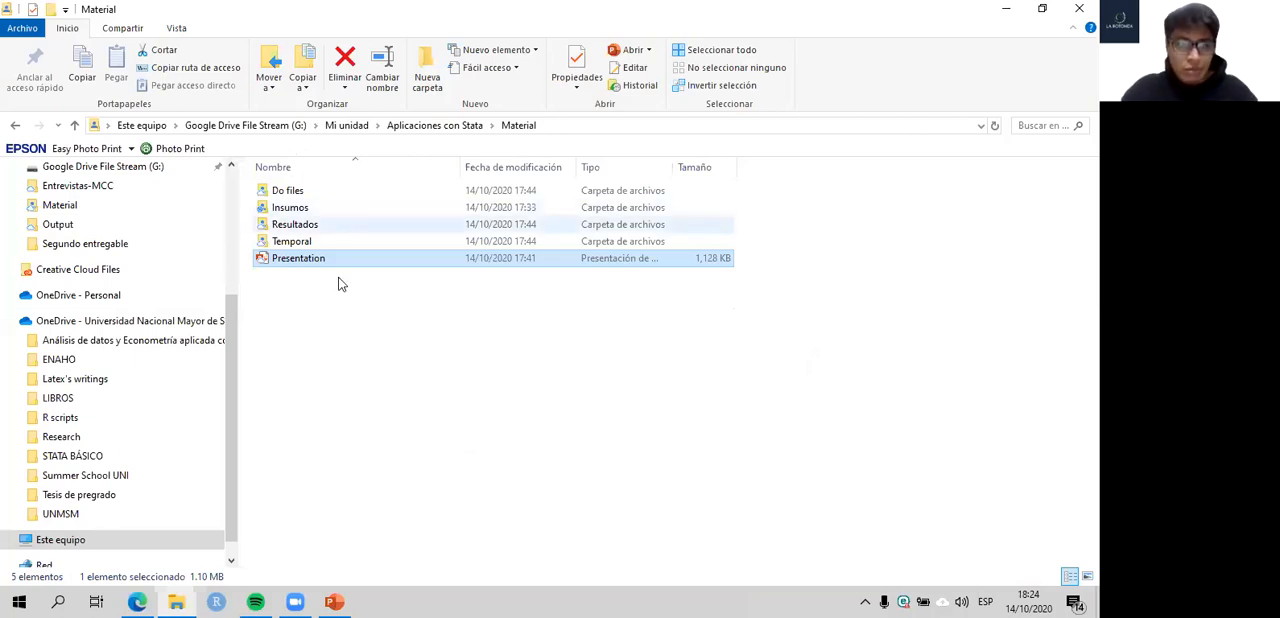
- Open the caso1 do-file from the Do files folder in Stata and maximize the main Stata window
{"action": "double_click", "coordinate": [287, 192]}
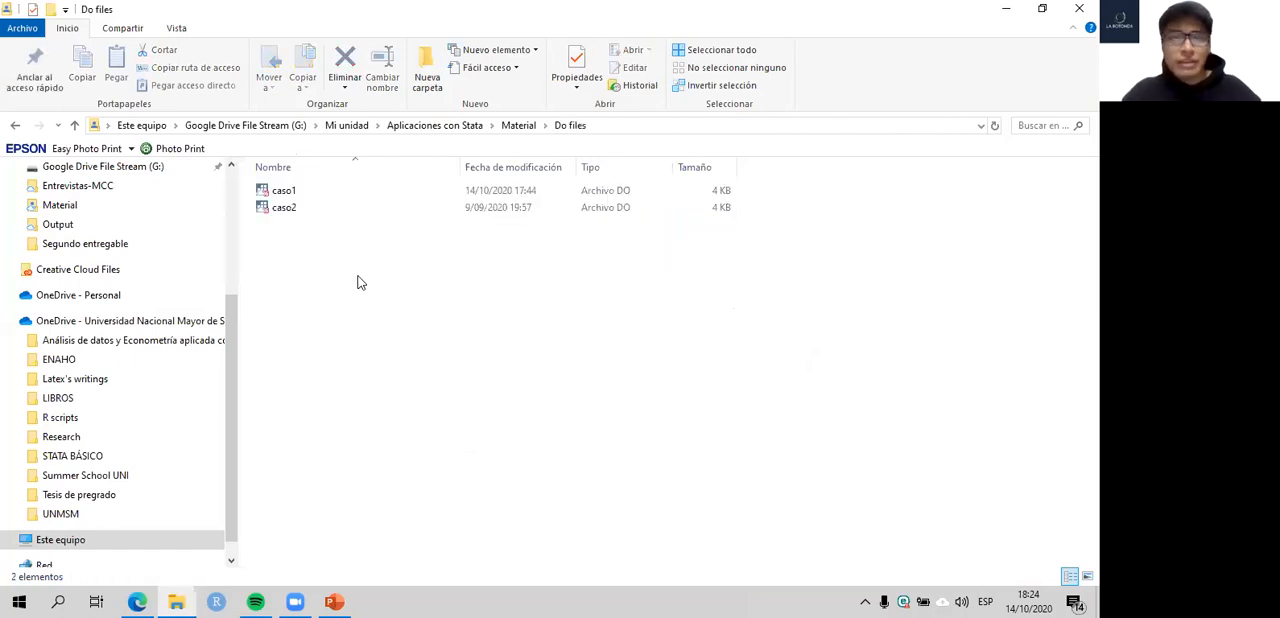
{"action": "left_click", "coordinate": [292, 193]}
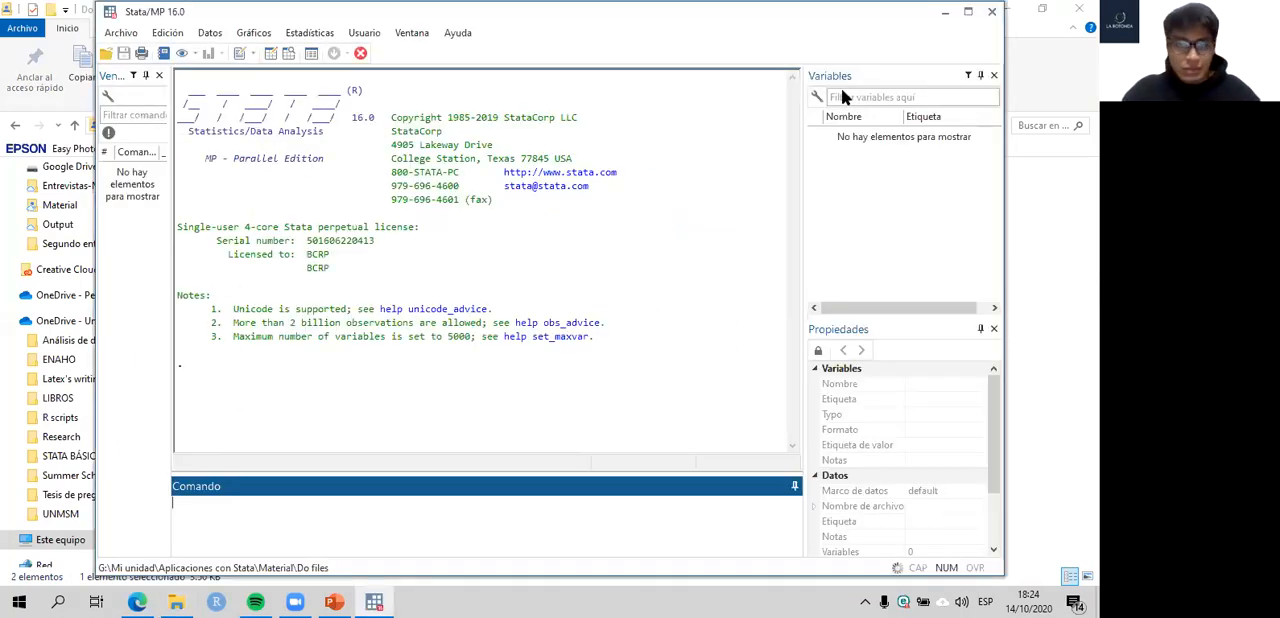
{"action": "left_click", "coordinate": [968, 11]}
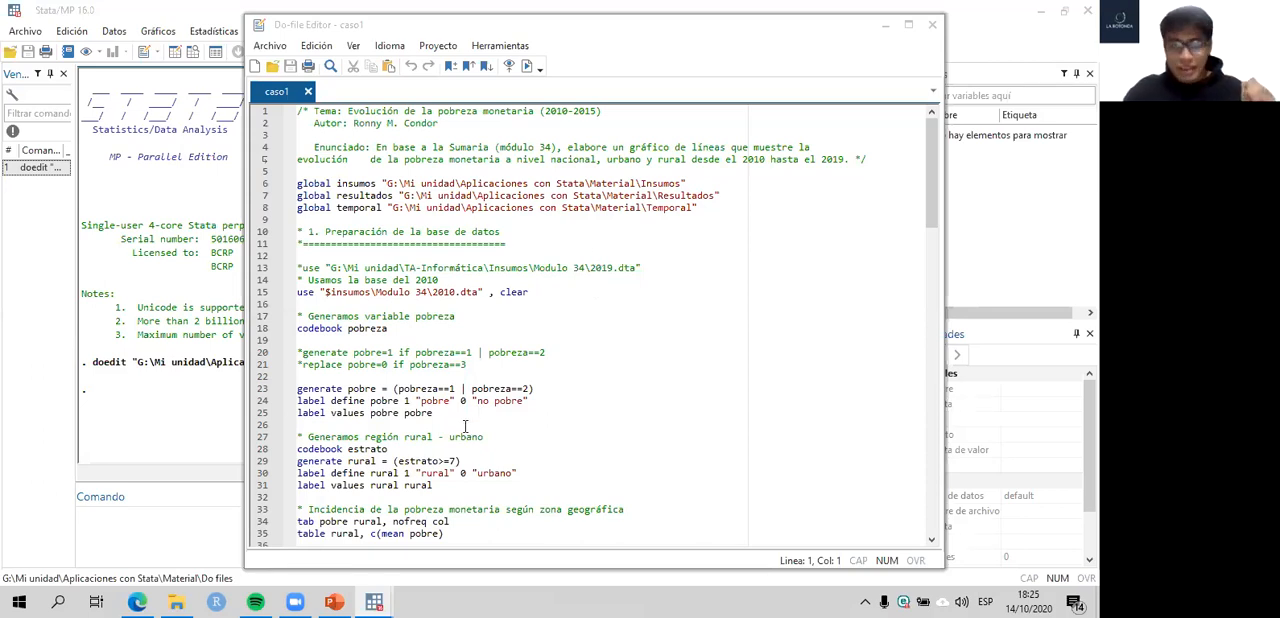
- Skim the caso1 script and move the Do-file Editor window so it uncovers the Variables and Properties panes
{"action": "scroll", "coordinate": [465, 426], "scroll_direction": "down", "scroll_amount": 6}
{"action": "scroll", "coordinate": [465, 426], "scroll_direction": "down", "scroll_amount": 5}
{"action": "scroll", "coordinate": [465, 426], "scroll_direction": "up", "scroll_amount": 11}
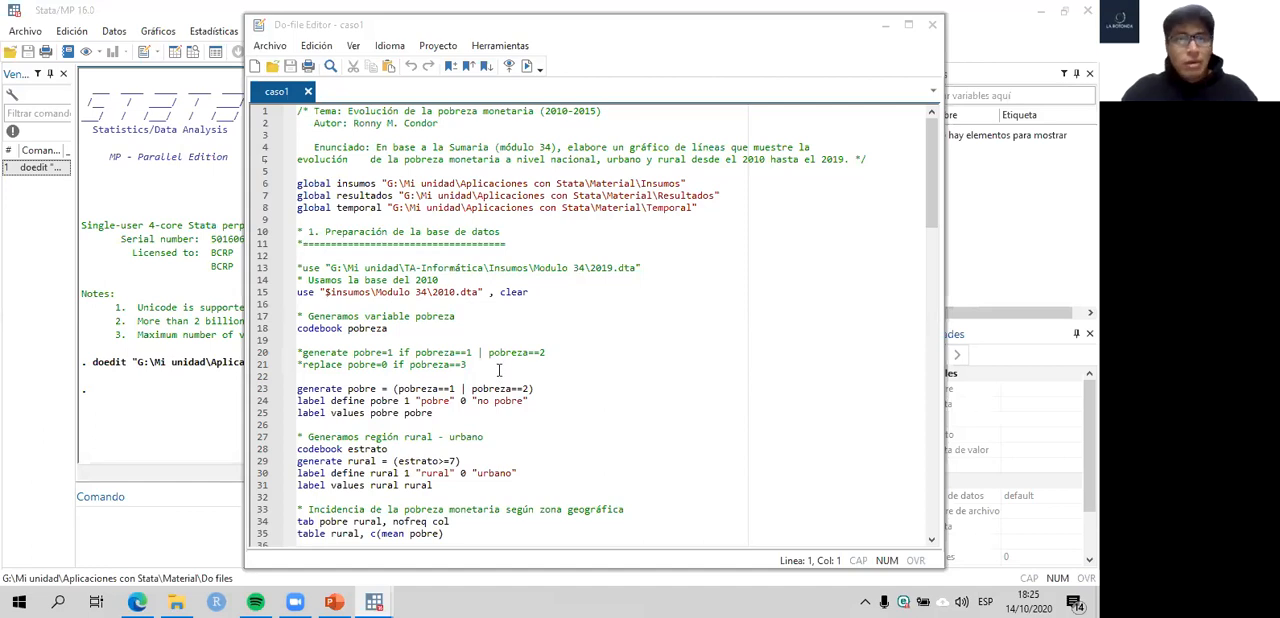
{"action": "left_click_drag", "start_coordinate": [466, 32], "coordinate": [381, 42]}
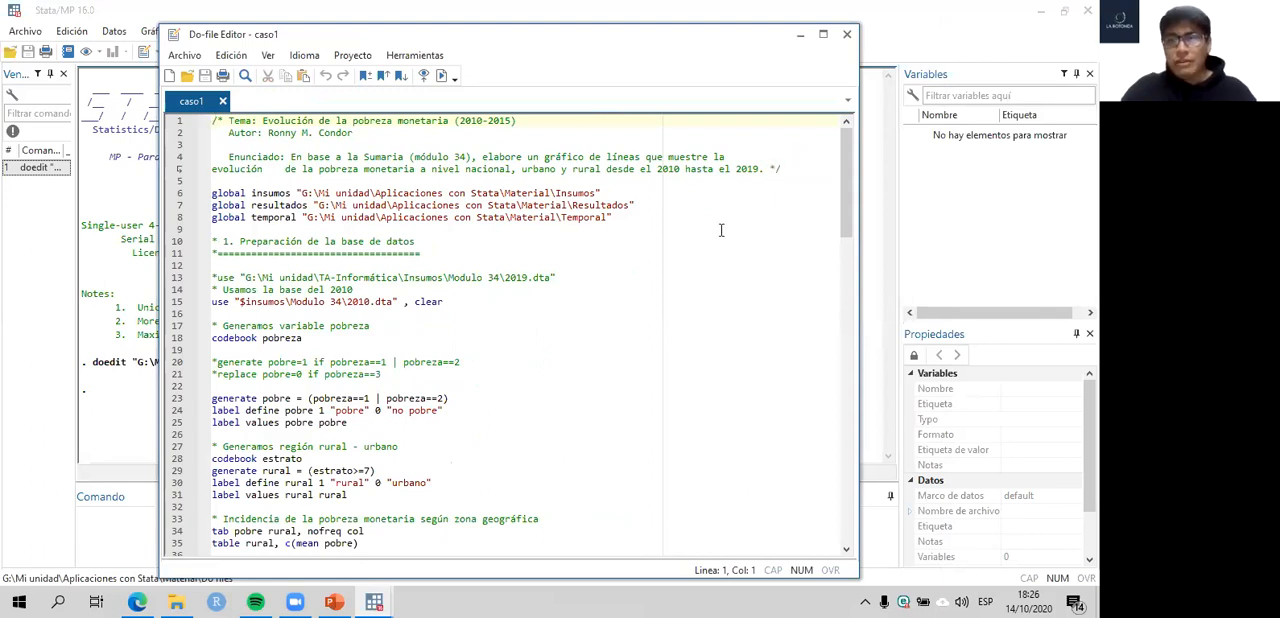
- Switch to File Explorer and examine the Material folder's structure, including the contents of its Do files and Insumos subfolders
{"action": "left_click", "coordinate": [176, 601]}
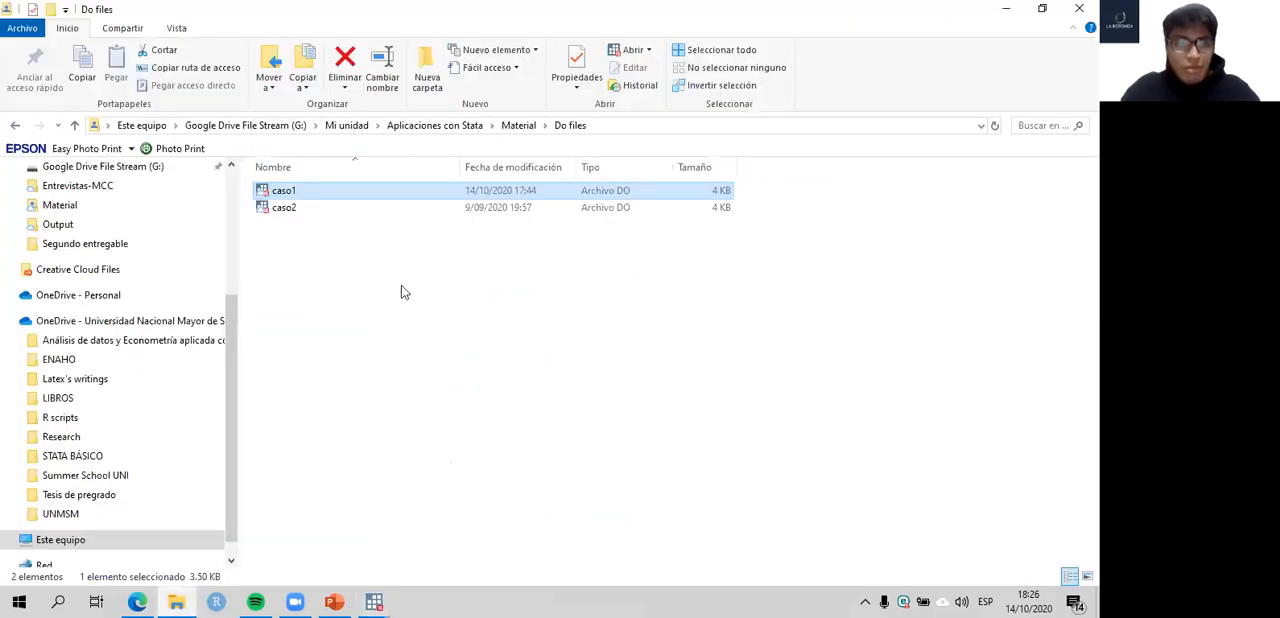
{"action": "left_click", "coordinate": [518, 125]}
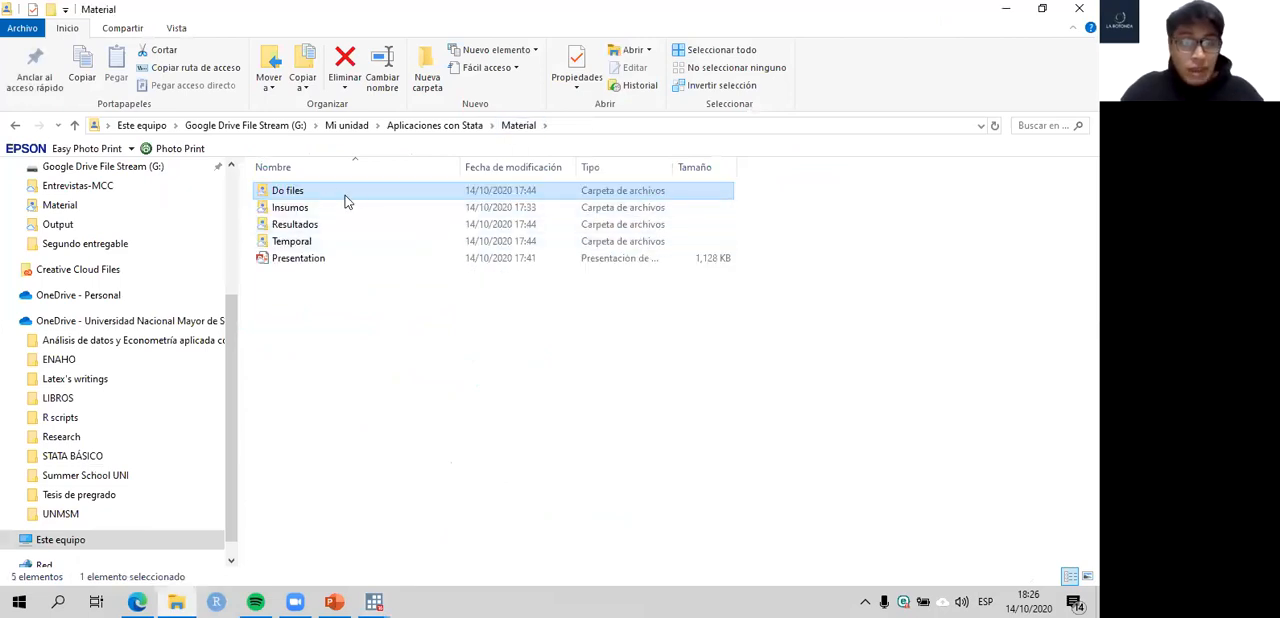
{"action": "left_click_drag", "start_coordinate": [462, 314], "coordinate": [322, 182]}
{"action": "left_click", "coordinate": [354, 371]}
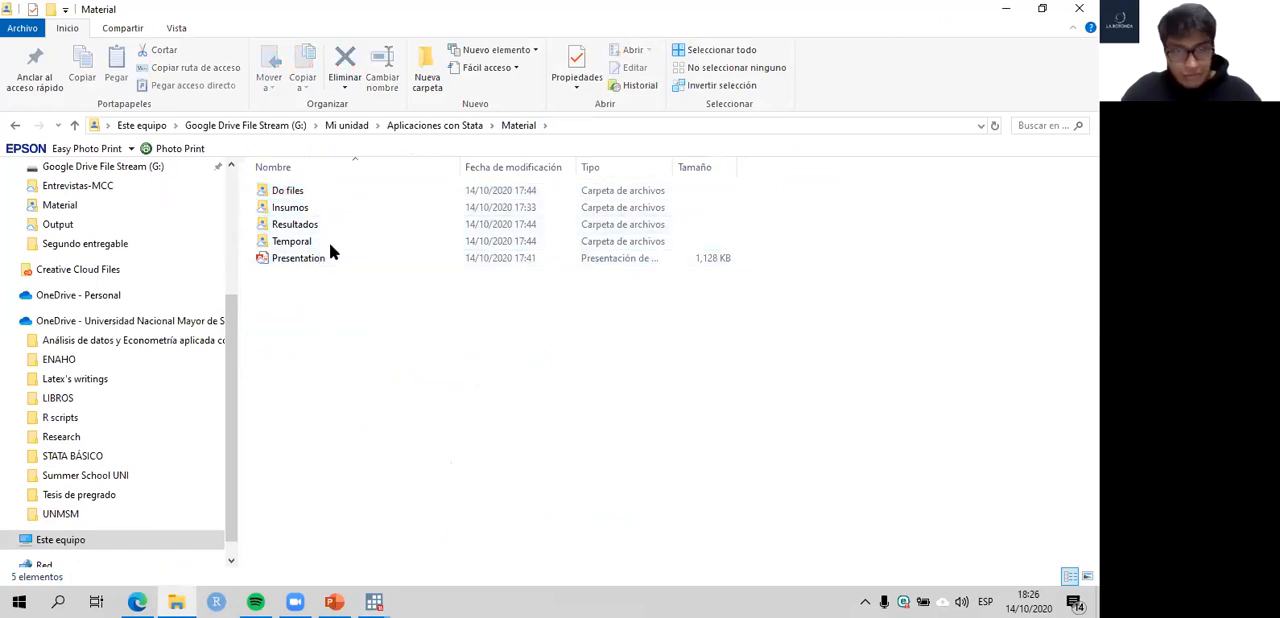
{"action": "double_click", "coordinate": [288, 190]}
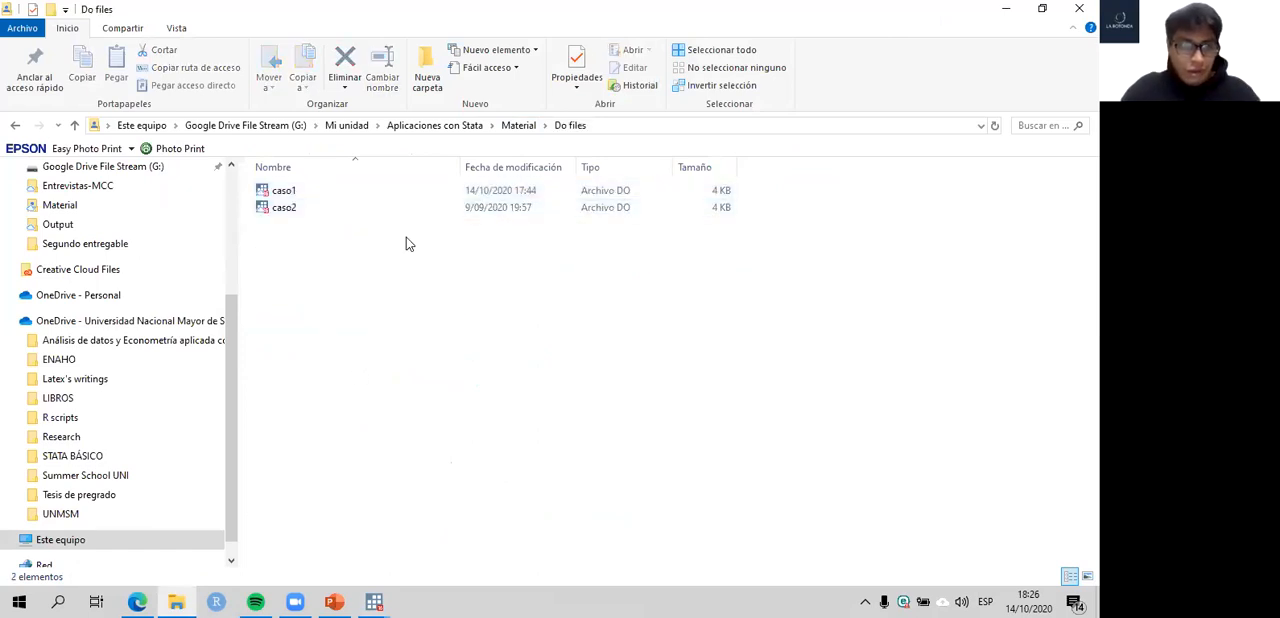
{"action": "left_click", "coordinate": [515, 127]}
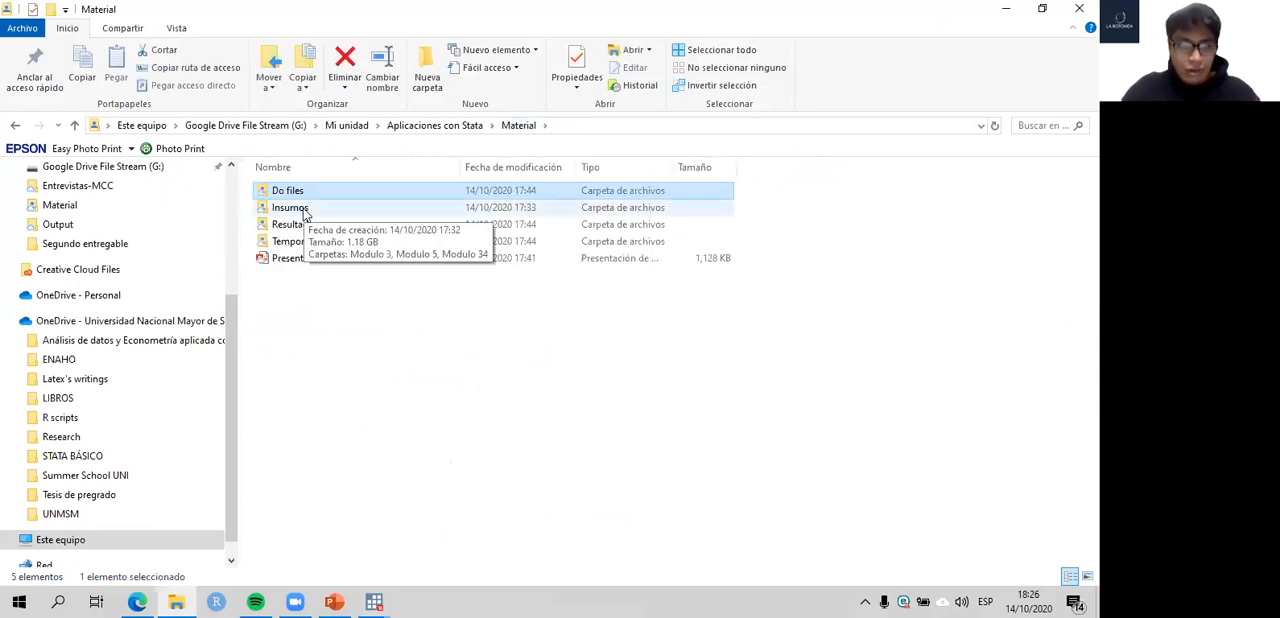
{"action": "double_click", "coordinate": [291, 208]}
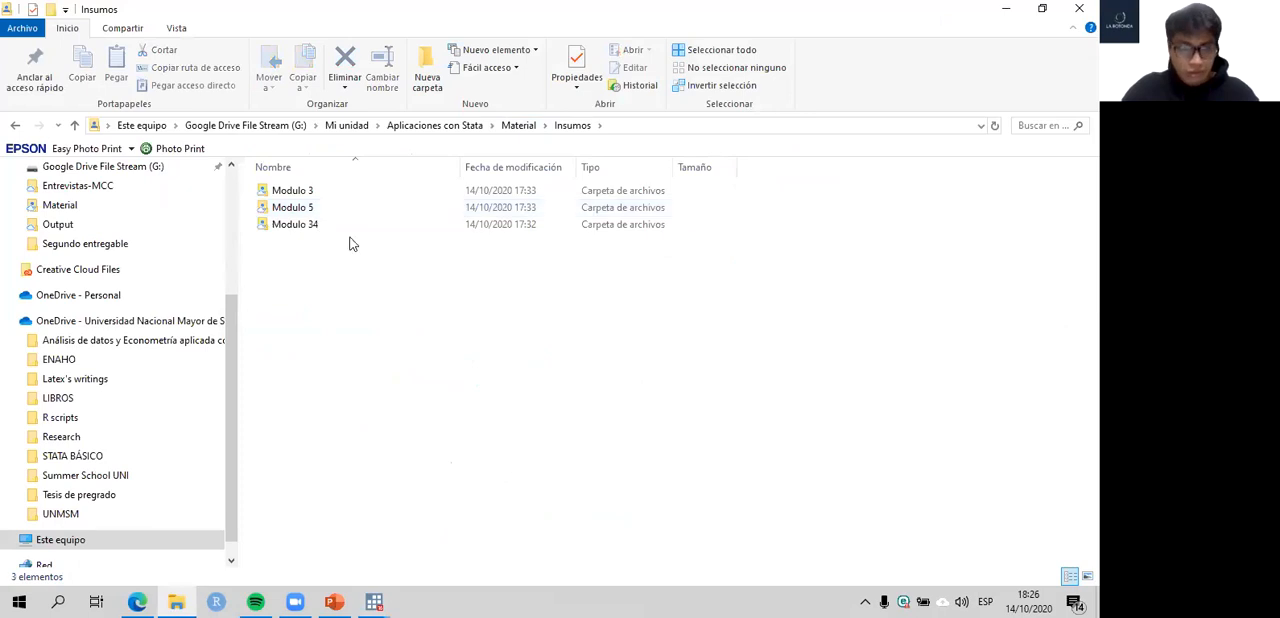
{"action": "left_click", "coordinate": [519, 126]}
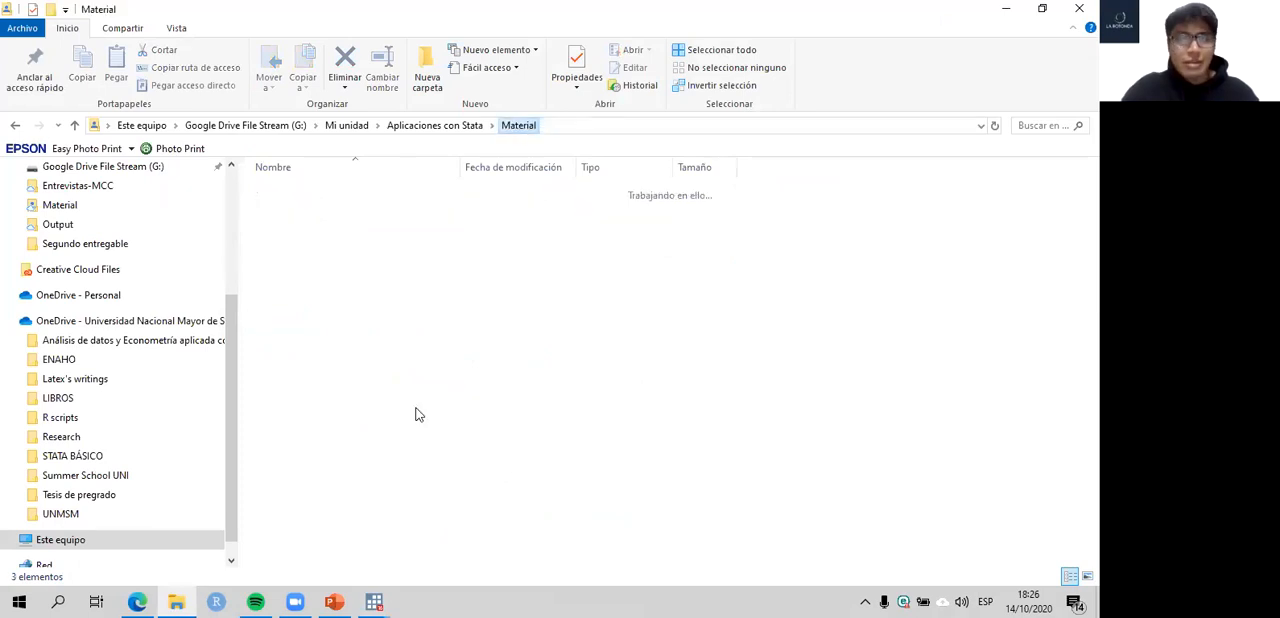
- Return to the caso1 do-file in Stata and examine the global path definitions and the command that loads the 2010 database
{"action": "mouse_move", "coordinate": [374, 601]}
{"action": "left_click", "coordinate": [436, 525]}
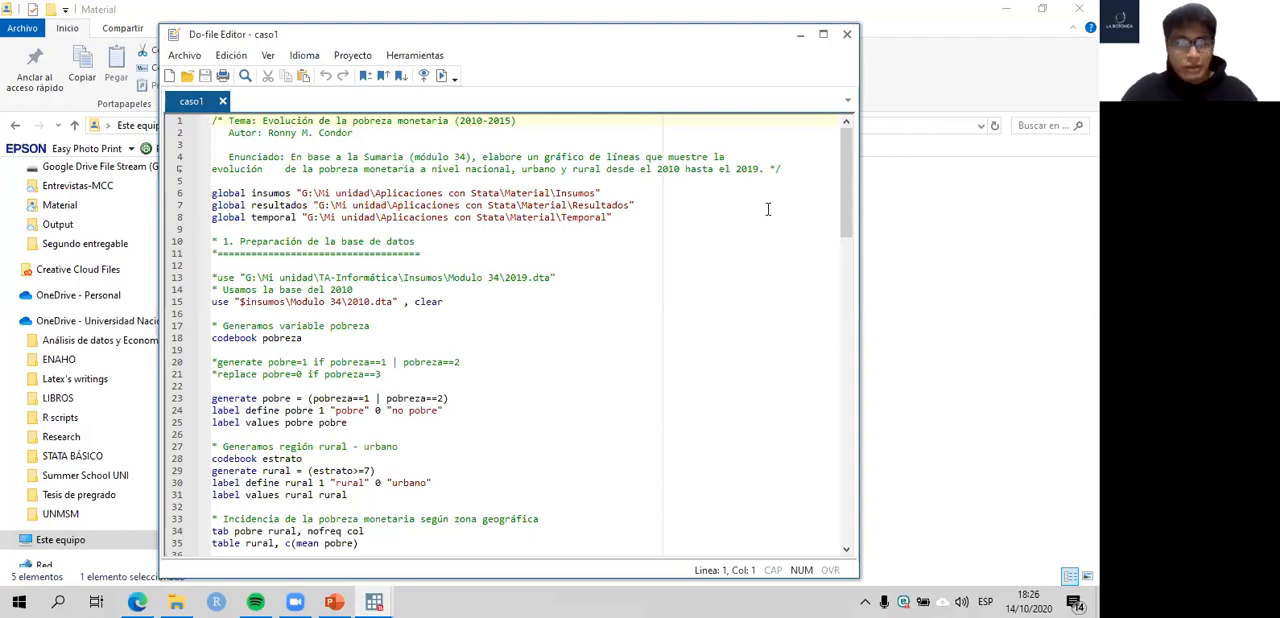
{"action": "left_click_drag", "start_coordinate": [178, 193], "coordinate": [180, 230]}
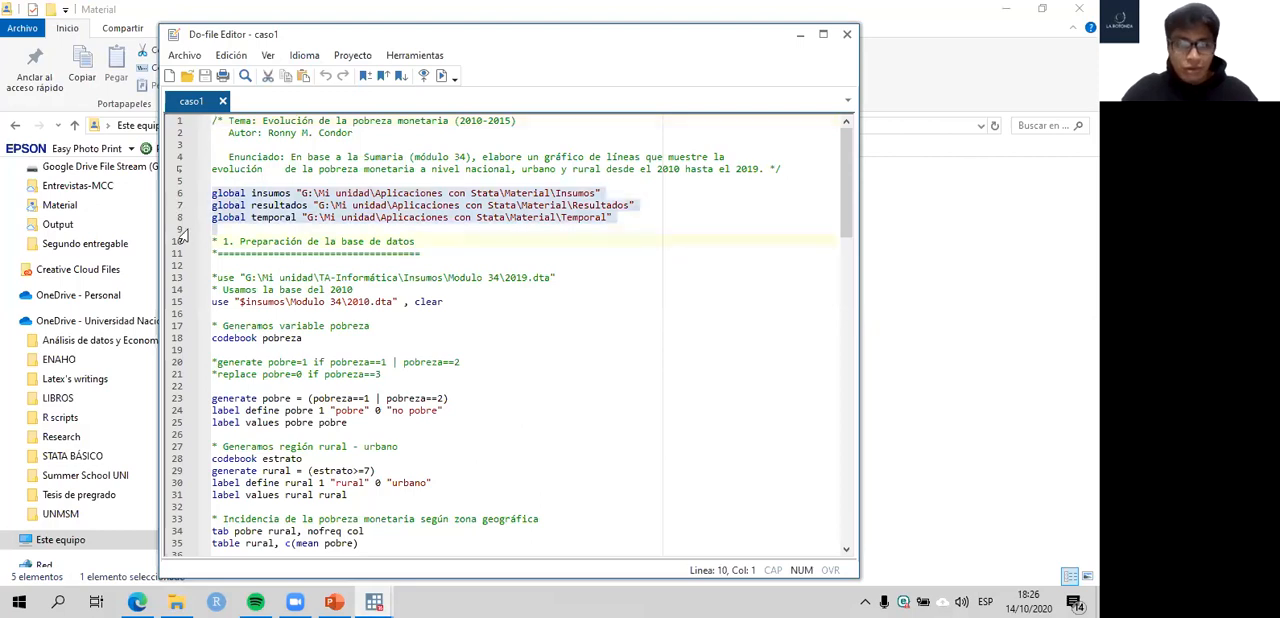
{"action": "mouse_move", "coordinate": [380, 600]}
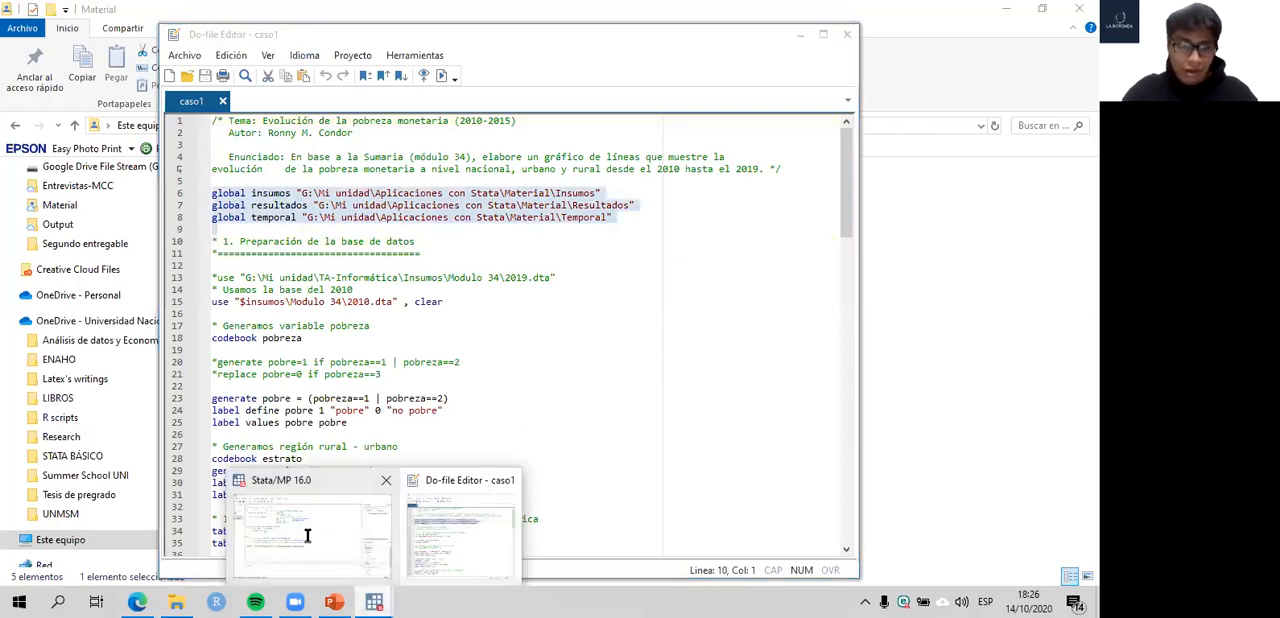
{"action": "left_click", "coordinate": [301, 535]}
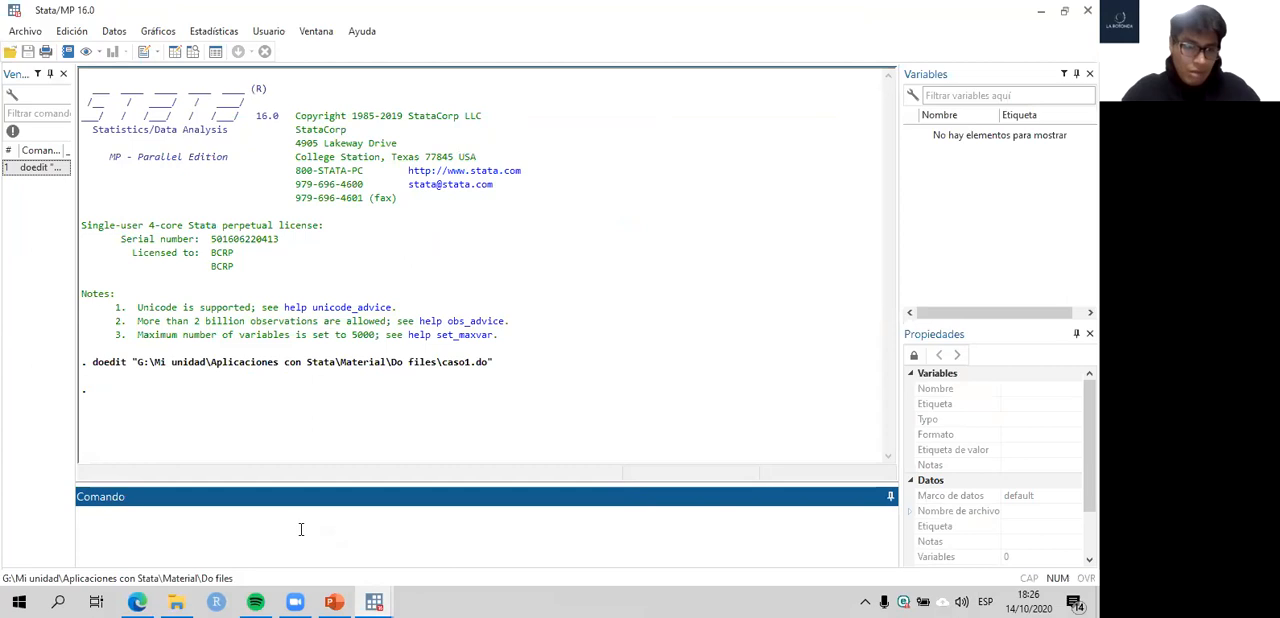
{"action": "mouse_move", "coordinate": [380, 595]}
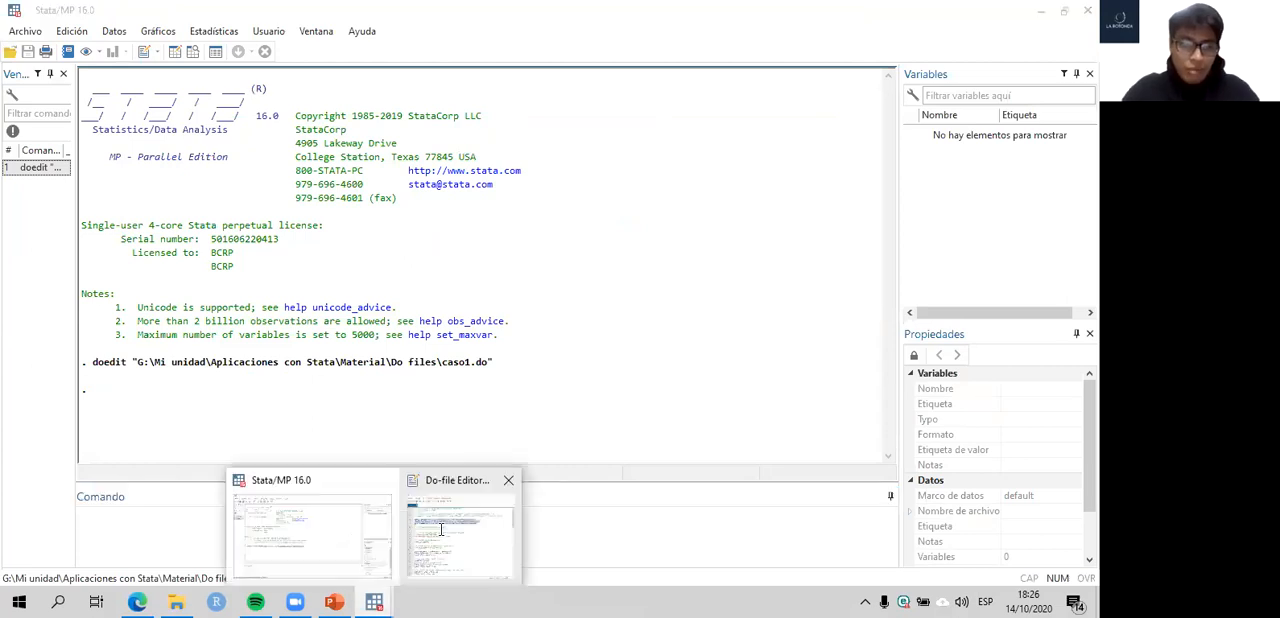
{"action": "left_click", "coordinate": [440, 530]}
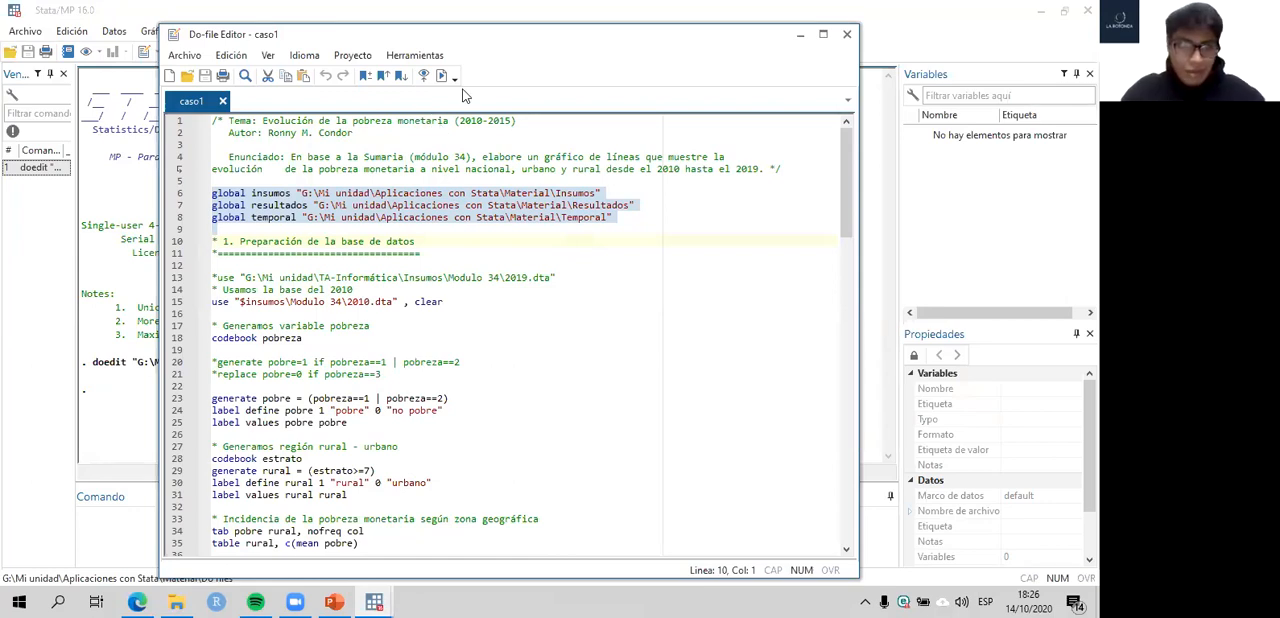
{"action": "left_click_drag", "start_coordinate": [180, 196], "coordinate": [176, 320]}
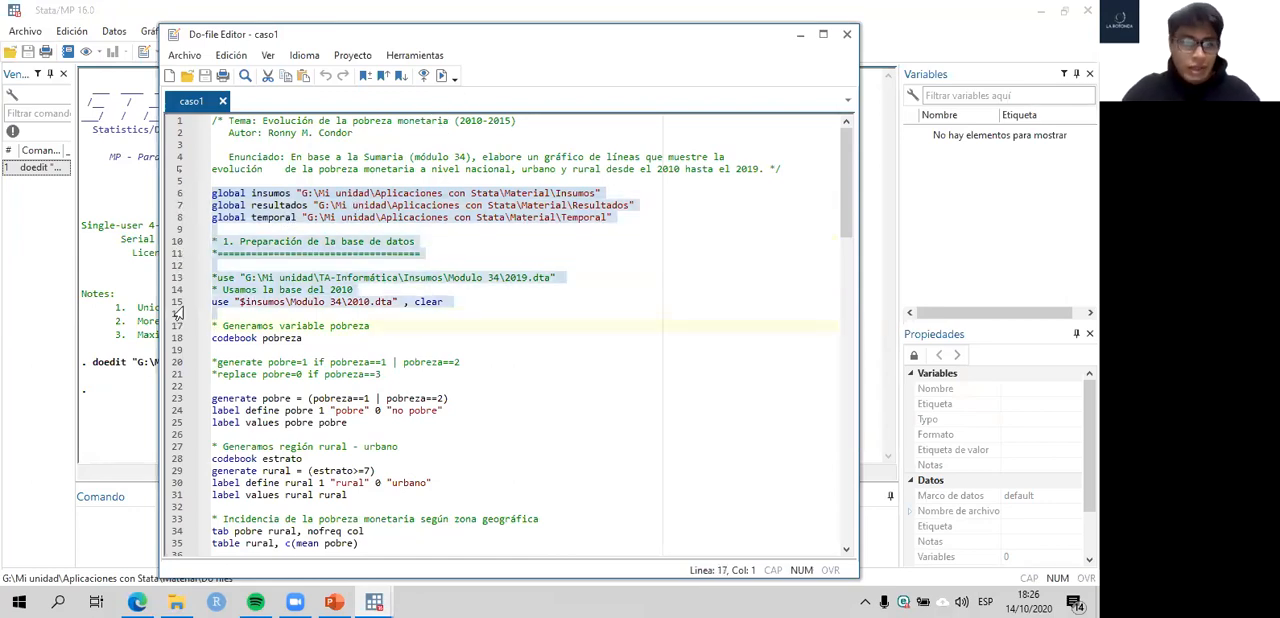
{"action": "left_click", "coordinate": [132, 285]}
- Switch to File Explorer and examine the yearly data files in the Modulo 34 folder inside Insumos
{"action": "left_click", "coordinate": [176, 601]}
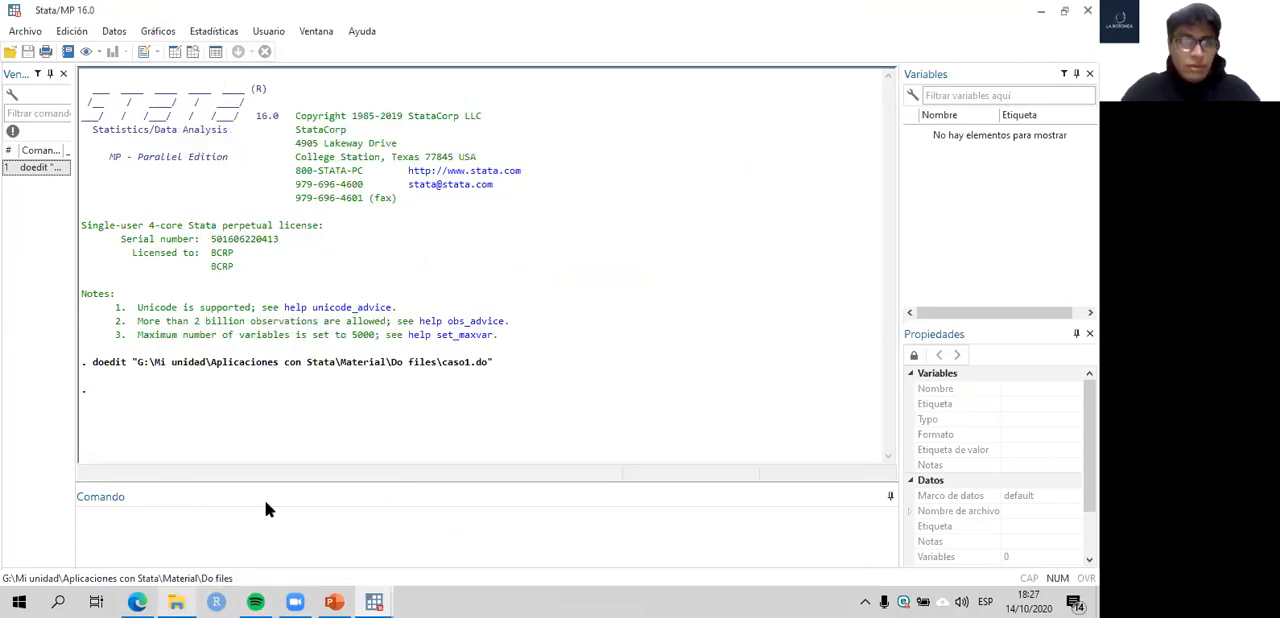
{"action": "double_click", "coordinate": [325, 190]}
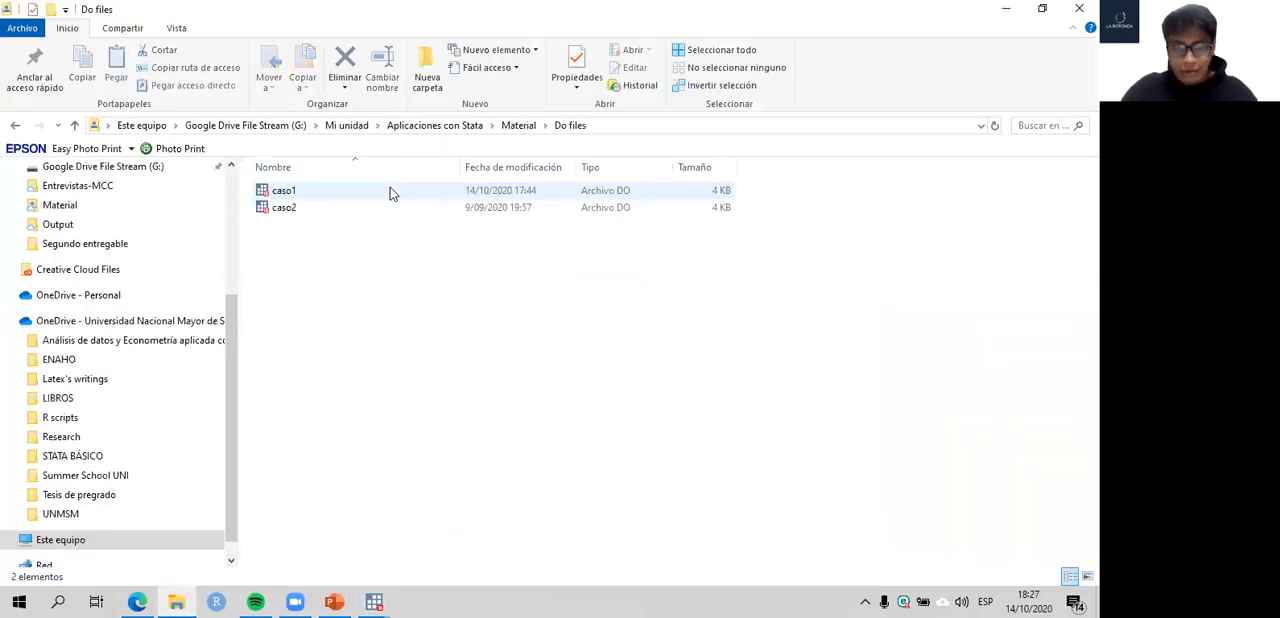
{"action": "left_click", "coordinate": [520, 126]}
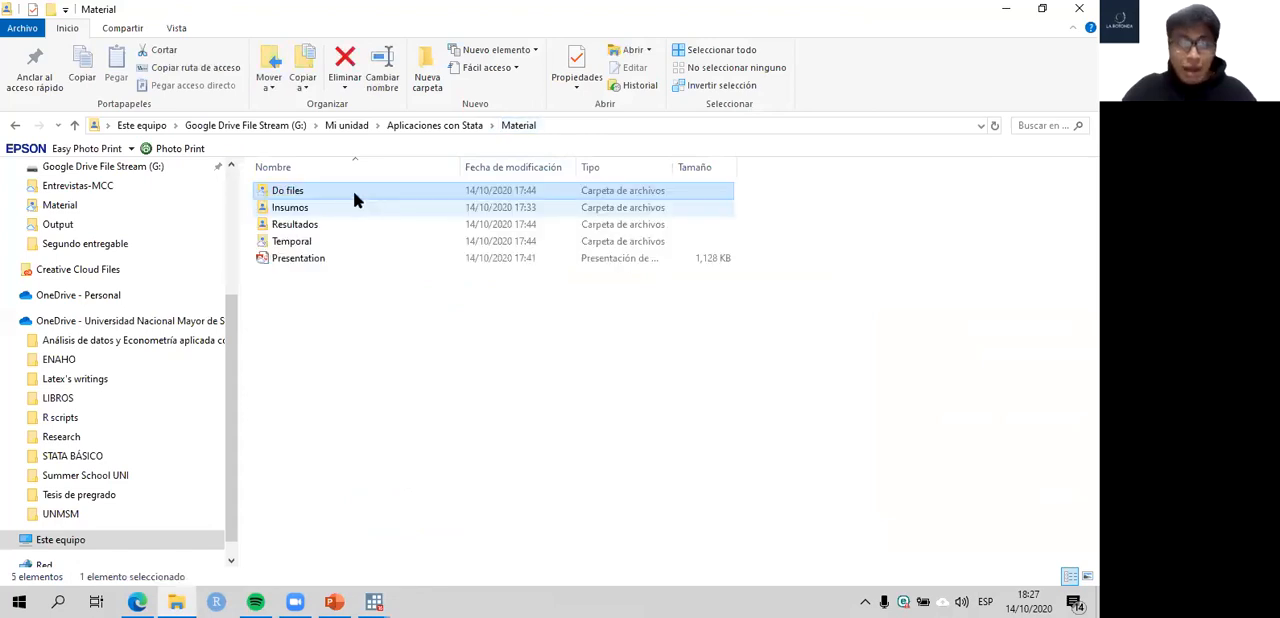
{"action": "double_click", "coordinate": [327, 208]}
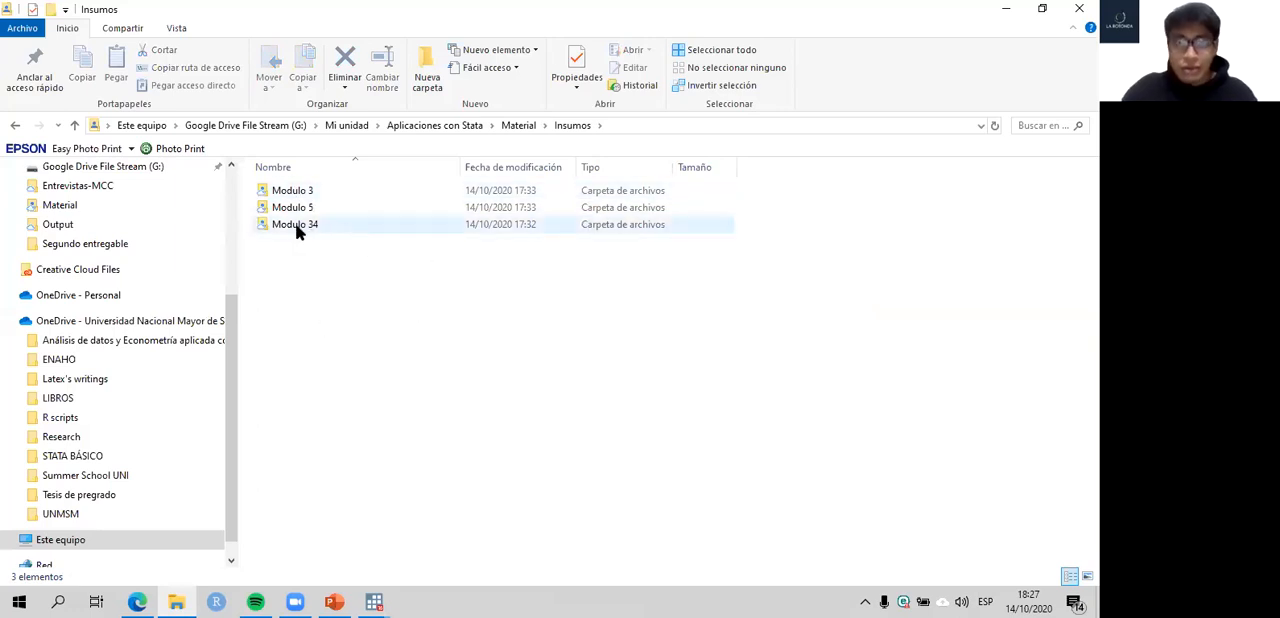
{"action": "mouse_move", "coordinate": [308, 228]}
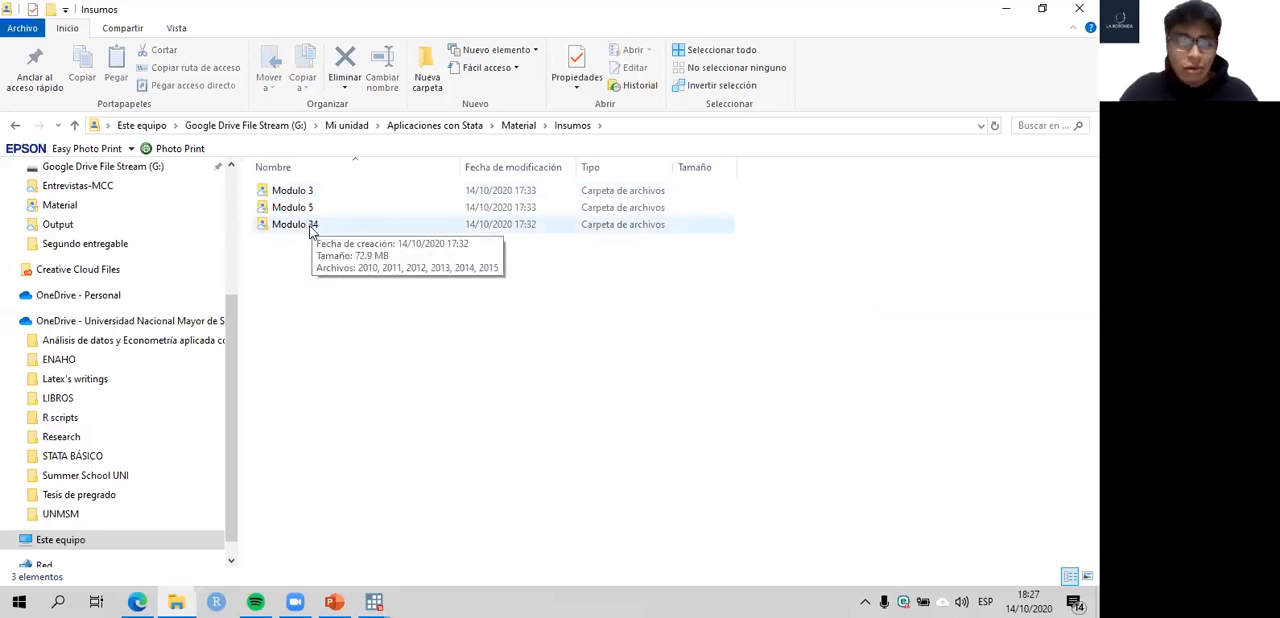
{"action": "double_click", "coordinate": [310, 225]}
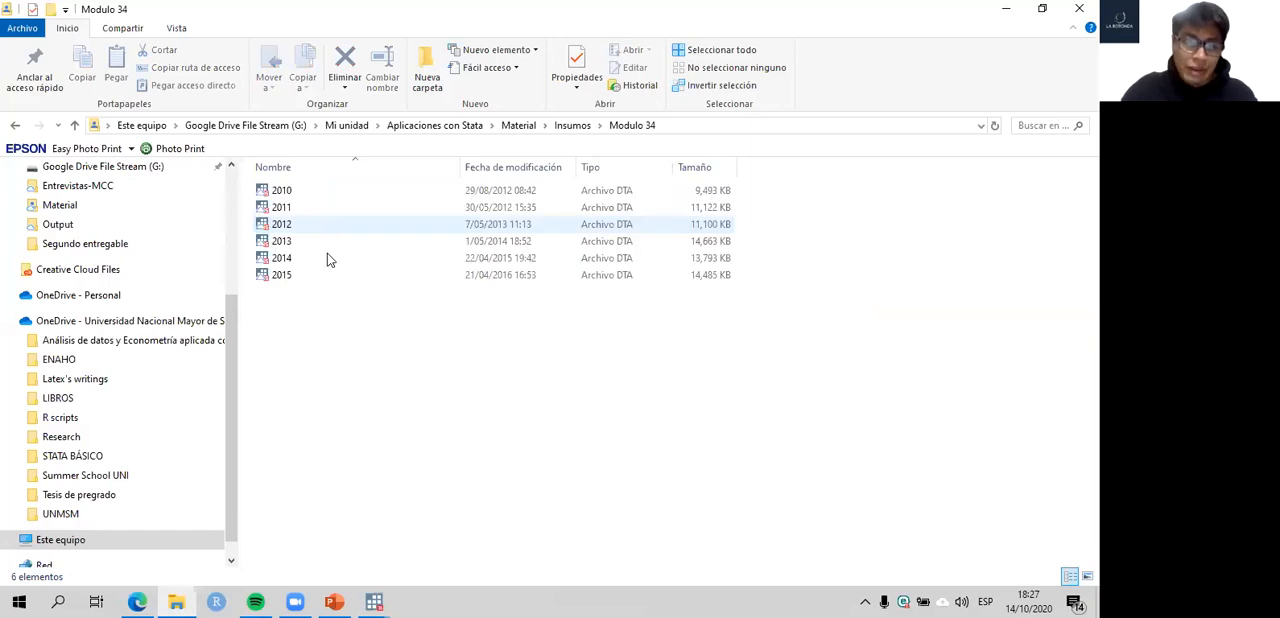
{"action": "left_click_drag", "start_coordinate": [331, 342], "coordinate": [301, 185]}
{"action": "left_click", "coordinate": [339, 336]}
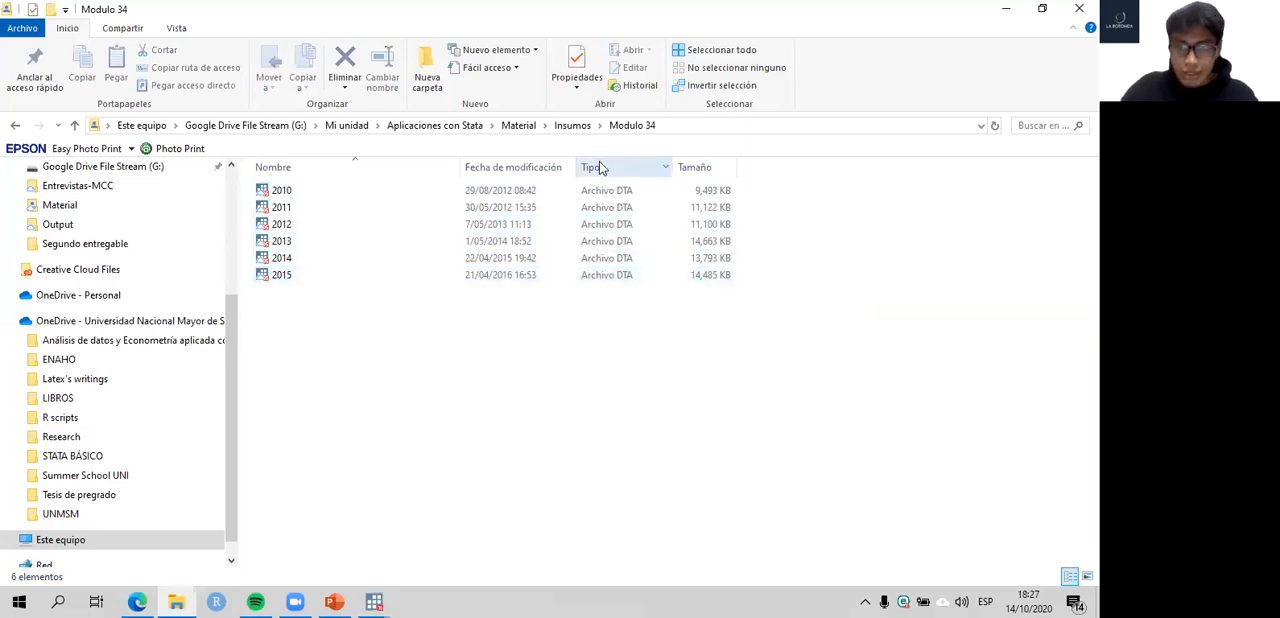
{"action": "left_click", "coordinate": [573, 126]}
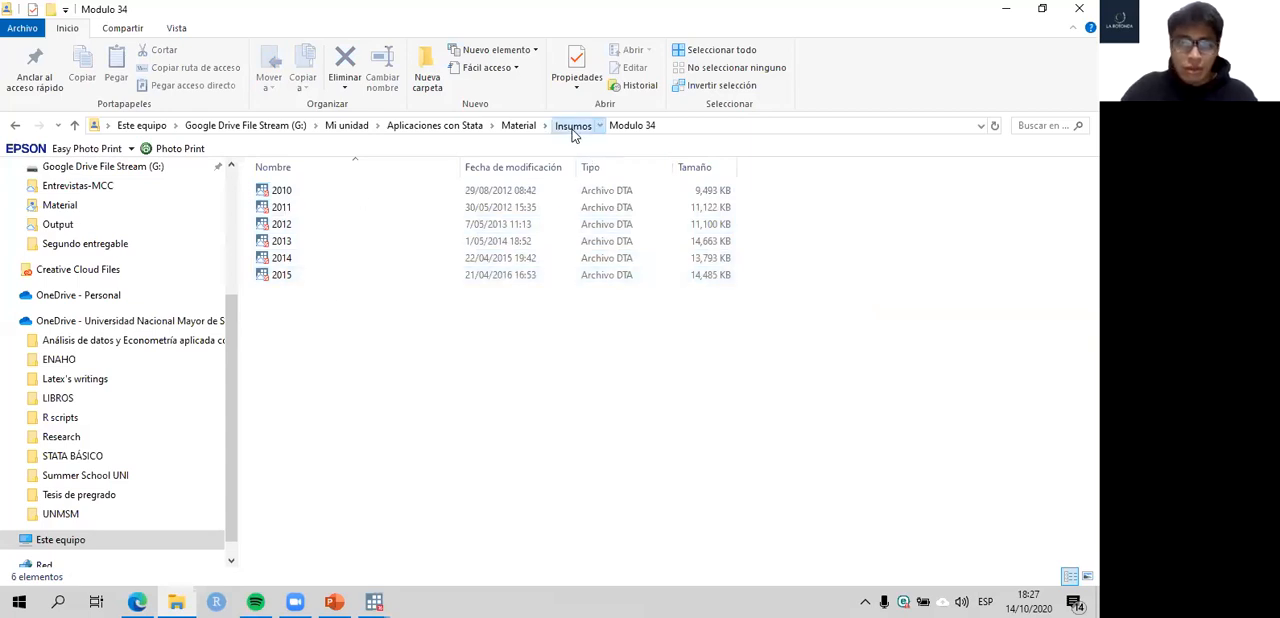
- Switch to the Edge browser and open INEI's microdata site, iinei.inei.gob.pe/microdatos, in a new tab
{"action": "left_click", "coordinate": [137, 601]}
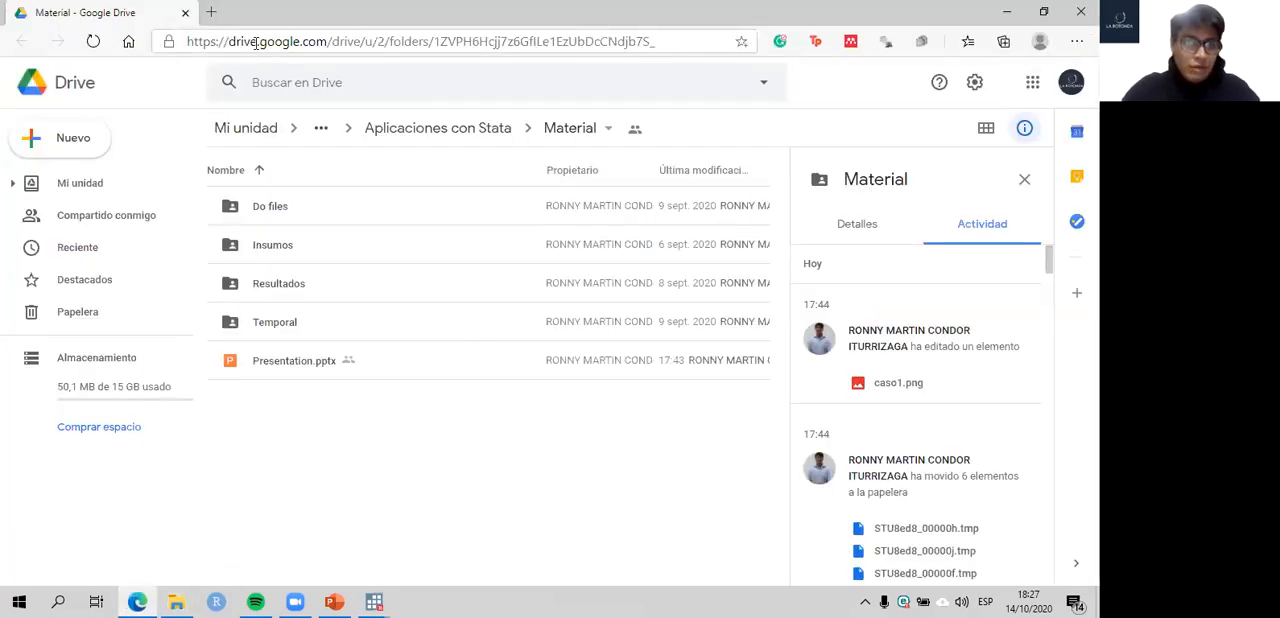
{"action": "key", "text": "ctrl+t"}
{"action": "type", "text": "microda"}
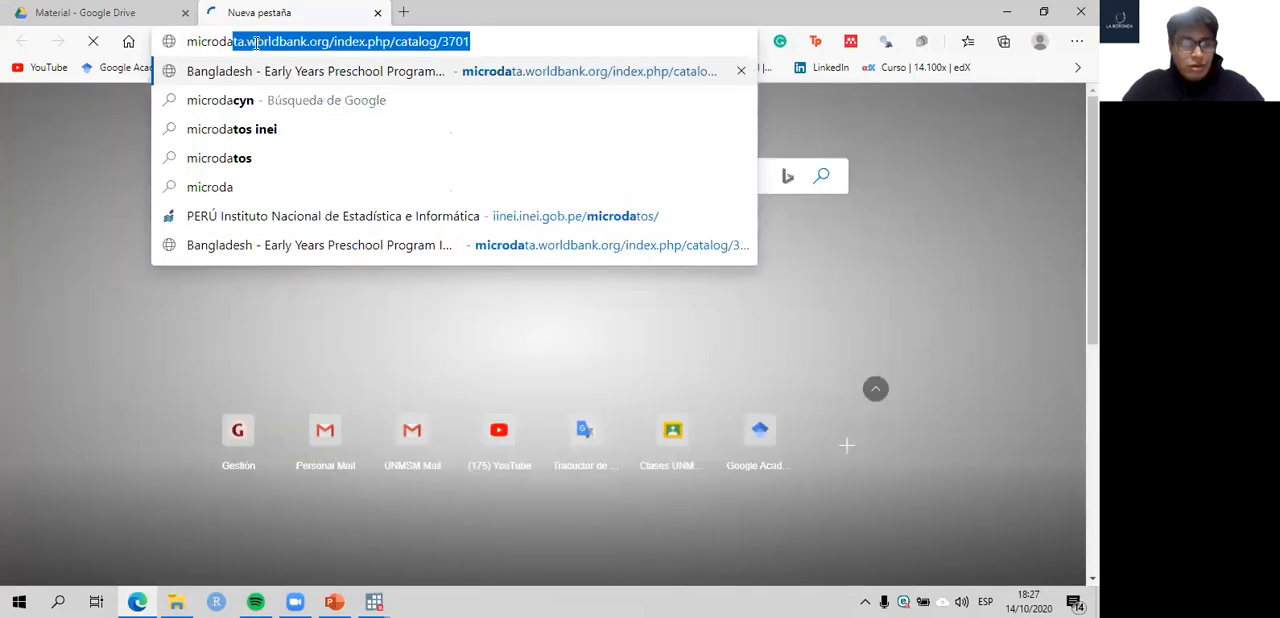
{"action": "type", "text": "to"}
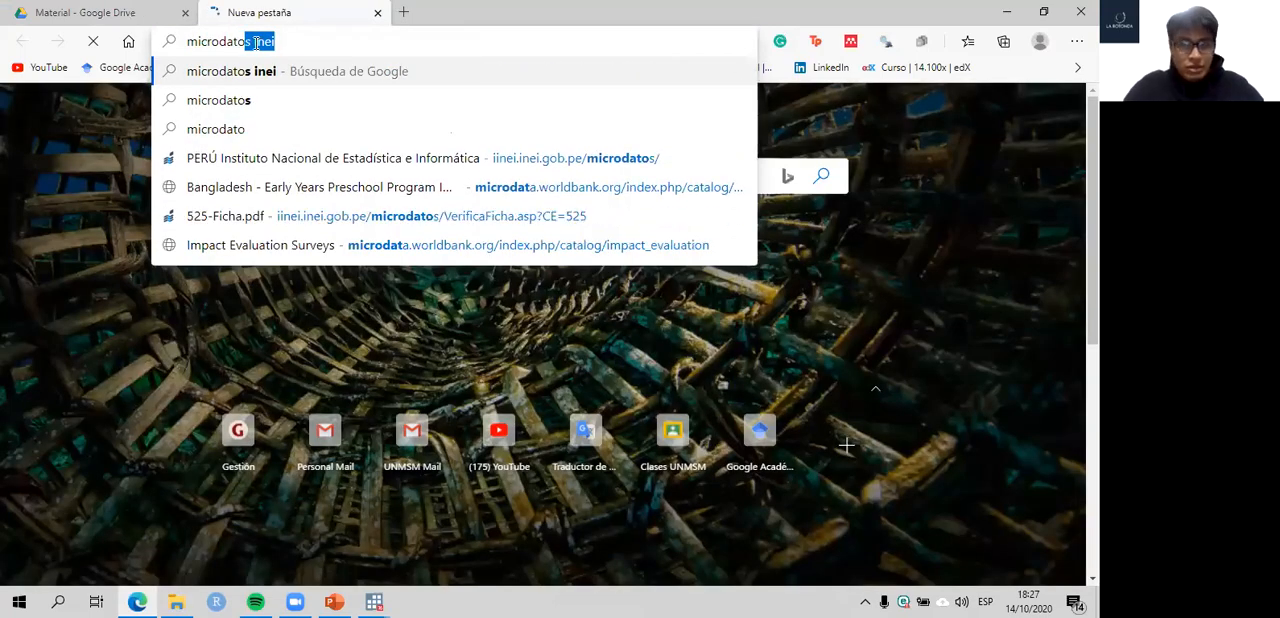
{"action": "type", "text": "s"}
{"action": "key", "text": "Down"}
{"action": "key", "text": "Down"}
{"action": "key", "text": "Return"}
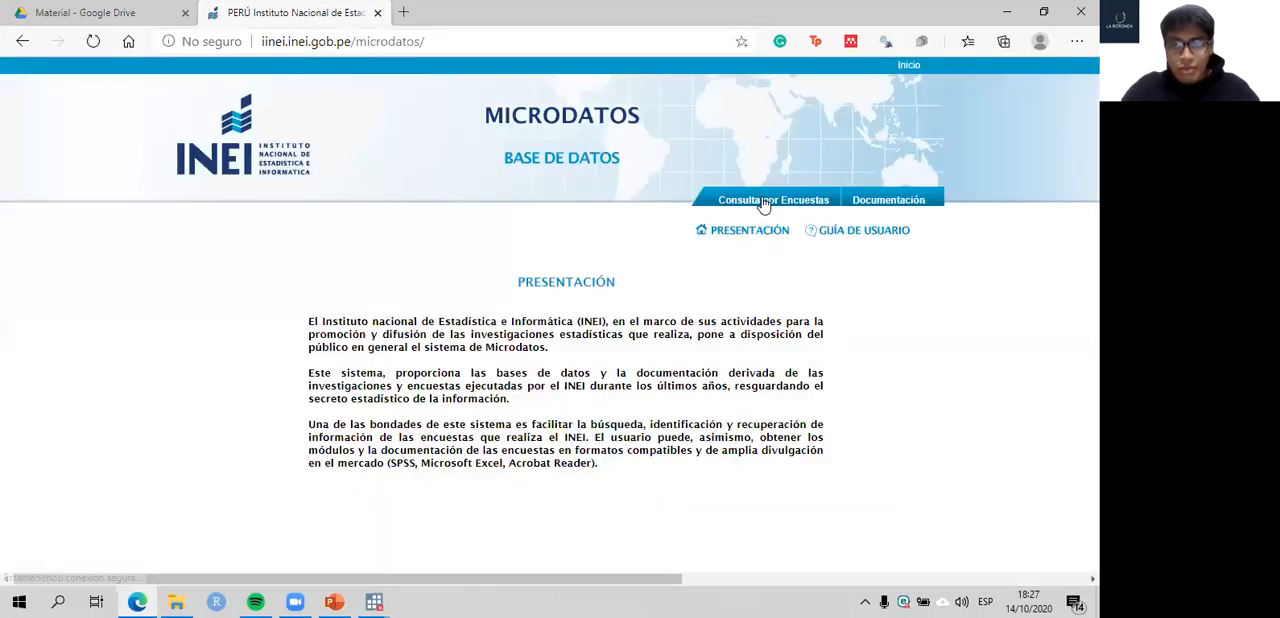
- Open the query by survey and choose ENAHO Metodología ACTUALIZADA with the survey Condiciones de Vida y Pobreza - ENAHO
{"action": "left_click", "coordinate": [763, 202]}
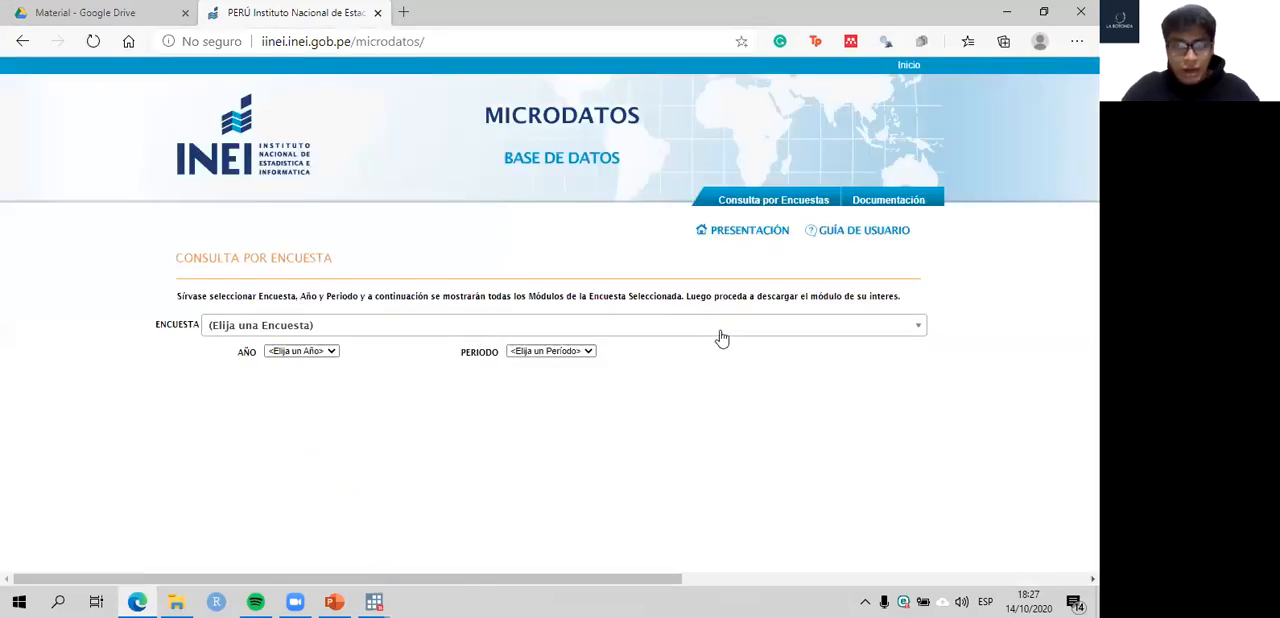
{"action": "left_click", "coordinate": [720, 333]}
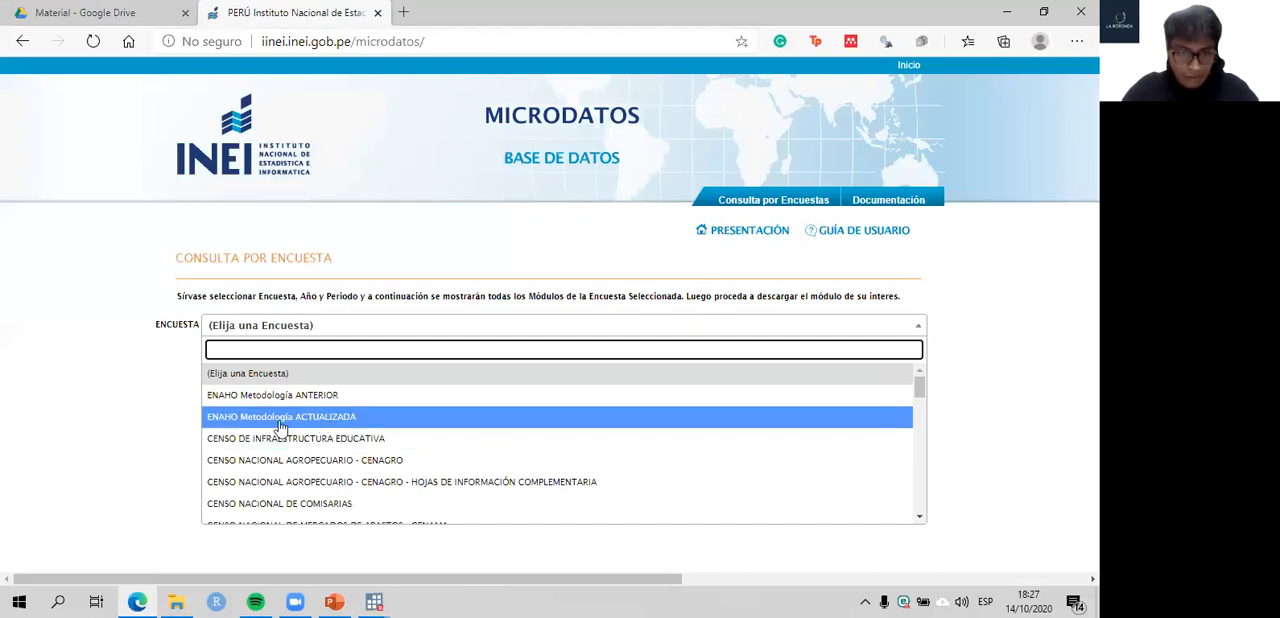
{"action": "left_click", "coordinate": [273, 418]}
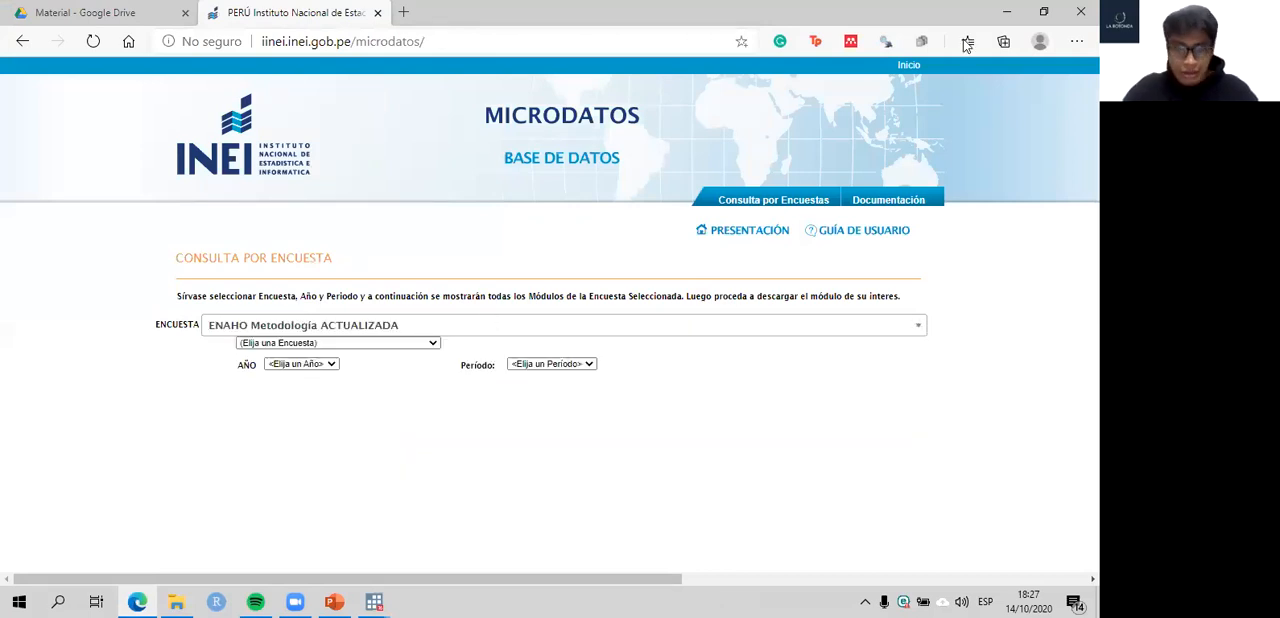
{"action": "left_click", "coordinate": [433, 343]}
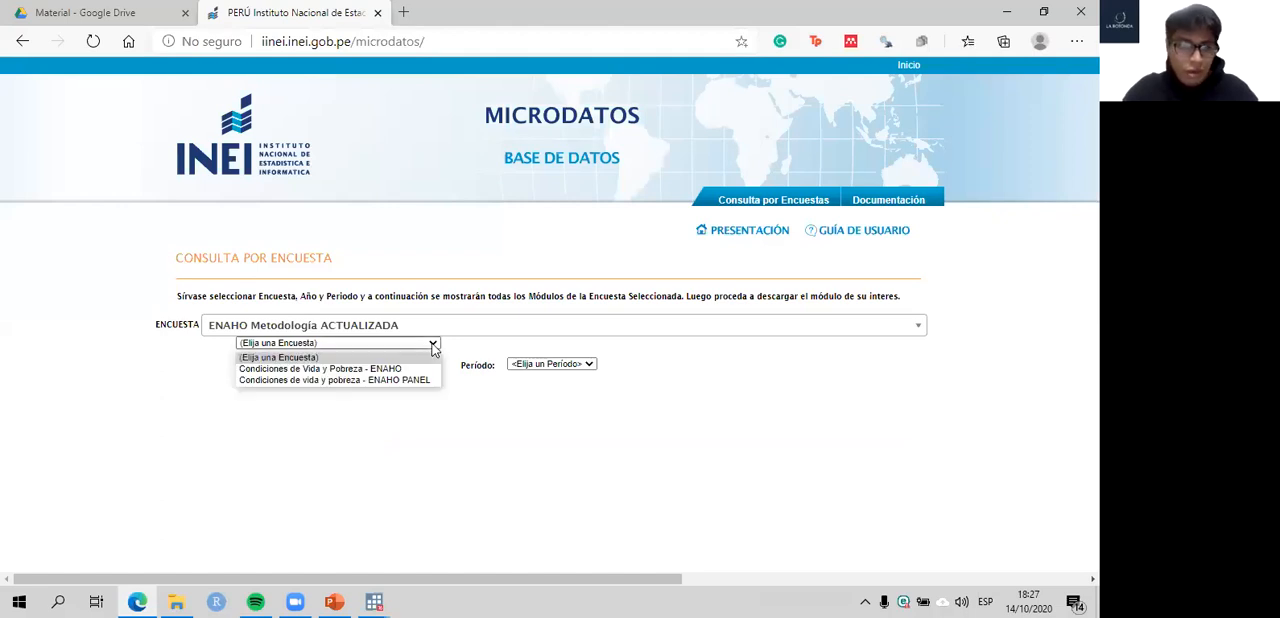
{"action": "left_click", "coordinate": [380, 368]}
- Set the survey query's year to 2015 and its period to Anual - (Ene-Dic)
{"action": "left_click", "coordinate": [332, 365]}
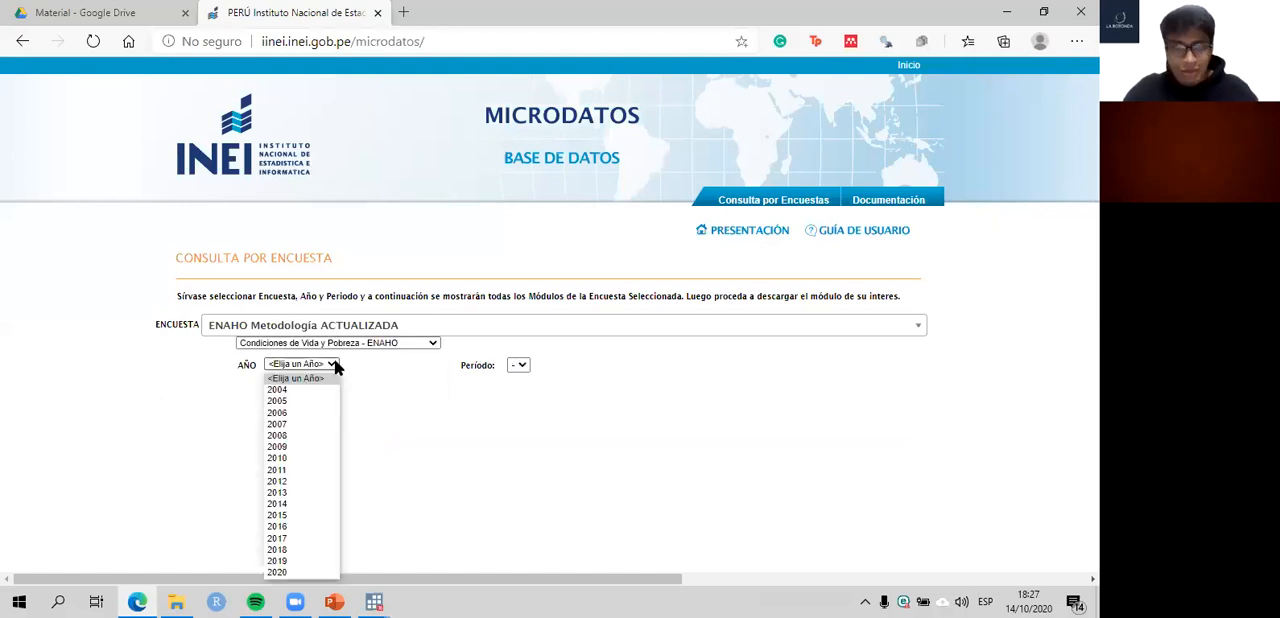
{"action": "left_click", "coordinate": [295, 514]}
{"action": "left_click", "coordinate": [518, 367]}
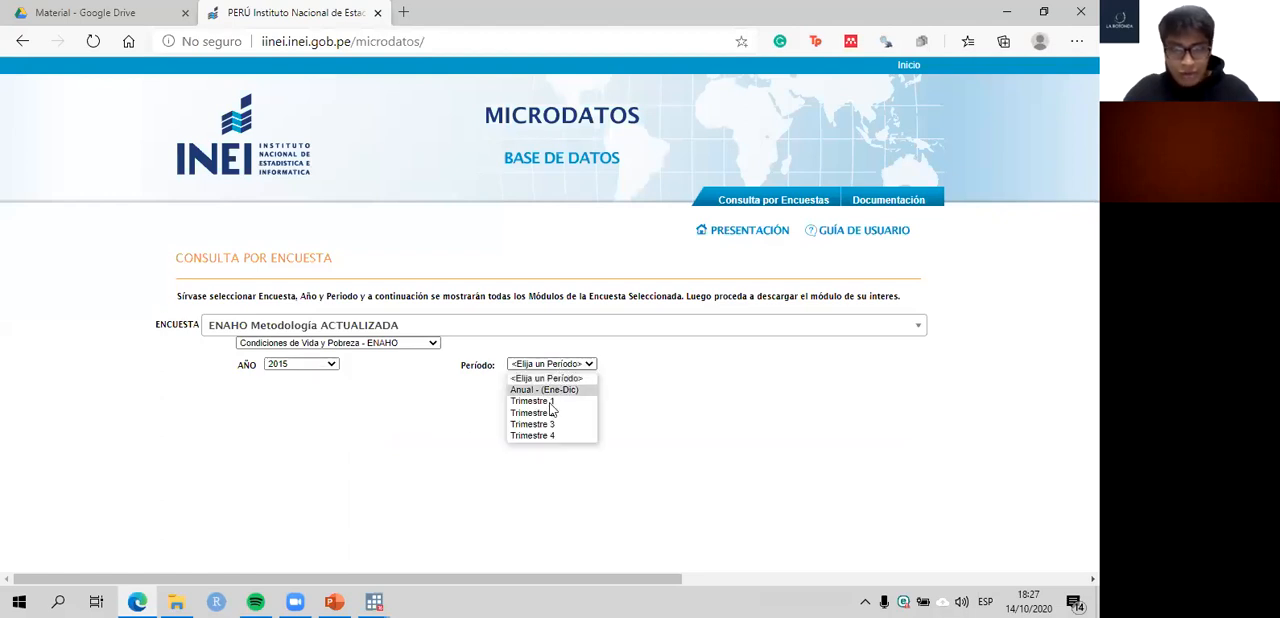
{"action": "left_click", "coordinate": [548, 389]}
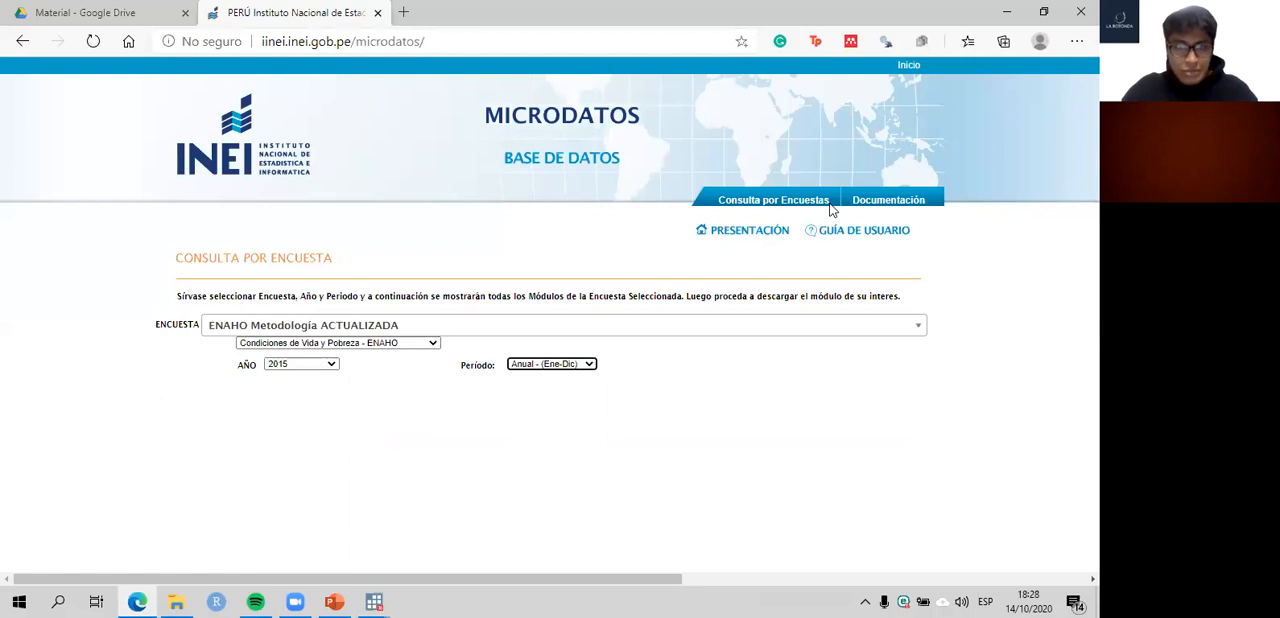
{"action": "left_click", "coordinate": [654, 378]}
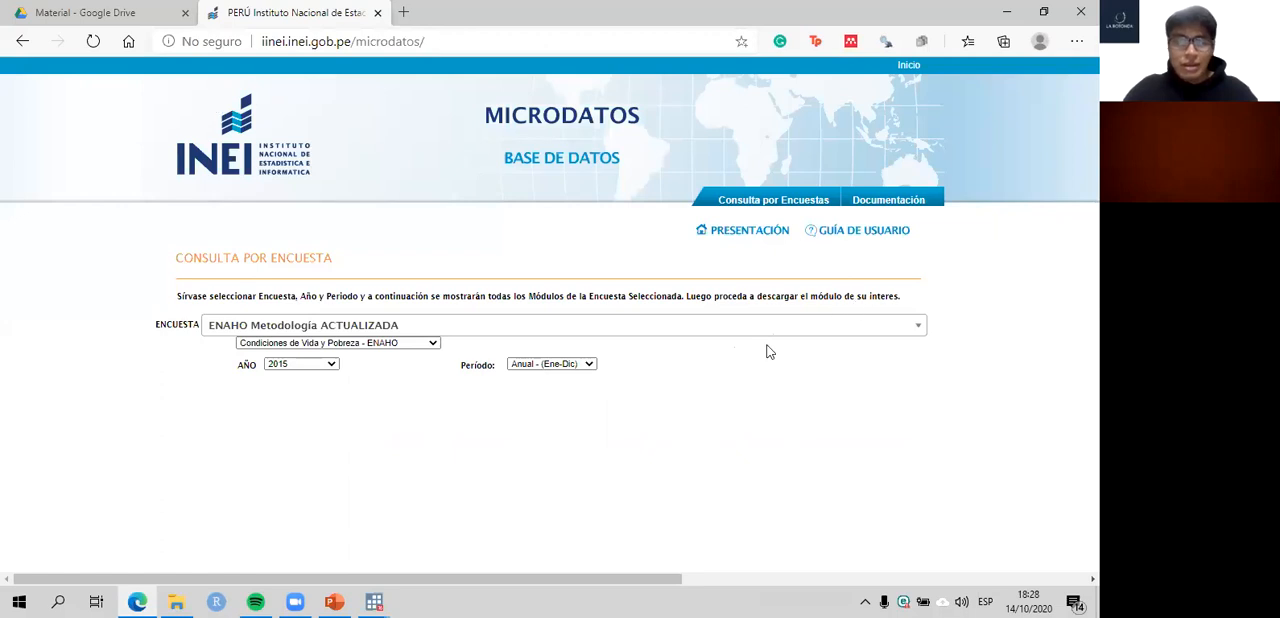
- Switch to File Explorer and look at the yearly data files in the Modulo 34 folder
{"action": "left_click", "coordinate": [180, 600]}
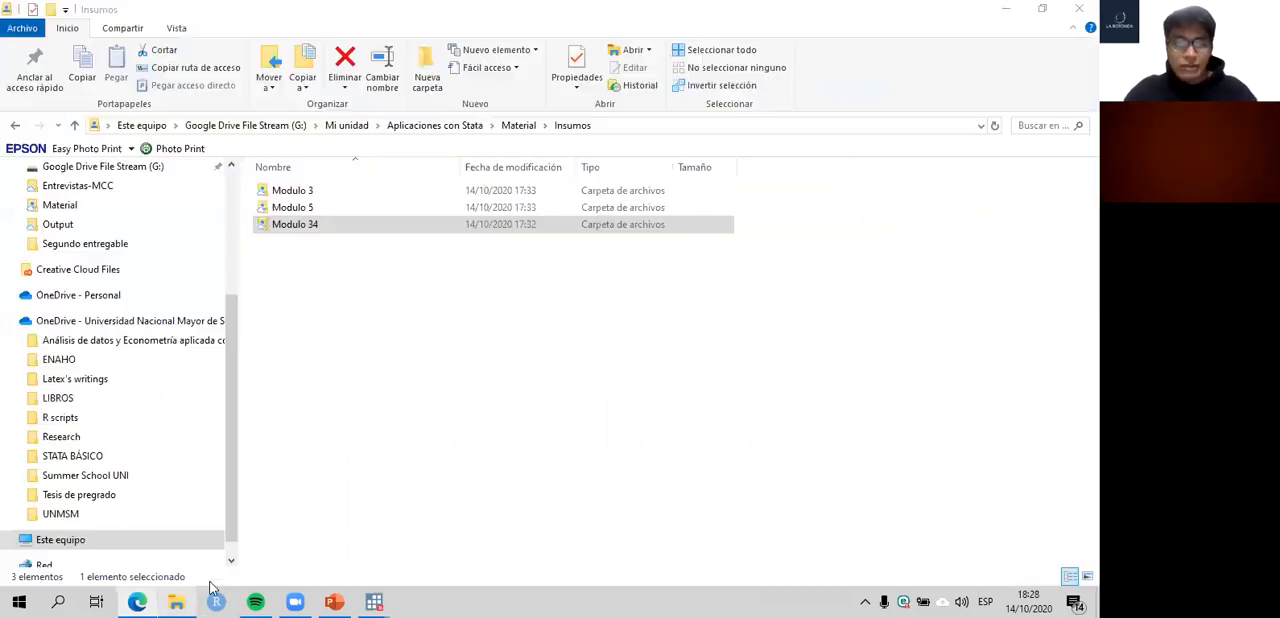
{"action": "double_click", "coordinate": [332, 227]}
{"action": "left_click_drag", "start_coordinate": [346, 338], "coordinate": [305, 187]}
- Return to the Edge browser and examine the 2015 ENAHO module list, marking module 34, Sumarias (Variables Calculadas)
{"action": "left_click", "coordinate": [150, 601]}
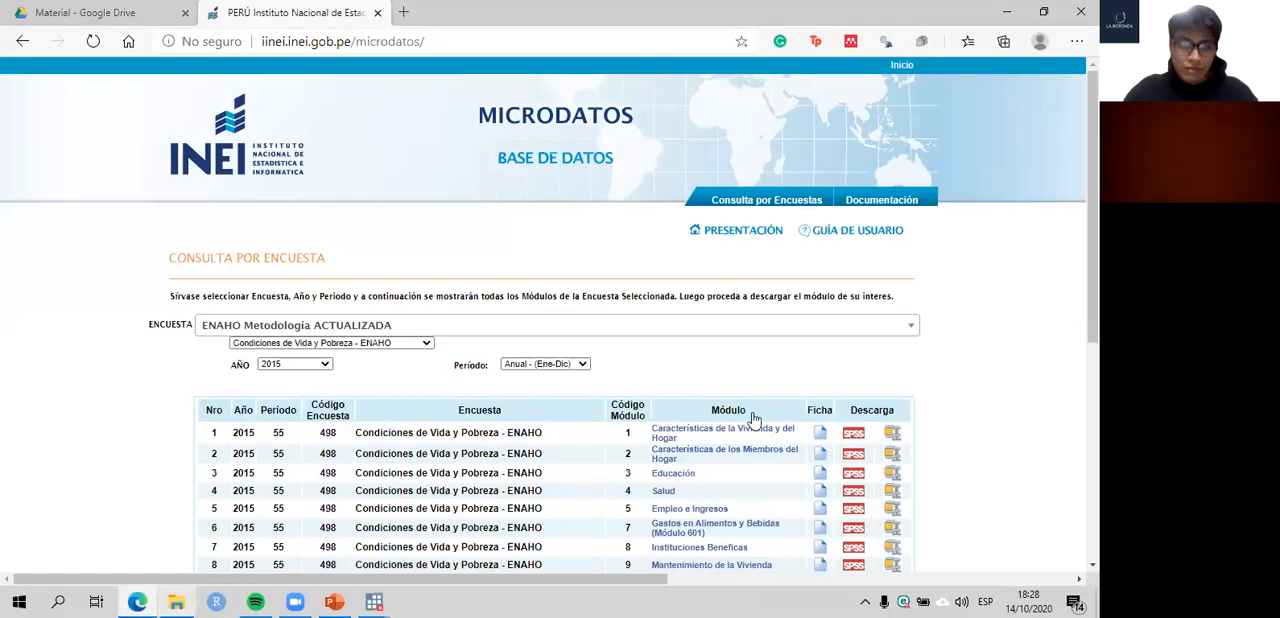
{"action": "scroll", "coordinate": [668, 230], "scroll_direction": "down", "scroll_amount": 2}
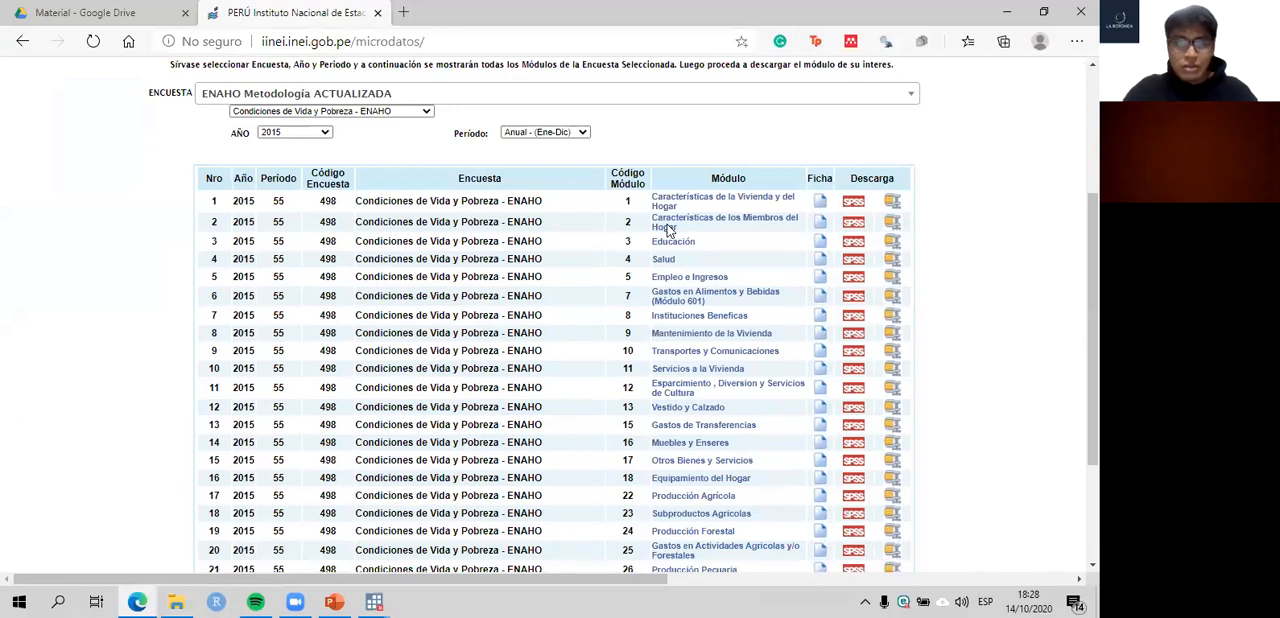
{"action": "left_click", "coordinate": [675, 242]}
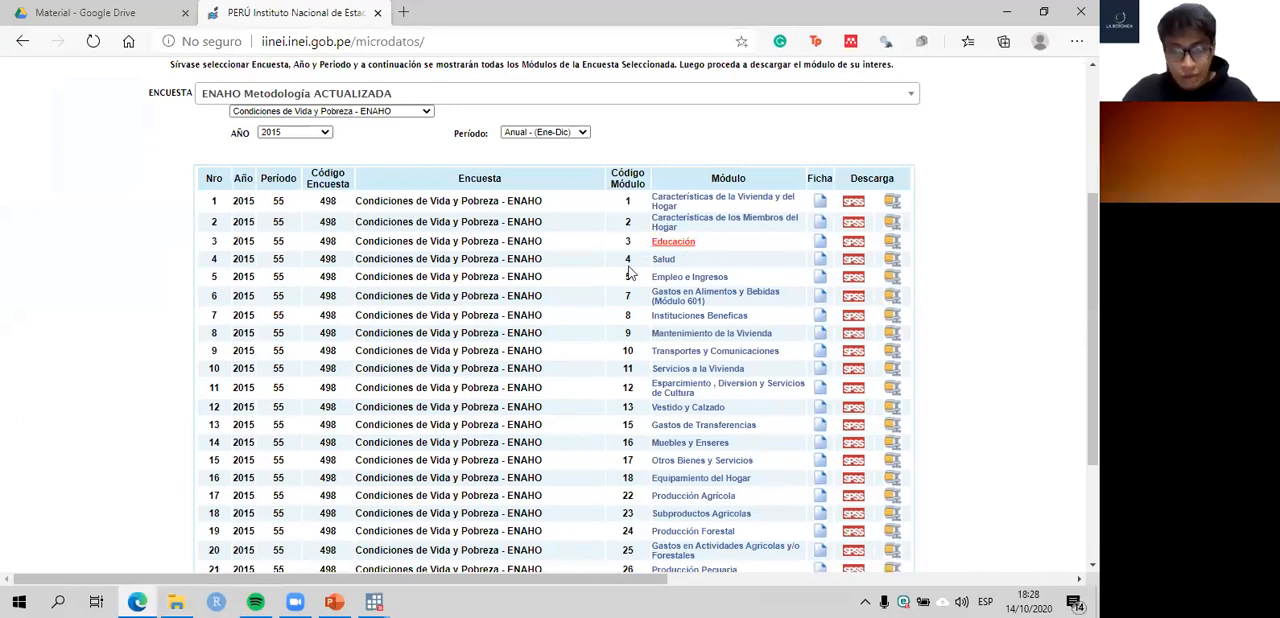
{"action": "scroll", "coordinate": [706, 288], "scroll_direction": "down", "scroll_amount": 1}
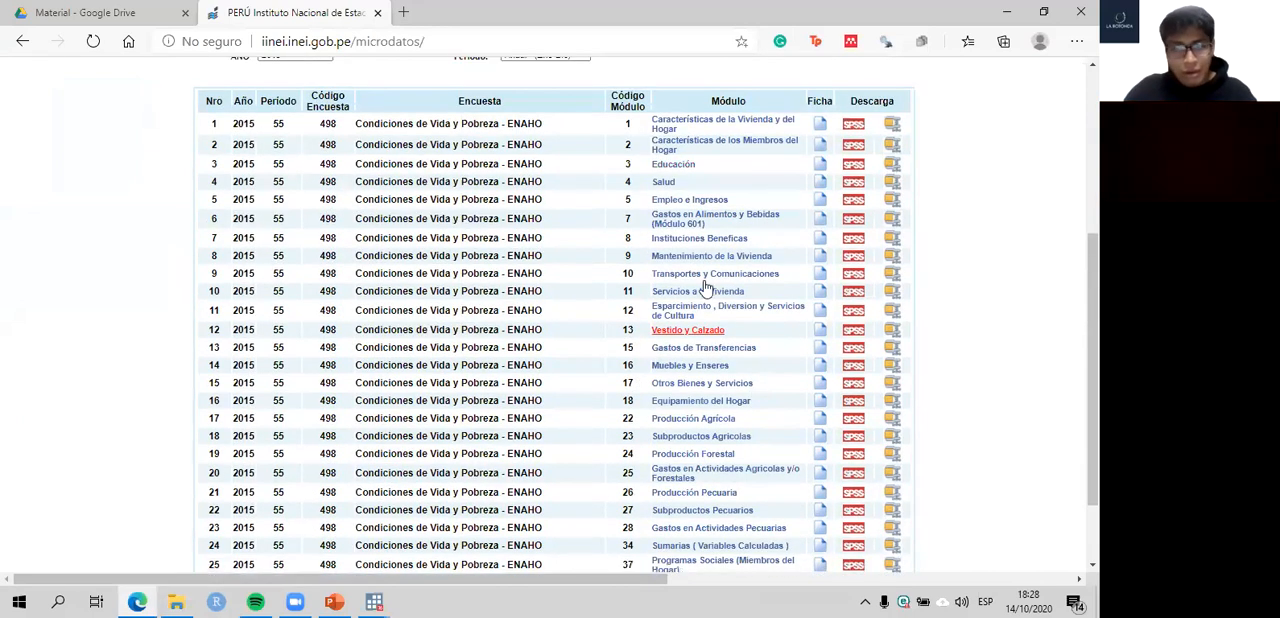
{"action": "scroll", "coordinate": [706, 288], "scroll_direction": "down", "scroll_amount": 1}
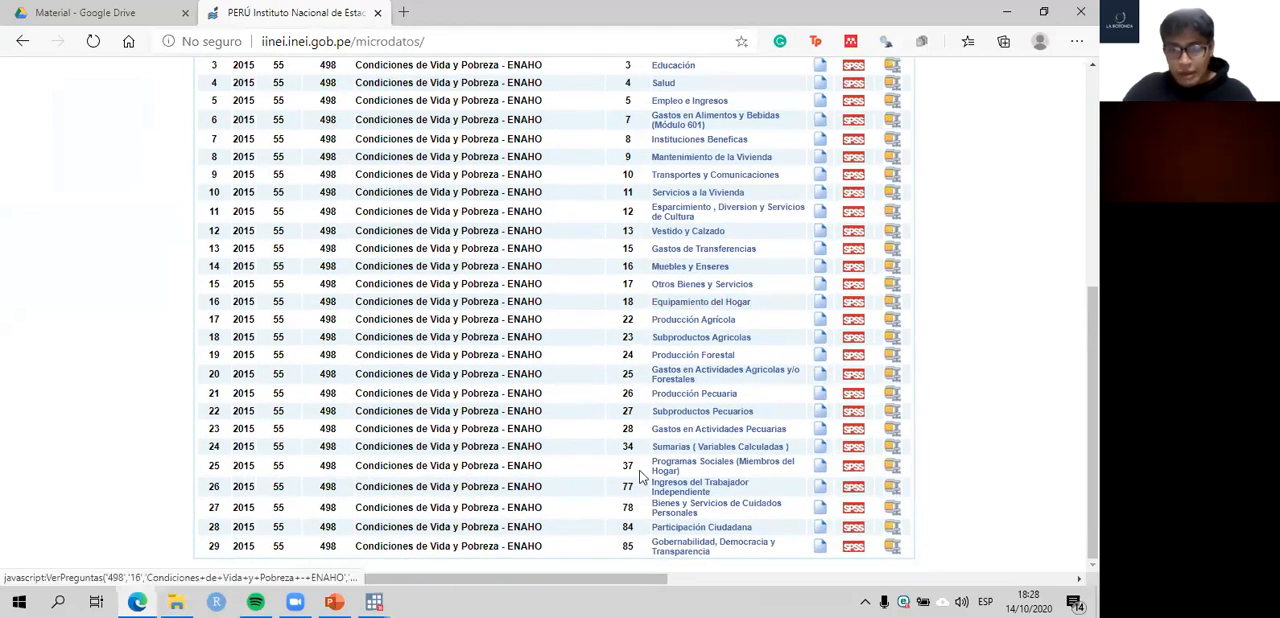
{"action": "left_click_drag", "start_coordinate": [650, 447], "coordinate": [805, 455]}
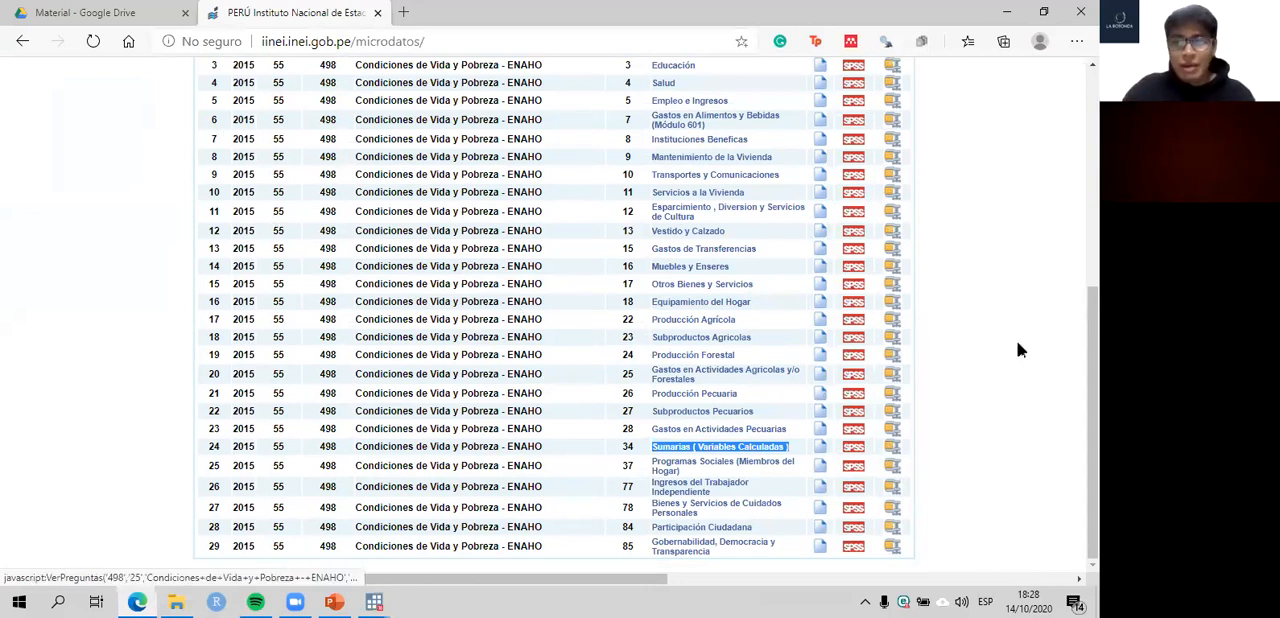
{"action": "scroll", "coordinate": [1020, 346], "scroll_direction": "up", "scroll_amount": 4}
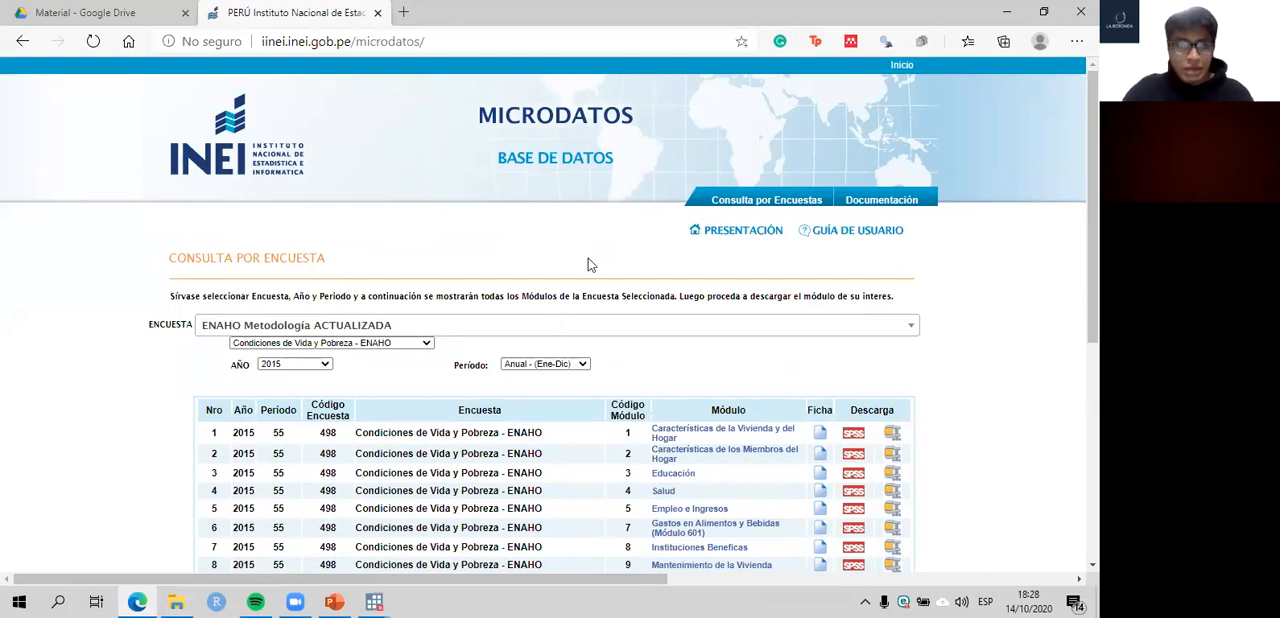
- Go back to File Explorer and review the Insumos folder and the 2010 to 2015 files in Modulo 34
{"action": "left_click", "coordinate": [180, 598]}
{"action": "left_click", "coordinate": [476, 391]}
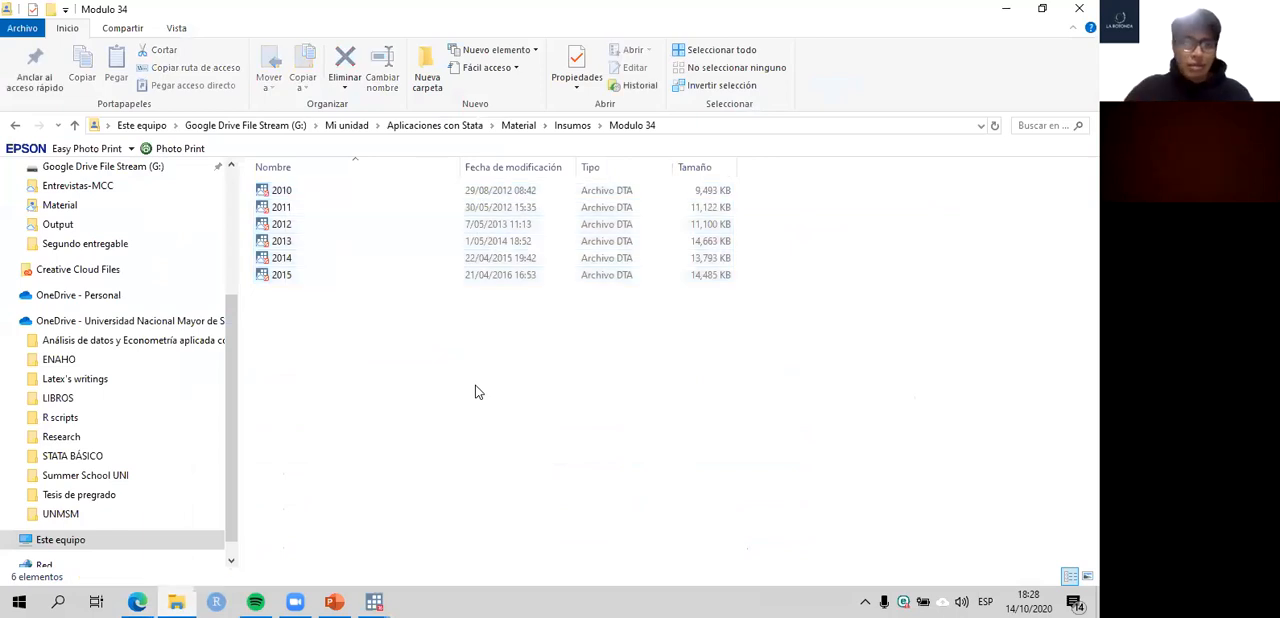
{"action": "left_click", "coordinate": [573, 127]}
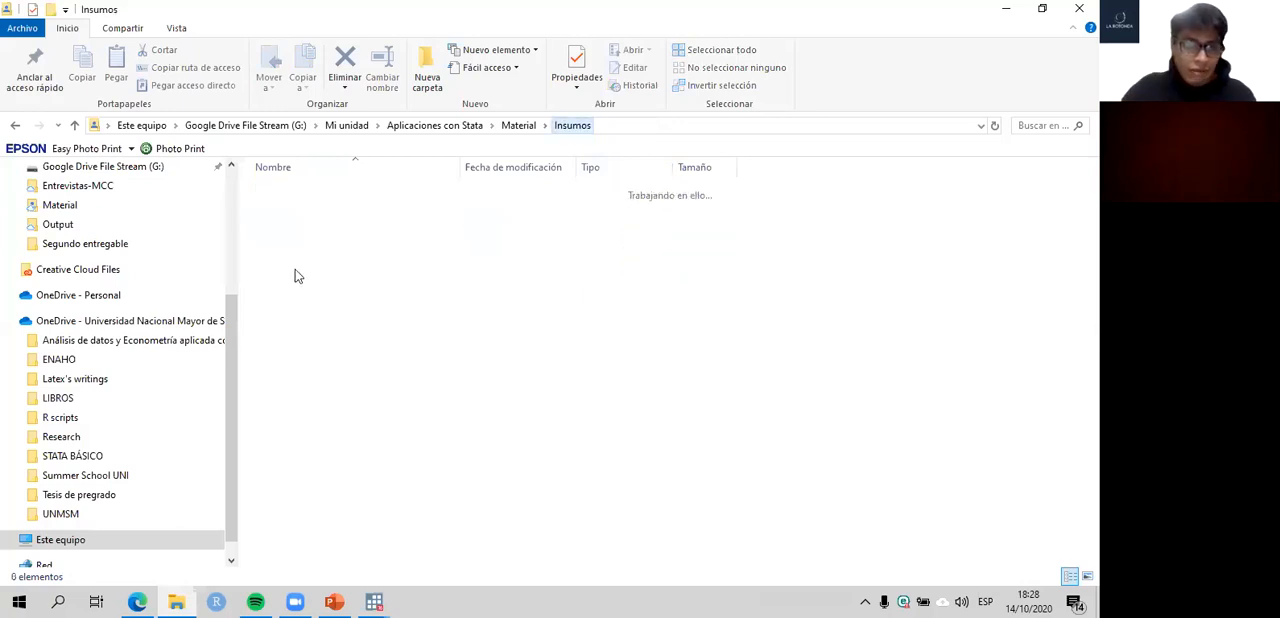
{"action": "double_click", "coordinate": [297, 230]}
{"action": "left_click_drag", "start_coordinate": [329, 316], "coordinate": [282, 178]}
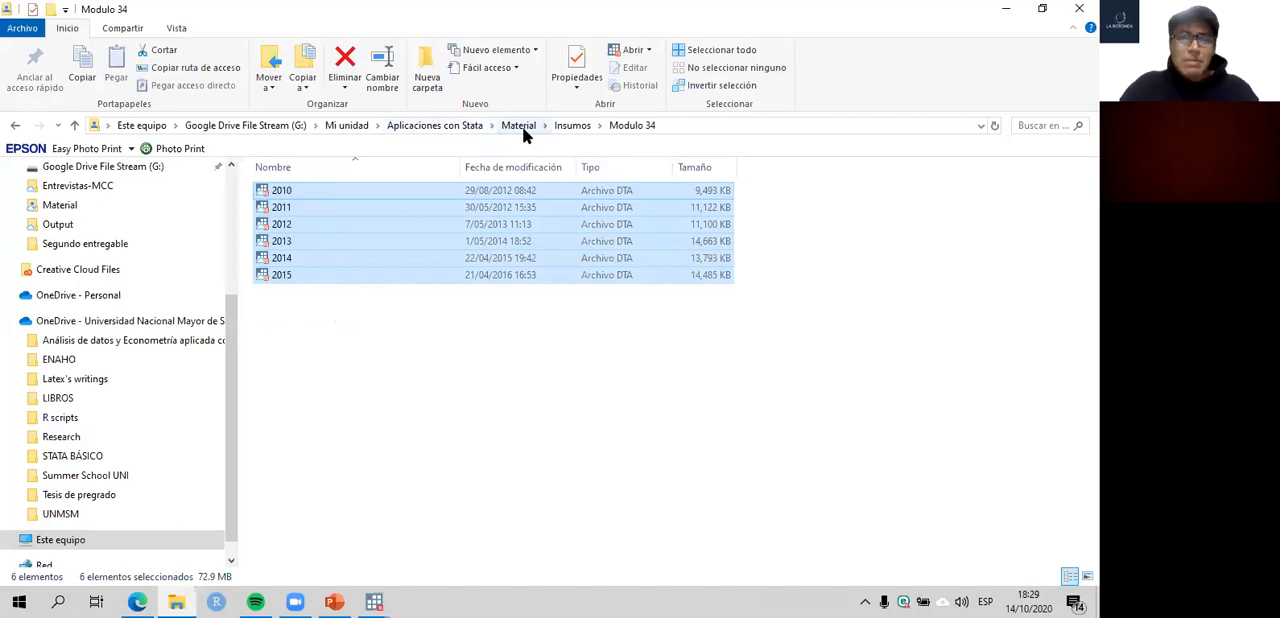
- Examine the contents of the Resultados and Temporal subfolders of the Material folder
{"action": "left_click", "coordinate": [520, 126]}
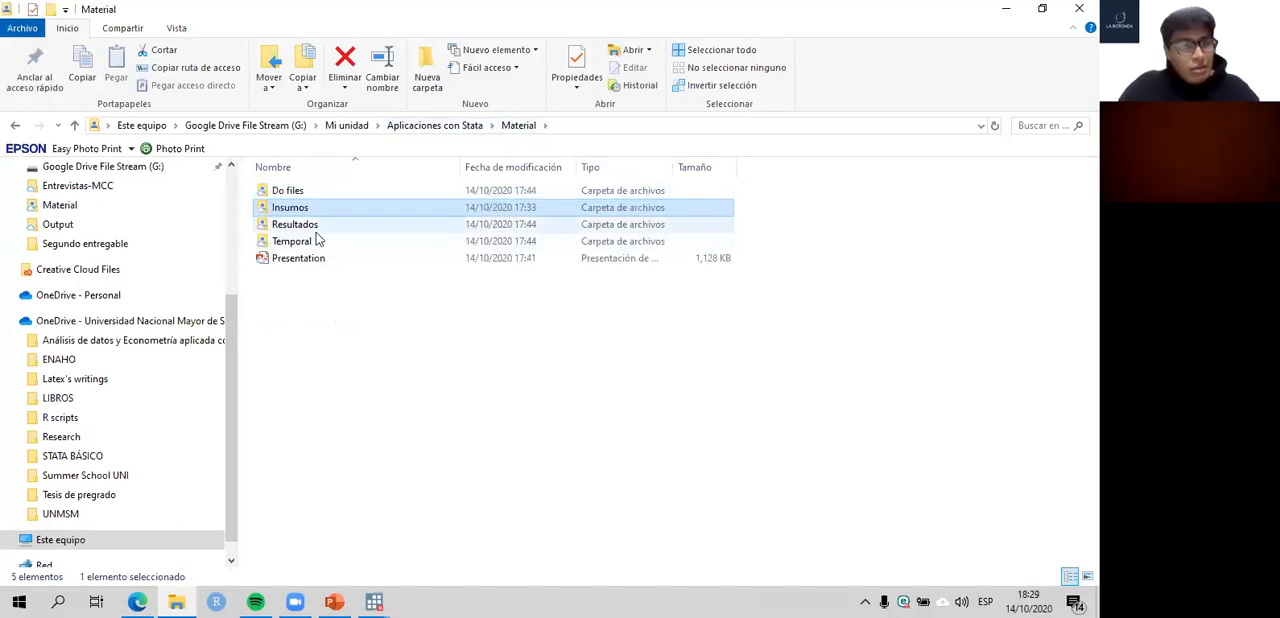
{"action": "double_click", "coordinate": [300, 224]}
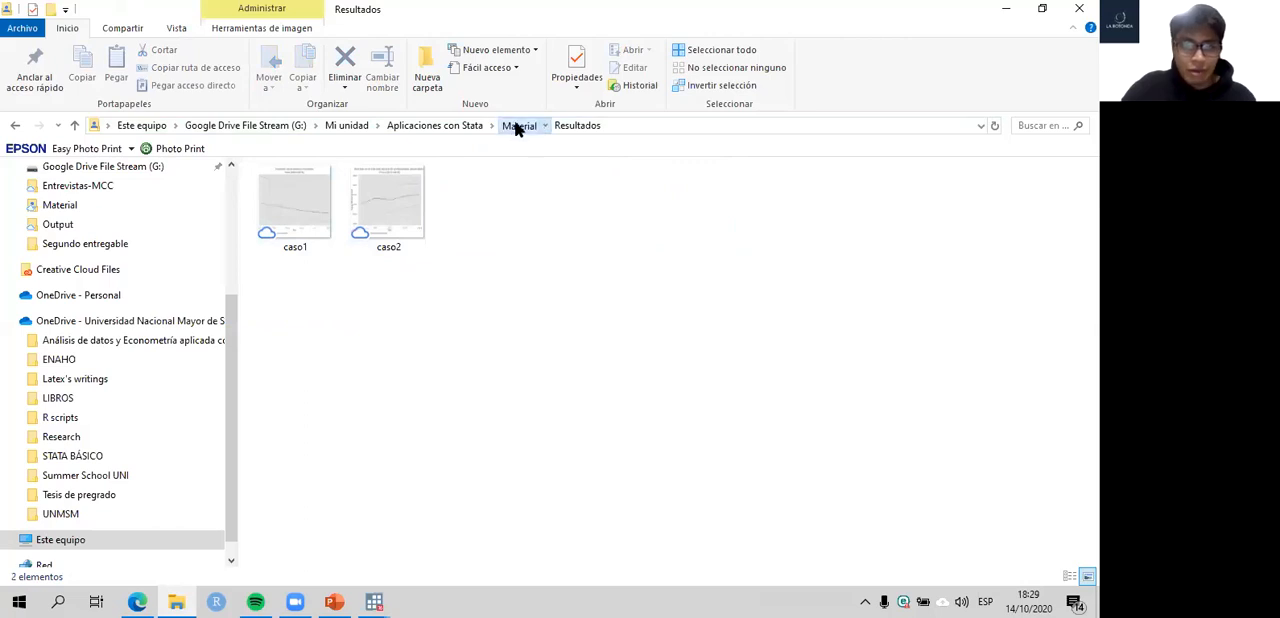
{"action": "left_click", "coordinate": [518, 127]}
{"action": "double_click", "coordinate": [293, 241]}
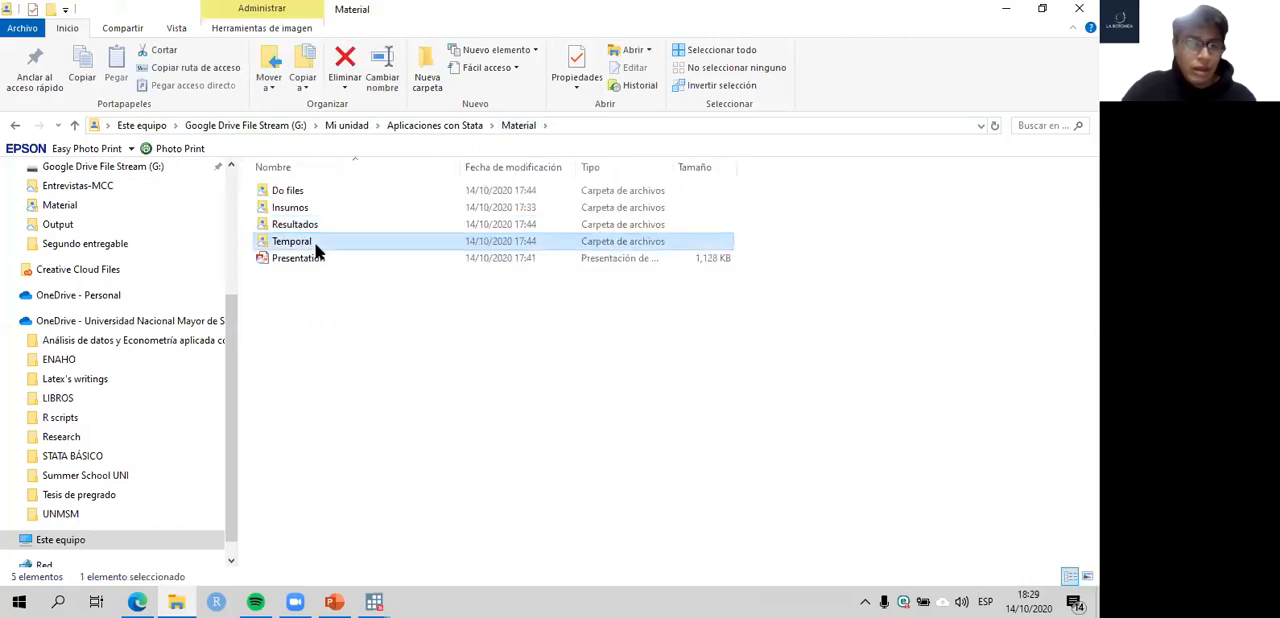
{"action": "left_click_drag", "start_coordinate": [396, 445], "coordinate": [330, 185]}
{"action": "left_click", "coordinate": [421, 437]}
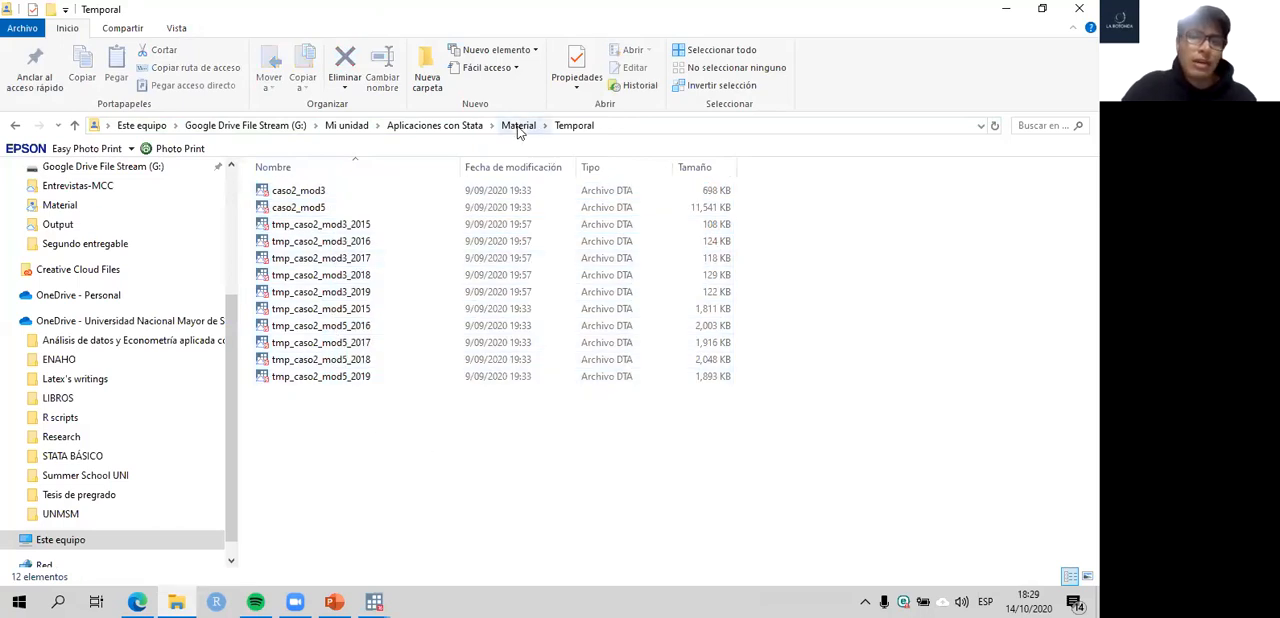
{"action": "left_click", "coordinate": [519, 127]}
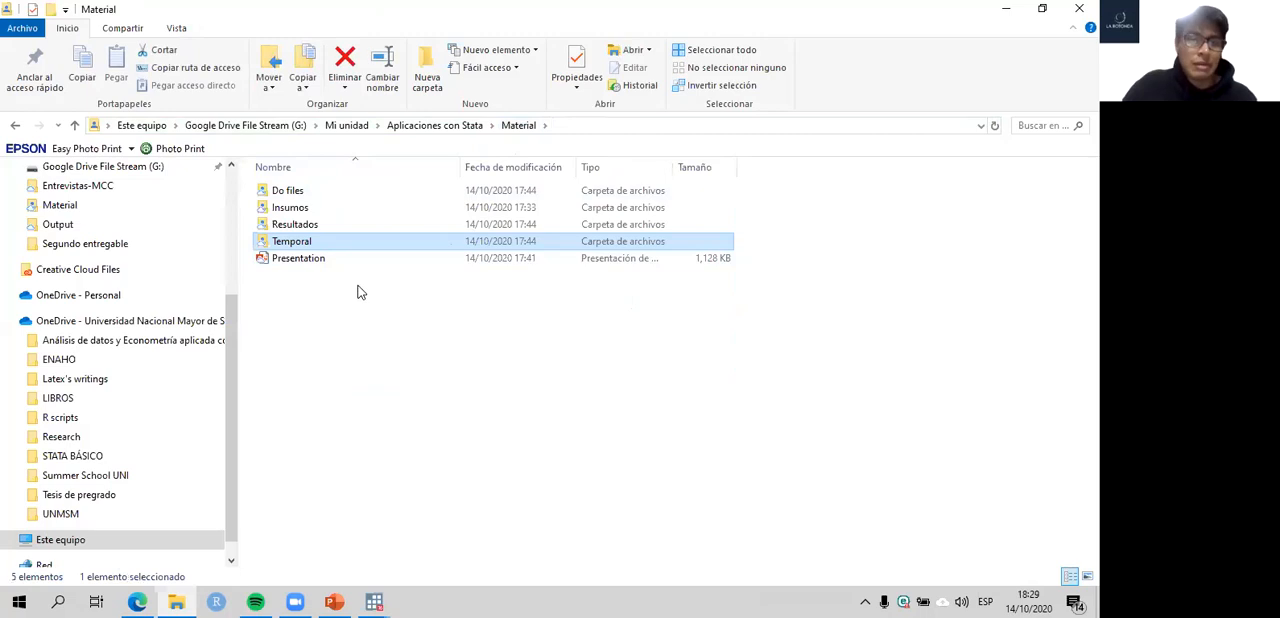
{"action": "double_click", "coordinate": [299, 226]}
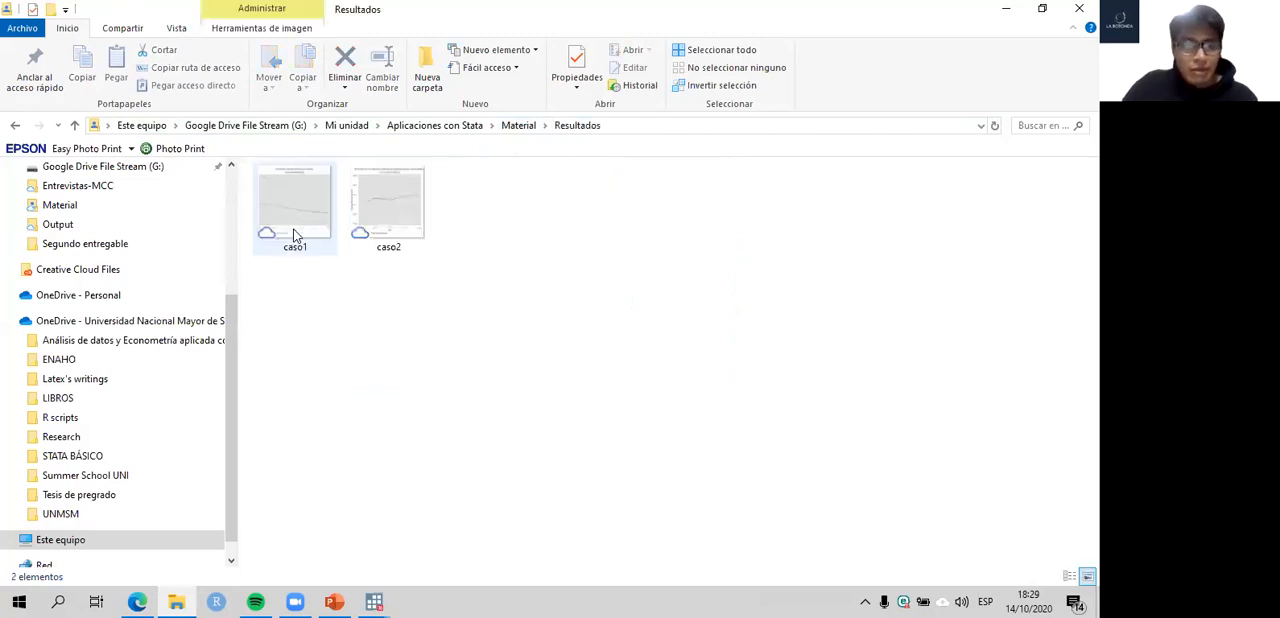
{"action": "left_click", "coordinate": [519, 125]}
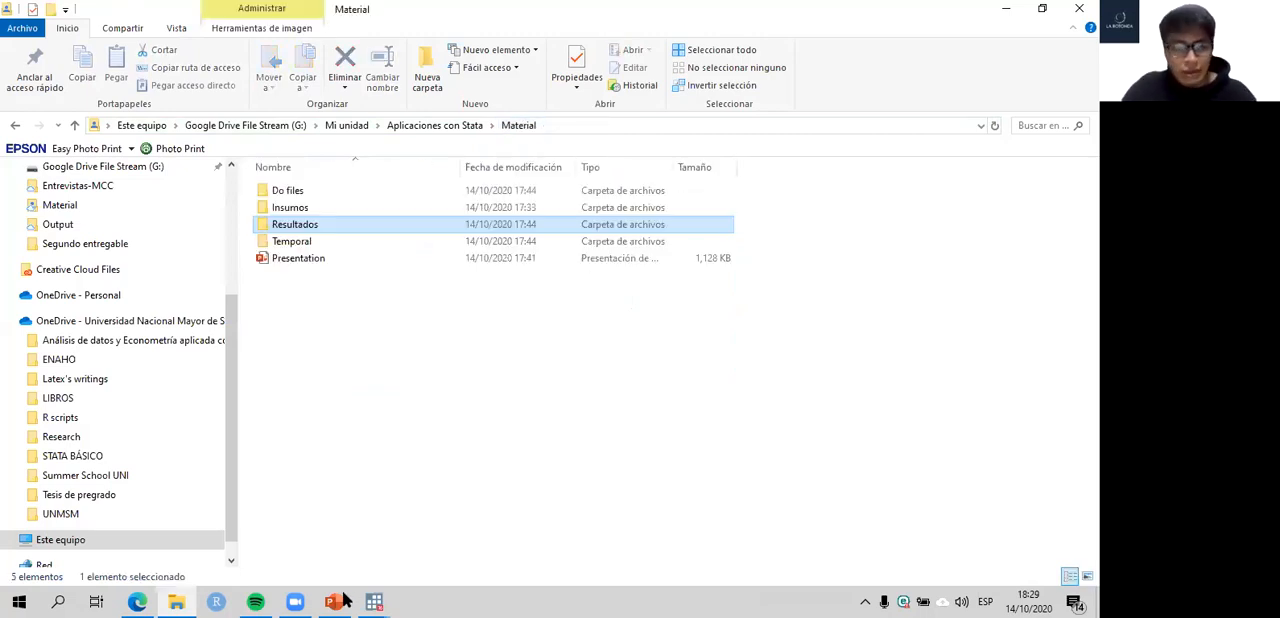
- Switch to the caso1 do-file in Stata and move its editor window aside to uncover the main window's results
{"action": "mouse_move", "coordinate": [373, 601]}
{"action": "left_click", "coordinate": [345, 543]}
{"action": "left_click", "coordinate": [458, 535]}
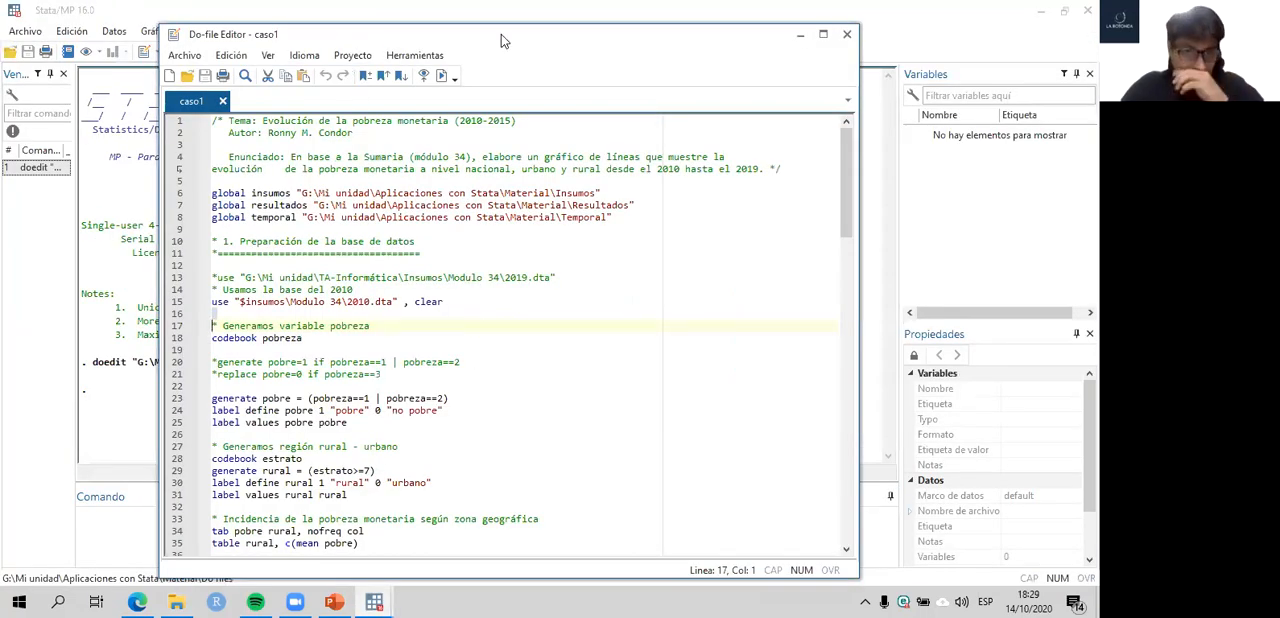
{"action": "left_click_drag", "start_coordinate": [501, 34], "coordinate": [657, 34]}
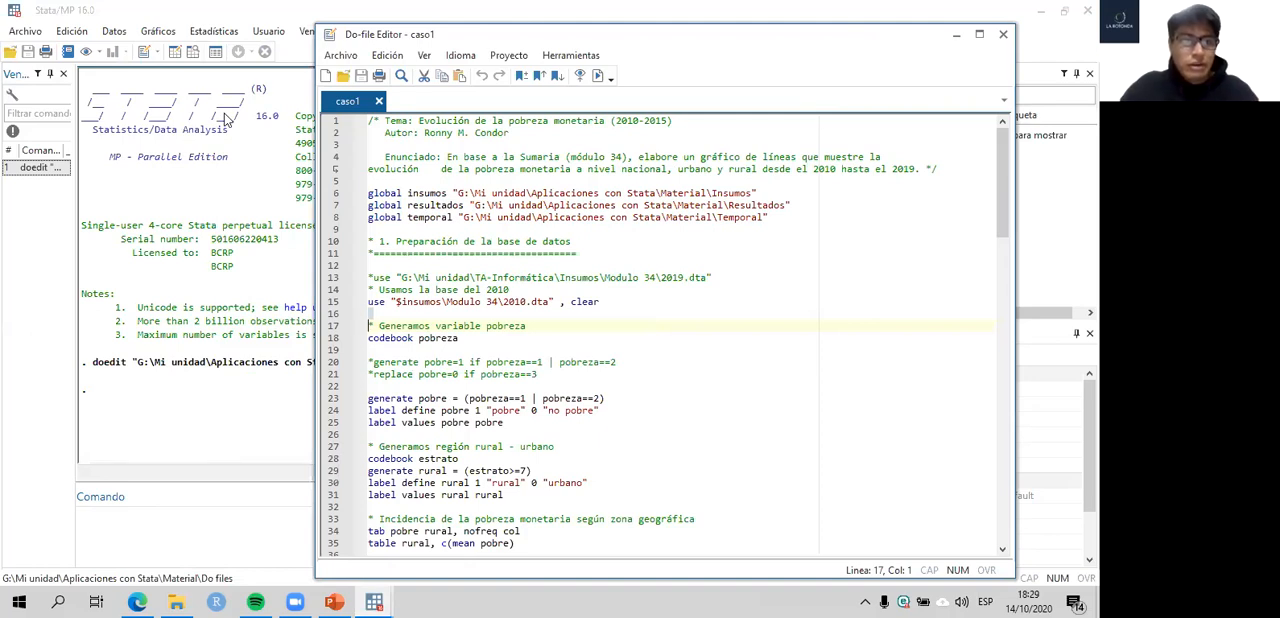
- Examine the global insumos definition on line 6 of the do-file, including its name and folder path
{"action": "left_click", "coordinate": [335, 193]}
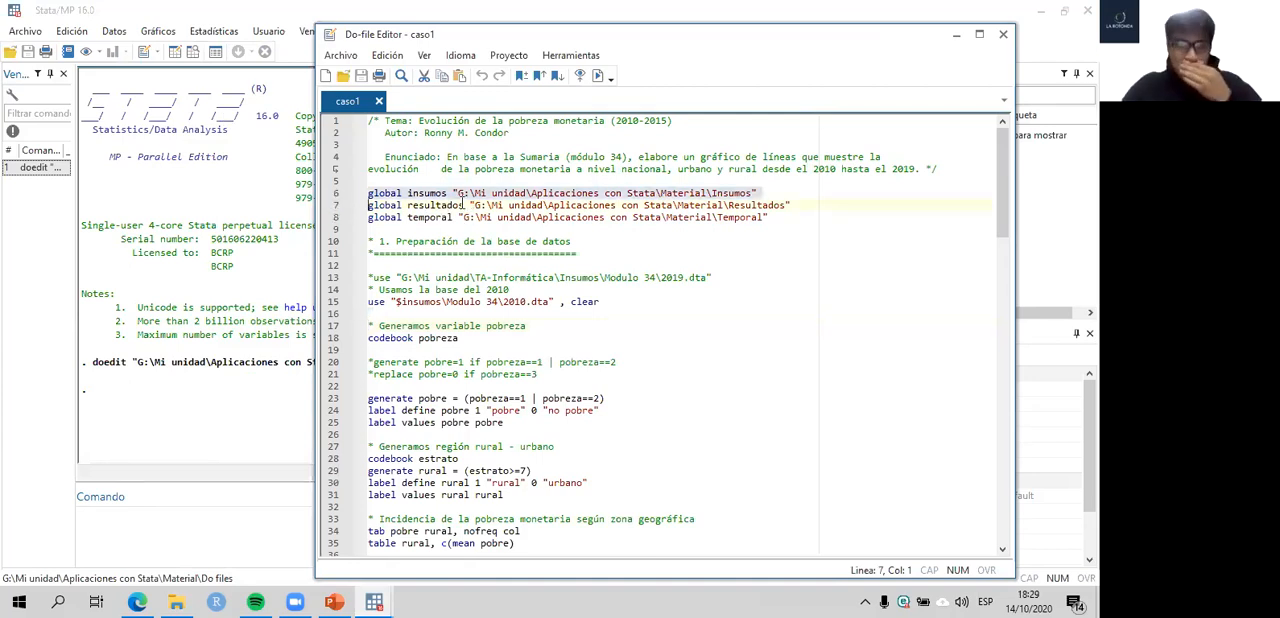
{"action": "left_click", "coordinate": [453, 193]}
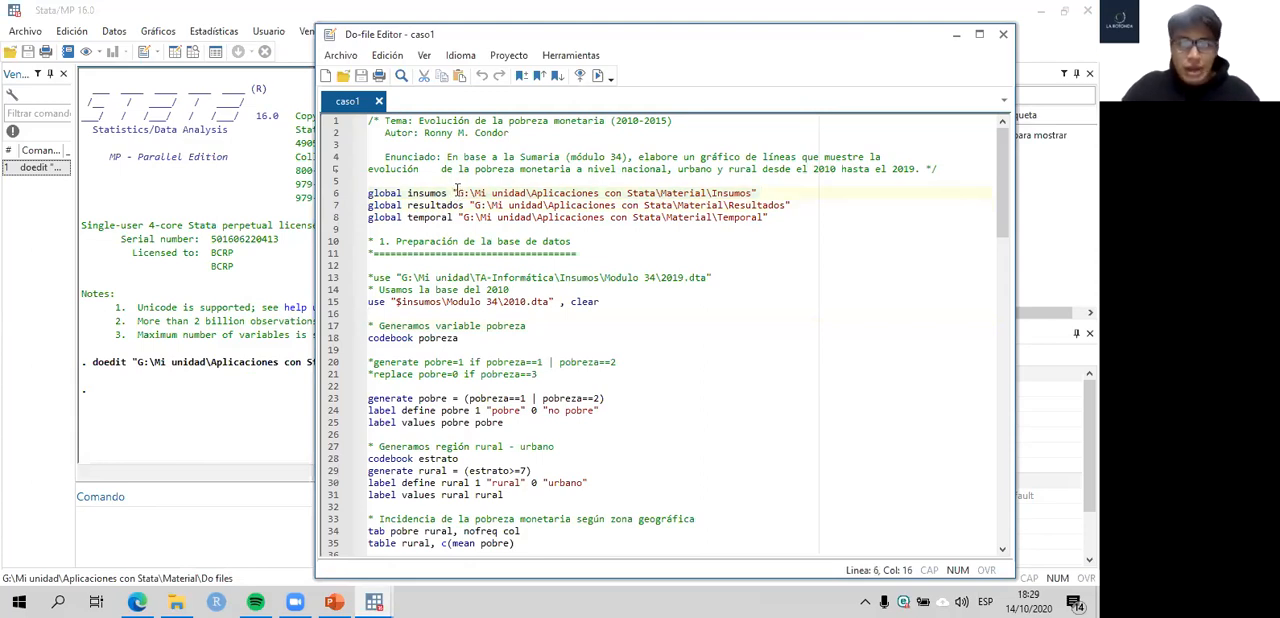
{"action": "left_click_drag", "start_coordinate": [453, 193], "coordinate": [760, 192]}
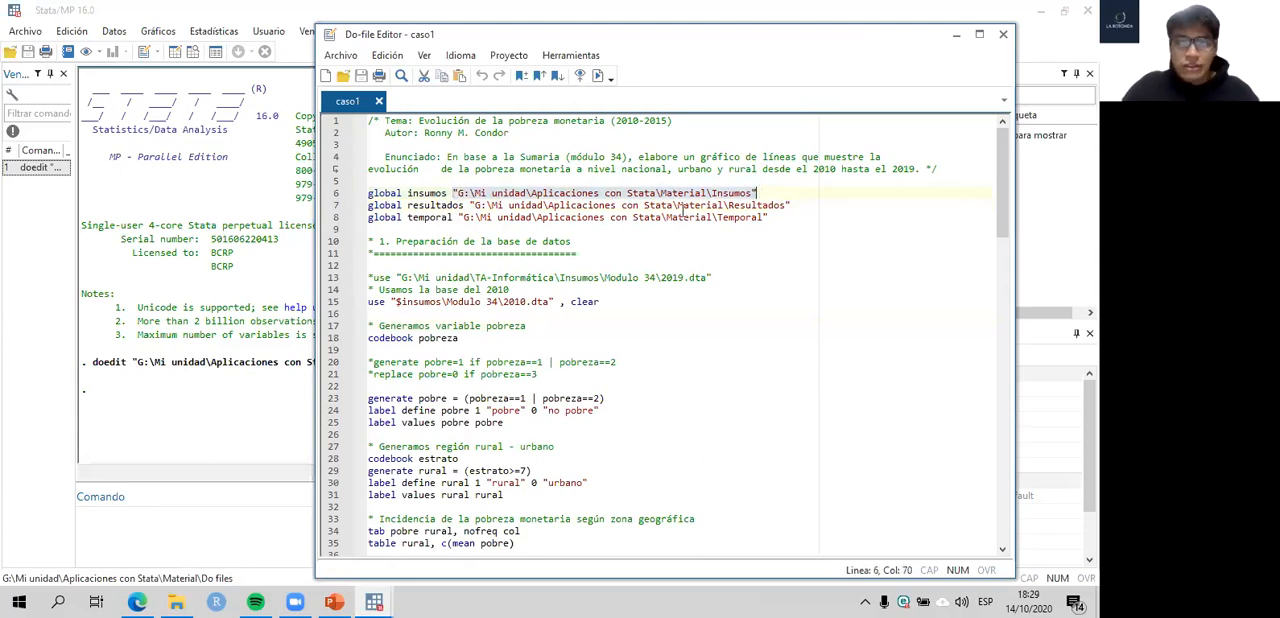
{"action": "left_click", "coordinate": [452, 193]}
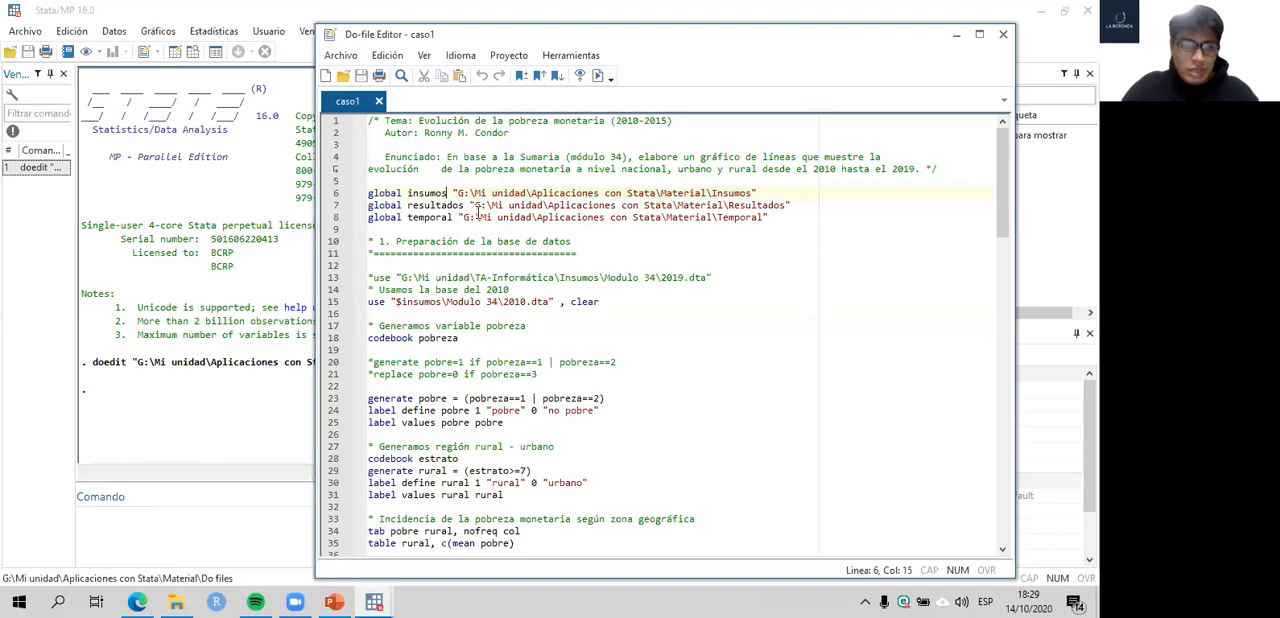
{"action": "left_click", "coordinate": [333, 195]}
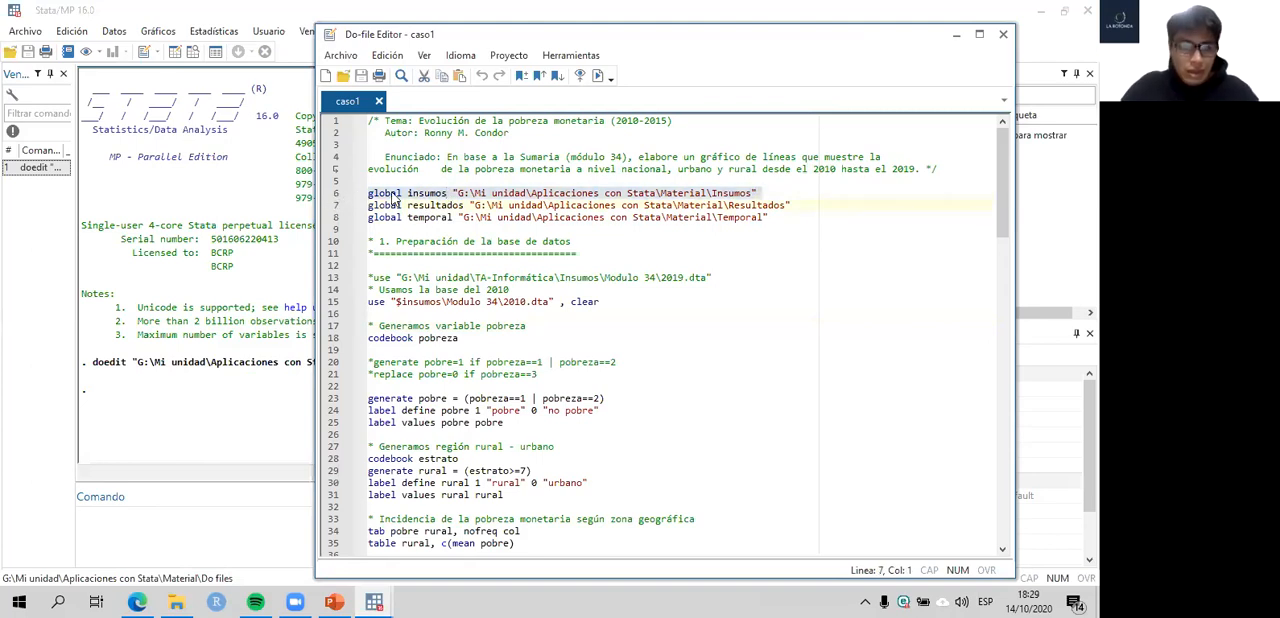
{"action": "left_click", "coordinate": [403, 193]}
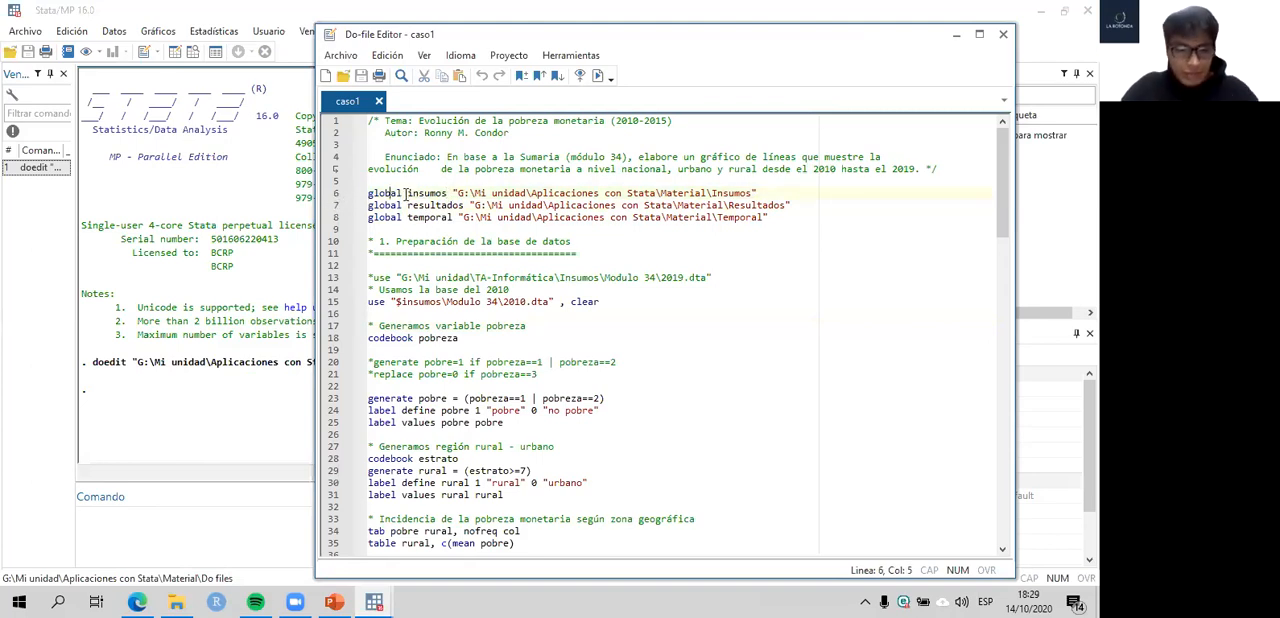
{"action": "left_click", "coordinate": [363, 197]}
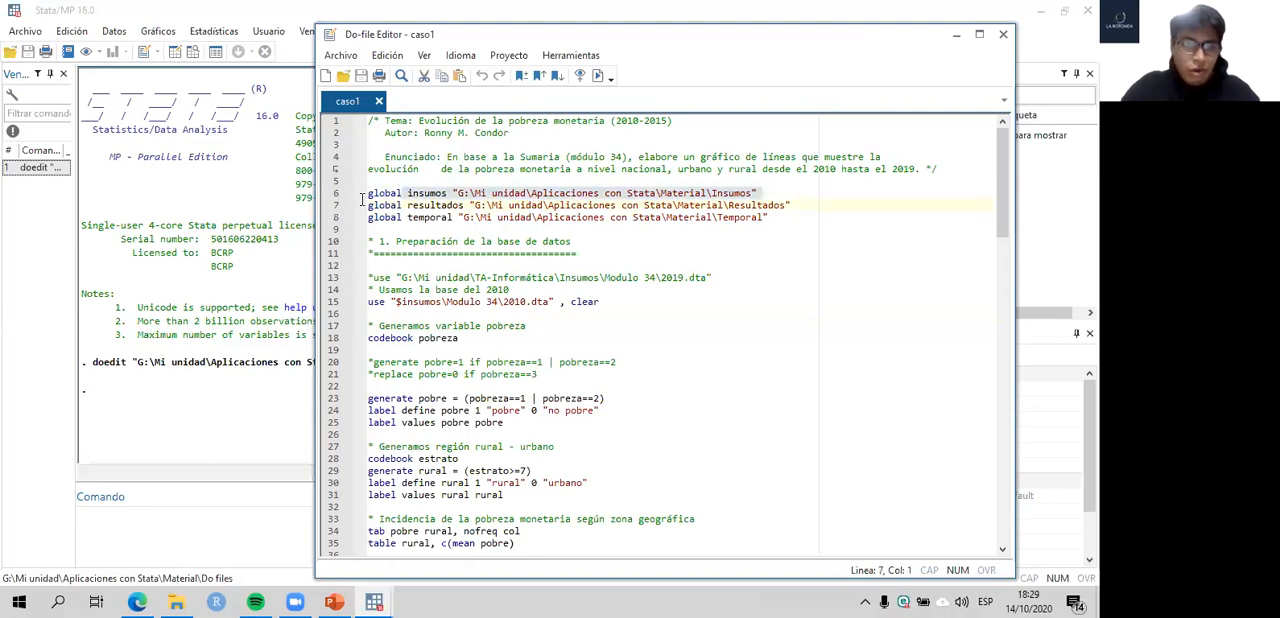
- Re-examine line 6 of the do-file, comparing the global's name insumos with the quoted folder path it stands for
{"action": "left_click", "coordinate": [363, 197]}
{"action": "left_click_drag", "start_coordinate": [407, 193], "coordinate": [450, 193]}
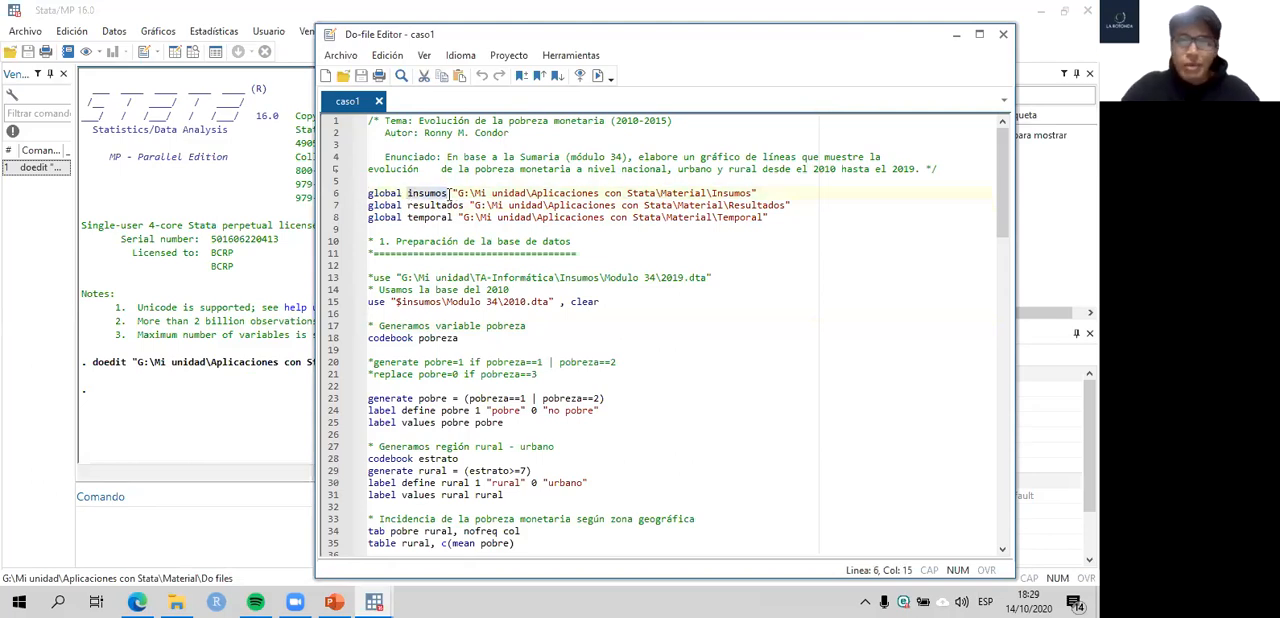
{"action": "left_click", "coordinate": [453, 191]}
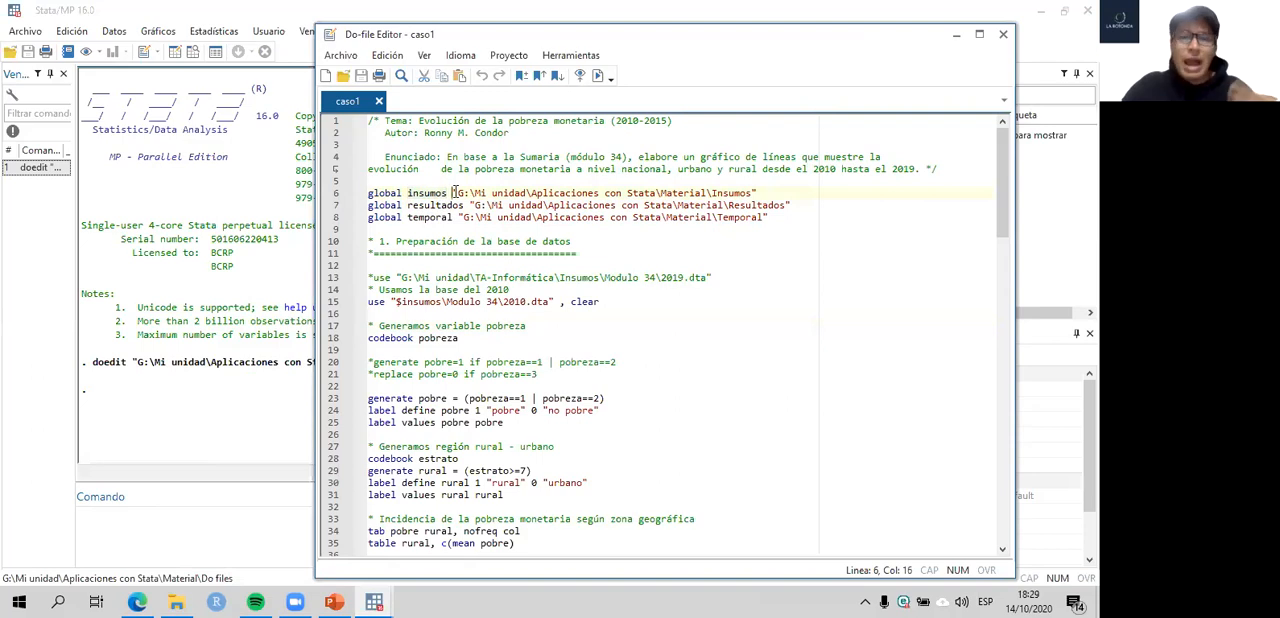
{"action": "left_click_drag", "start_coordinate": [455, 191], "coordinate": [768, 190]}
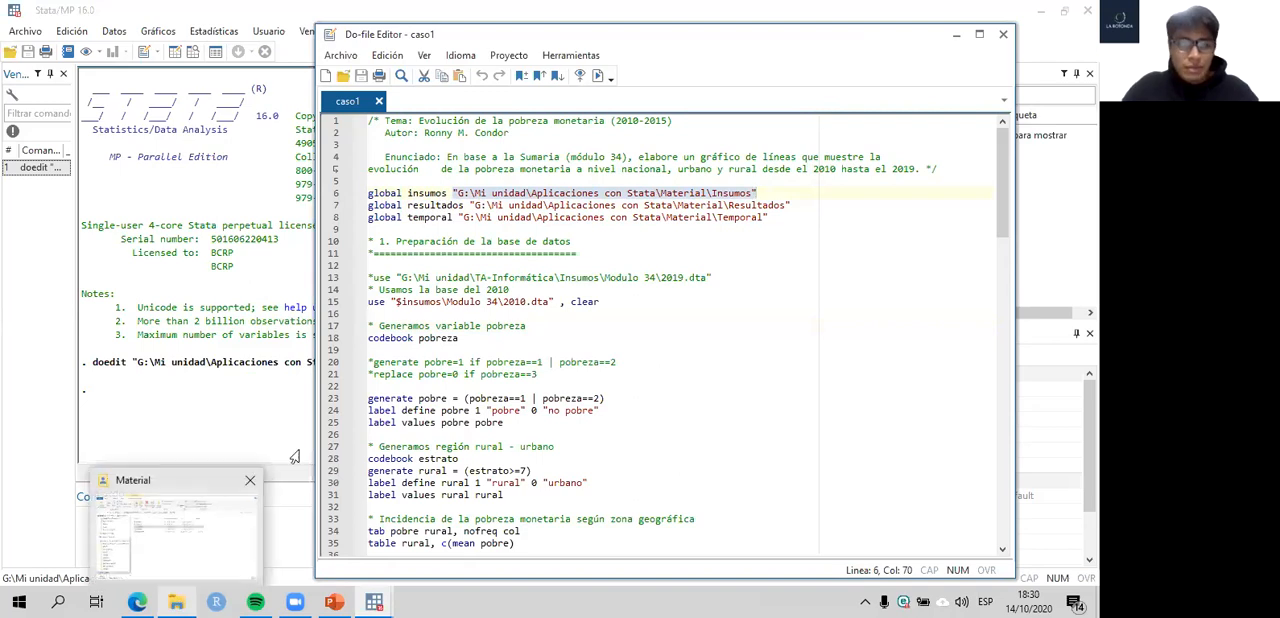
{"action": "left_click", "coordinate": [407, 193]}
{"action": "left_click_drag", "start_coordinate": [407, 193], "coordinate": [448, 192]}
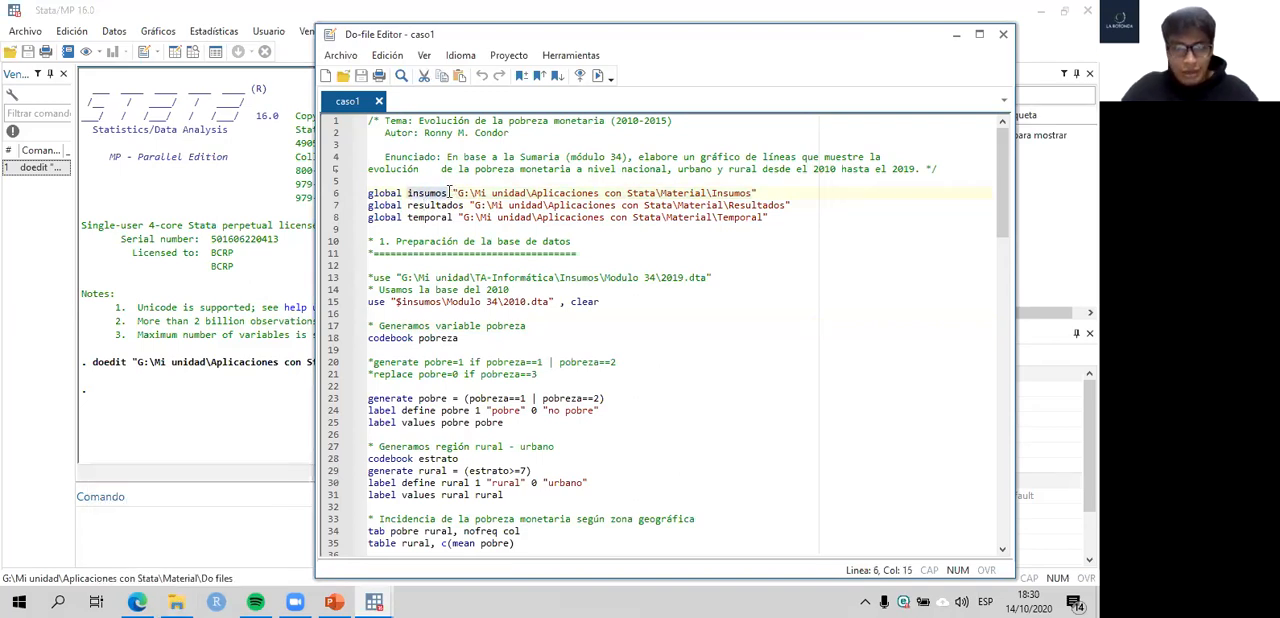
- Switch to File Explorer, open the Insumos folder and display the options for copying its address
{"action": "left_click", "coordinate": [176, 601]}
{"action": "double_click", "coordinate": [327, 209]}
{"action": "right_click", "coordinate": [576, 126]}
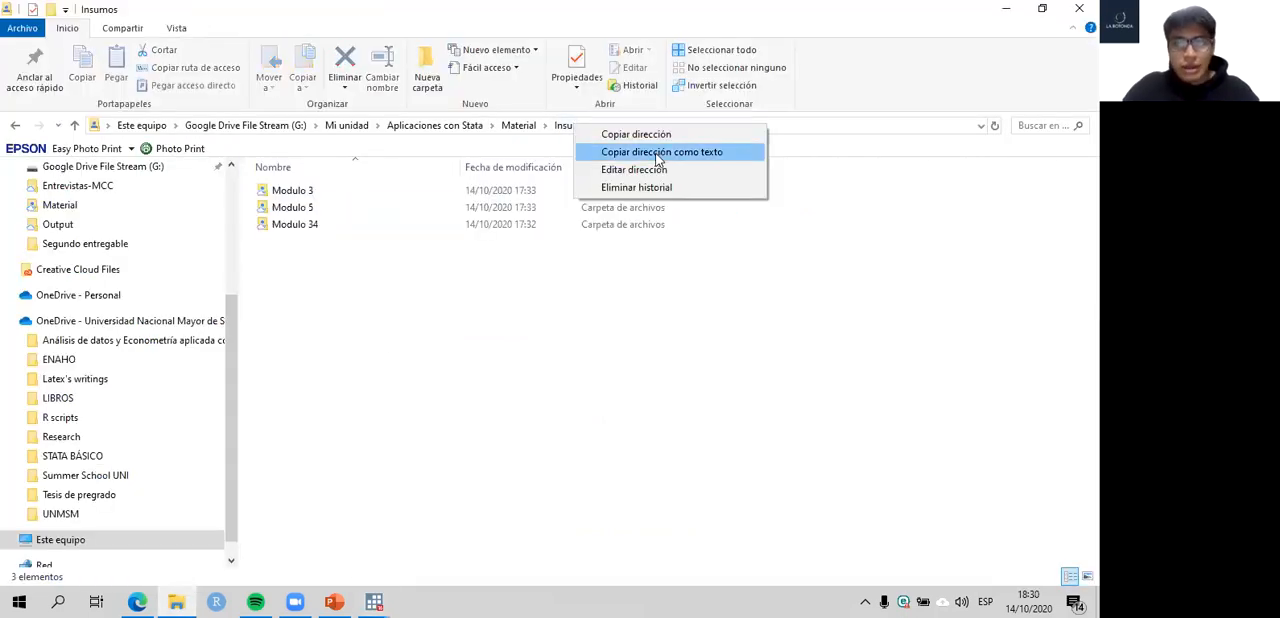
- Return to the caso1 do-file in Stata and examine the resultados and temporal globals on lines 7 and 8
{"action": "left_click", "coordinate": [374, 601]}
{"action": "left_click", "coordinate": [322, 514]}
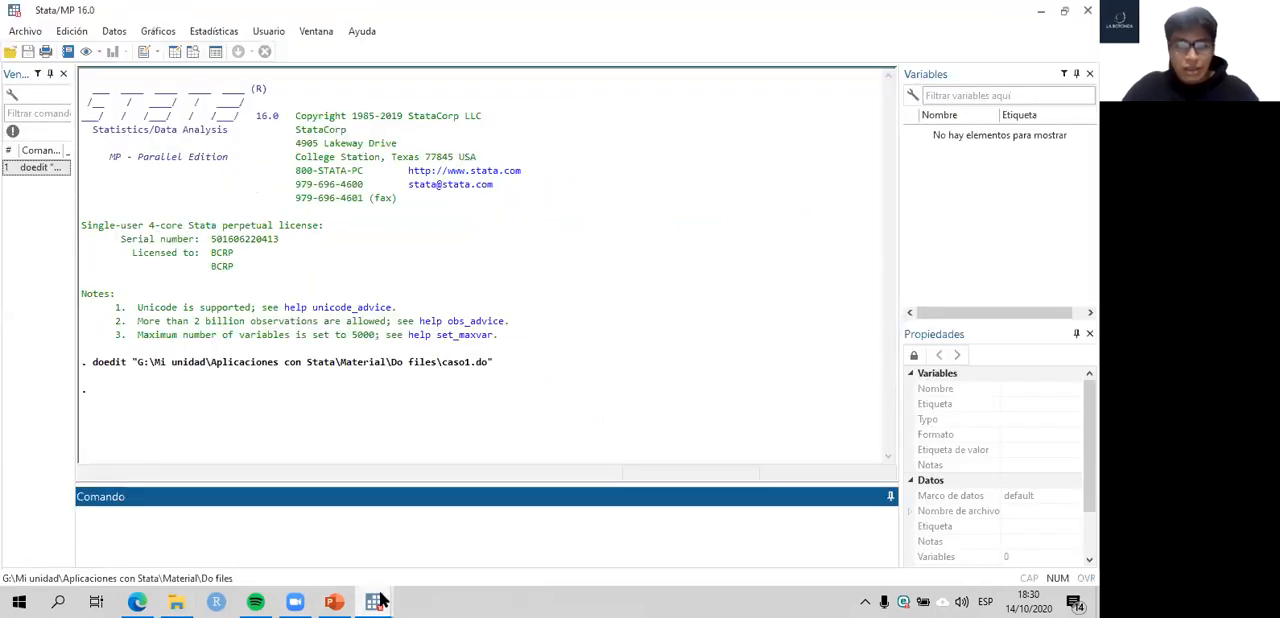
{"action": "left_click", "coordinate": [703, 532]}
{"action": "left_click_drag", "start_coordinate": [465, 205], "coordinate": [407, 218]}
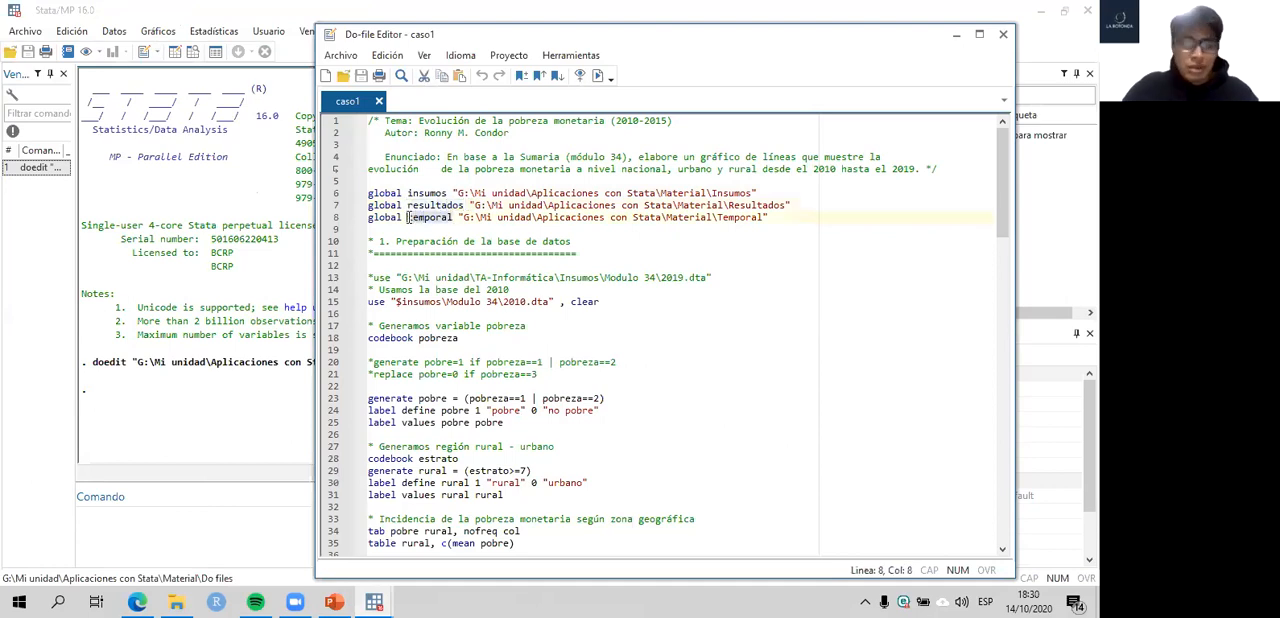
- Start a cd command with empty quotes on a new line below the global definitions, and delete it again
{"action": "left_click", "coordinate": [790, 217]}
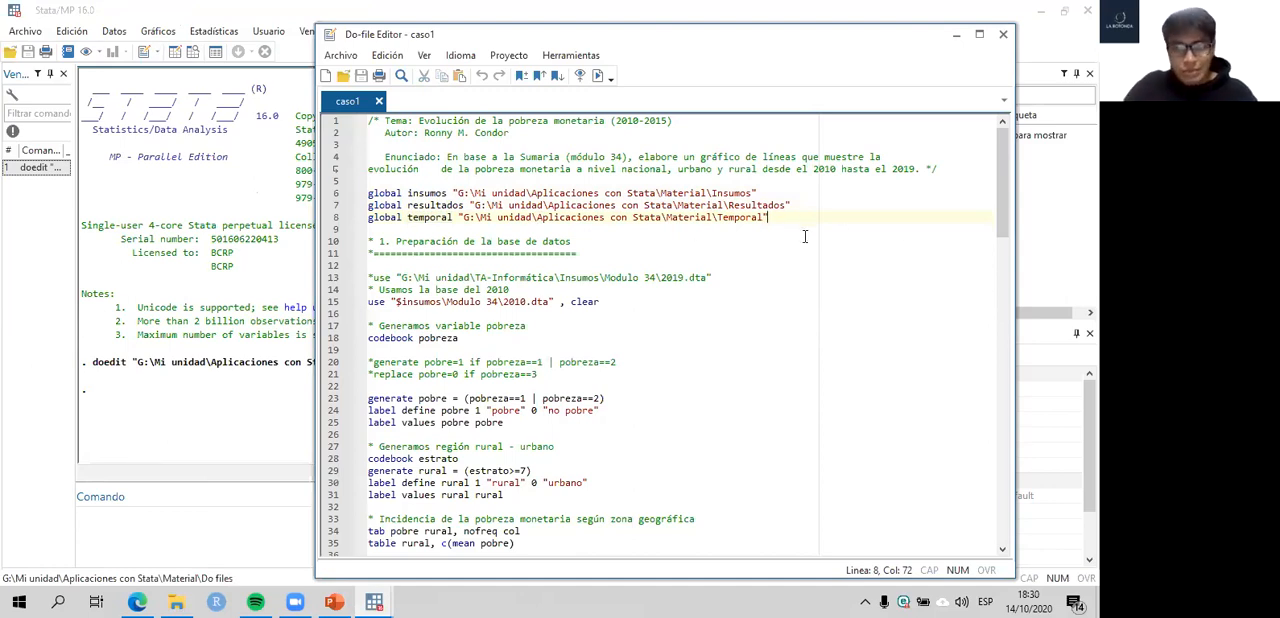
{"action": "key", "text": "Return"}
{"action": "key", "text": "Return"}
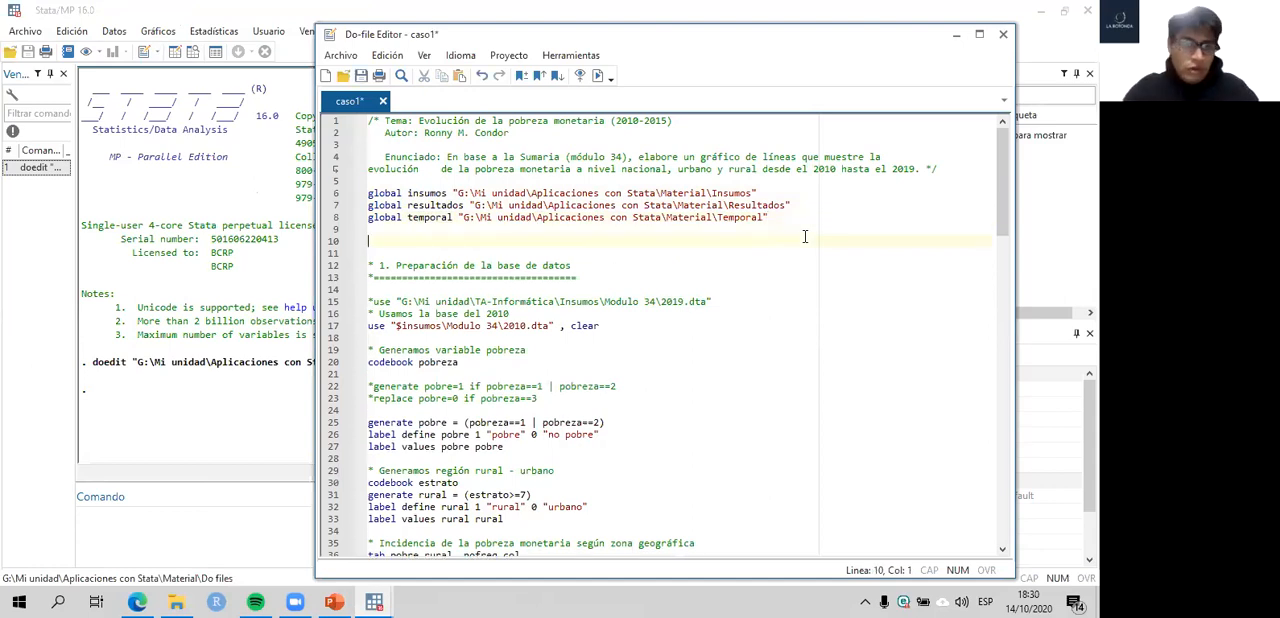
{"action": "type", "text": "cd"}
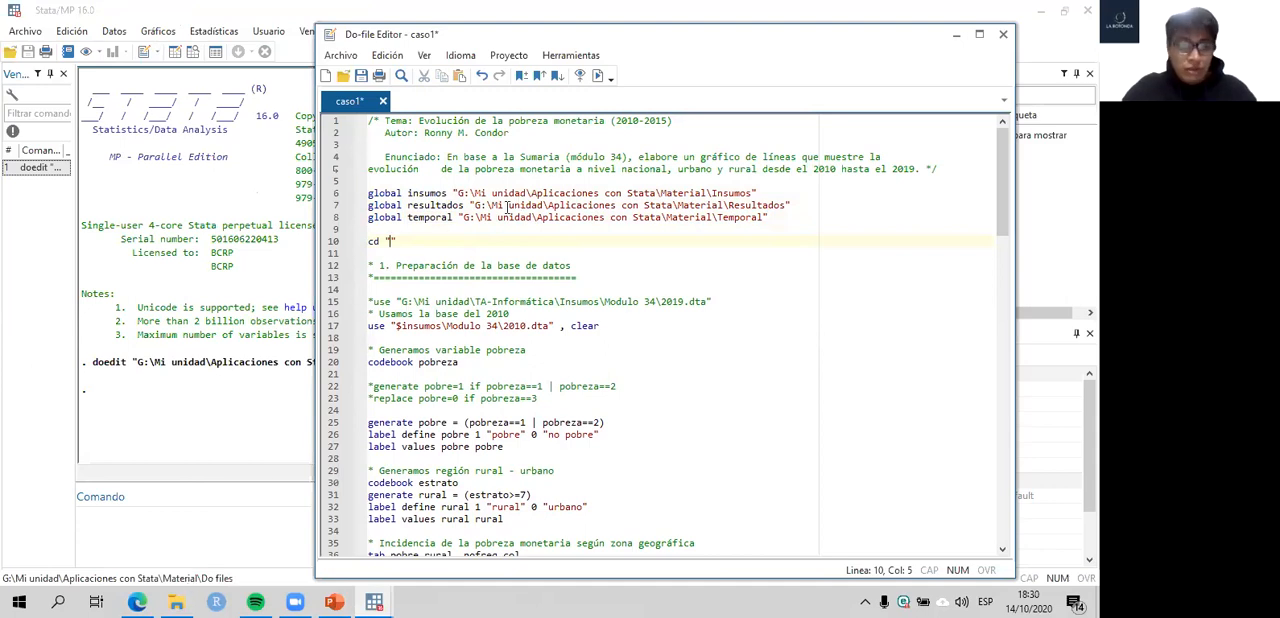
{"action": "left_click_drag", "start_coordinate": [397, 243], "coordinate": [348, 249]}
{"action": "key", "text": "Delete"}
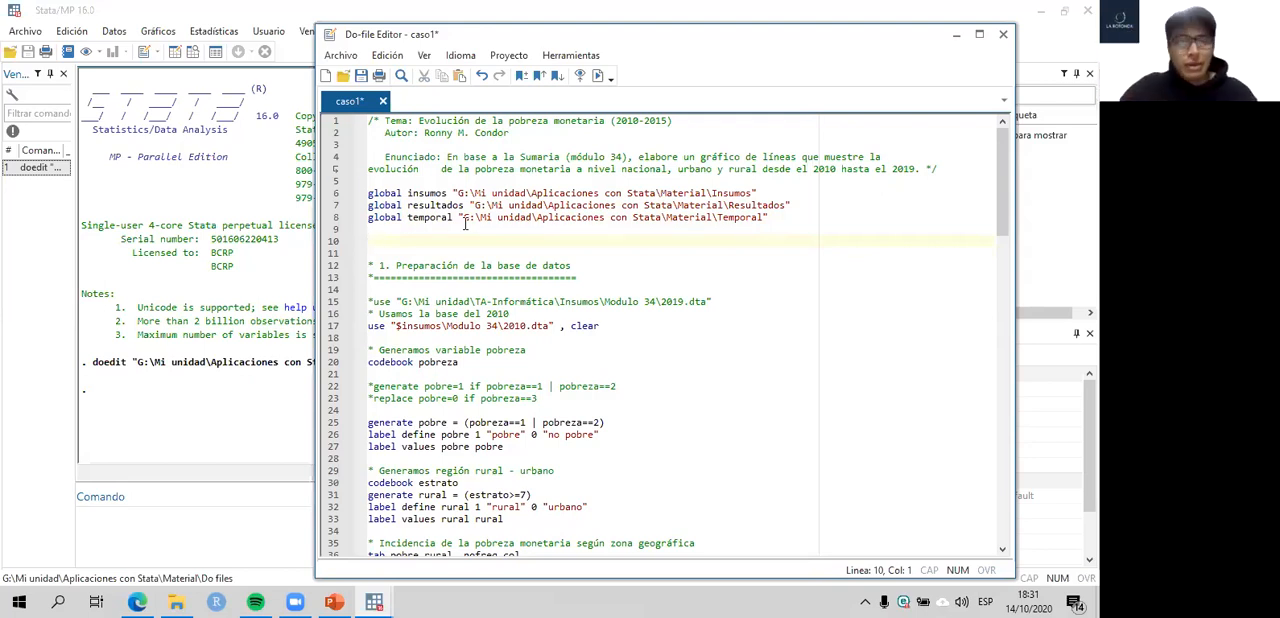
- Review the insumos, resultados and temporal globals individually and together, and remove one spare blank line beneath them
{"action": "left_click", "coordinate": [334, 198]}
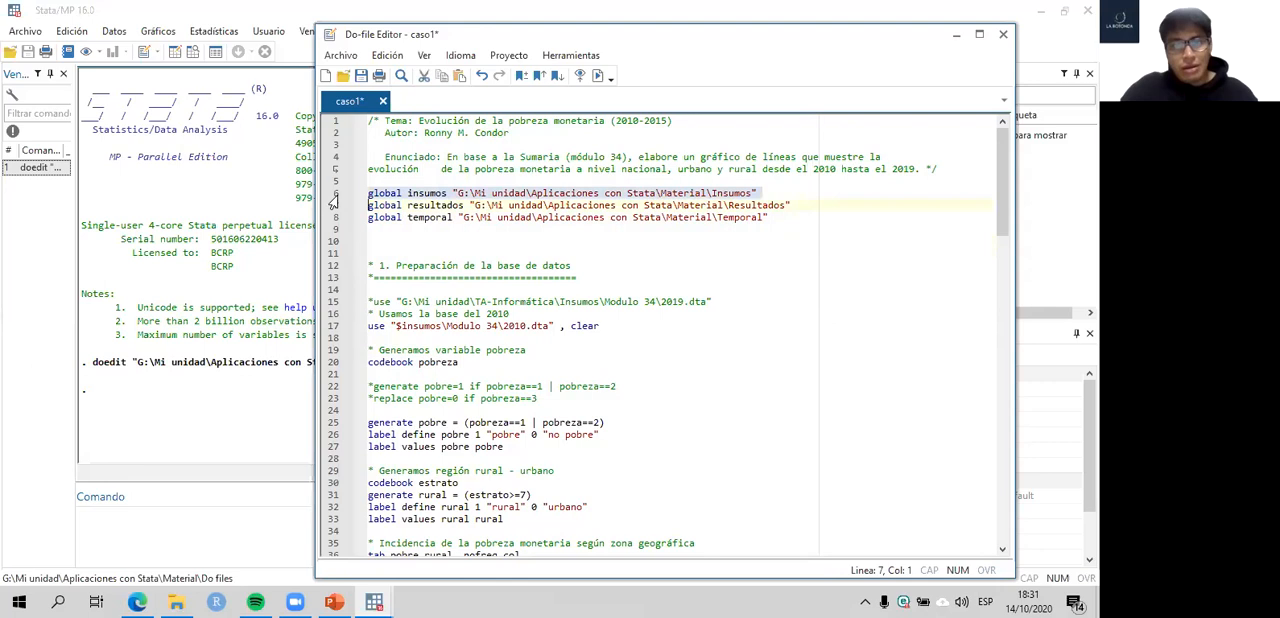
{"action": "left_click_drag", "start_coordinate": [337, 217], "coordinate": [337, 224]}
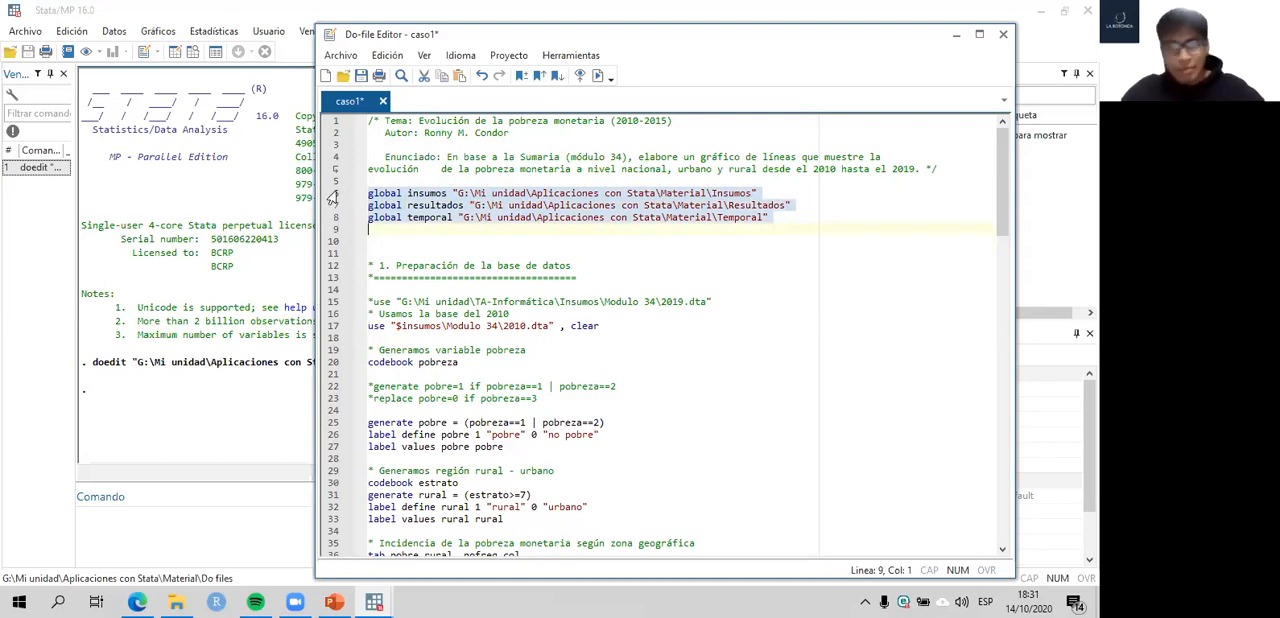
{"action": "left_click", "coordinate": [336, 193]}
{"action": "left_click", "coordinate": [334, 205]}
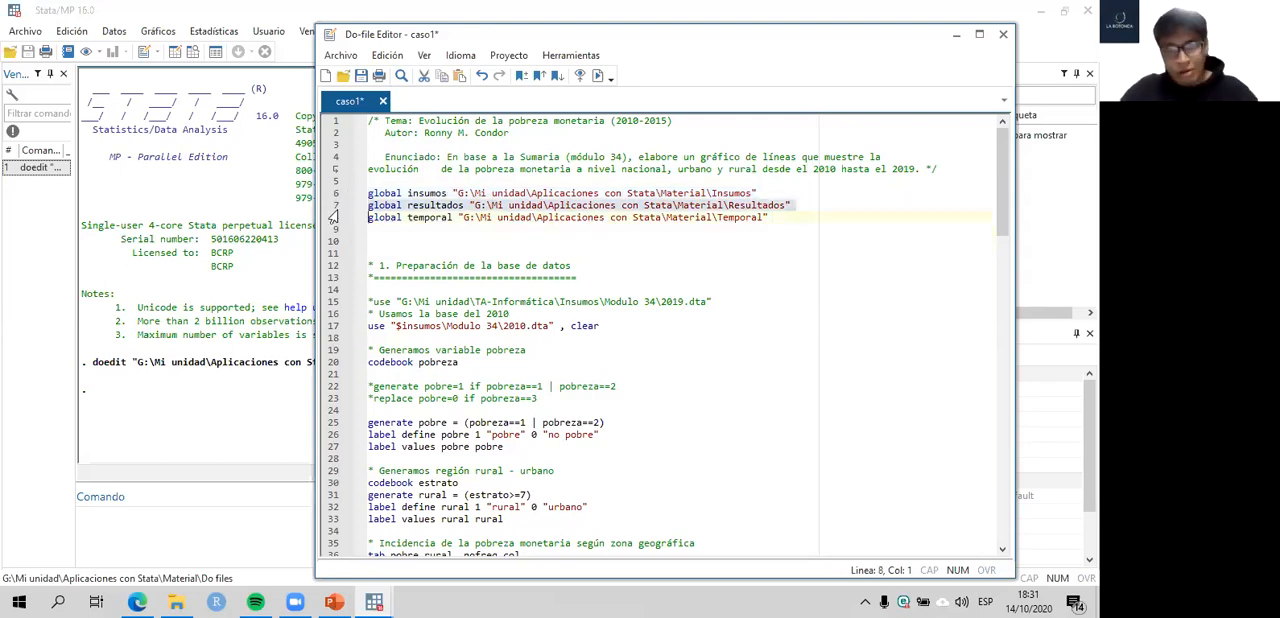
{"action": "left_click", "coordinate": [330, 219]}
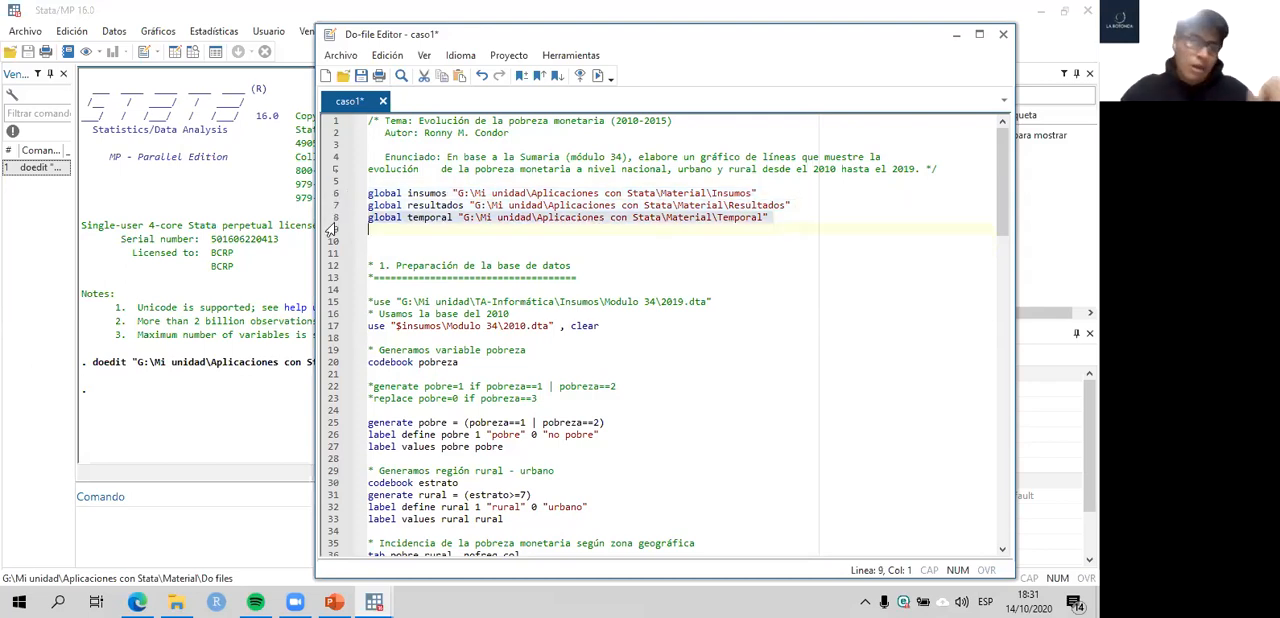
{"action": "left_click", "coordinate": [388, 238]}
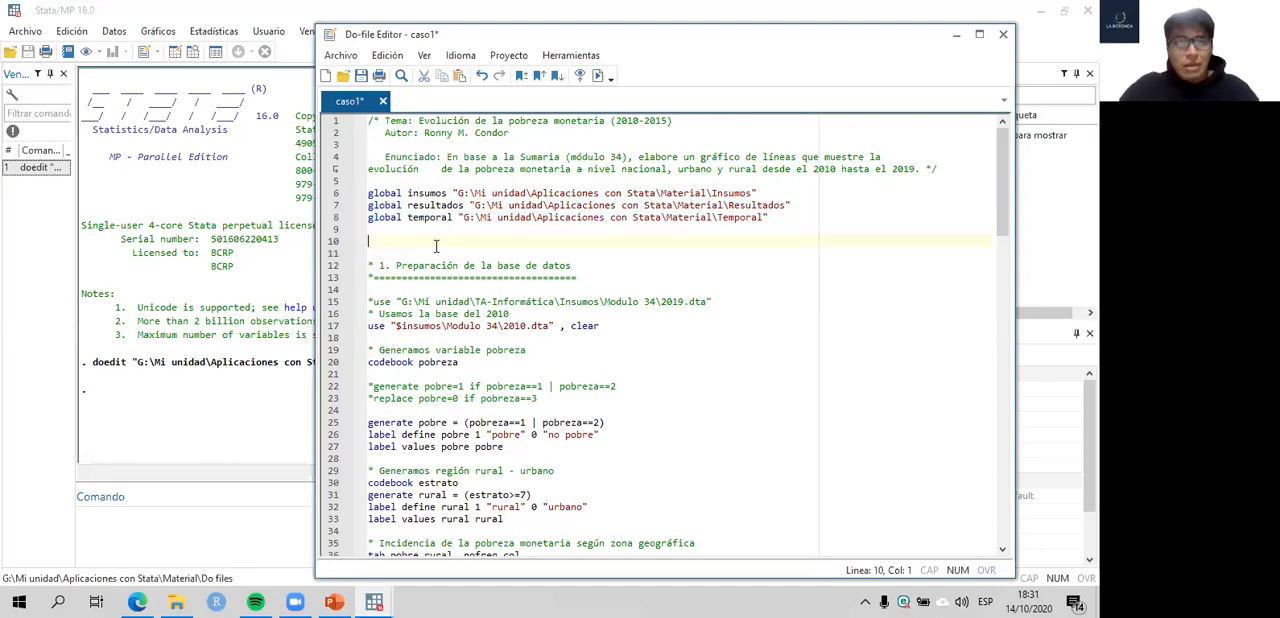
{"action": "scroll", "coordinate": [389, 236], "scroll_direction": "down", "scroll_amount": 1}
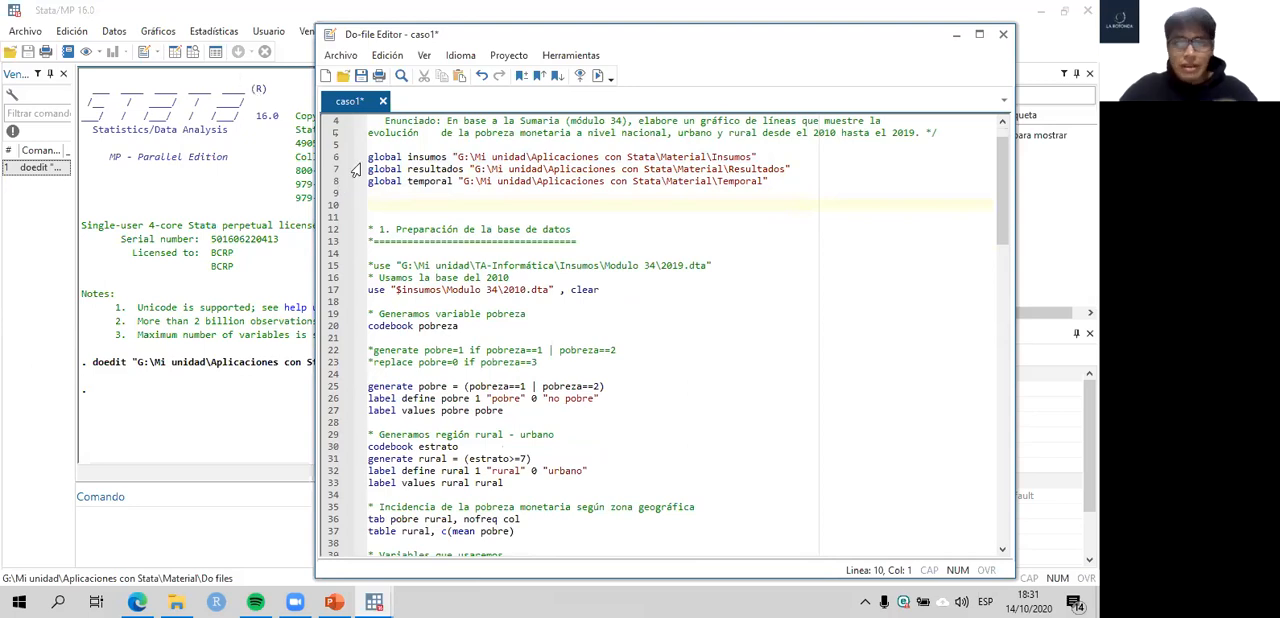
{"action": "scroll", "coordinate": [418, 178], "scroll_direction": "up", "scroll_amount": 1}
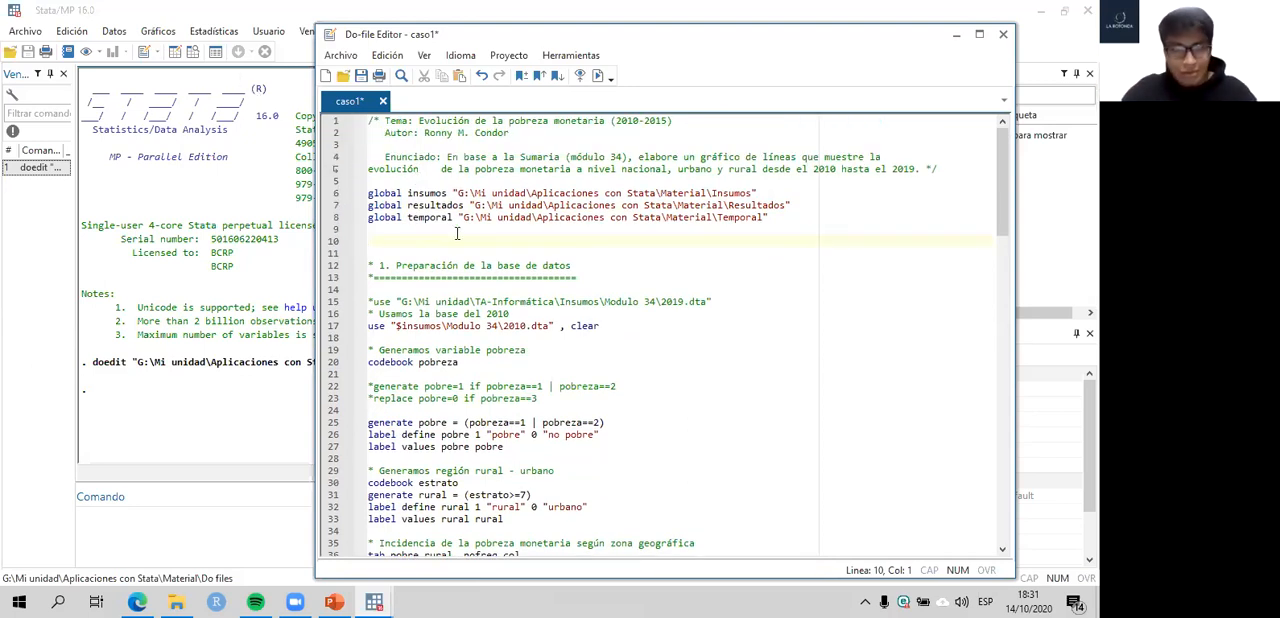
{"action": "key", "text": "Delete"}
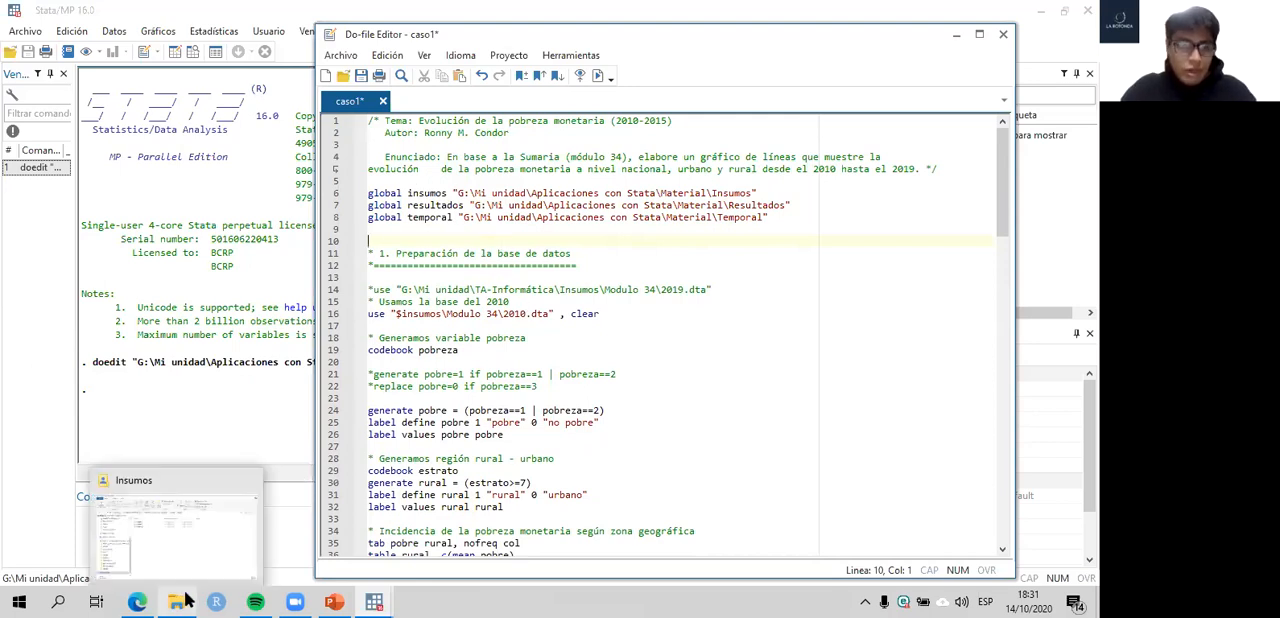
- Open the 2010 data file from the Modulo 34 folder via File Explorer and copy the use command from Stata's results
{"action": "left_click", "coordinate": [176, 518]}
{"action": "double_click", "coordinate": [338, 230]}
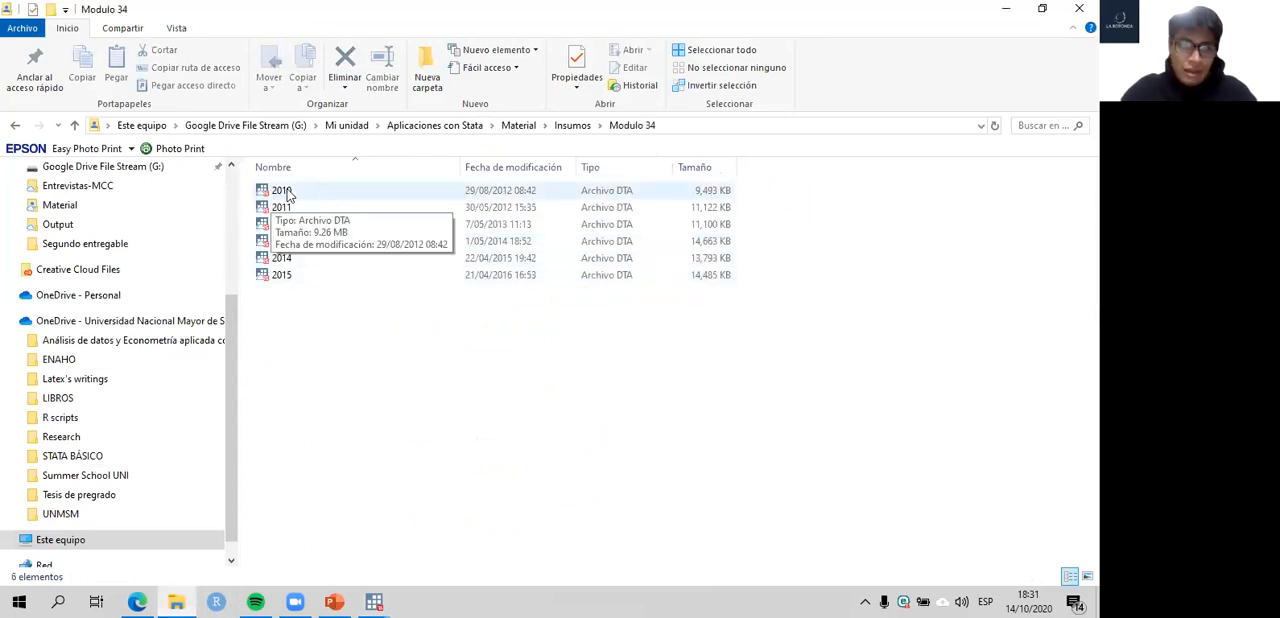
{"action": "double_click", "coordinate": [289, 193]}
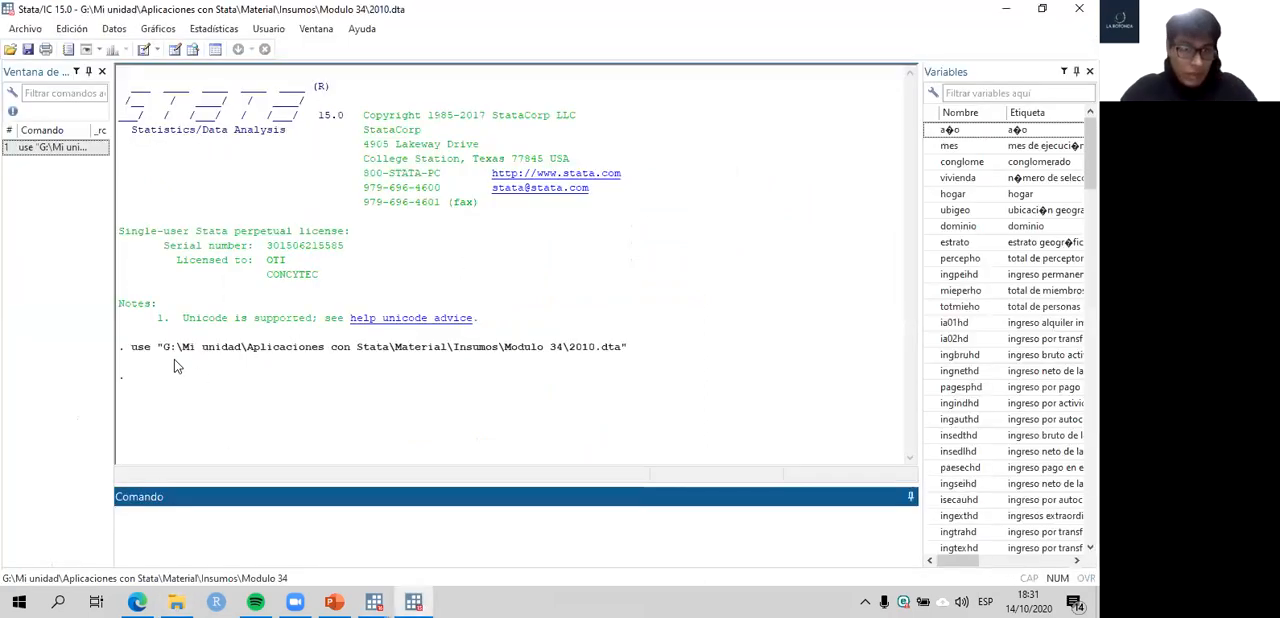
{"action": "left_click_drag", "start_coordinate": [152, 351], "coordinate": [641, 358]}
{"action": "key", "text": "ctrl+c"}
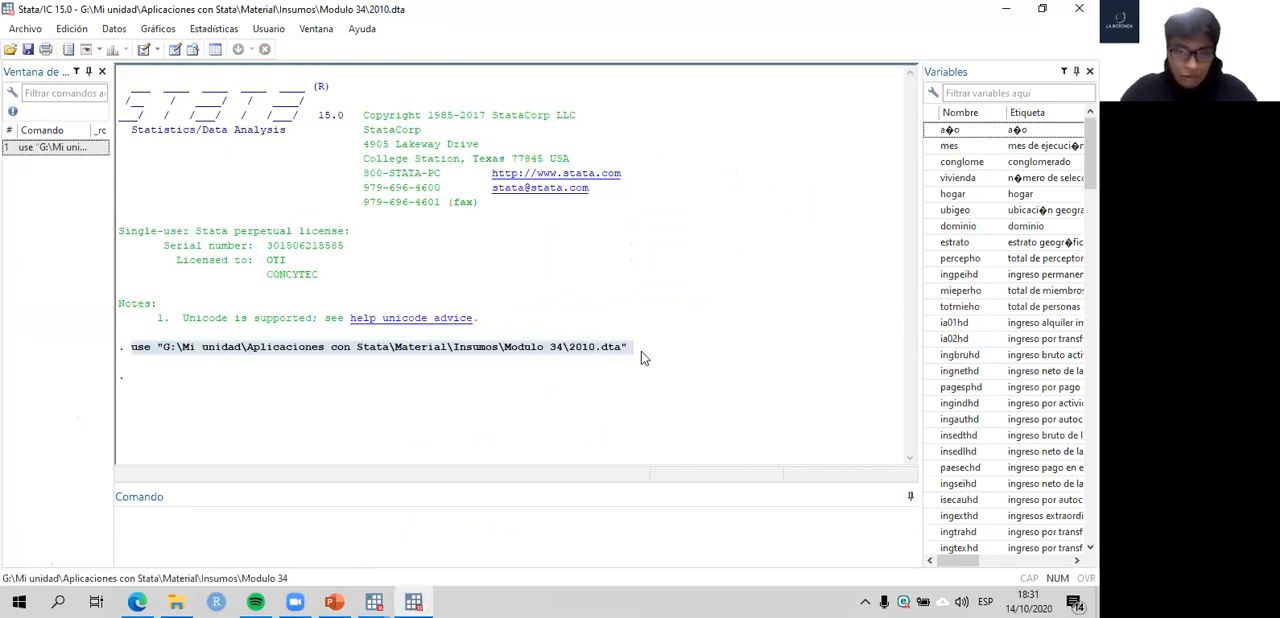
- Check the open caso1 do-file and close the separate Stata/IC 15.0 session that holds 2010.dta
{"action": "left_click", "coordinate": [374, 601]}
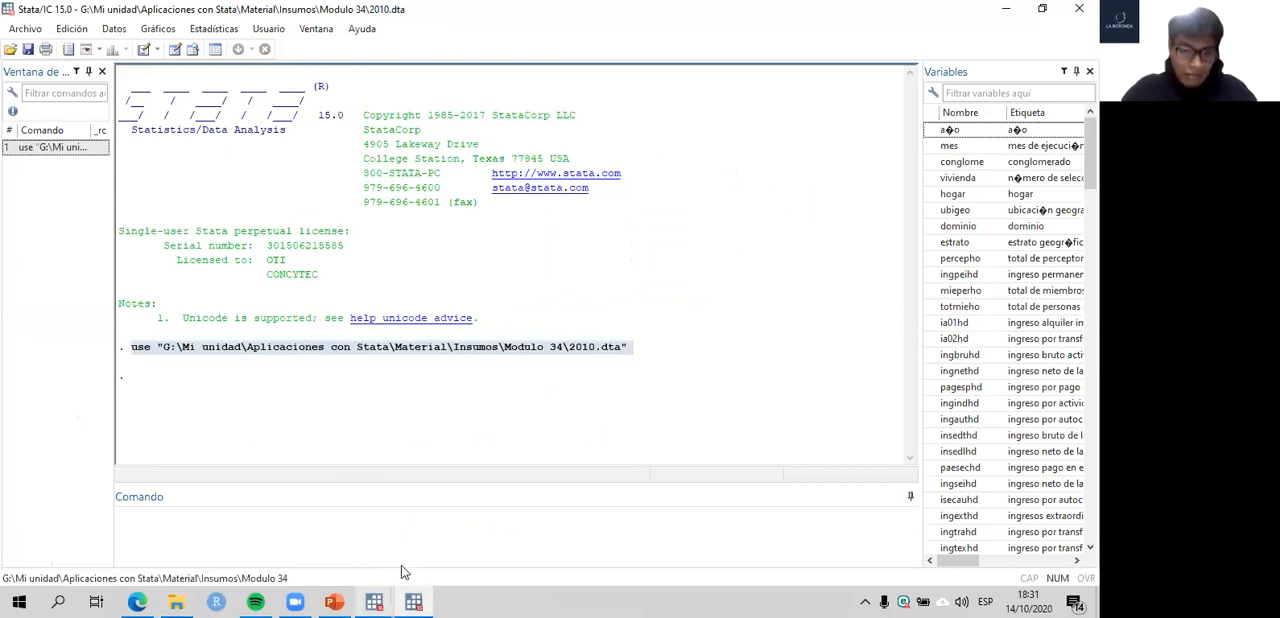
{"action": "left_click", "coordinate": [430, 533]}
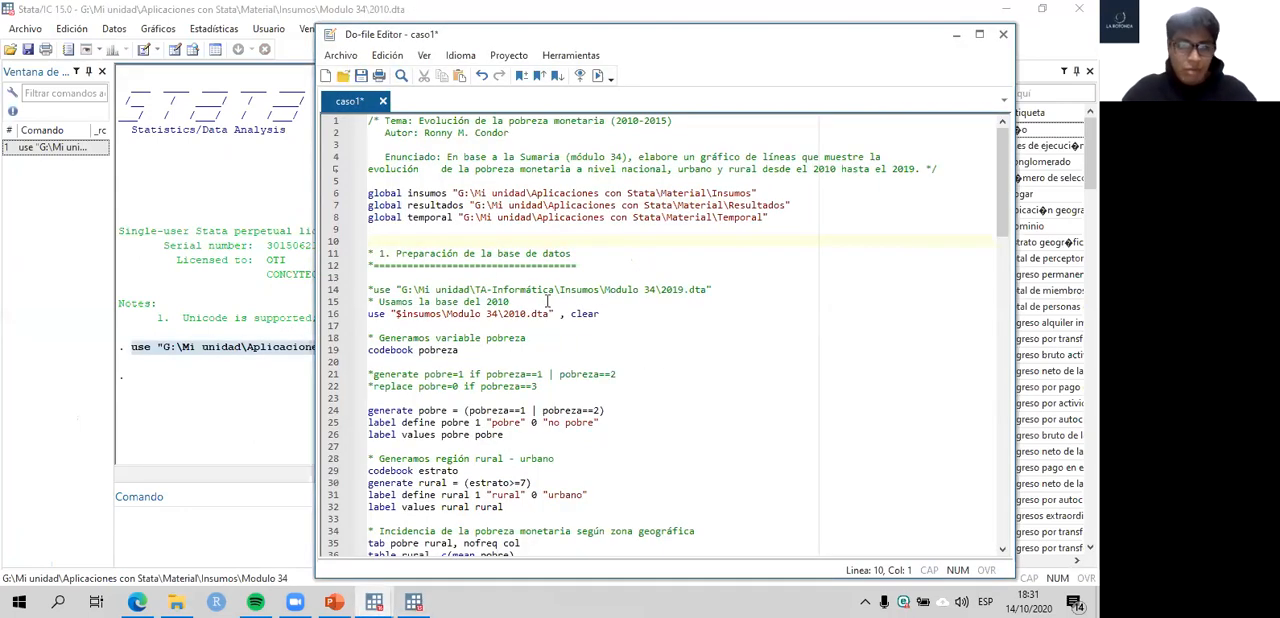
{"action": "key", "text": "alt+Tab"}
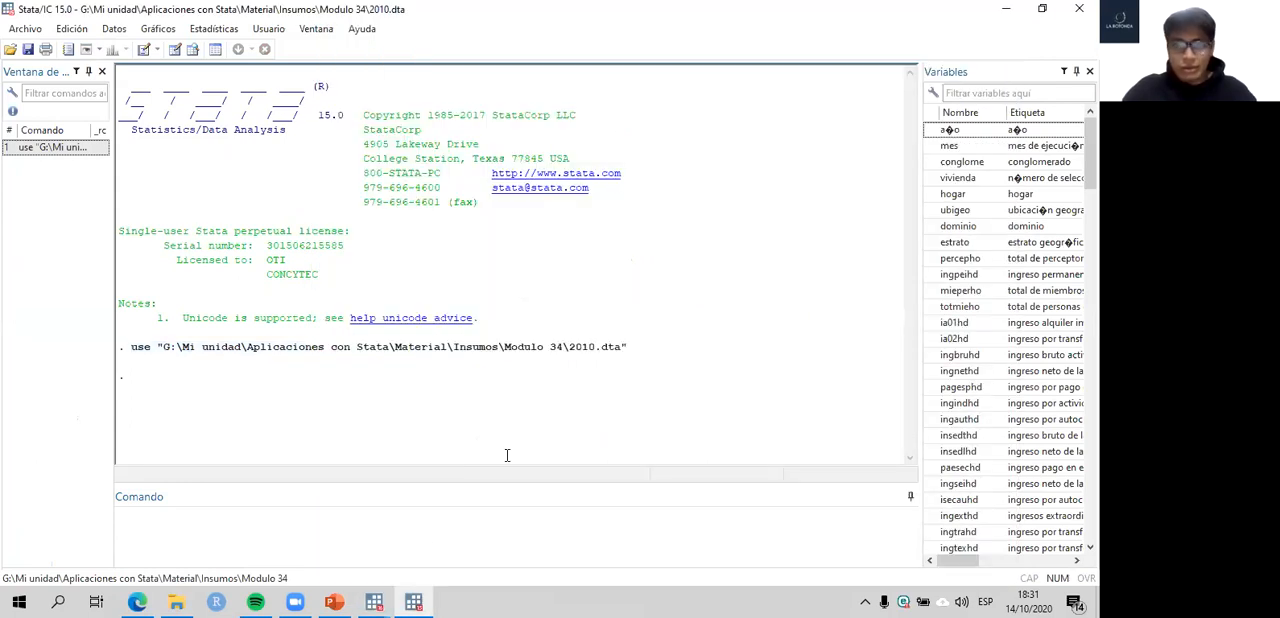
{"action": "key", "text": "alt+F4"}
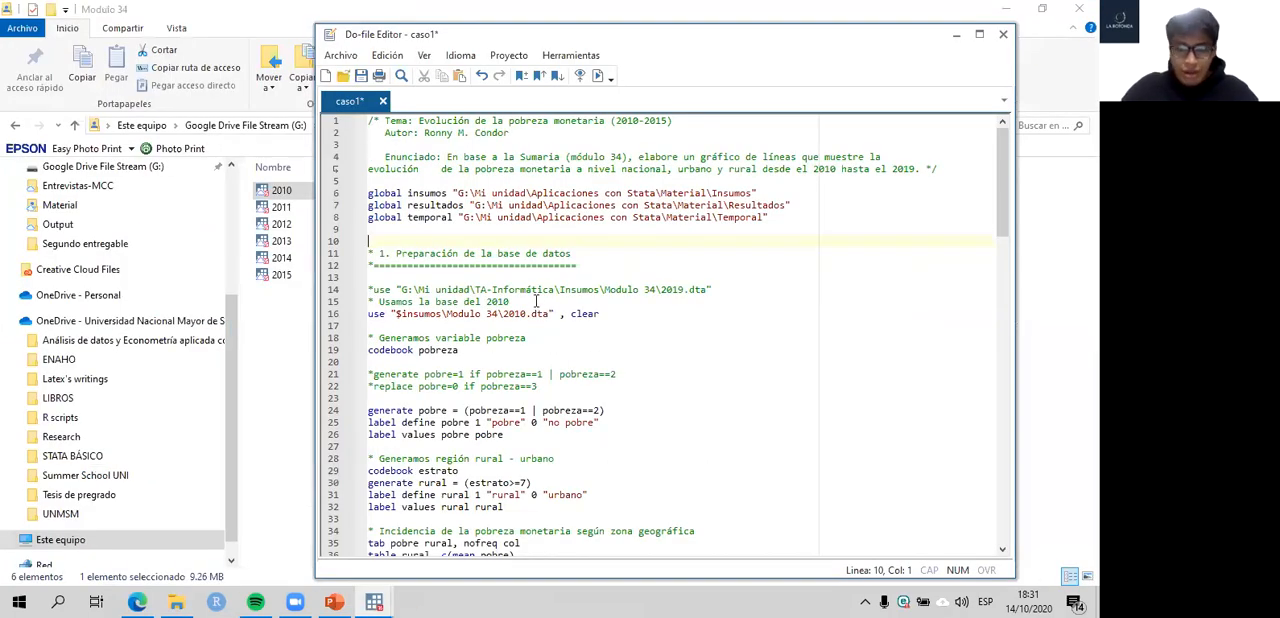
- Paste the copied use command with the full 2010.dta path on a new line below the "Usamos la base del 2010" comment
{"action": "left_click", "coordinate": [536, 300]}
{"action": "key", "text": "Return"}
{"action": "key", "text": "ctrl+v"}
- Run only the full-path use command on line 16 in Stata/MP 16.0 and look through the loaded dataset's variables
{"action": "left_click", "coordinate": [325, 318]}
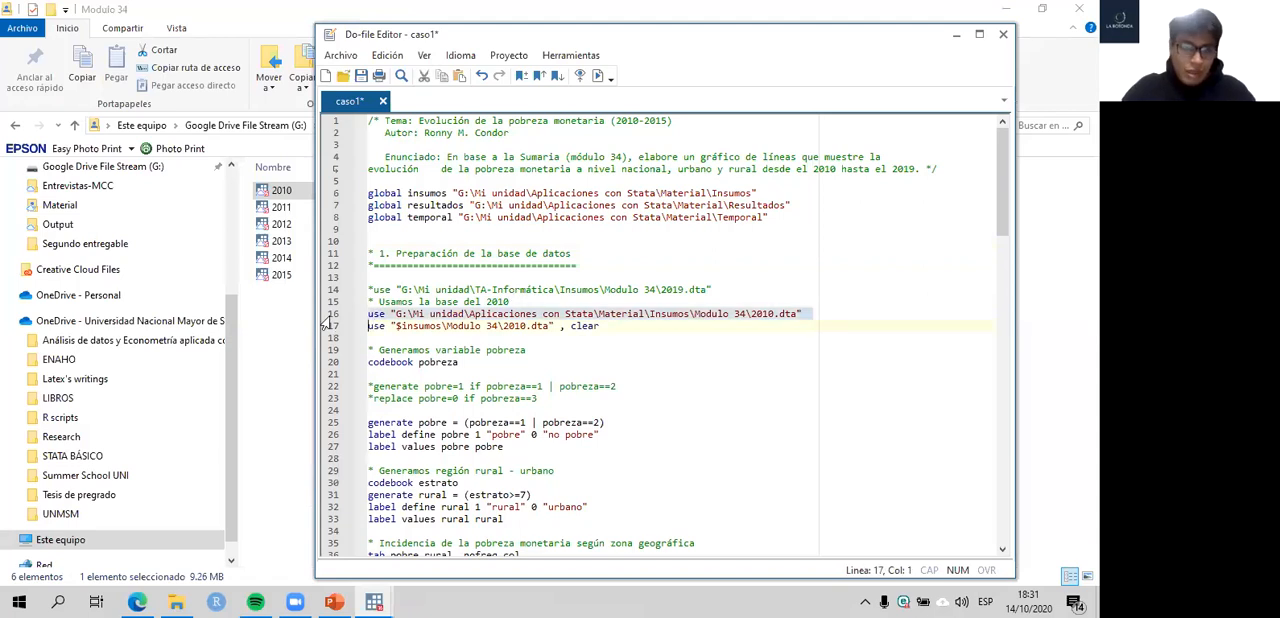
{"action": "left_click", "coordinate": [374, 601]}
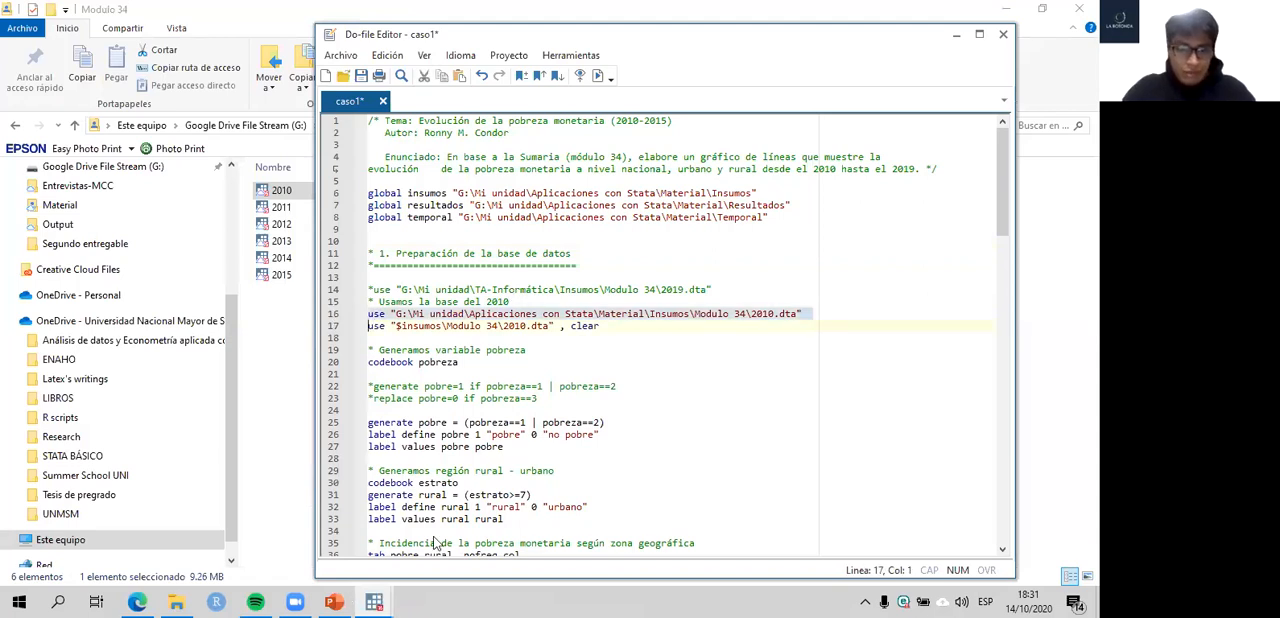
{"action": "key", "text": "super+7"}
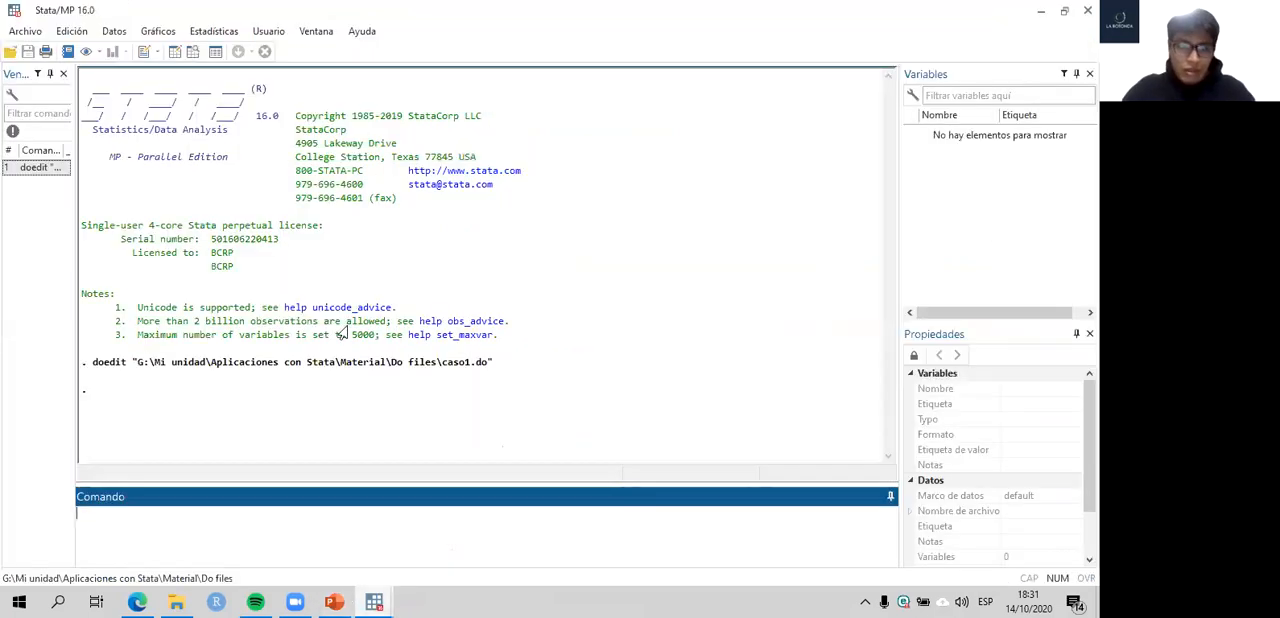
{"action": "key", "text": "super+7"}
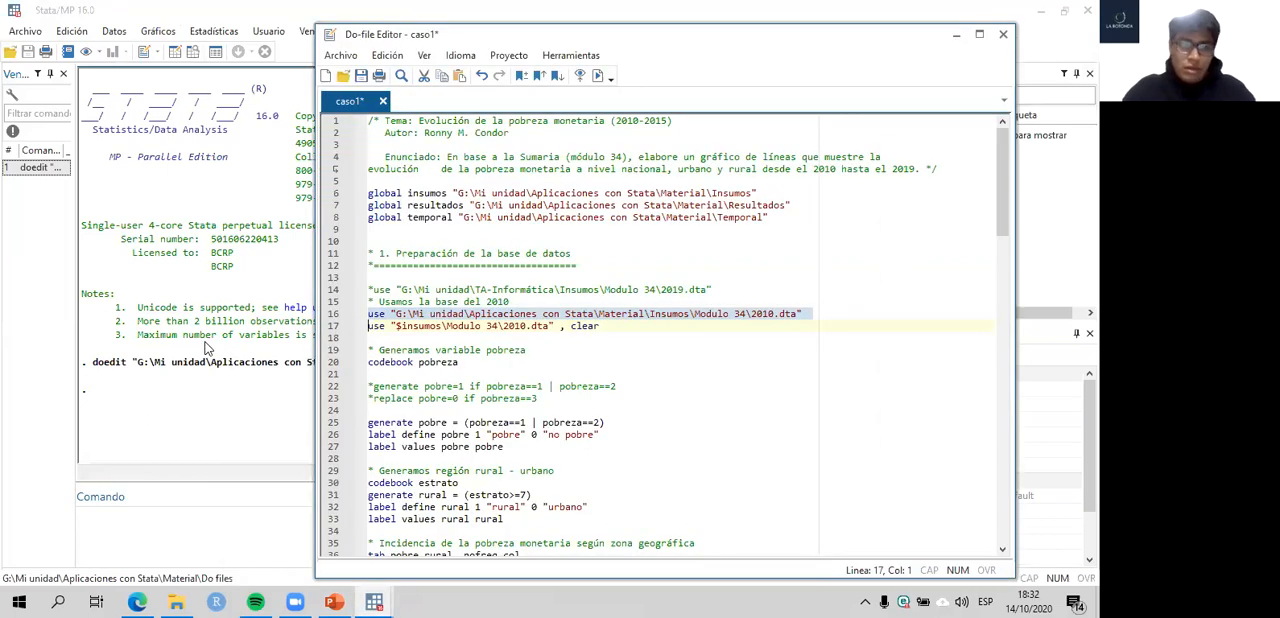
{"action": "key", "text": "ctrl+d"}
{"action": "left_click", "coordinate": [374, 601]}
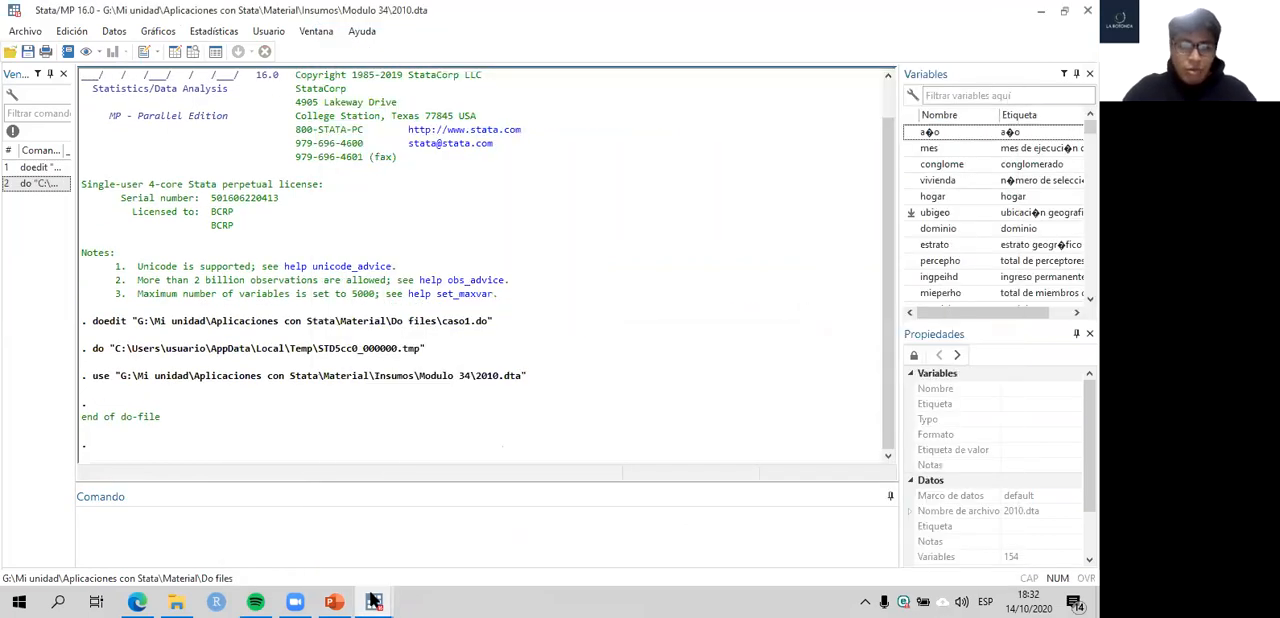
{"action": "scroll", "coordinate": [433, 540], "scroll_direction": "down", "scroll_amount": 2}
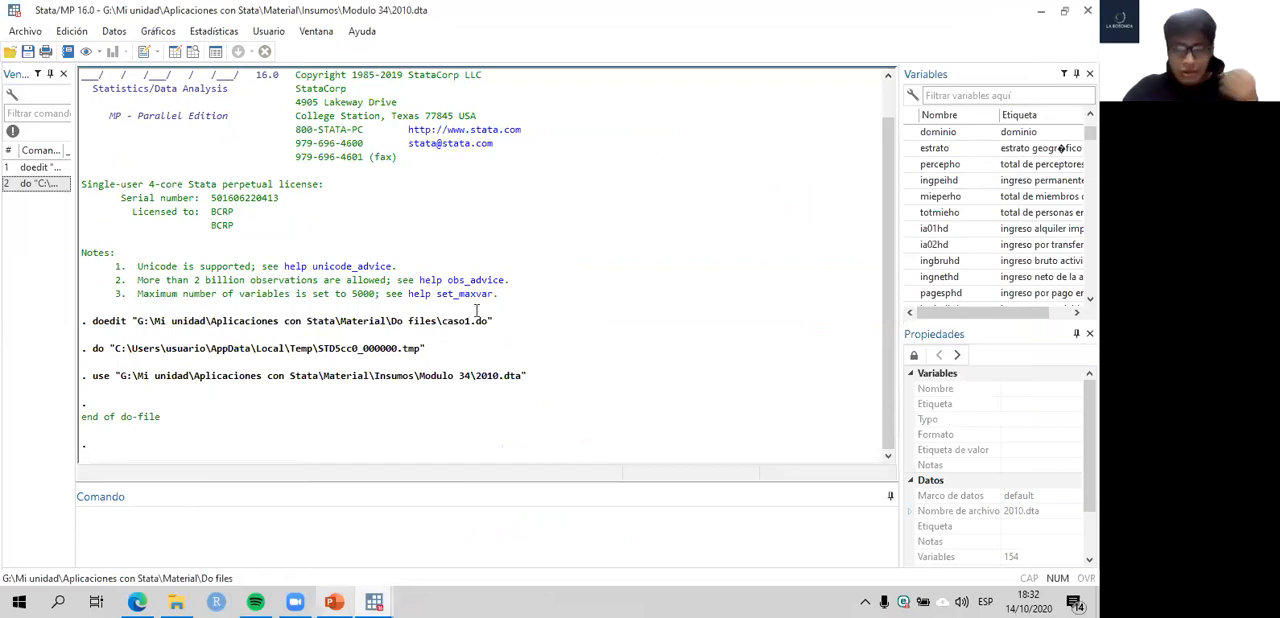
- Return to the do-file and compare the full path in line 16's use command with the insumos global's name and path
{"action": "left_click", "coordinate": [374, 601]}
{"action": "left_click", "coordinate": [450, 530]}
{"action": "left_click", "coordinate": [441, 314]}
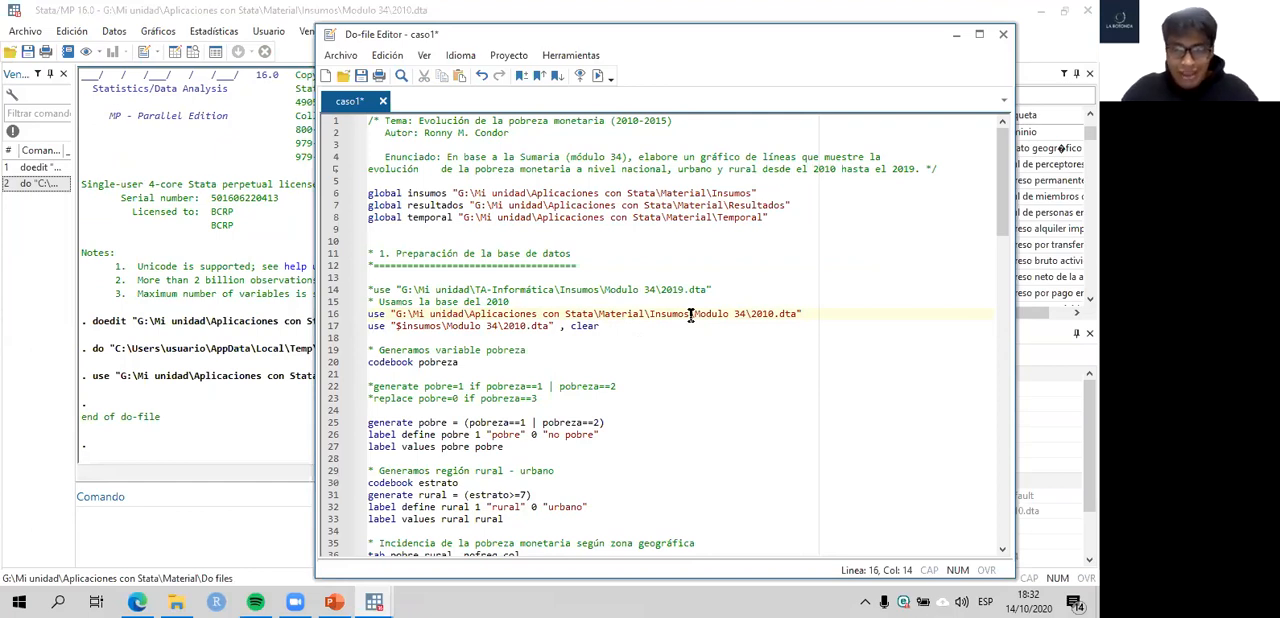
{"action": "left_click", "coordinate": [711, 205]}
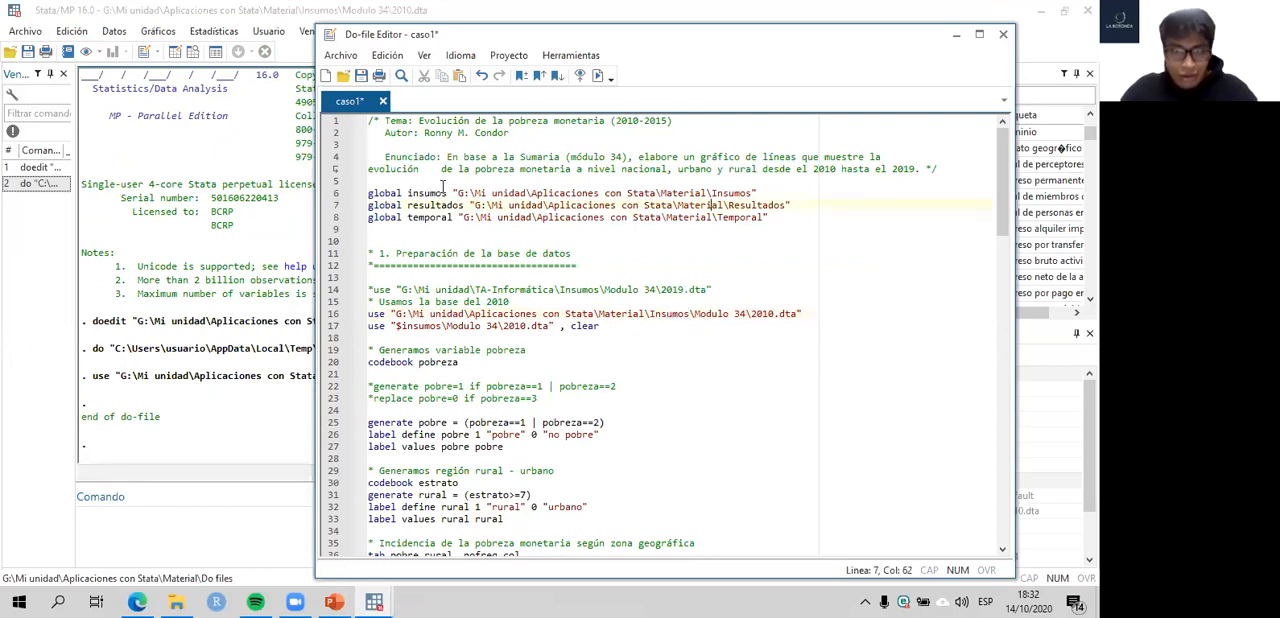
{"action": "double_click", "coordinate": [430, 193]}
{"action": "left_click_drag", "start_coordinate": [453, 193], "coordinate": [763, 193]}
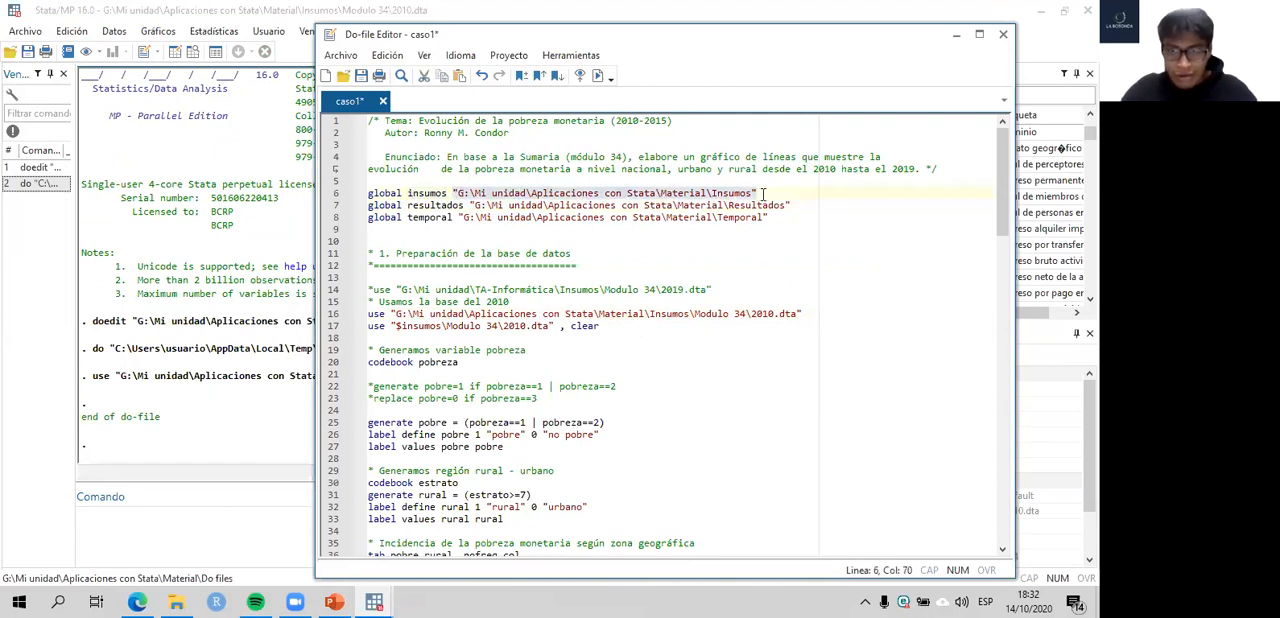
- Replace the folder path in line 16's use command with the $insumos global and add the clear option
{"action": "left_click_drag", "start_coordinate": [530, 350], "coordinate": [690, 314]}
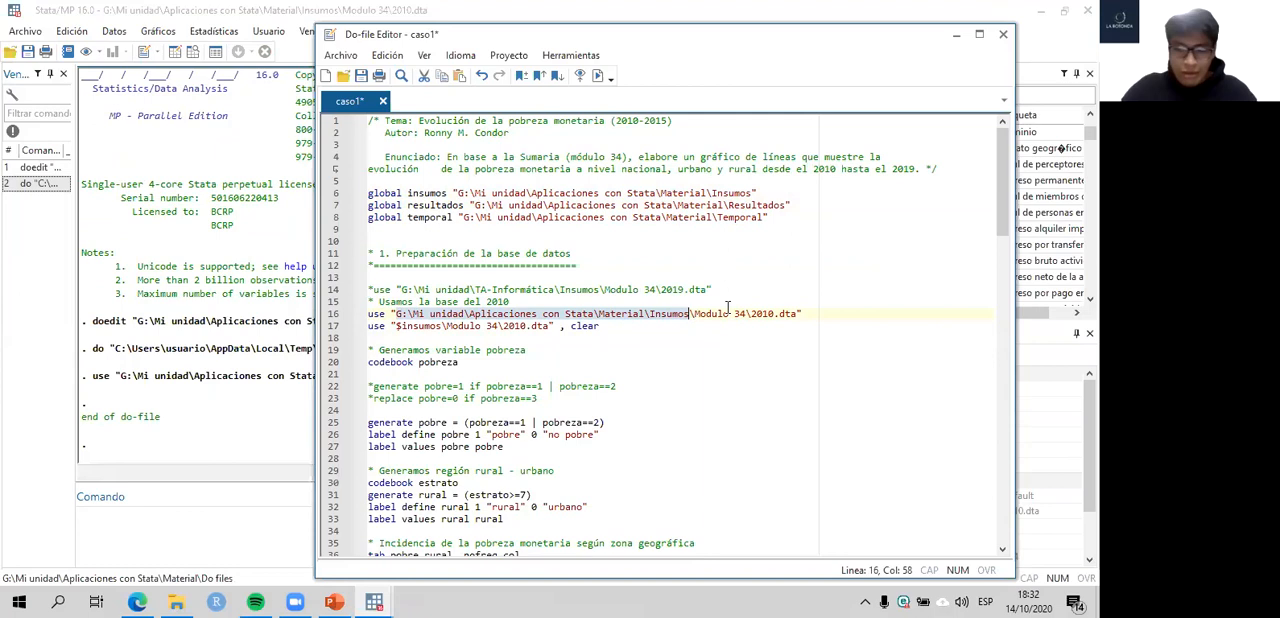
{"action": "key", "text": "BackSpace"}
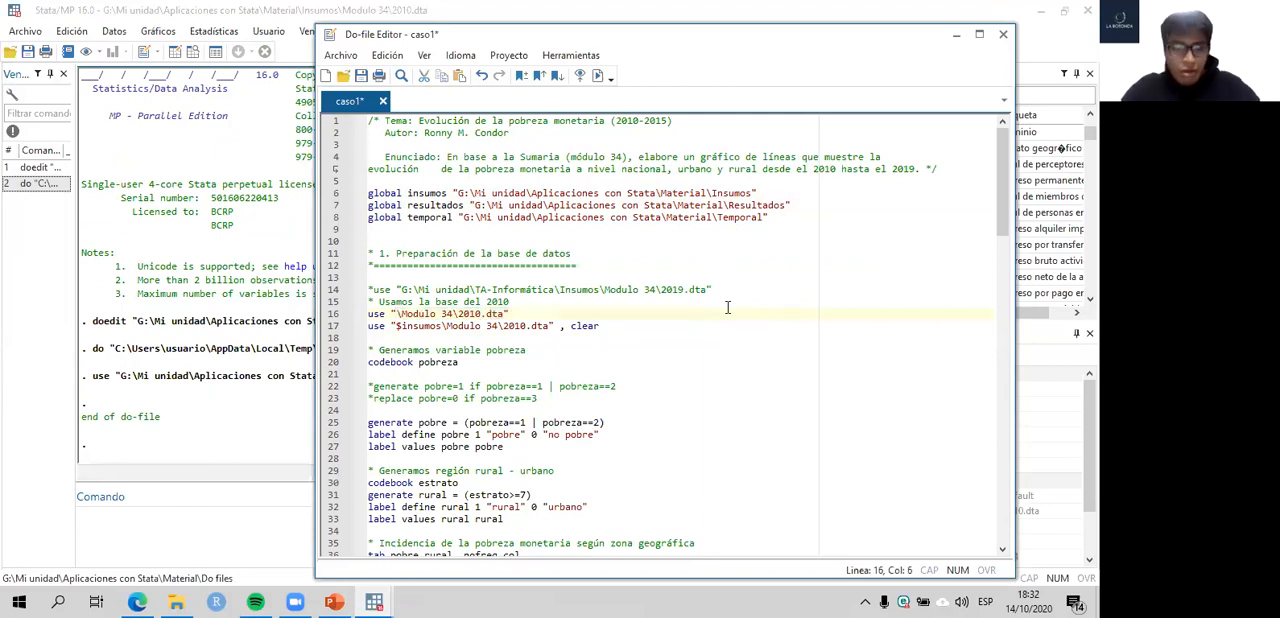
{"action": "type", "text": "$"}
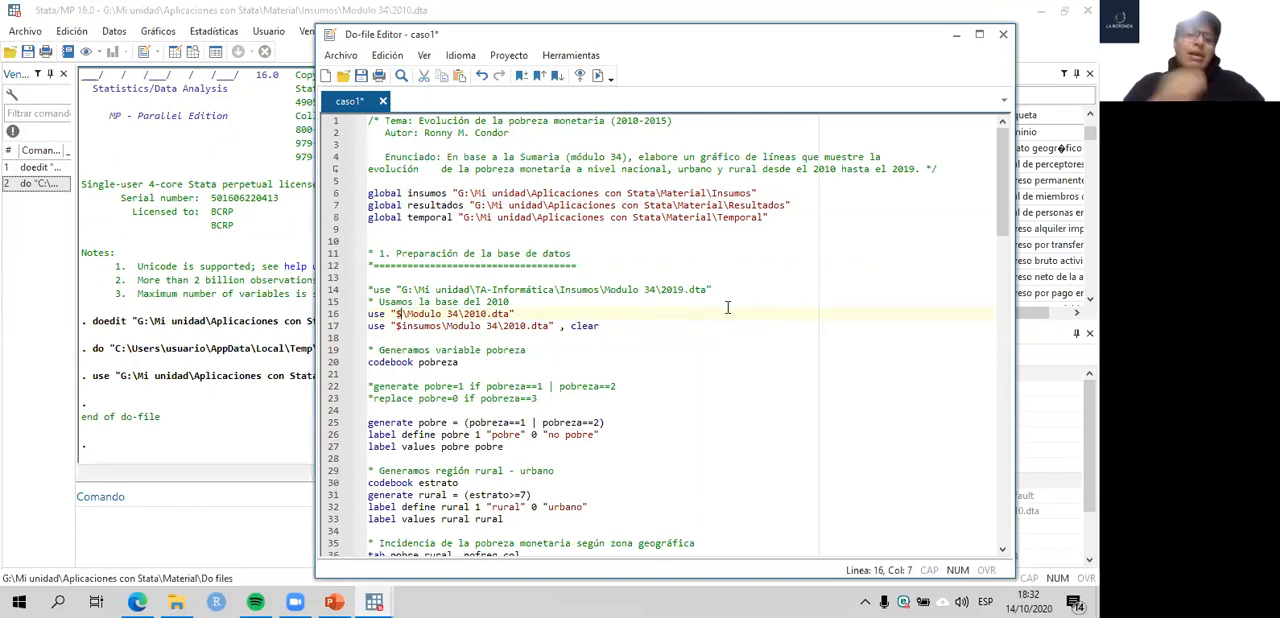
{"action": "type", "text": "insumos"}
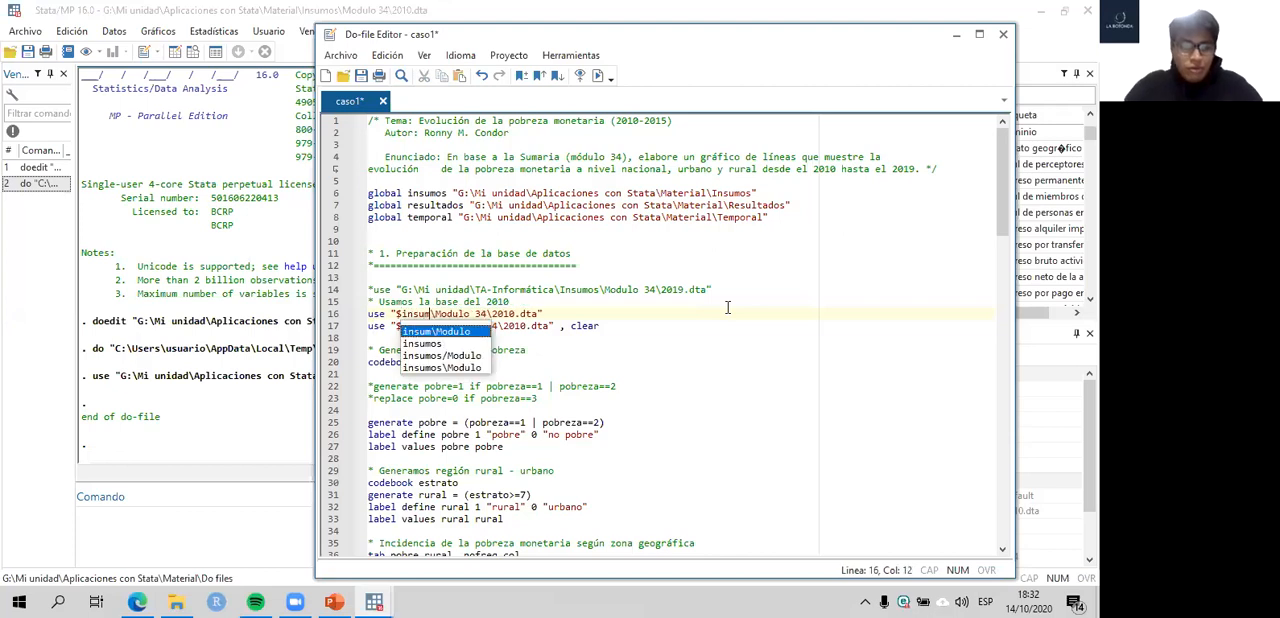
{"action": "left_click", "coordinate": [570, 314]}
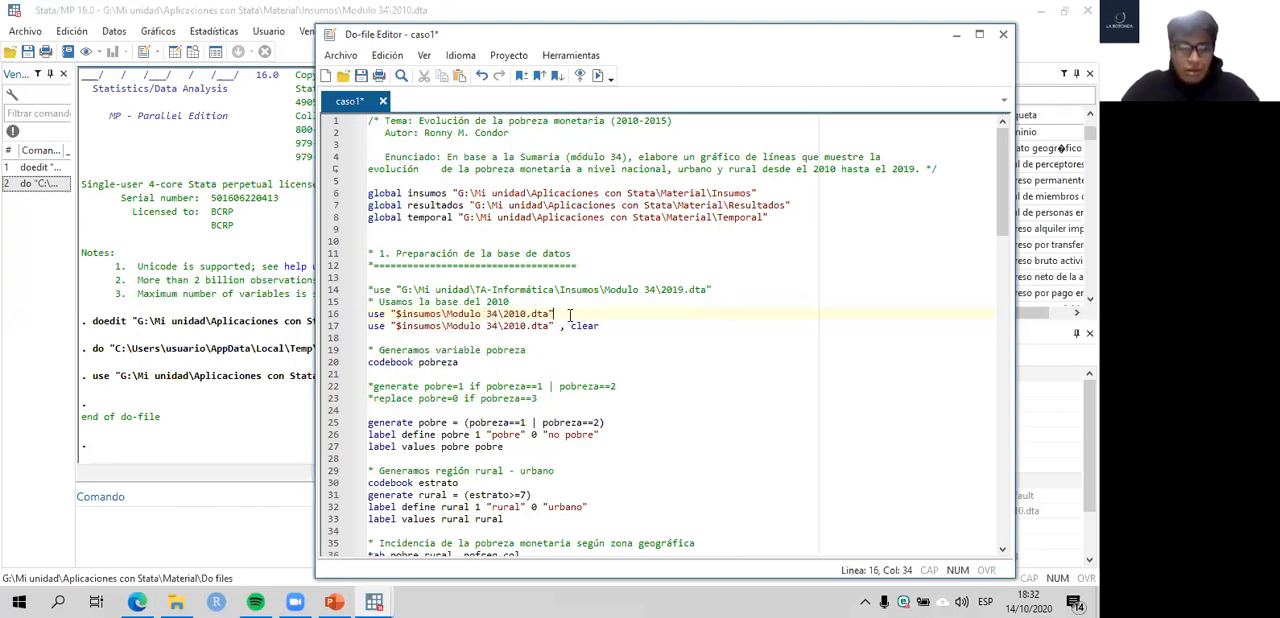
{"action": "type", "text": "clear"}
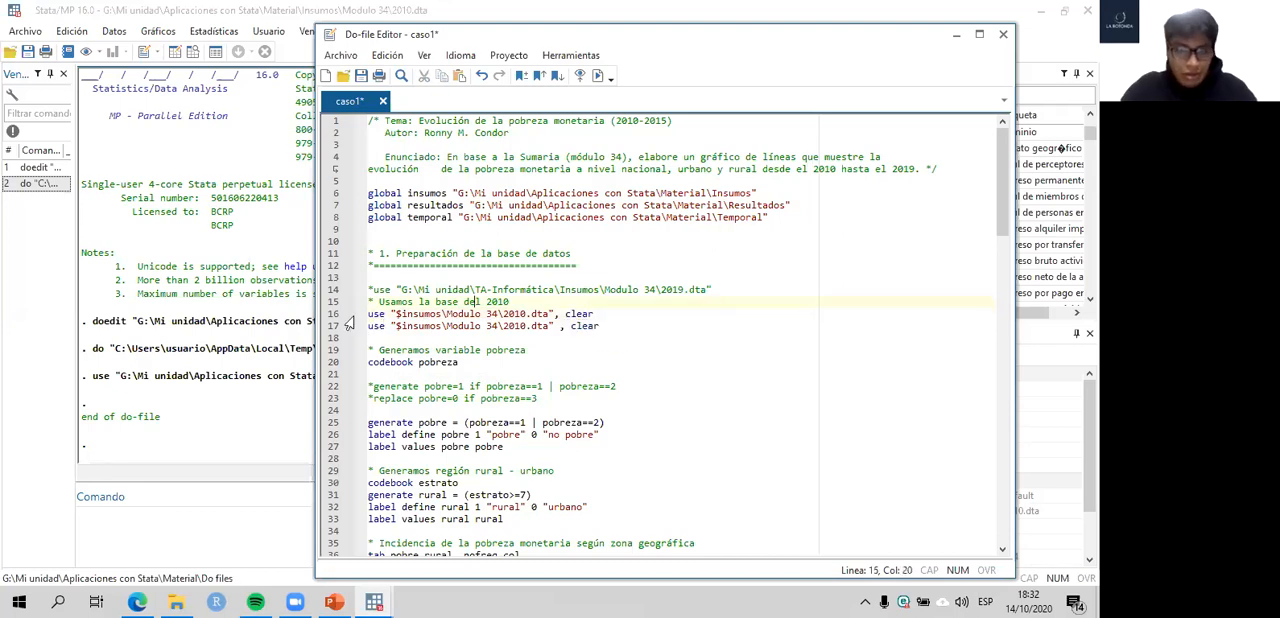
- Try to load the 2010 data by running only the shortened use command on line 16
{"action": "left_click", "coordinate": [327, 317]}
{"action": "key", "text": "ctrl+d"}
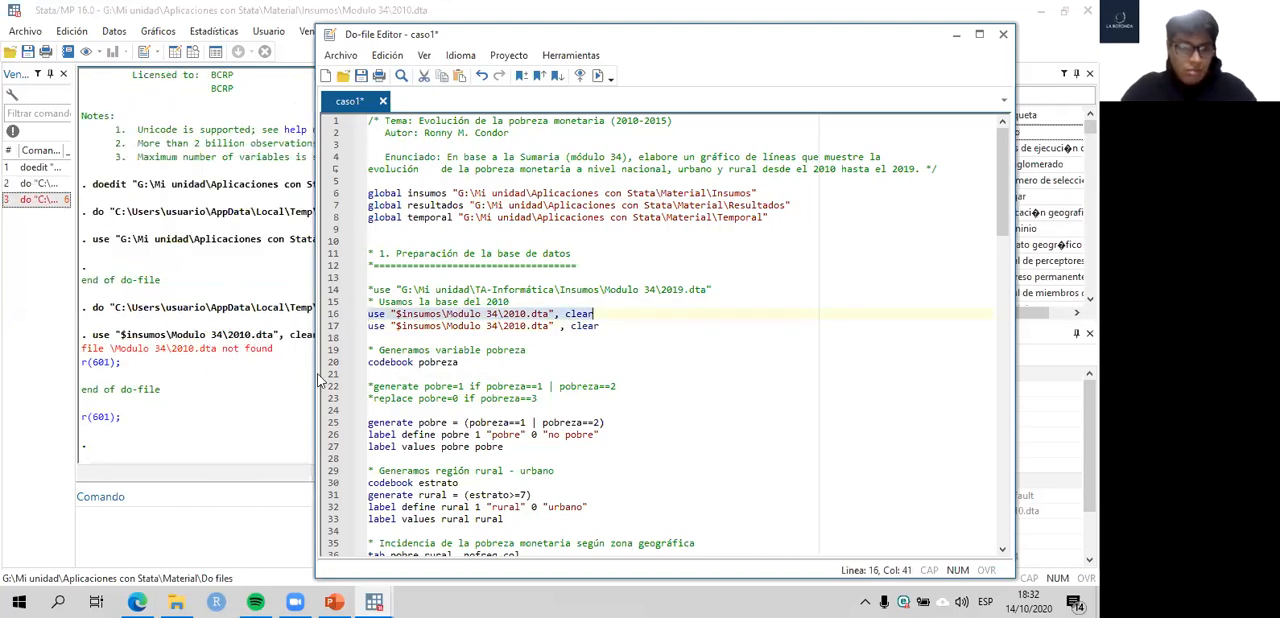
{"action": "left_click", "coordinate": [370, 507]}
{"action": "mouse_move", "coordinate": [374, 601]}
{"action": "left_click", "coordinate": [452, 528]}
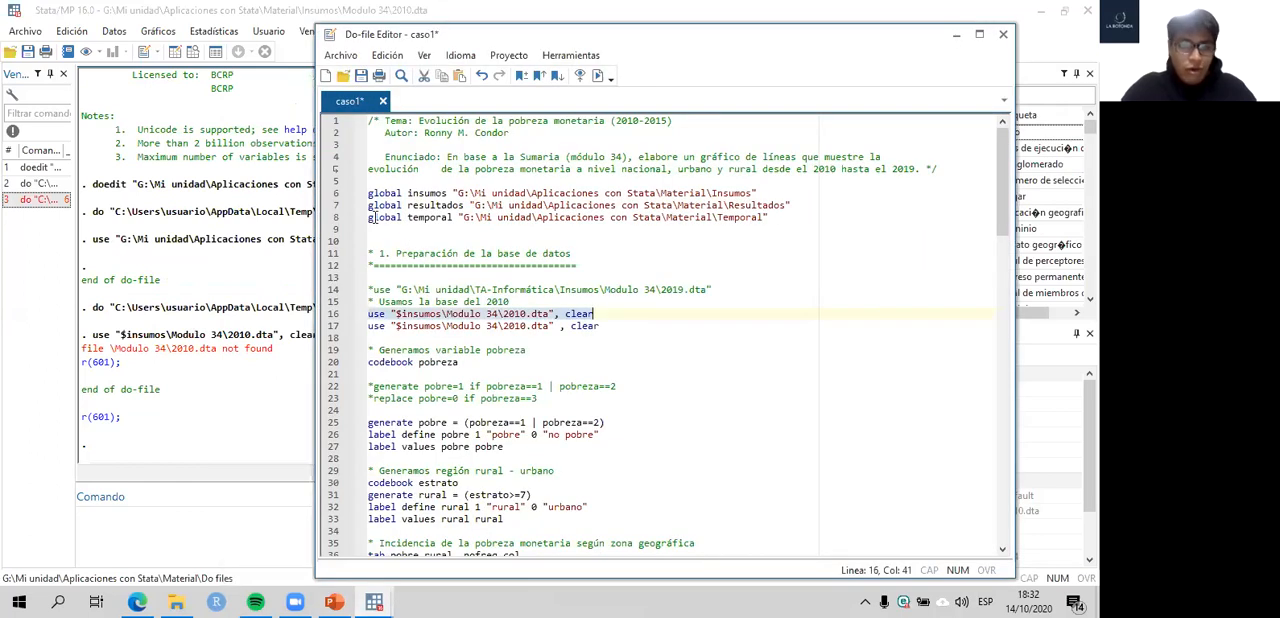
- Run the three global definitions on lines 6–8, rerun line 16's use command, and look through the loaded variables
{"action": "left_click_drag", "start_coordinate": [330, 193], "coordinate": [330, 226]}
{"action": "key", "text": "ctrl+d"}
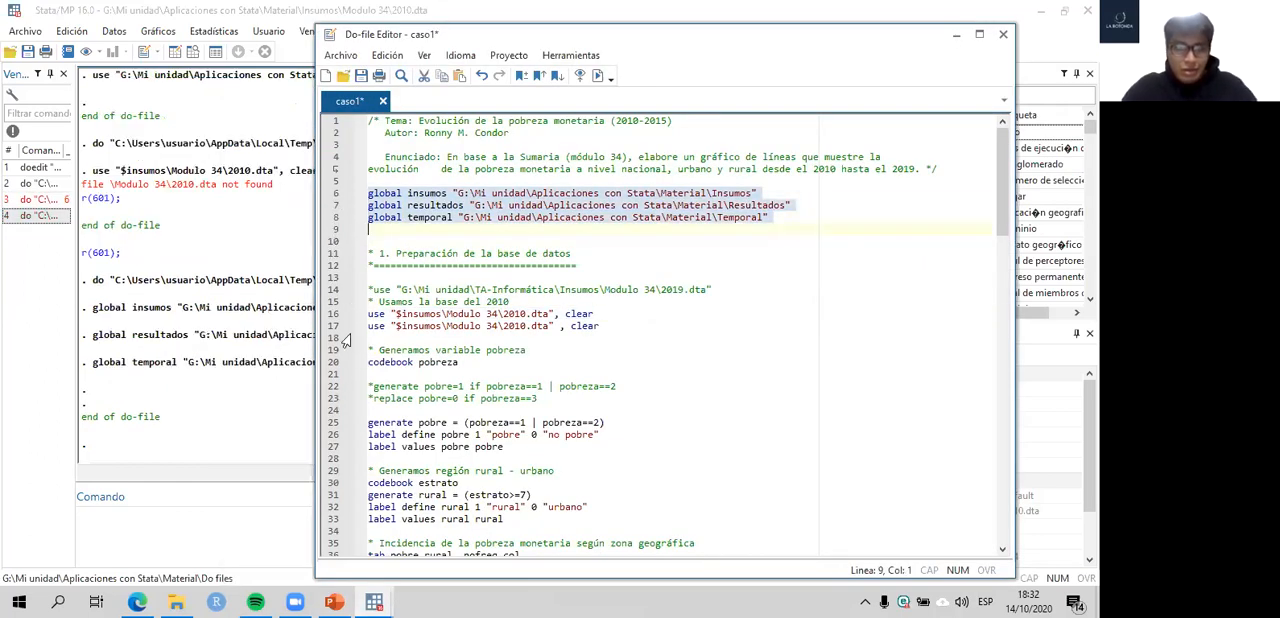
{"action": "left_click_drag", "start_coordinate": [328, 328], "coordinate": [334, 320]}
{"action": "key", "text": "ctrl+d"}
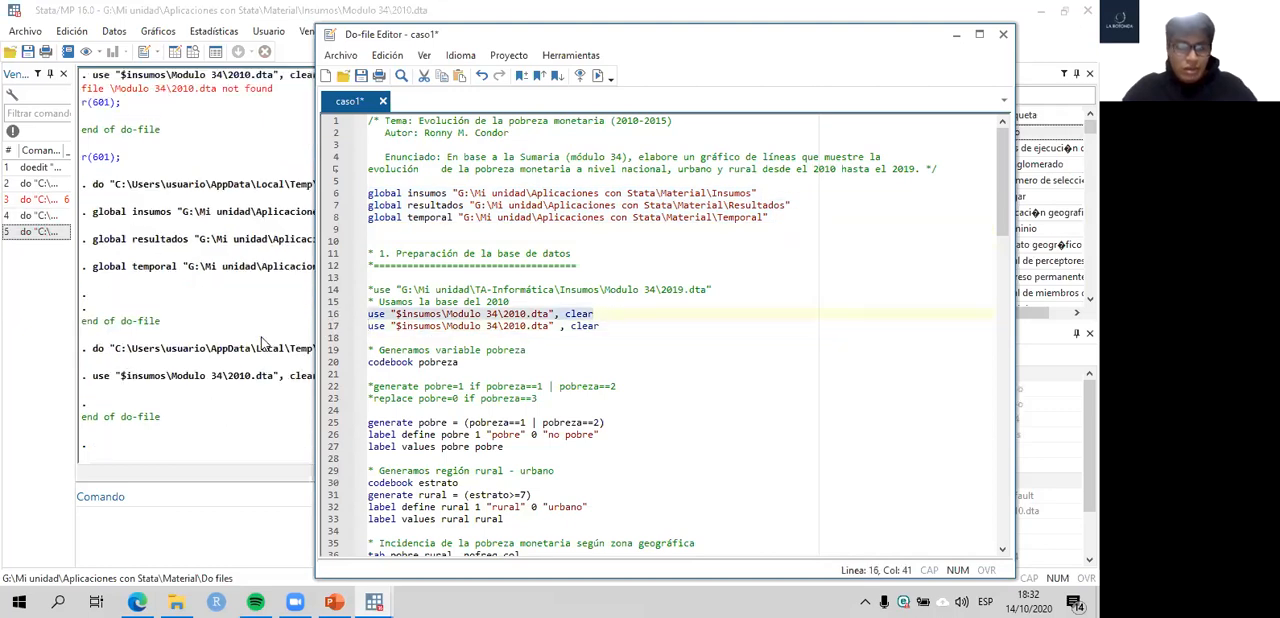
{"action": "left_click", "coordinate": [262, 342]}
{"action": "scroll", "coordinate": [1010, 212], "scroll_direction": "down", "scroll_amount": 5}
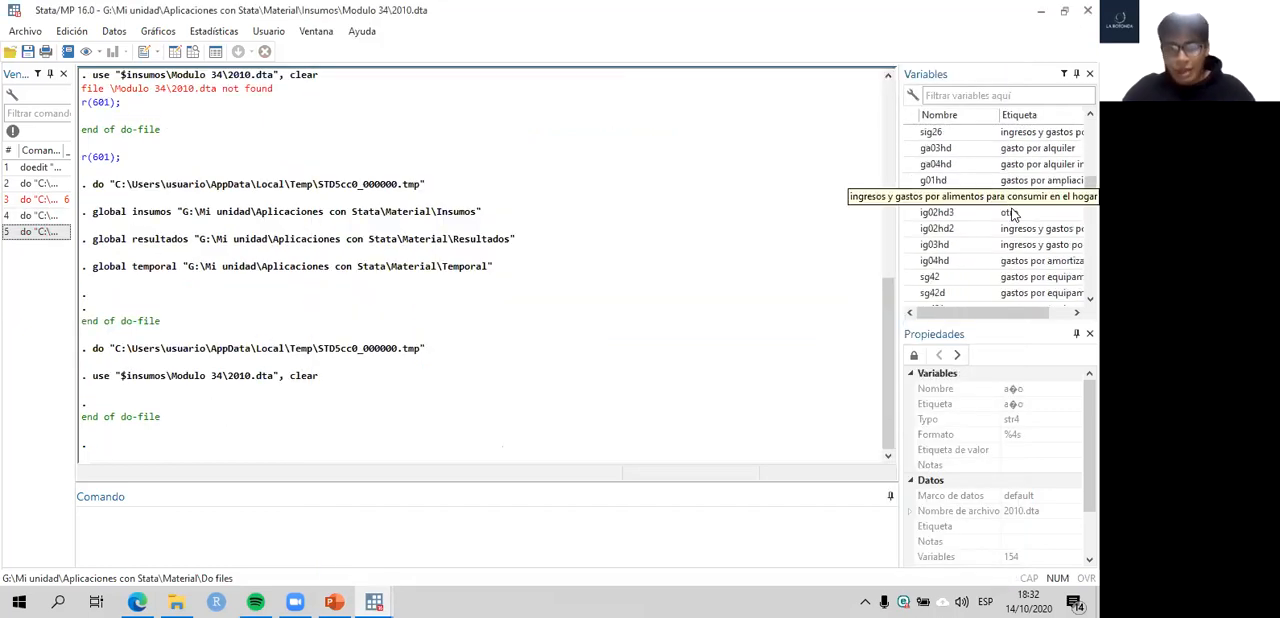
{"action": "scroll", "coordinate": [1013, 214], "scroll_direction": "down", "scroll_amount": 10}
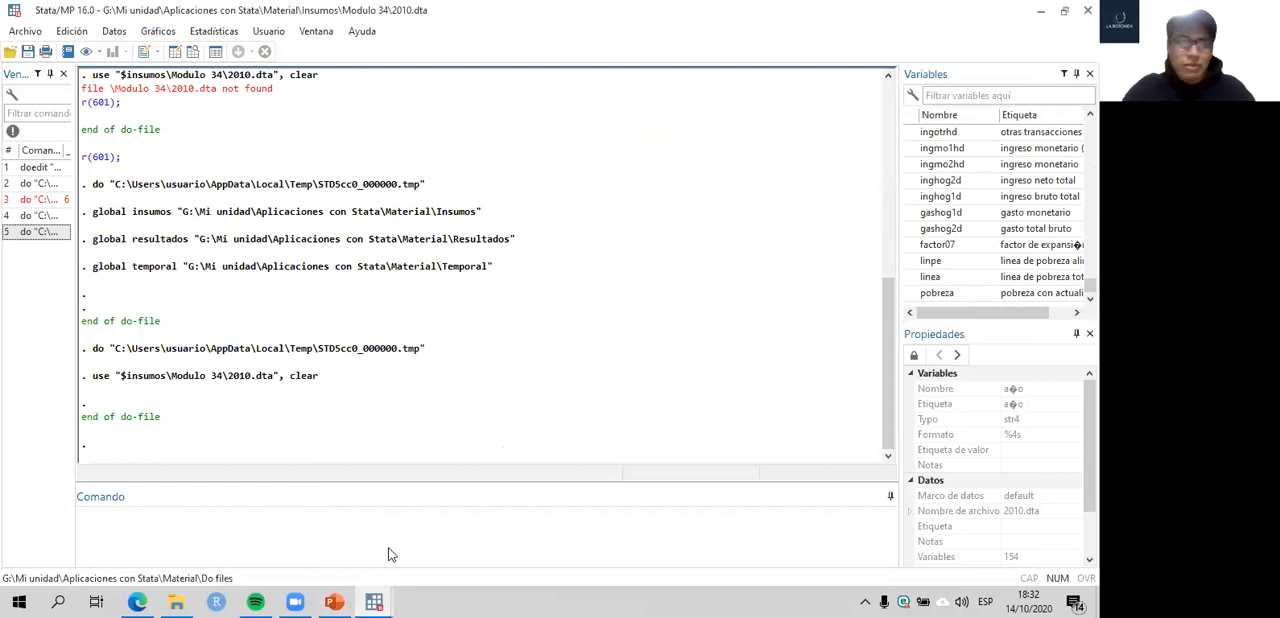
- Return to the do-file and delete the duplicate use command on line 17
{"action": "mouse_move", "coordinate": [374, 601]}
{"action": "left_click", "coordinate": [462, 530]}
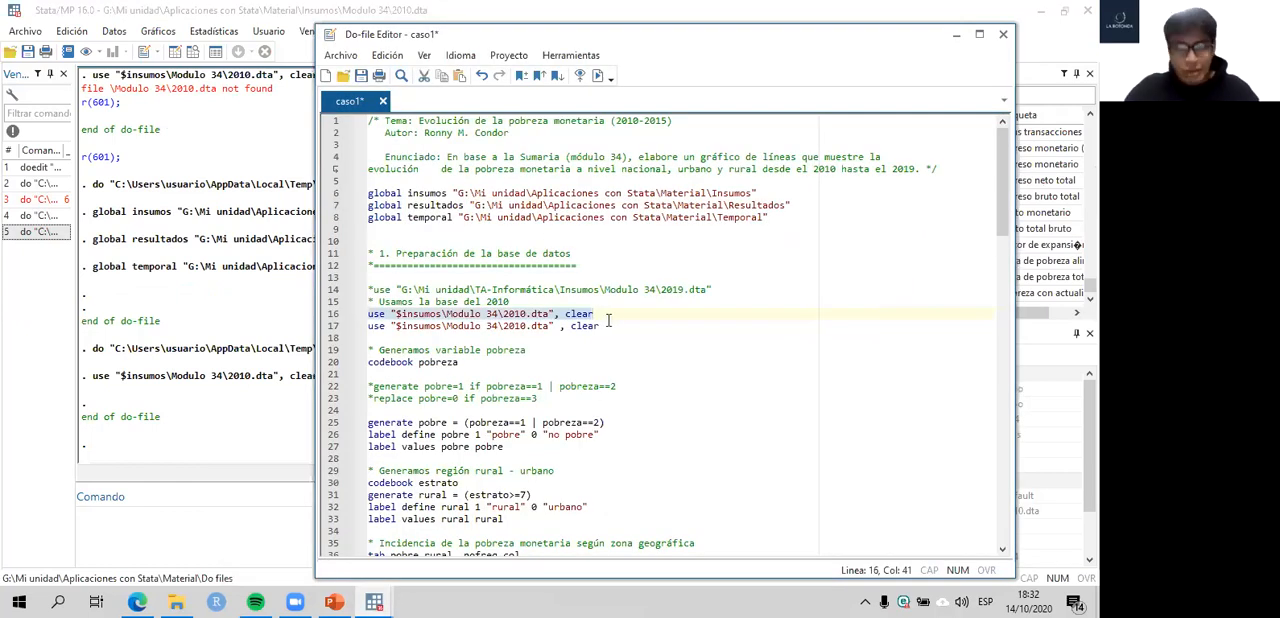
{"action": "left_click_drag", "start_coordinate": [604, 326], "coordinate": [366, 328]}
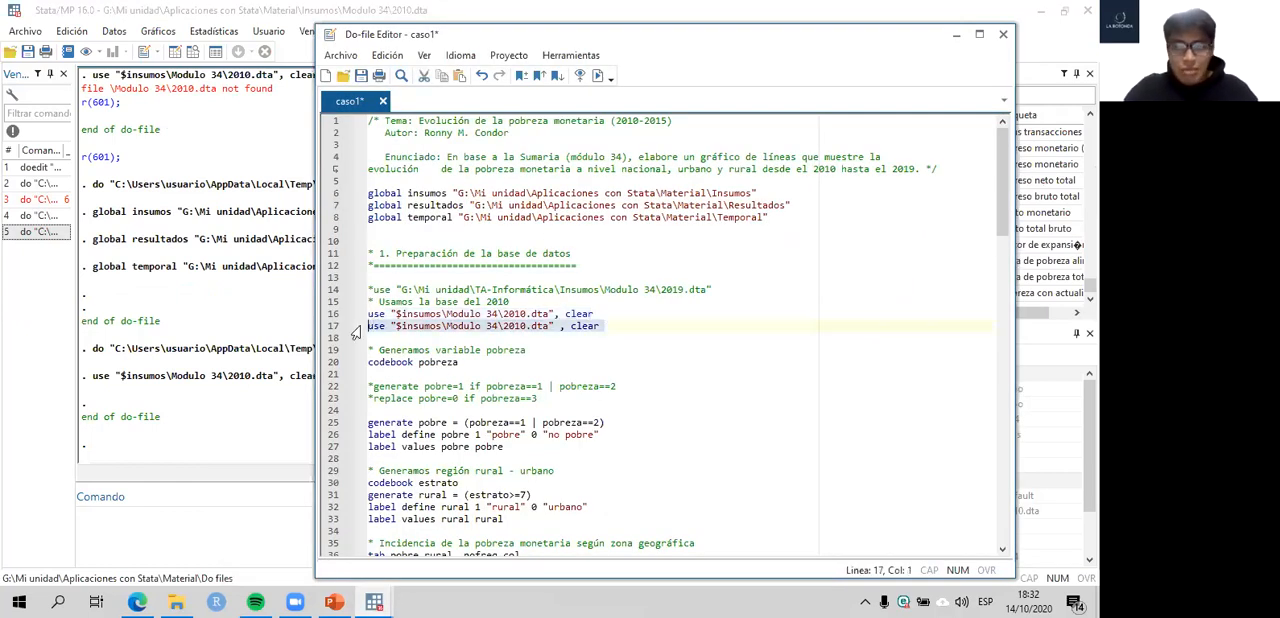
{"action": "key", "text": "Delete"}
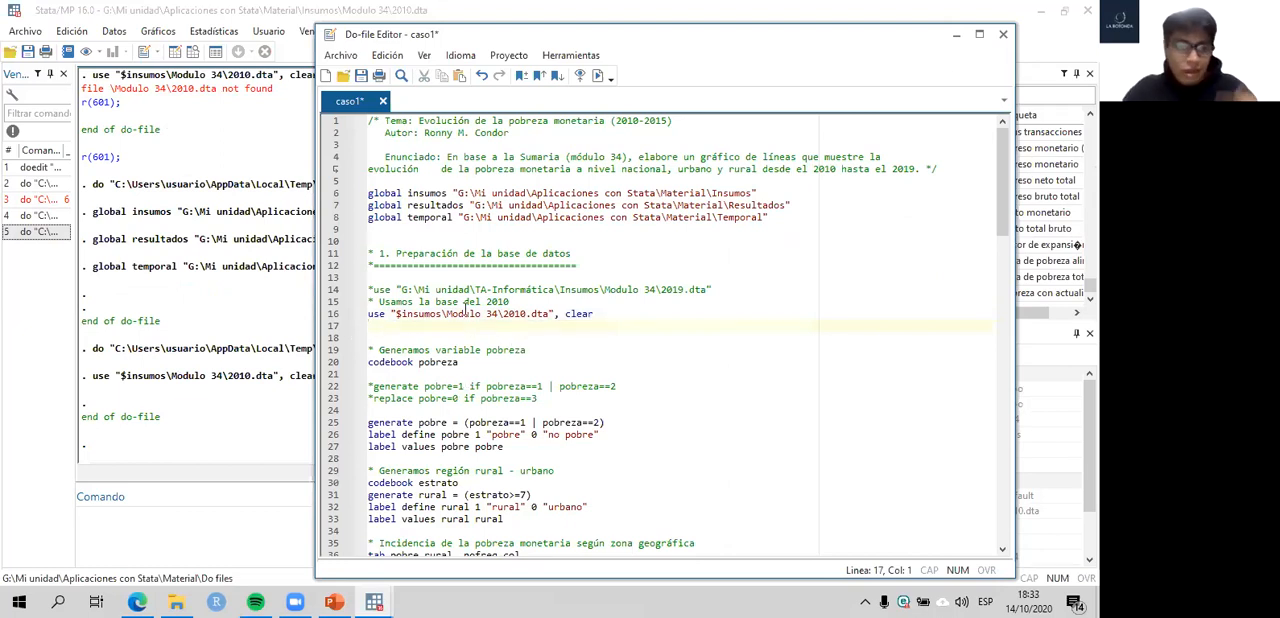
- Review the insumos global's path, run line 16's use command again, and check the dataset's variable list
{"action": "left_click_drag", "start_coordinate": [459, 193], "coordinate": [750, 196]}
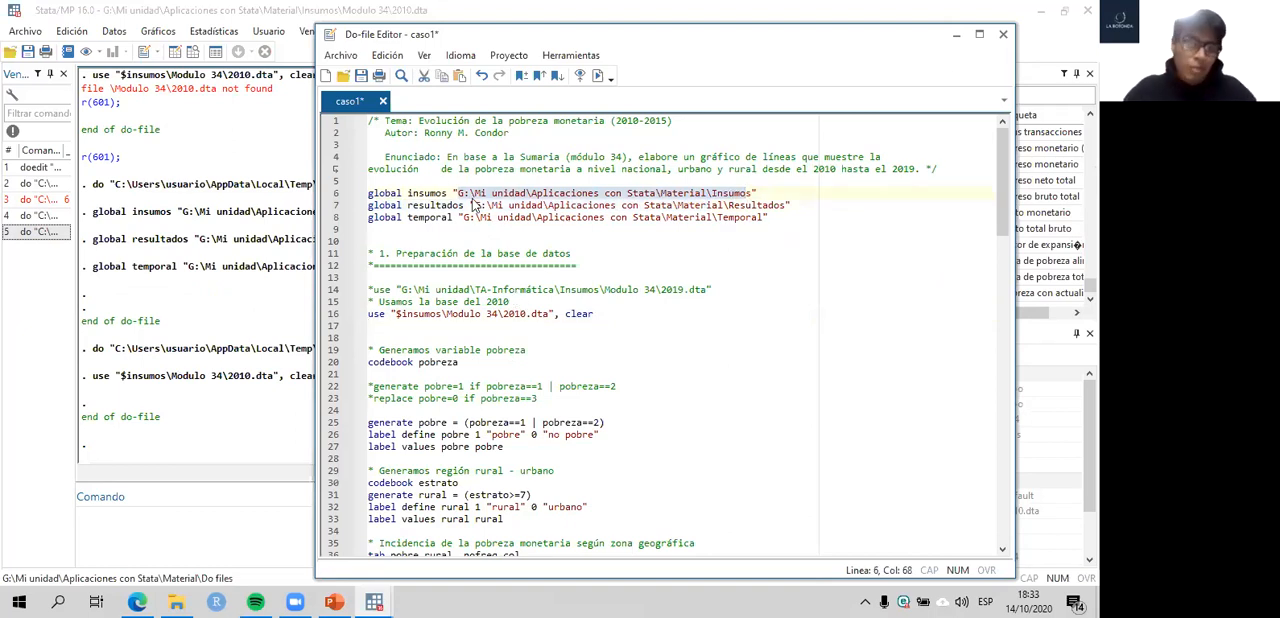
{"action": "scroll", "coordinate": [407, 340], "scroll_direction": "down", "scroll_amount": 1}
{"action": "left_click", "coordinate": [424, 292]}
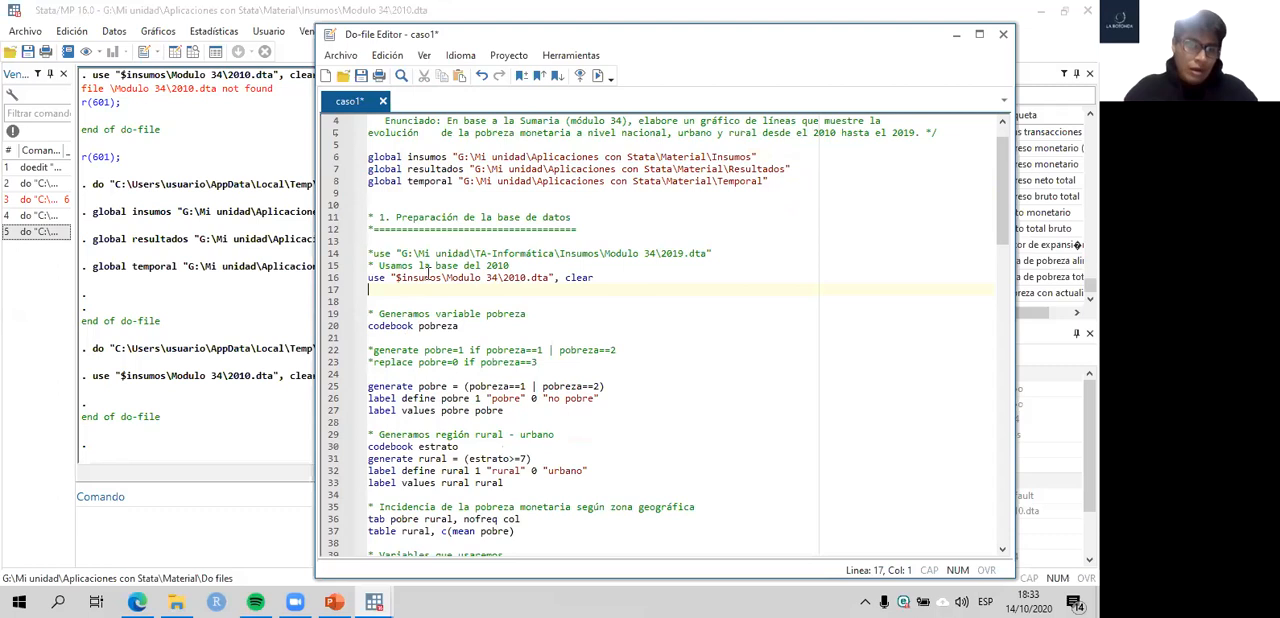
{"action": "left_click", "coordinate": [331, 279]}
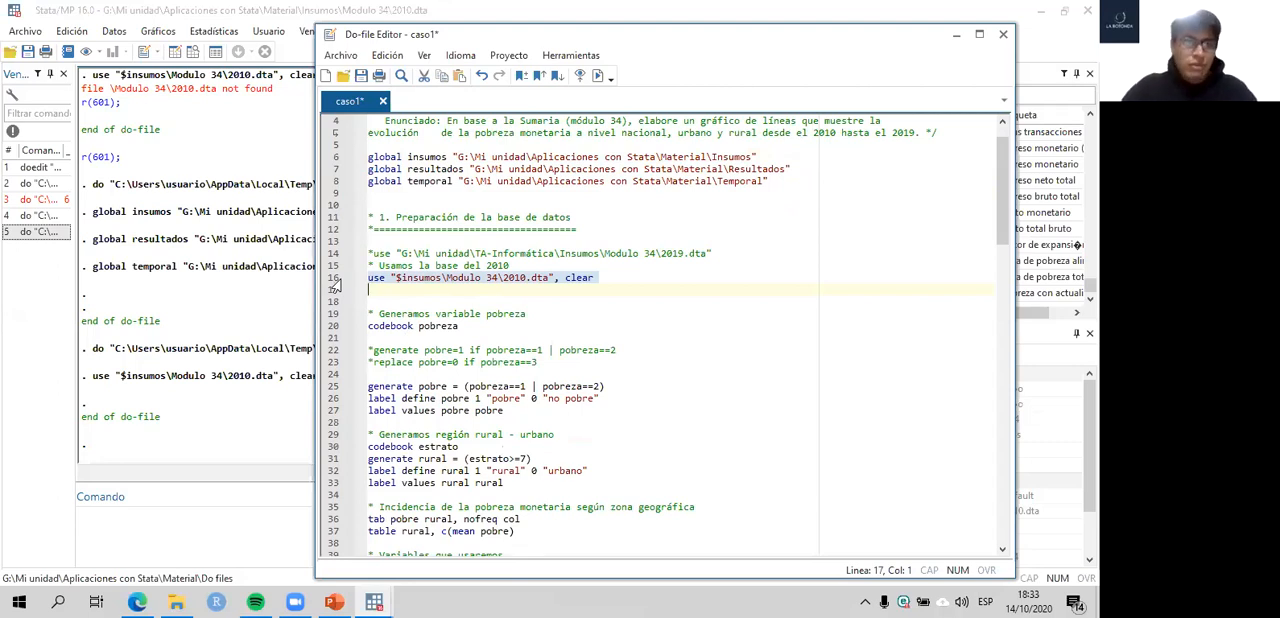
{"action": "key", "text": "ctrl+d"}
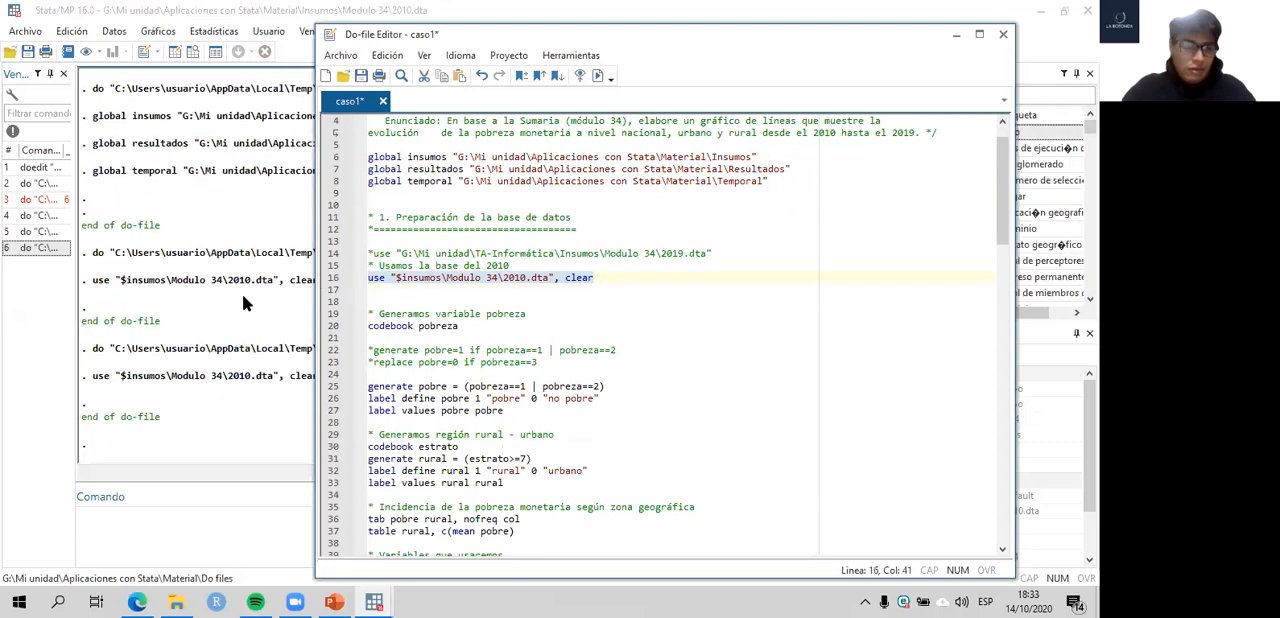
{"action": "left_click", "coordinate": [242, 294]}
{"action": "mouse_move", "coordinate": [1090, 130]}
{"action": "left_mouse_down"}
{"action": "mouse_move", "coordinate": [1090, 287]}
{"action": "mouse_move", "coordinate": [1090, 128]}
{"action": "left_mouse_up"}
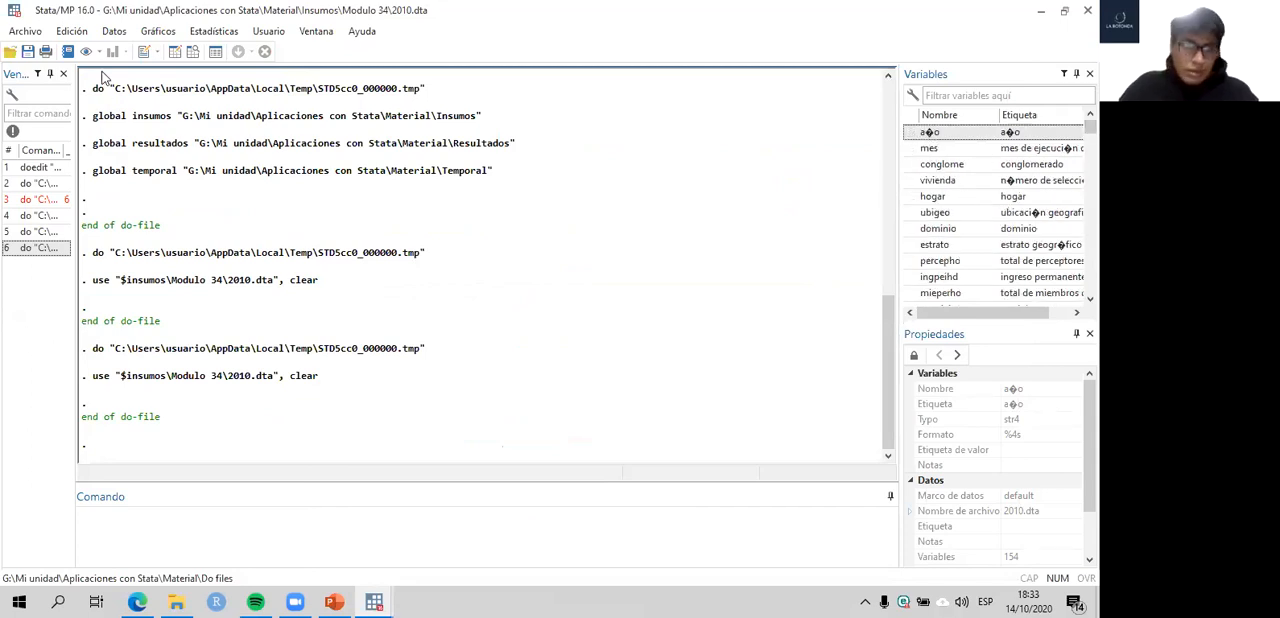
- Browse the 2010 dataset's observations and columns in the Data Editor, inspect the dominio variable, and close the editor
{"action": "left_click", "coordinate": [194, 54]}
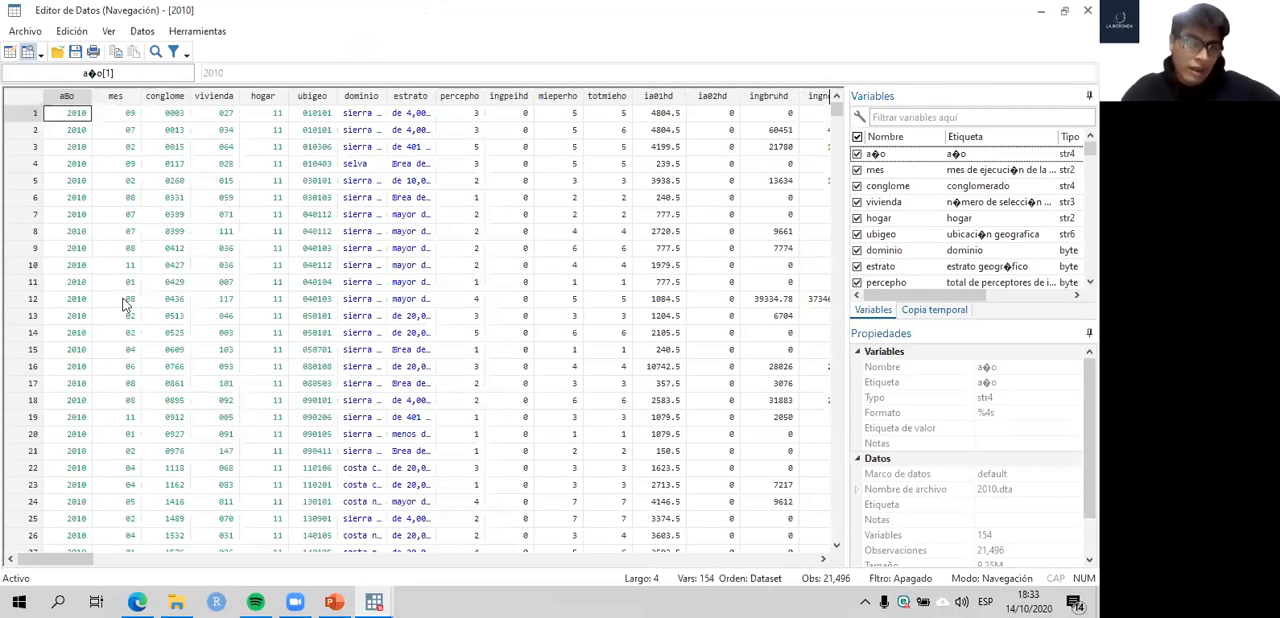
{"action": "scroll", "coordinate": [130, 265], "scroll_direction": "down", "scroll_amount": 17}
{"action": "scroll", "coordinate": [130, 265], "scroll_direction": "up", "scroll_amount": 17}
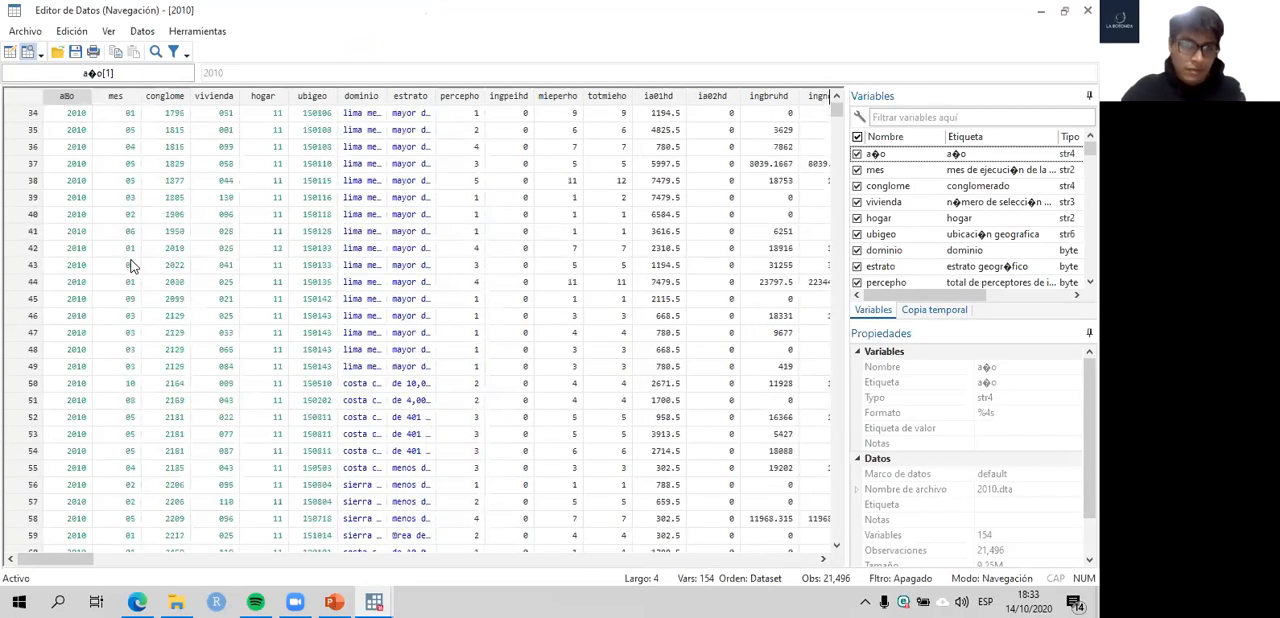
{"action": "left_click", "coordinate": [363, 117]}
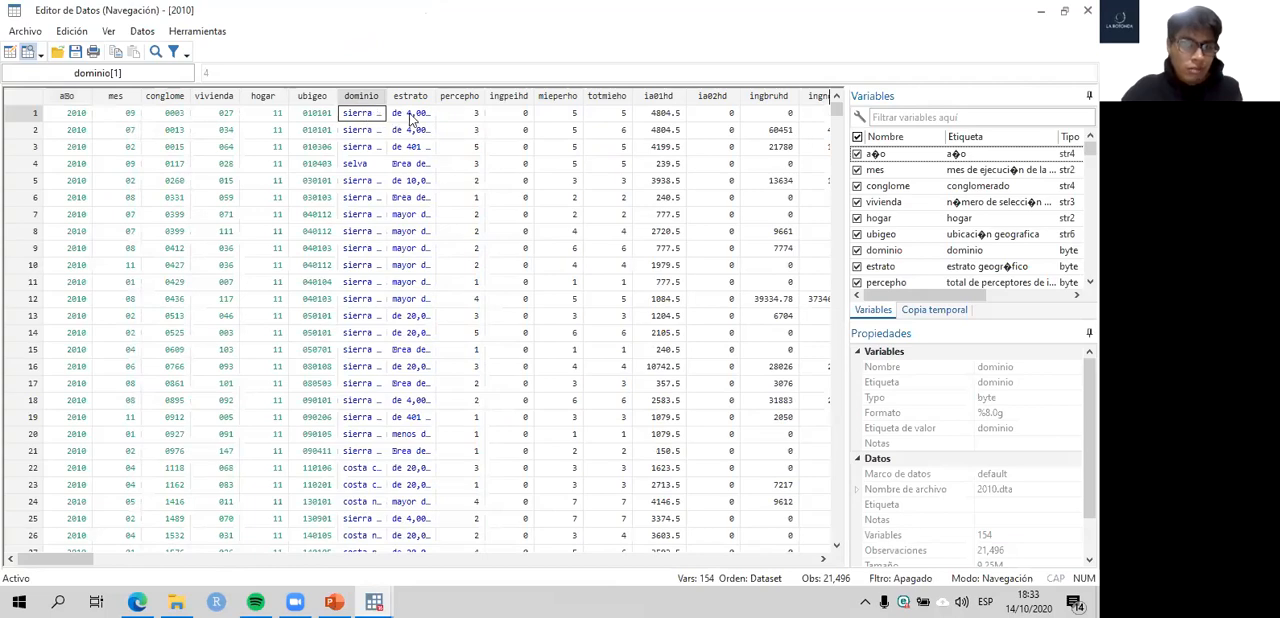
{"action": "mouse_move", "coordinate": [82, 562]}
{"action": "left_mouse_down"}
{"action": "mouse_move", "coordinate": [646, 568]}
{"action": "mouse_move", "coordinate": [60, 564]}
{"action": "left_mouse_up"}
{"action": "left_click", "coordinate": [1088, 10]}
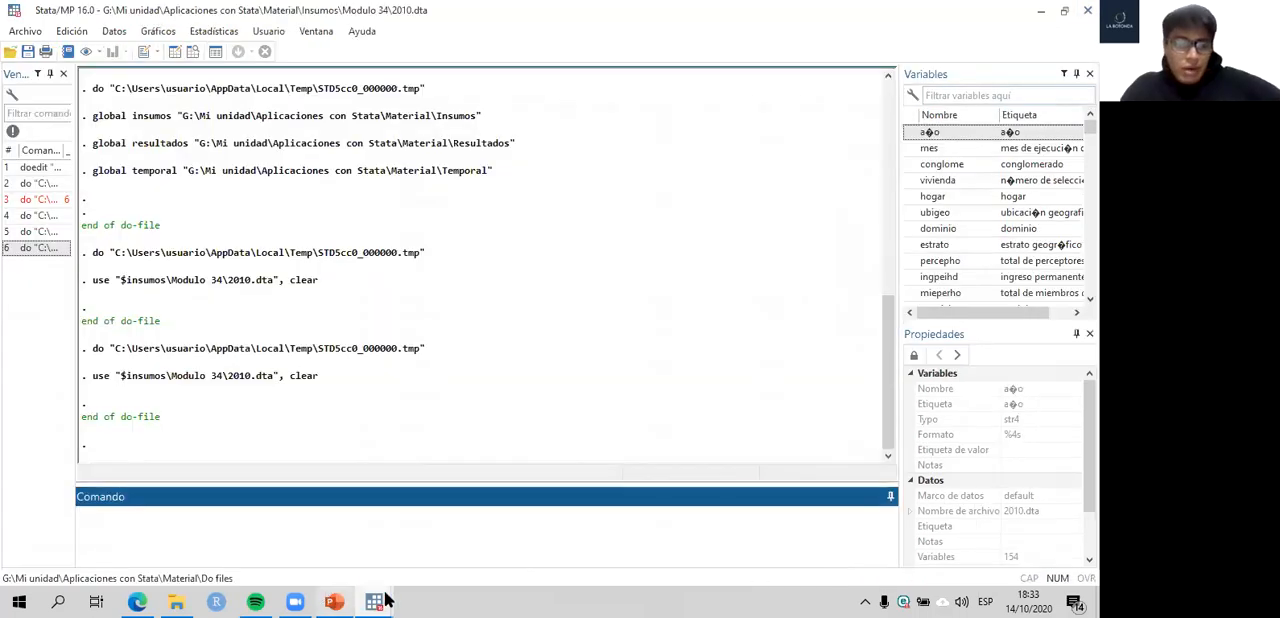
- Run codebook pobreza from line 20 of the do-file and examine the tabulation of its categories
{"action": "mouse_move", "coordinate": [373, 601]}
{"action": "left_click", "coordinate": [442, 540]}
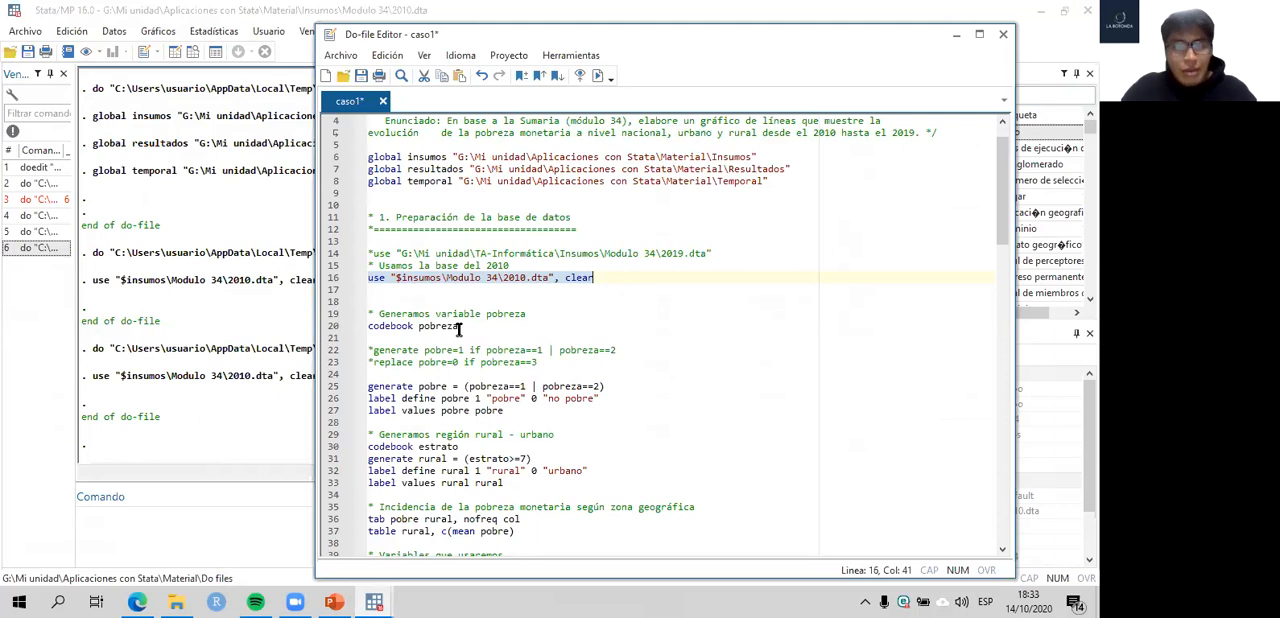
{"action": "left_click_drag", "start_coordinate": [460, 327], "coordinate": [419, 327]}
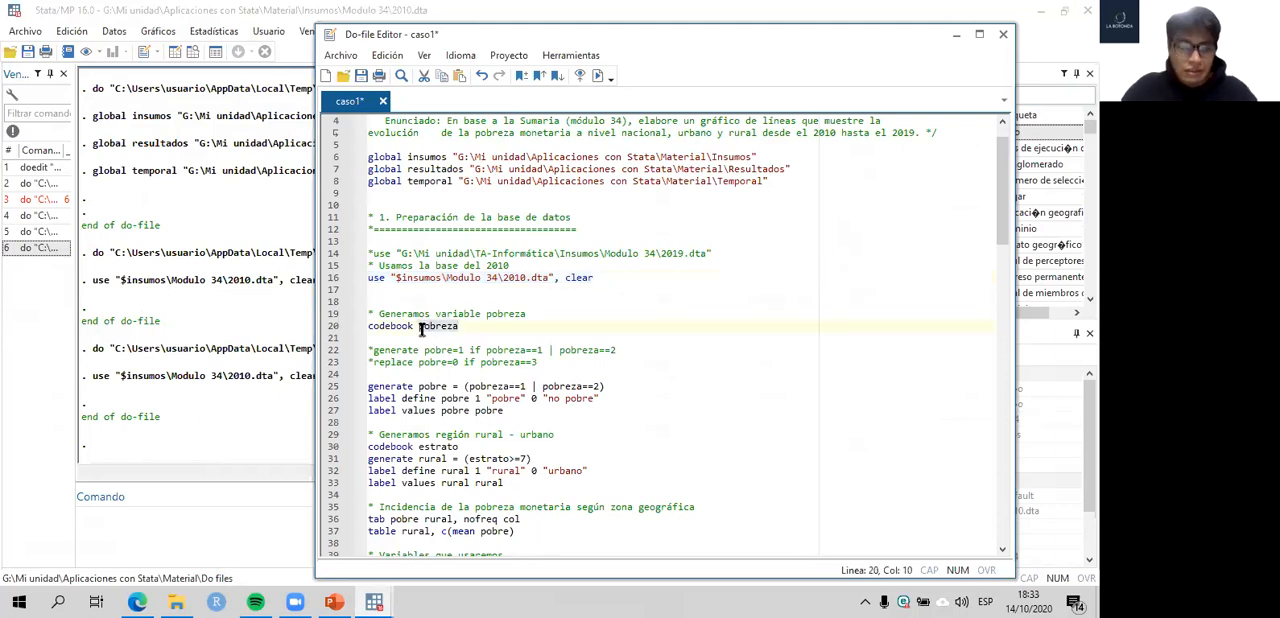
{"action": "left_click", "coordinate": [331, 330]}
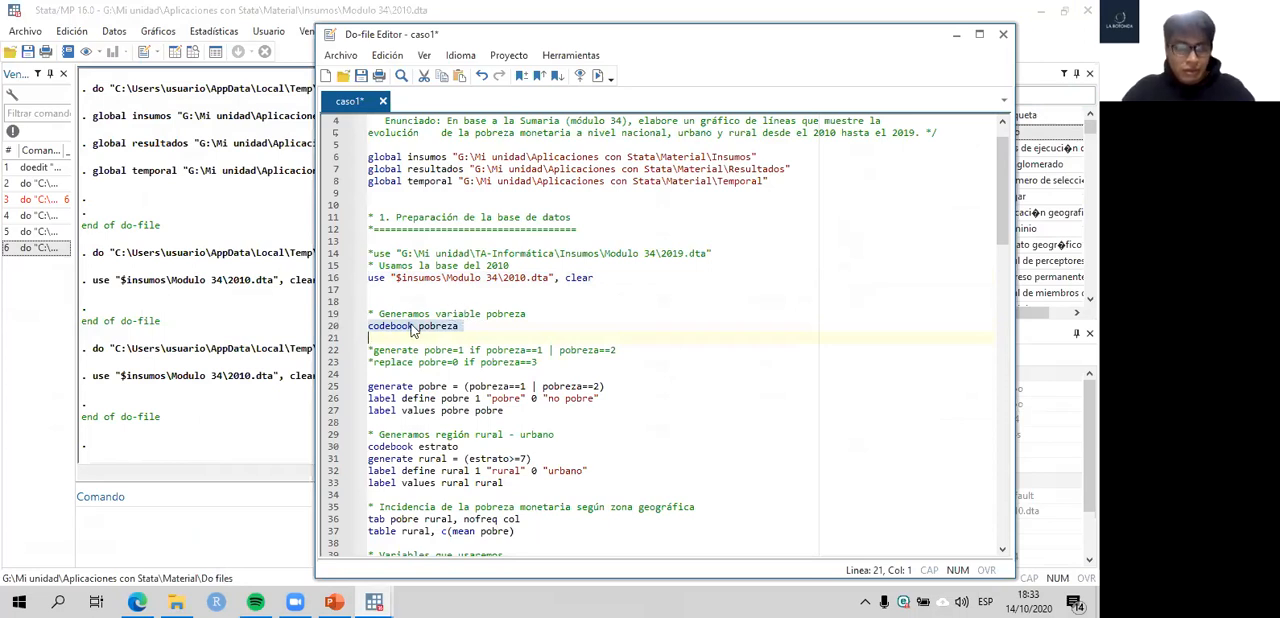
{"action": "key", "text": "ctrl+d"}
{"action": "left_click", "coordinate": [234, 294]}
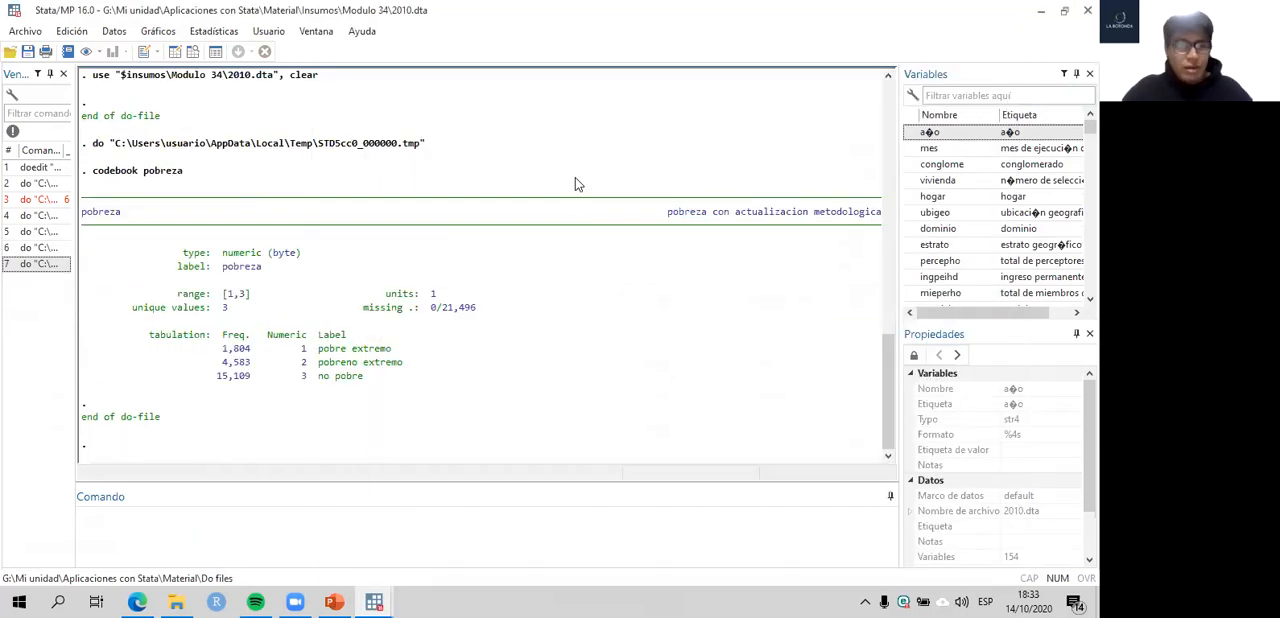
{"action": "left_click_drag", "start_coordinate": [93, 174], "coordinate": [142, 181]}
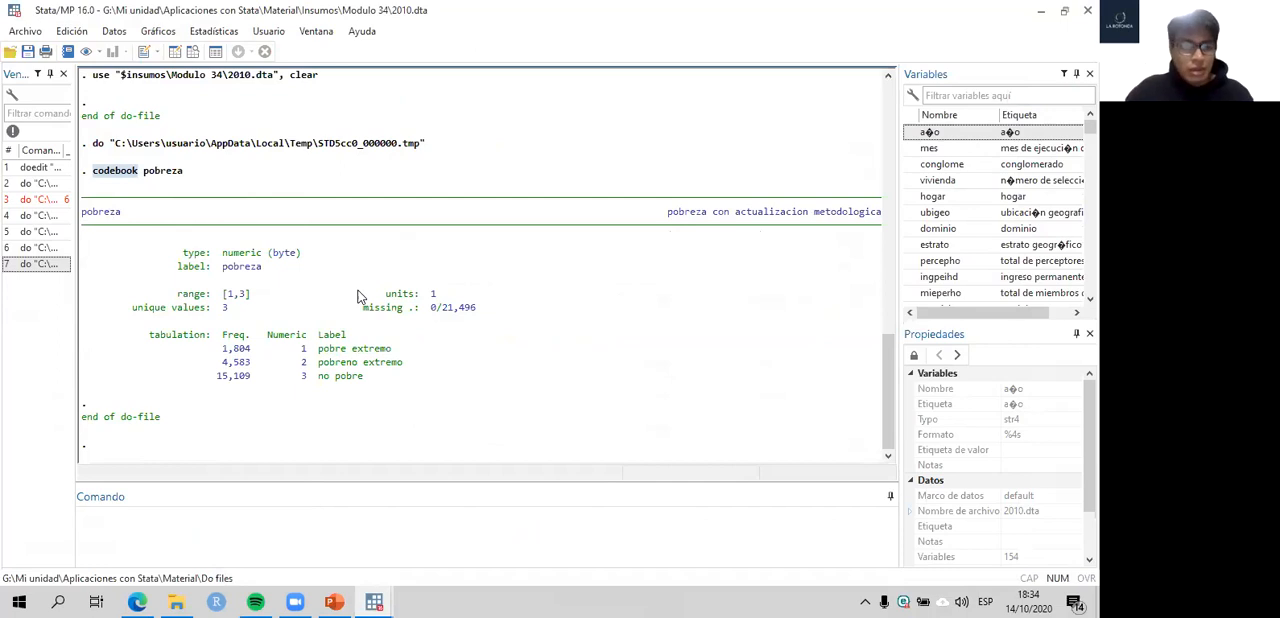
{"action": "left_click_drag", "start_coordinate": [218, 350], "coordinate": [371, 378]}
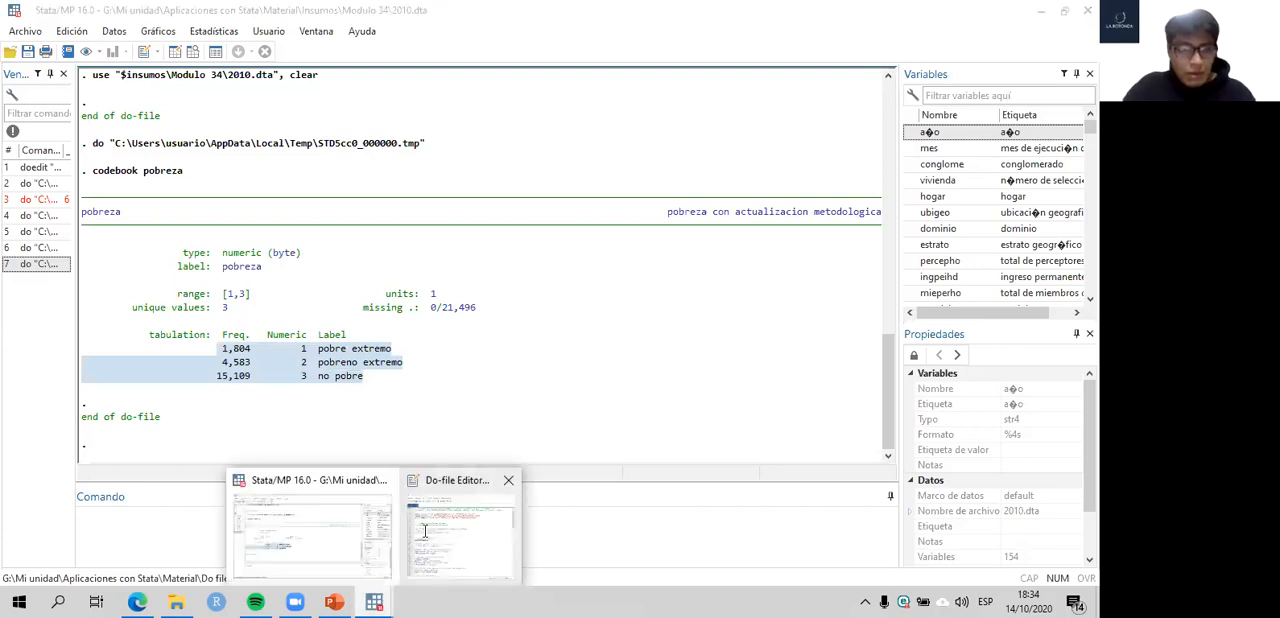
- Uncomment the generate pobre=1 and replace pobre=0 commands on lines 22 and 23 of the do-file
{"action": "left_click", "coordinate": [428, 535]}
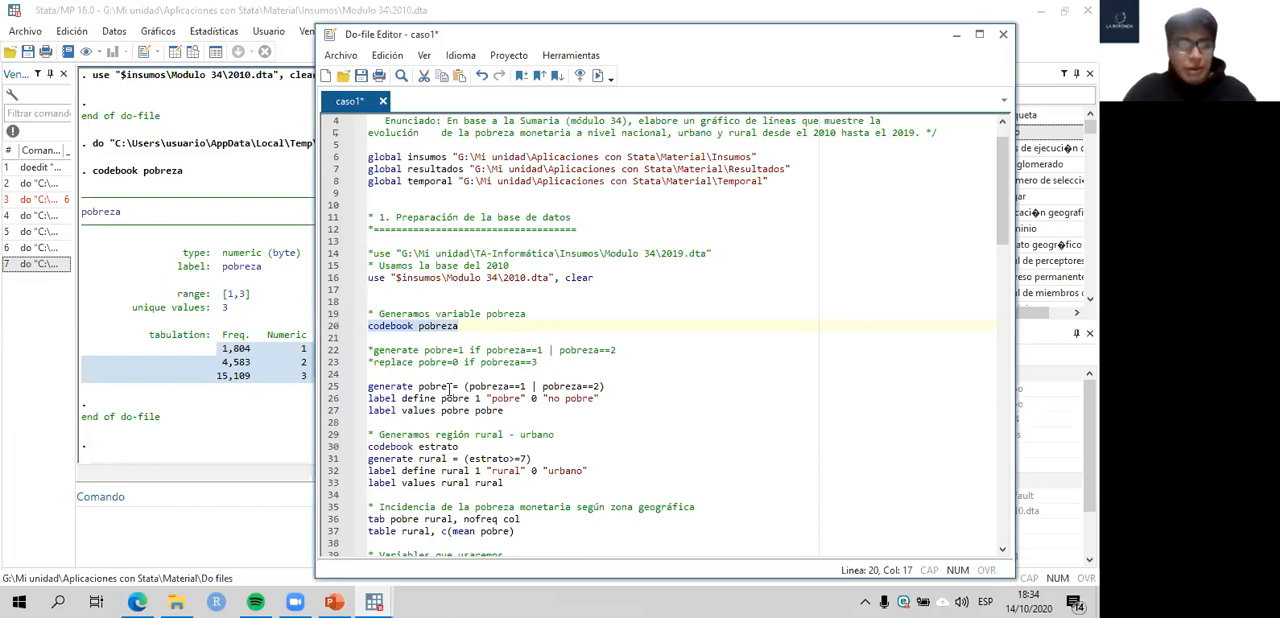
{"action": "left_click", "coordinate": [373, 350]}
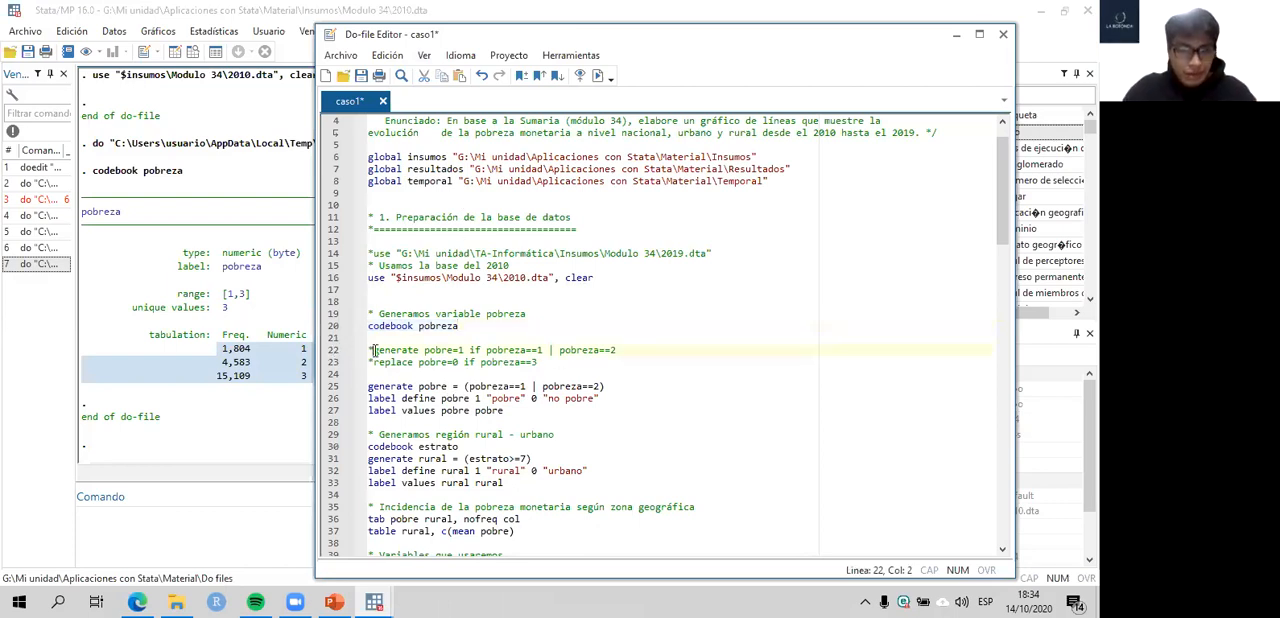
{"action": "key", "text": "BackSpace"}
{"action": "left_click", "coordinate": [369, 362]}
{"action": "key", "text": "Delete"}
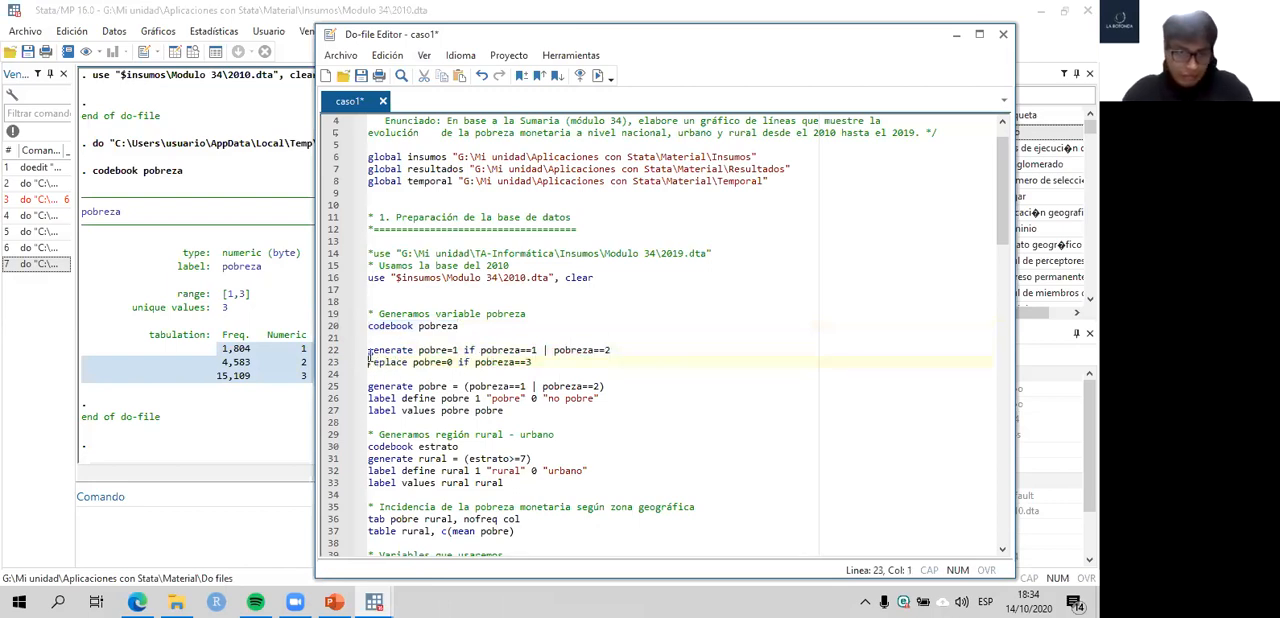
- Highlight line 22's generate command and move the Do-file Editor aside to compare it with the codebook tabulation's labels
{"action": "left_click", "coordinate": [332, 351]}
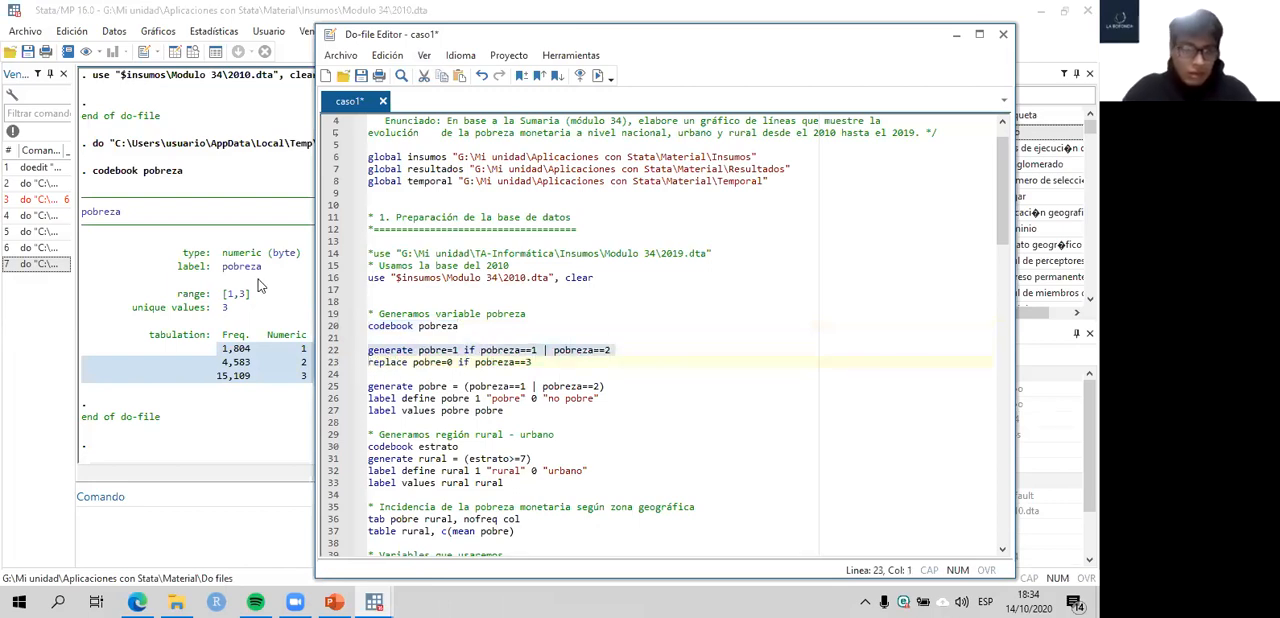
{"action": "left_click_drag", "start_coordinate": [489, 37], "coordinate": [623, 47]}
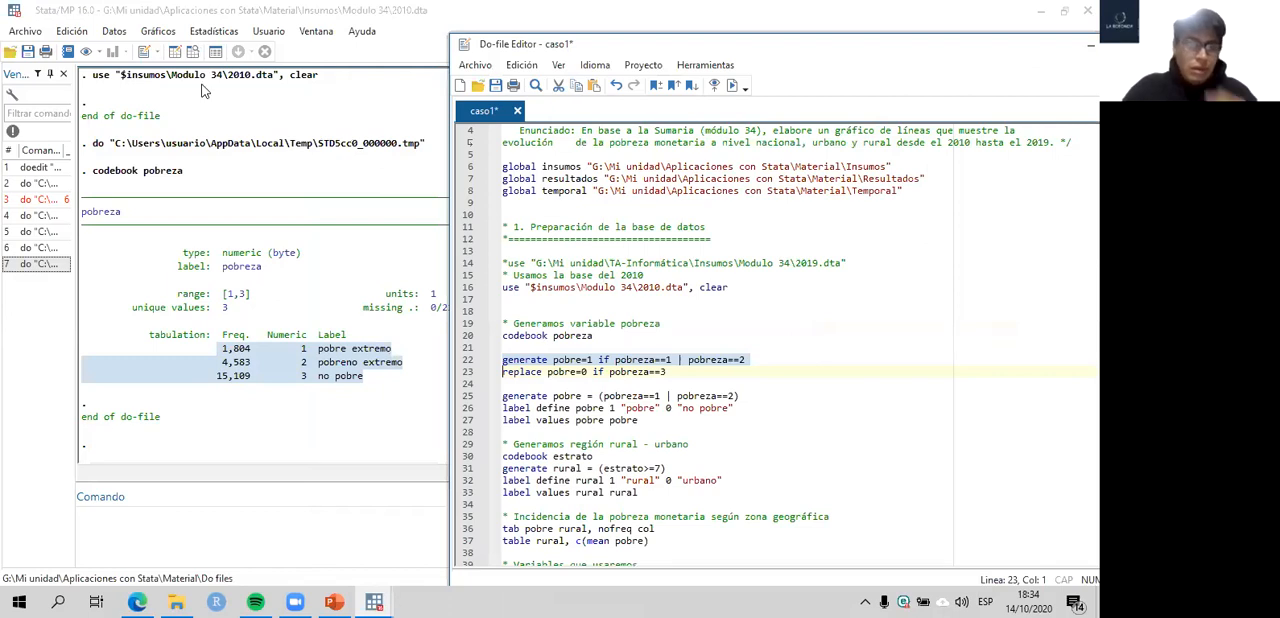
- Run line 22 of the do-file to generate pobre=1 if pobreza is 1 or 2
{"action": "left_click", "coordinate": [592, 360]}
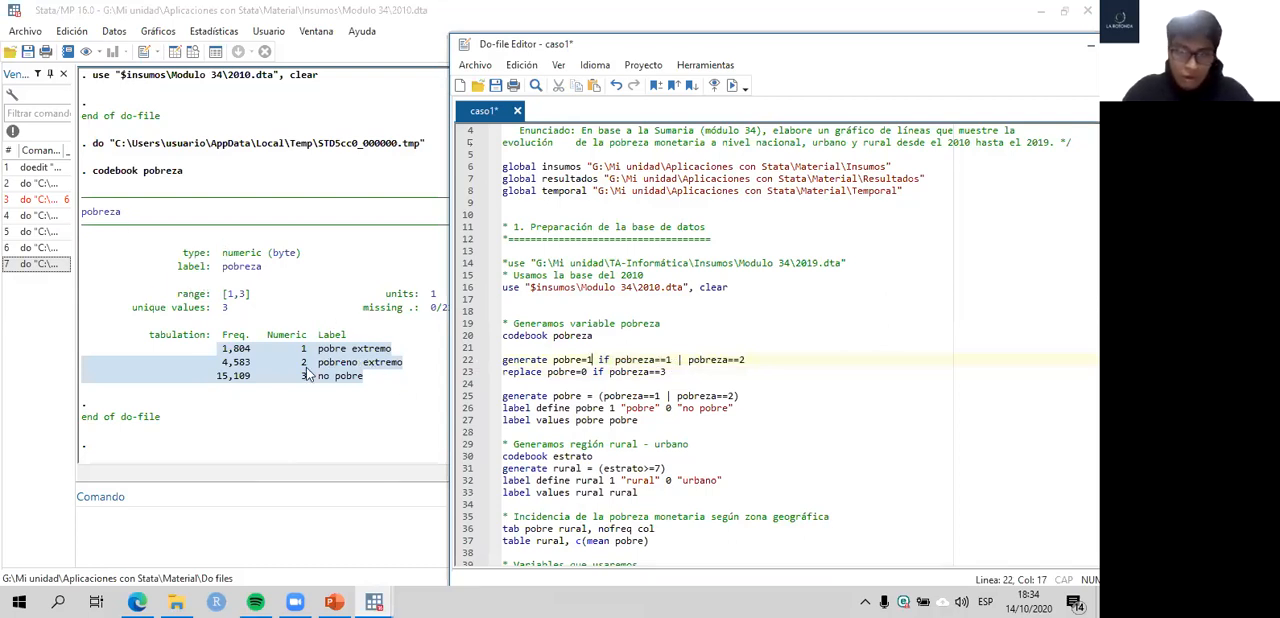
{"action": "left_click", "coordinate": [461, 362]}
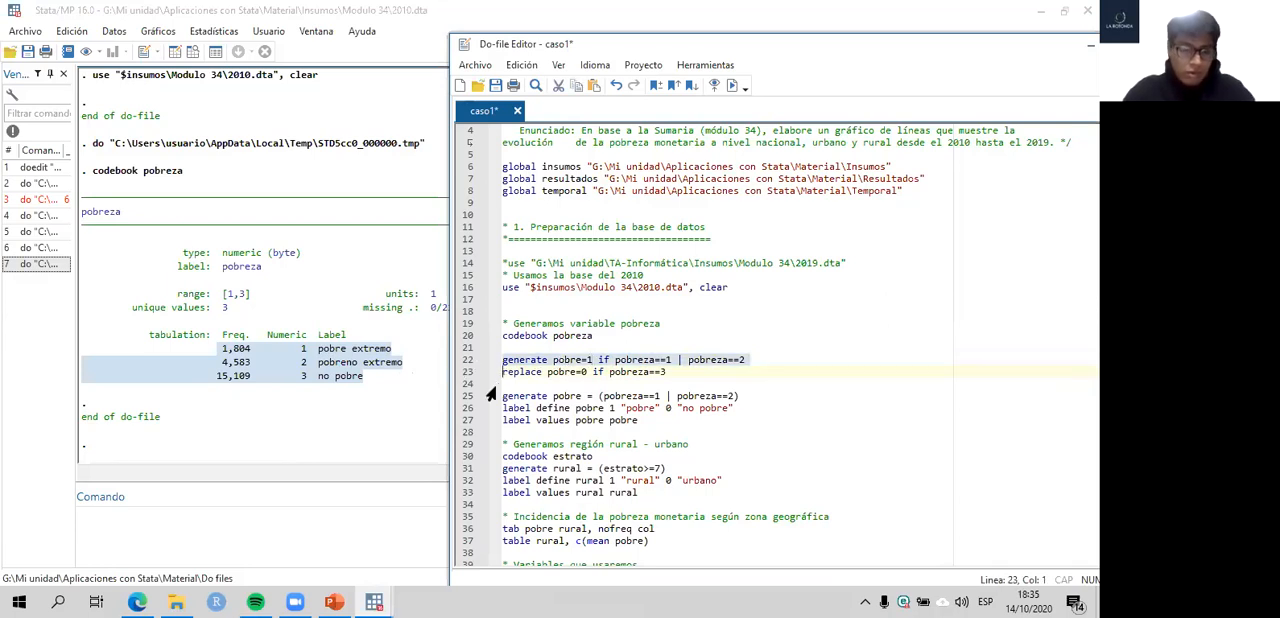
{"action": "key", "text": "ctrl+d"}
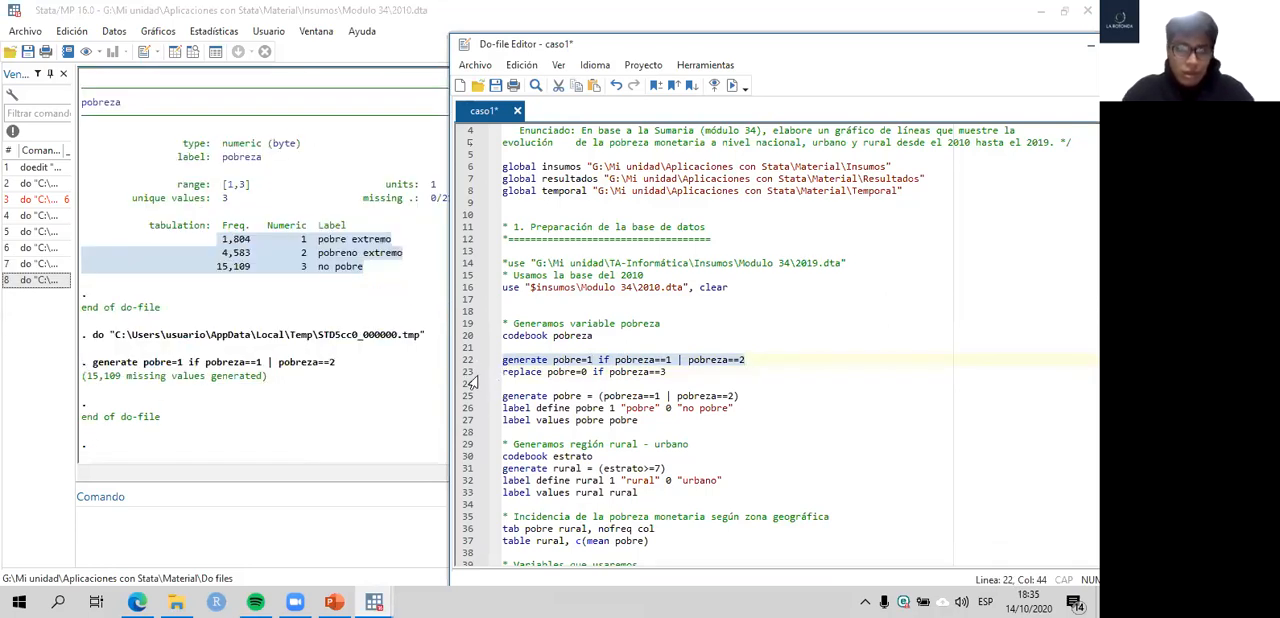
- Run line 23 of the do-file to replace pobre with 0 where pobreza equals 3
{"action": "left_click", "coordinate": [468, 372]}
{"action": "left_click", "coordinate": [543, 372]}
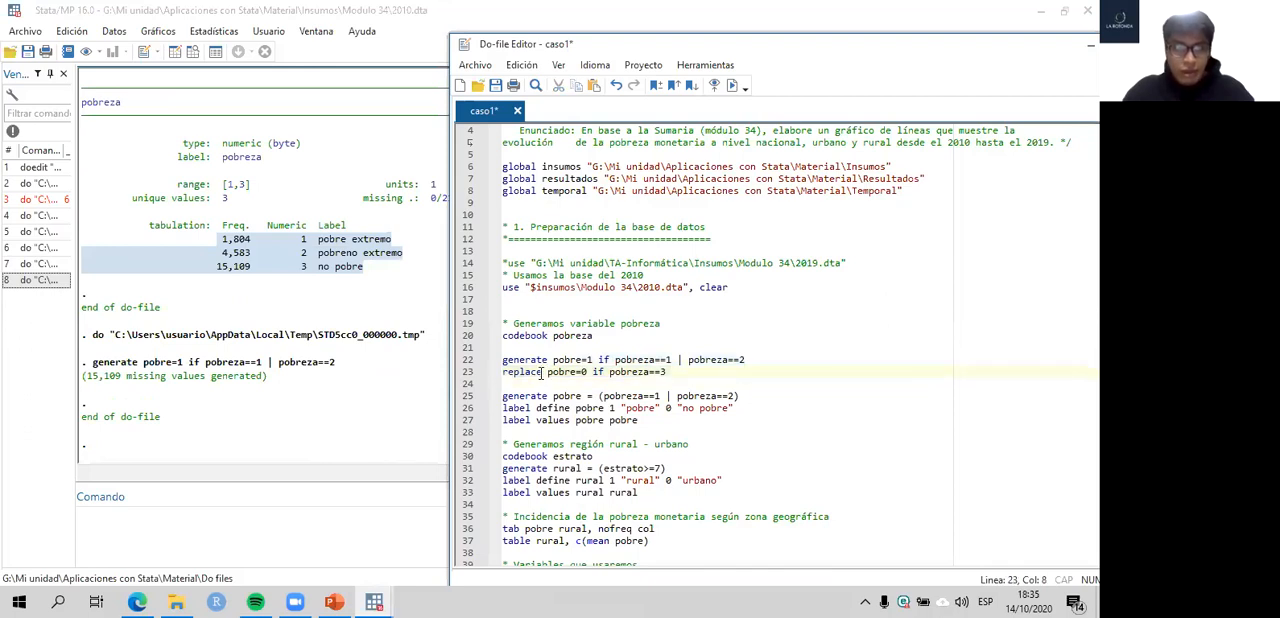
{"action": "left_click", "coordinate": [468, 372]}
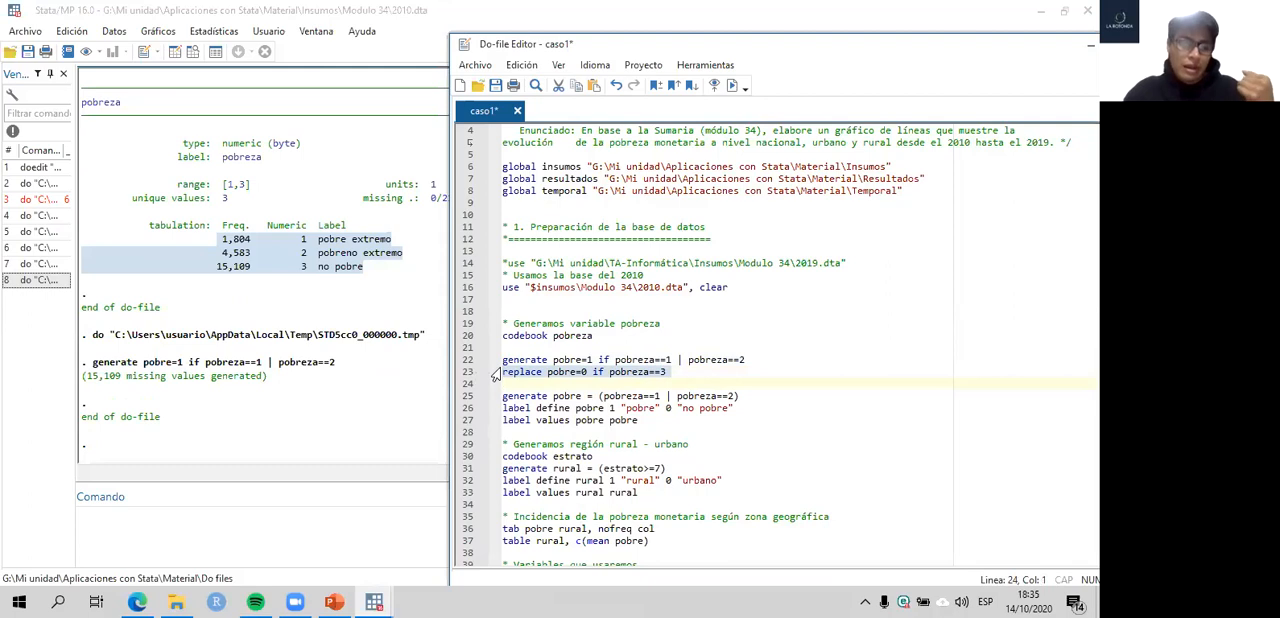
{"action": "left_click", "coordinate": [563, 372]}
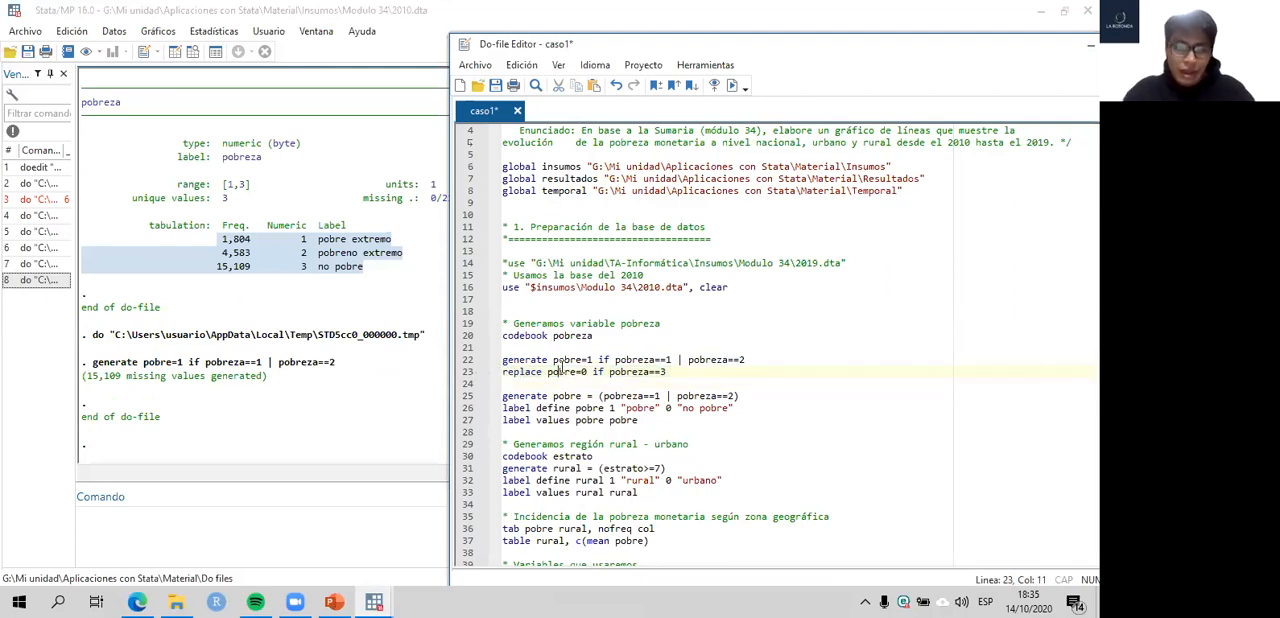
{"action": "left_click", "coordinate": [599, 373]}
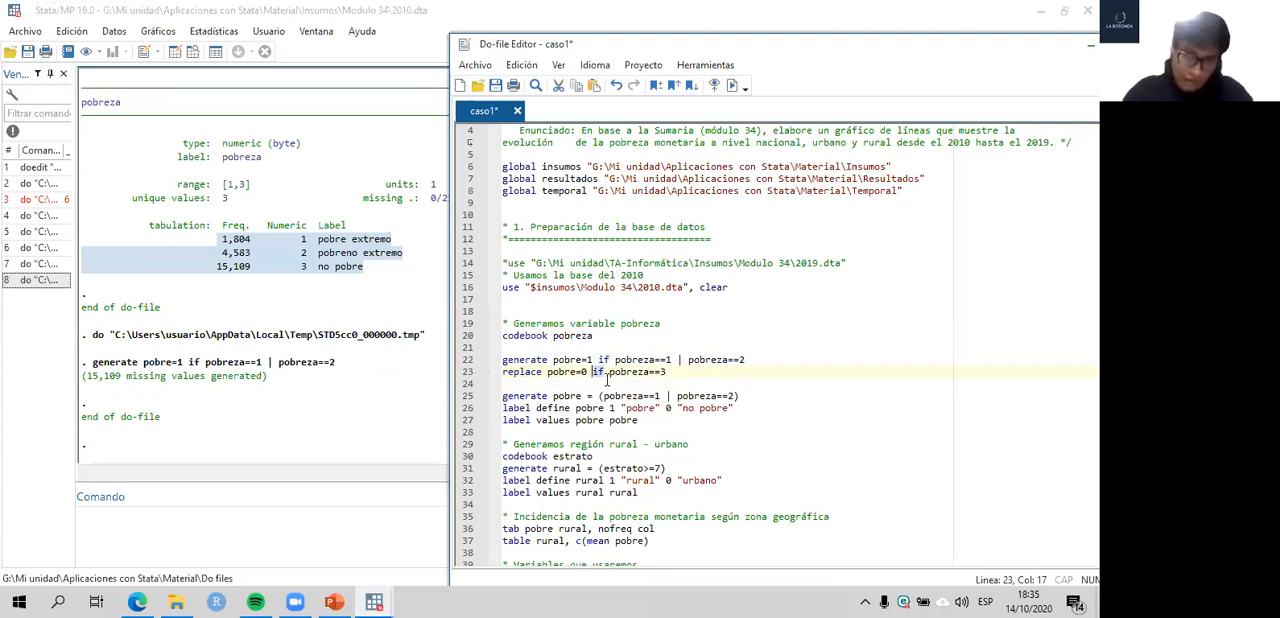
{"action": "left_click", "coordinate": [464, 374]}
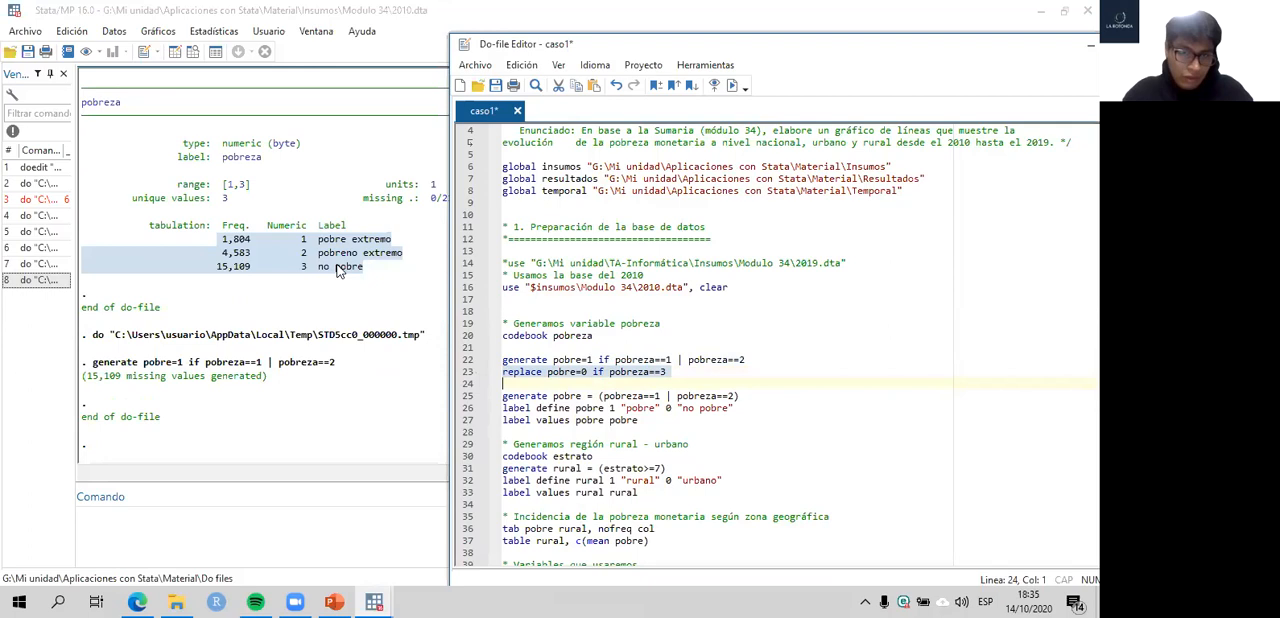
{"action": "key", "text": "ctrl+d"}
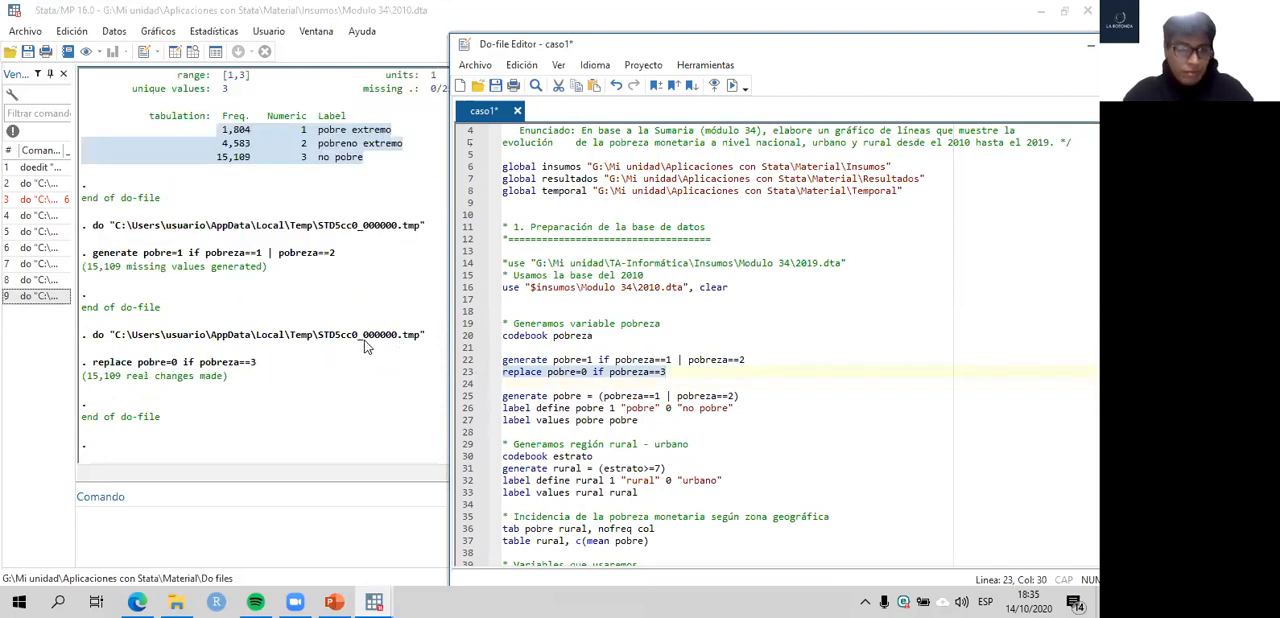
- Browse the dataset in the Data Editor, inspect the new pobre column beside pobreza, and close the editor
{"action": "left_click", "coordinate": [350, 341]}
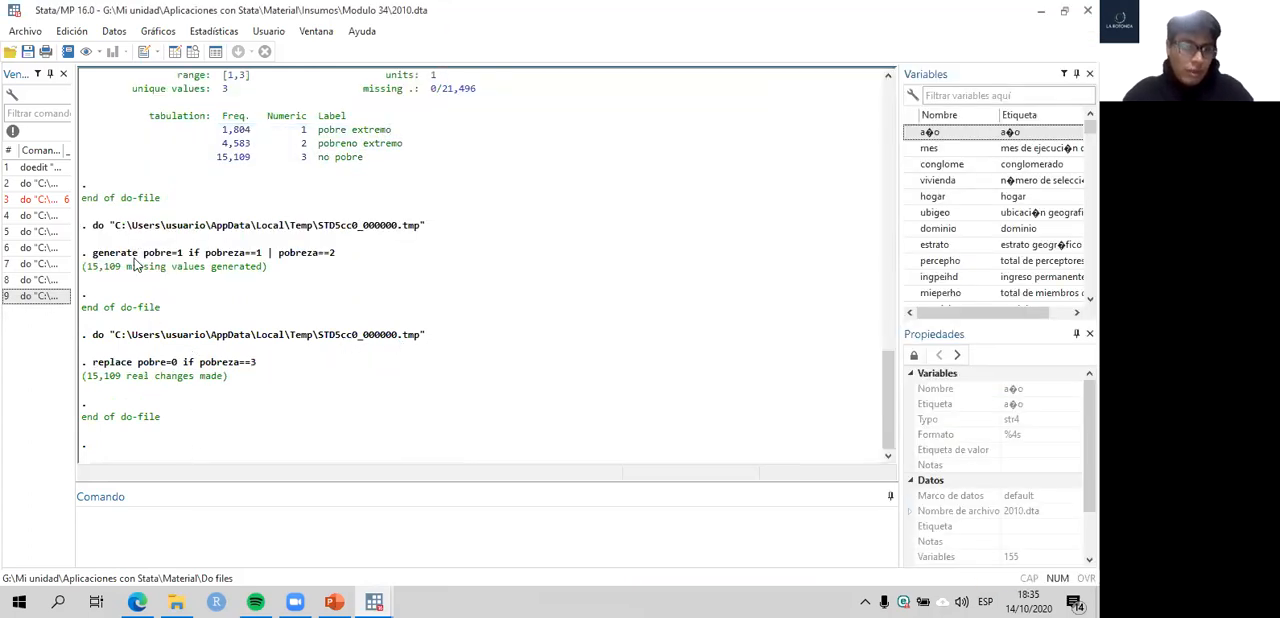
{"action": "left_click", "coordinate": [195, 54]}
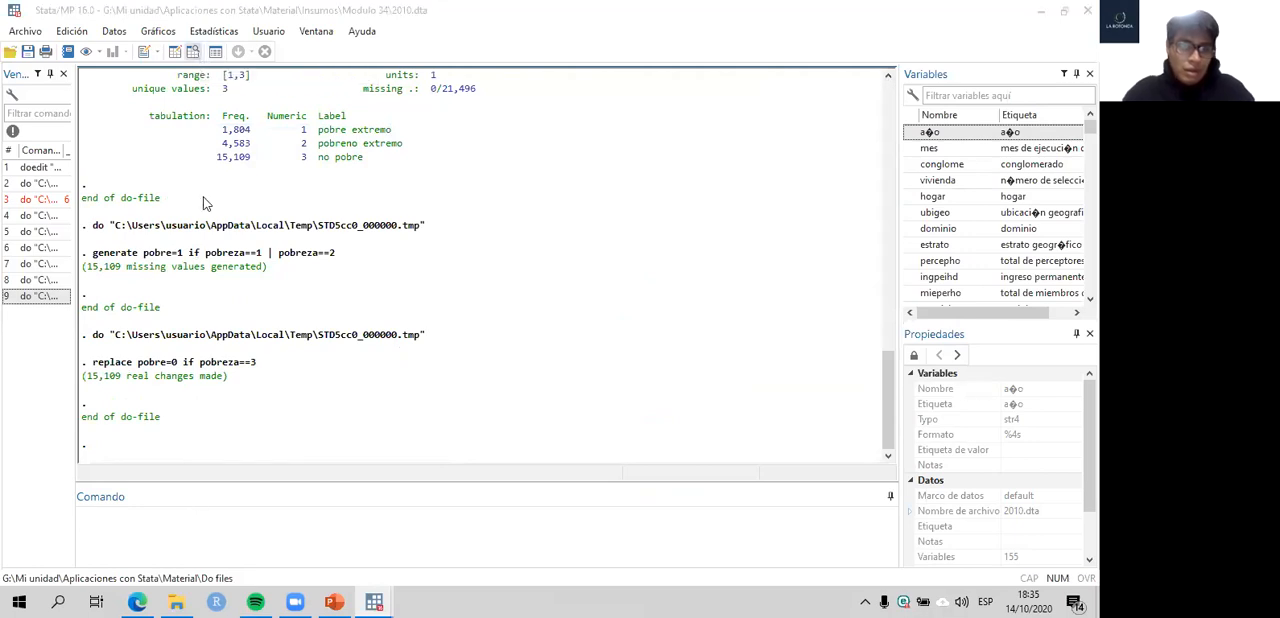
{"action": "left_click_drag", "start_coordinate": [100, 559], "coordinate": [782, 558]}
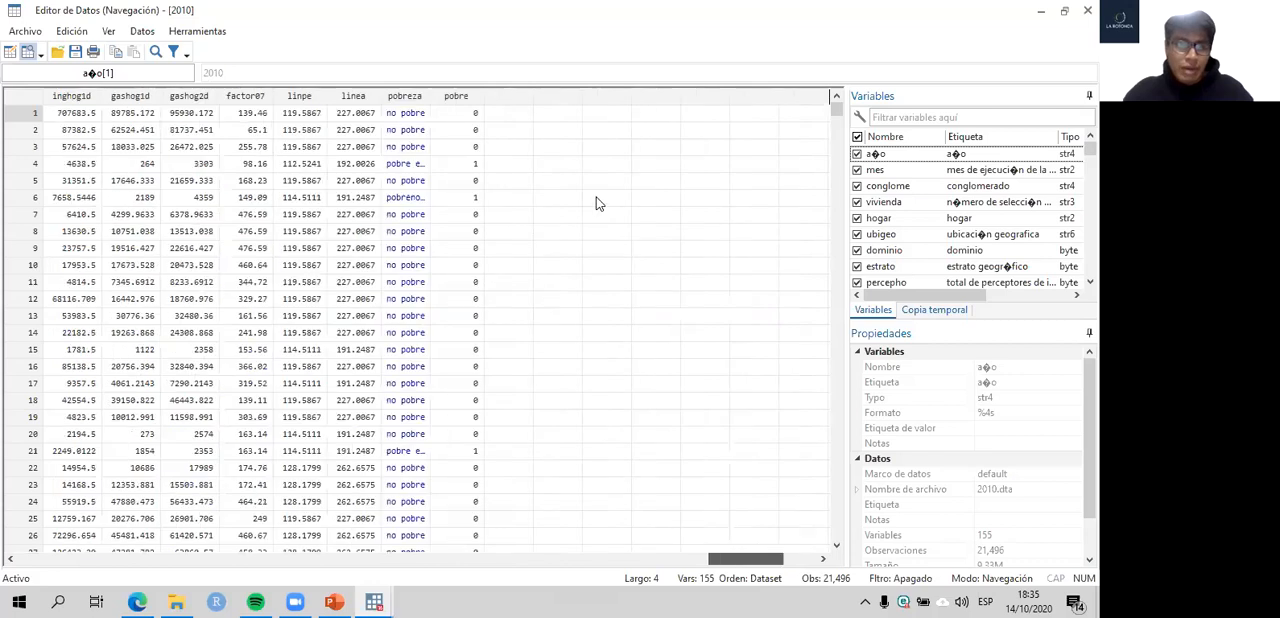
{"action": "left_click", "coordinate": [479, 199]}
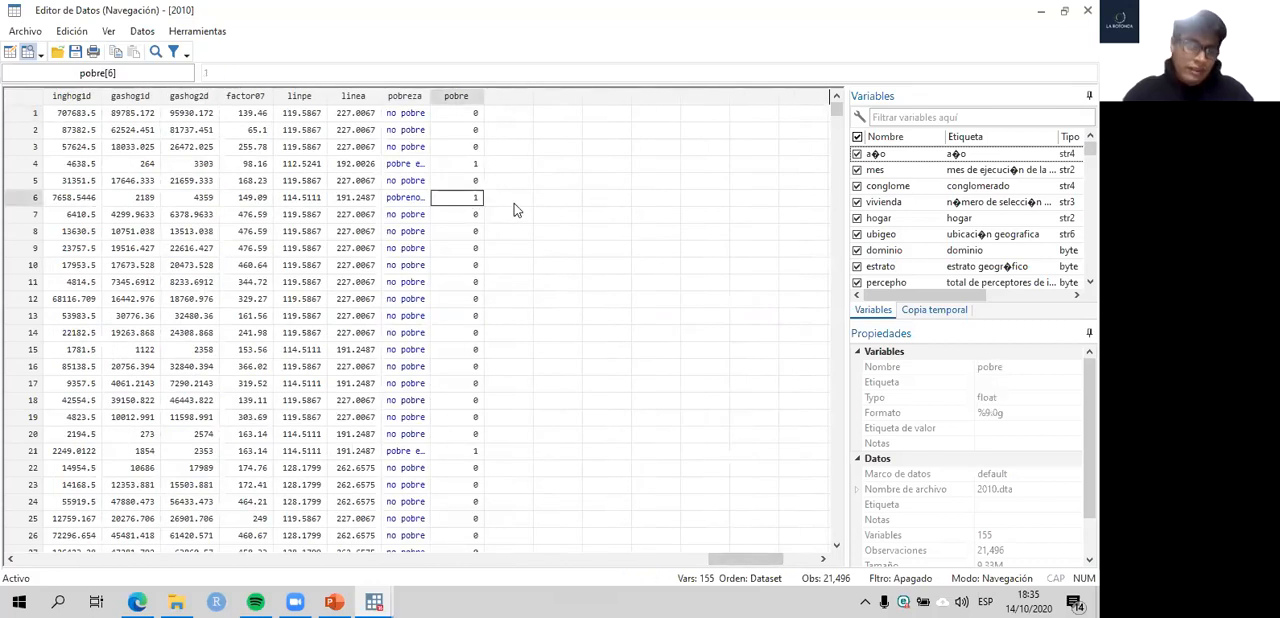
{"action": "left_click", "coordinate": [478, 115]}
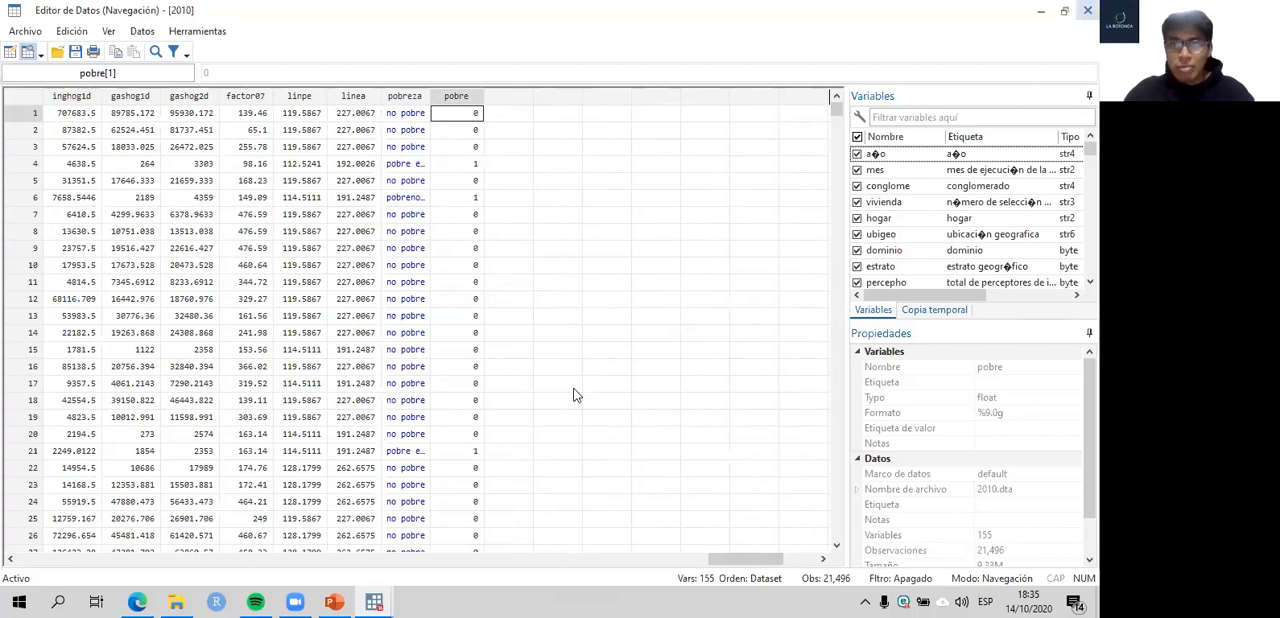
{"action": "left_click", "coordinate": [1088, 10]}
- Compare line 25's one-line generate command in the do-file with lines 22 and 23, and comment out those two lines with asterisks
{"action": "left_click", "coordinate": [370, 601]}
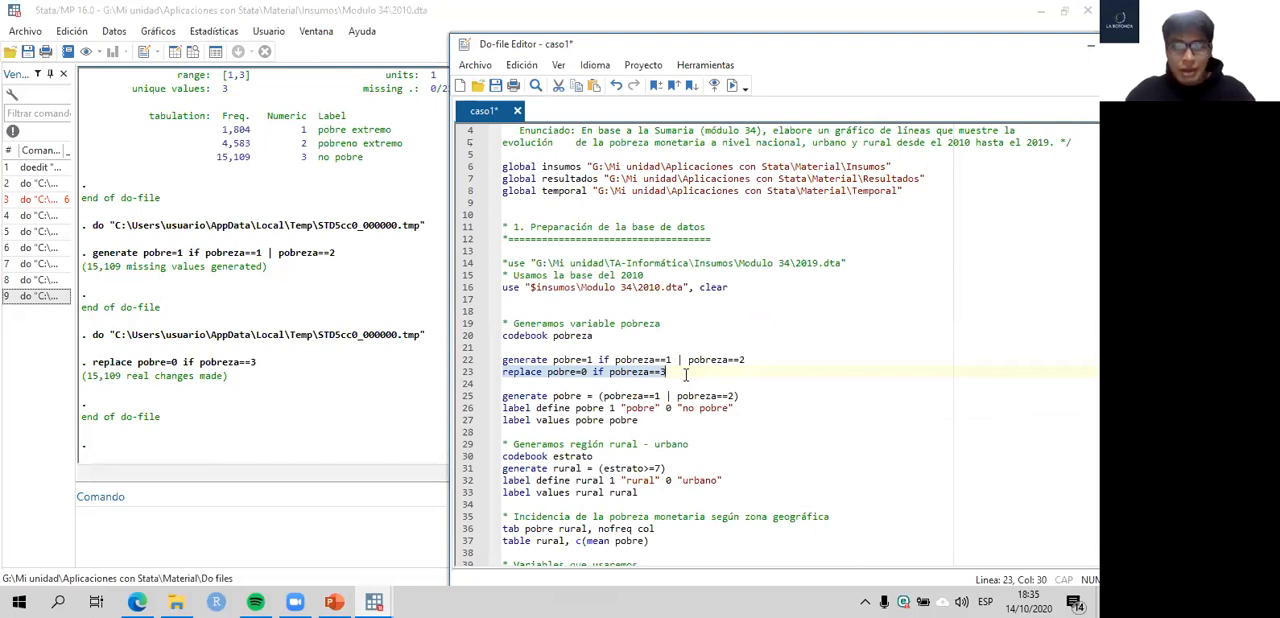
{"action": "scroll", "coordinate": [682, 358], "scroll_direction": "down", "scroll_amount": 1}
{"action": "left_click", "coordinate": [668, 345]}
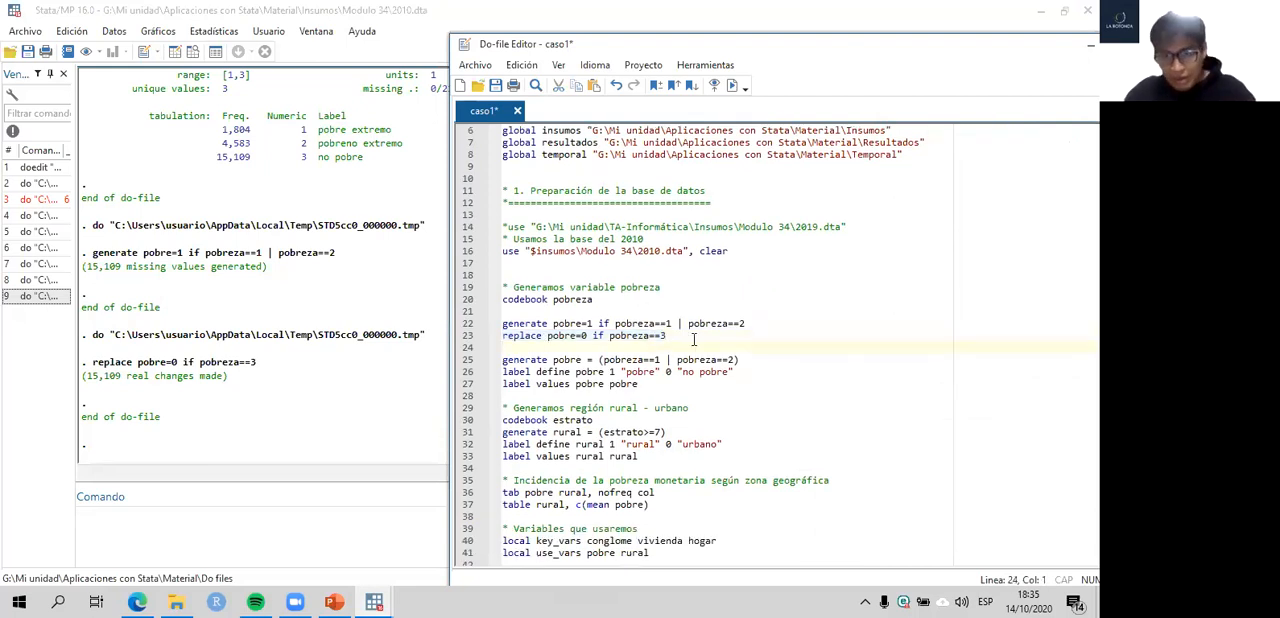
{"action": "left_click_drag", "start_coordinate": [744, 362], "coordinate": [502, 361]}
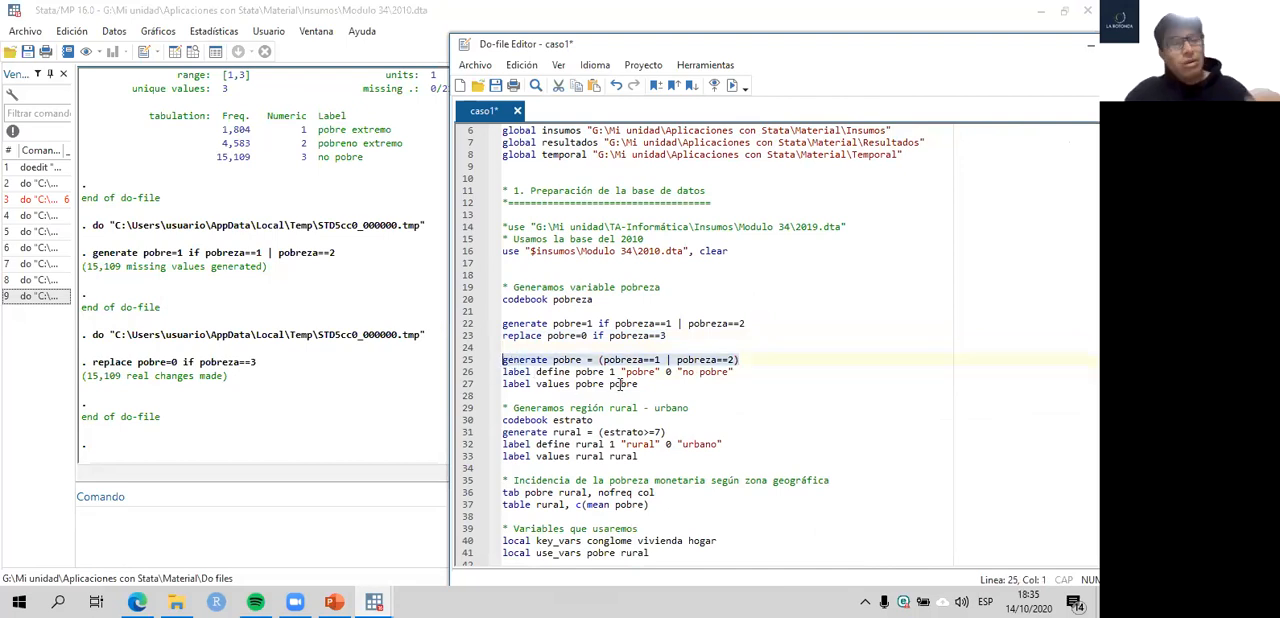
{"action": "left_click_drag", "start_coordinate": [470, 328], "coordinate": [468, 348]}
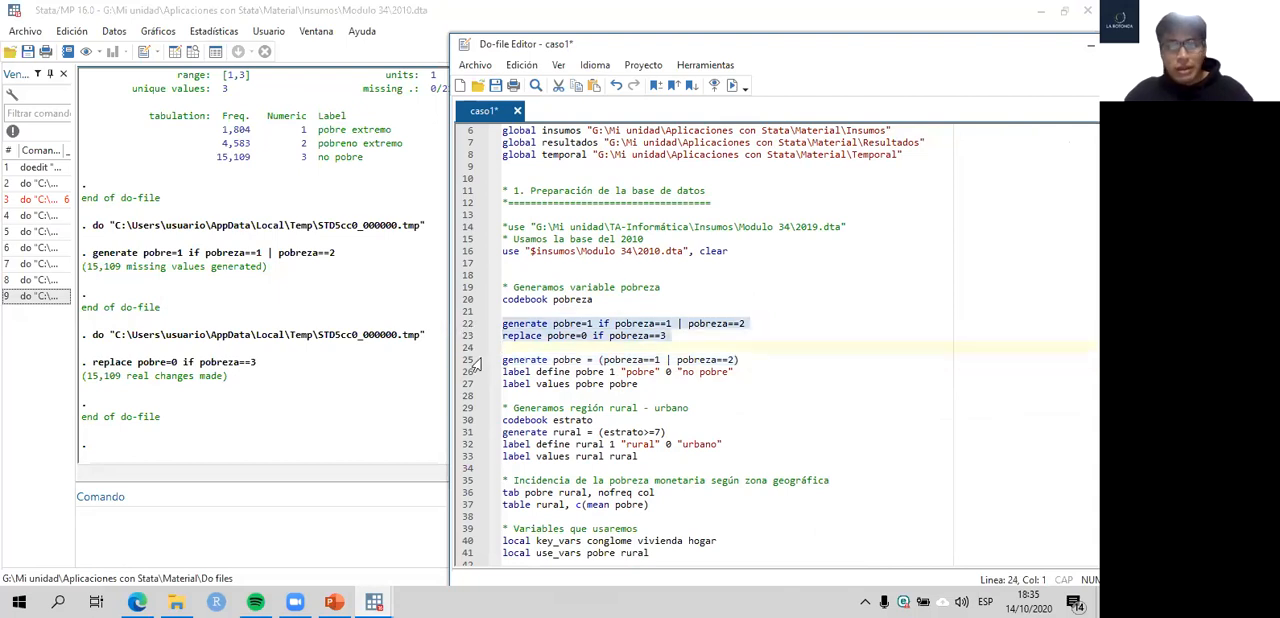
{"action": "left_click", "coordinate": [476, 364]}
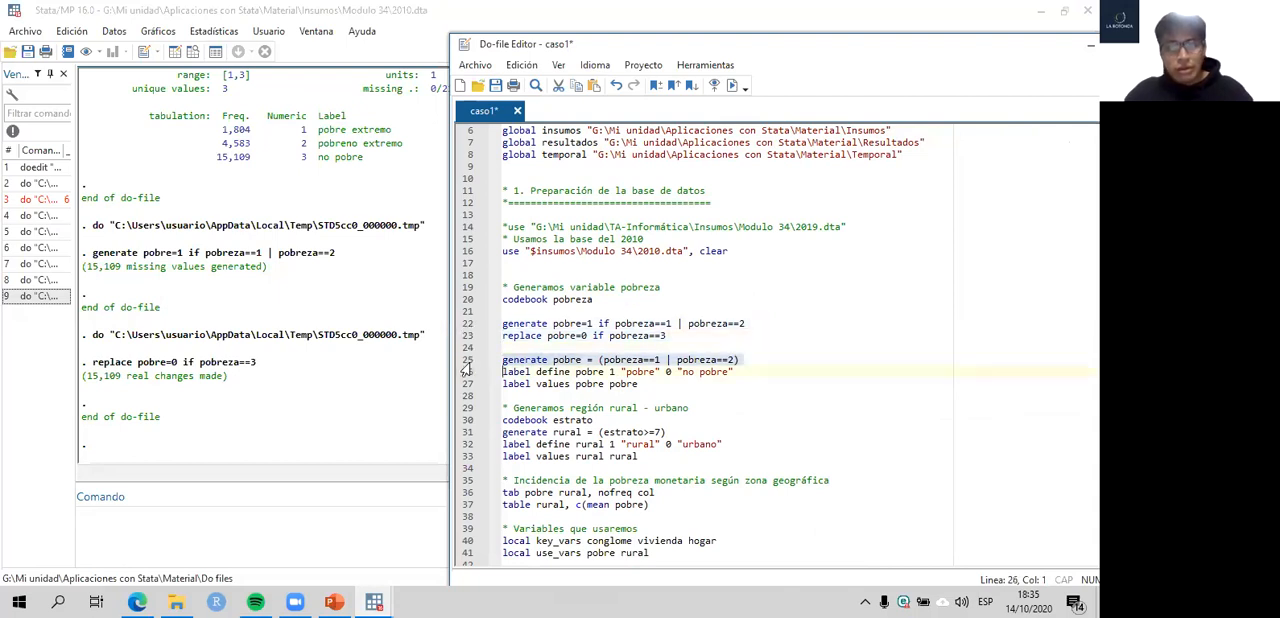
{"action": "left_click", "coordinate": [503, 324]}
{"action": "type", "text": "*"}
{"action": "left_click", "coordinate": [503, 336]}
{"action": "type", "text": "*"}
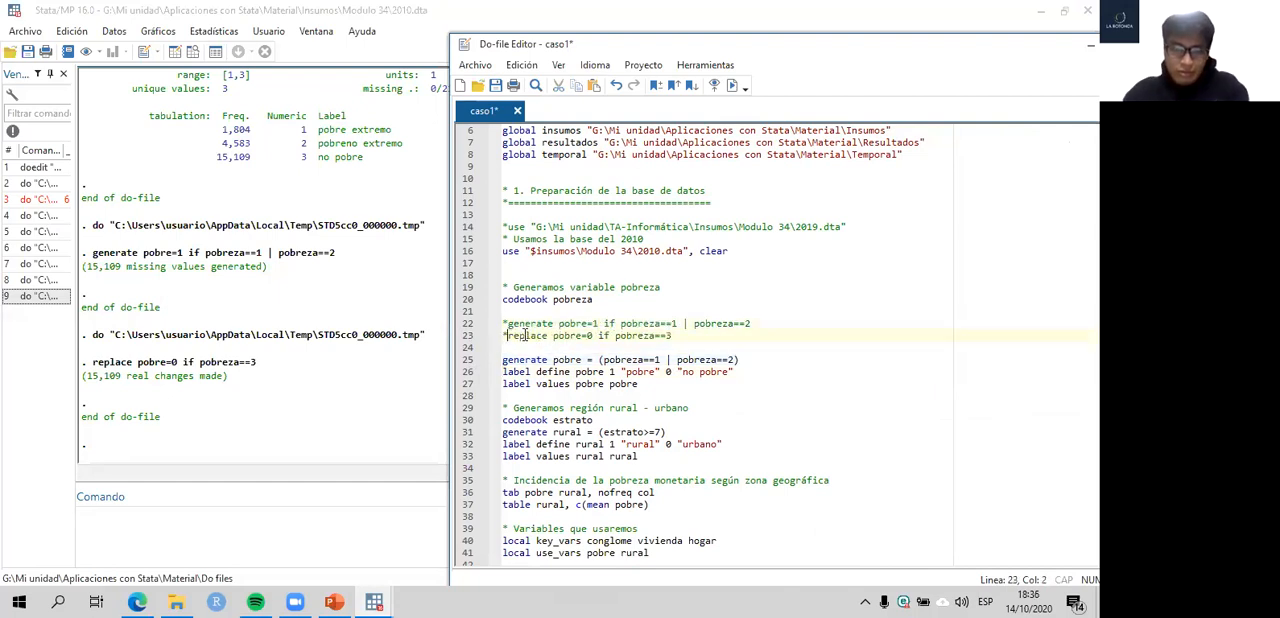
- Highlight the label define command on line 26 and run codebook pobre from the command line
{"action": "left_click", "coordinate": [466, 374]}
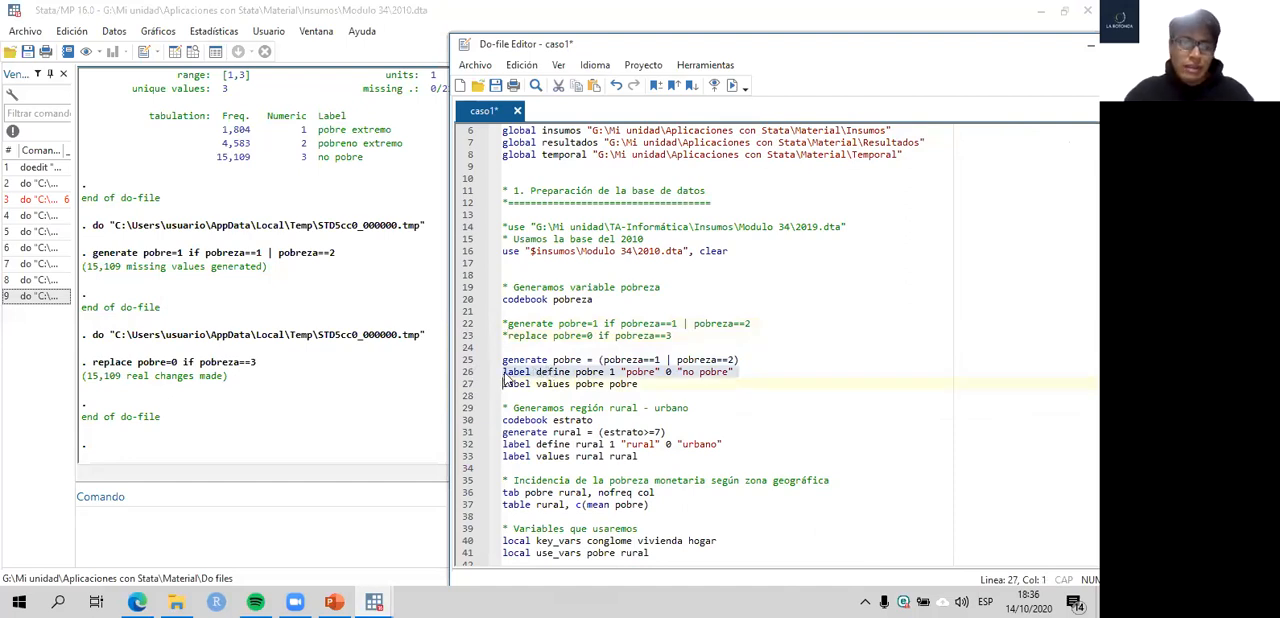
{"action": "left_click", "coordinate": [313, 539]}
{"action": "type", "text": "codebook po"}
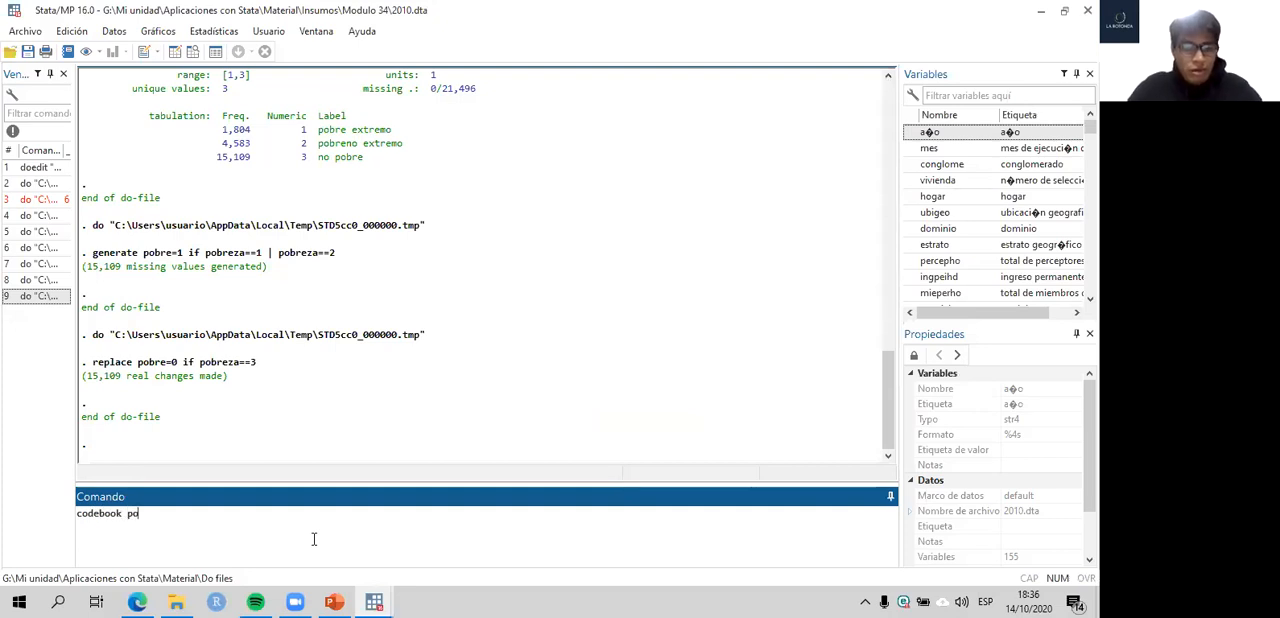
{"action": "type", "text": "bre"}
{"action": "key", "text": "Return"}
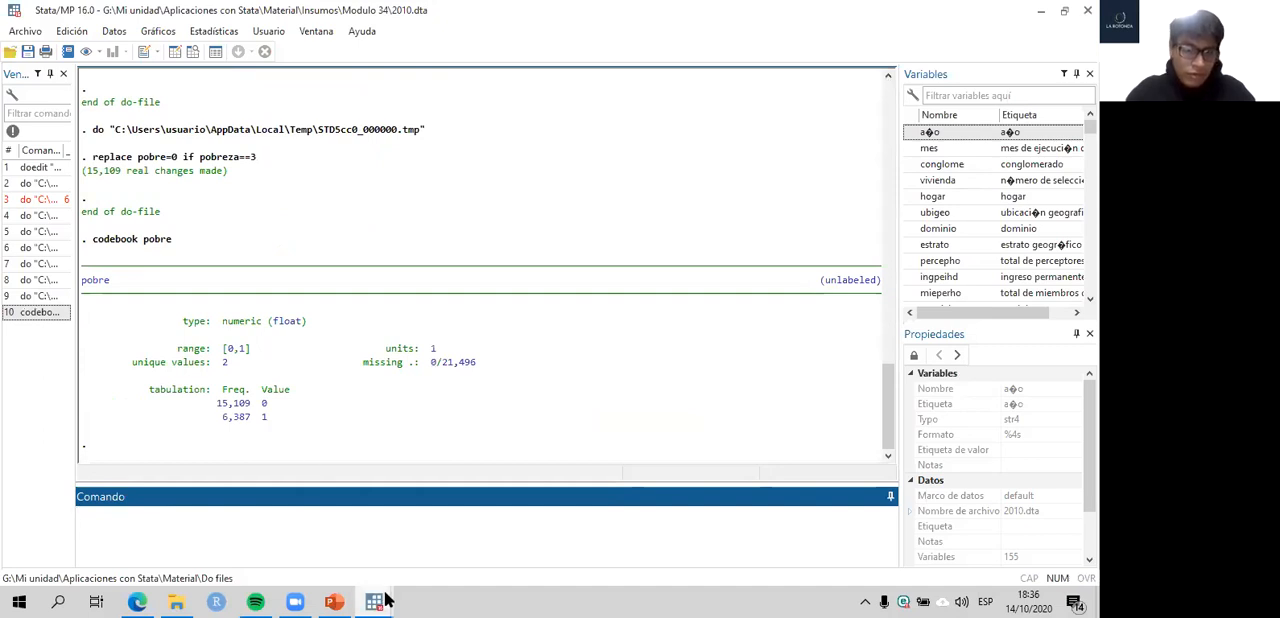
- Compare the codebook output of pobre with the category labels in the tabulation of pobreza
{"action": "mouse_move", "coordinate": [378, 600]}
{"action": "left_click", "coordinate": [460, 530]}
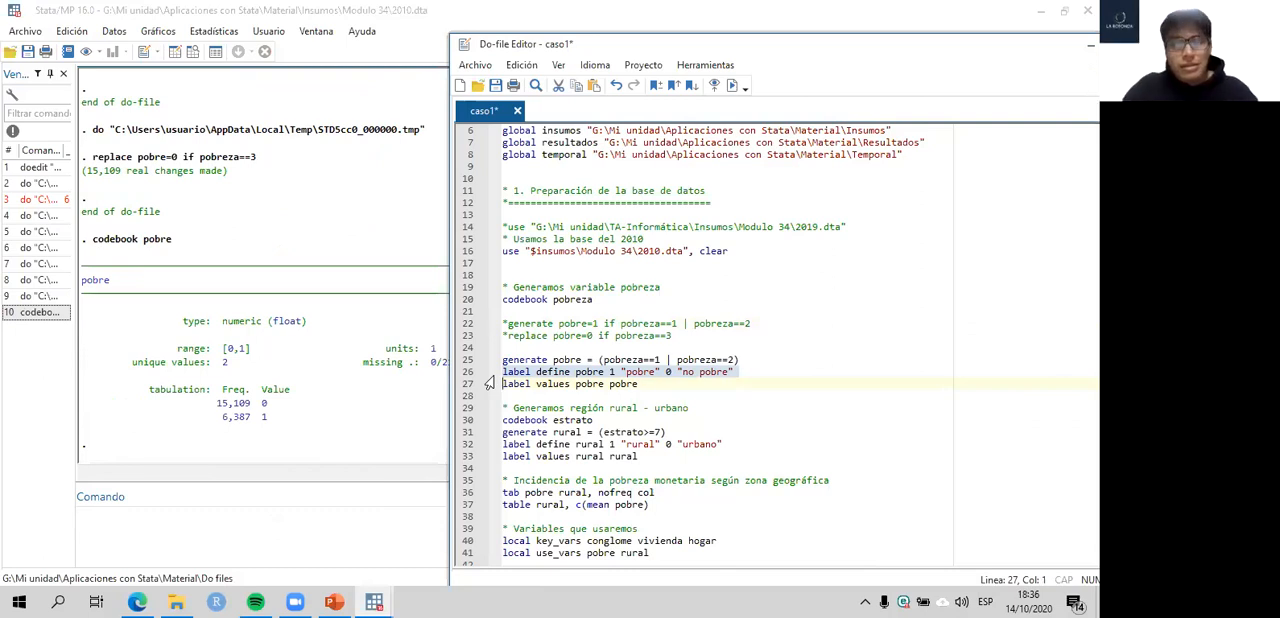
{"action": "left_click", "coordinate": [311, 428]}
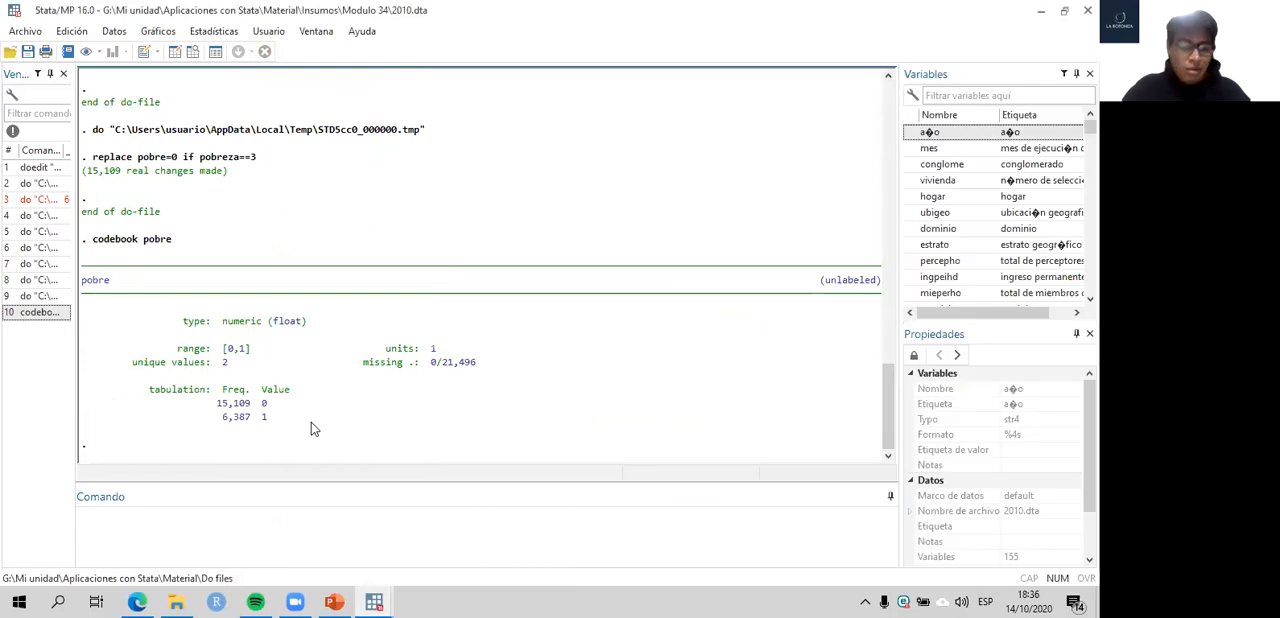
{"action": "scroll", "coordinate": [419, 327], "scroll_direction": "up", "scroll_amount": 13}
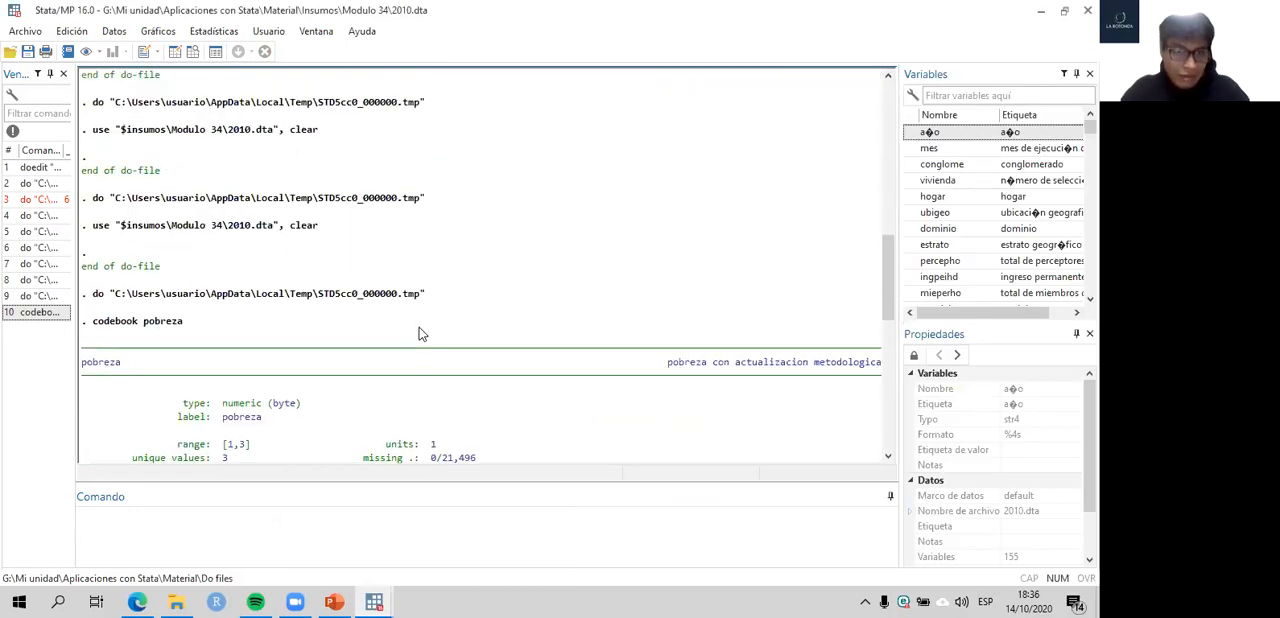
{"action": "scroll", "coordinate": [393, 322], "scroll_direction": "down", "scroll_amount": 5}
{"action": "left_click_drag", "start_coordinate": [320, 254], "coordinate": [391, 254]}
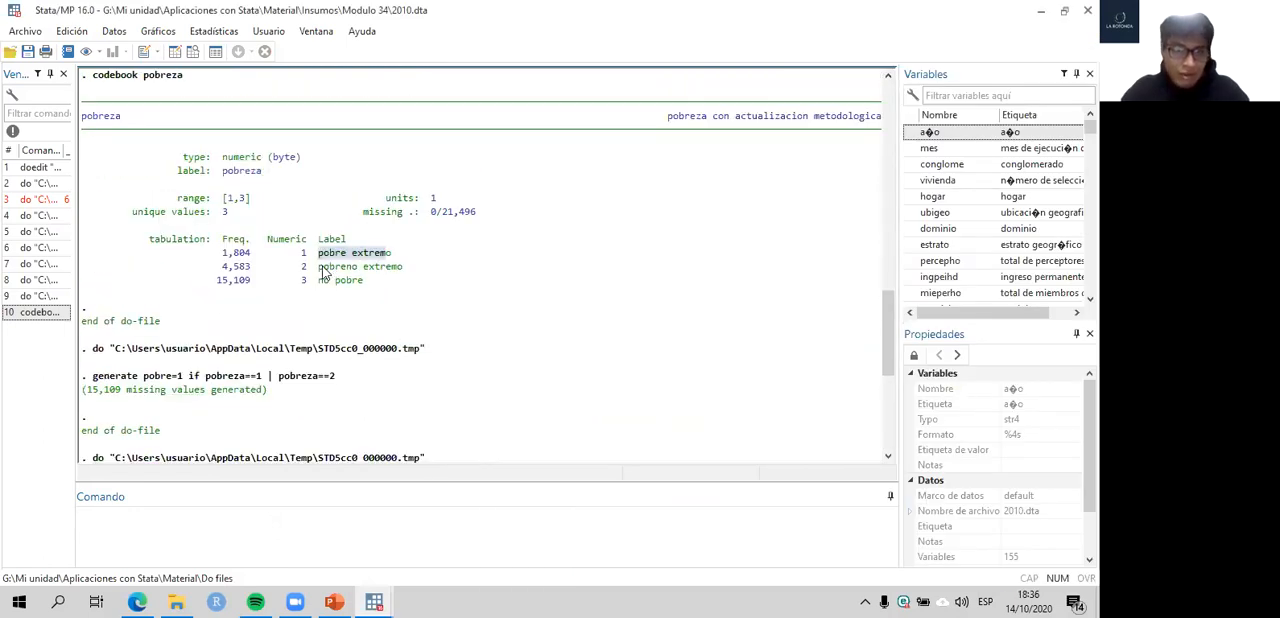
{"action": "left_click_drag", "start_coordinate": [319, 267], "coordinate": [368, 284]}
{"action": "left_click", "coordinate": [485, 279]}
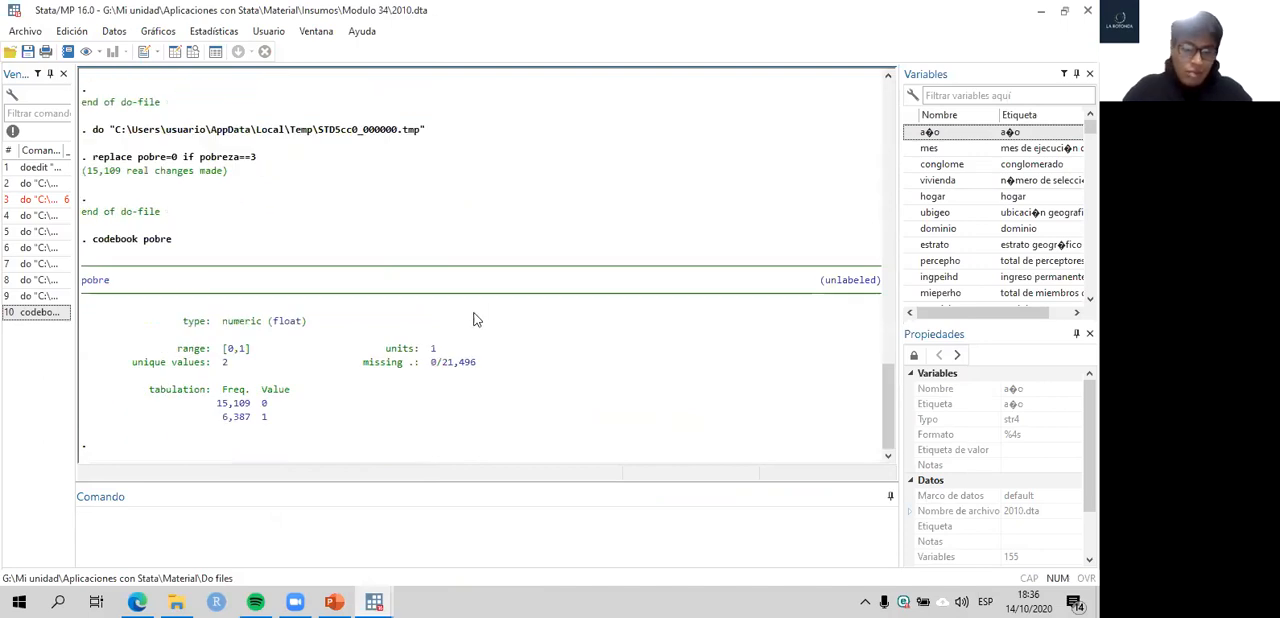
- Insert a blank line in the do-file between the generate pobre command on line 25 and the label commands
{"action": "left_click", "coordinate": [694, 518]}
{"action": "left_click", "coordinate": [748, 358]}
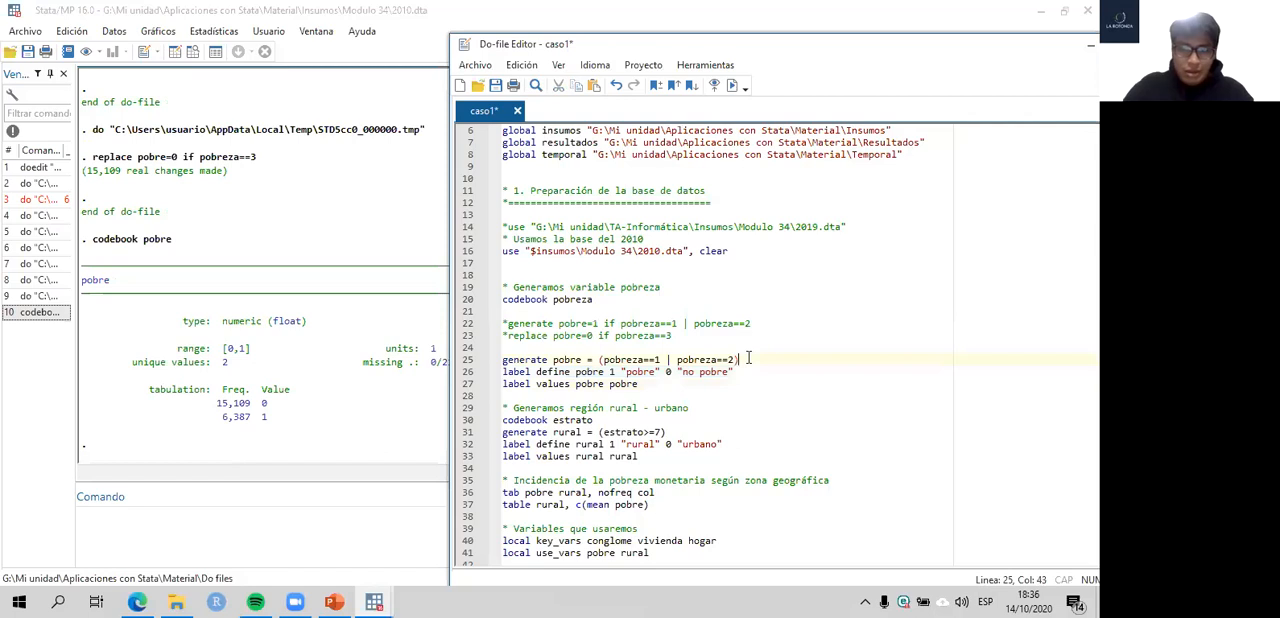
{"action": "key", "text": "Return"}
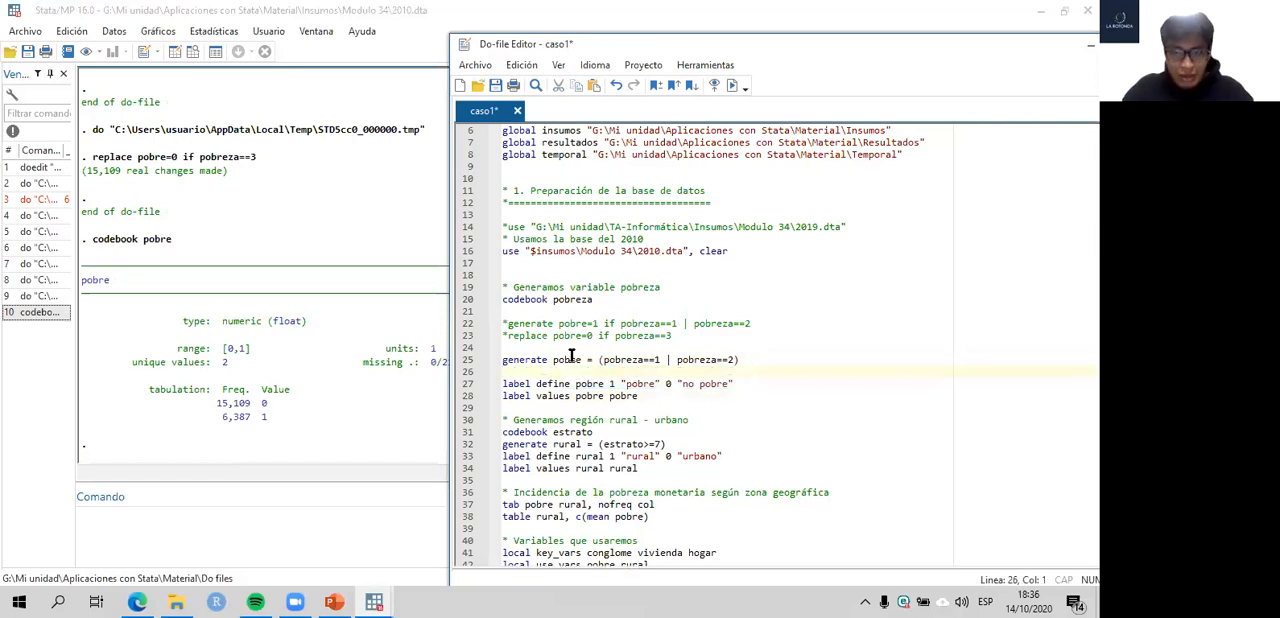
- Examine the label name and the 1 and 0 value texts in the label define command on line 27, and run that line
{"action": "scroll", "coordinate": [572, 355], "scroll_direction": "down", "scroll_amount": 2}
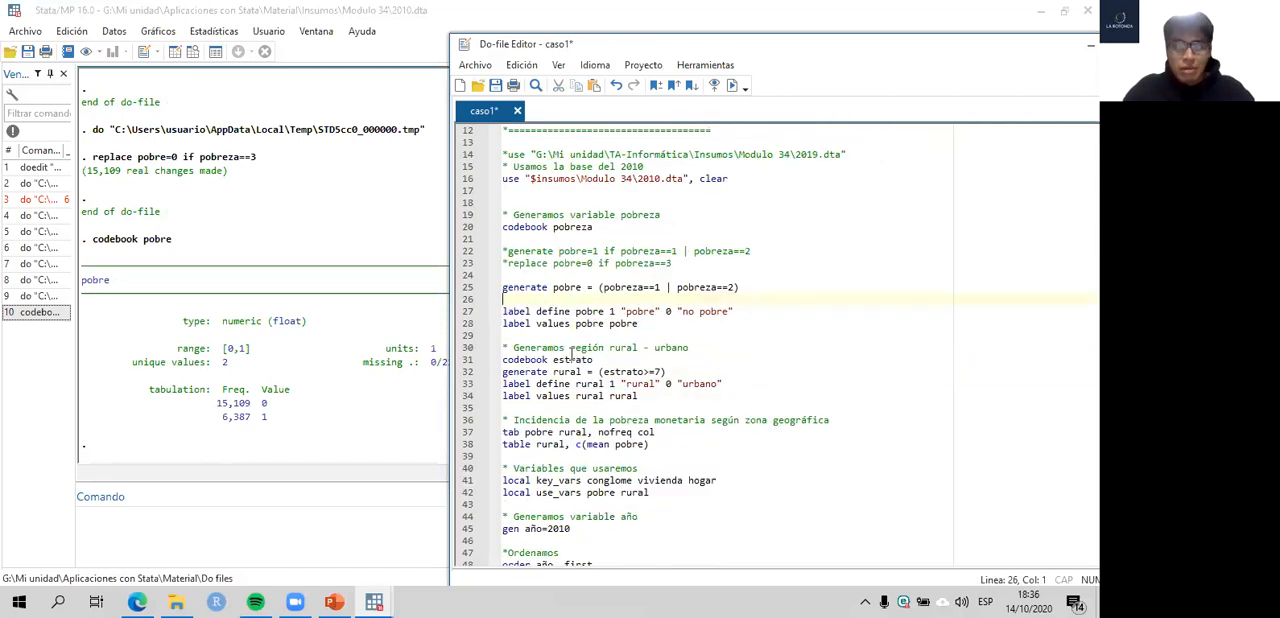
{"action": "key", "text": "Down"}
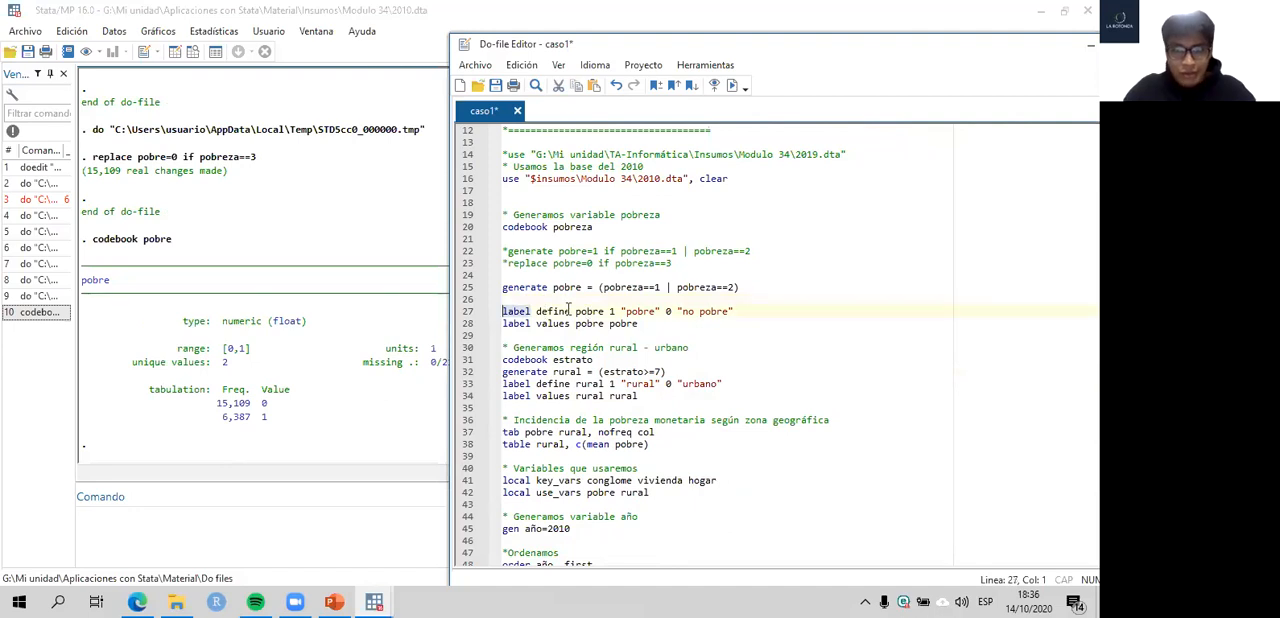
{"action": "double_click", "coordinate": [568, 311]}
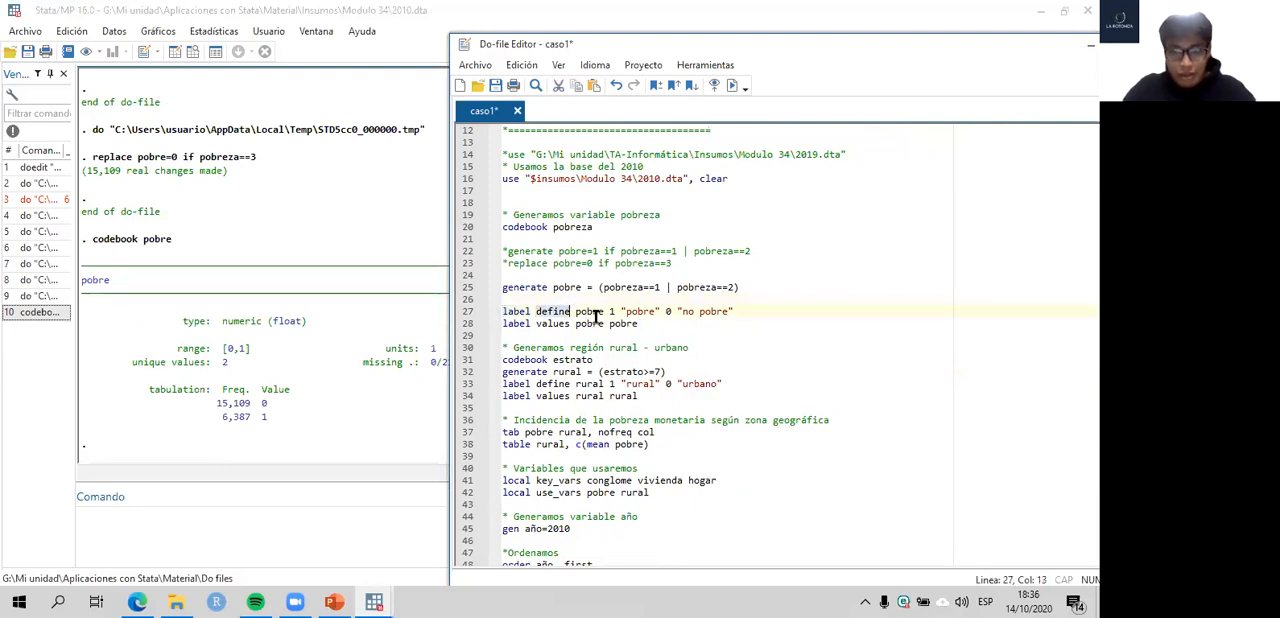
{"action": "double_click", "coordinate": [588, 311]}
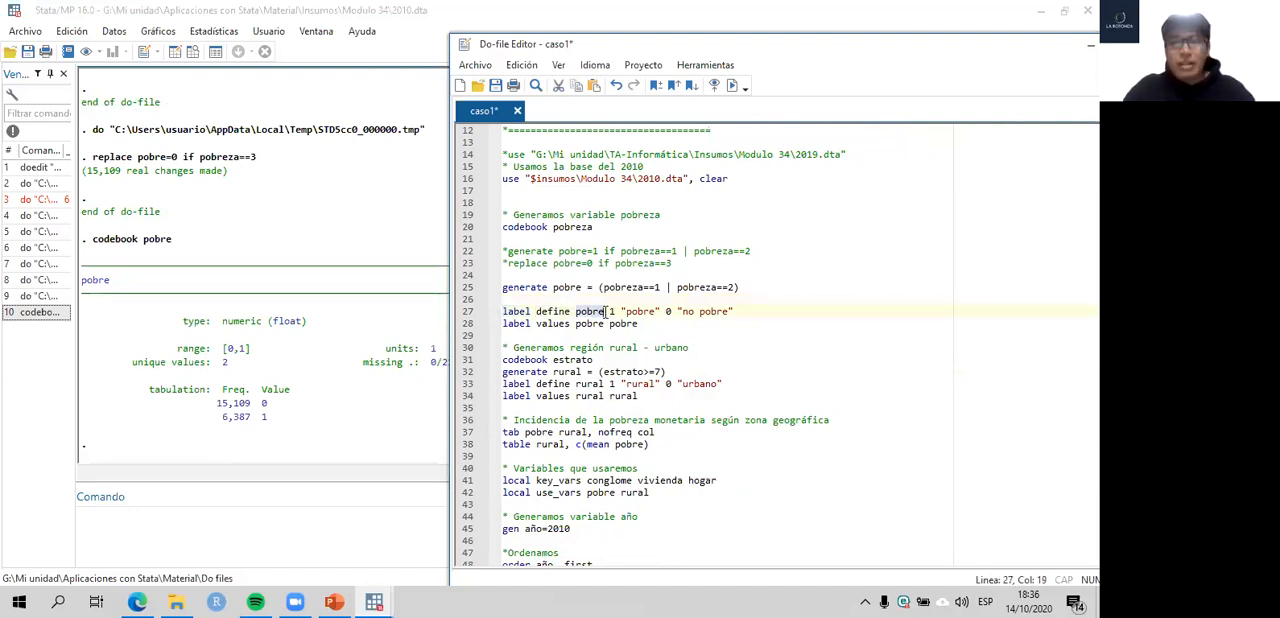
{"action": "left_click_drag", "start_coordinate": [604, 311], "coordinate": [578, 311]}
{"action": "left_click", "coordinate": [615, 311]}
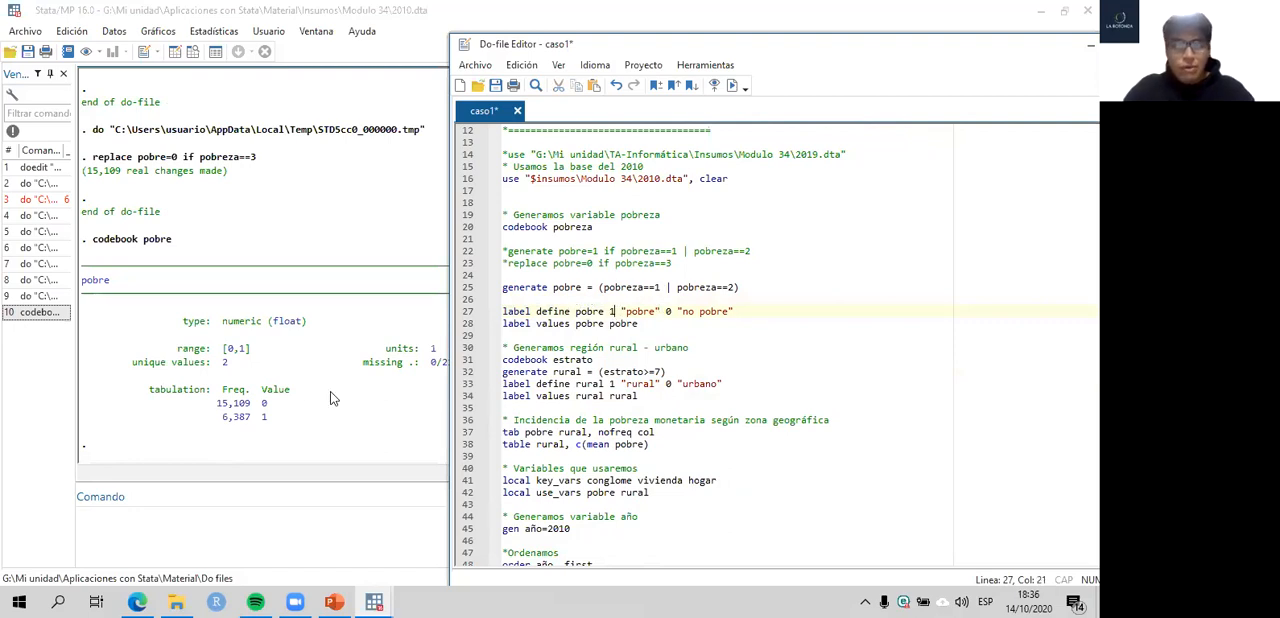
{"action": "left_click_drag", "start_coordinate": [623, 311], "coordinate": [659, 314]}
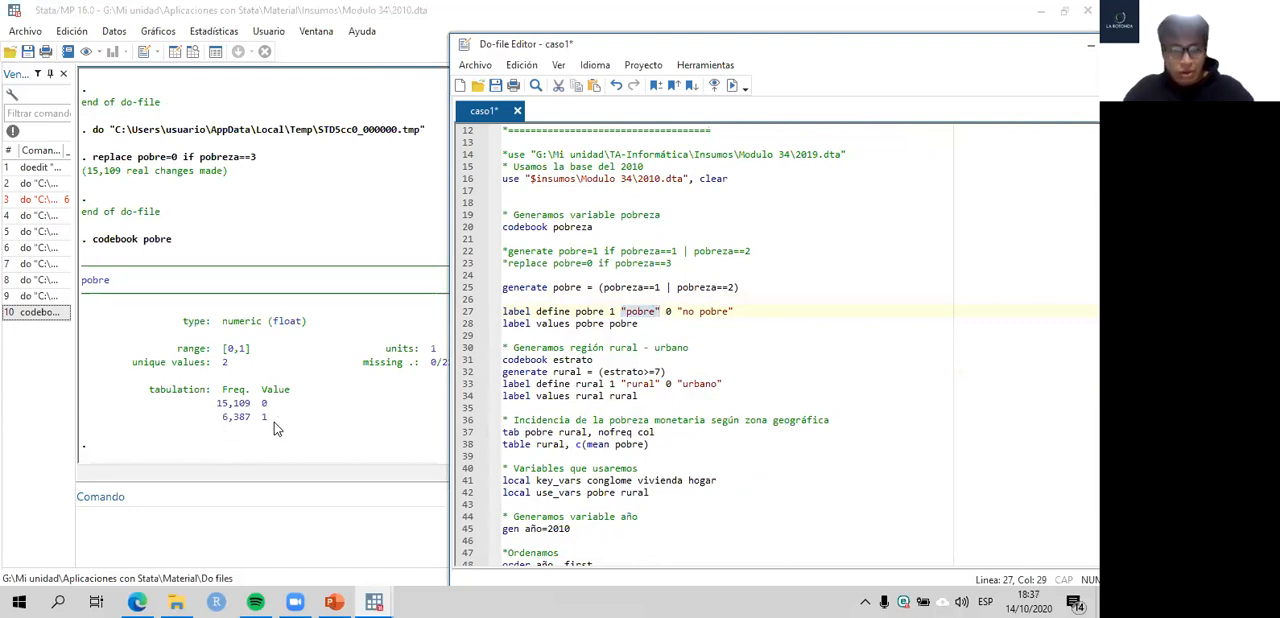
{"action": "left_click", "coordinate": [638, 311]}
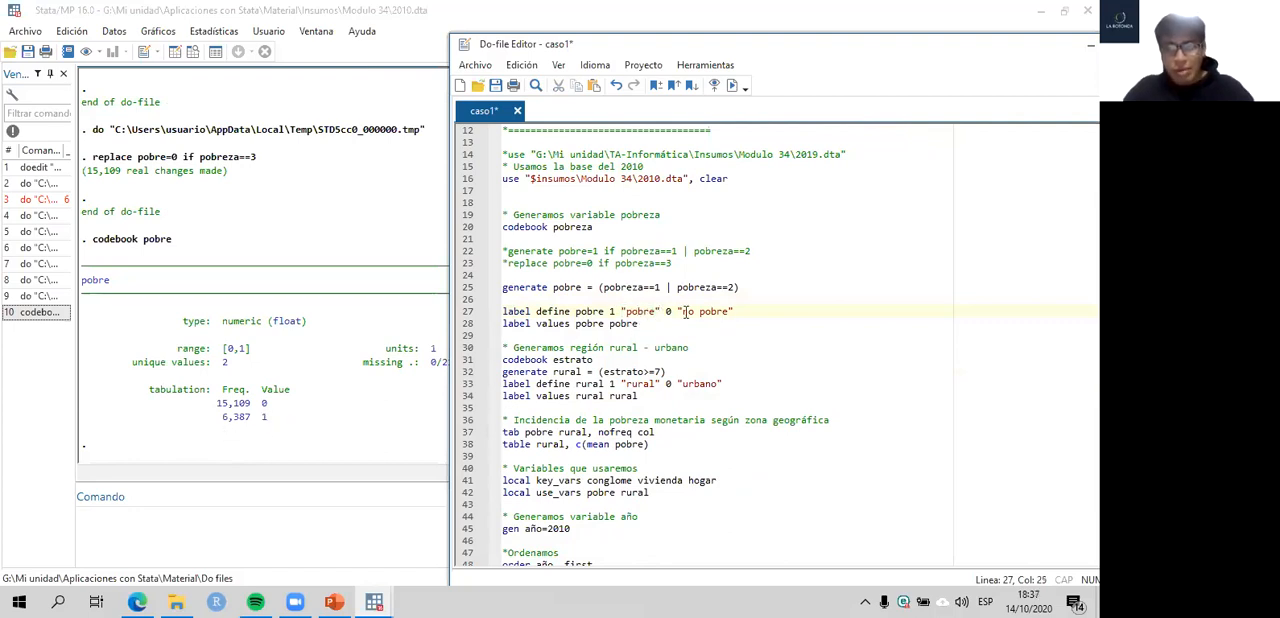
{"action": "left_click_drag", "start_coordinate": [679, 311], "coordinate": [734, 312]}
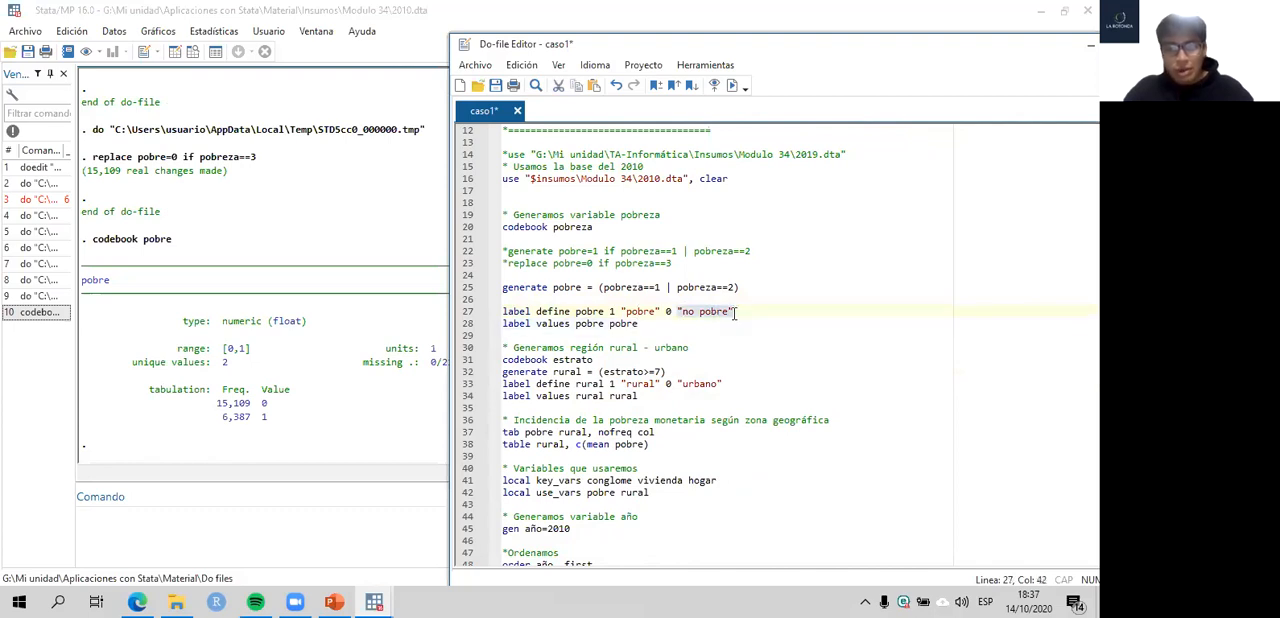
{"action": "left_click", "coordinate": [466, 313]}
{"action": "key", "text": "ctrl+d"}
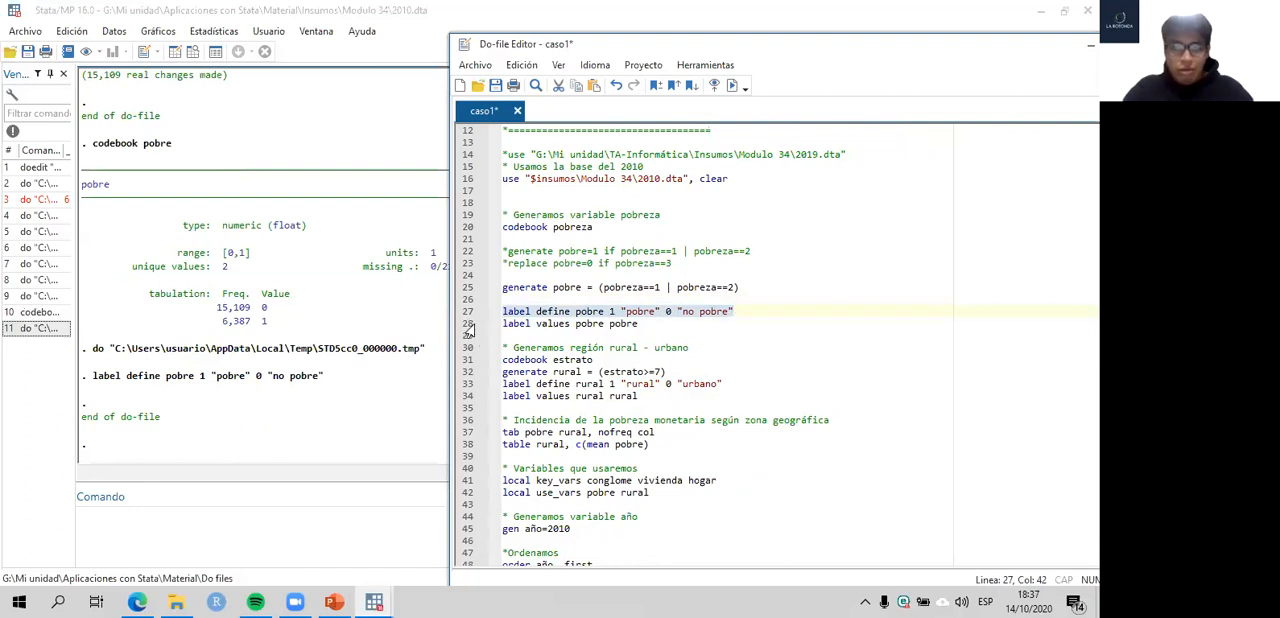
- Compare the label values command on line 28 with the variable name pobre in the codebook output
{"action": "left_click", "coordinate": [466, 324]}
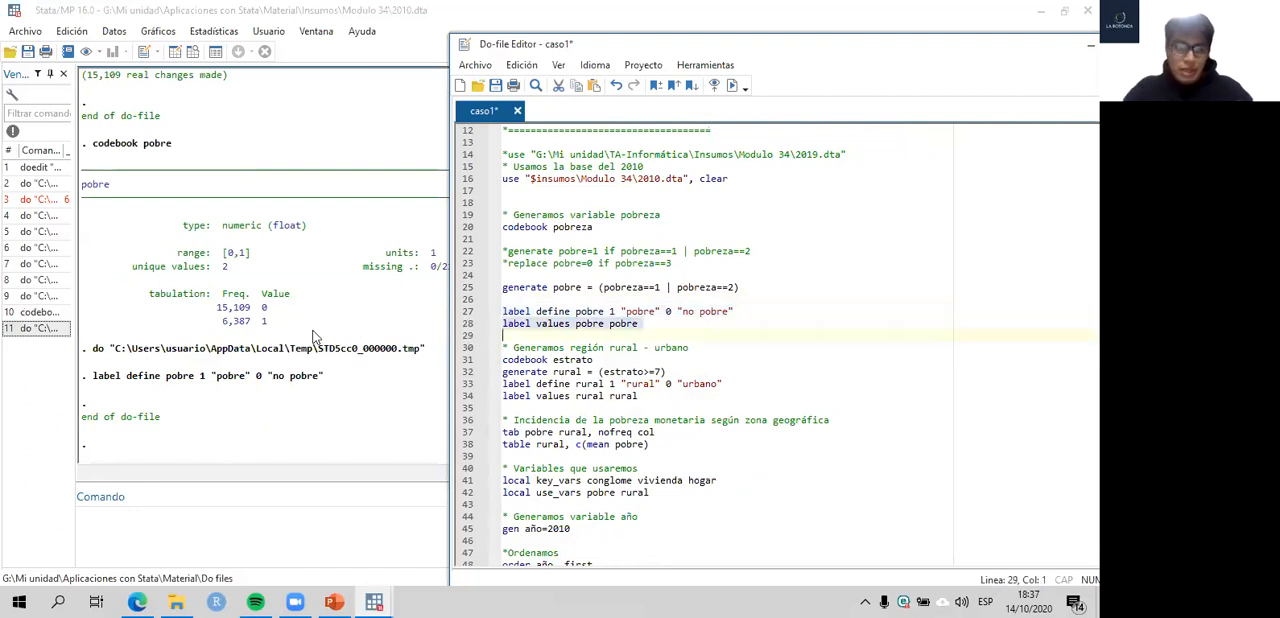
{"action": "left_click", "coordinate": [102, 185]}
{"action": "left_click_drag", "start_coordinate": [83, 185], "coordinate": [108, 184]}
{"action": "mouse_move", "coordinate": [376, 601]}
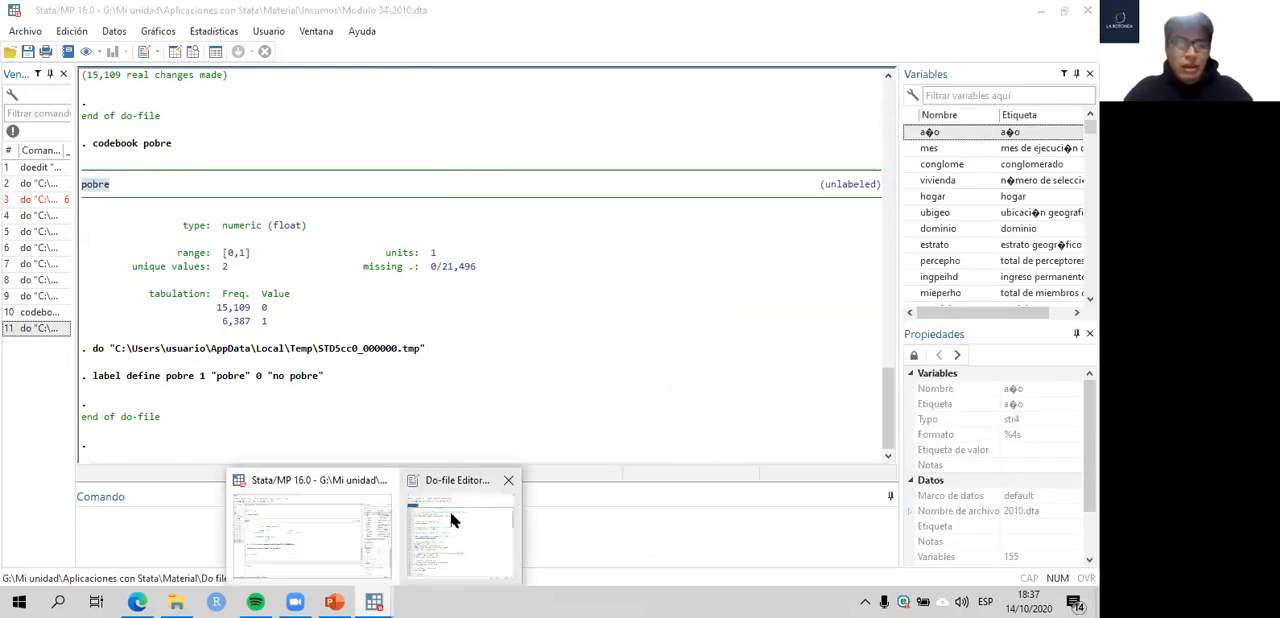
{"action": "left_click", "coordinate": [452, 515]}
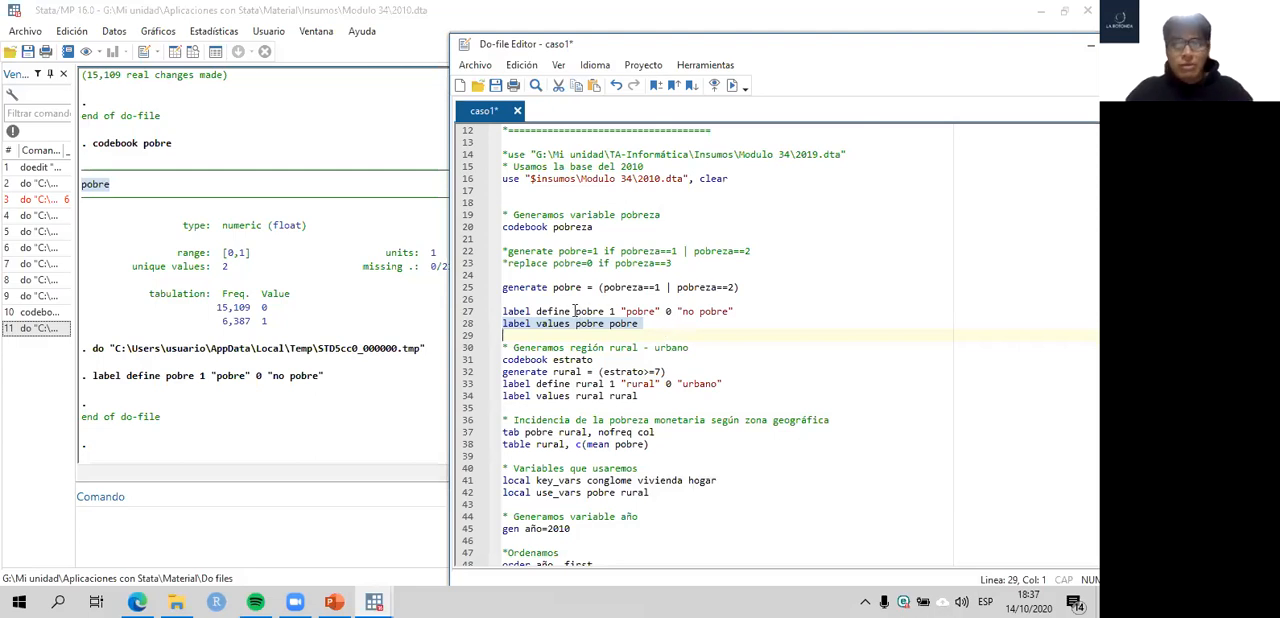
- Rename the value label to etiq_pobre in the label define and label values commands on lines 27 and 28
{"action": "left_click", "coordinate": [597, 302]}
{"action": "type", "text": "etiq_"}
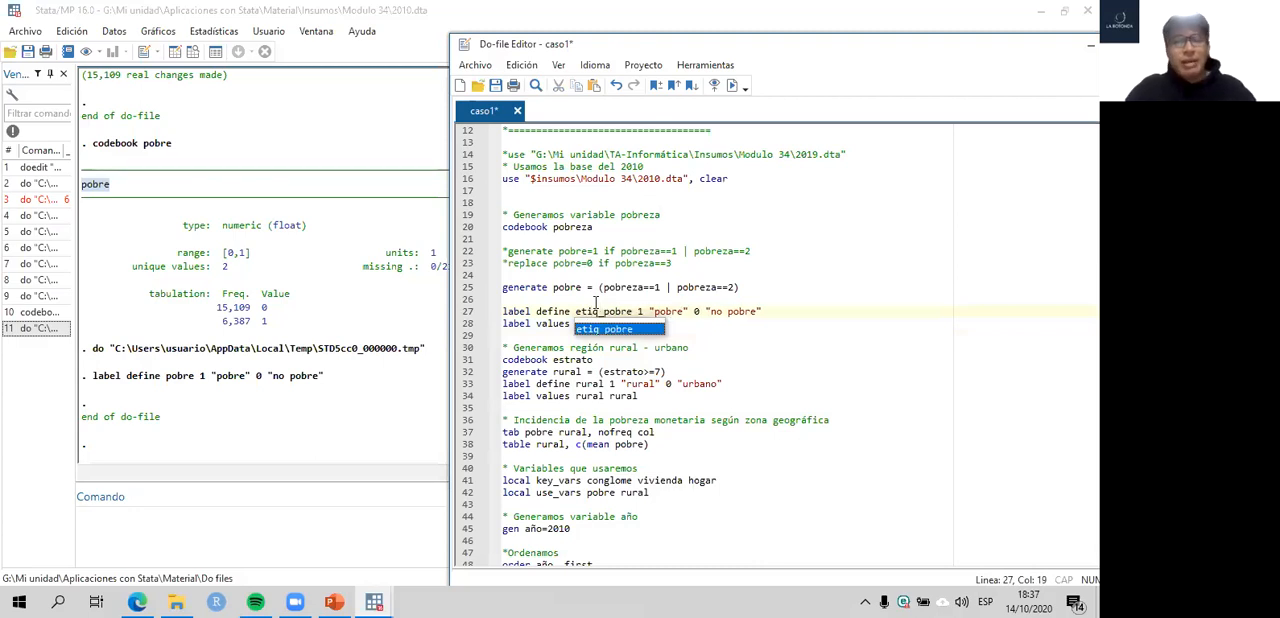
{"action": "left_click", "coordinate": [727, 287]}
{"action": "left_click", "coordinate": [609, 323]}
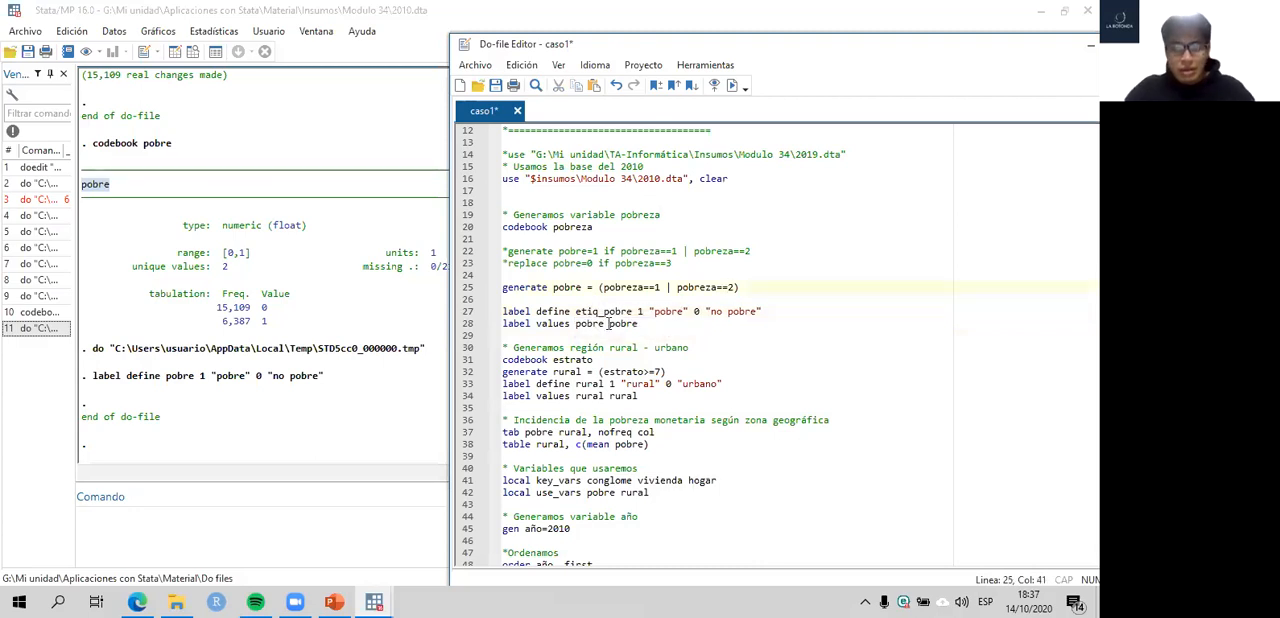
{"action": "type", "text": "etiq_"}
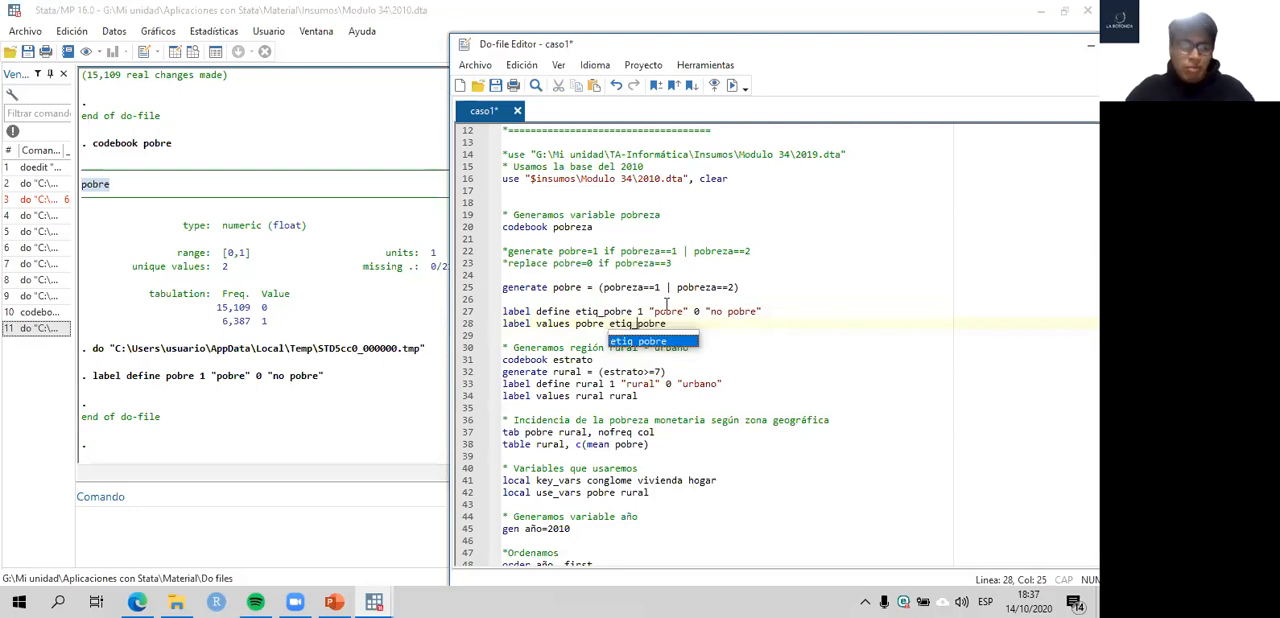
- Remove the etiq_ prefix from the value label's name on lines 27 and 28, restoring pobre
{"action": "left_click", "coordinate": [604, 313]}
{"action": "left_click", "coordinate": [574, 311], "text": "shift"}
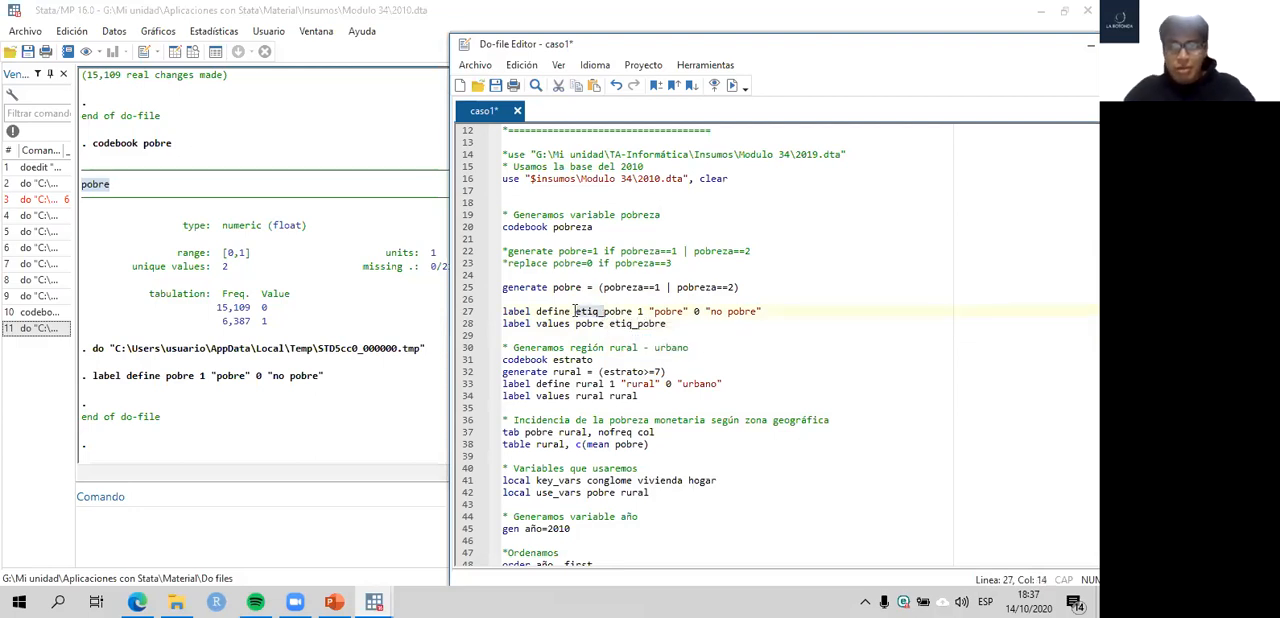
{"action": "key", "text": "Delete"}
{"action": "left_click", "coordinate": [638, 323]}
{"action": "key", "text": "BackSpace"}
{"action": "key", "text": "BackSpace"}
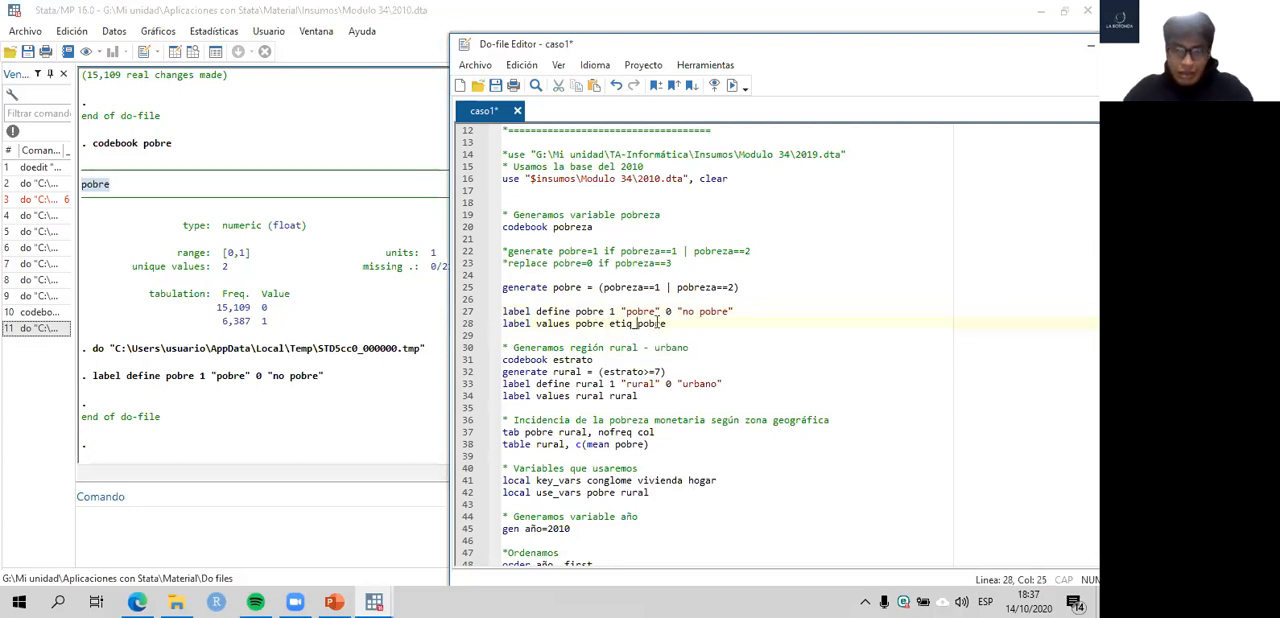
{"action": "key", "text": "BackSpace"}
{"action": "key", "text": "BackSpace"}
{"action": "key", "text": "BackSpace"}
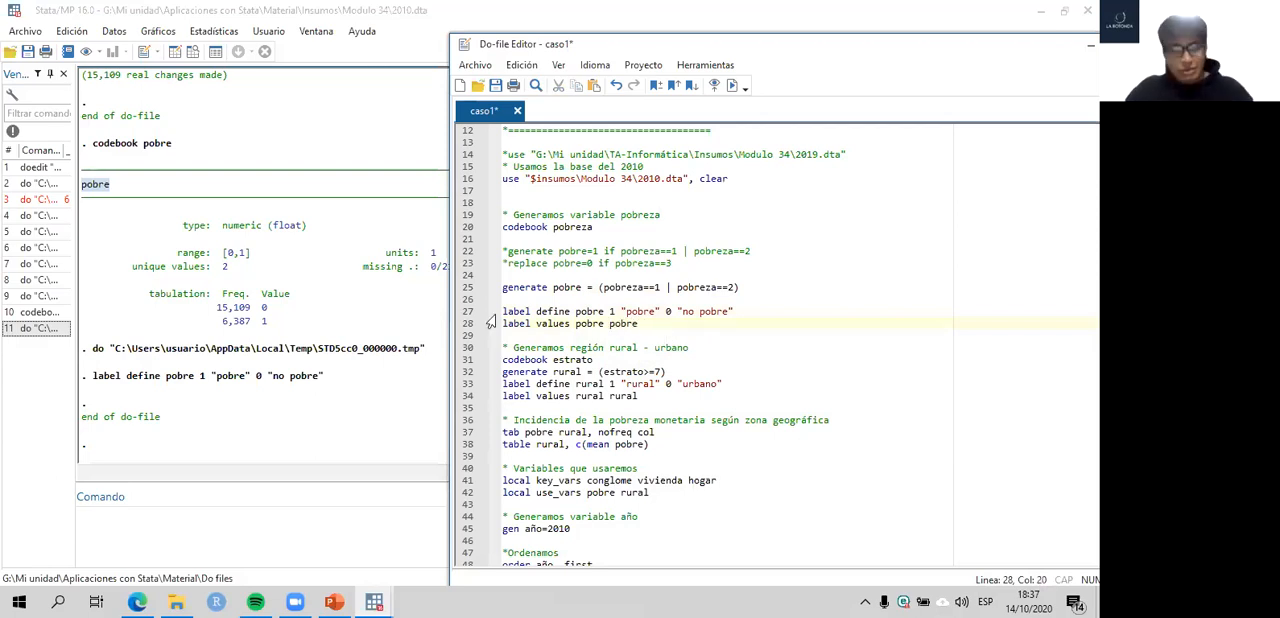
- Save the do-file and run the label values pobre pobre command on line 28
{"action": "key", "text": "ctrl+s"}
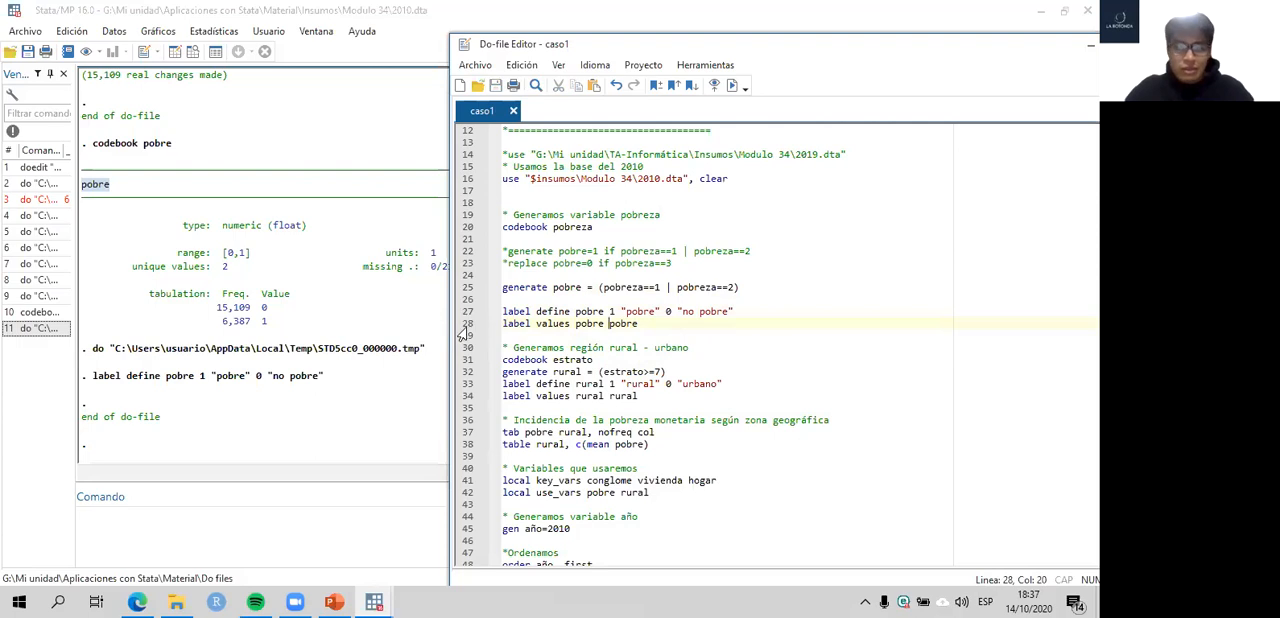
{"action": "left_click", "coordinate": [467, 327]}
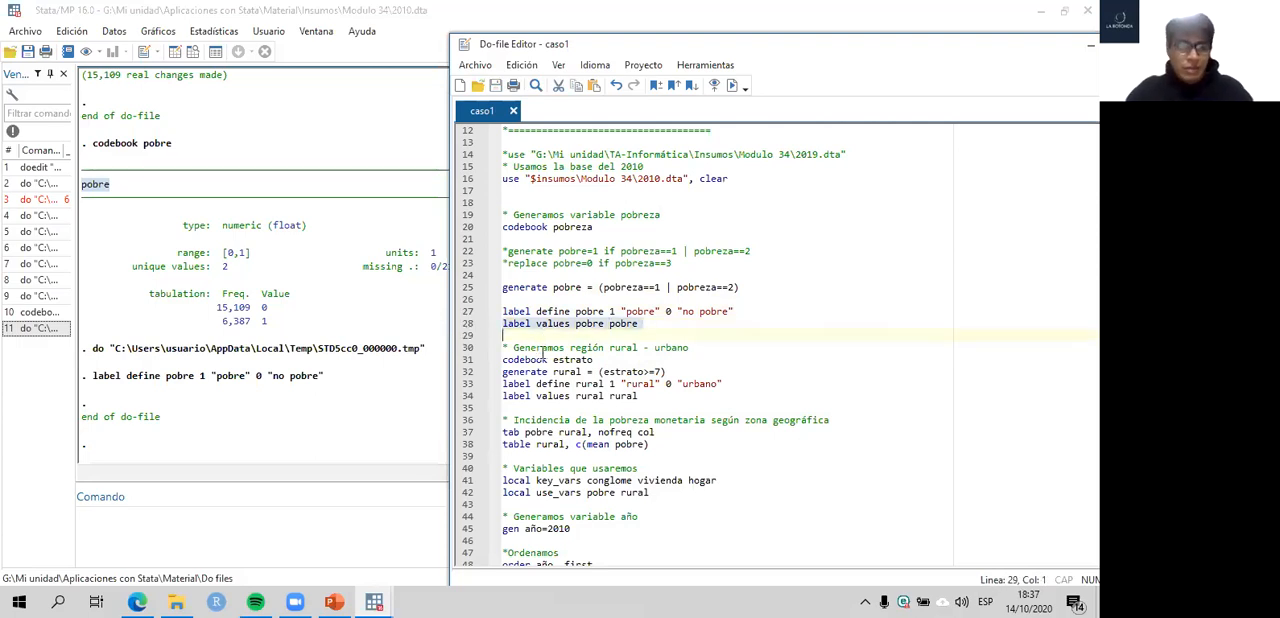
{"action": "key", "text": "ctrl+d"}
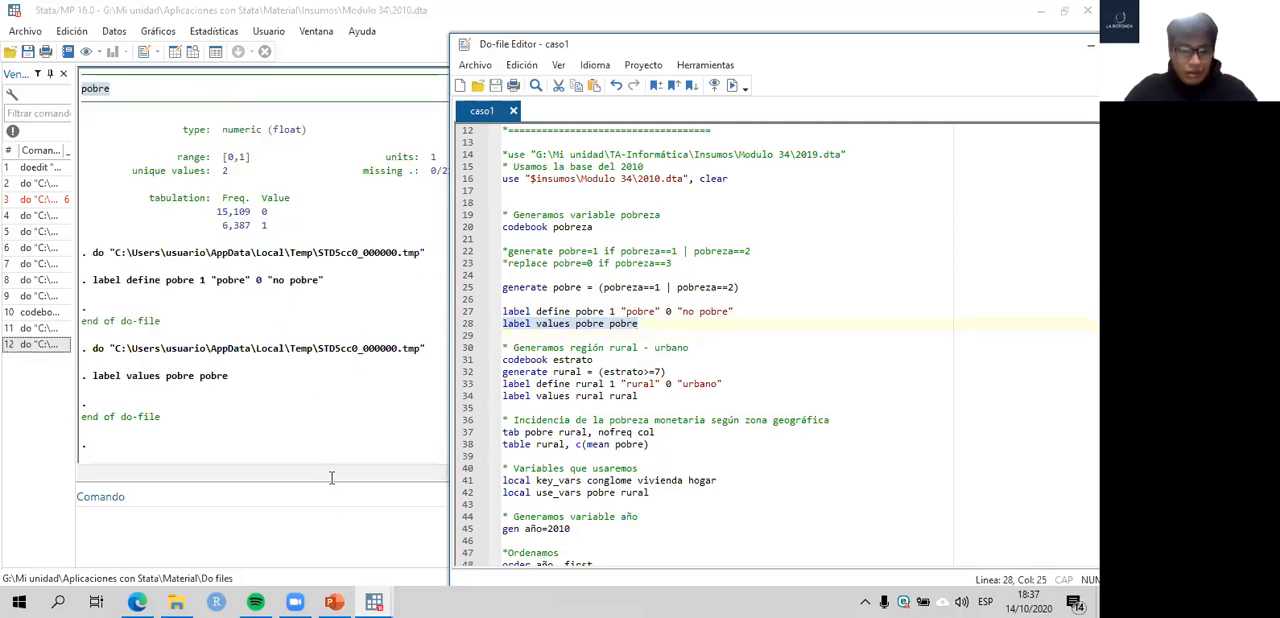
- Run codebook pobre from the command line and examine the labels assigned to values 0 and 1
{"action": "left_click", "coordinate": [344, 519]}
{"action": "type", "text": "code"}
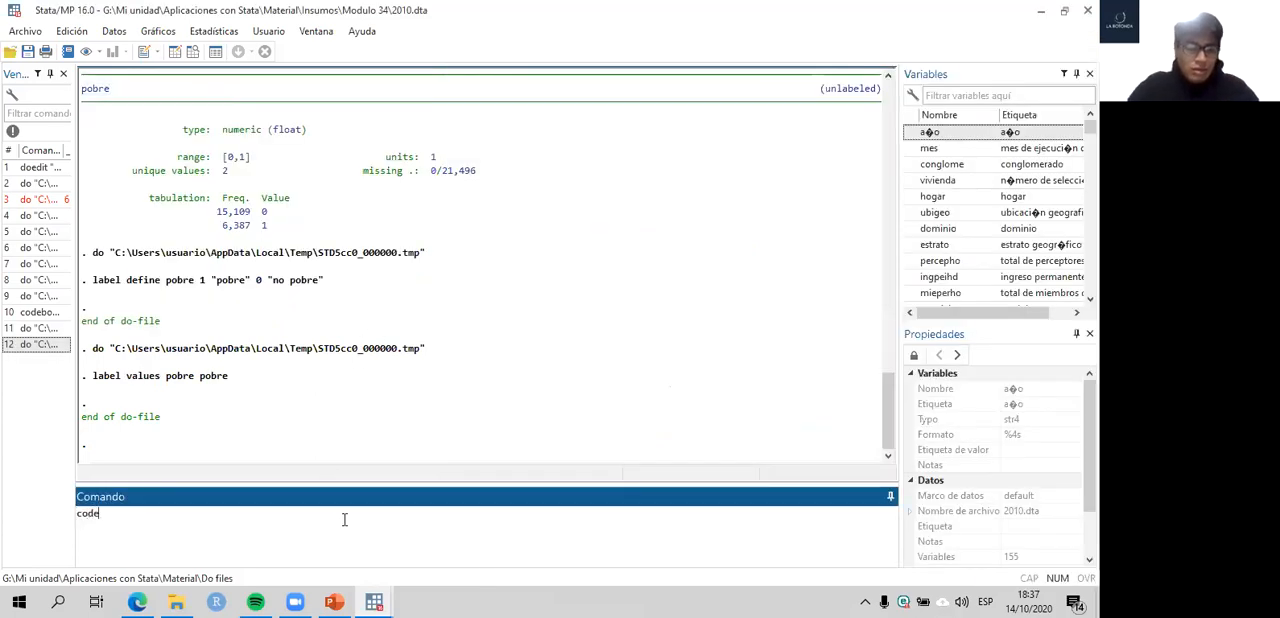
{"action": "type", "text": "book"}
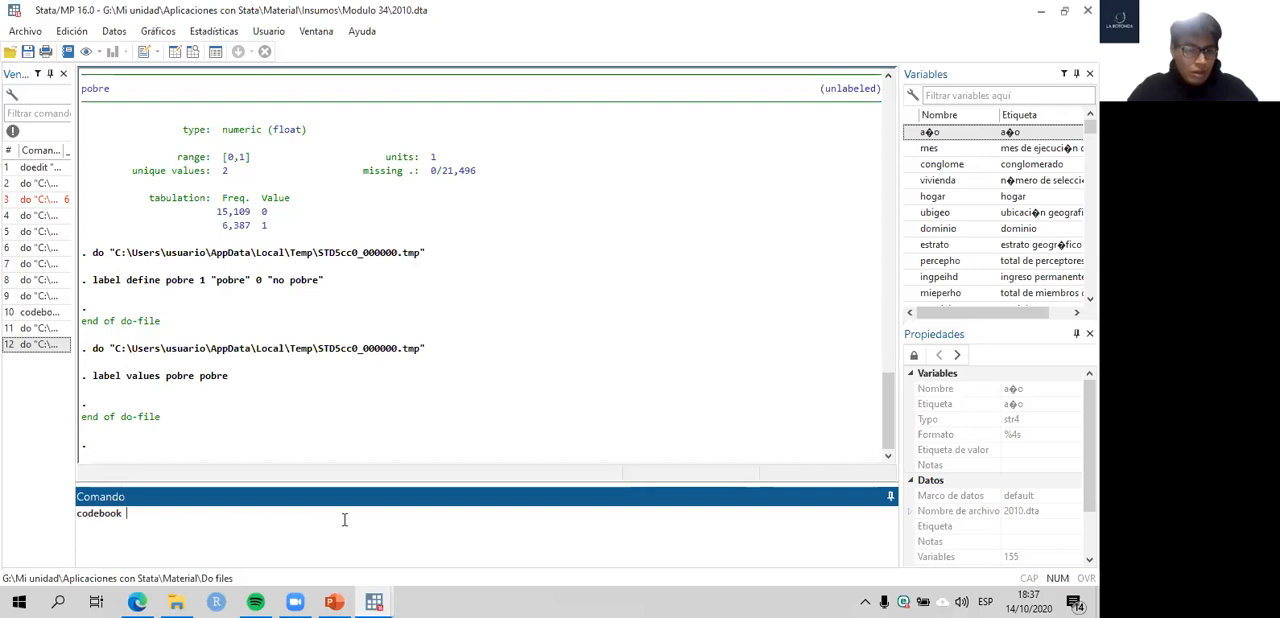
{"action": "type", "text": " pobre"}
{"action": "key", "text": "Return"}
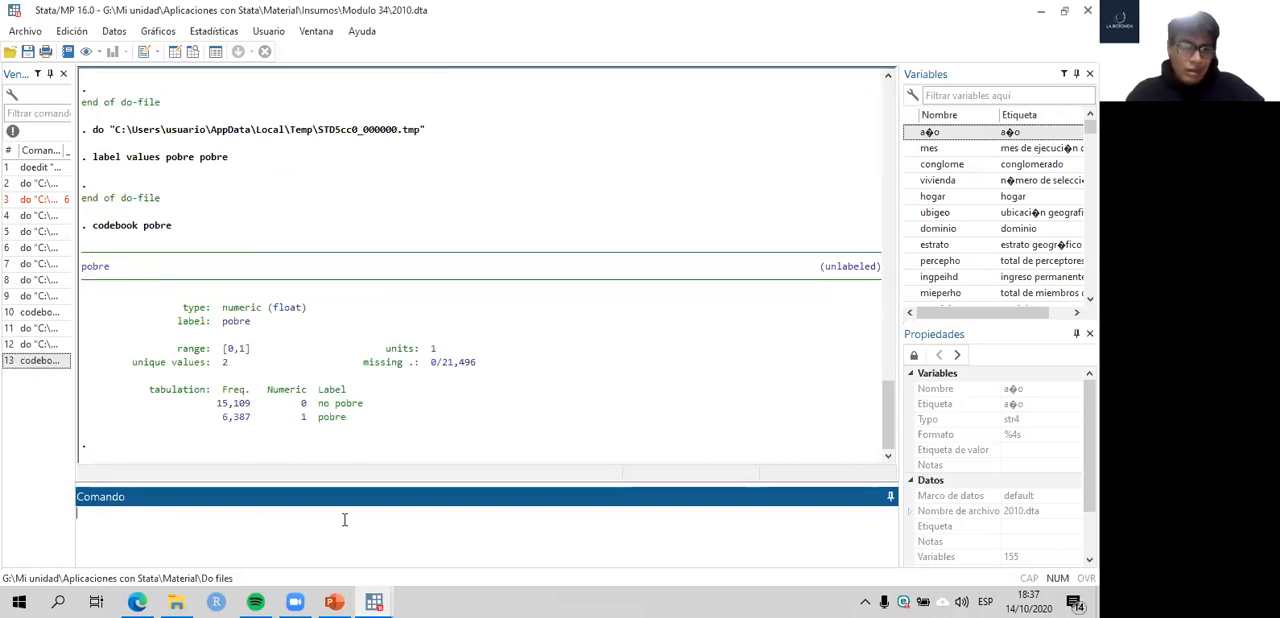
{"action": "left_click", "coordinate": [336, 420]}
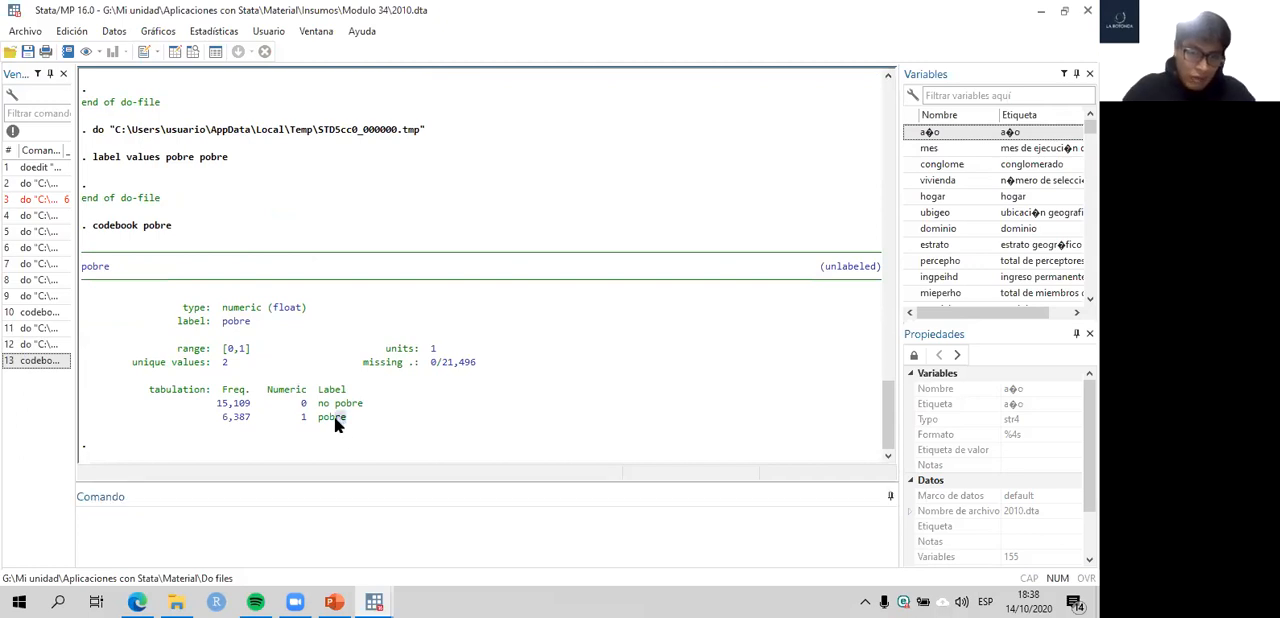
{"action": "left_click_drag", "start_coordinate": [366, 405], "coordinate": [327, 408]}
{"action": "double_click", "coordinate": [332, 417]}
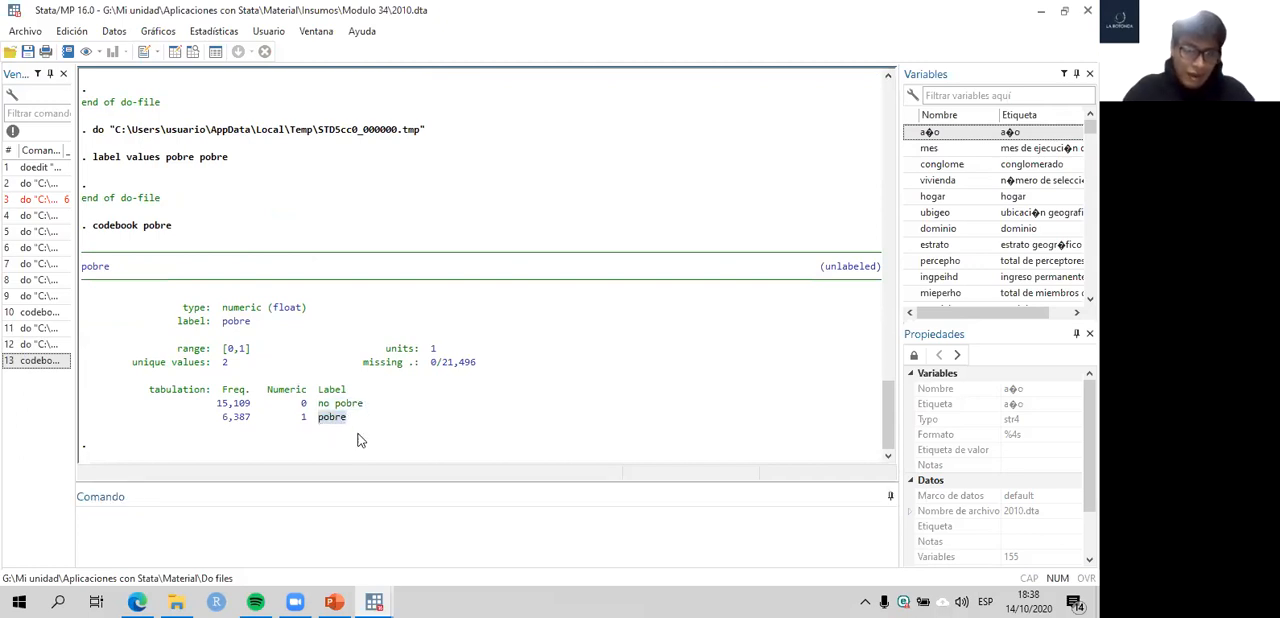
- Run the codebook estrato command on line 31 of the do-file
{"action": "mouse_move", "coordinate": [374, 601]}
{"action": "left_click", "coordinate": [423, 535]}
{"action": "scroll", "coordinate": [748, 357], "scroll_direction": "down", "scroll_amount": 1}
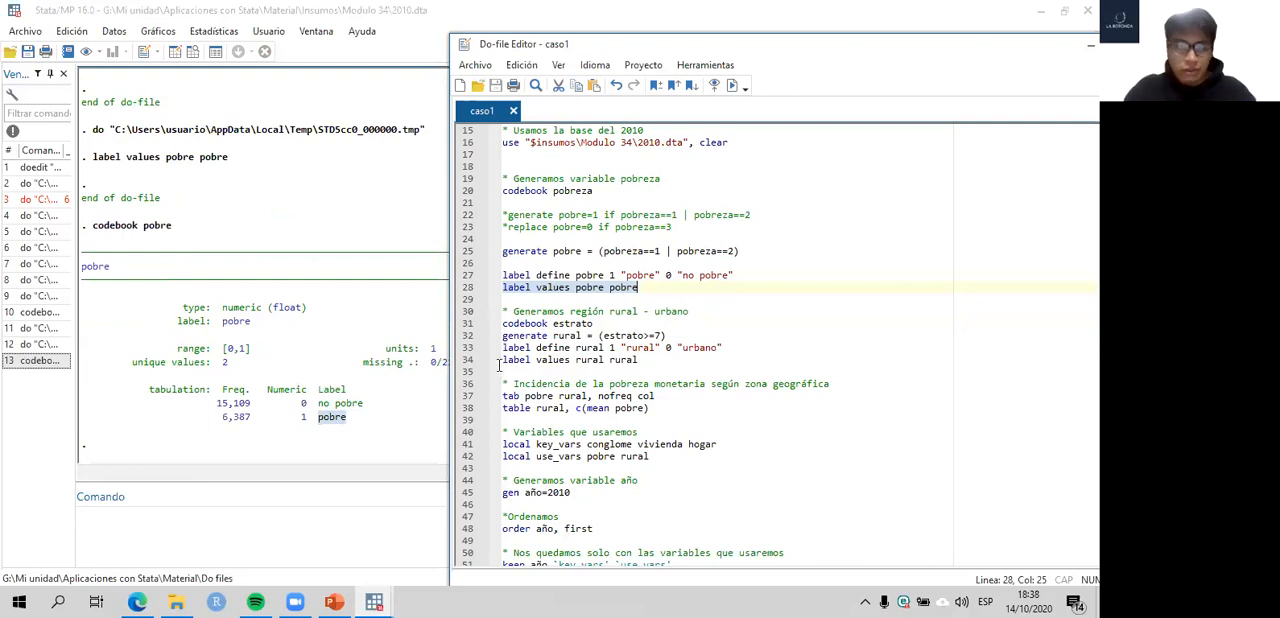
{"action": "left_click", "coordinate": [478, 324]}
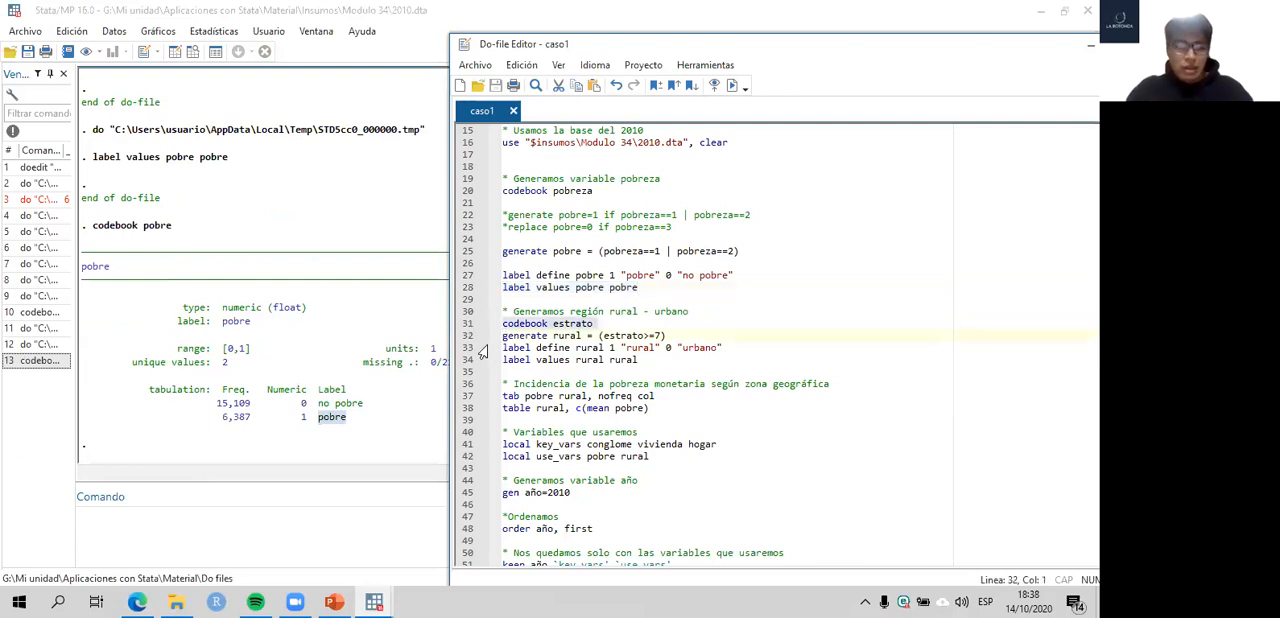
{"action": "key", "text": "ctrl+d"}
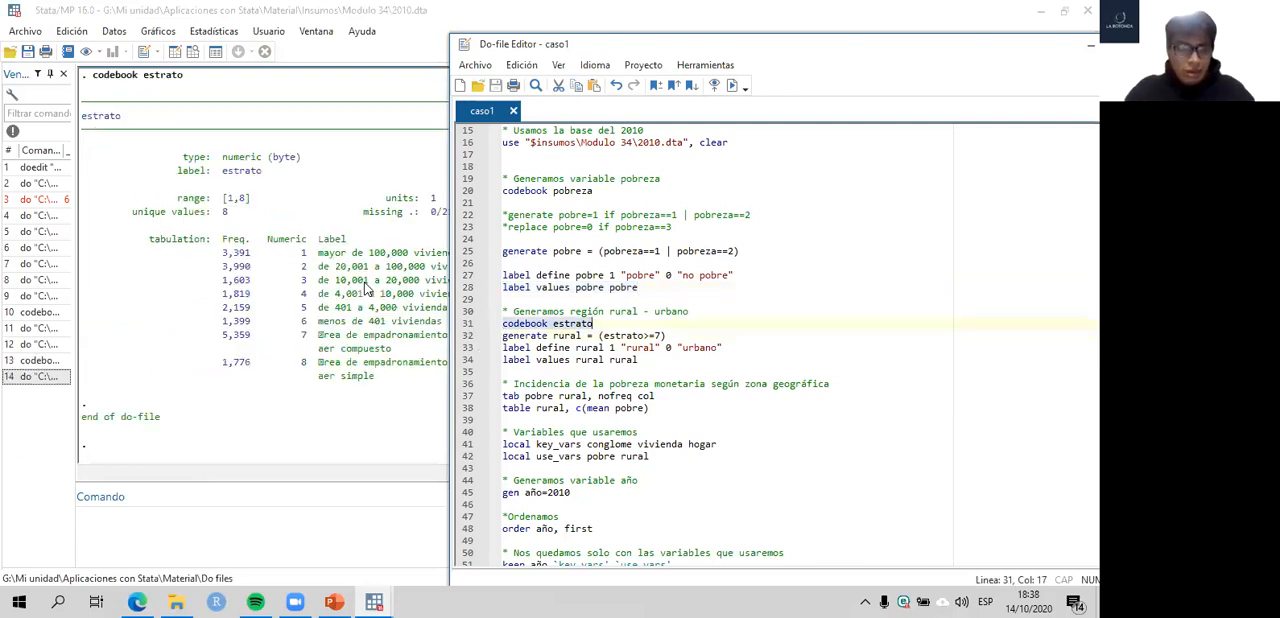
- Examine estrato's description and compare categories 1 to 6 with categories 7 and 8, and return to the do-file's rural-urban commands
{"action": "left_click", "coordinate": [441, 260]}
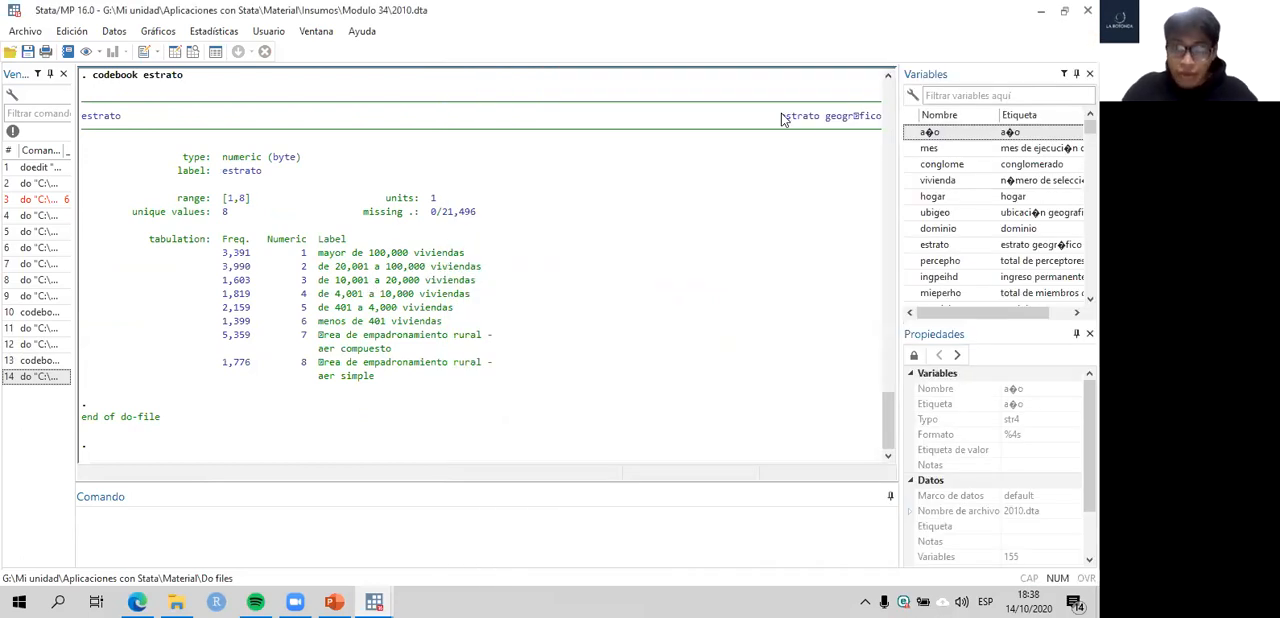
{"action": "left_click_drag", "start_coordinate": [875, 117], "coordinate": [780, 116]}
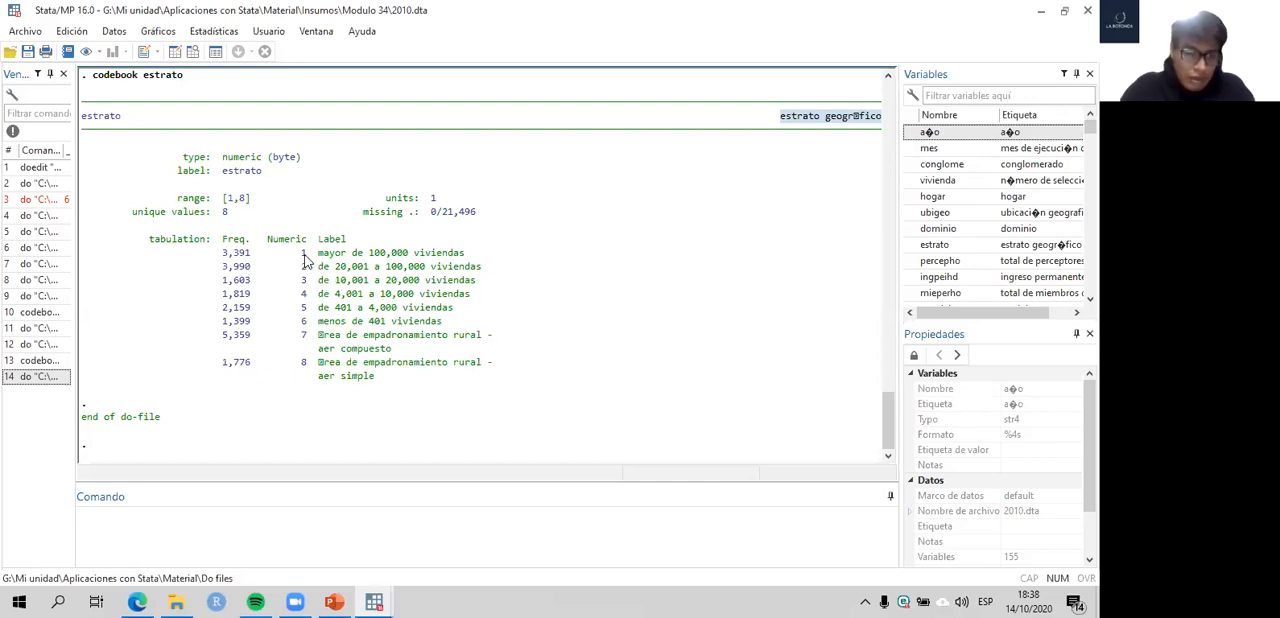
{"action": "left_click_drag", "start_coordinate": [313, 328], "coordinate": [466, 242]}
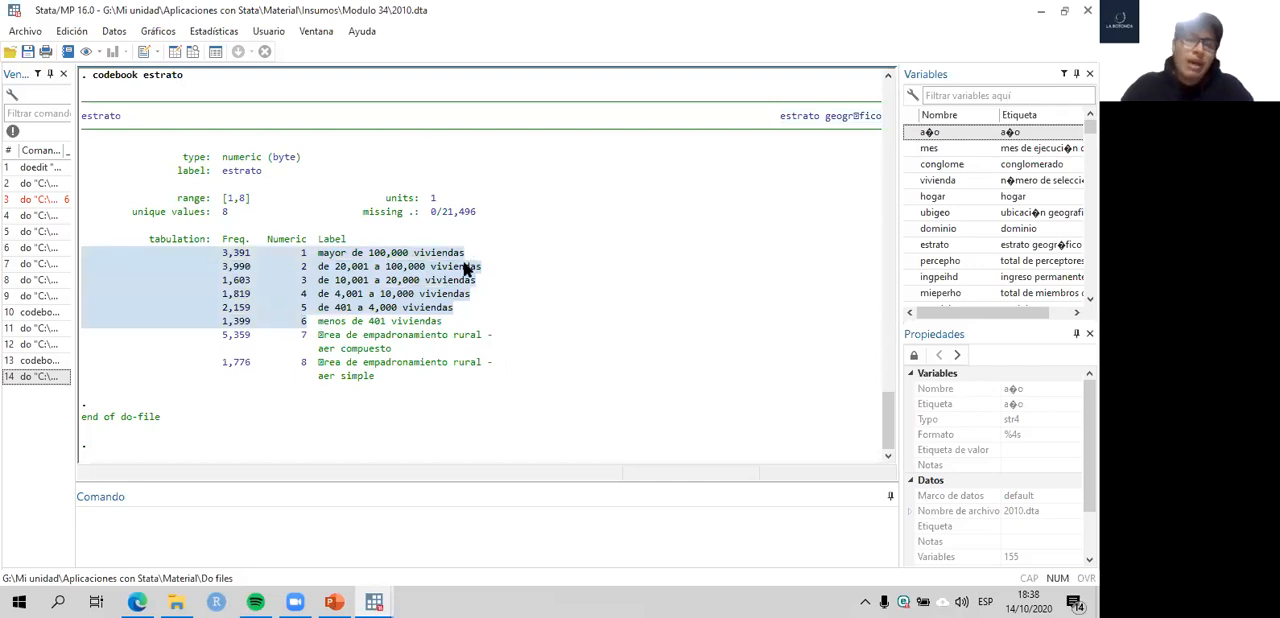
{"action": "left_click", "coordinate": [316, 346]}
{"action": "left_click_drag", "start_coordinate": [316, 348], "coordinate": [386, 379]}
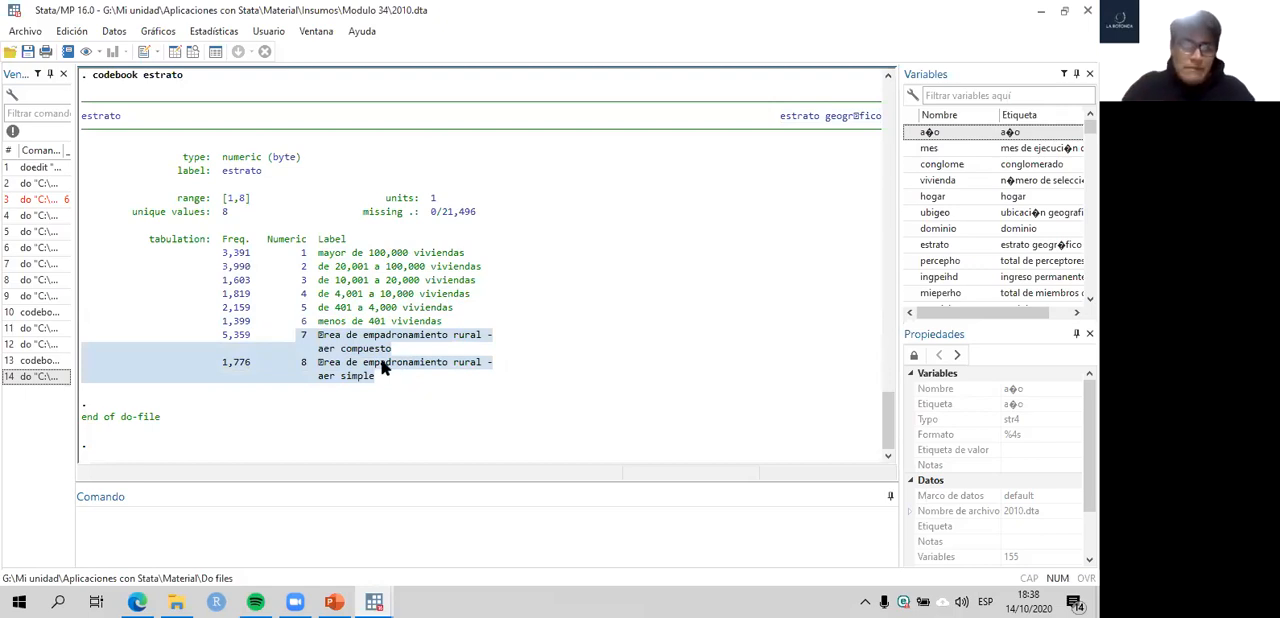
{"action": "left_click", "coordinate": [374, 601]}
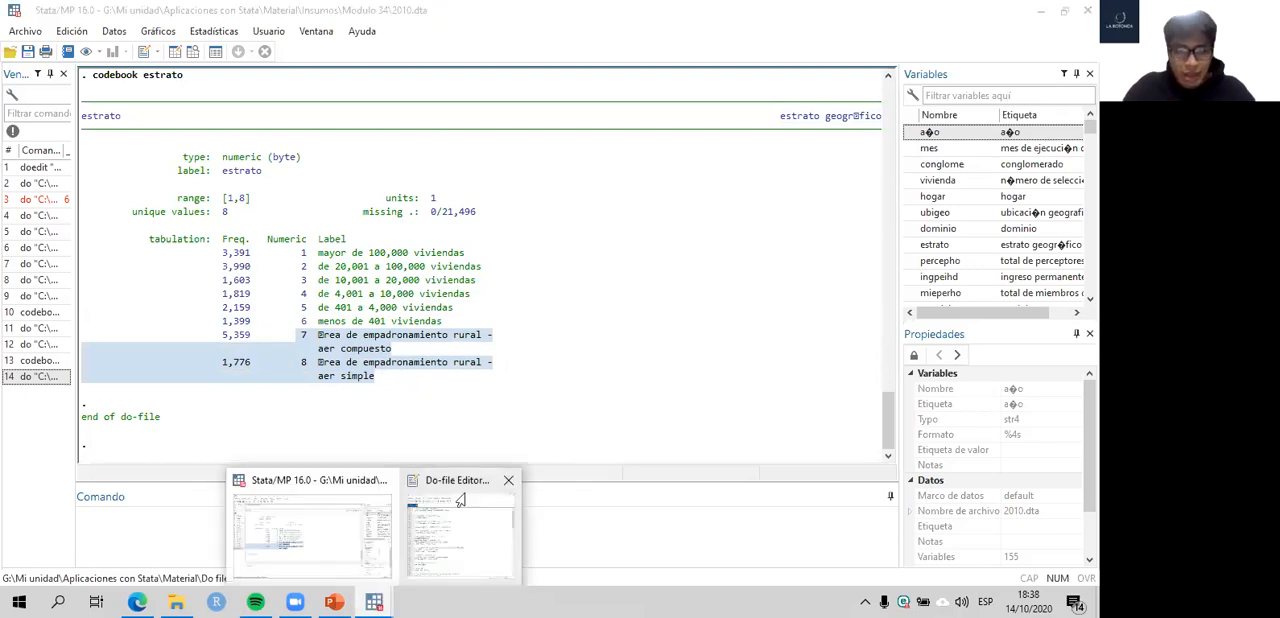
{"action": "left_click", "coordinate": [460, 500]}
{"action": "scroll", "coordinate": [548, 316], "scroll_direction": "down", "scroll_amount": 1}
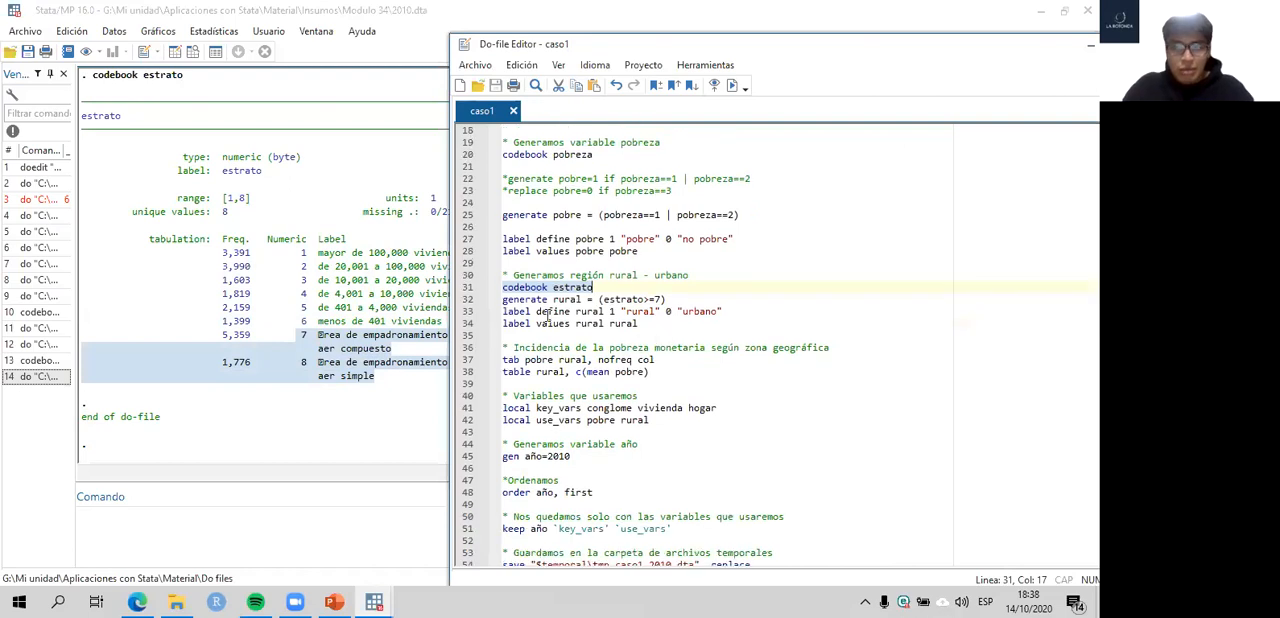
- Compare the generate rural condition on line 32 with the commented commands on lines 22–23 and the generate pobre expression on line 25
{"action": "left_click", "coordinate": [460, 301]}
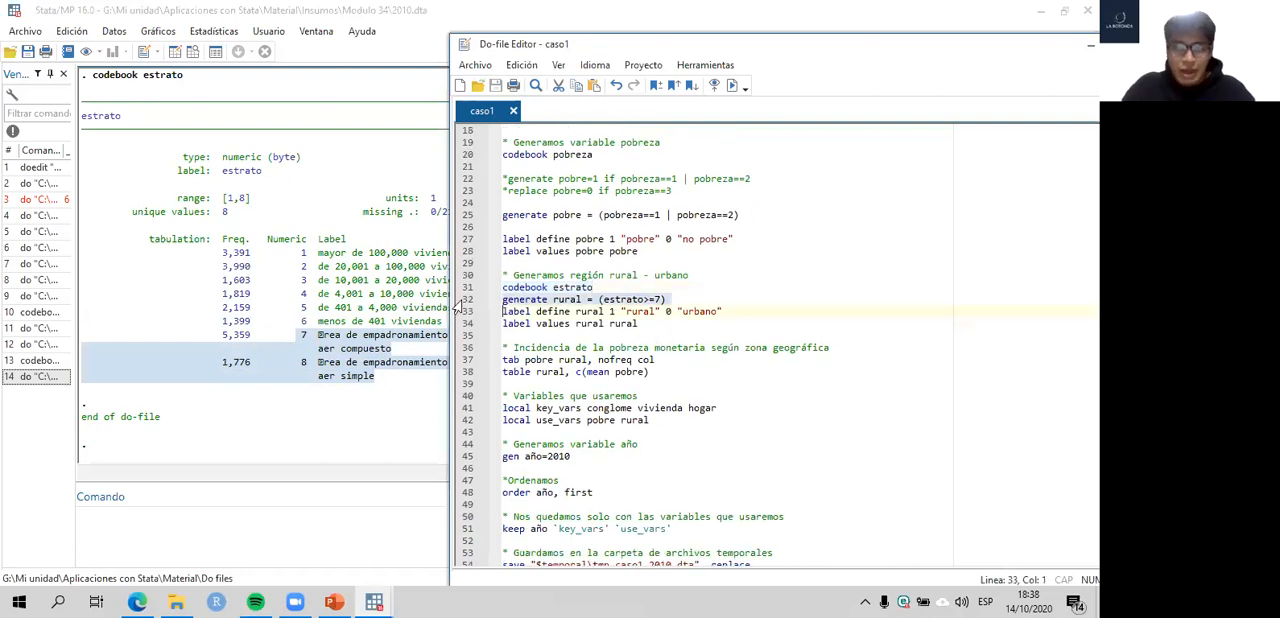
{"action": "left_click", "coordinate": [598, 299]}
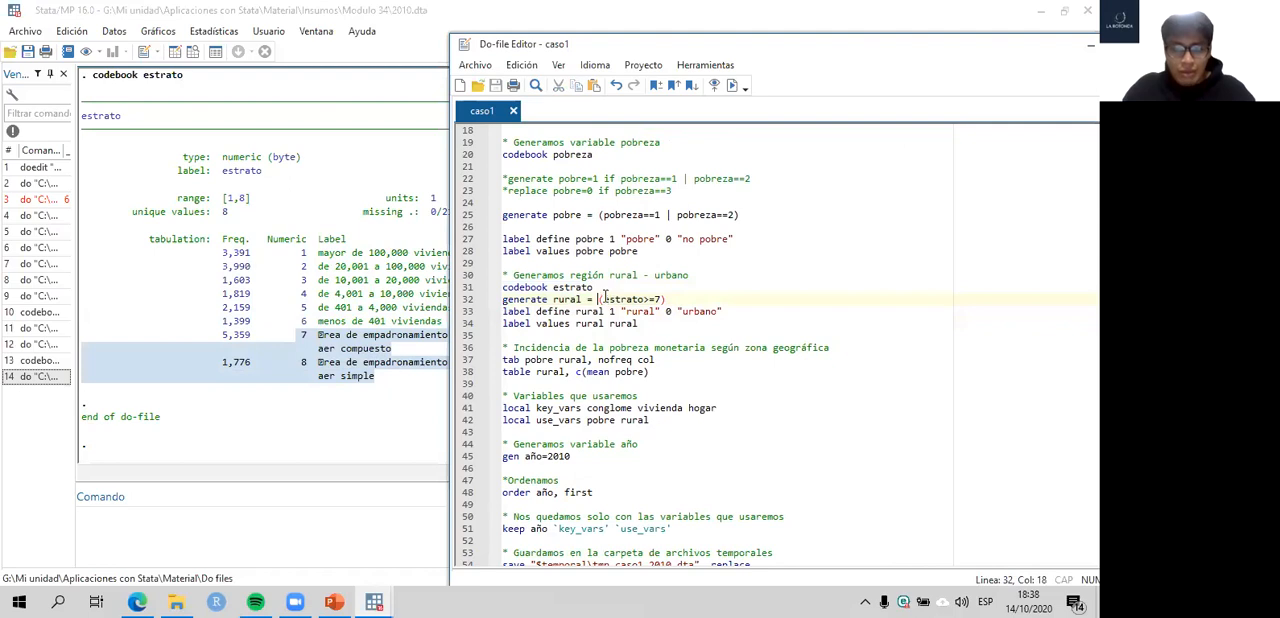
{"action": "scroll", "coordinate": [596, 299], "scroll_direction": "up", "scroll_amount": 2}
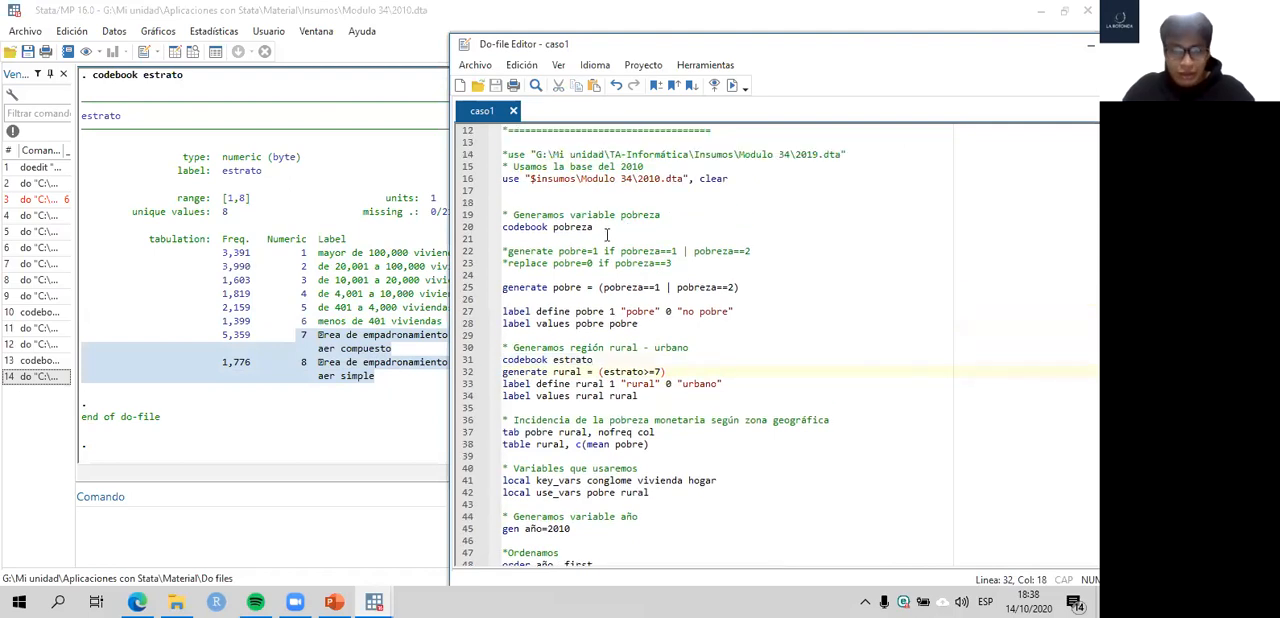
{"action": "left_click", "coordinate": [467, 289]}
{"action": "left_click_drag", "start_coordinate": [467, 252], "coordinate": [467, 268]}
{"action": "left_click", "coordinate": [466, 289]}
{"action": "scroll", "coordinate": [466, 292], "scroll_direction": "down", "scroll_amount": 2}
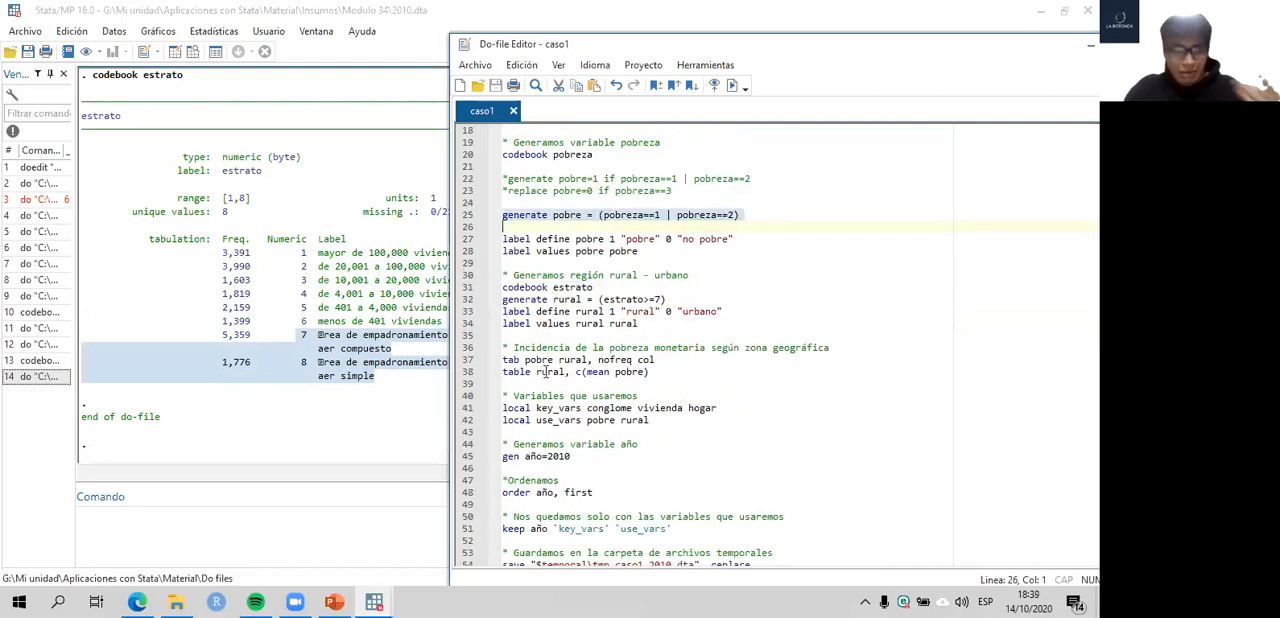
- Check the rural categories of estrato and run generate rural = (estrato>=7) on line 32 of the do-file
{"action": "left_click", "coordinate": [466, 299]}
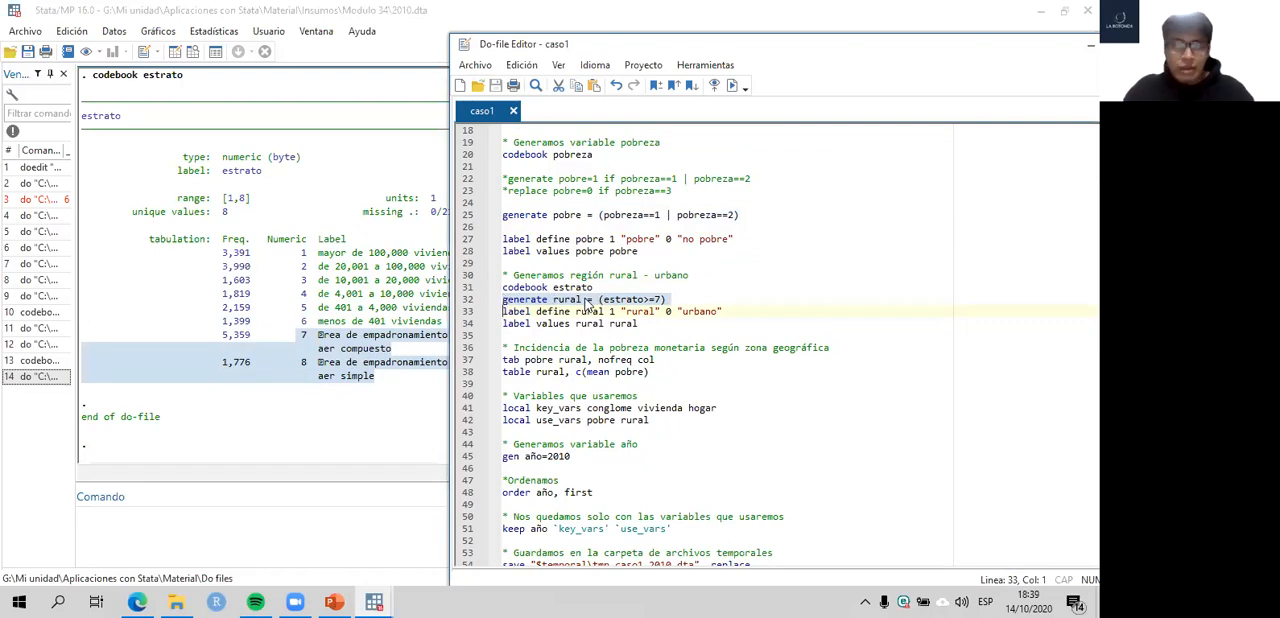
{"action": "left_click", "coordinate": [395, 334]}
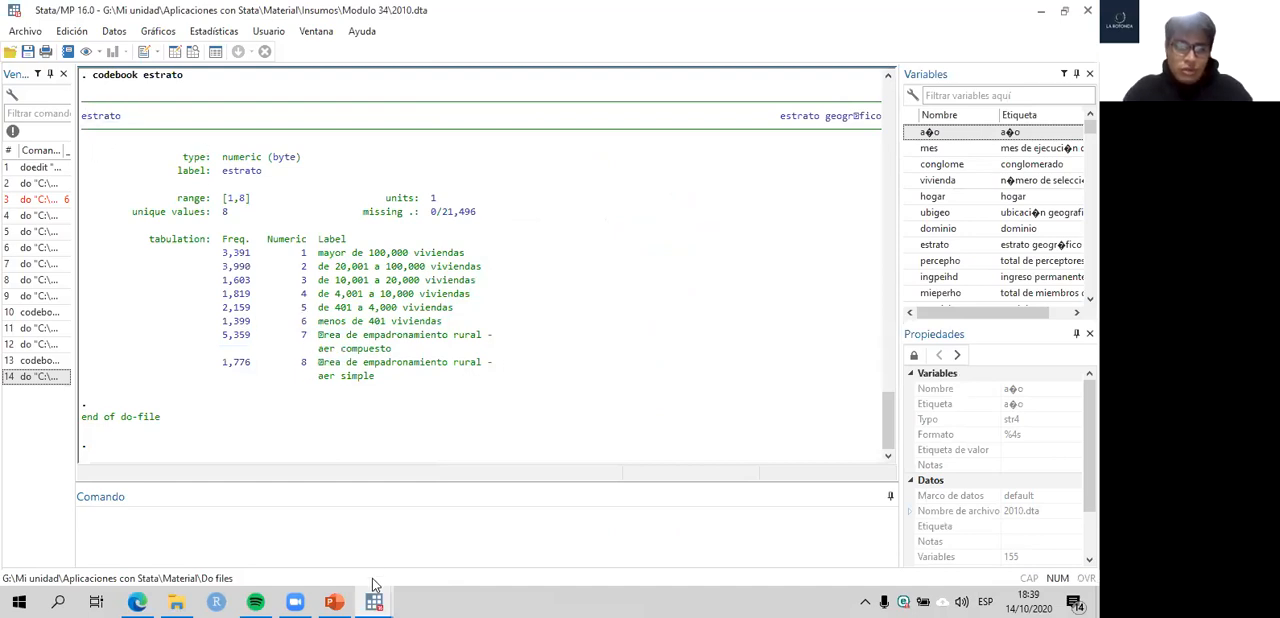
{"action": "mouse_move", "coordinate": [373, 585]}
{"action": "left_click", "coordinate": [470, 540]}
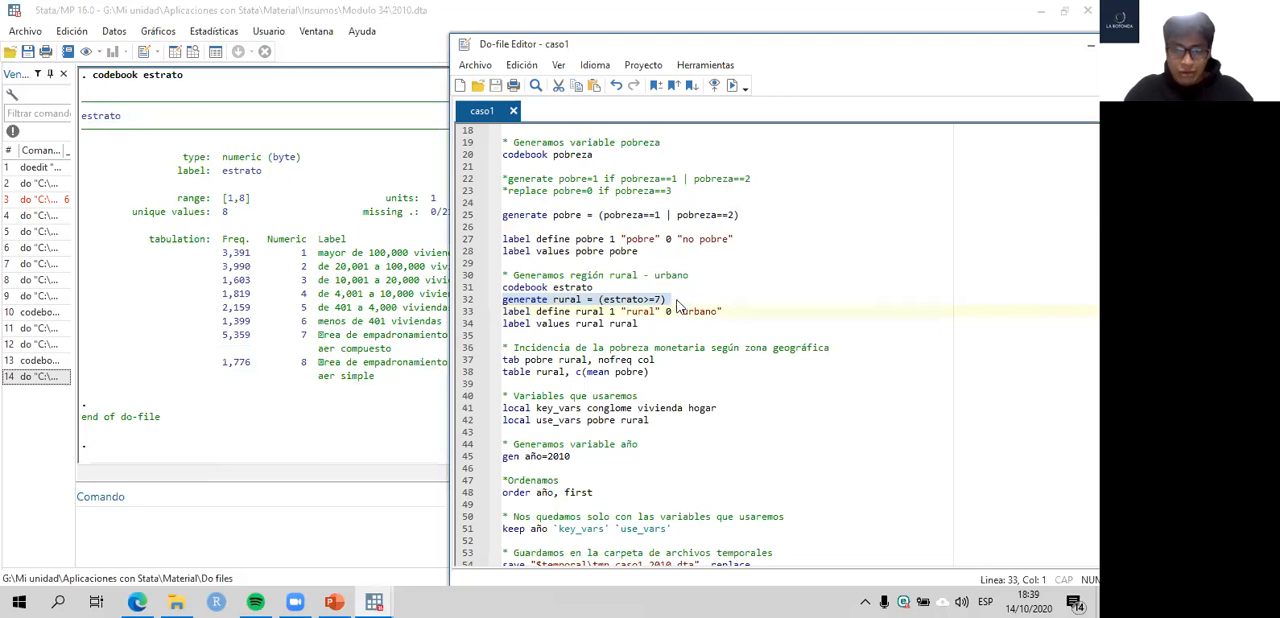
{"action": "left_click", "coordinate": [673, 299]}
{"action": "left_click_drag", "start_coordinate": [670, 298], "coordinate": [501, 299]}
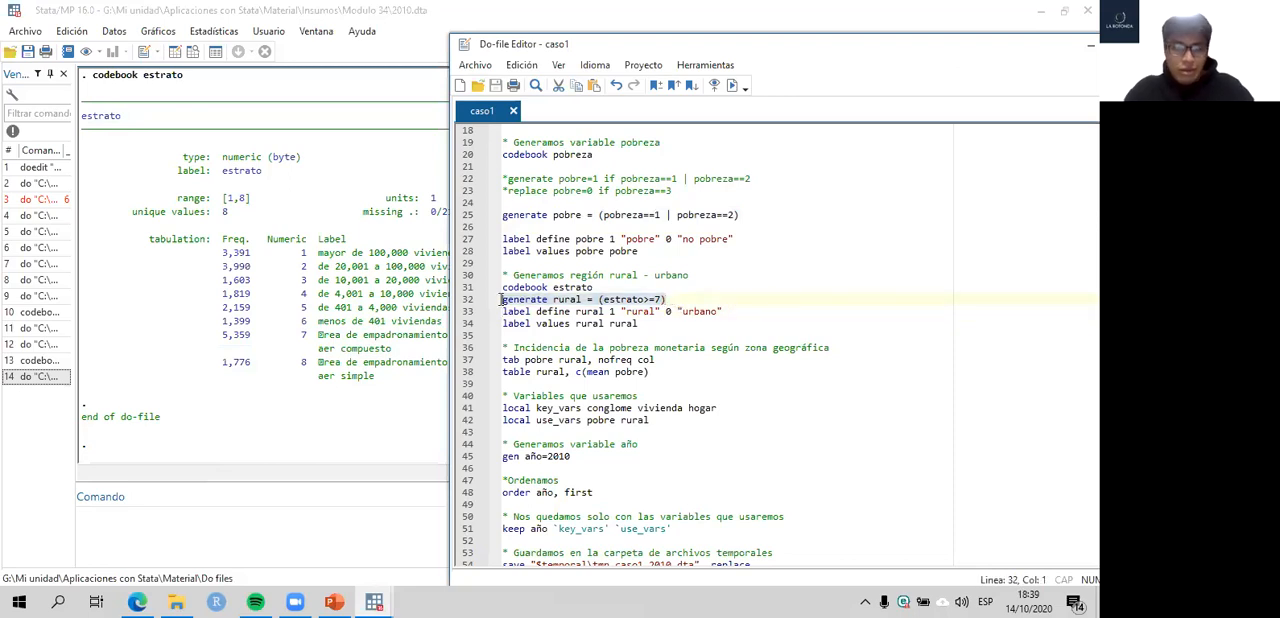
{"action": "key", "text": "ctrl+d"}
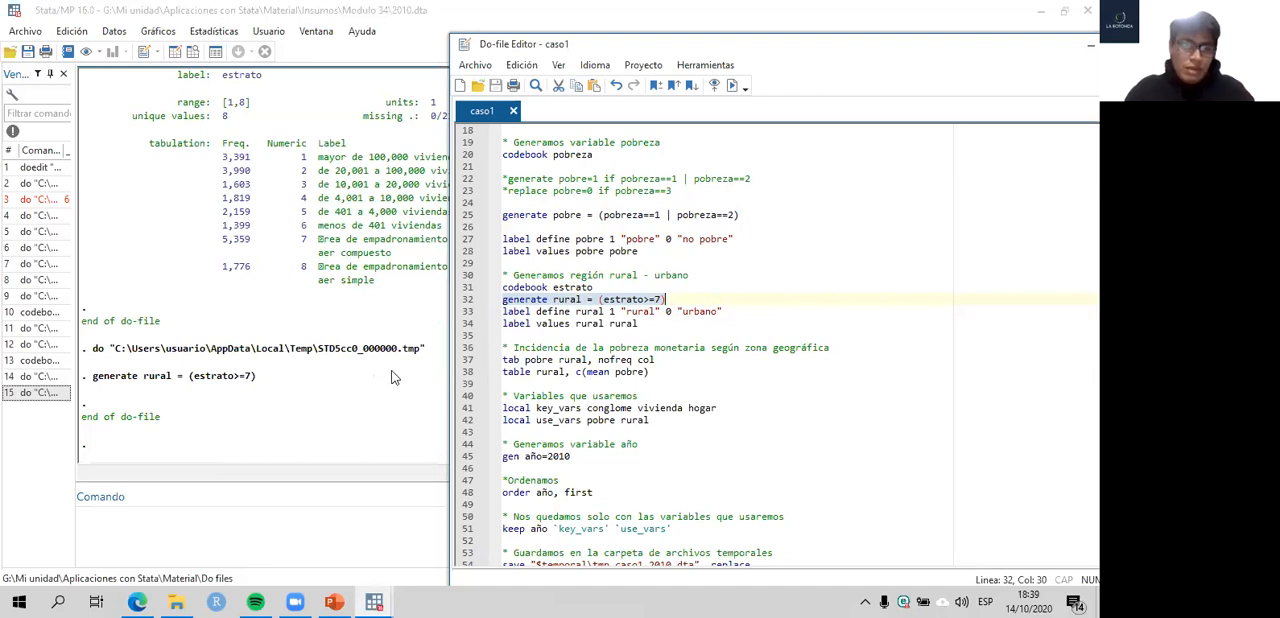
- Browse the dataset and inspect the 0 and 1 values in the new rural column beside pobre
{"action": "left_click", "coordinate": [317, 401]}
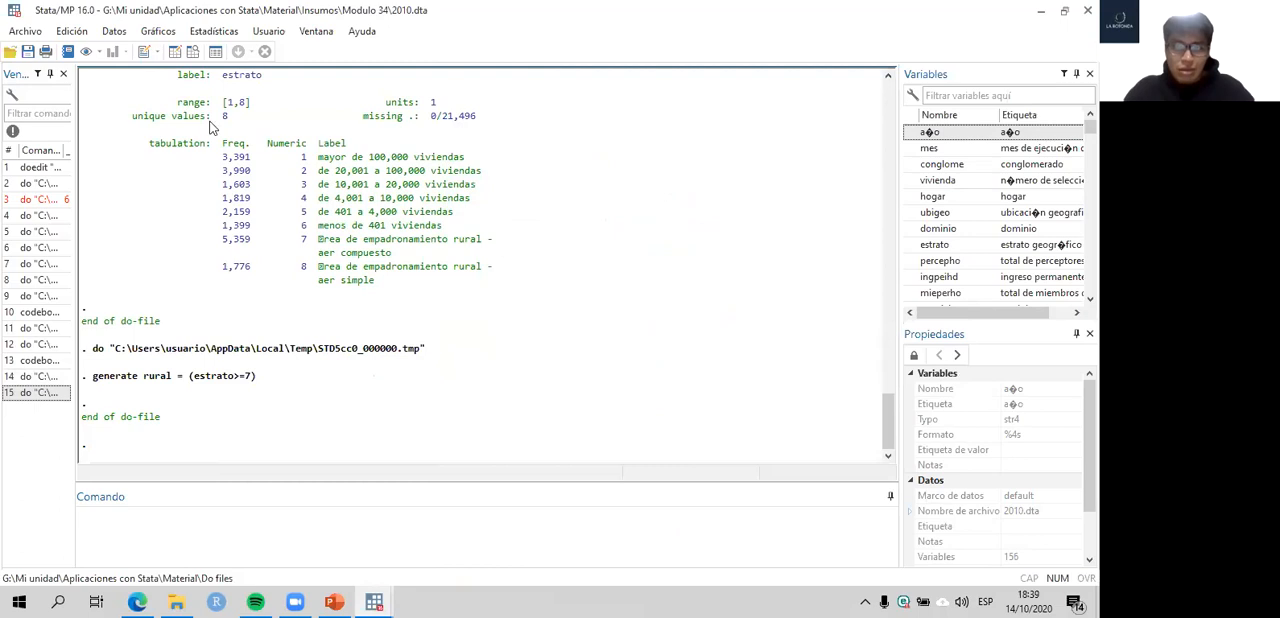
{"action": "left_click", "coordinate": [196, 53]}
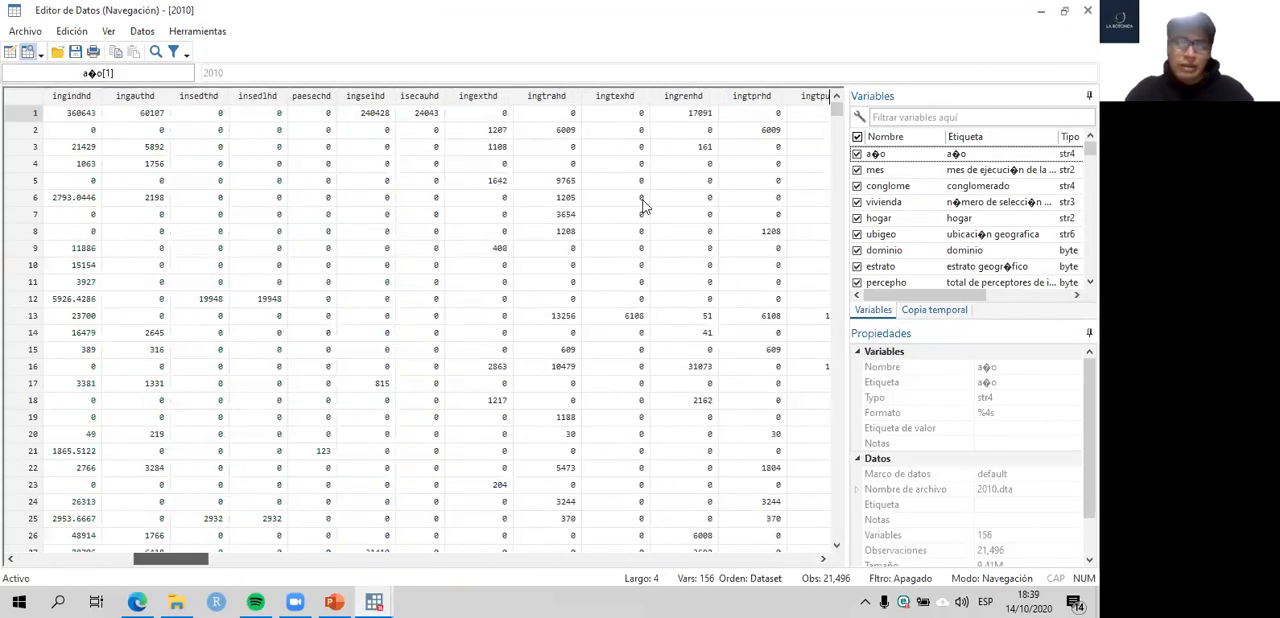
{"action": "scroll", "coordinate": [643, 205], "scroll_direction": "right", "scroll_amount": 15}
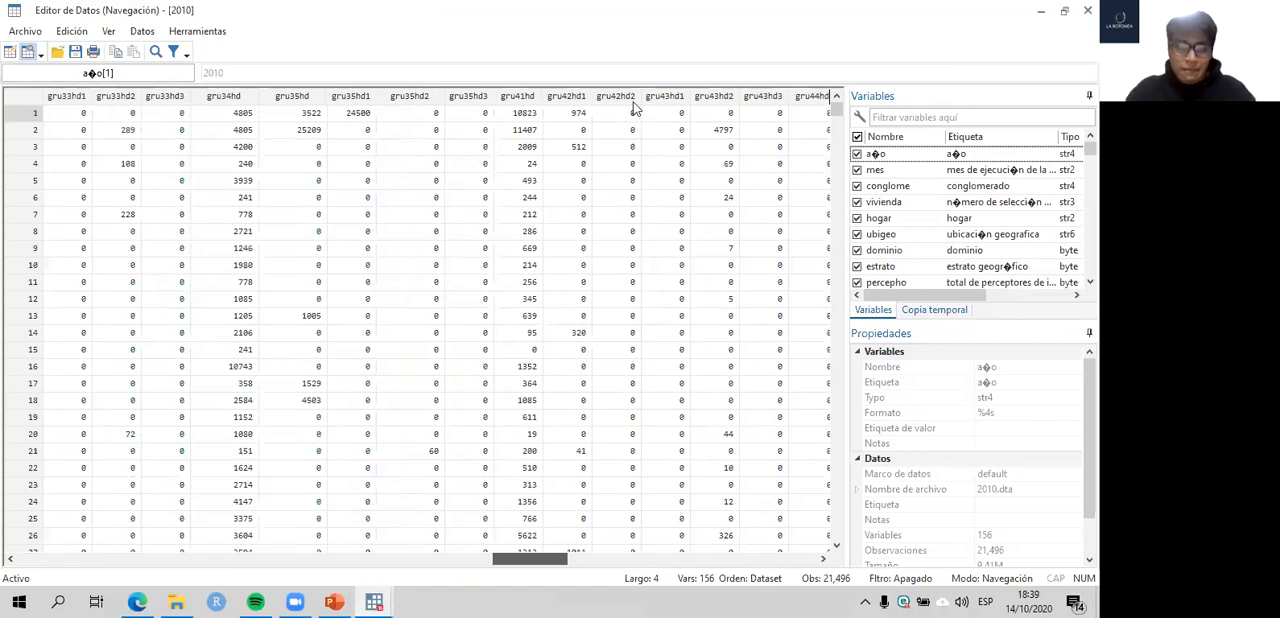
{"action": "left_click_drag", "start_coordinate": [631, 100], "coordinate": [632, 92]}
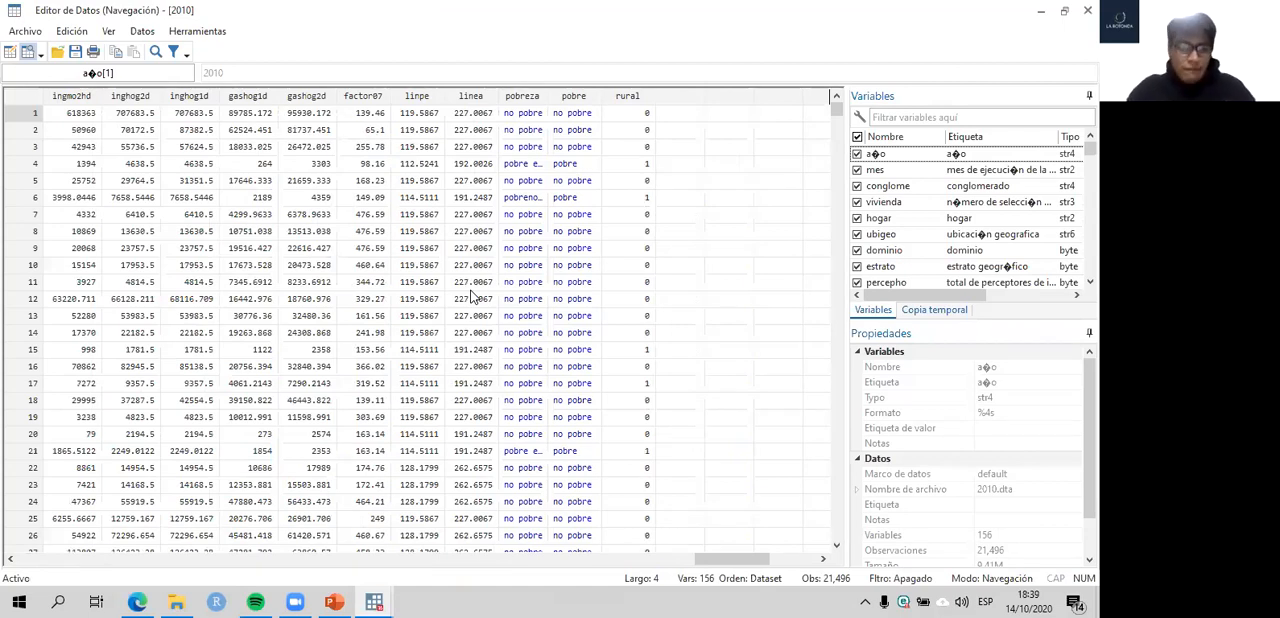
{"action": "left_click", "coordinate": [628, 147]}
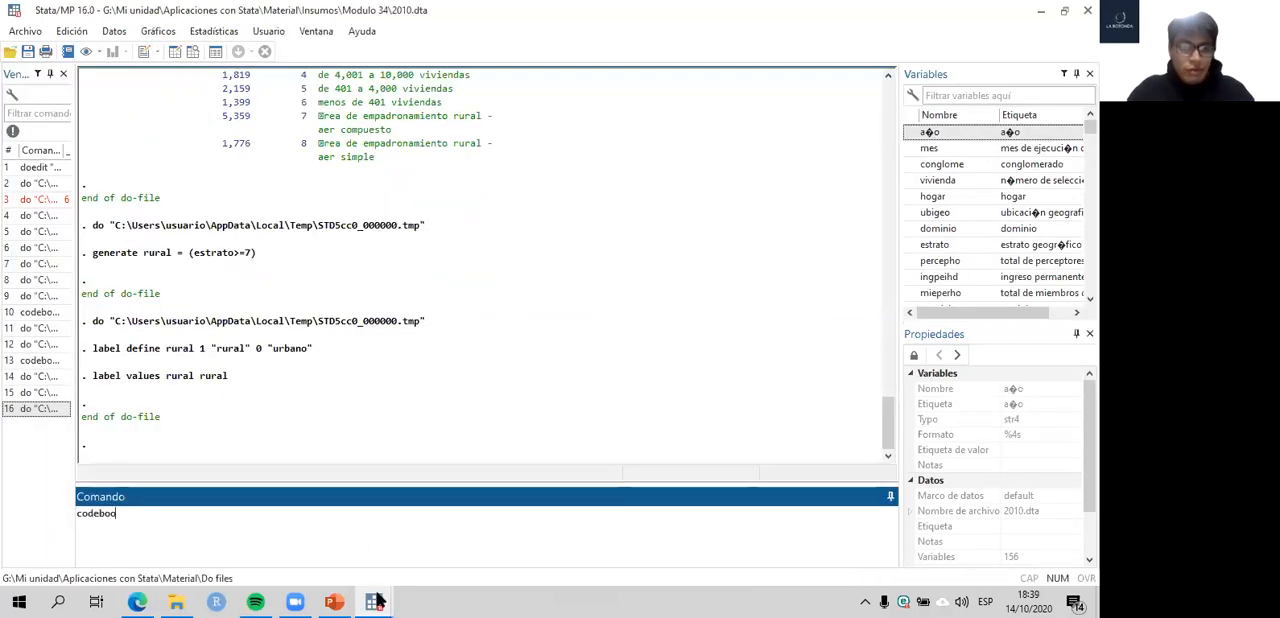
- Label rural with 1 "rural" and 0 "urbano" using lines 33–34, and check it with codebook rural
{"action": "type", "text": "k rural"}
{"action": "key", "text": "Return"}
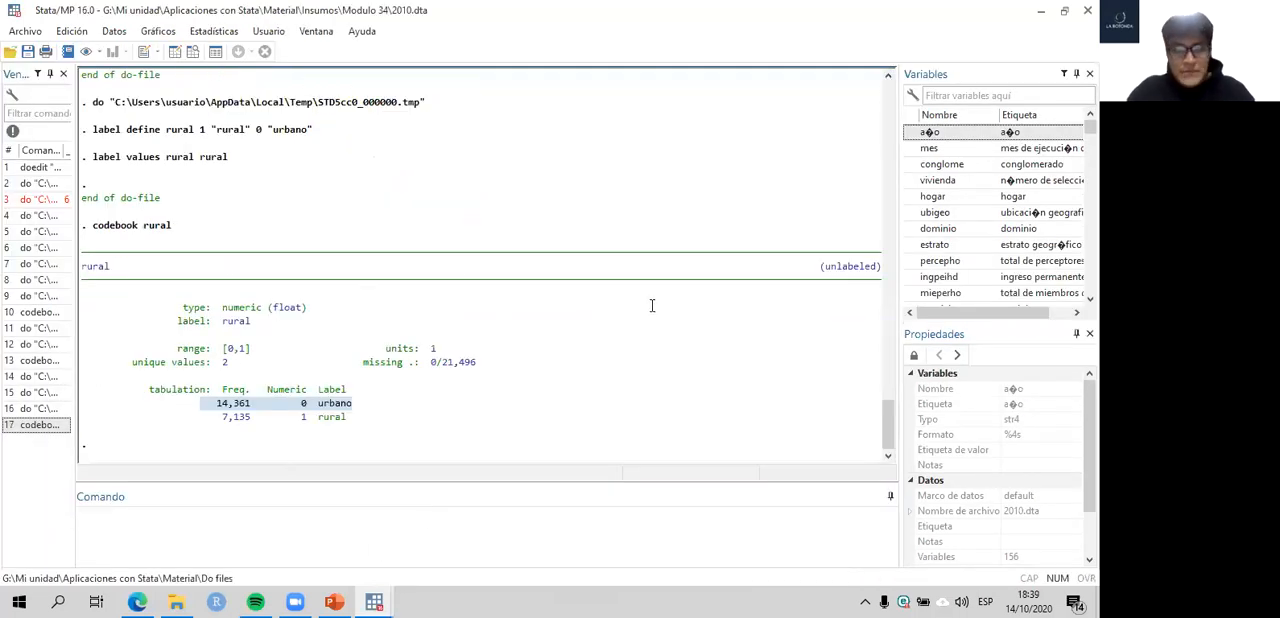
{"action": "key", "text": "alt+Tab"}
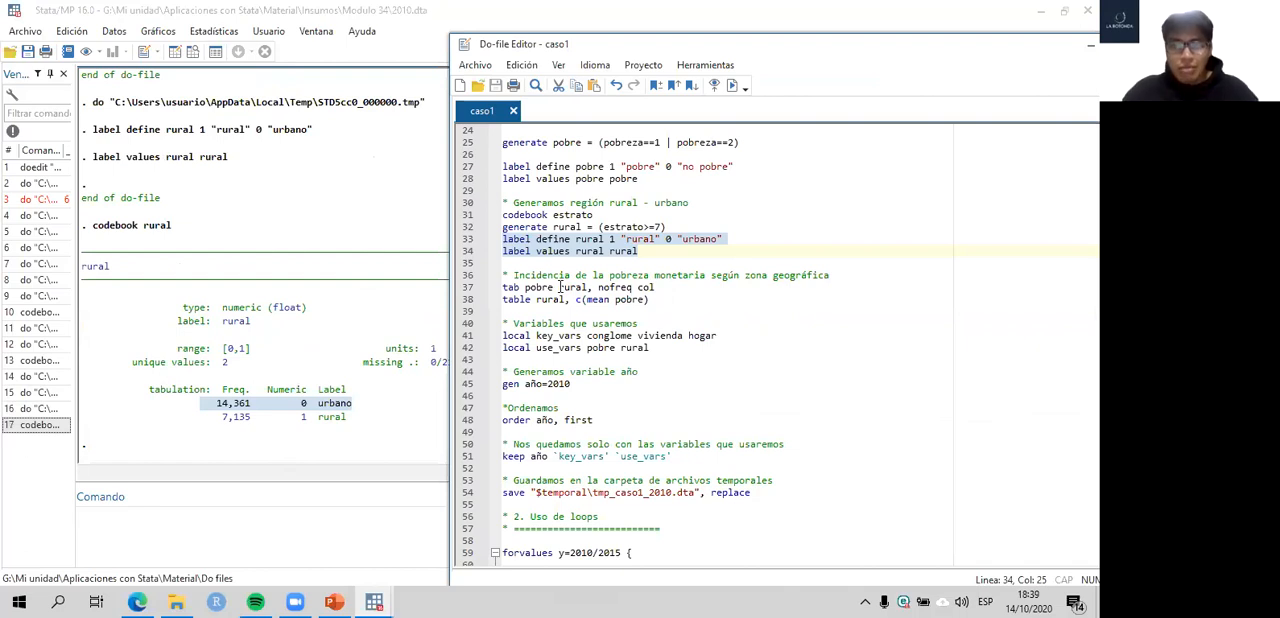
- Cross-tabulate poverty by area by running tabulate pobre rural from the command line
{"action": "left_click", "coordinate": [463, 289]}
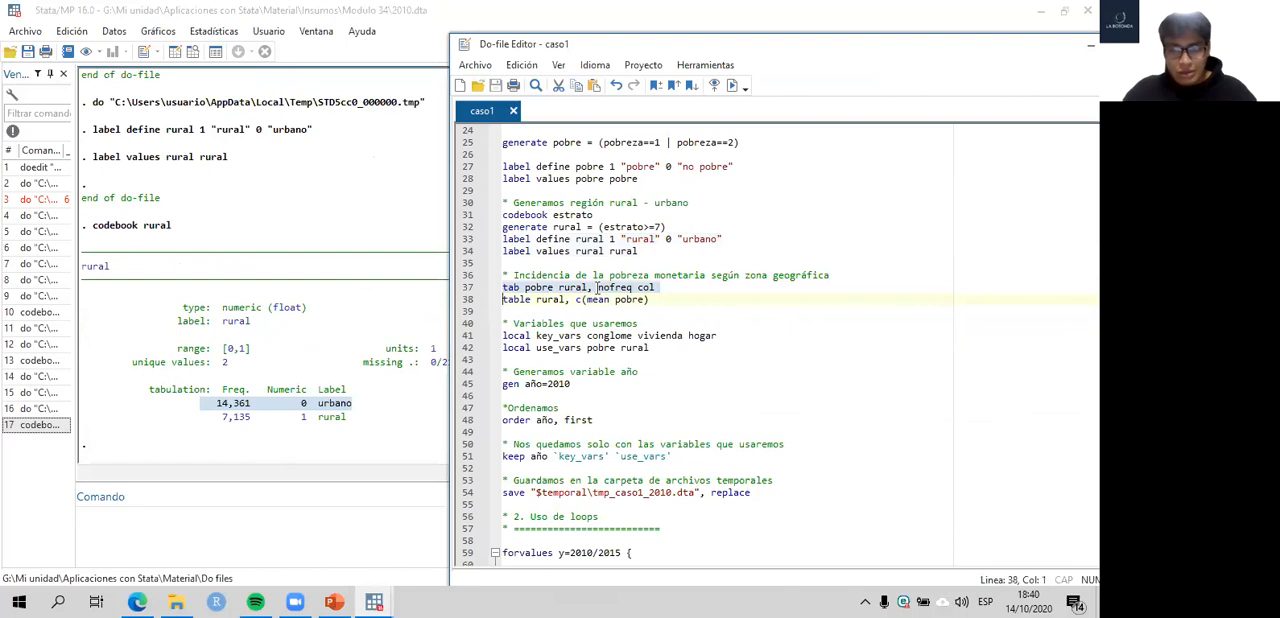
{"action": "left_click", "coordinate": [182, 537]}
{"action": "type", "text": "tabulate "}
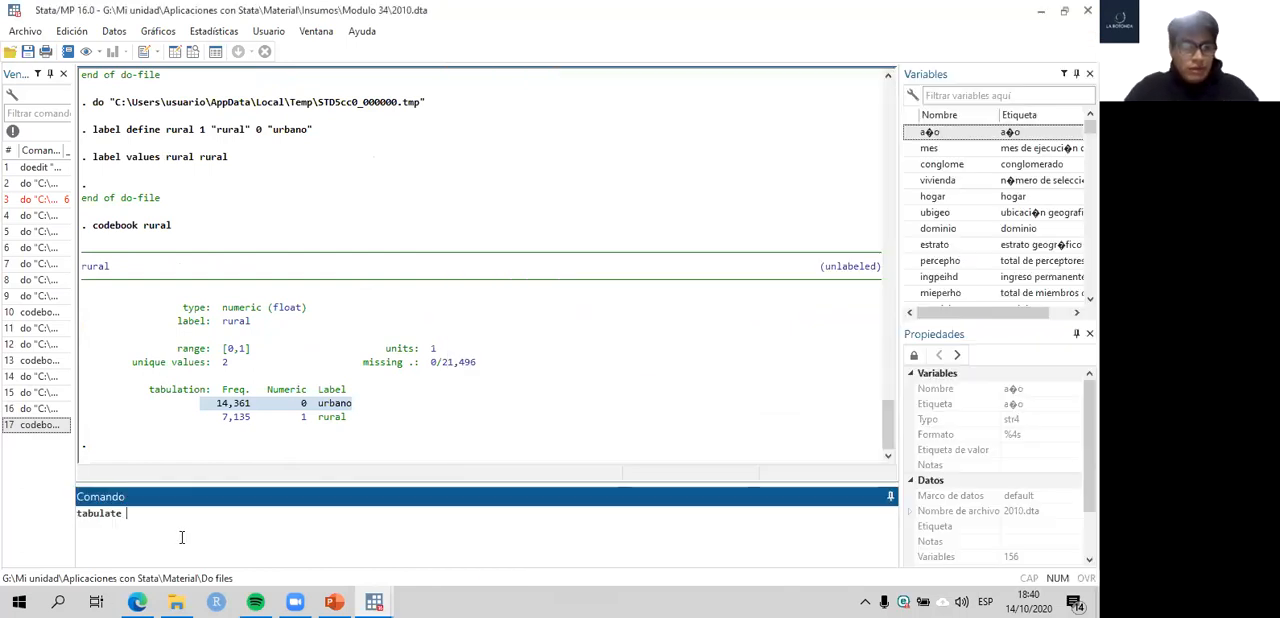
{"action": "type", "text": "pobre "}
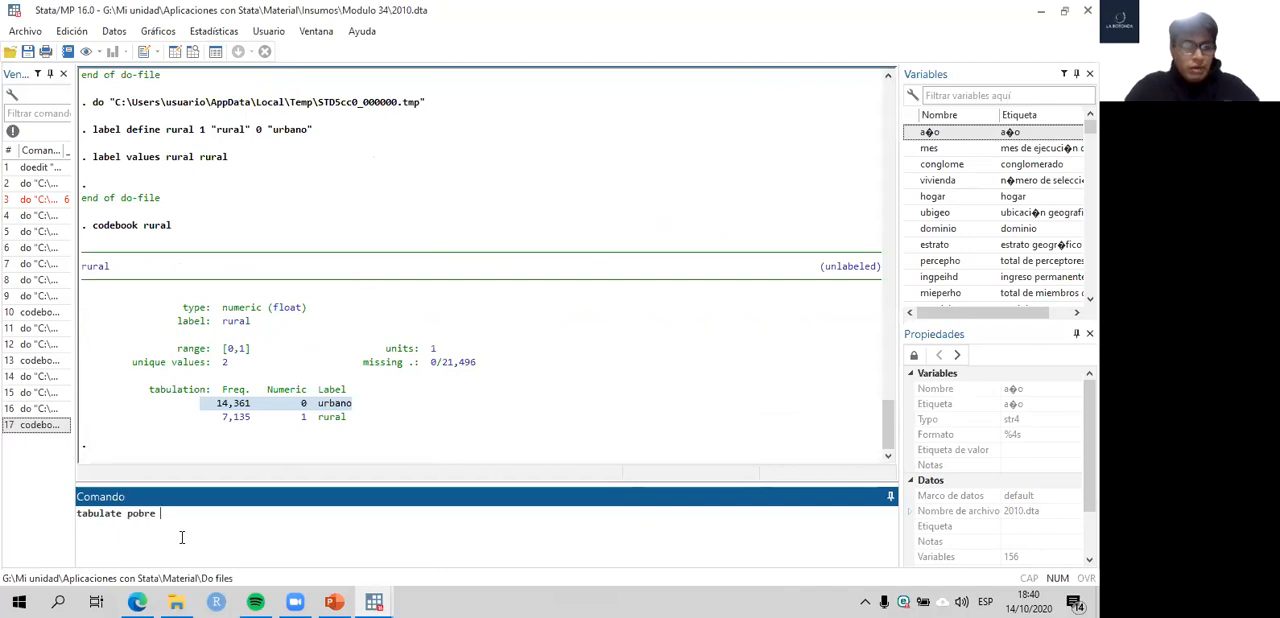
{"action": "type", "text": "rural"}
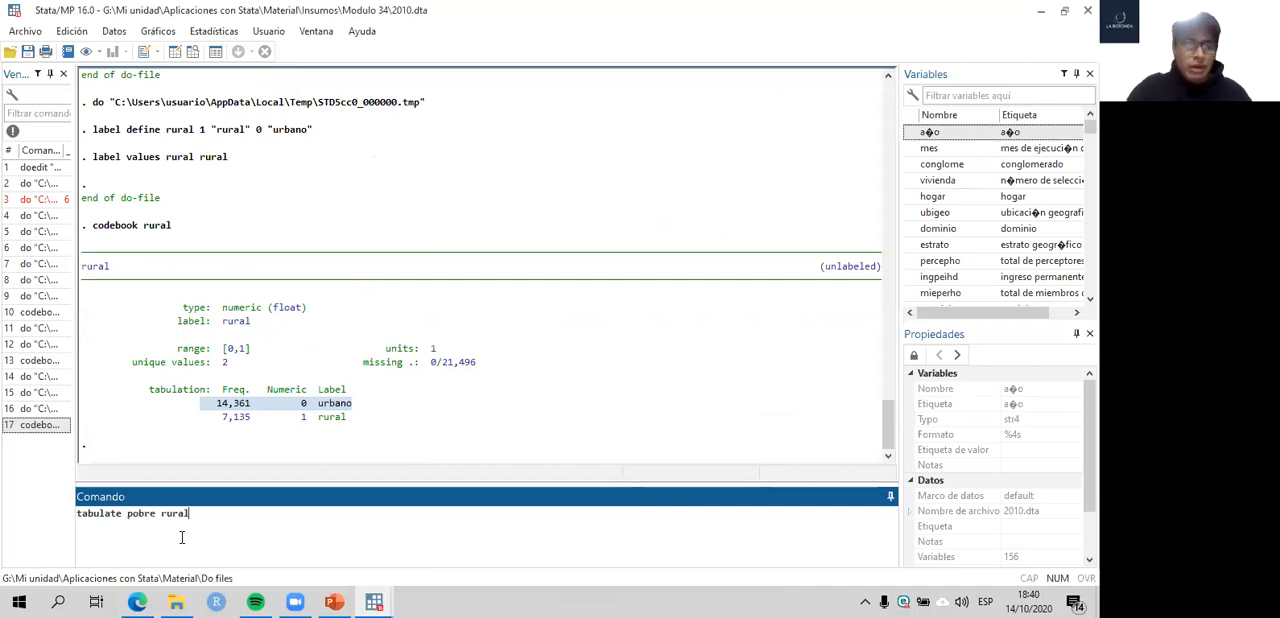
{"action": "key", "text": "Return"}
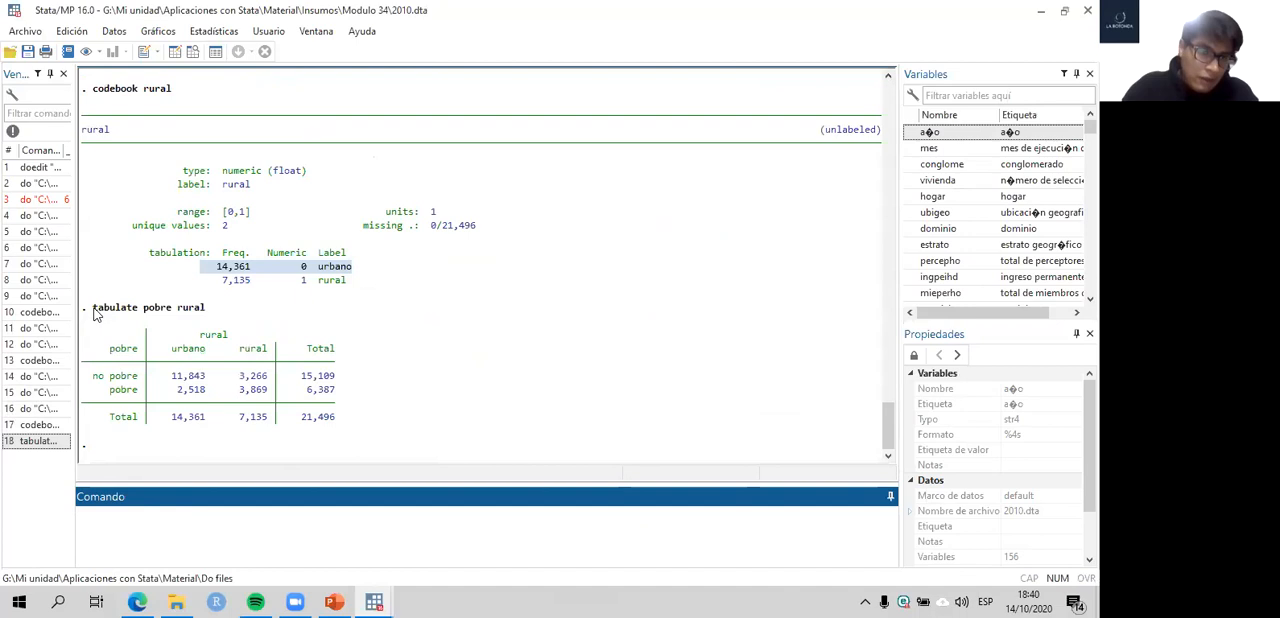
- Examine the pobre by rural frequency table, comparing poor and non-poor counts between urban and rural areas
{"action": "left_click", "coordinate": [220, 311]}
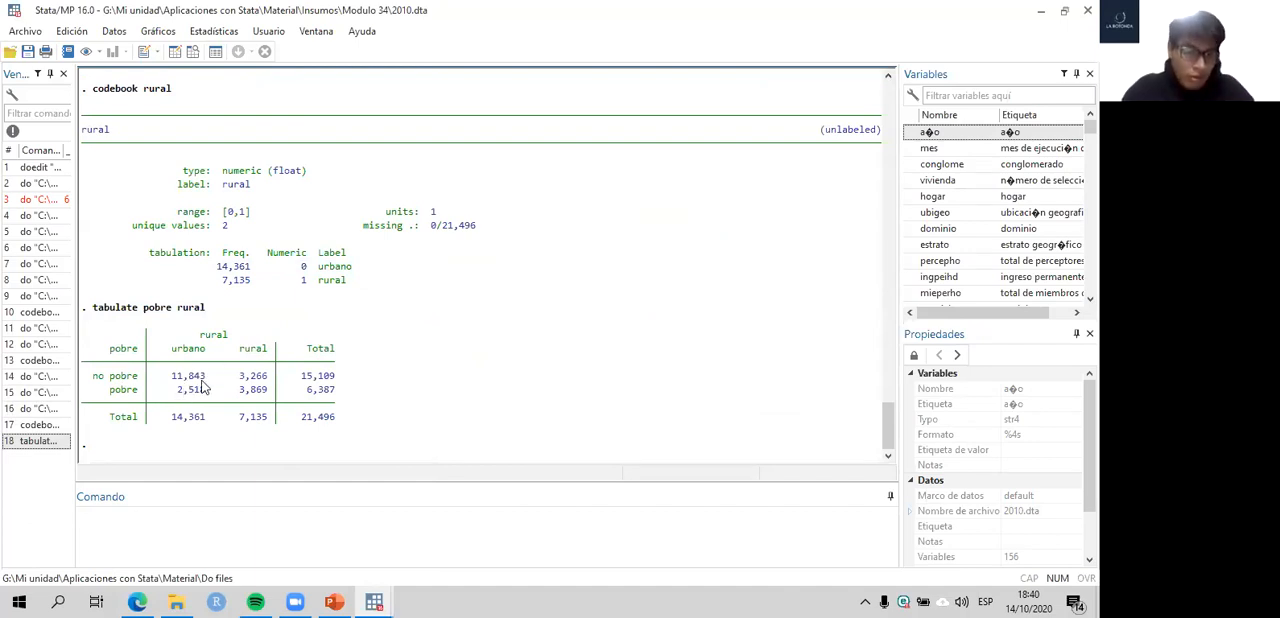
{"action": "left_click_drag", "start_coordinate": [175, 396], "coordinate": [266, 400]}
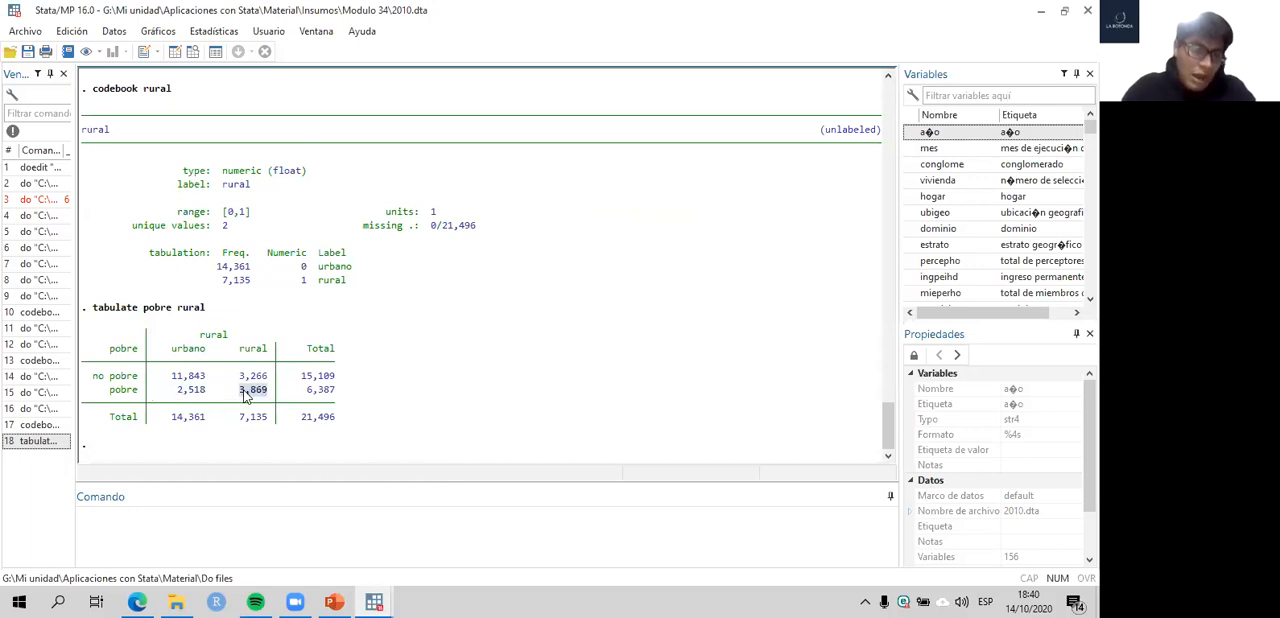
{"action": "left_click", "coordinate": [240, 397]}
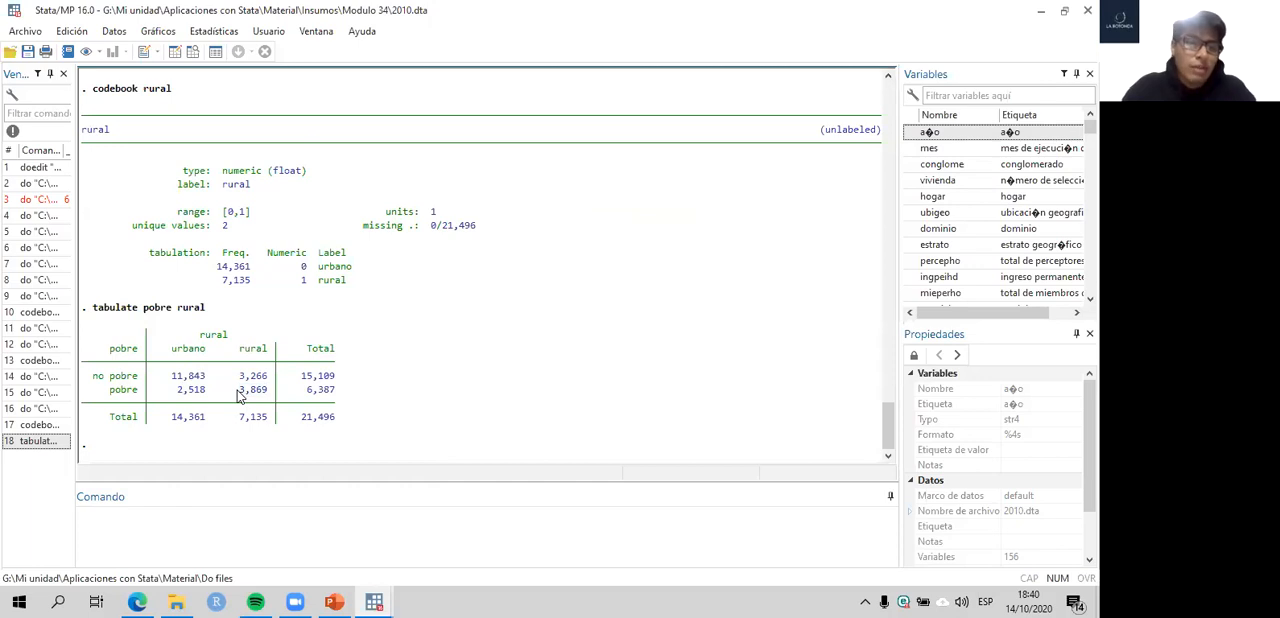
{"action": "left_click_drag", "start_coordinate": [270, 398], "coordinate": [208, 395]}
{"action": "left_click", "coordinate": [228, 403]}
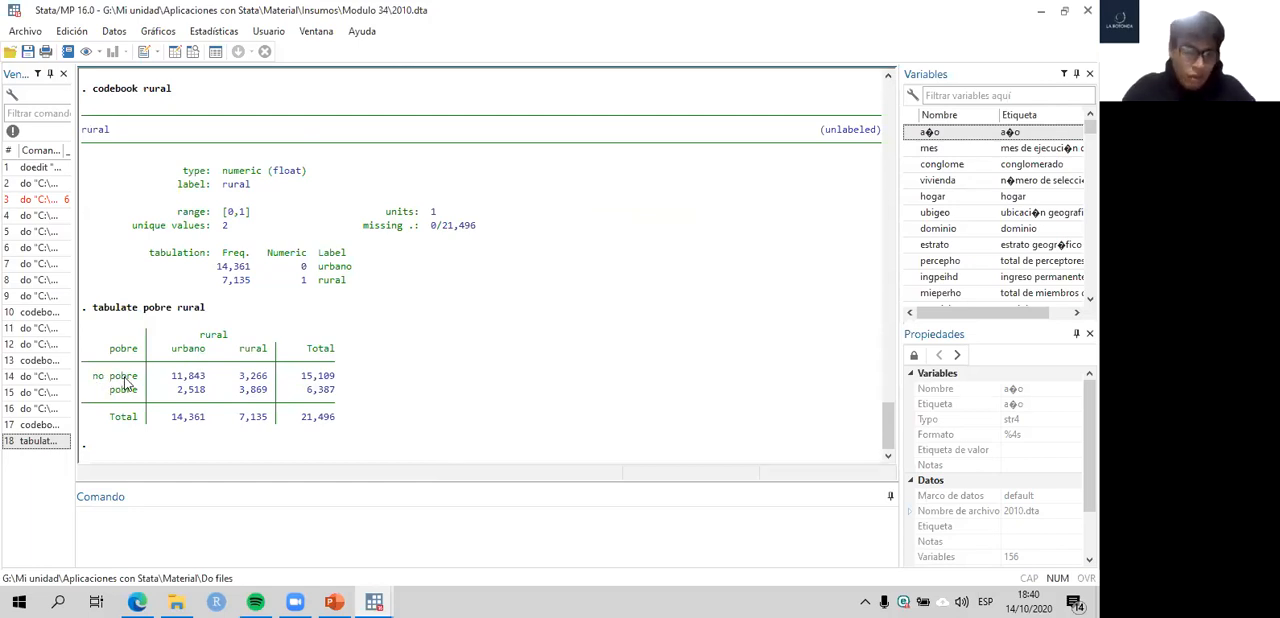
{"action": "double_click", "coordinate": [204, 377]}
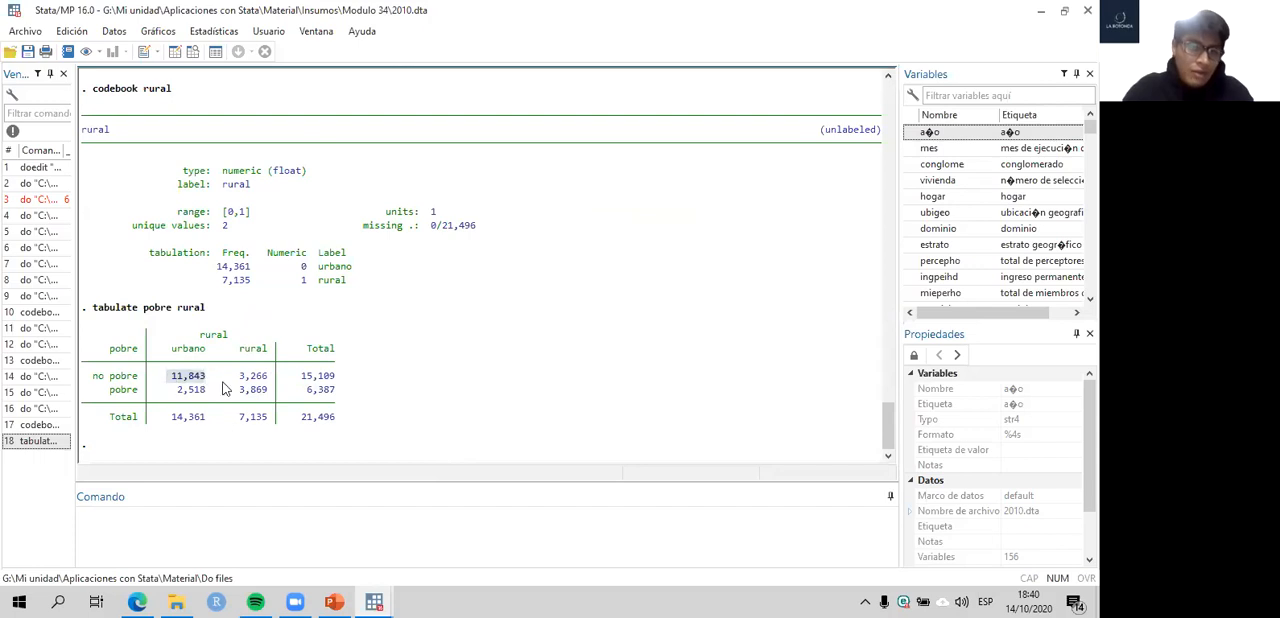
{"action": "double_click", "coordinate": [255, 377]}
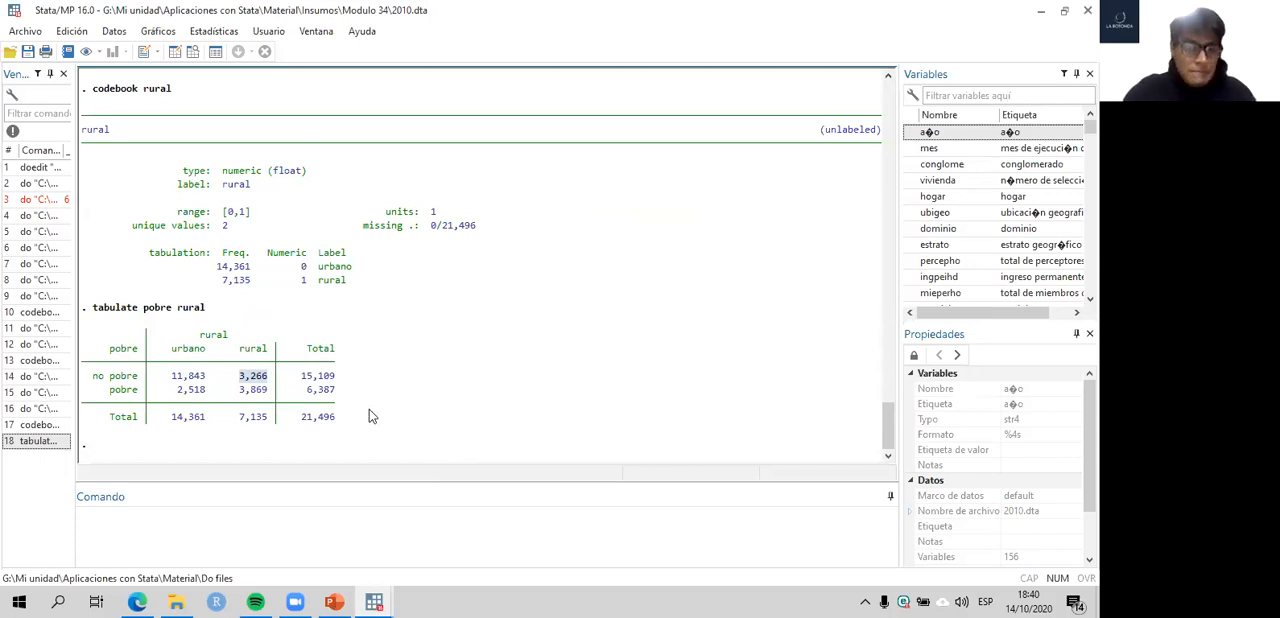
- Run tab pobre rural, nofreq col on line 37 and review the poverty percentages by area
{"action": "left_click", "coordinate": [374, 602]}
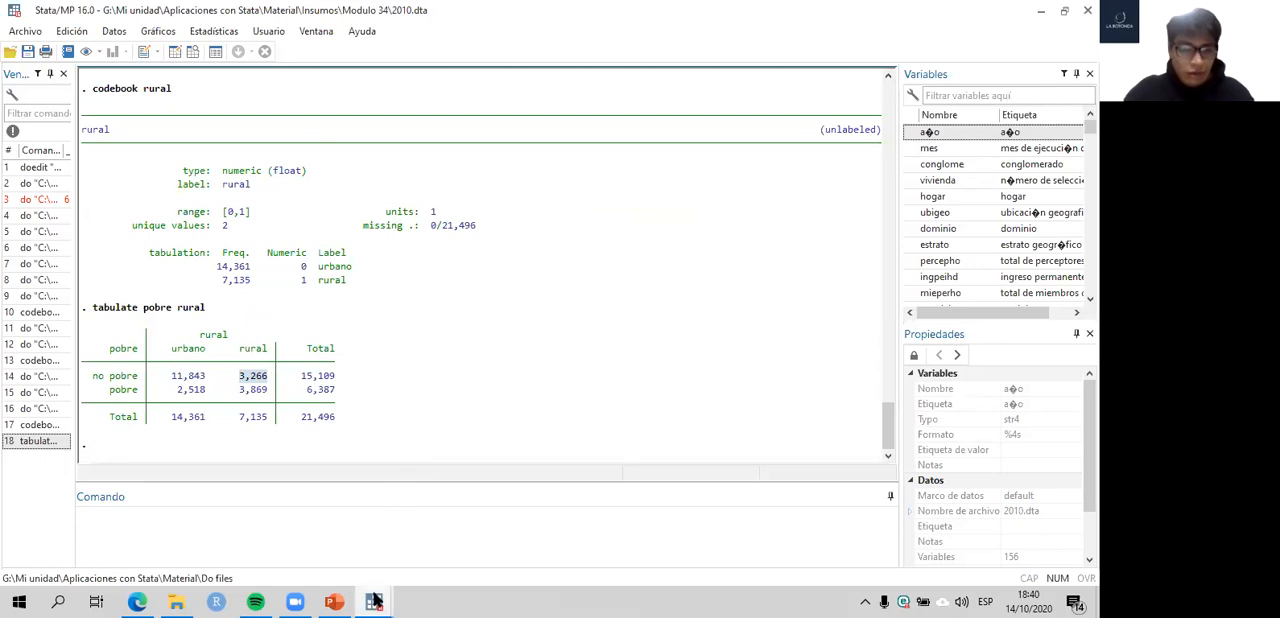
{"action": "left_click", "coordinate": [448, 533]}
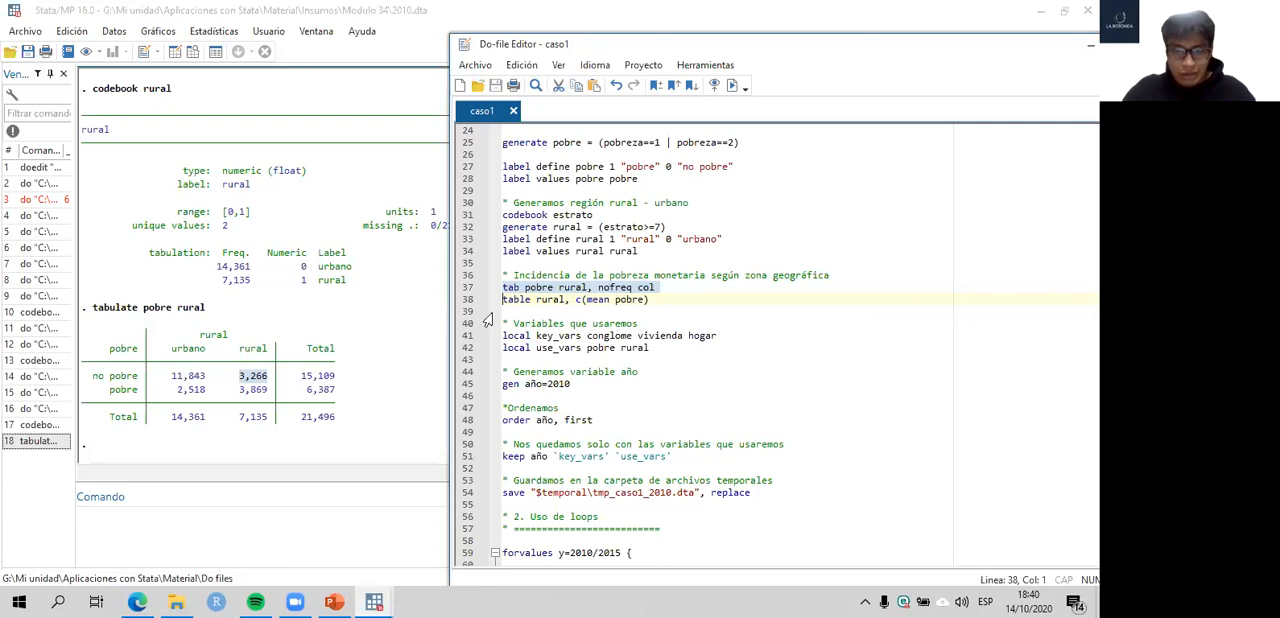
{"action": "key", "text": "ctrl+d"}
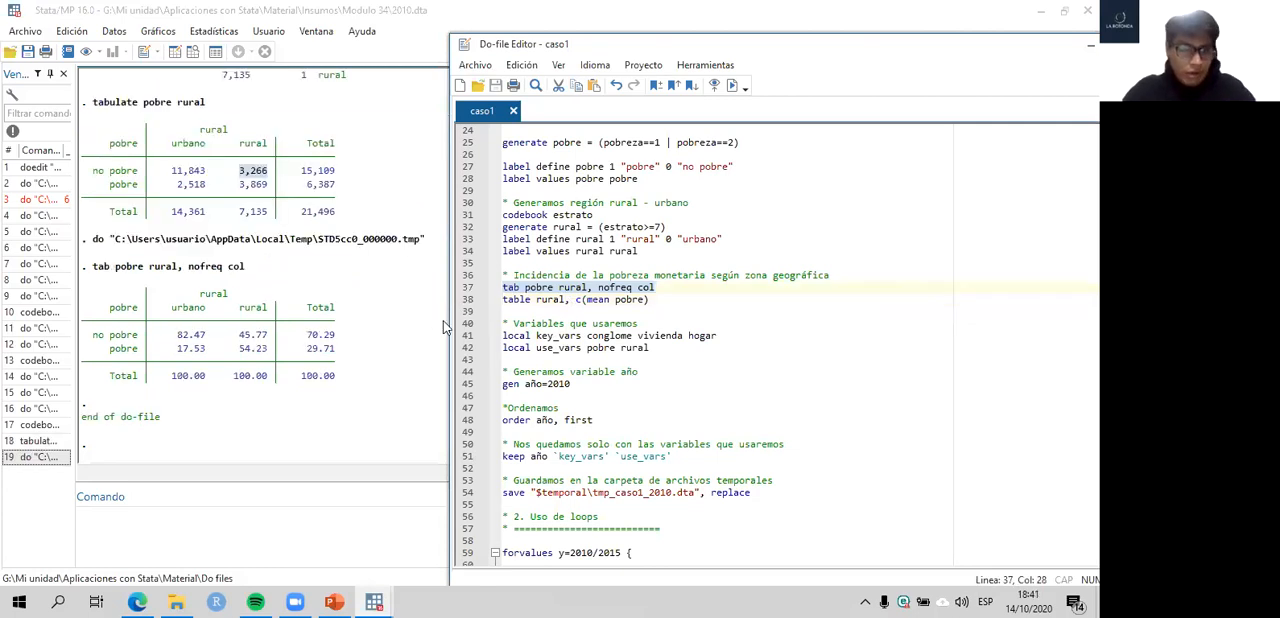
{"action": "left_click", "coordinate": [292, 327]}
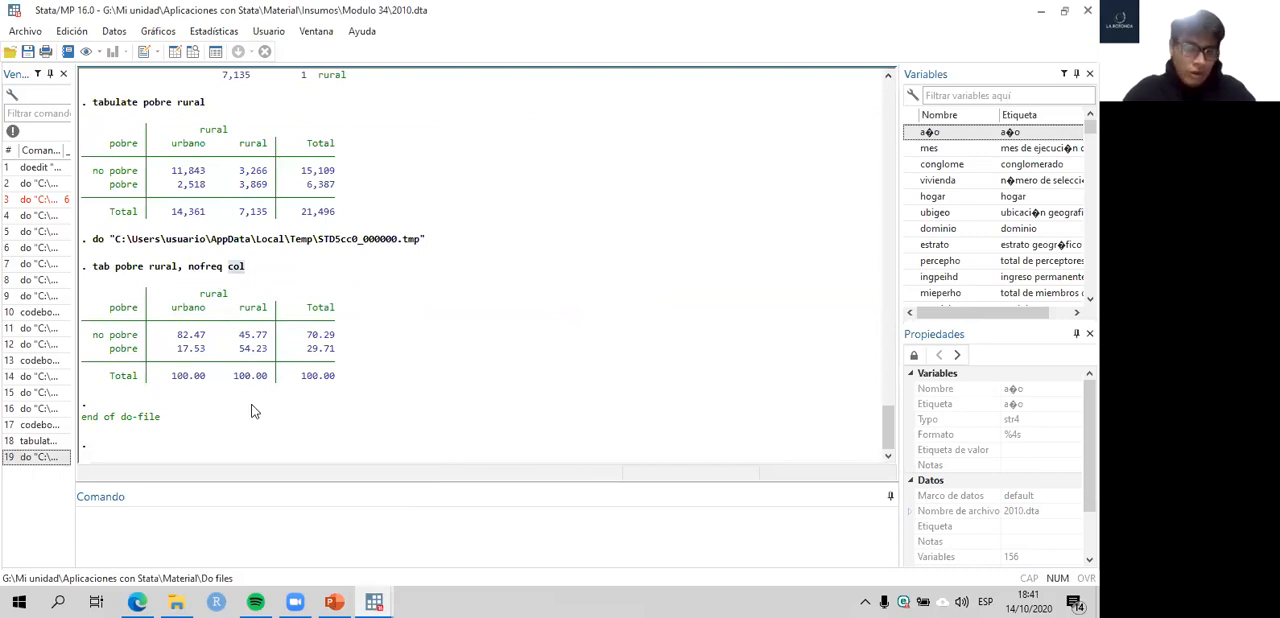
{"action": "left_click", "coordinate": [385, 598]}
{"action": "left_click", "coordinate": [429, 536]}
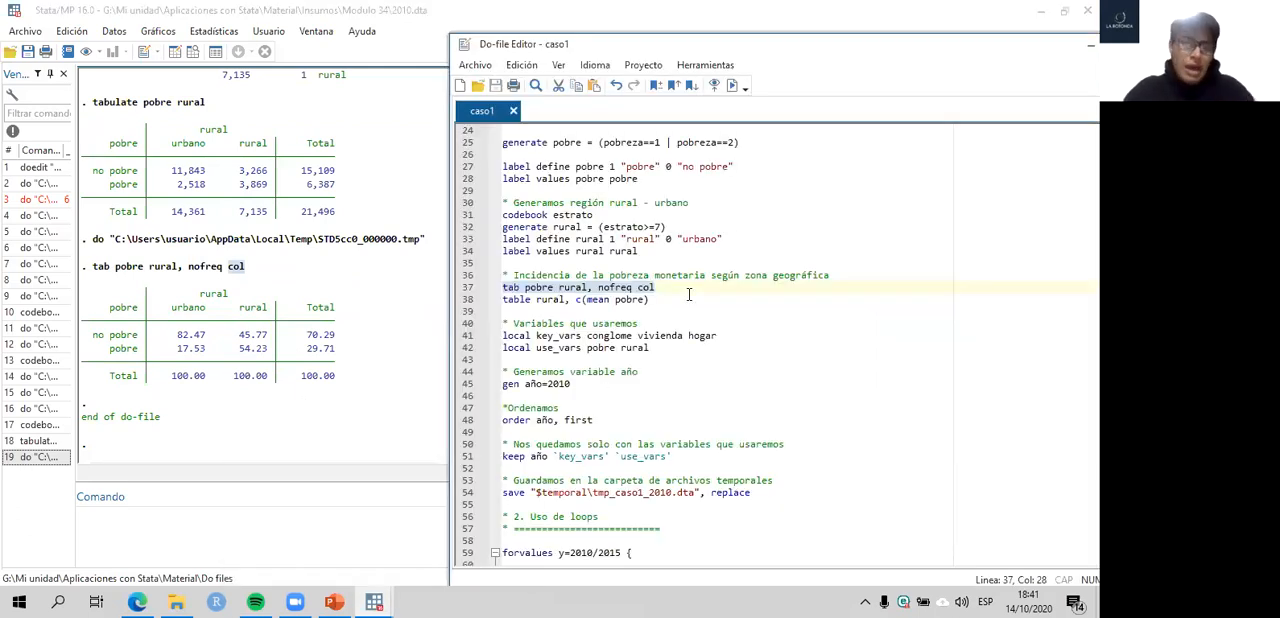
- Open the help documentation for the tabulate command by running help tabulate from the command line
{"action": "left_click", "coordinate": [291, 527]}
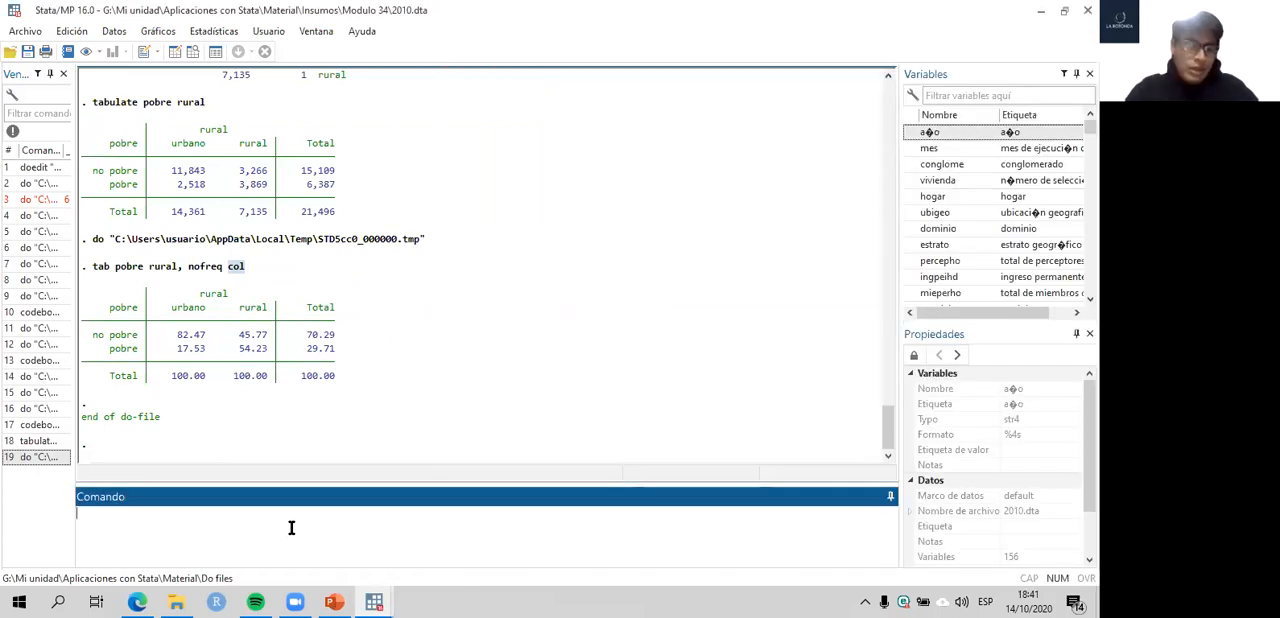
{"action": "type", "text": "h"}
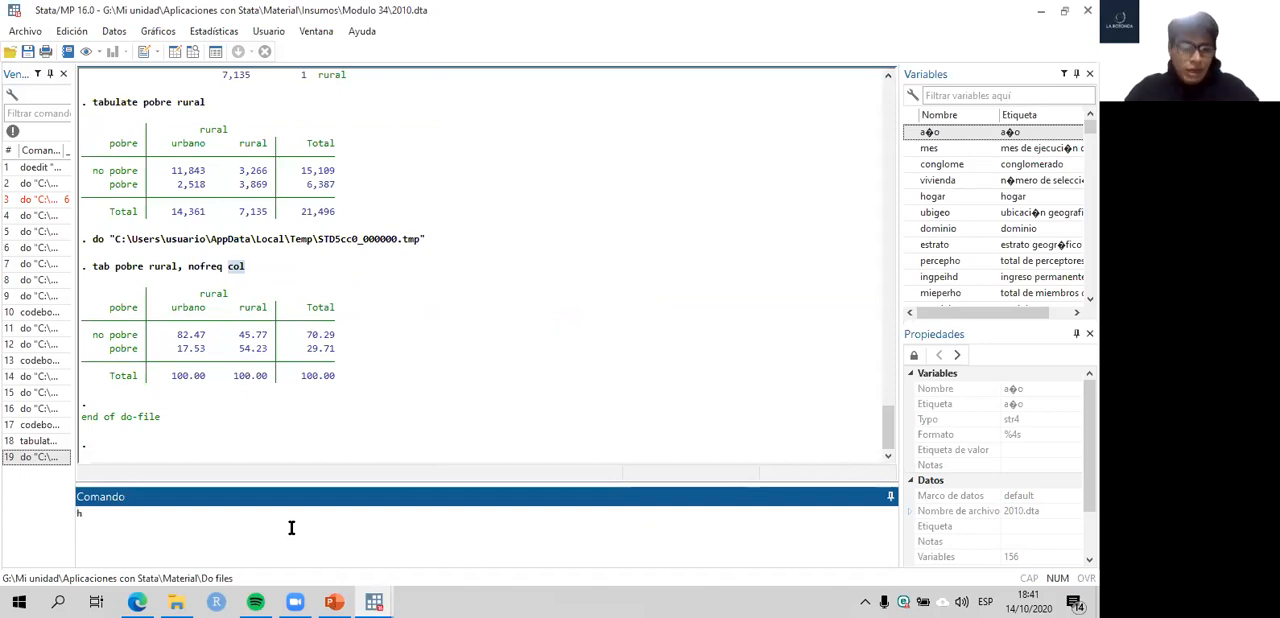
{"action": "type", "text": "elp"}
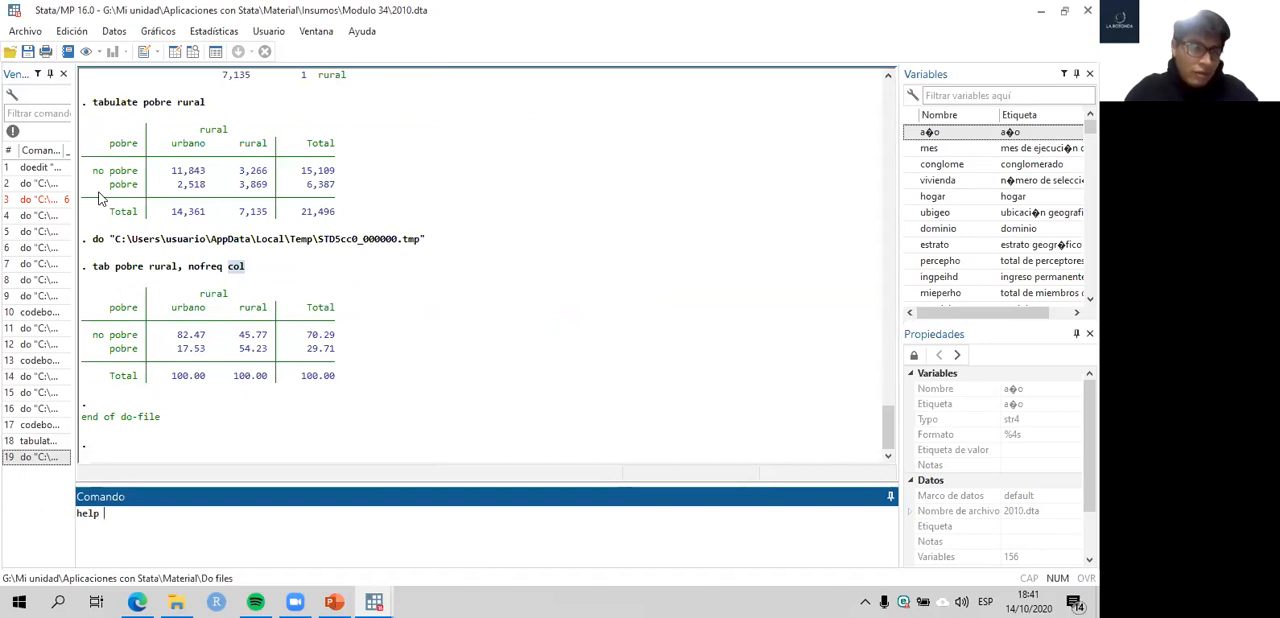
{"action": "double_click", "coordinate": [101, 266]}
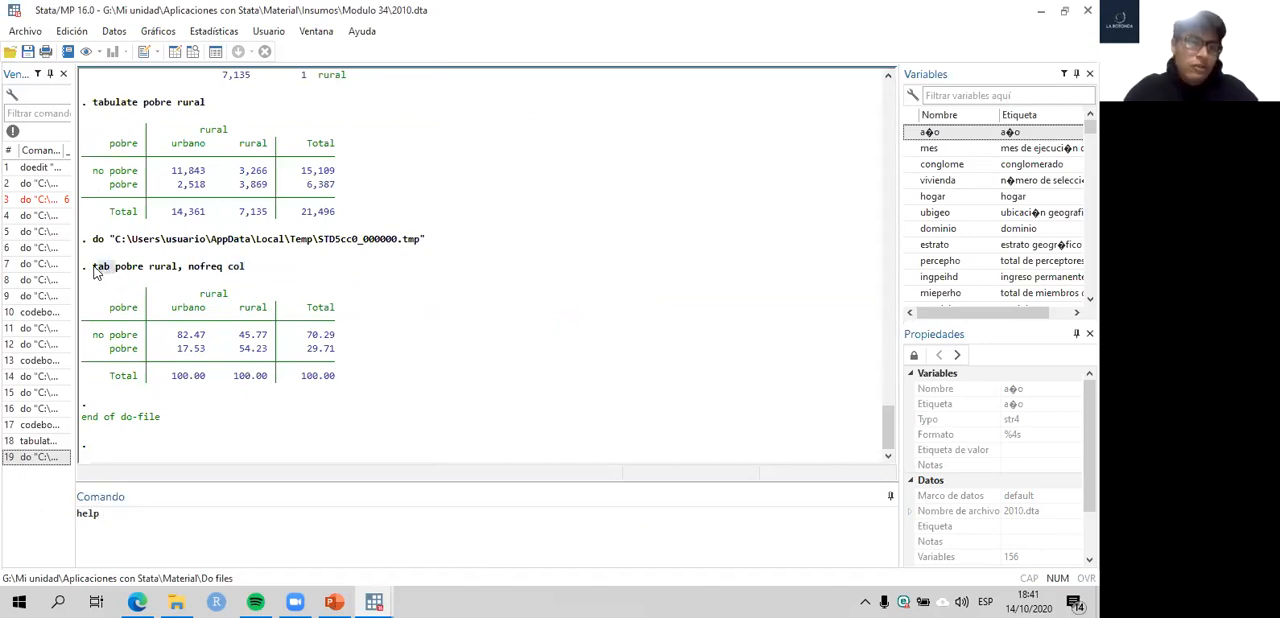
{"action": "left_click", "coordinate": [130, 516]}
{"action": "type", "text": "tabulate"}
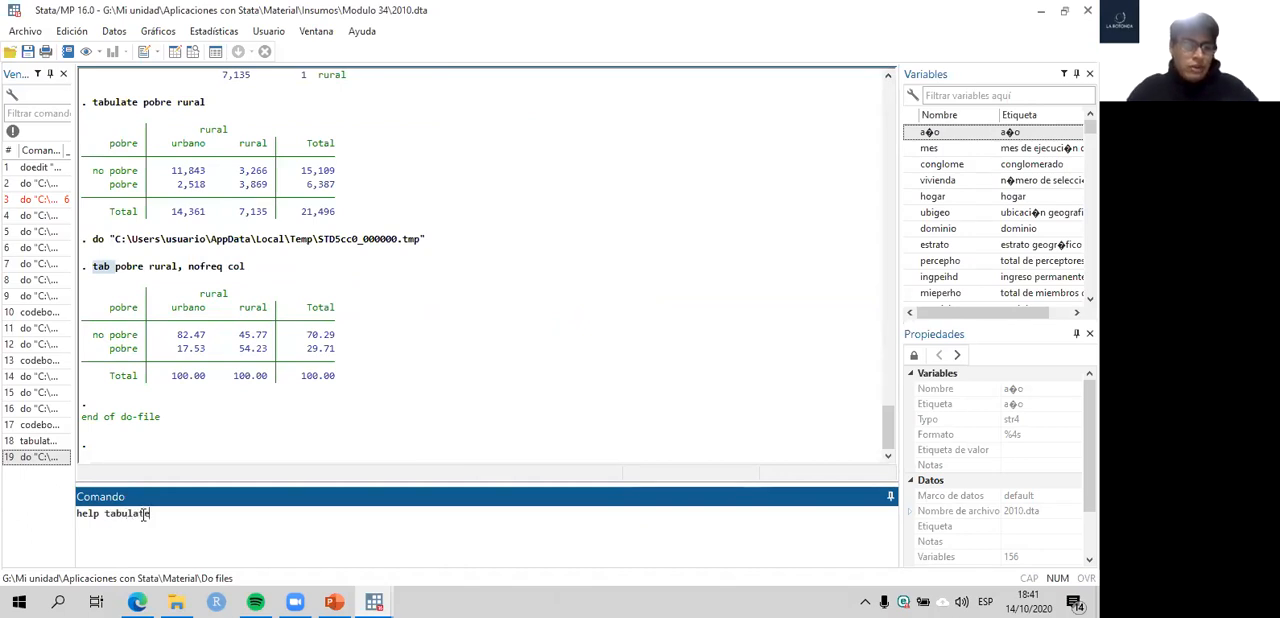
{"action": "key", "text": "Return"}
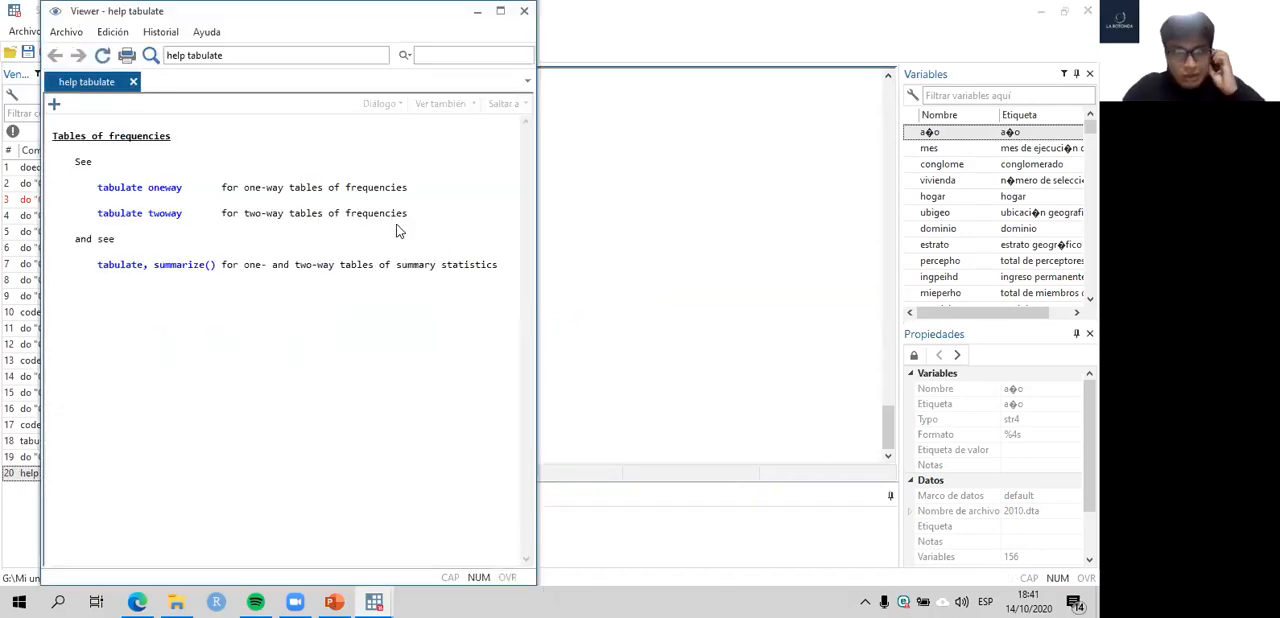
- Open the tabulate oneway help page and read through its syntax and options, including nofreq
{"action": "left_click", "coordinate": [162, 187]}
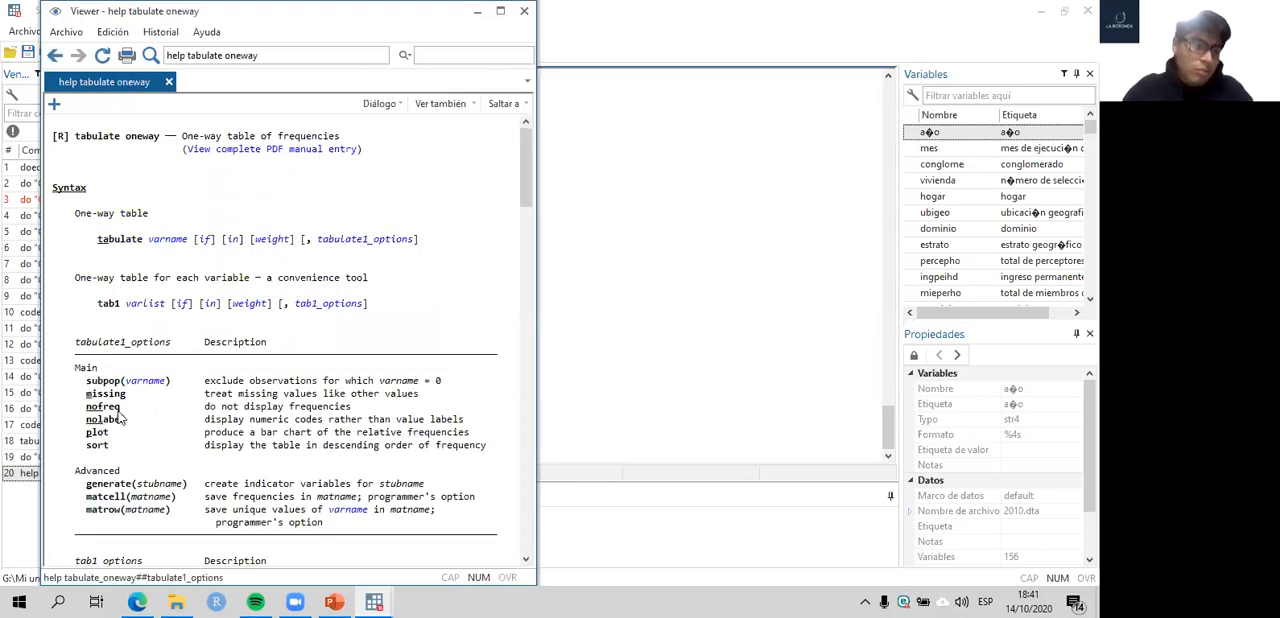
{"action": "scroll", "coordinate": [125, 340], "scroll_direction": "down", "scroll_amount": 1}
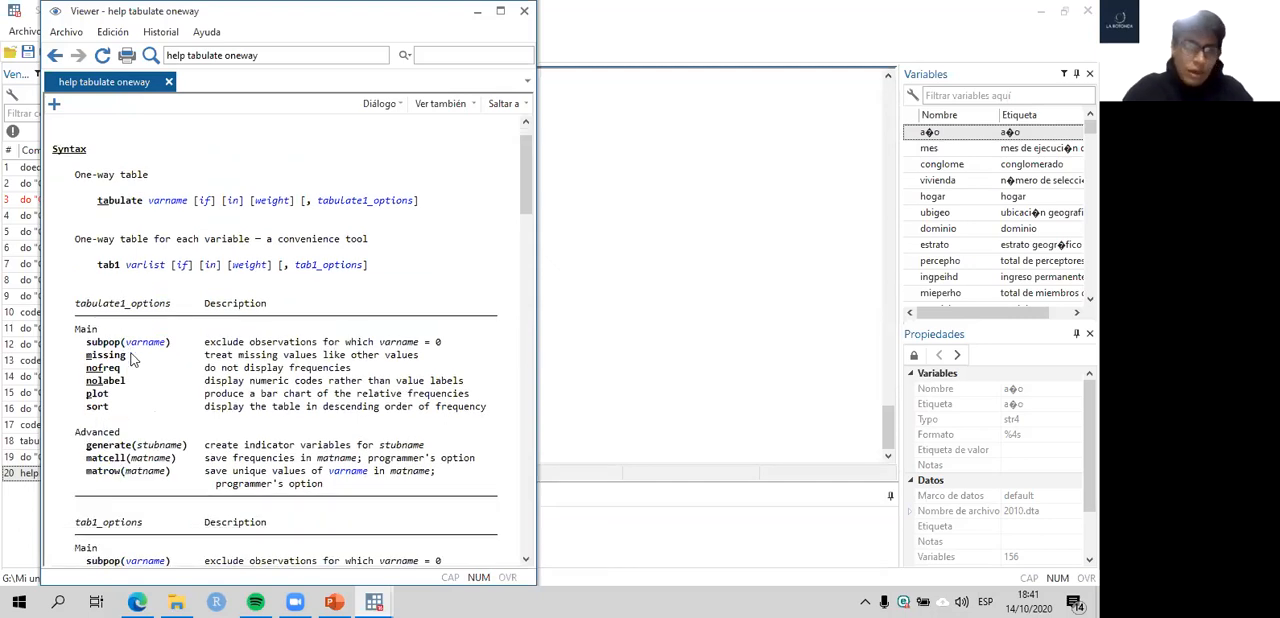
{"action": "scroll", "coordinate": [220, 275], "scroll_direction": "down", "scroll_amount": 1}
{"action": "scroll", "coordinate": [220, 275], "scroll_direction": "down", "scroll_amount": 5}
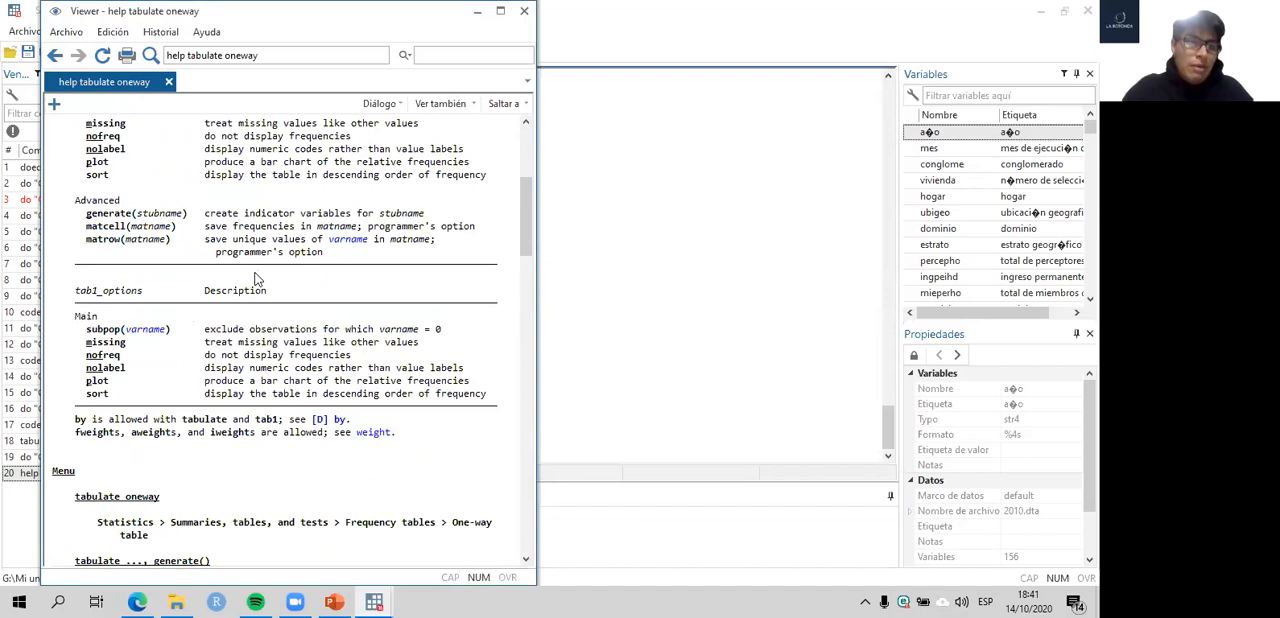
{"action": "scroll", "coordinate": [260, 280], "scroll_direction": "down", "scroll_amount": 1}
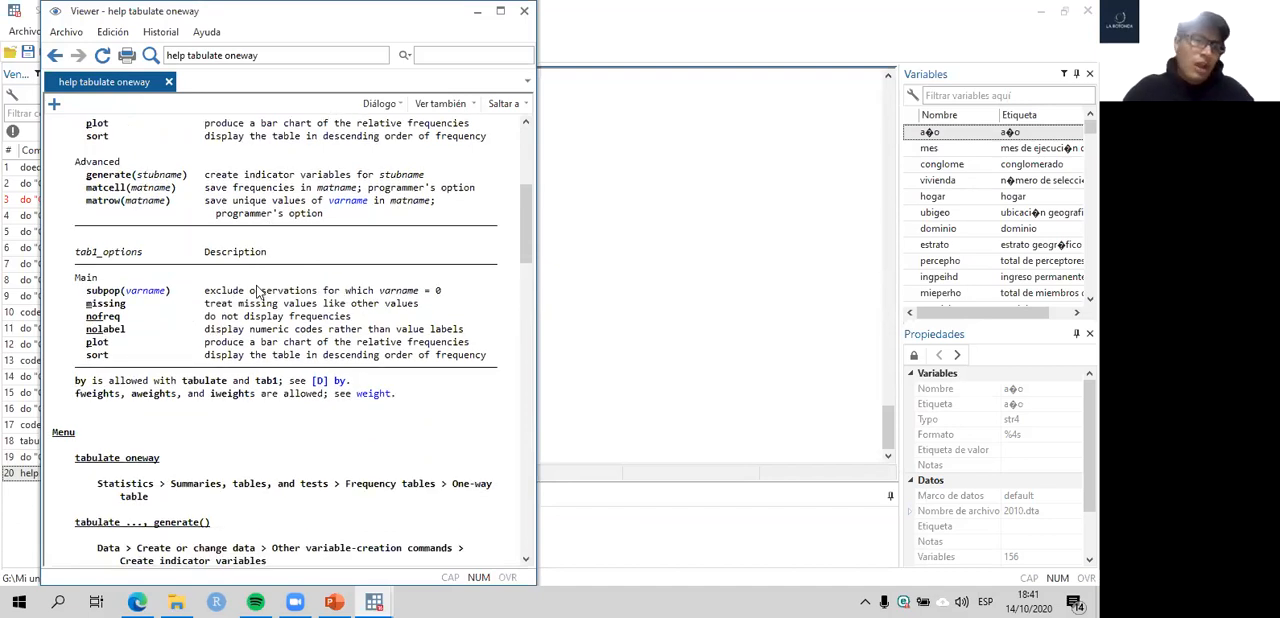
{"action": "scroll", "coordinate": [245, 320], "scroll_direction": "down", "scroll_amount": 1}
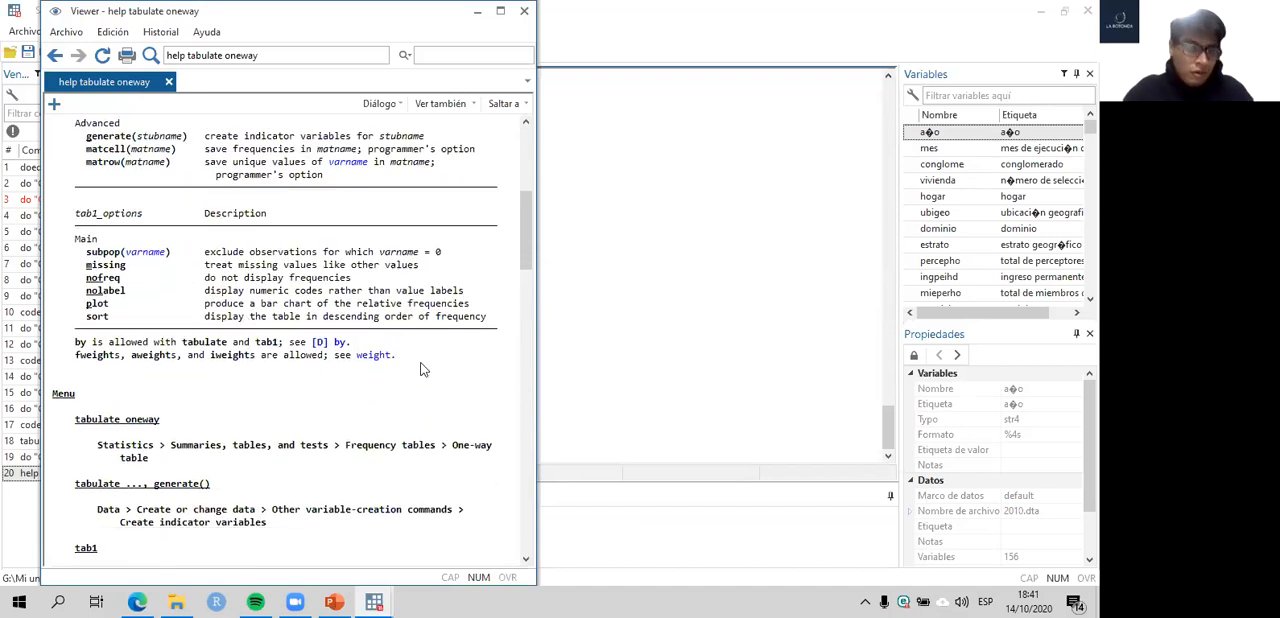
{"action": "scroll", "coordinate": [204, 248], "scroll_direction": "up", "scroll_amount": 7}
{"action": "key", "text": "alt+Tab"}
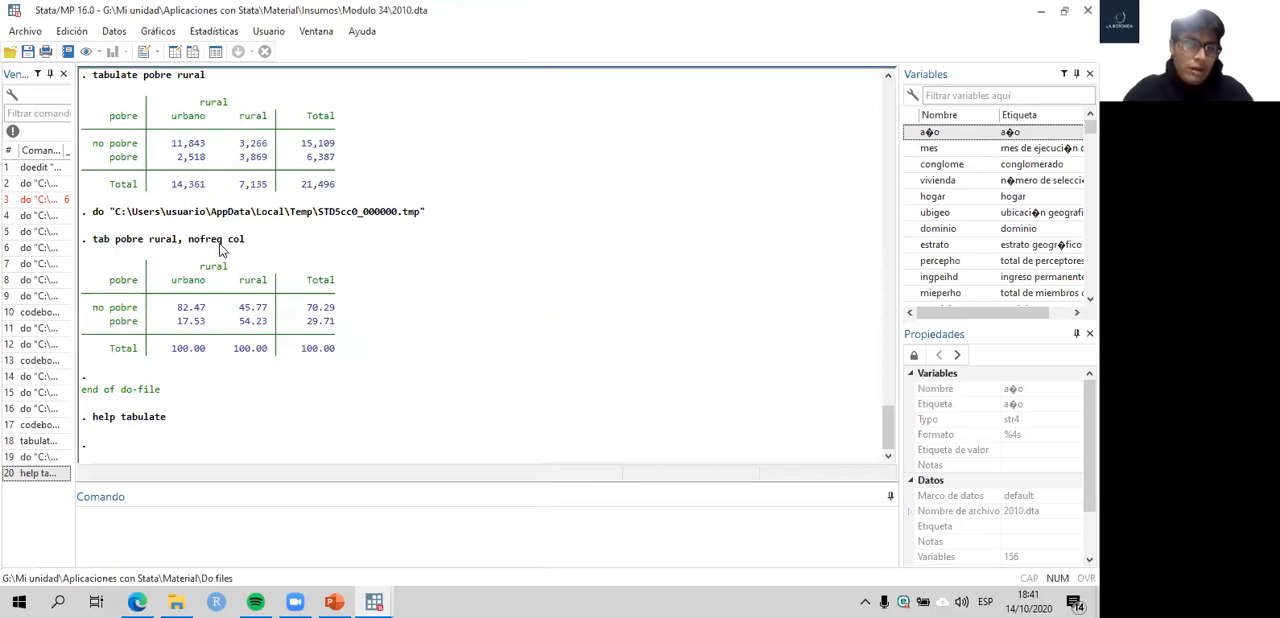
- Review the nofreq and col options in the executed tab pobre rural command and return to the caso1 do-file
{"action": "double_click", "coordinate": [218, 244]}
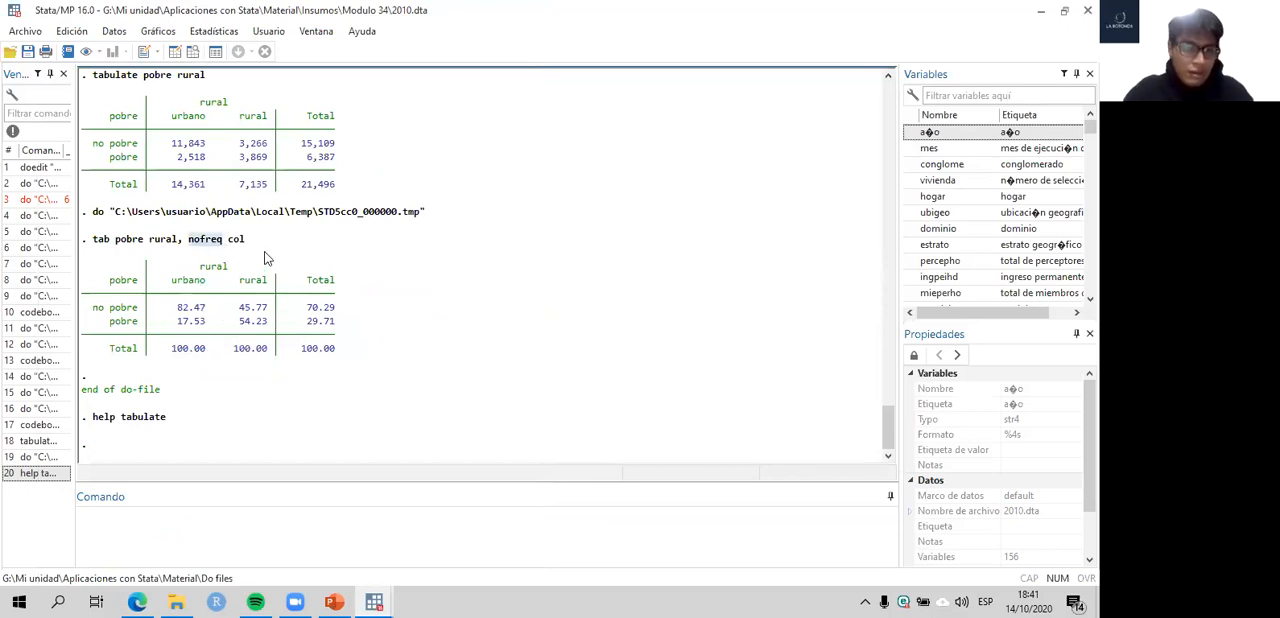
{"action": "double_click", "coordinate": [236, 241]}
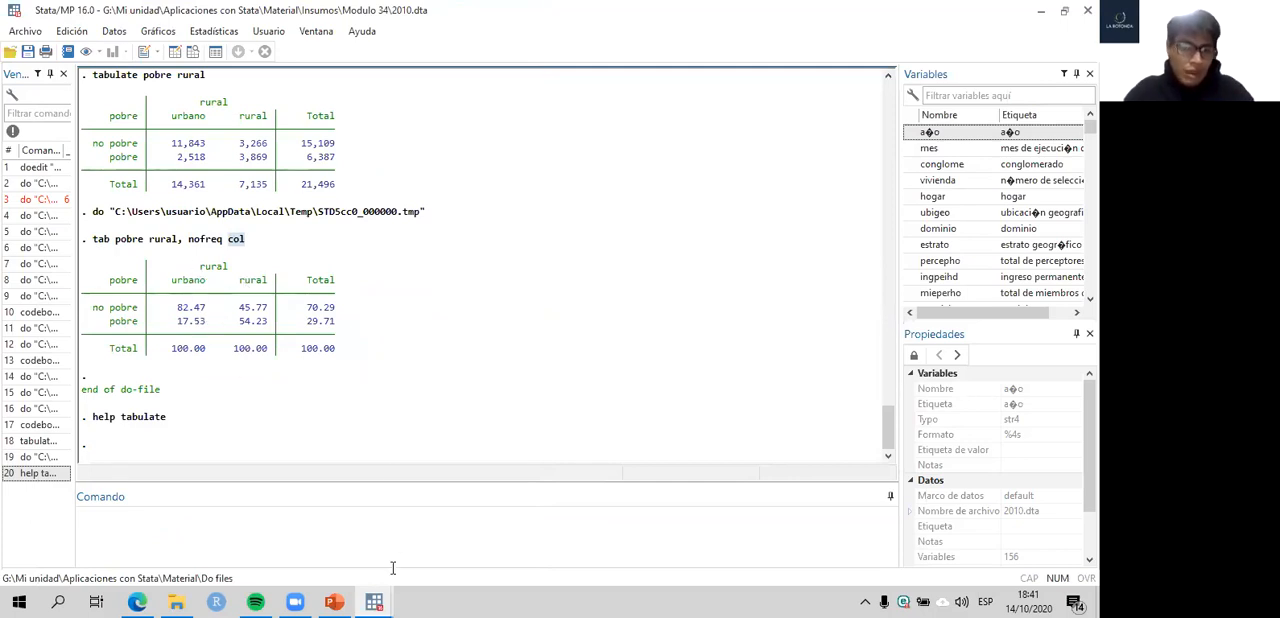
{"action": "left_click", "coordinate": [372, 600]}
{"action": "left_click", "coordinate": [372, 600]}
{"action": "left_click", "coordinate": [372, 600]}
{"action": "left_click", "coordinate": [446, 485]}
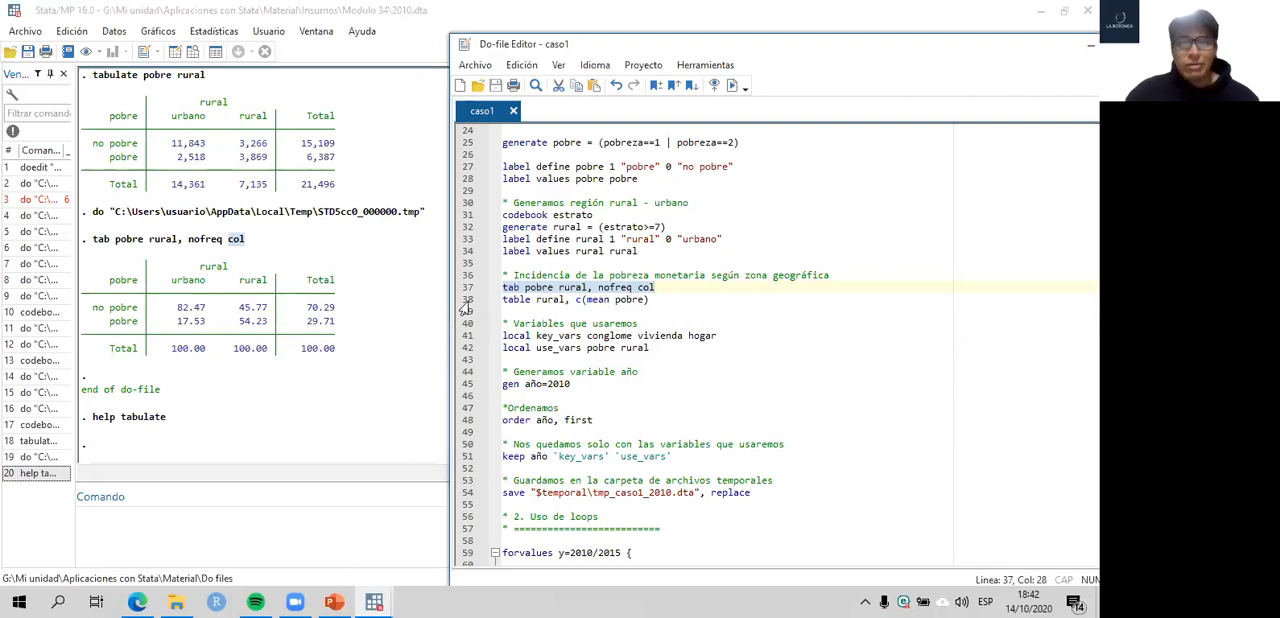
- Examine the parts of table rural, c(mean pobre) on line 38: the command, the row variable and the mean of pobre
{"action": "left_click", "coordinate": [465, 305]}
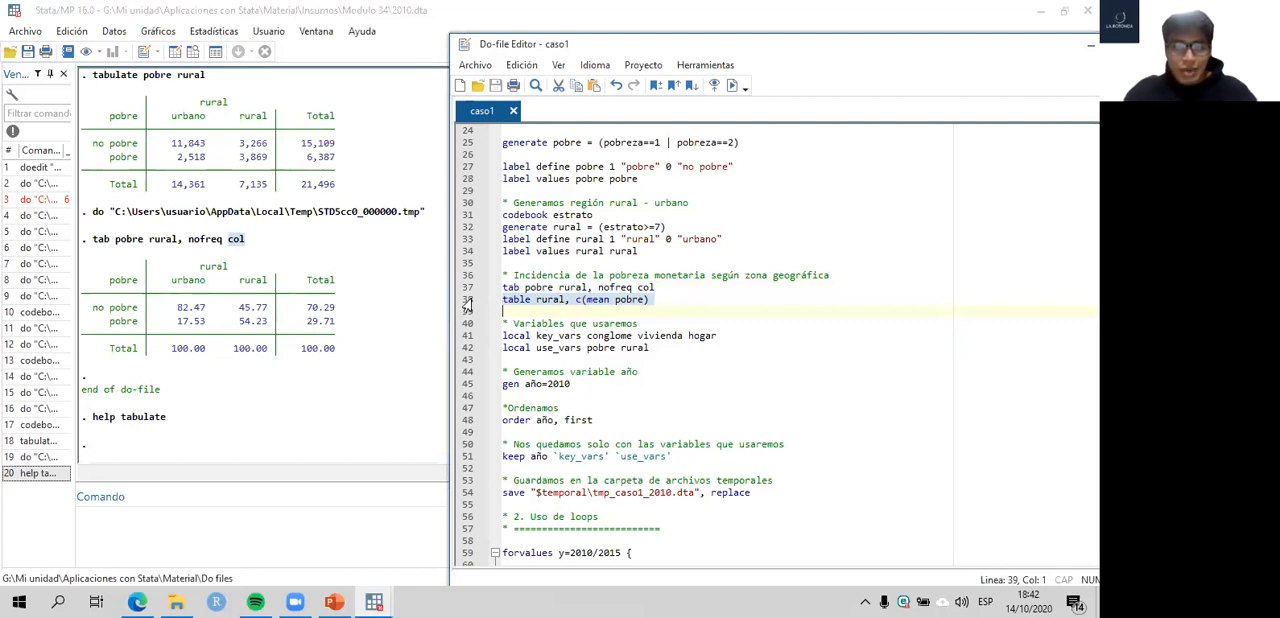
{"action": "left_click", "coordinate": [533, 300]}
{"action": "left_click_drag", "start_coordinate": [532, 300], "coordinate": [503, 300]}
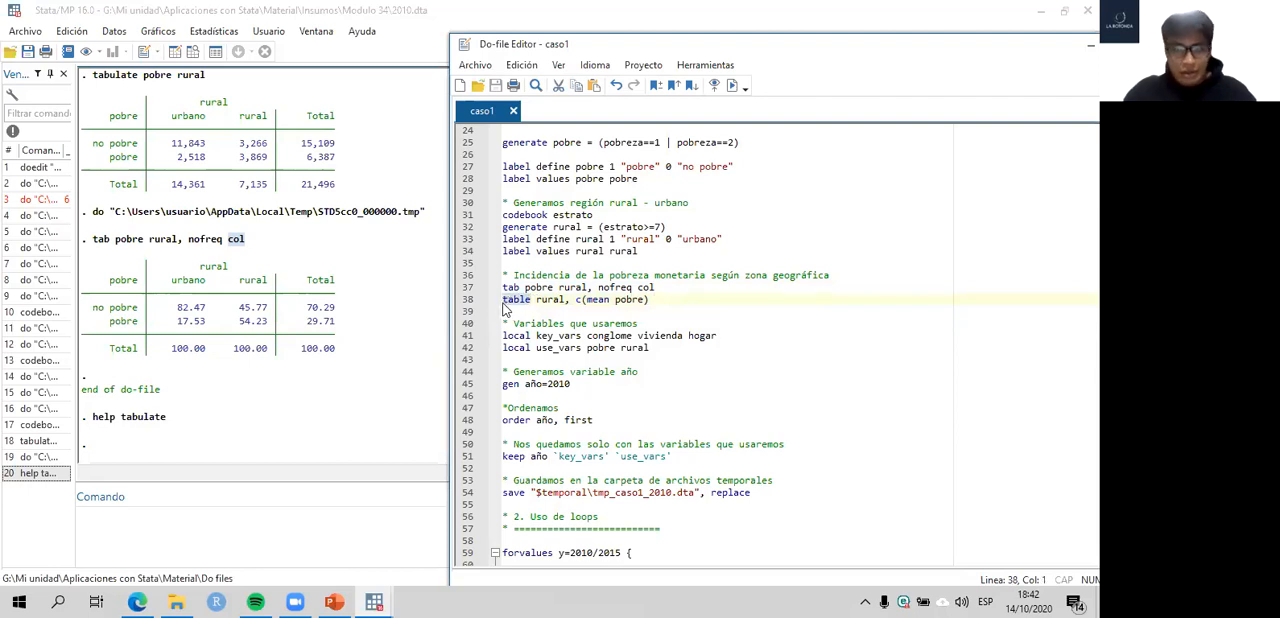
{"action": "left_click", "coordinate": [532, 300]}
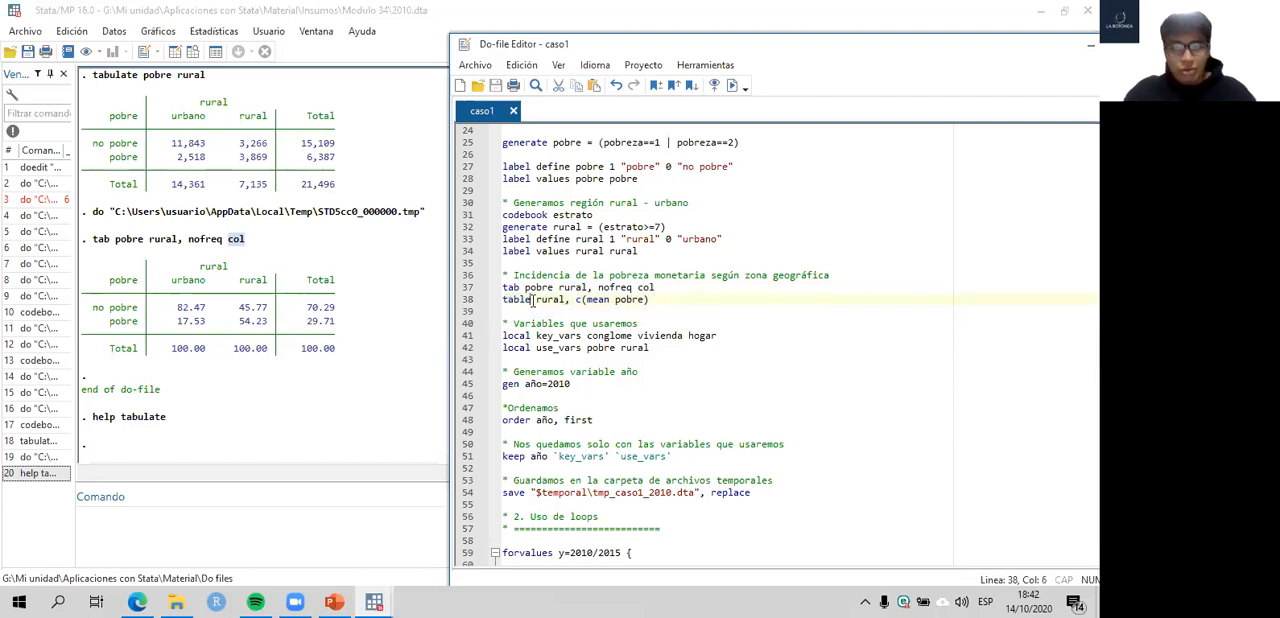
{"action": "left_click_drag", "start_coordinate": [564, 300], "coordinate": [537, 300]}
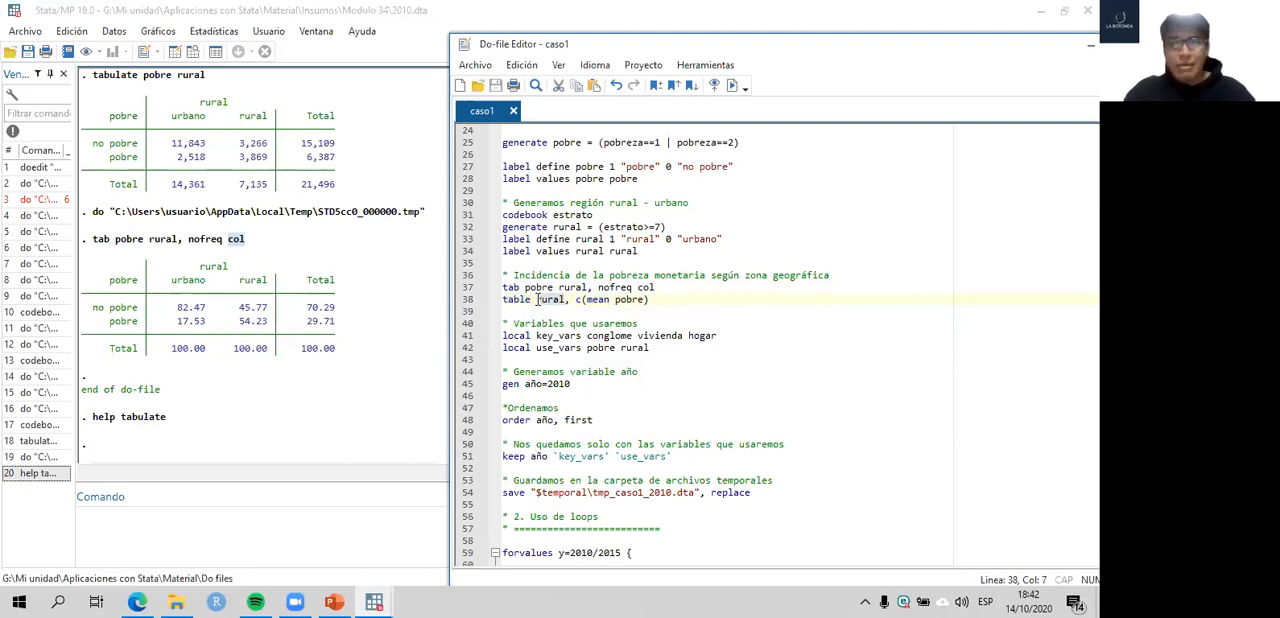
{"action": "left_click", "coordinate": [575, 300]}
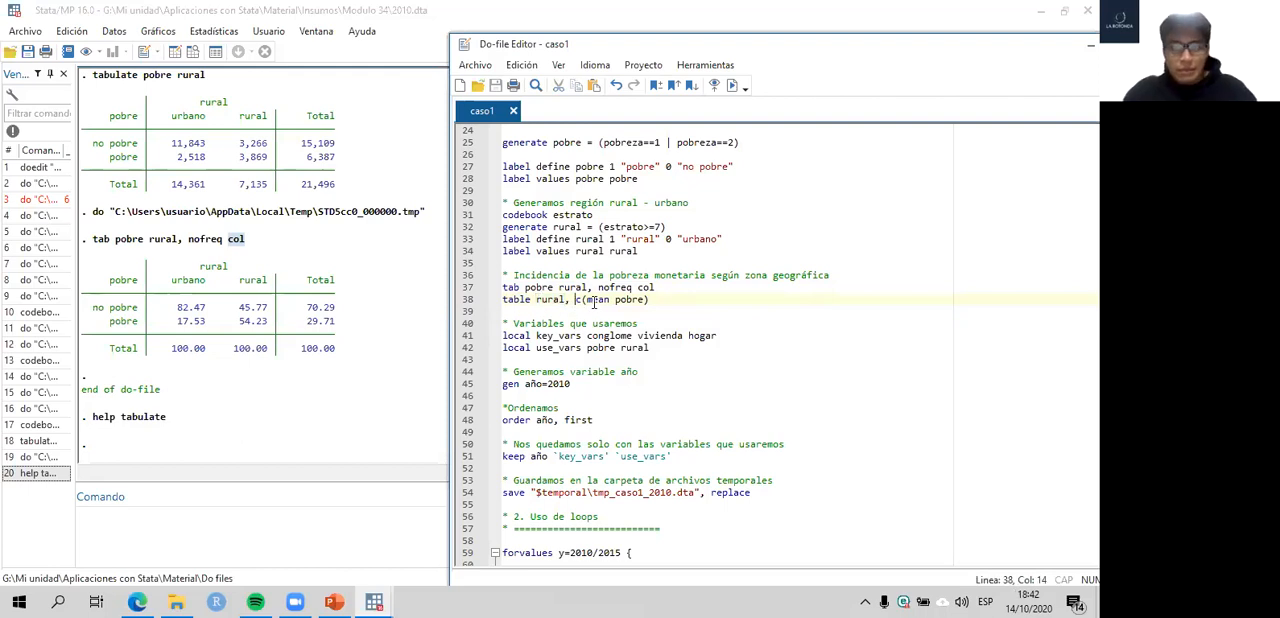
{"action": "left_click", "coordinate": [582, 300]}
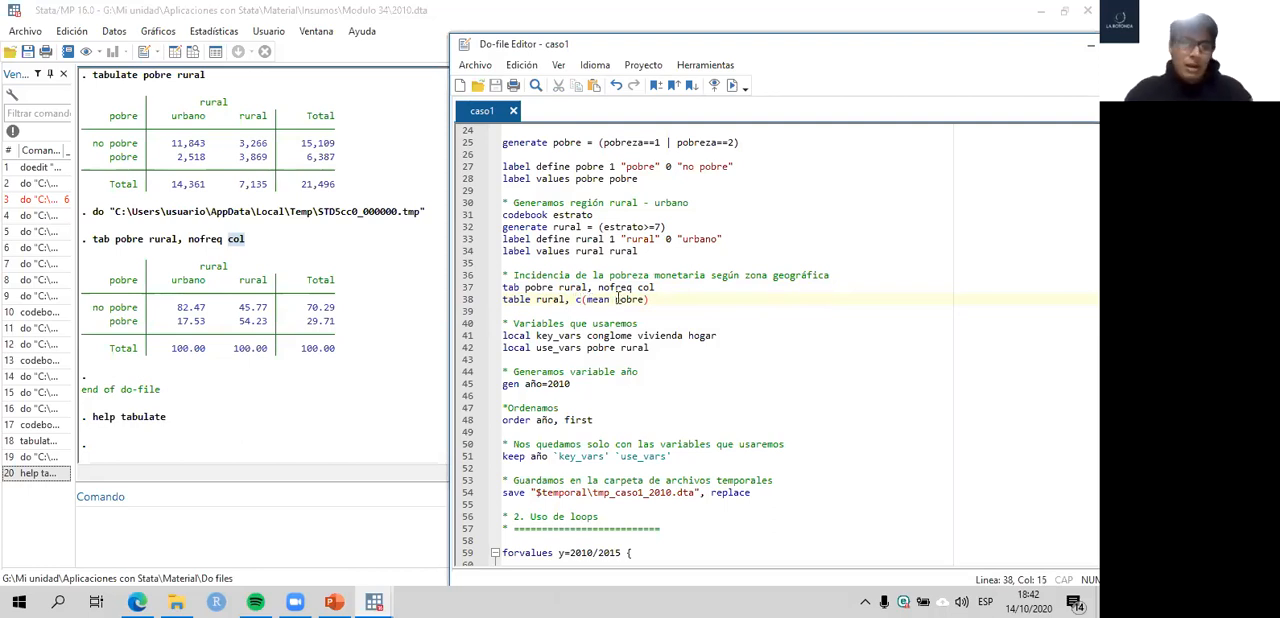
{"action": "left_click_drag", "start_coordinate": [587, 300], "coordinate": [645, 300]}
{"action": "left_click", "coordinate": [652, 300]}
{"action": "left_click", "coordinate": [610, 300]}
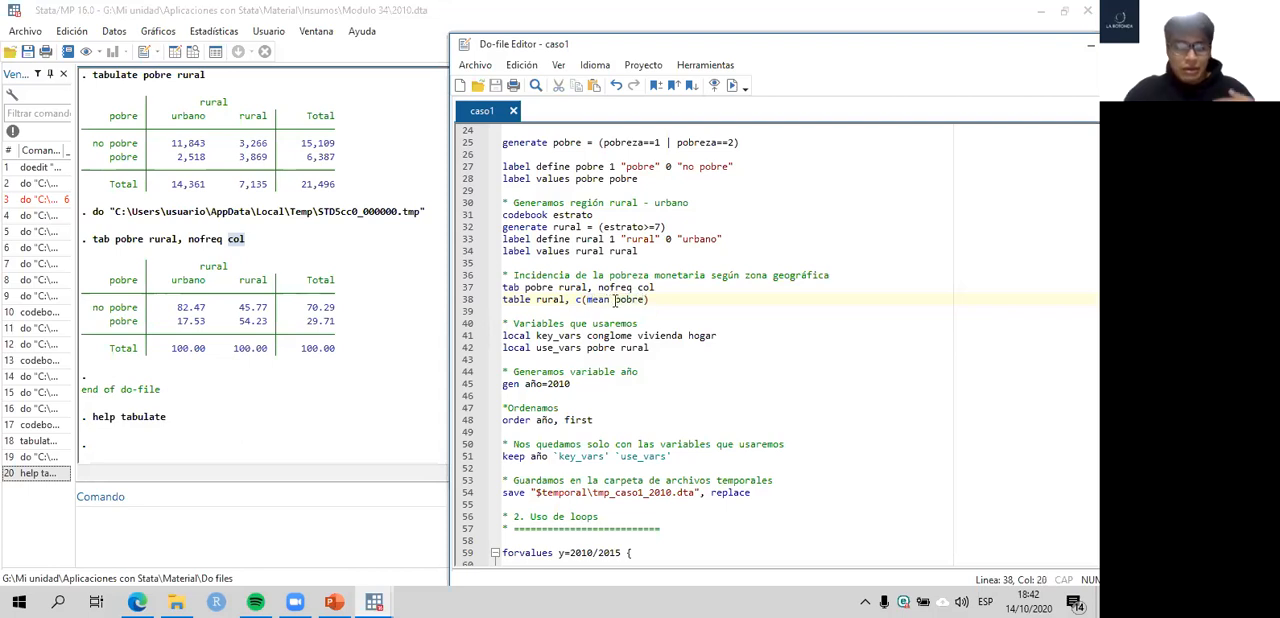
{"action": "left_click_drag", "start_coordinate": [648, 300], "coordinate": [617, 300]}
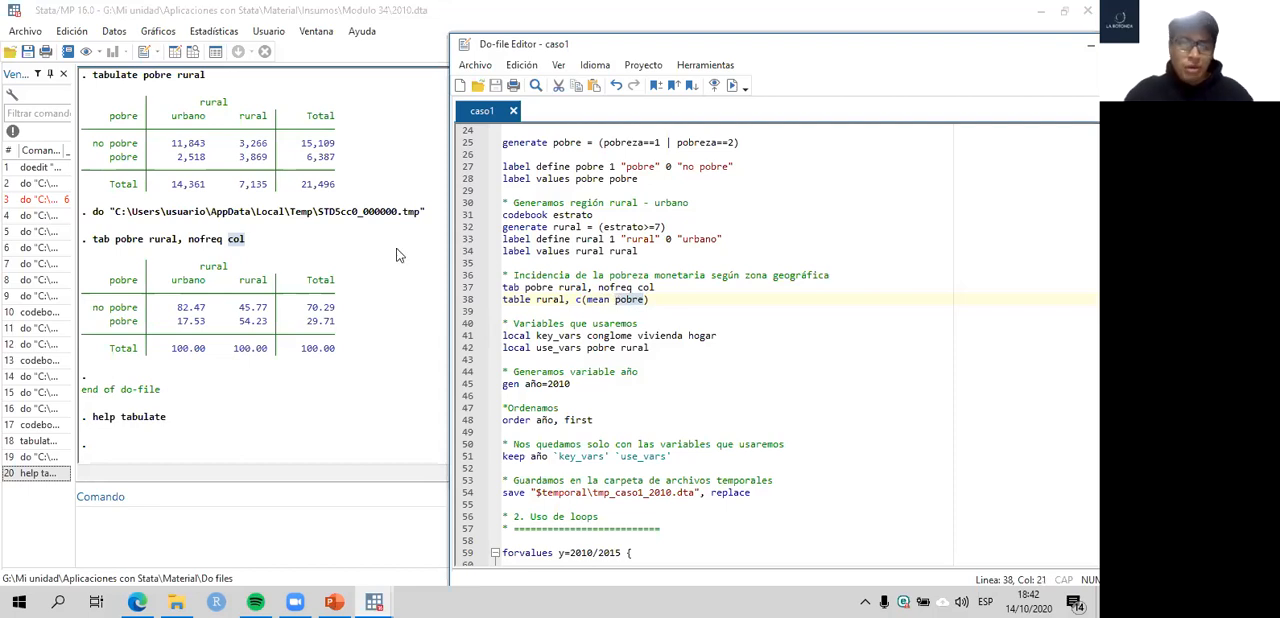
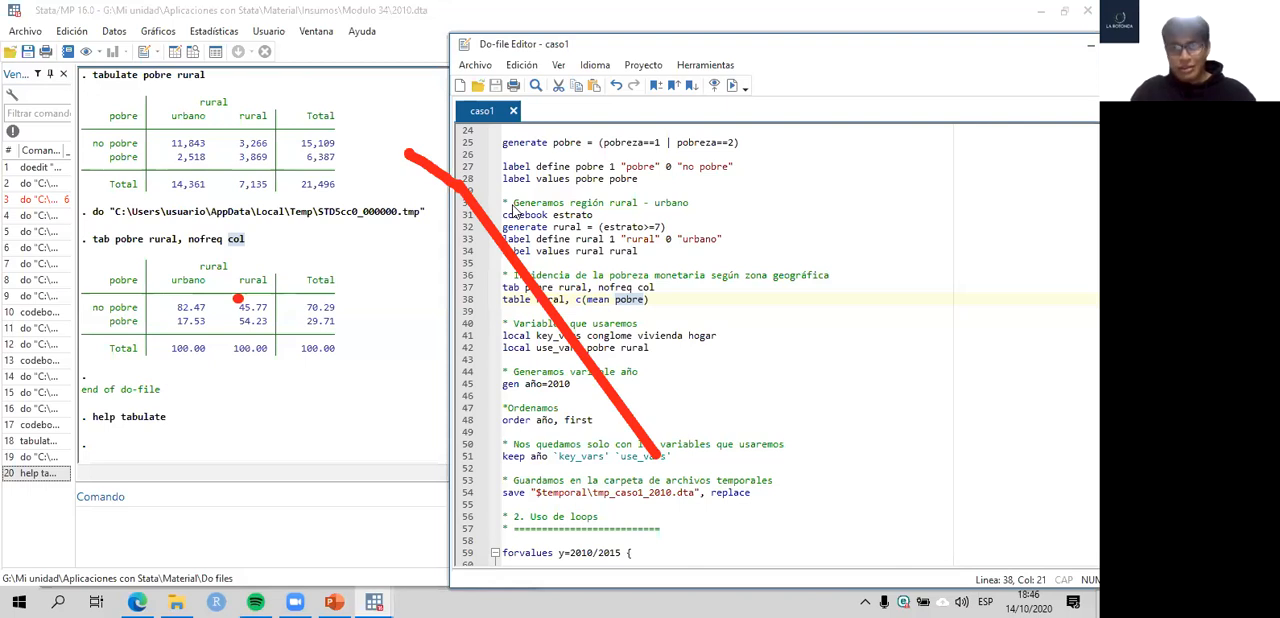
{"action": "left_click", "coordinate": [803, 118]}
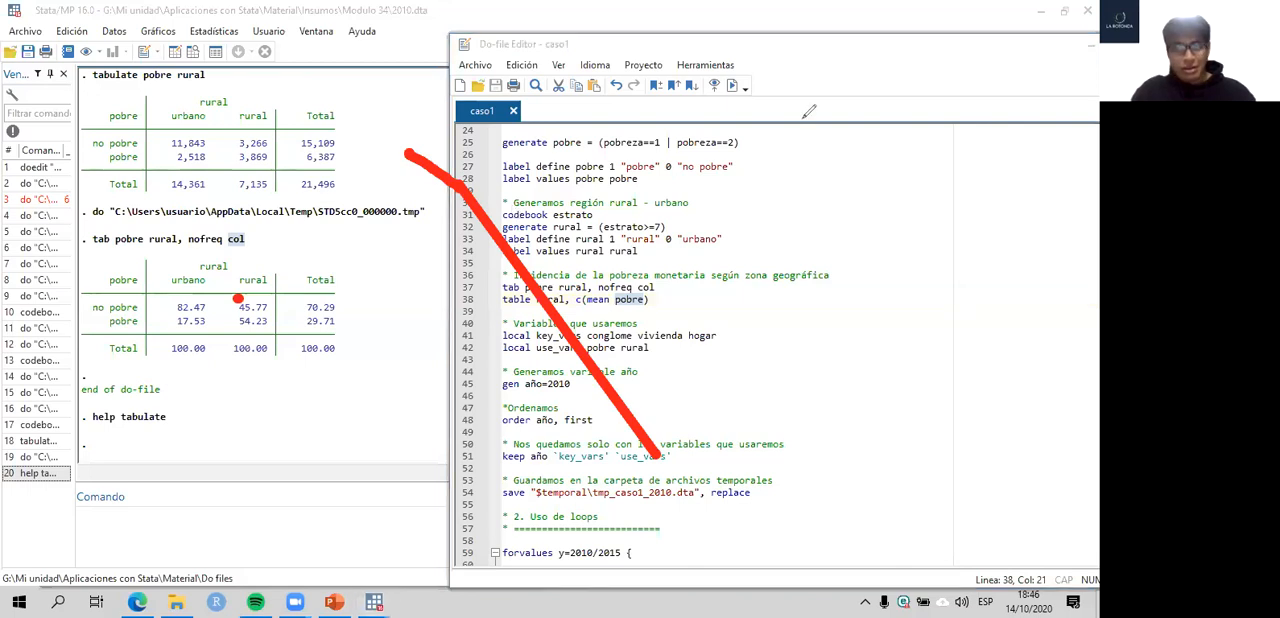
{"action": "left_click", "coordinate": [803, 118]}
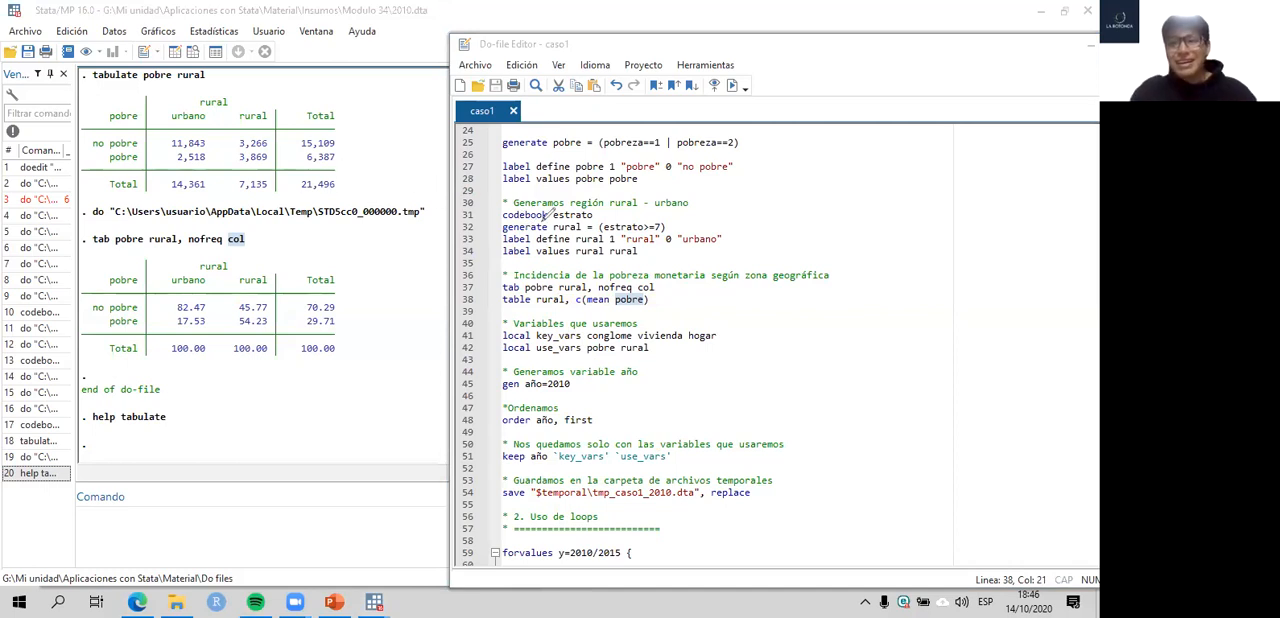
{"action": "left_click", "coordinate": [687, 383]}
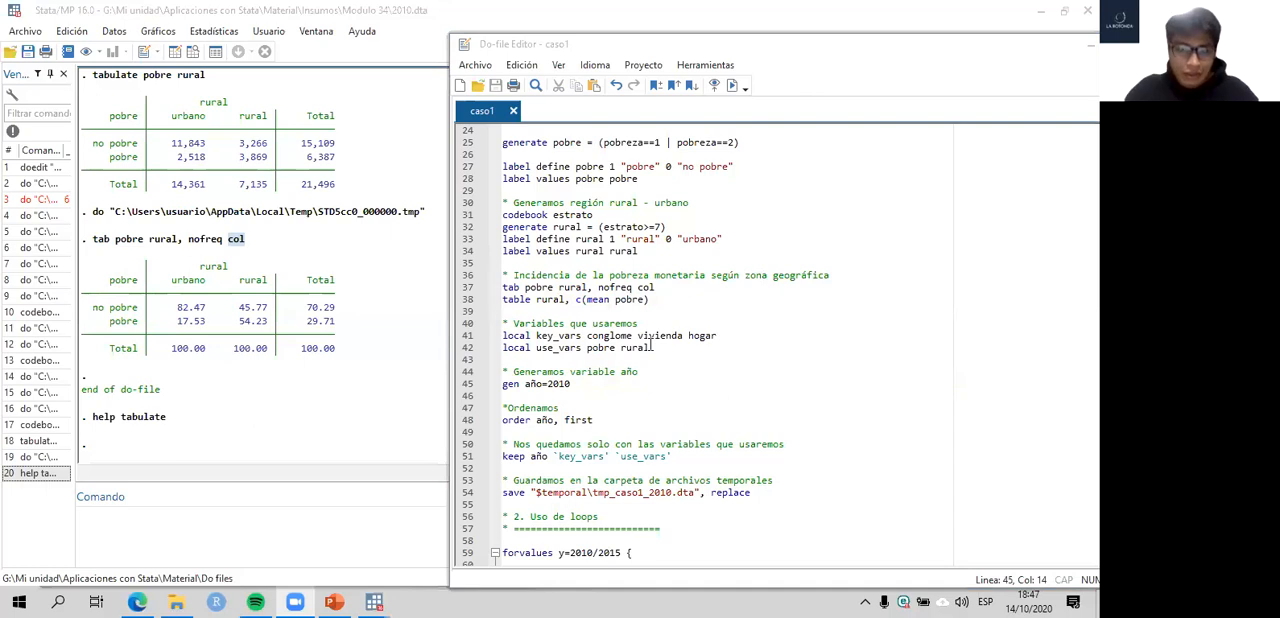
- Run line 38, table rural, c(mean pobre), to tabulate the mean of pobre by area
{"action": "left_click", "coordinate": [641, 300]}
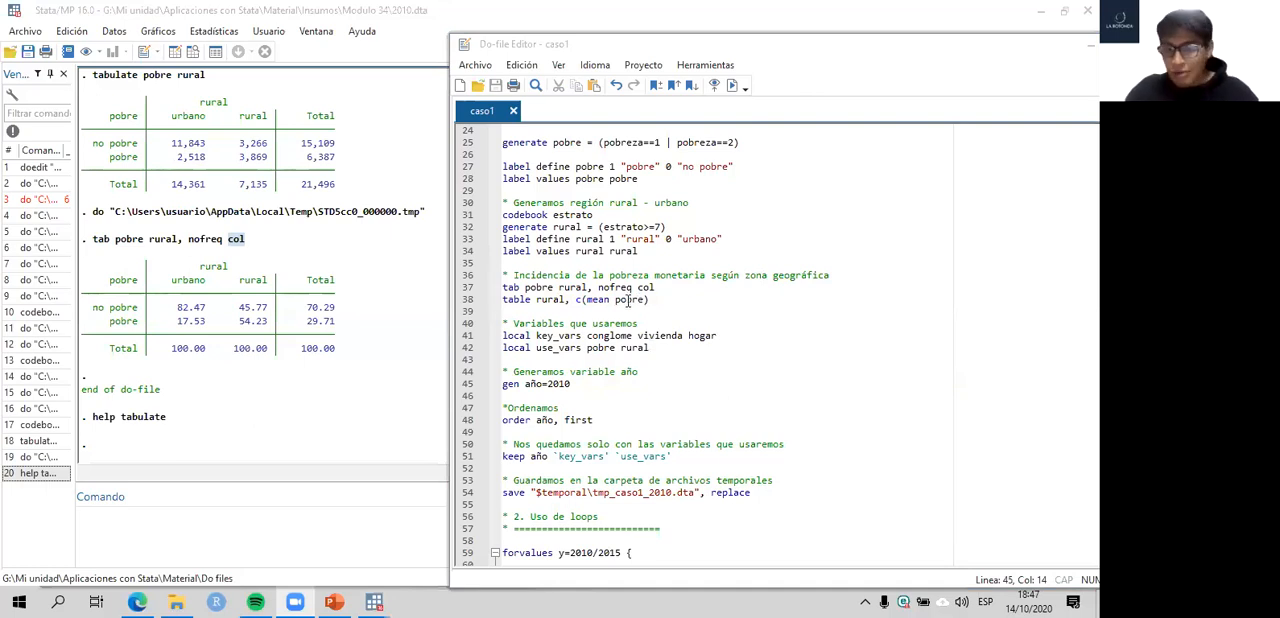
{"action": "left_click", "coordinate": [615, 300]}
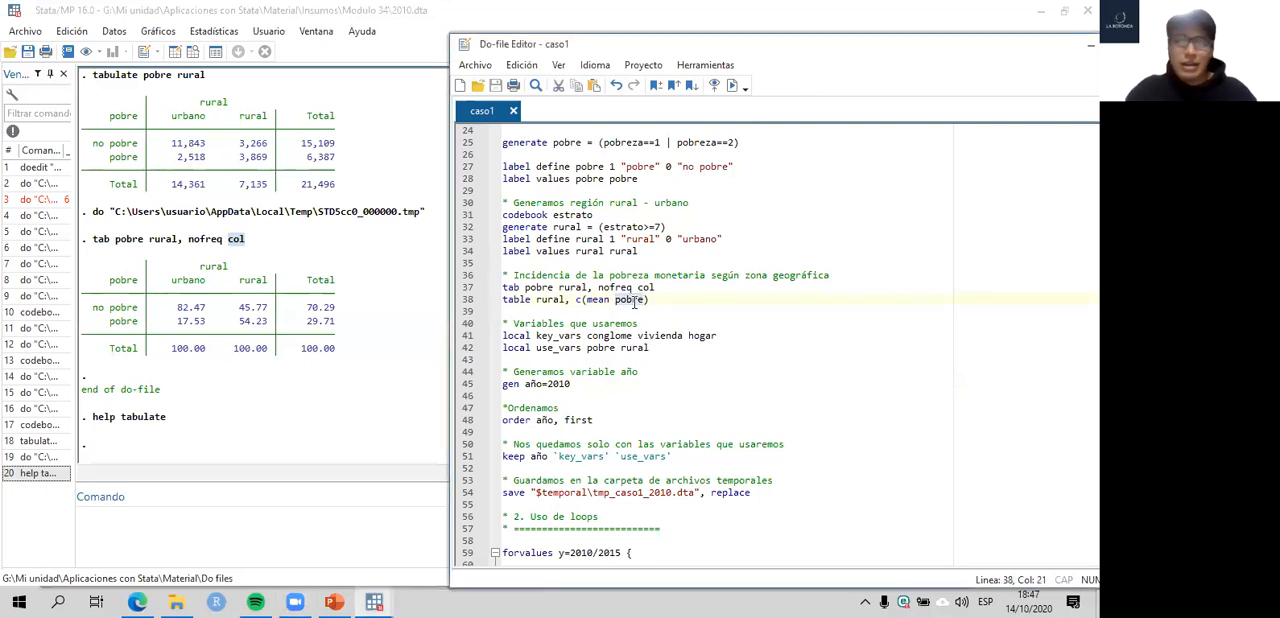
{"action": "left_click", "coordinate": [475, 300]}
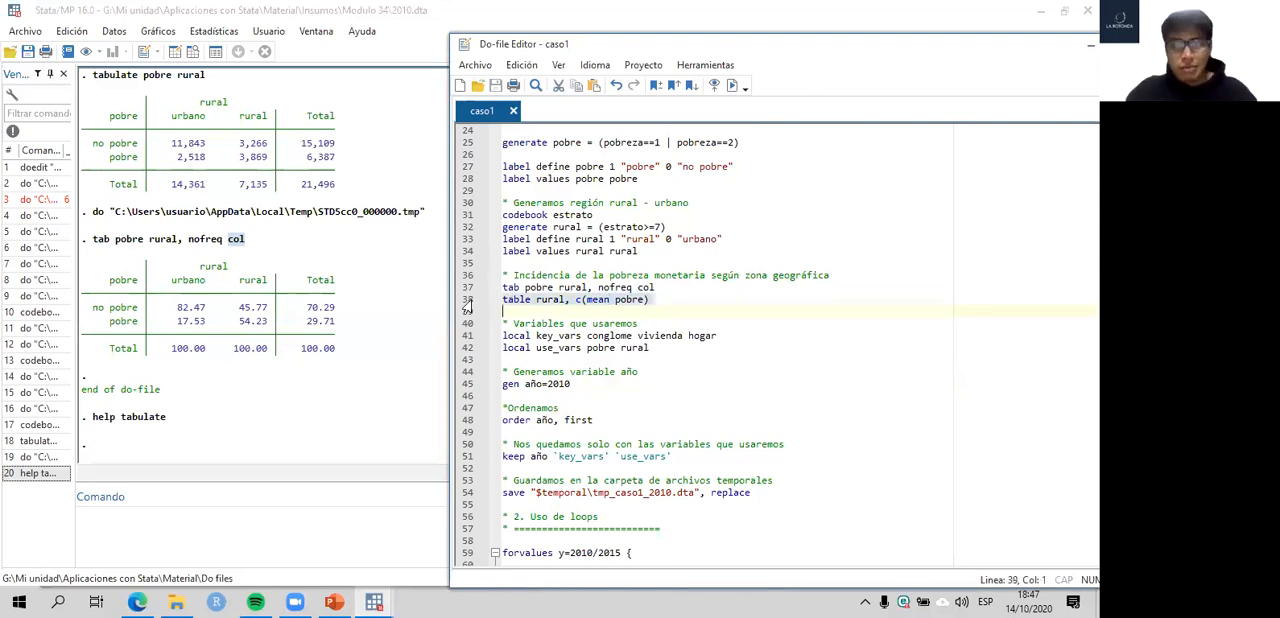
{"action": "key", "text": "ctrl+d"}
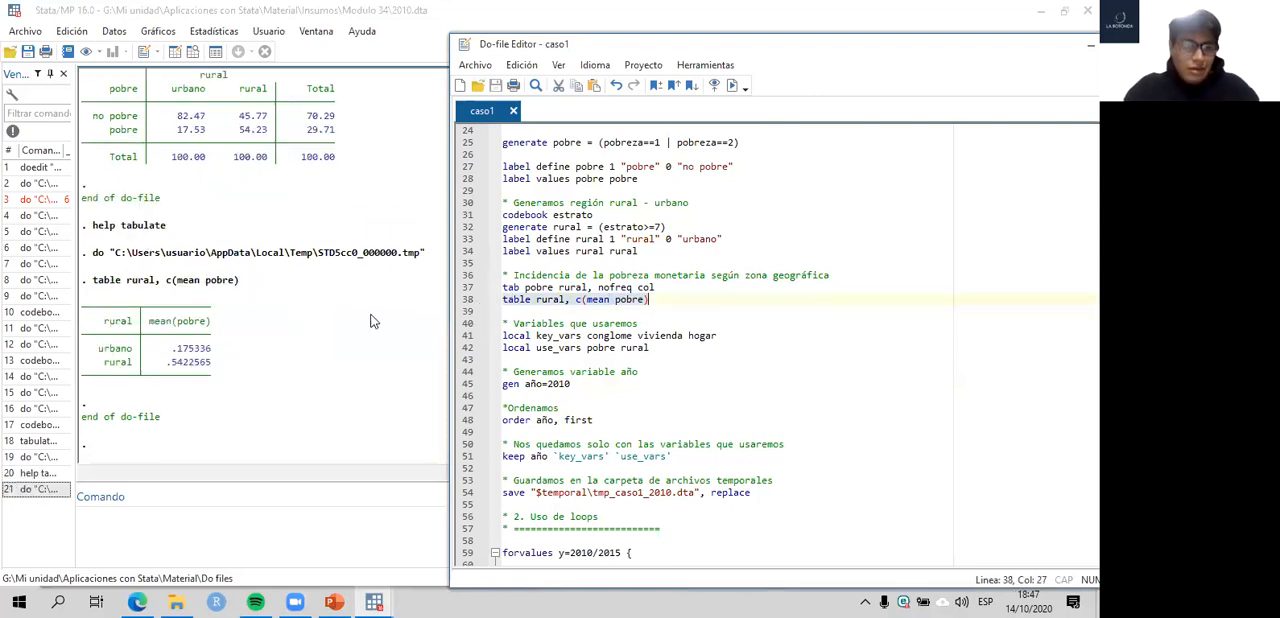
- Examine the mean of pobre for urbano and rural in the table output and return to the caso1 do-file
{"action": "left_click", "coordinate": [328, 352]}
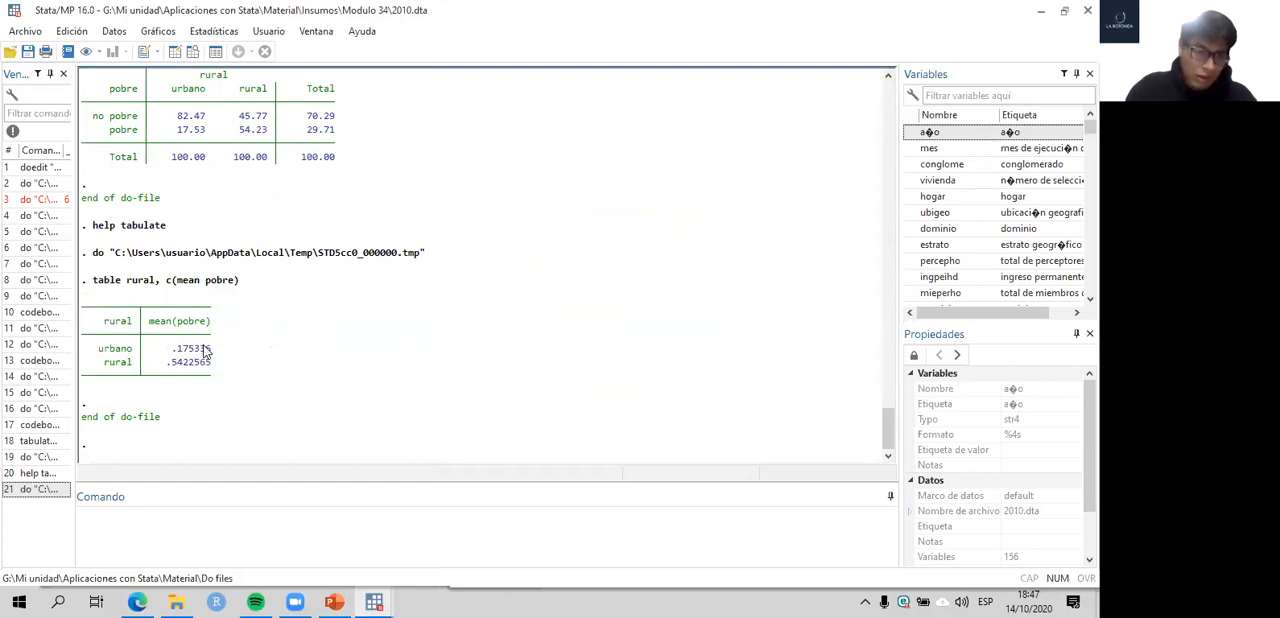
{"action": "left_click_drag", "start_coordinate": [172, 350], "coordinate": [265, 342]}
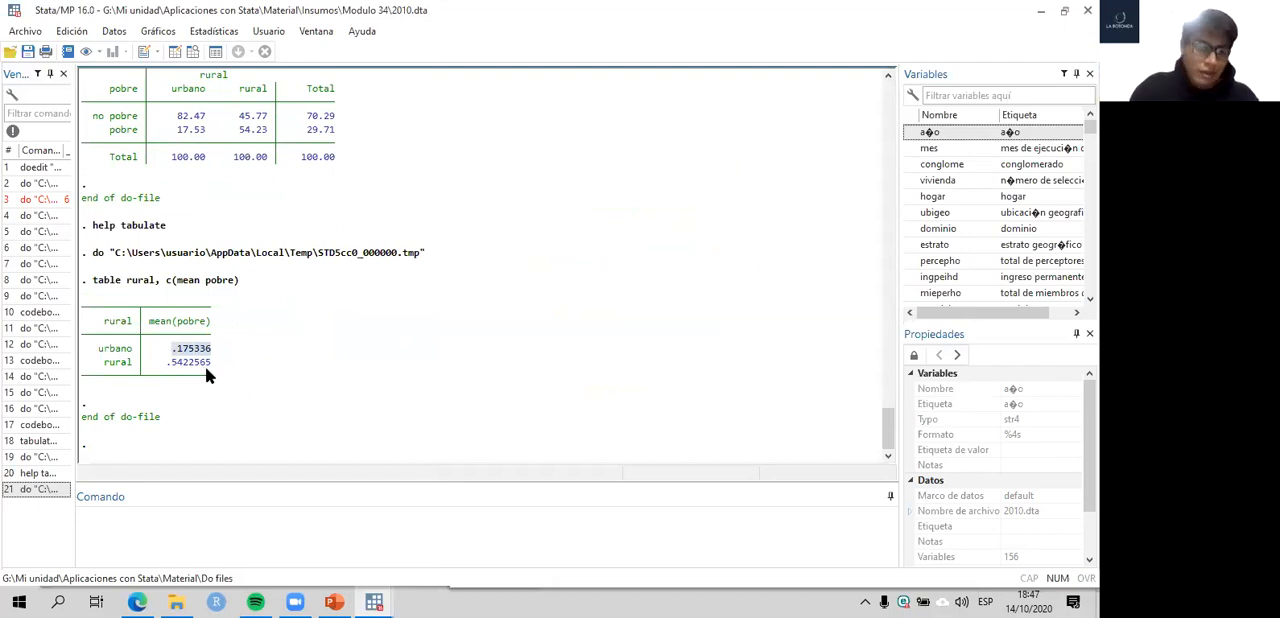
{"action": "left_click_drag", "start_coordinate": [210, 364], "coordinate": [100, 368]}
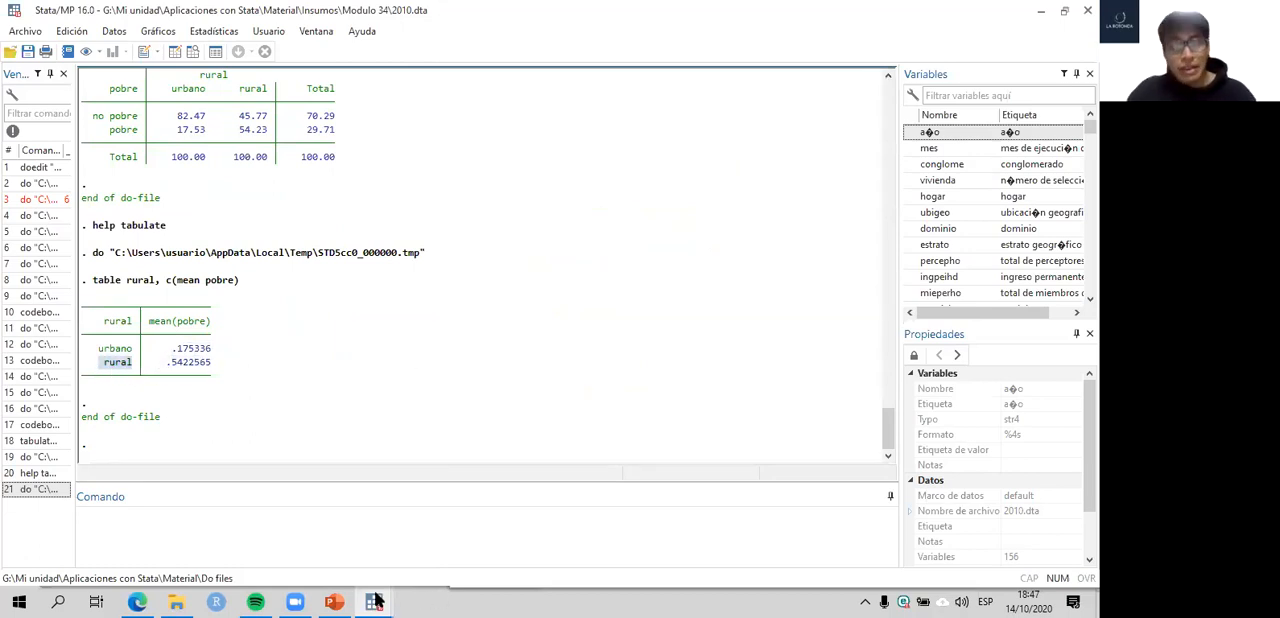
{"action": "mouse_move", "coordinate": [374, 601]}
{"action": "left_click", "coordinate": [438, 528]}
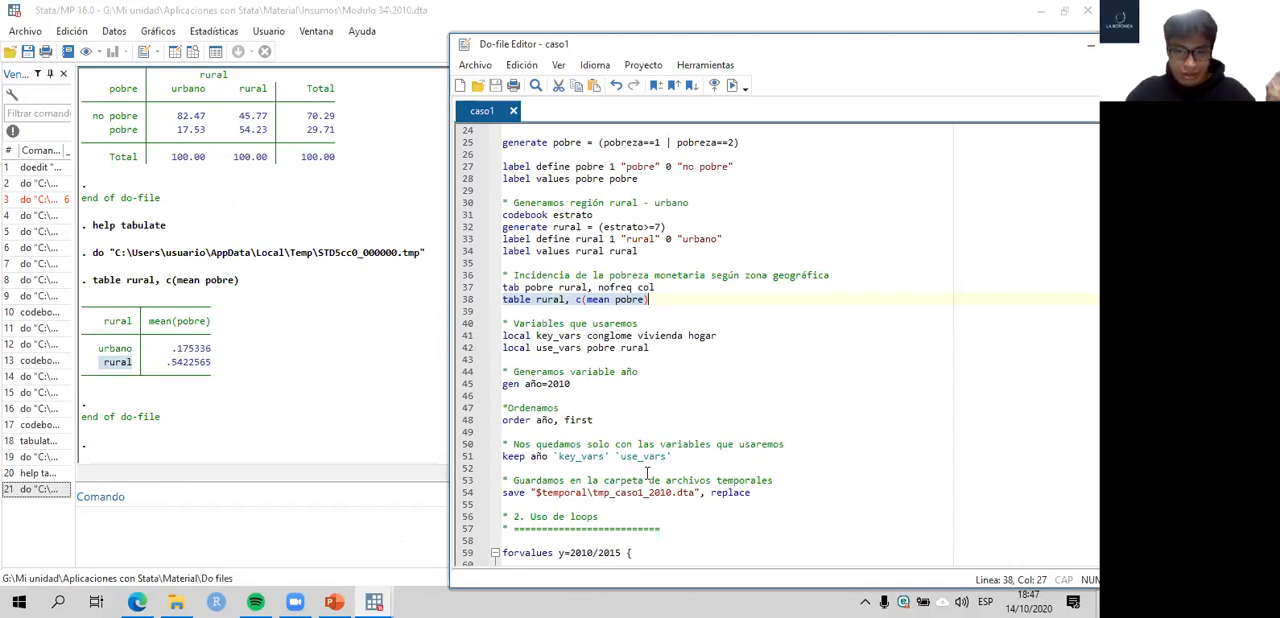
- Replace local with global in the key_vars and use_vars definitions on lines 41 and 42
{"action": "left_click", "coordinate": [532, 337]}
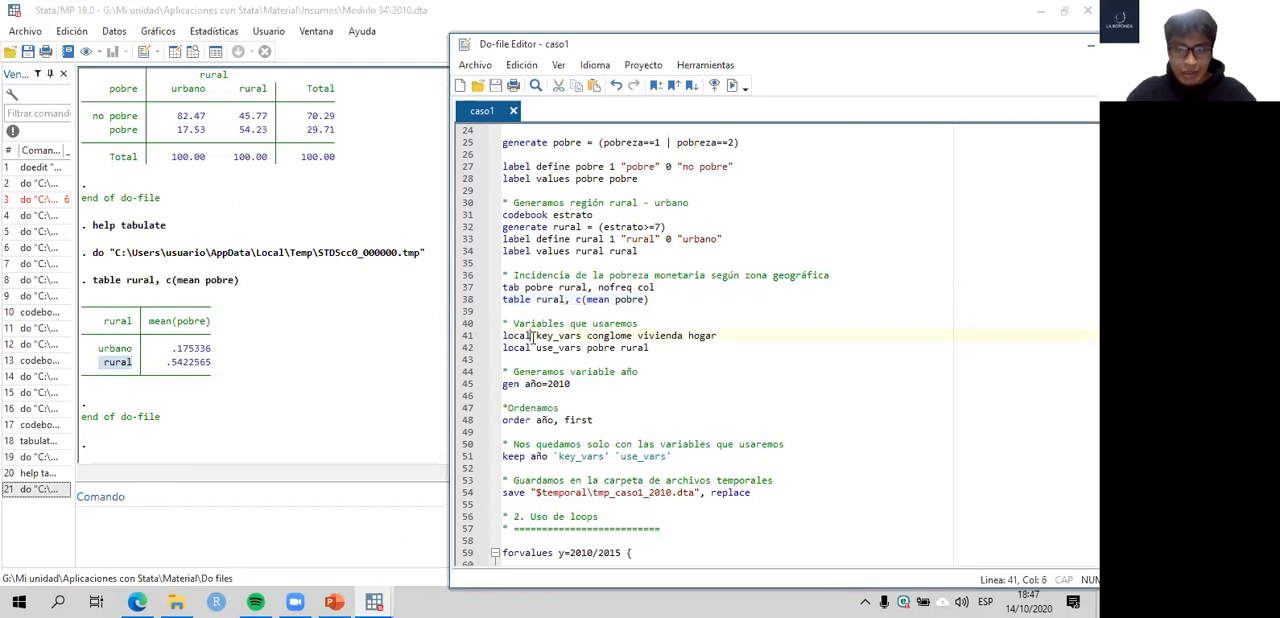
{"action": "key", "text": "BackSpace"}
{"action": "key", "text": "BackSpace"}
{"action": "key", "text": "BackSpace"}
{"action": "key", "text": "BackSpace"}
{"action": "key", "text": "BackSpace"}
{"action": "type", "text": "global"}
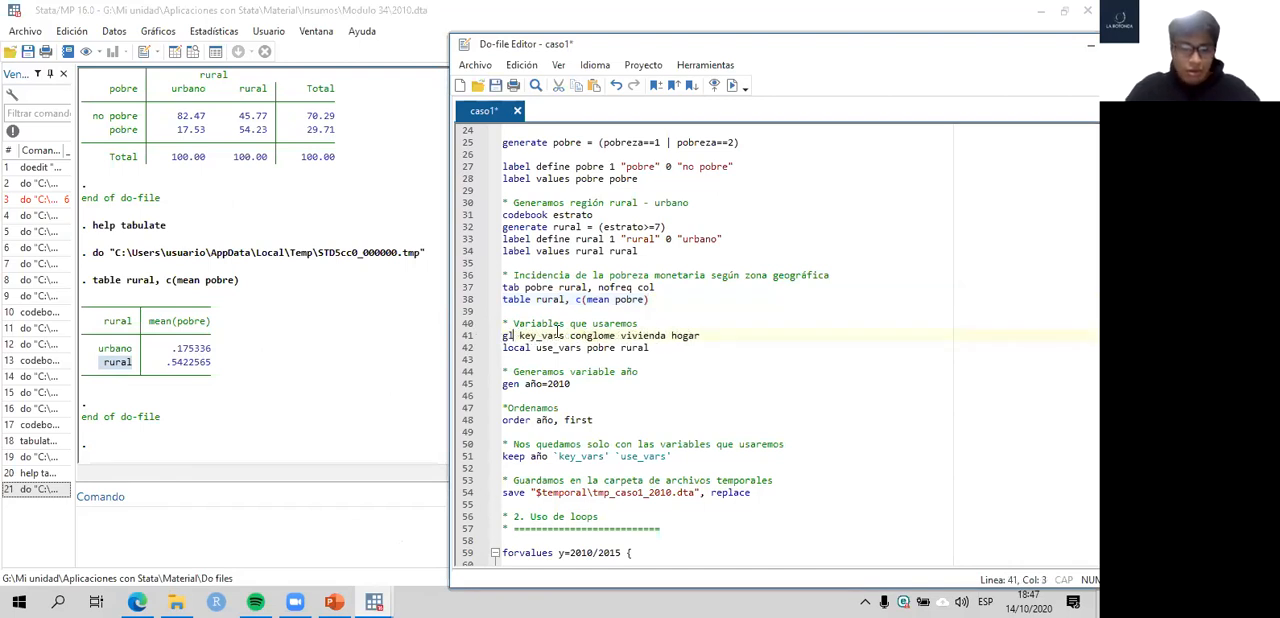
{"action": "left_click_drag", "start_coordinate": [532, 347], "coordinate": [501, 348]}
{"action": "type", "text": "global"}
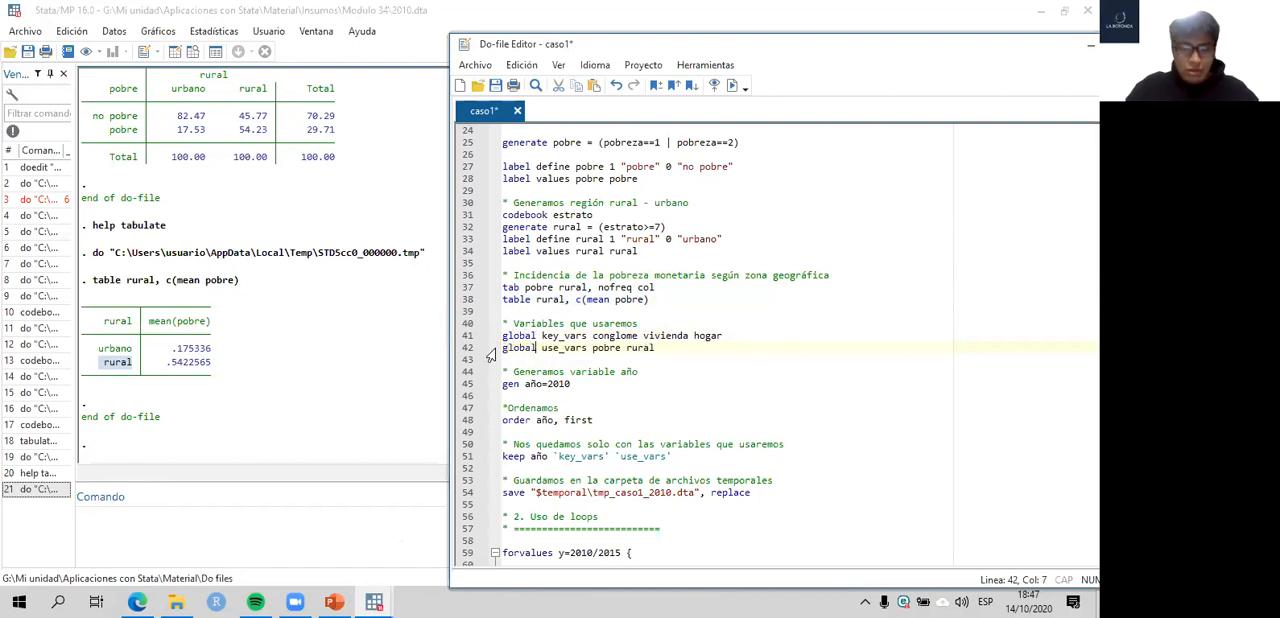
- Rewrite the keep command on line 51 to reference the globals as $key_vars and $use_vars, and save the do-file
{"action": "left_click", "coordinate": [558, 456]}
{"action": "key", "text": "BackSpace"}
{"action": "left_click", "coordinate": [602, 456]}
{"action": "key", "text": "BackSpace"}
{"action": "left_click", "coordinate": [612, 456]}
{"action": "key", "text": "BackSpace"}
{"action": "key", "text": "End"}
{"action": "key", "text": "BackSpace"}
{"action": "left_click", "coordinate": [558, 456]}
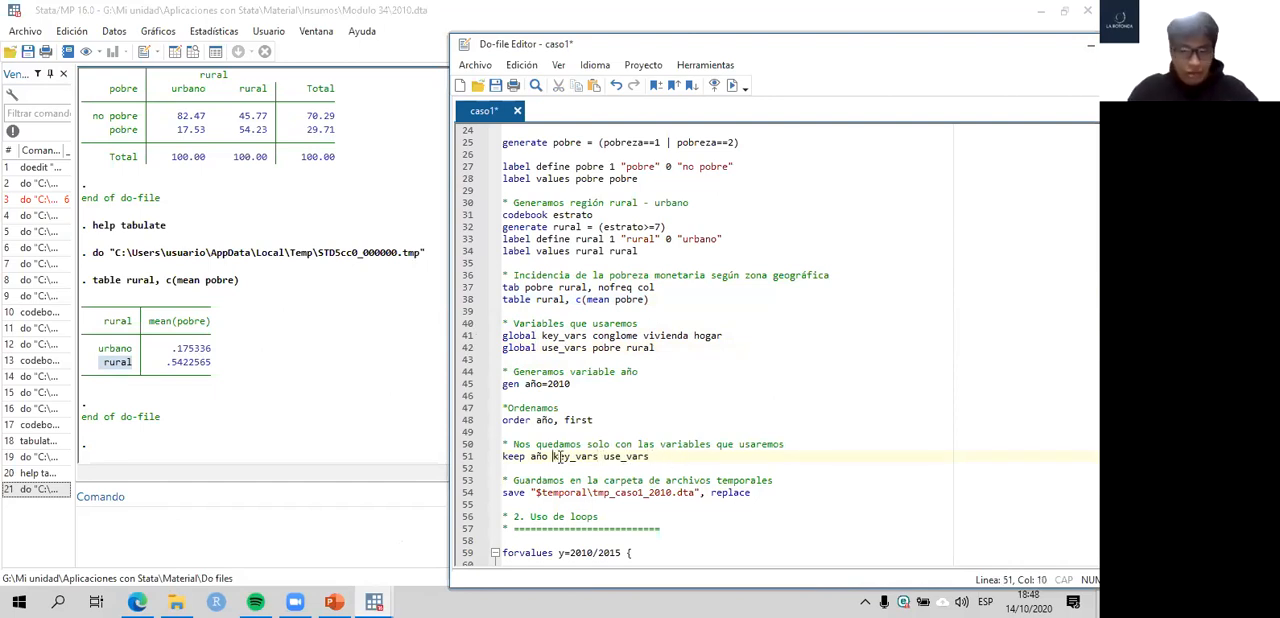
{"action": "type", "text": "$"}
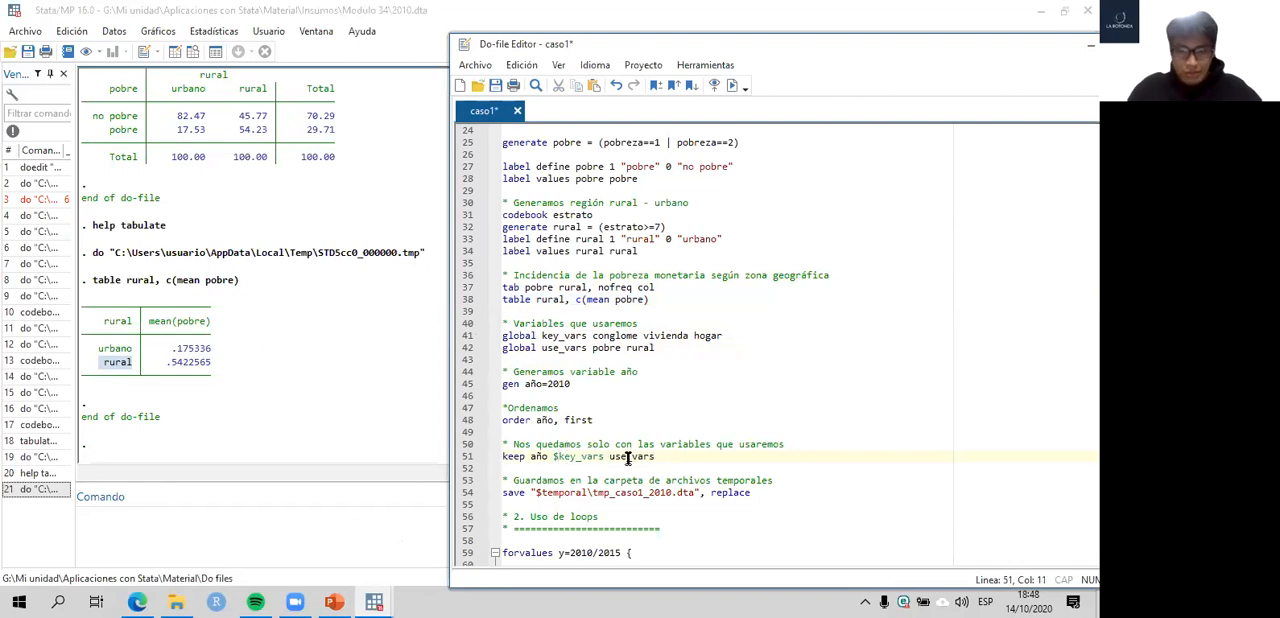
{"action": "left_click", "coordinate": [608, 456]}
{"action": "type", "text": "$"}
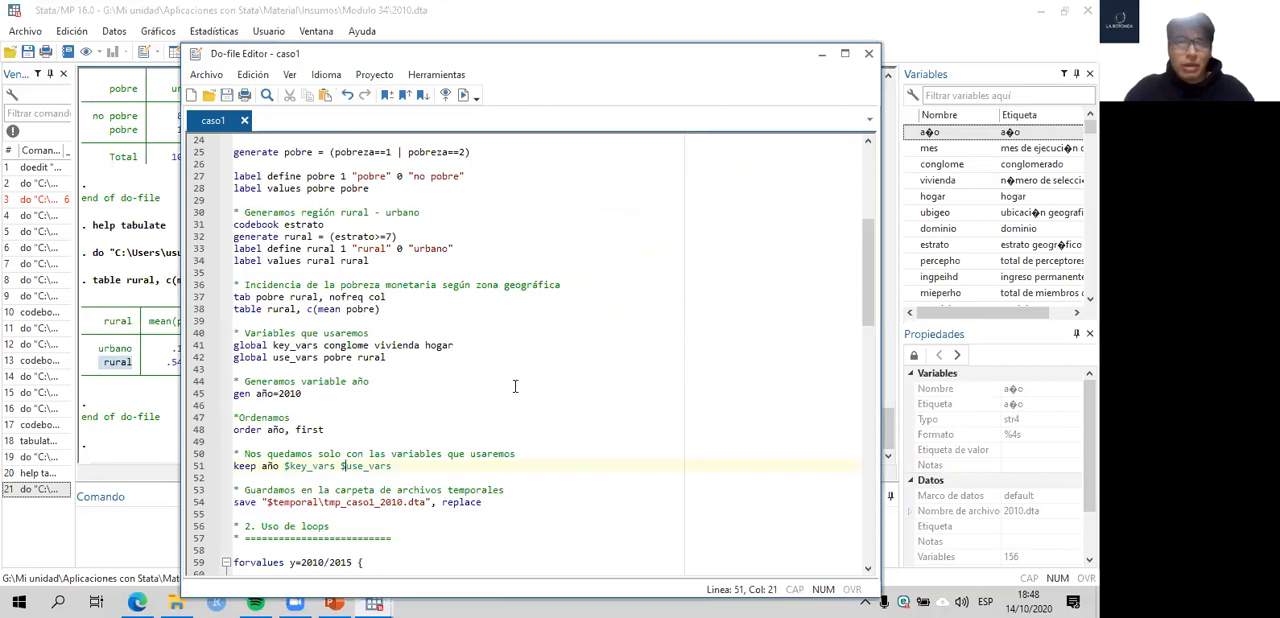
- Reposition the do-file editor window beside the results and bring the global definitions into view
{"action": "scroll", "coordinate": [460, 300], "scroll_direction": "up", "scroll_amount": 8}
{"action": "scroll", "coordinate": [446, 318], "scroll_direction": "down", "scroll_amount": 1}
{"action": "left_click", "coordinate": [147, 273]}
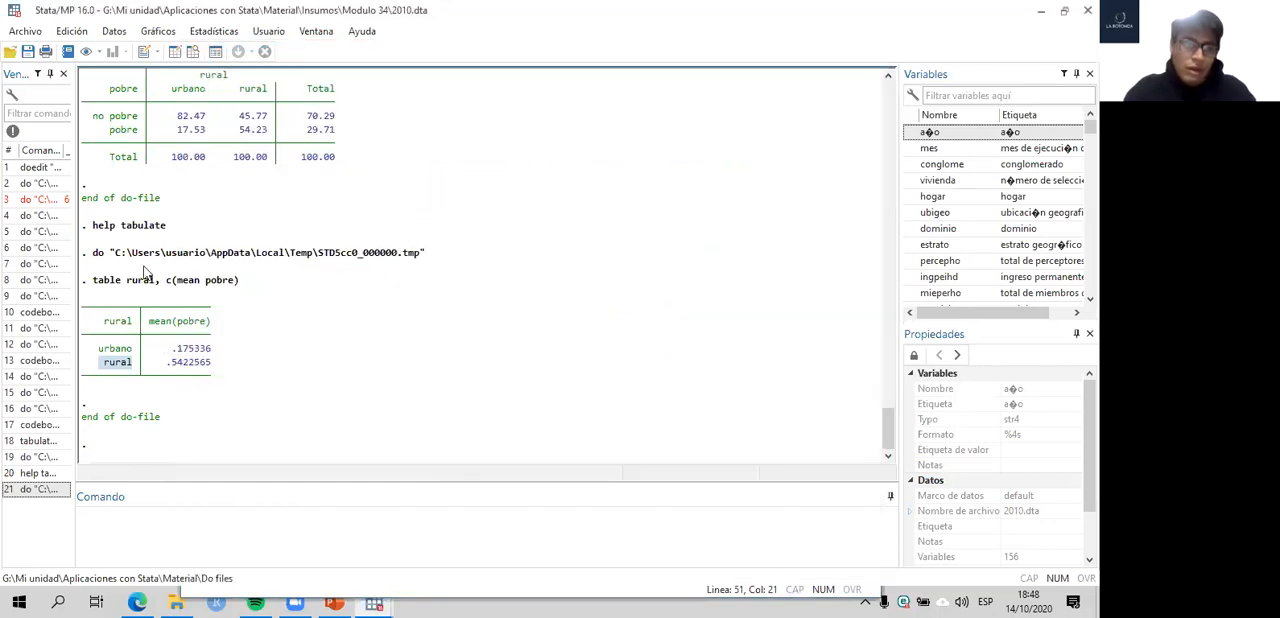
{"action": "mouse_move", "coordinate": [375, 602]}
{"action": "left_click", "coordinate": [420, 545]}
{"action": "scroll", "coordinate": [521, 328], "scroll_direction": "down", "scroll_amount": 1}
{"action": "left_click_drag", "start_coordinate": [483, 53], "coordinate": [619, 11]}
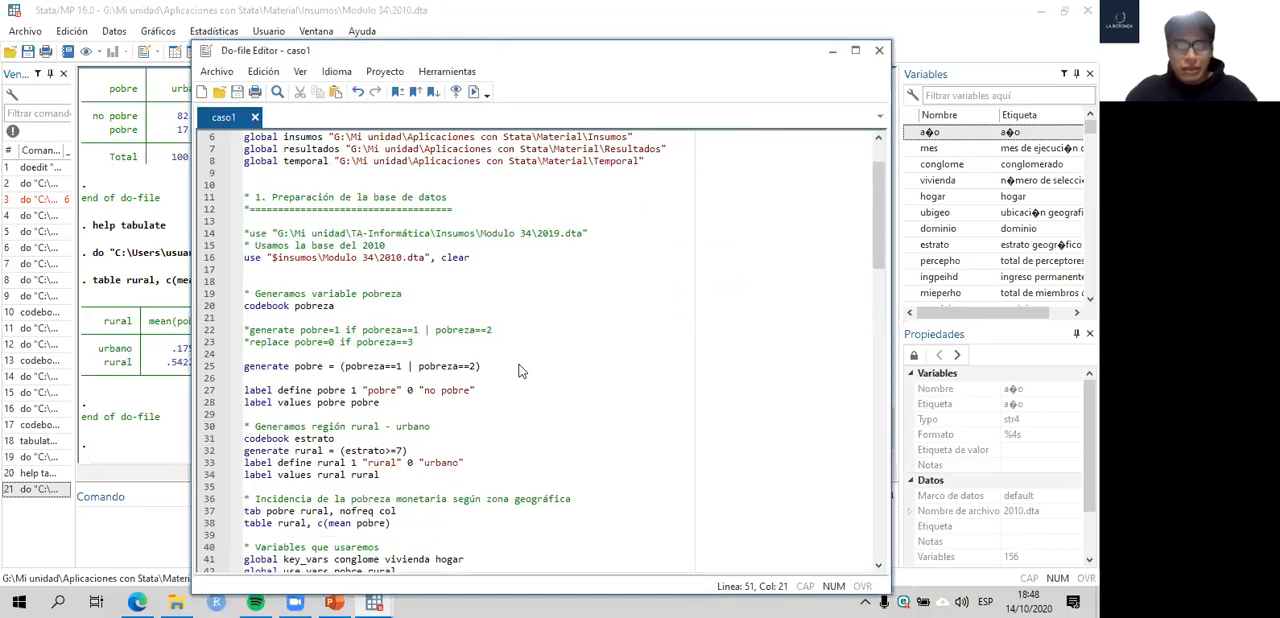
{"action": "scroll", "coordinate": [518, 344], "scroll_direction": "up", "scroll_amount": 1}
{"action": "scroll", "coordinate": [518, 344], "scroll_direction": "down", "scroll_amount": 1}
{"action": "scroll", "coordinate": [518, 344], "scroll_direction": "down", "scroll_amount": 8}
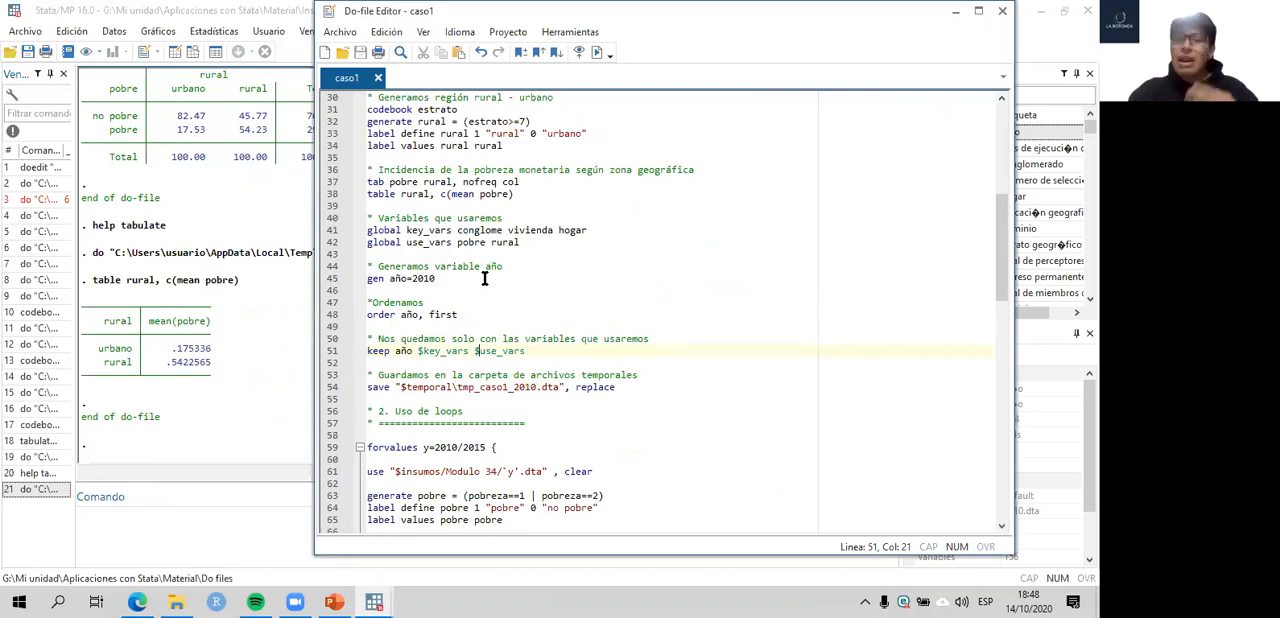
- Examine the identifiers conglome, vivienda and hogar in key_vars on line 41, and look back over the tabulation results
{"action": "left_click", "coordinate": [329, 232]}
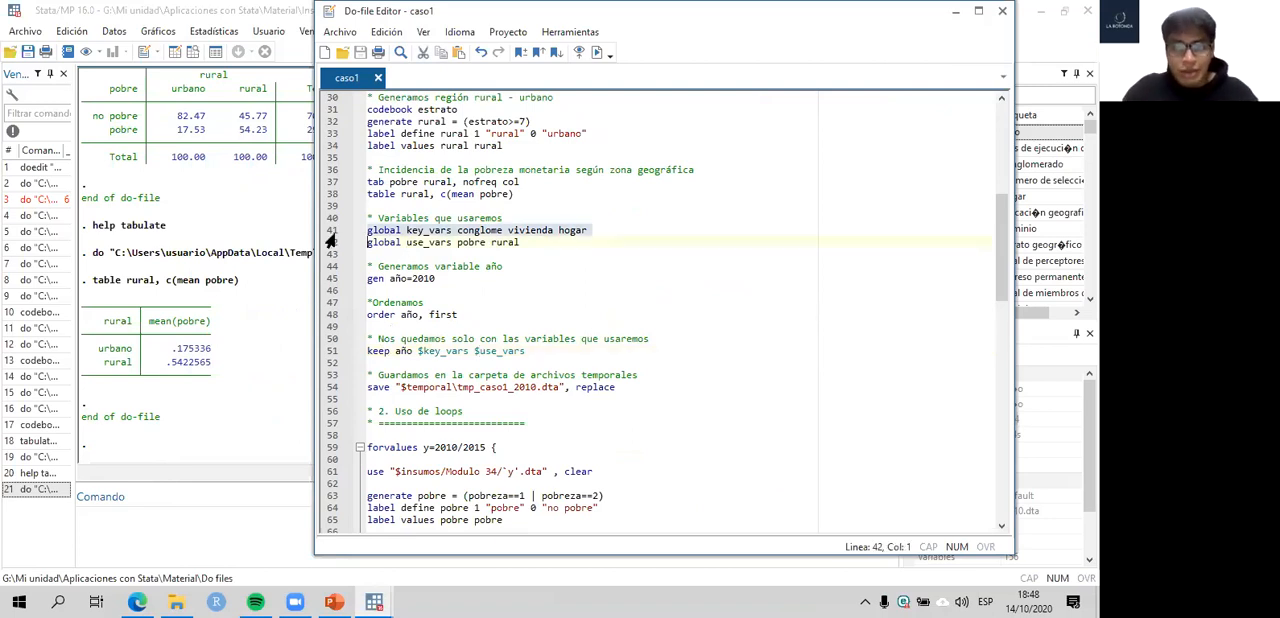
{"action": "left_click_drag", "start_coordinate": [451, 240], "coordinate": [594, 231]}
{"action": "left_click", "coordinate": [460, 231]}
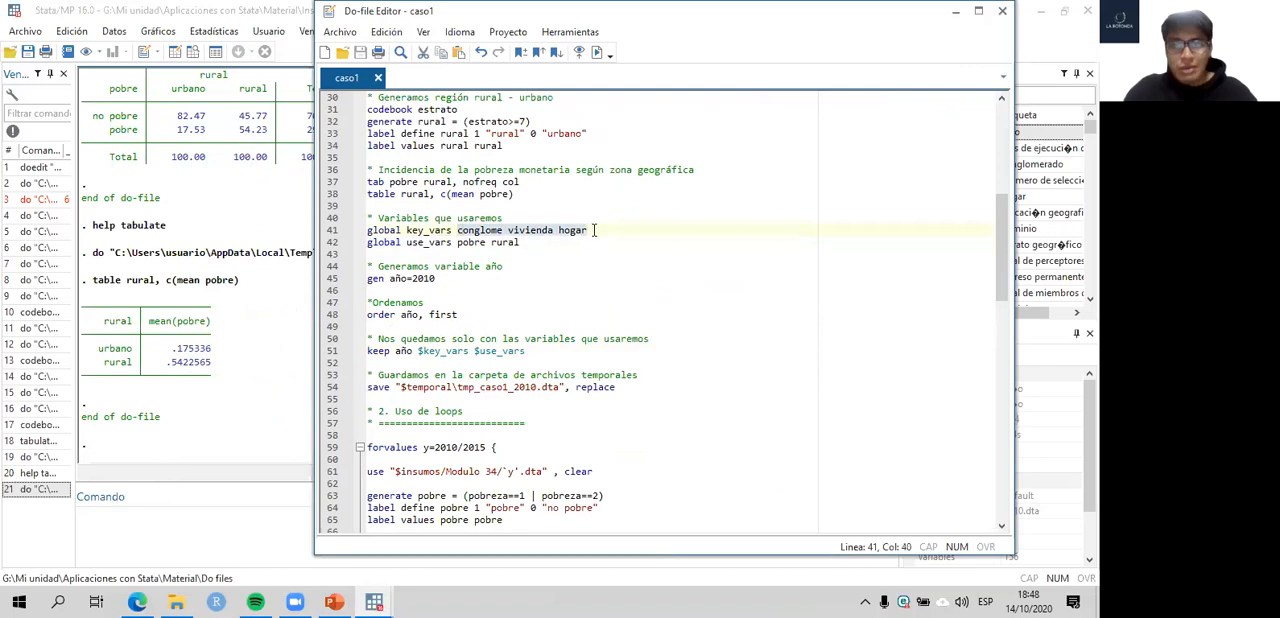
{"action": "left_click", "coordinate": [213, 231]}
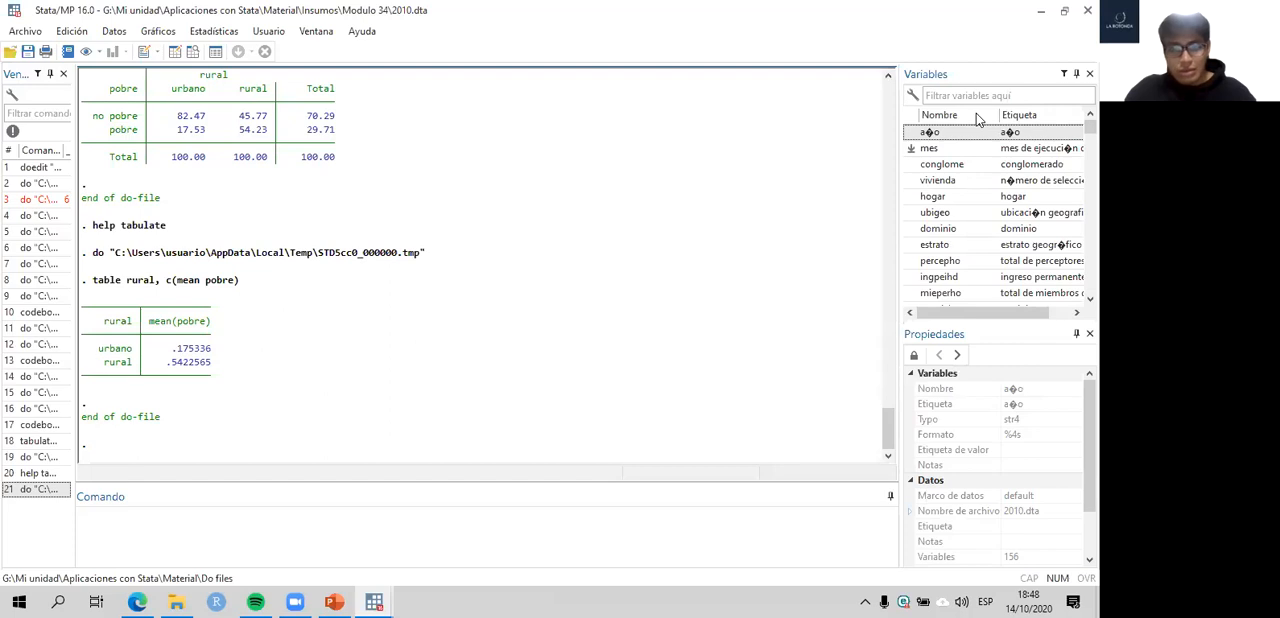
{"action": "key", "text": "alt+Tab"}
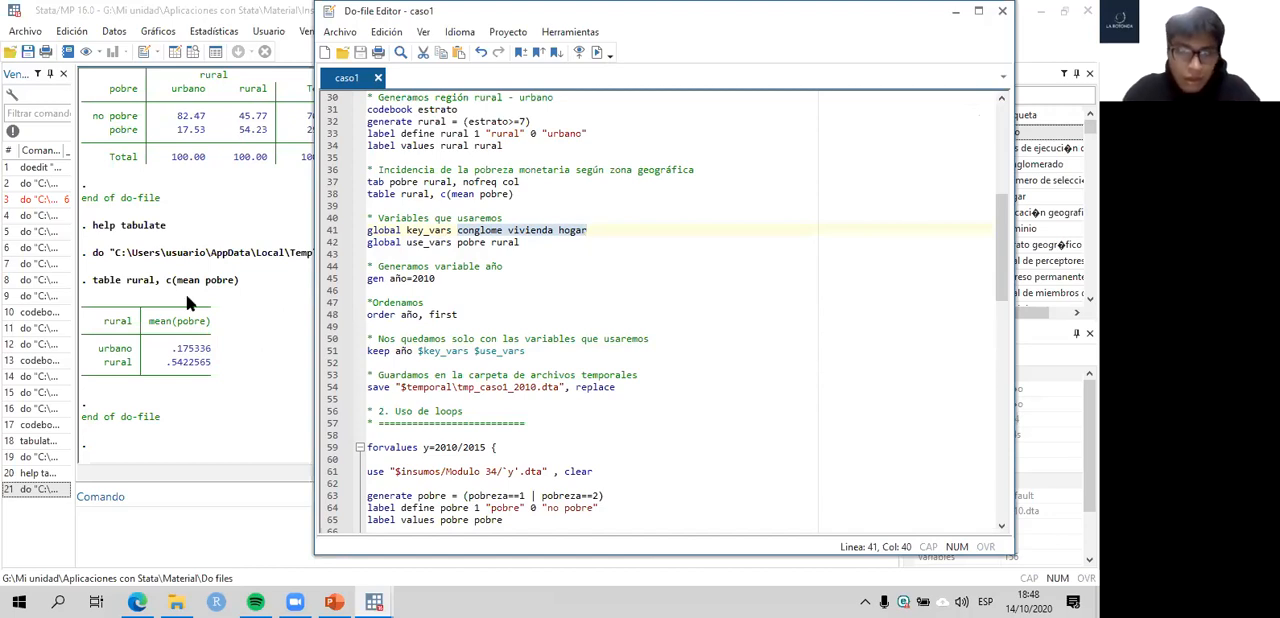
{"action": "key", "text": "alt+Tab"}
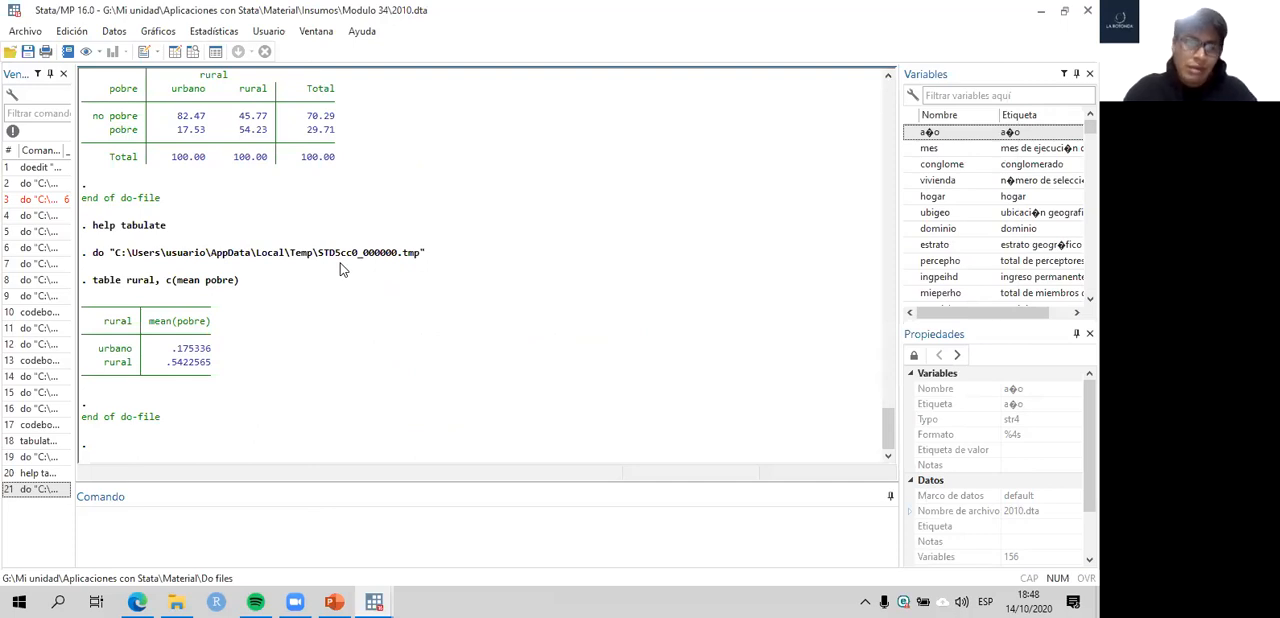
{"action": "scroll", "coordinate": [309, 322], "scroll_direction": "up", "scroll_amount": 5}
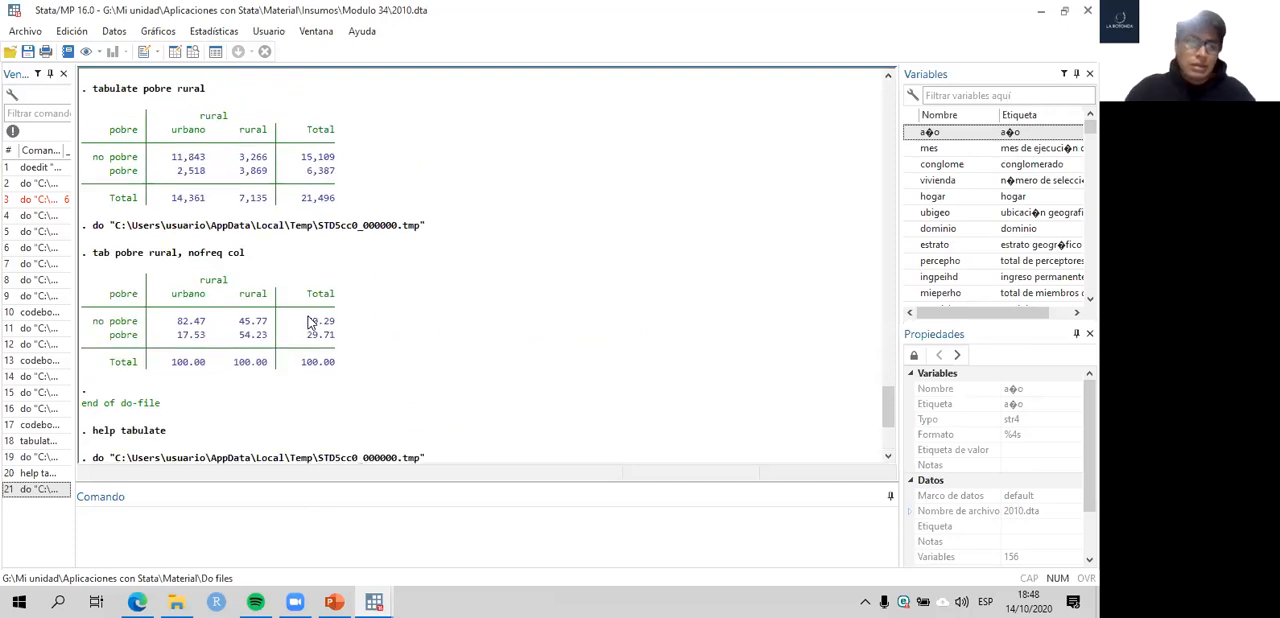
{"action": "scroll", "coordinate": [378, 268], "scroll_direction": "down", "scroll_amount": 5}
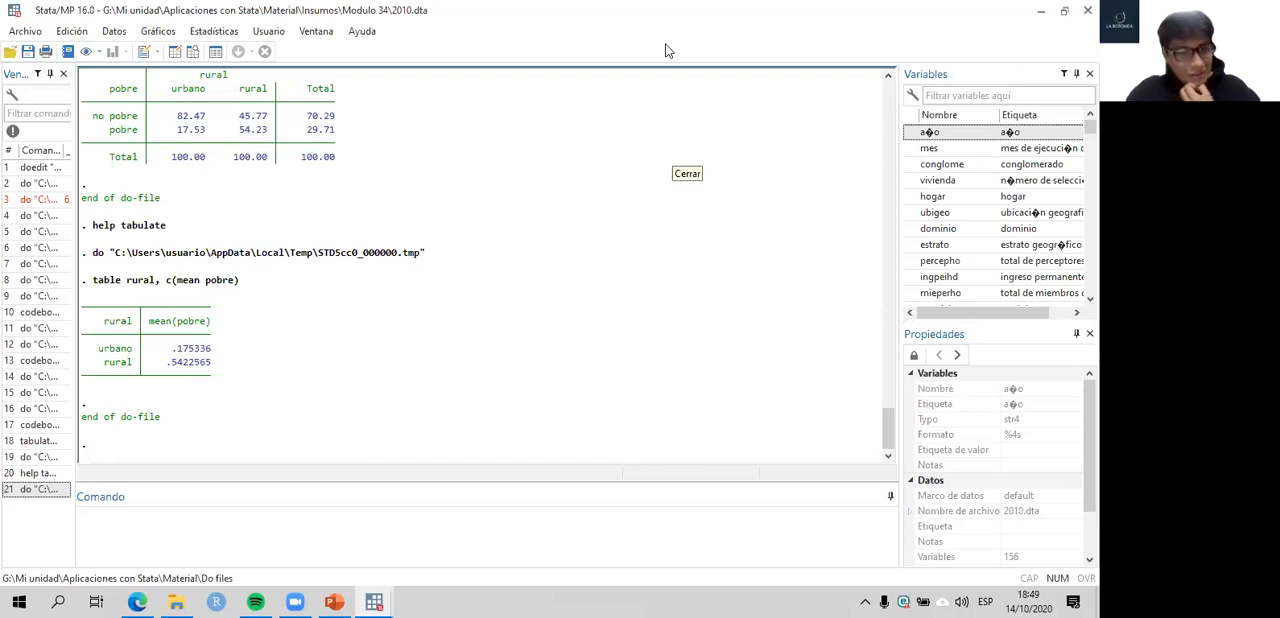
- Return to the do-file and run line 41 to define the global key_vars as conglome vivienda hogar
{"action": "left_click", "coordinate": [668, 50]}
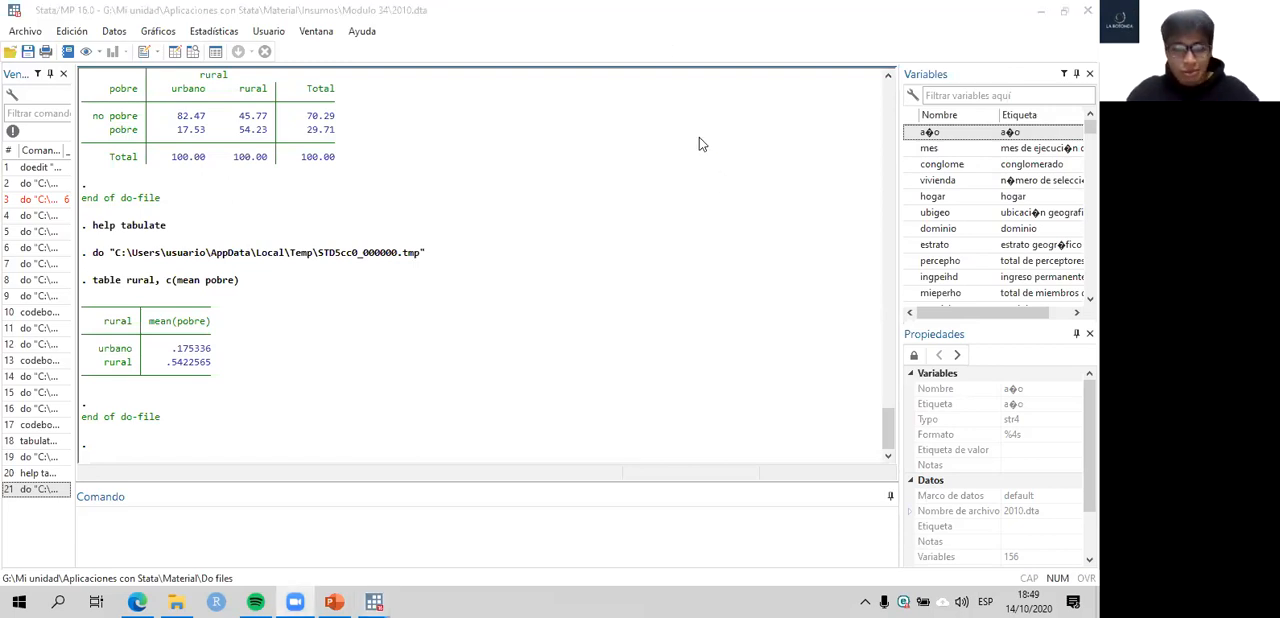
{"action": "mouse_move", "coordinate": [376, 601]}
{"action": "left_click", "coordinate": [443, 517]}
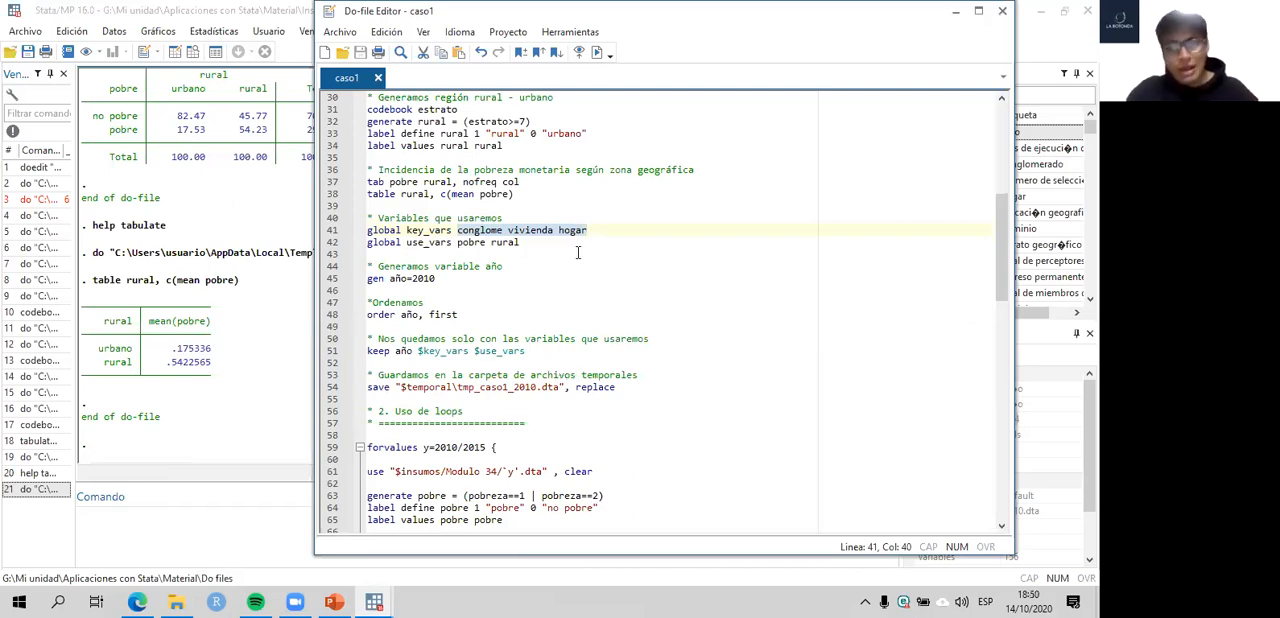
{"action": "left_click", "coordinate": [458, 230]}
{"action": "left_click", "coordinate": [404, 230]}
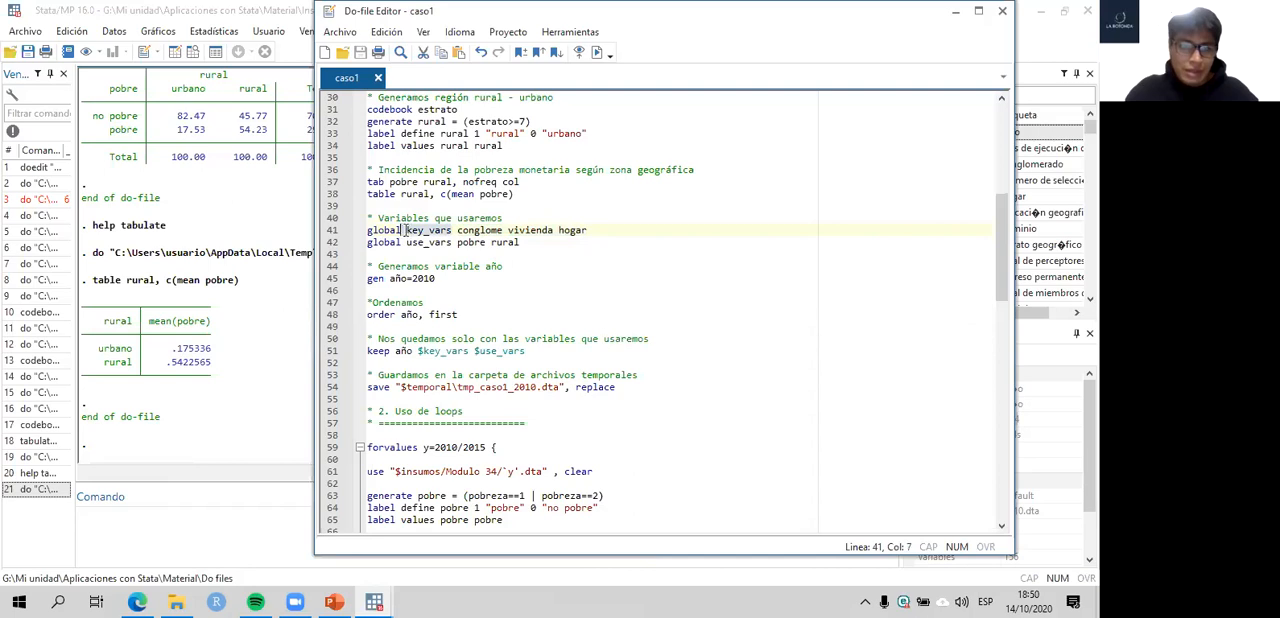
{"action": "left_click_drag", "start_coordinate": [404, 230], "coordinate": [594, 230]}
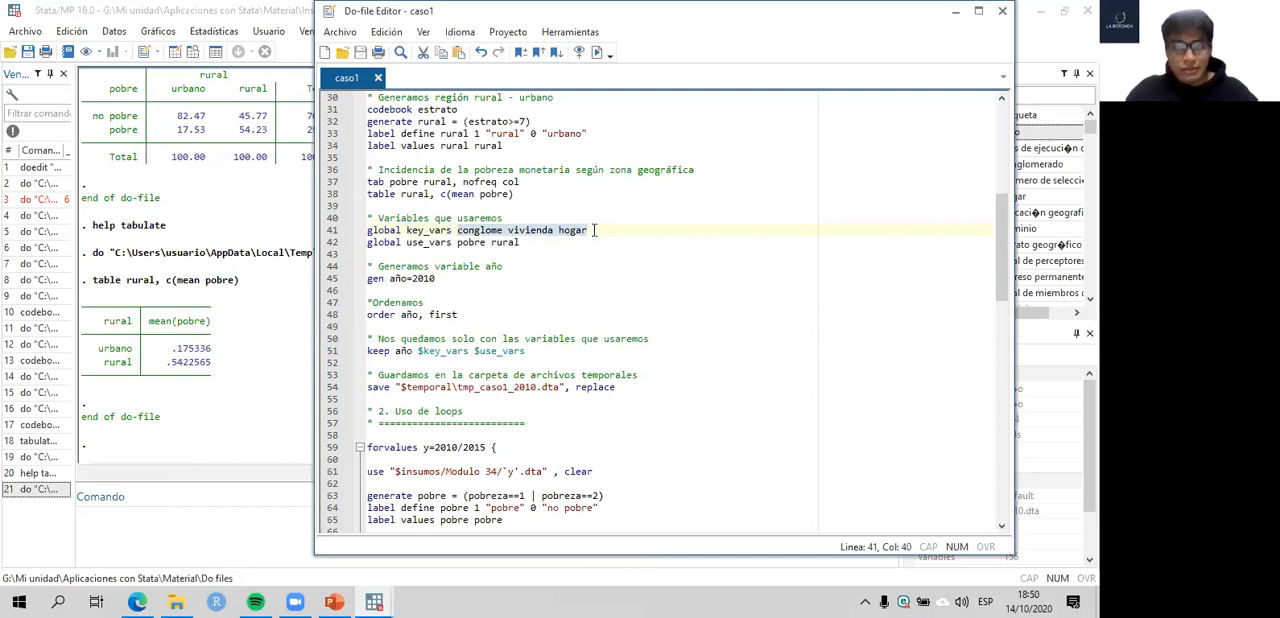
{"action": "left_click", "coordinate": [332, 234]}
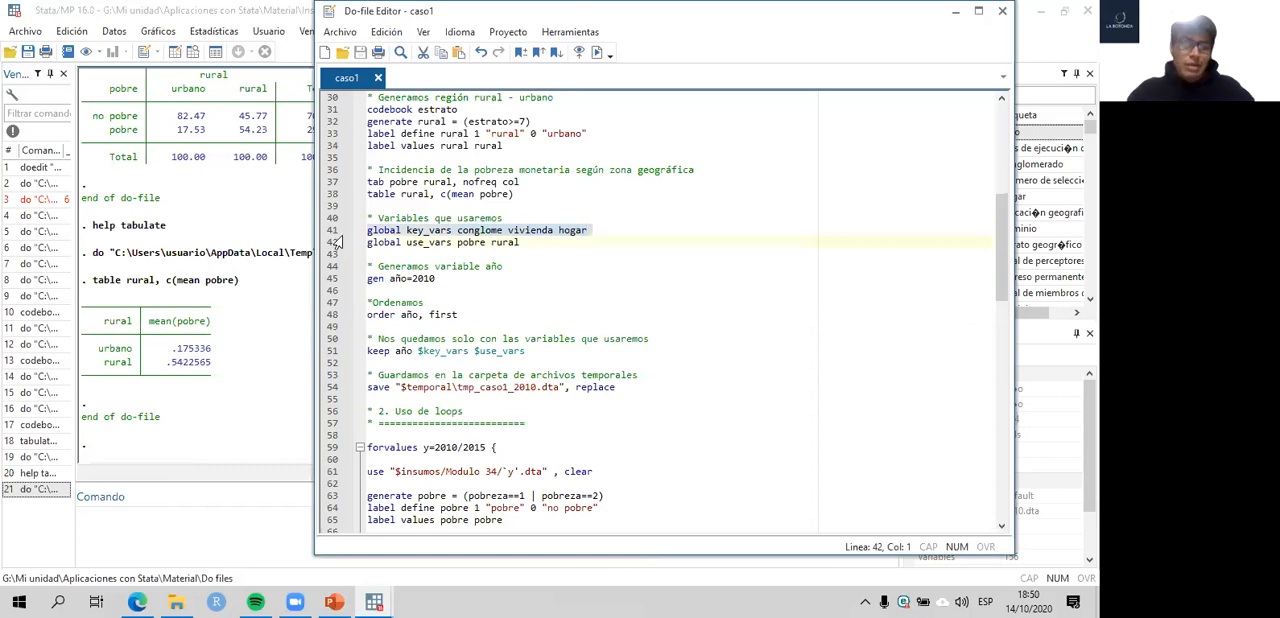
{"action": "key", "text": "ctrl+d"}
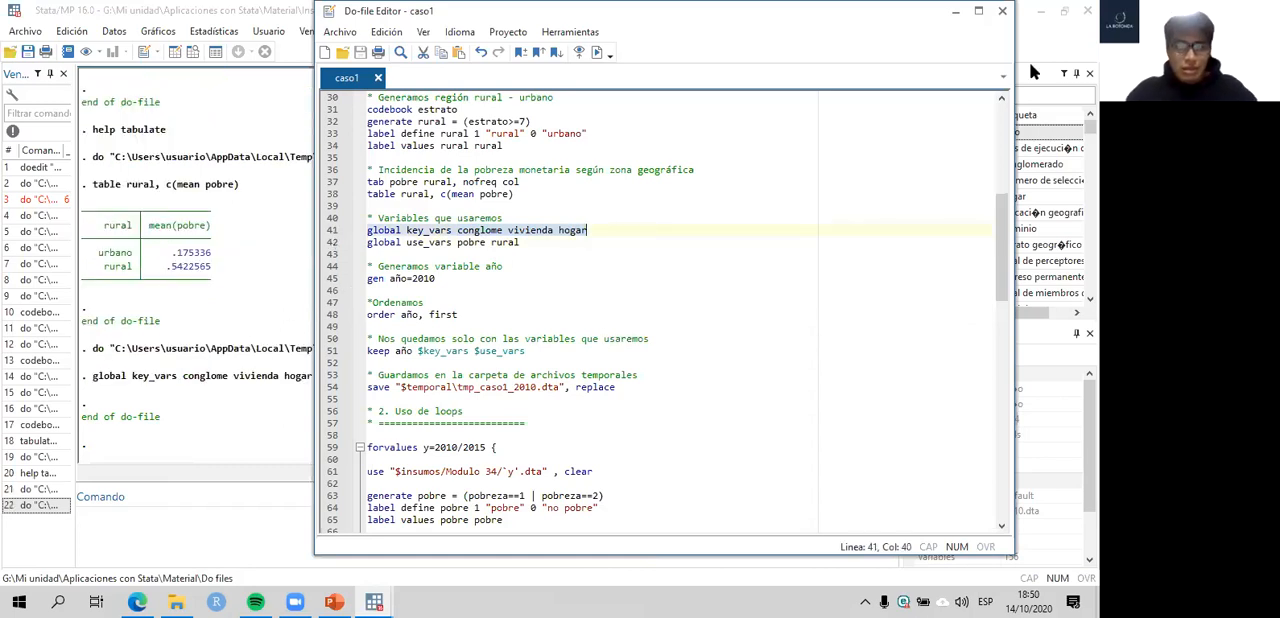
- Run the global key_vars definition on line 41 of the do-file again
{"action": "left_click", "coordinate": [1000, 12]}
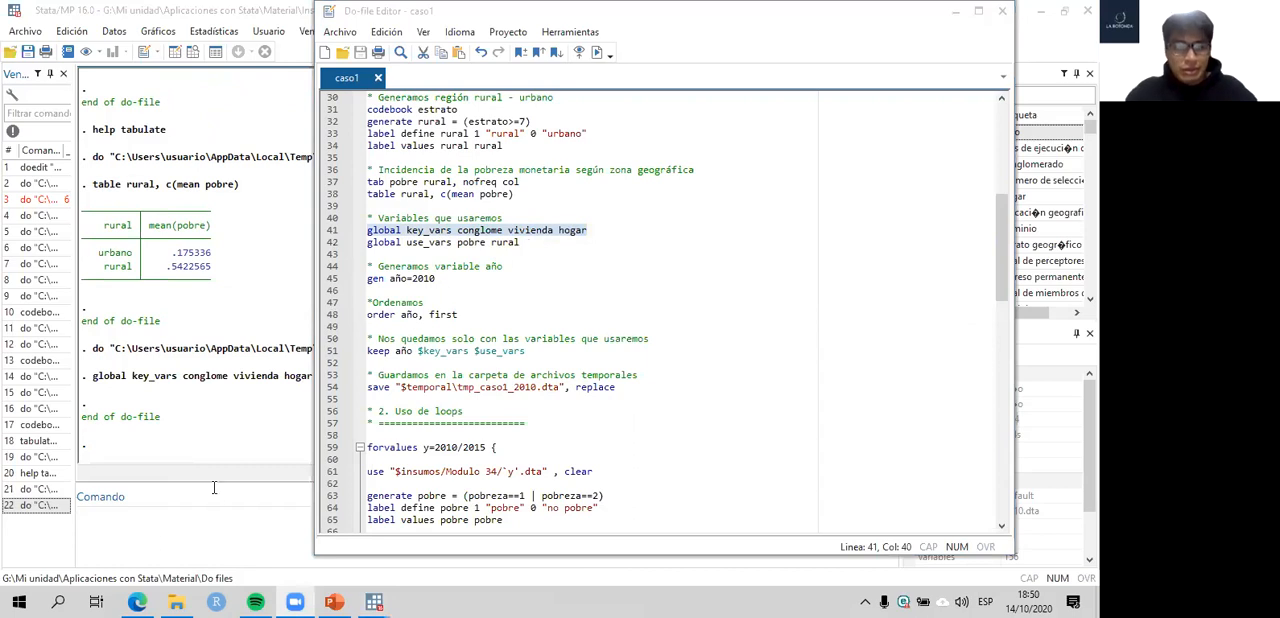
{"action": "left_click", "coordinate": [329, 237]}
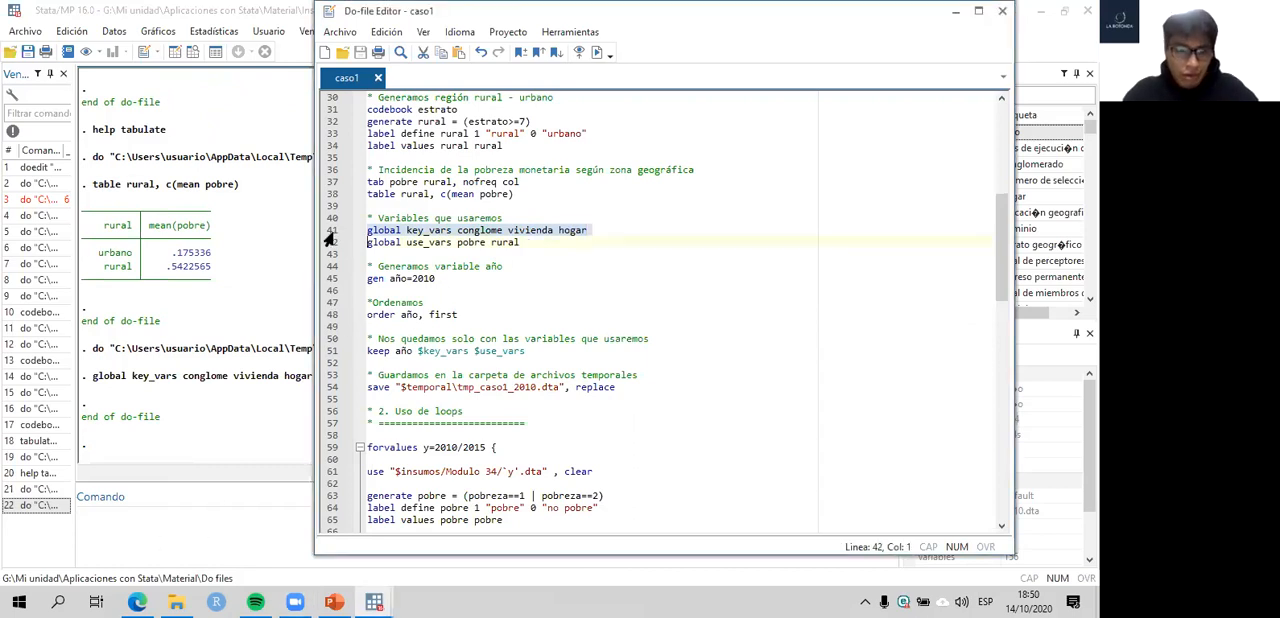
{"action": "key", "text": "ctrl+d"}
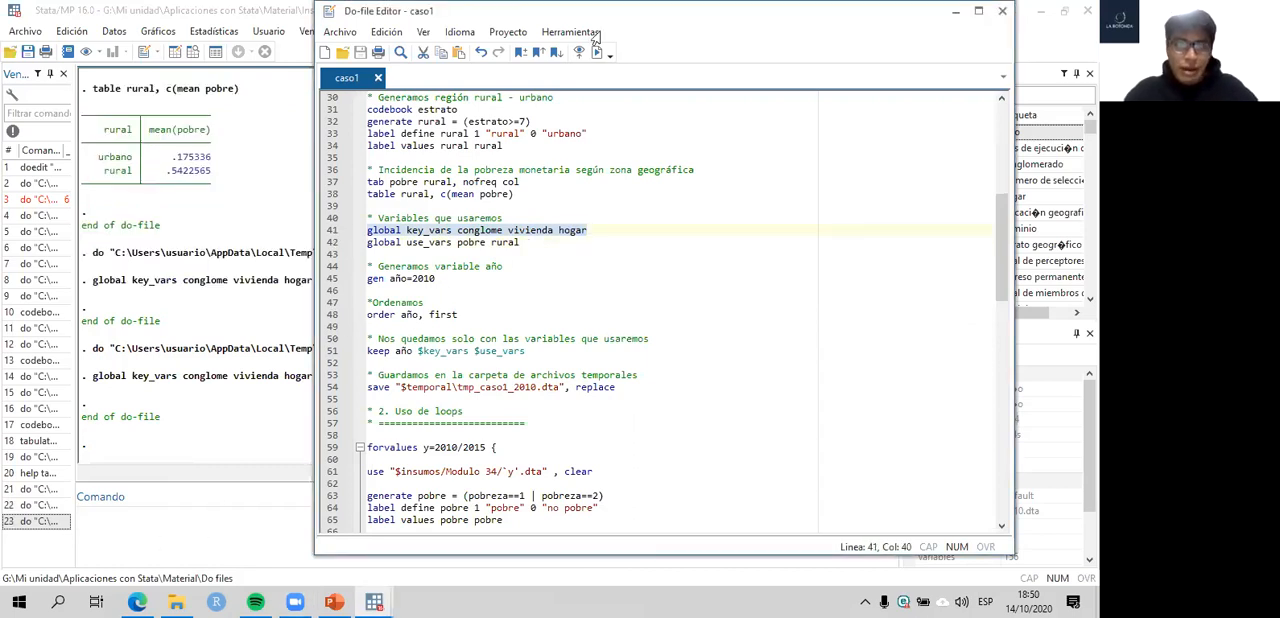
- Describe the variables conglome, vivienda and hogar by listing their names in the command
{"action": "key", "text": "ctrl+1"}
{"action": "type", "text": "describe"}
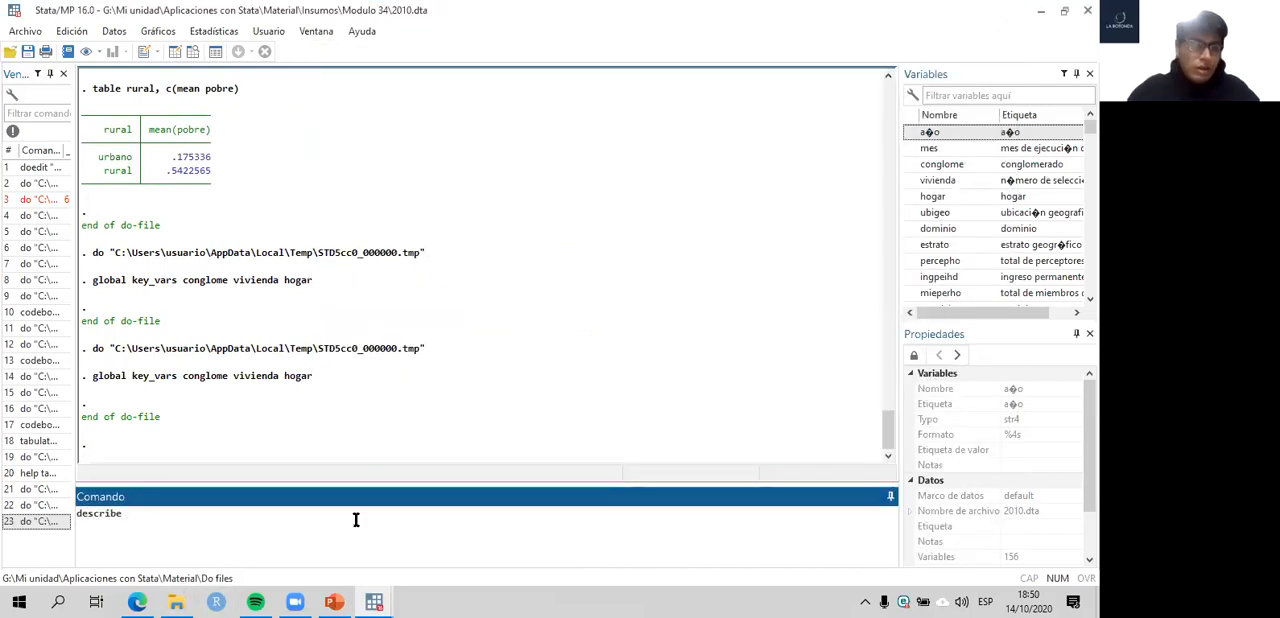
{"action": "left_click_drag", "start_coordinate": [185, 378], "coordinate": [314, 380]}
{"action": "key", "text": "ctrl+c"}
{"action": "left_click", "coordinate": [207, 512]}
{"action": "key", "text": "ctrl+v"}
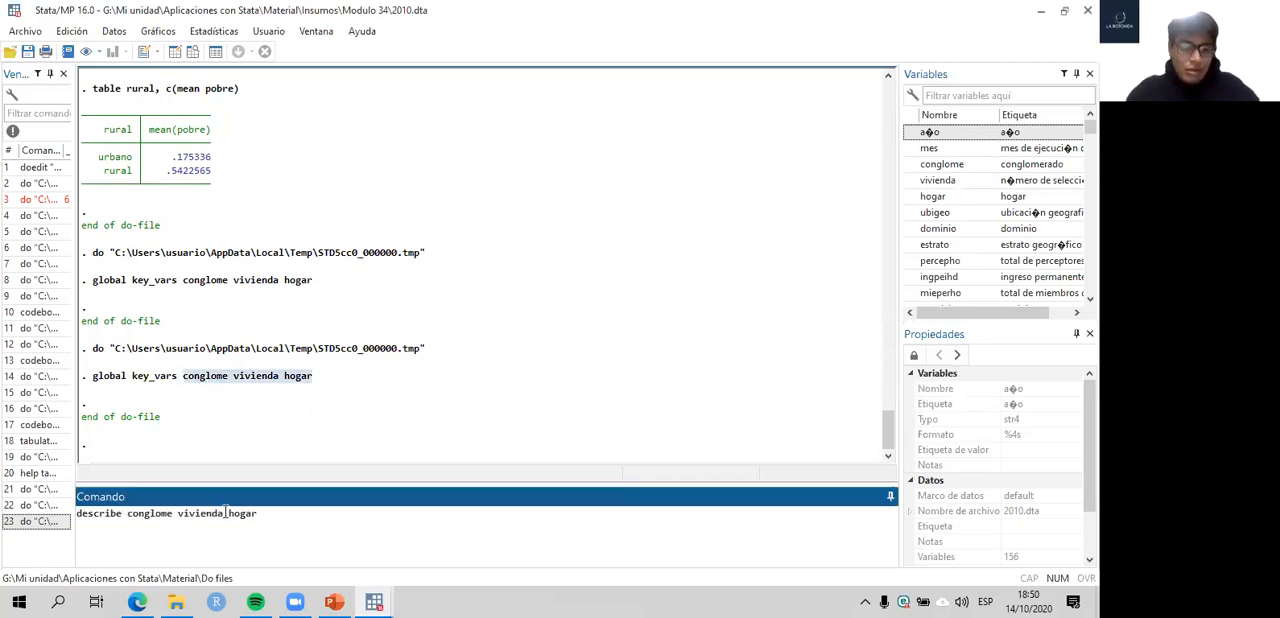
{"action": "key", "text": "Return"}
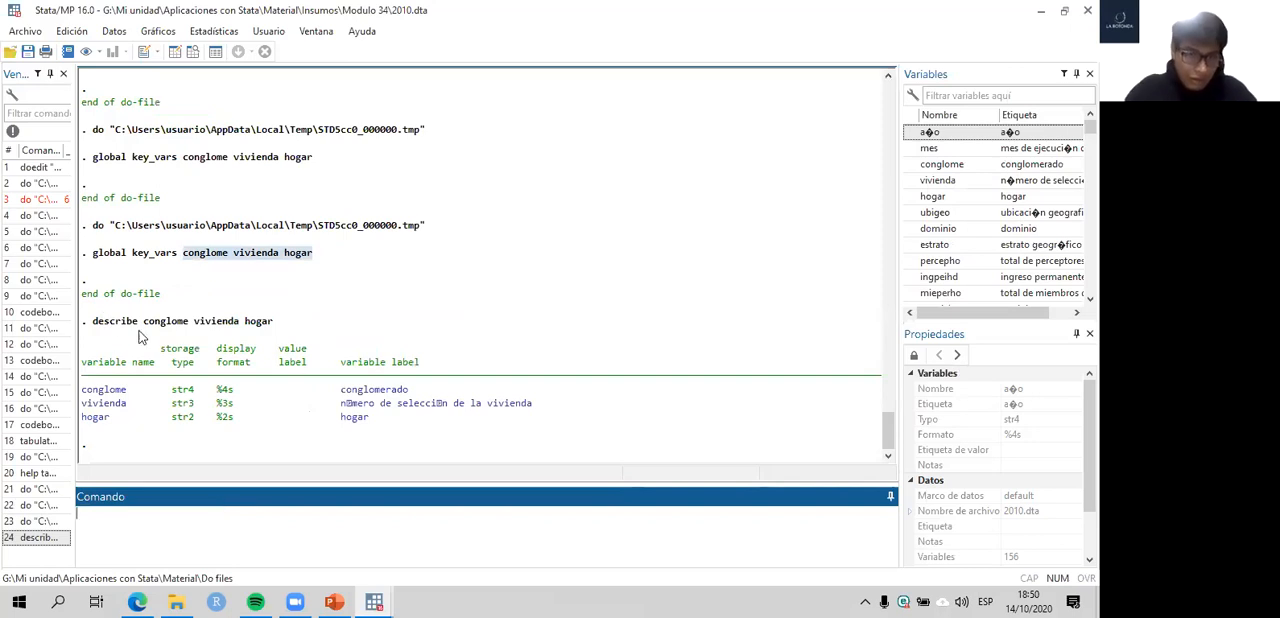
- Try to describe the variables through the global's name alone, running describe key_vars without a dollar sign
{"action": "key", "text": "Page_Up"}
{"action": "left_click_drag", "start_coordinate": [129, 514], "coordinate": [277, 514]}
{"action": "key", "text": "BackSpace"}
{"action": "type", "text": "key_va"}
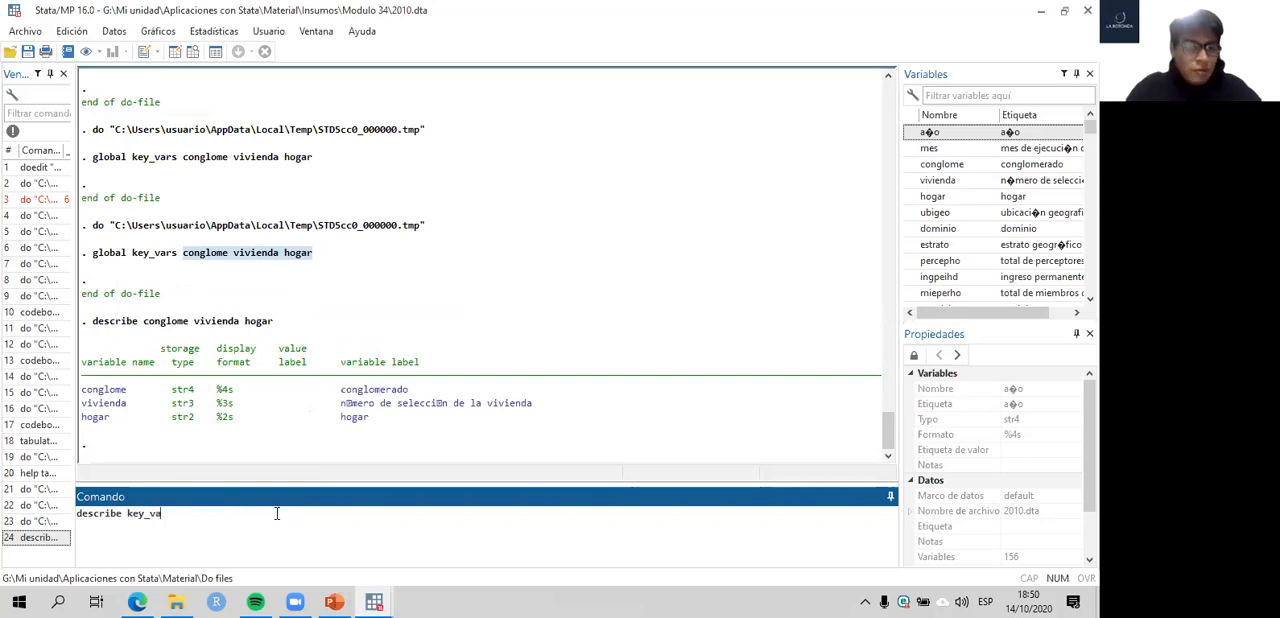
{"action": "type", "text": "rs"}
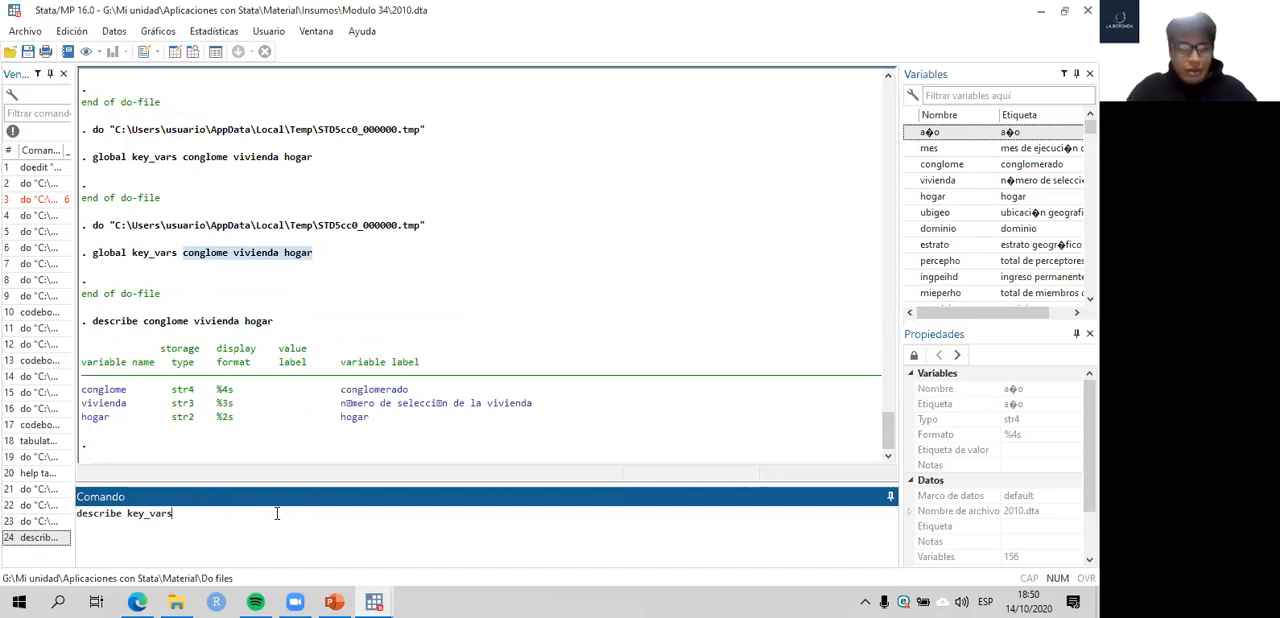
{"action": "key", "text": "Return"}
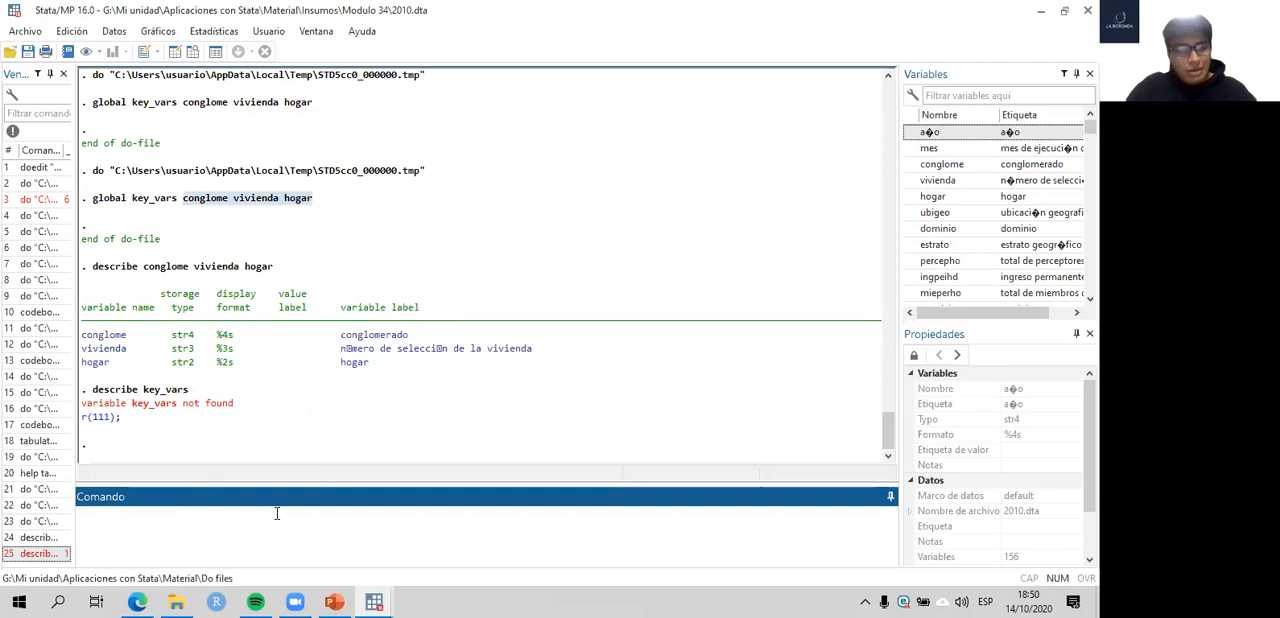
- Correct the command to describe $key_vars and run it
{"action": "mouse_move", "coordinate": [376, 602]}
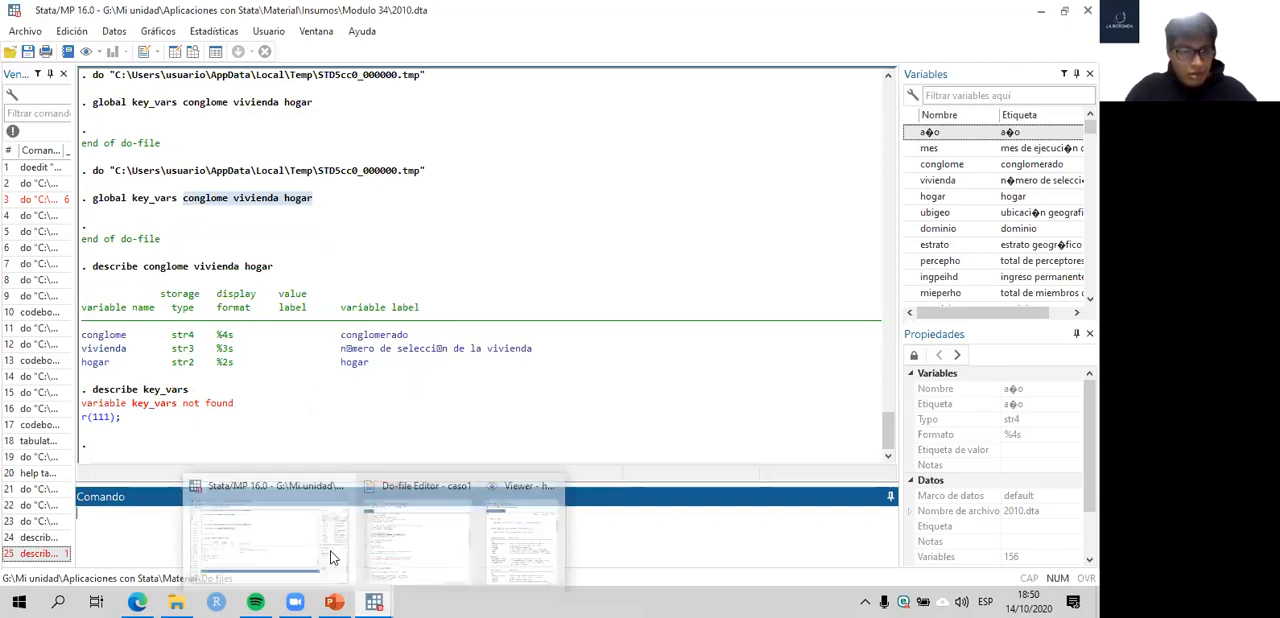
{"action": "key", "text": "Page_Up"}
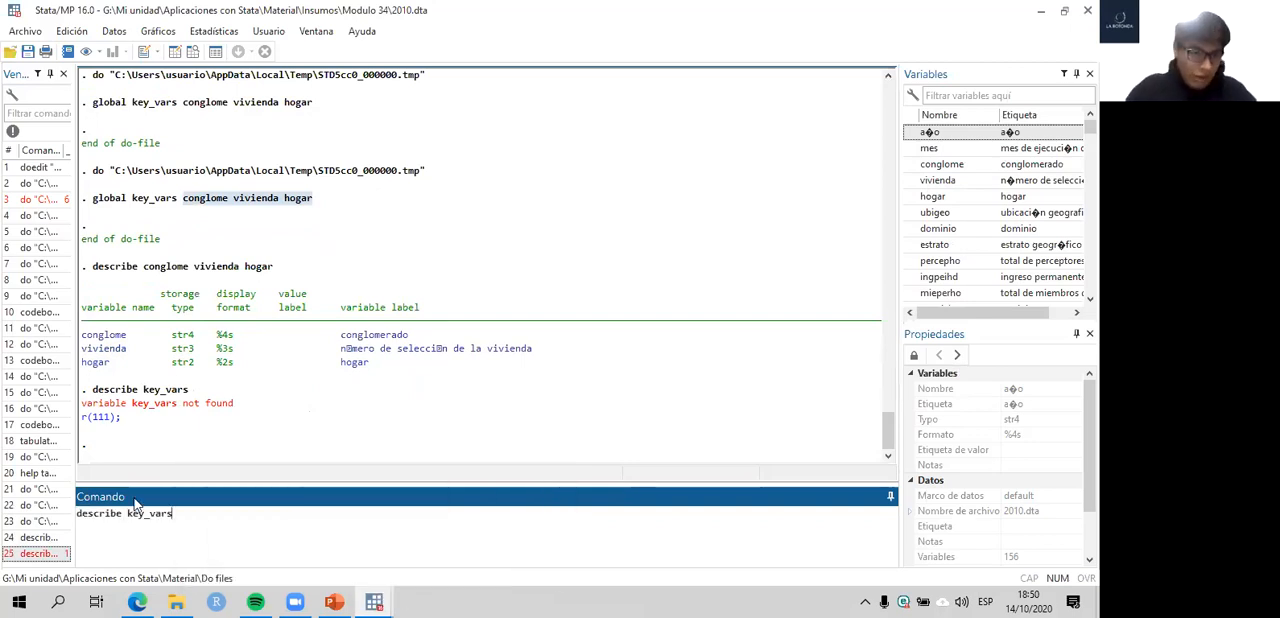
{"action": "left_click", "coordinate": [127, 513]}
{"action": "type", "text": "$"}
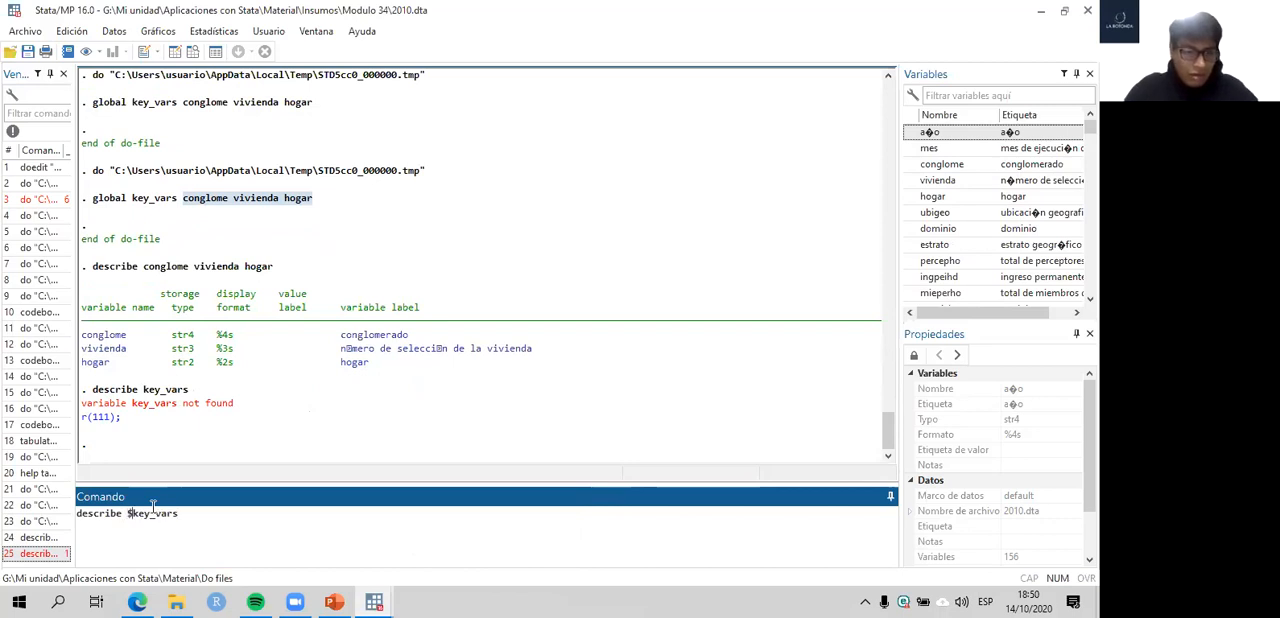
{"action": "key", "text": "Return"}
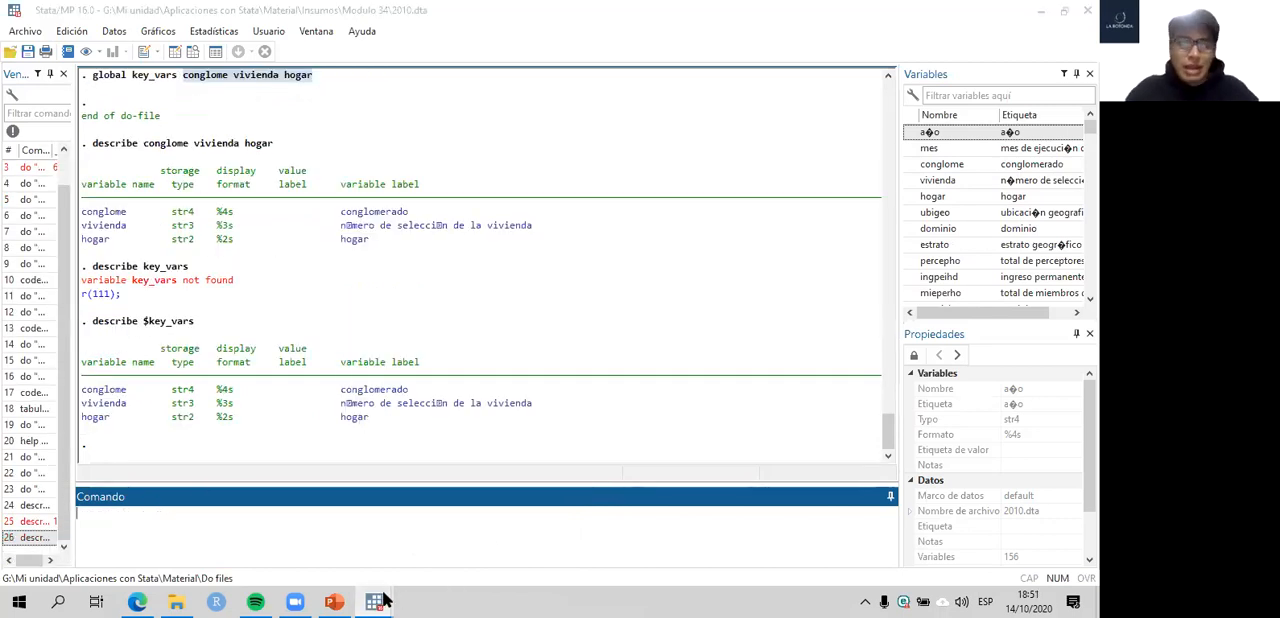
- Return to the do-file, review the identifiers in key_vars and rerun its definition on line 41
{"action": "mouse_move", "coordinate": [377, 600]}
{"action": "left_click", "coordinate": [405, 530]}
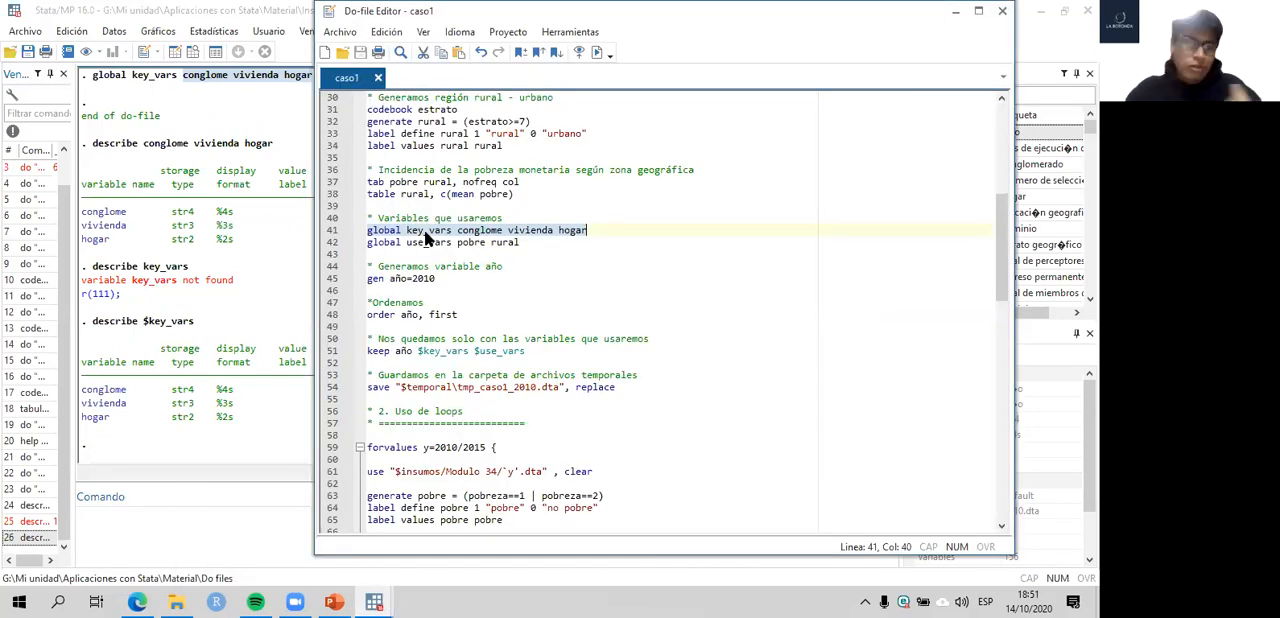
{"action": "left_click", "coordinate": [596, 232]}
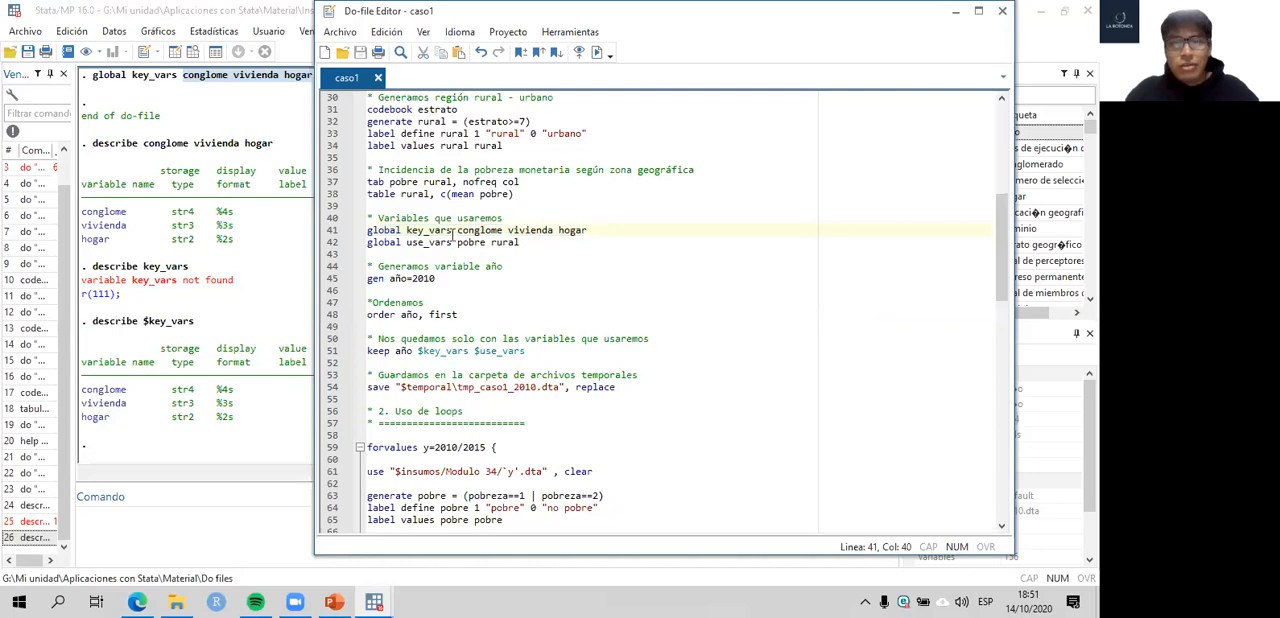
{"action": "left_click_drag", "start_coordinate": [457, 232], "coordinate": [620, 238]}
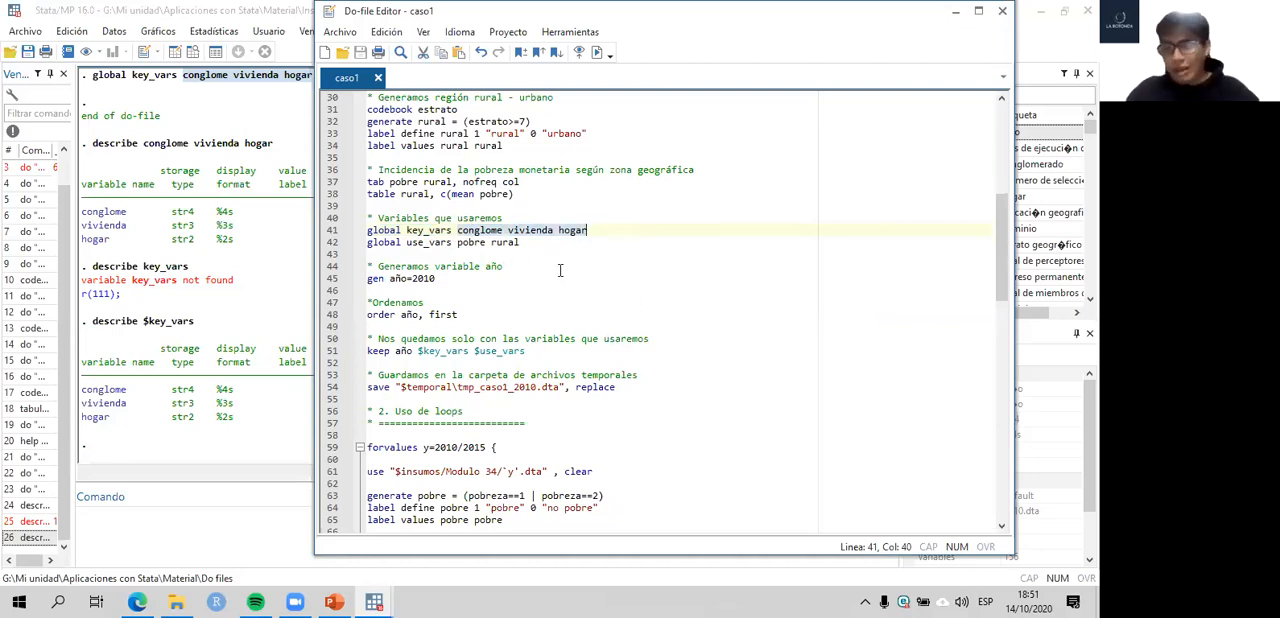
{"action": "left_click", "coordinate": [331, 234]}
{"action": "mouse_move", "coordinate": [331, 241]}
{"action": "left_mouse_down"}
{"action": "mouse_move", "coordinate": [331, 257]}
{"action": "mouse_move", "coordinate": [331, 234]}
{"action": "left_mouse_up"}
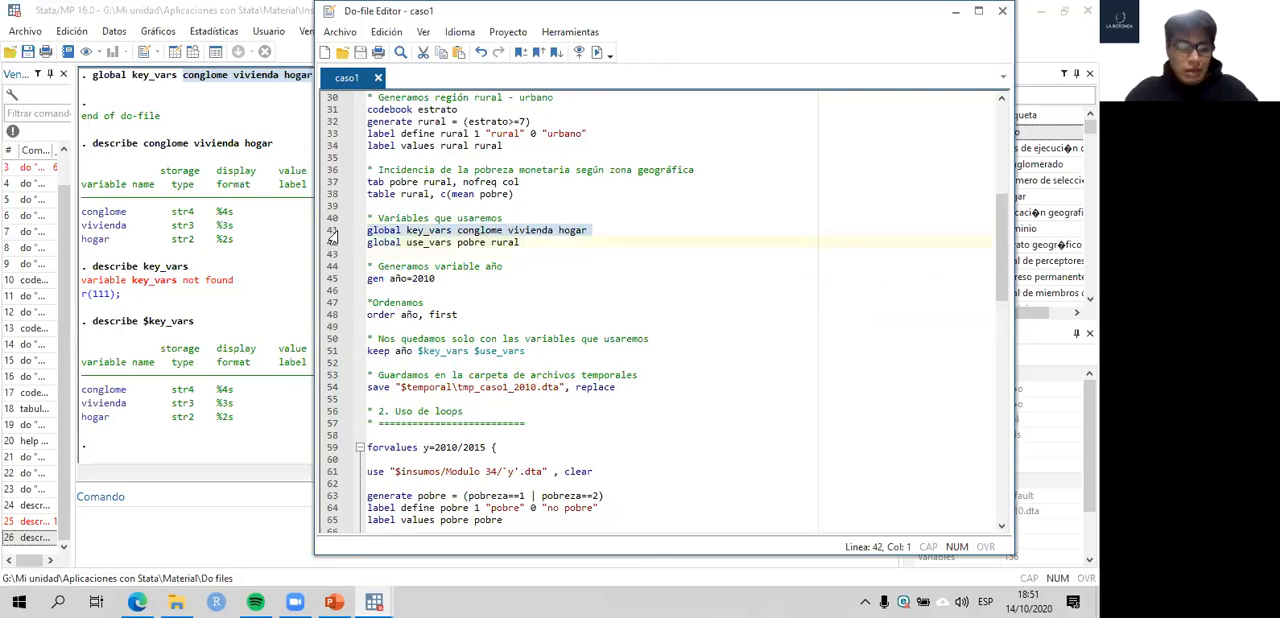
{"action": "key", "text": "ctrl+d"}
- Run line 42 of the do-file to define the global use_vars as pobre rural
{"action": "left_click", "coordinate": [333, 246]}
{"action": "left_click", "coordinate": [464, 254]}
{"action": "left_click_drag", "start_coordinate": [452, 244], "coordinate": [408, 244]}
{"action": "left_click", "coordinate": [323, 247]}
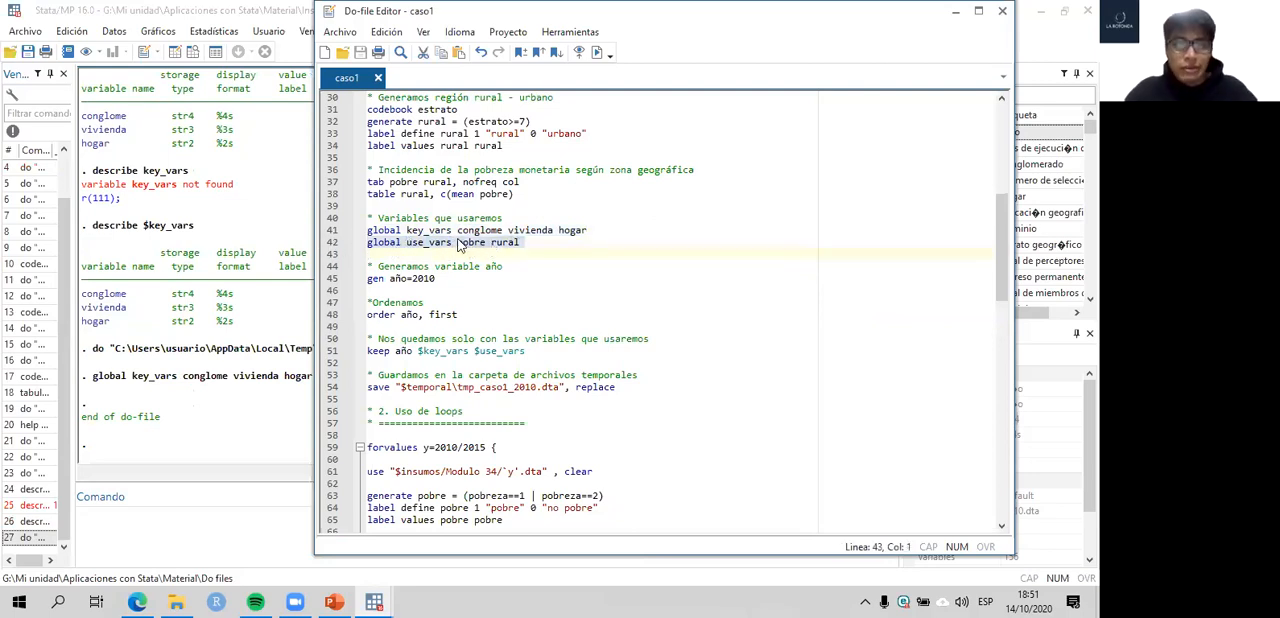
{"action": "left_click", "coordinate": [457, 242]}
{"action": "scroll", "coordinate": [500, 218], "scroll_direction": "up", "scroll_amount": 3}
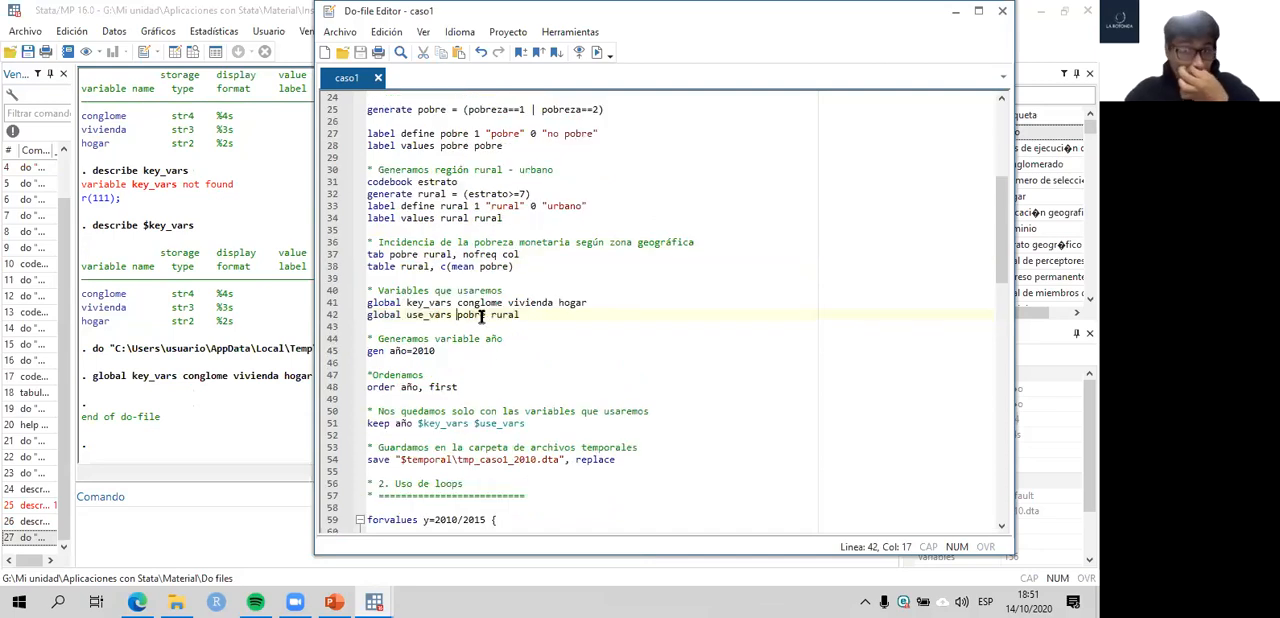
{"action": "scroll", "coordinate": [484, 316], "scroll_direction": "down", "scroll_amount": 3}
{"action": "left_click", "coordinate": [326, 243]}
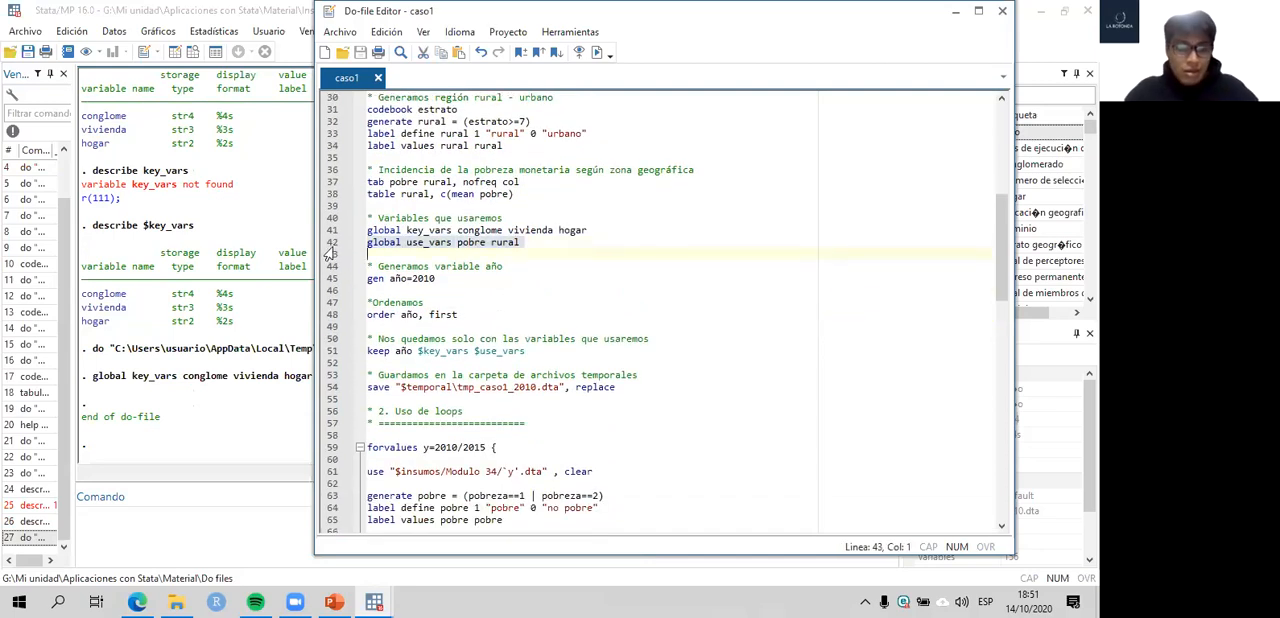
{"action": "key", "text": "ctrl+d"}
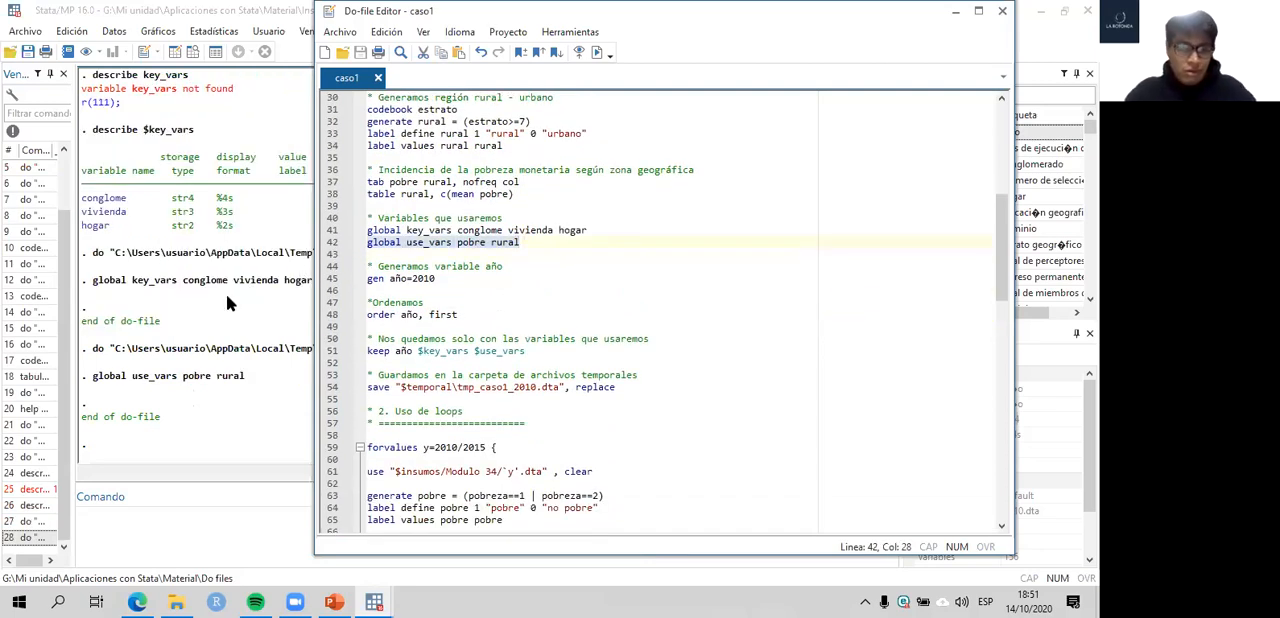
- Run line 45 to generate the variable año equal to 2010, and check for it at the end of the variable list
{"action": "left_click", "coordinate": [329, 278]}
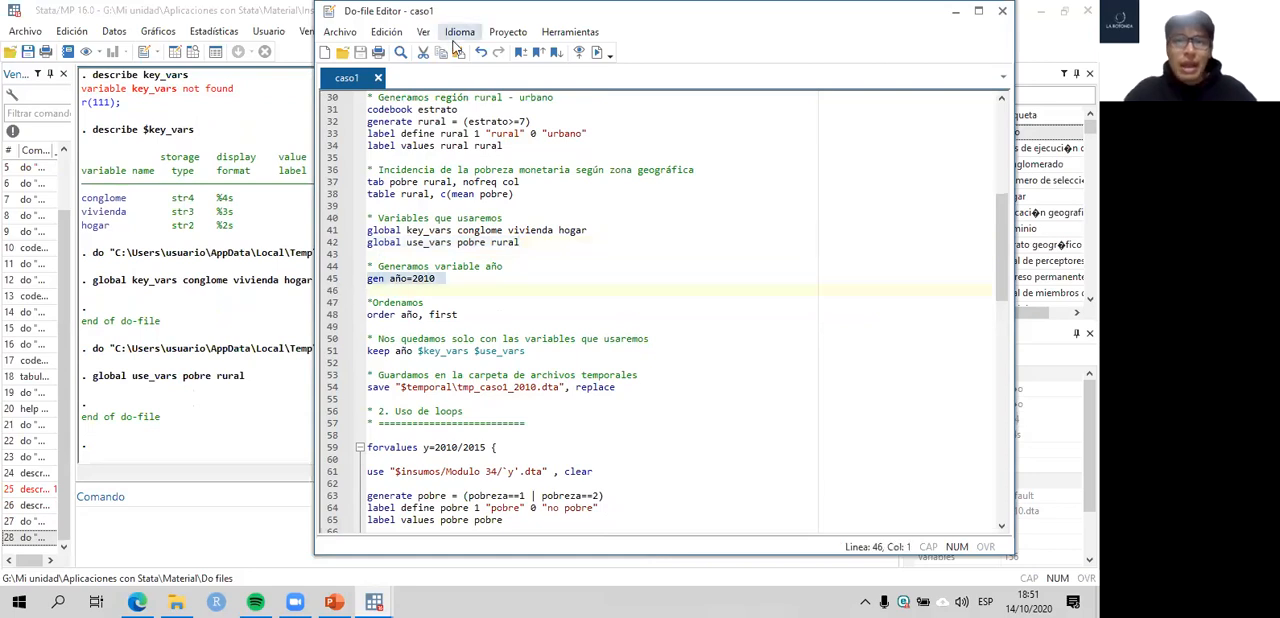
{"action": "left_click_drag", "start_coordinate": [330, 28], "coordinate": [209, 39]}
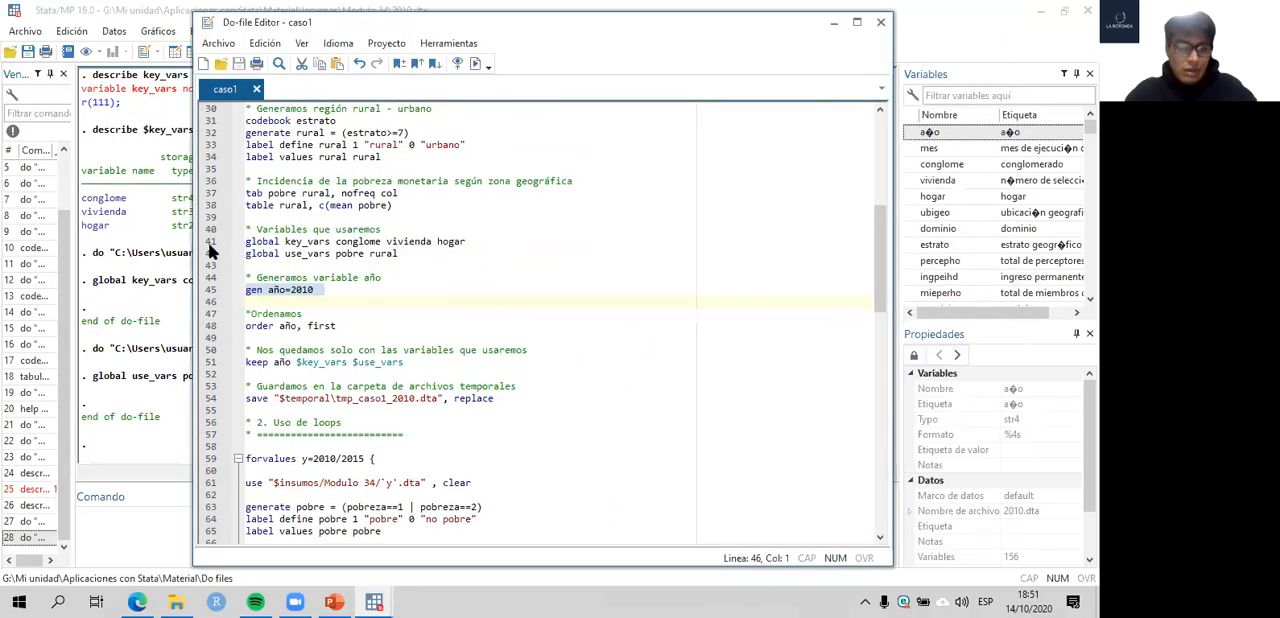
{"action": "key", "text": "ctrl+d"}
{"action": "left_click", "coordinate": [149, 286]}
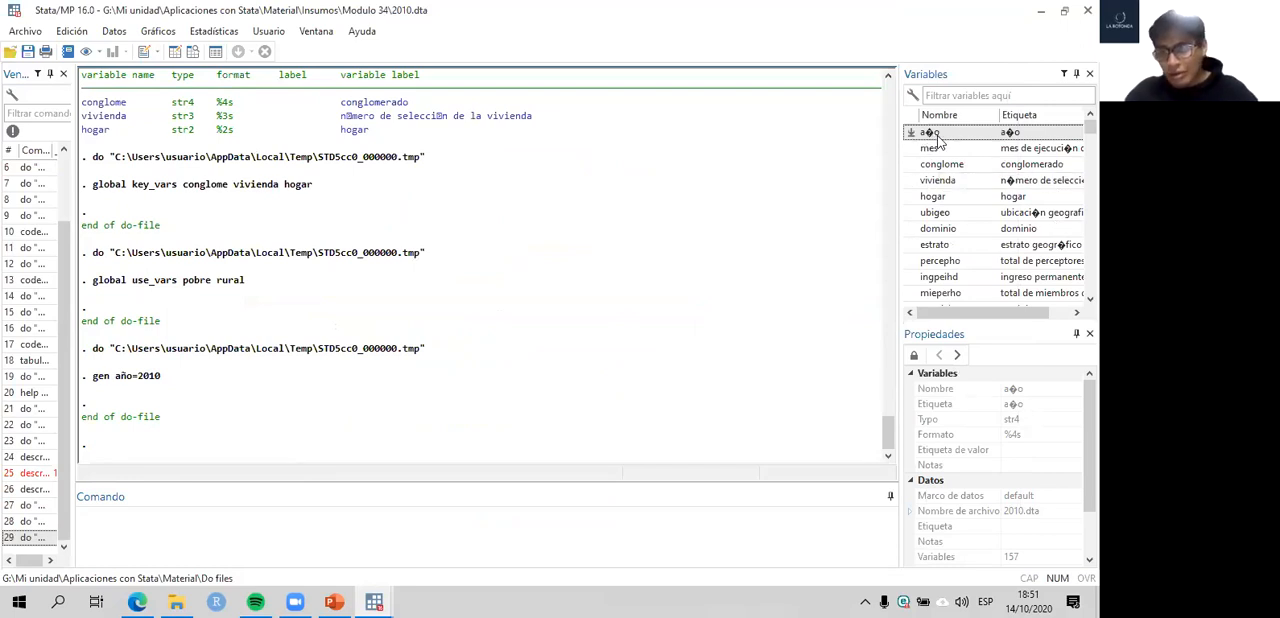
{"action": "left_click_drag", "start_coordinate": [1090, 127], "coordinate": [1090, 285]}
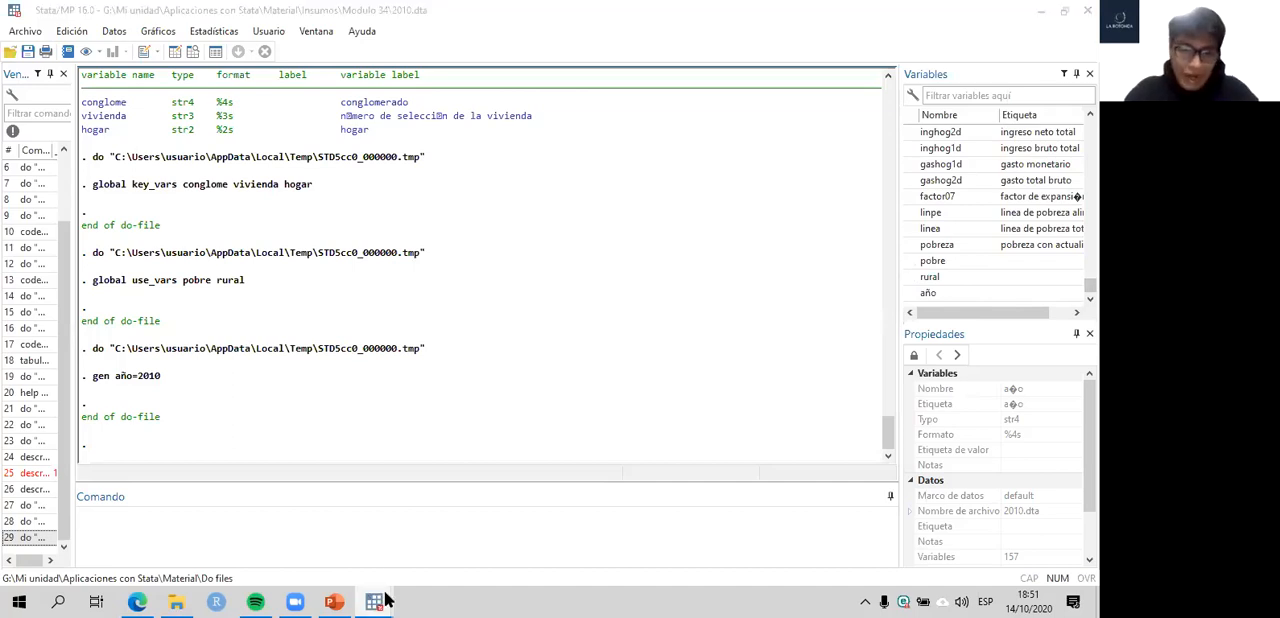
- Run line 48, order año, first, to move año to the start of the dataset, and check the variable list
{"action": "mouse_move", "coordinate": [372, 601]}
{"action": "left_click", "coordinate": [415, 510]}
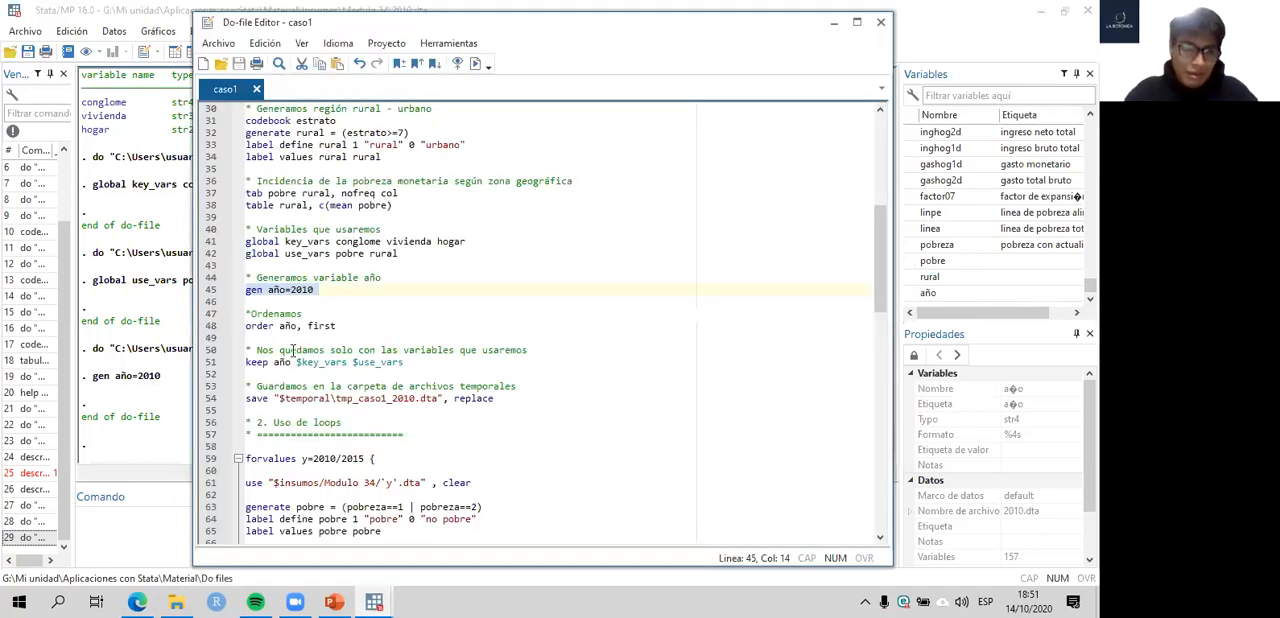
{"action": "left_click", "coordinate": [205, 332]}
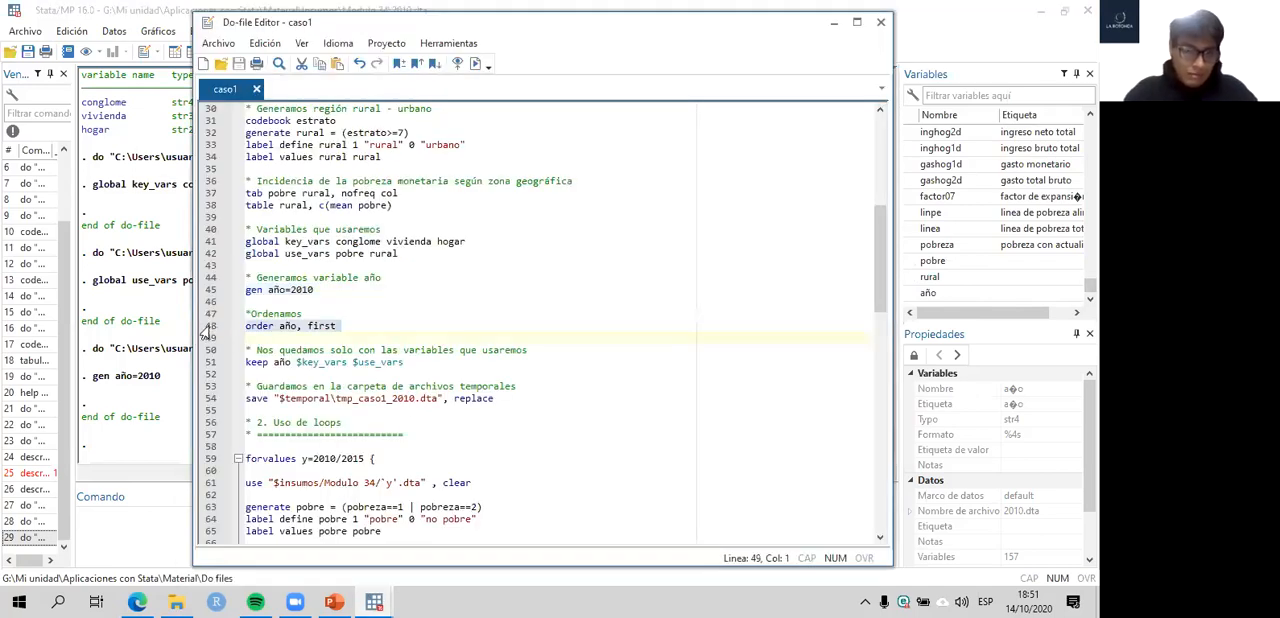
{"action": "key", "text": "ctrl+d"}
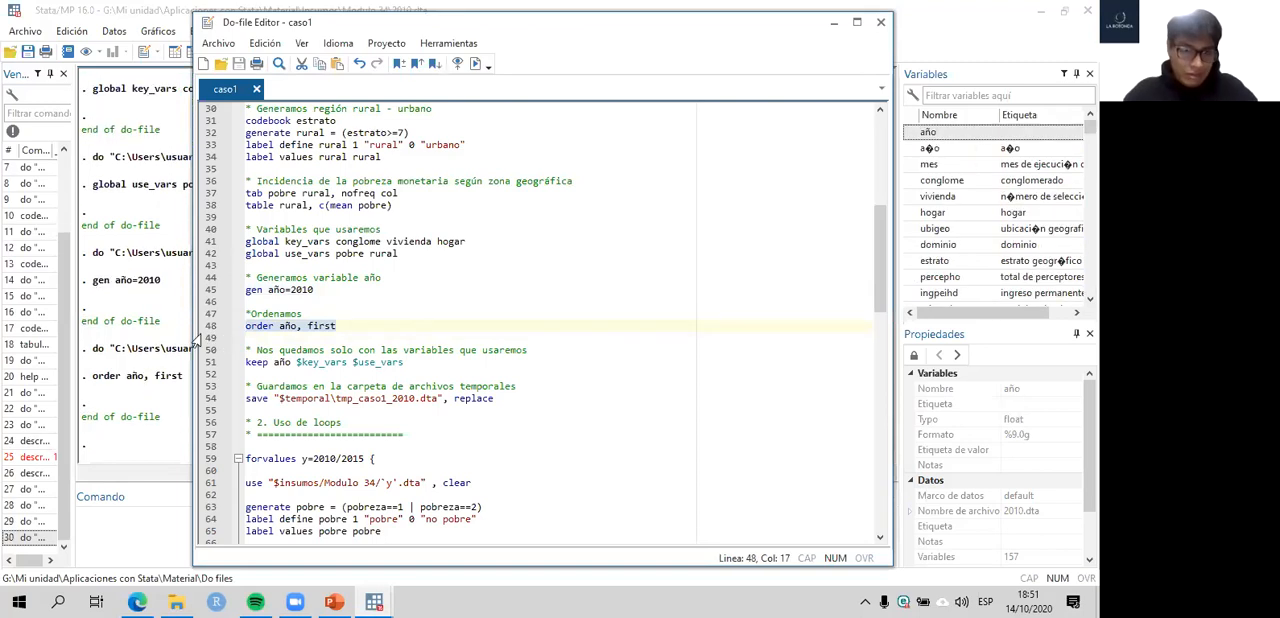
{"action": "left_click", "coordinate": [148, 300]}
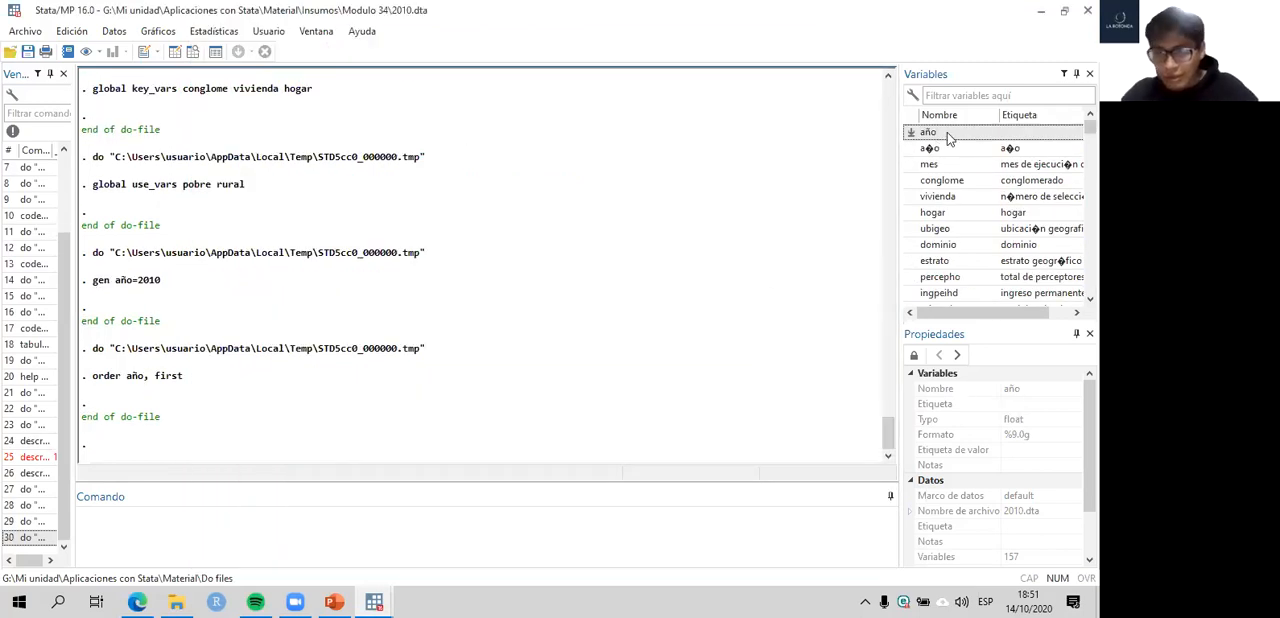
- Return to the do-file and examine the first option on line 48 and the keep command's año, $key_vars and $use_vars on line 51
{"action": "left_click", "coordinate": [383, 596]}
{"action": "left_click", "coordinate": [428, 547]}
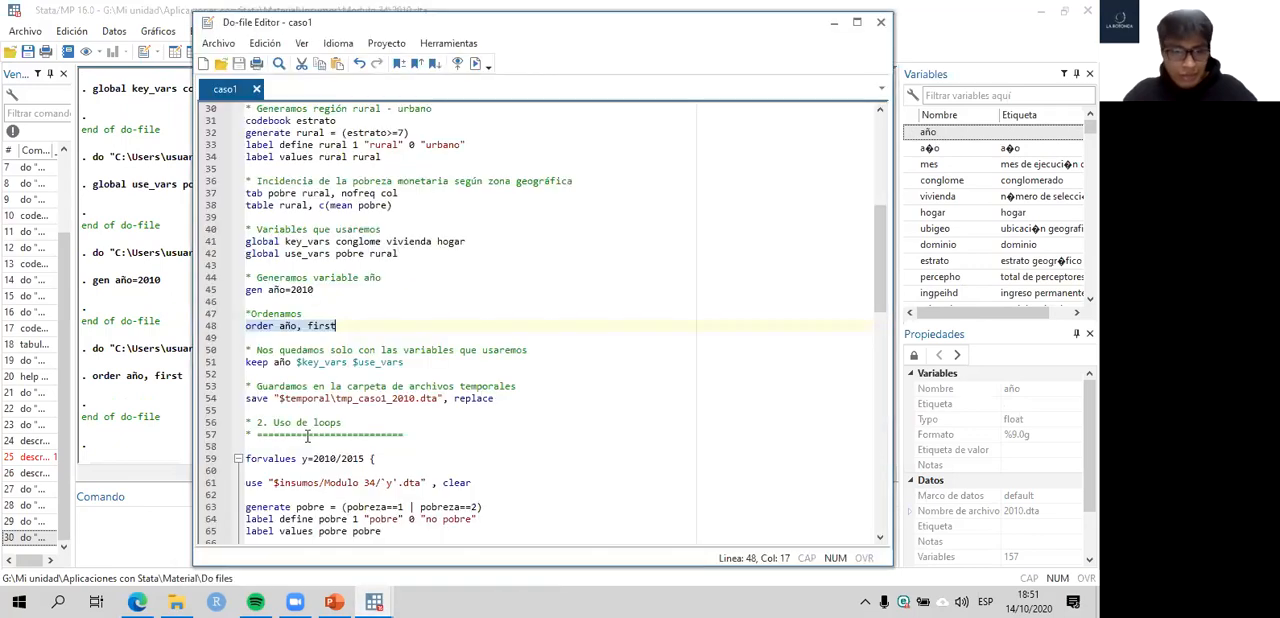
{"action": "left_click", "coordinate": [312, 326]}
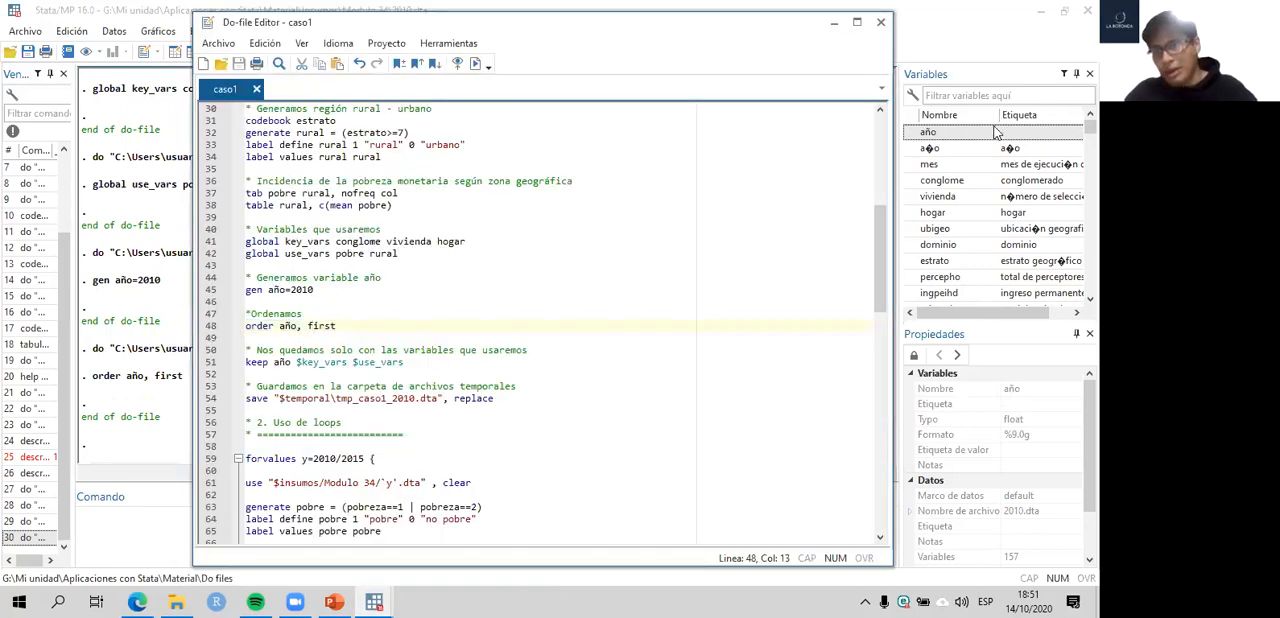
{"action": "left_click", "coordinate": [206, 366]}
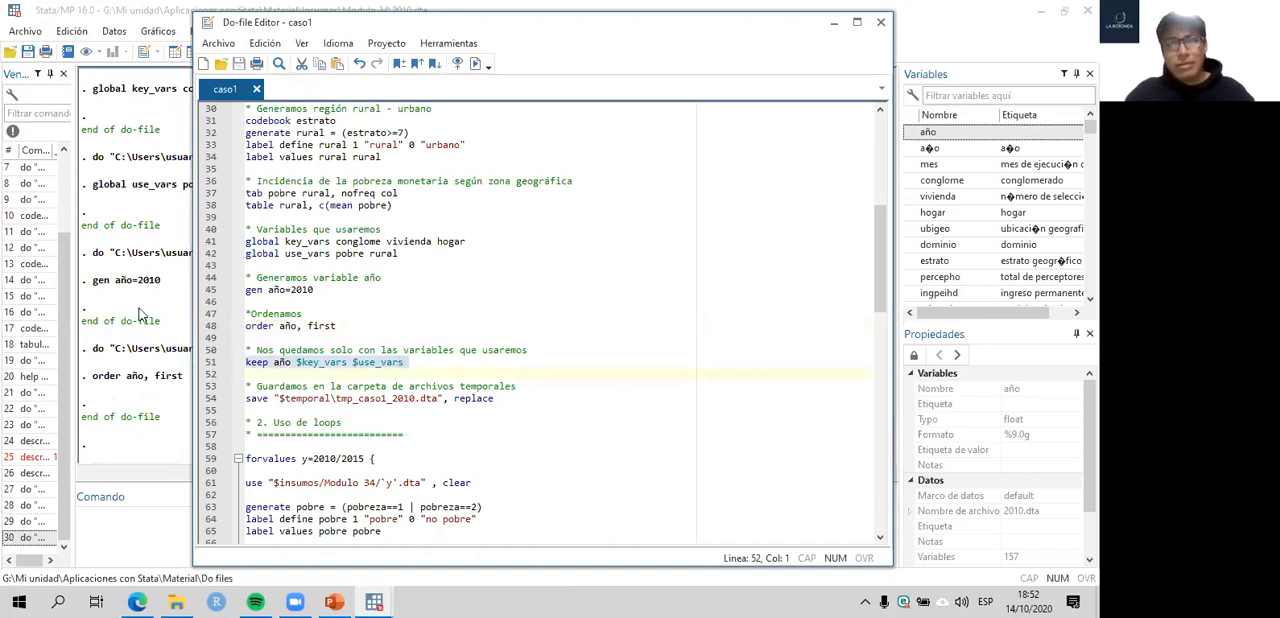
{"action": "left_click", "coordinate": [273, 364]}
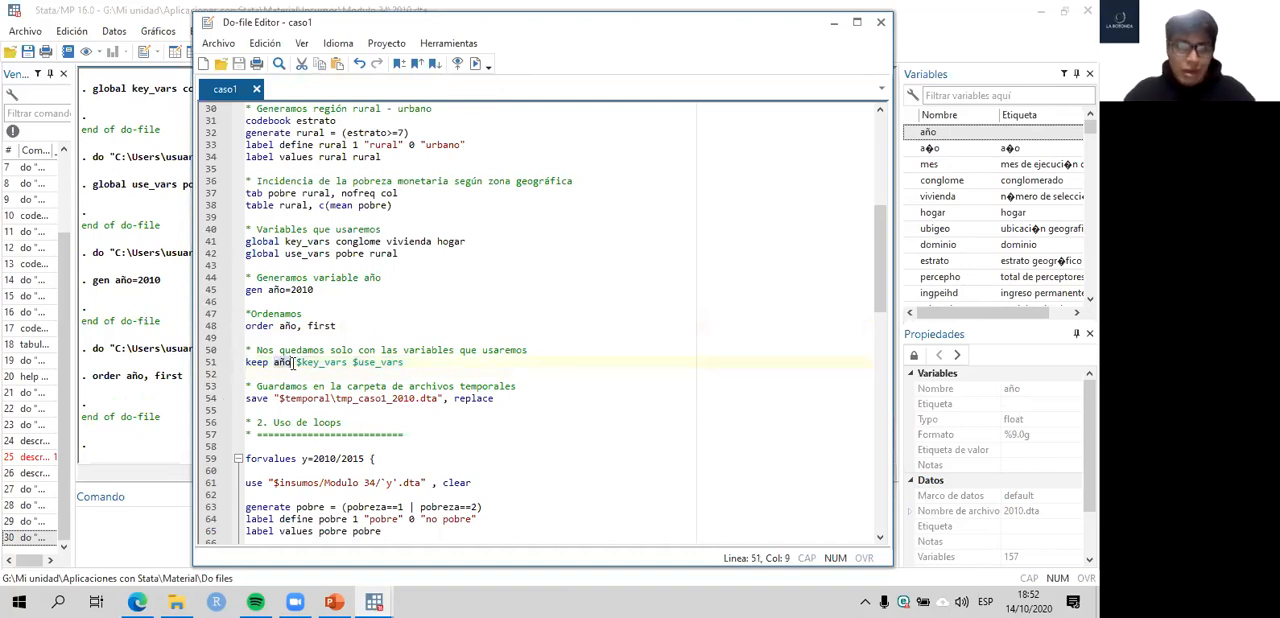
{"action": "left_click_drag", "start_coordinate": [296, 364], "coordinate": [351, 363]}
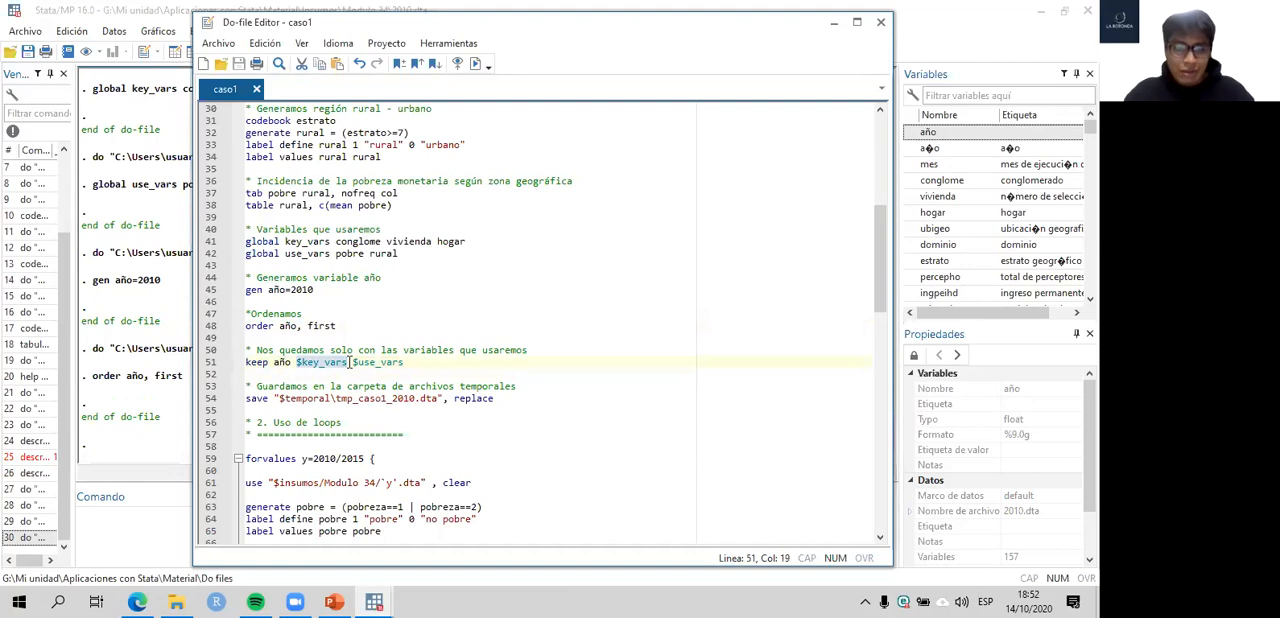
{"action": "double_click", "coordinate": [404, 362]}
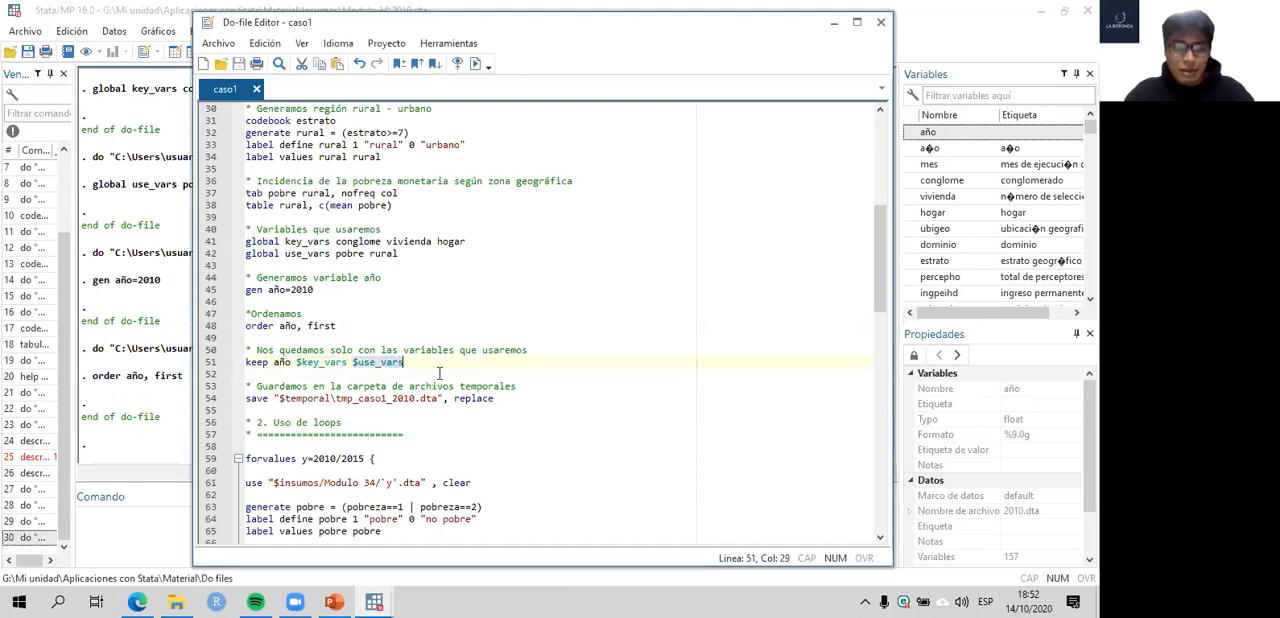
- Run line 51, keep año $key_vars $use_vars, to reduce the dataset to those variables, and check the variable list
{"action": "left_click", "coordinate": [203, 368]}
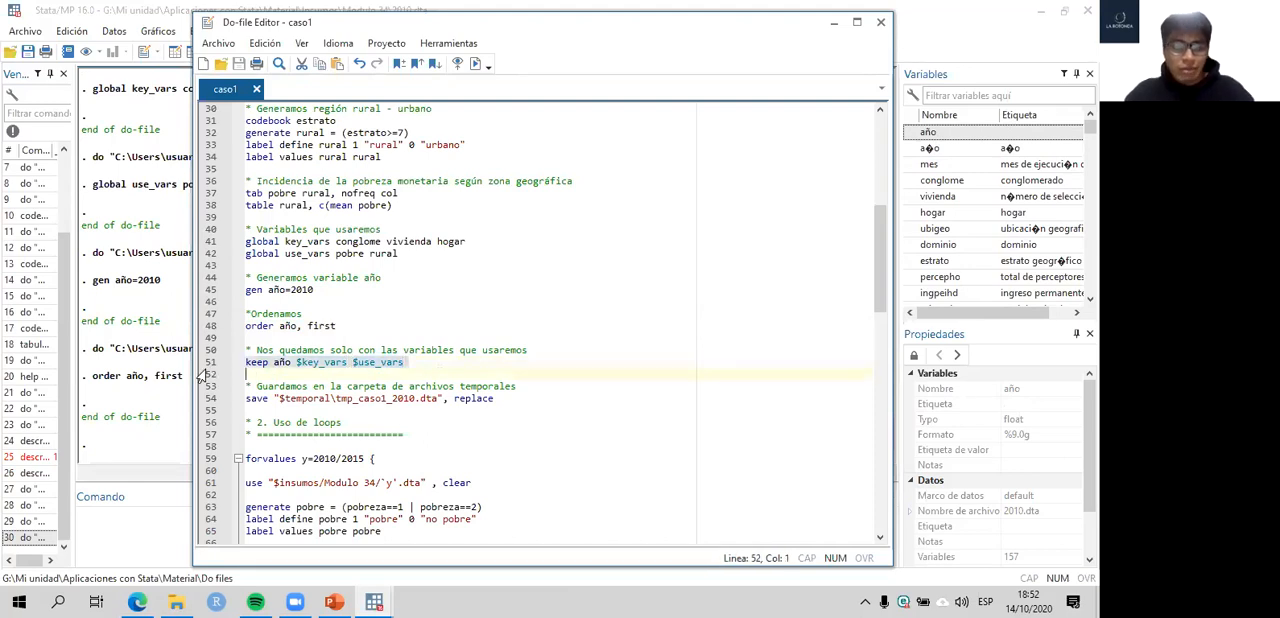
{"action": "scroll", "coordinate": [960, 190], "scroll_direction": "down", "scroll_amount": 20}
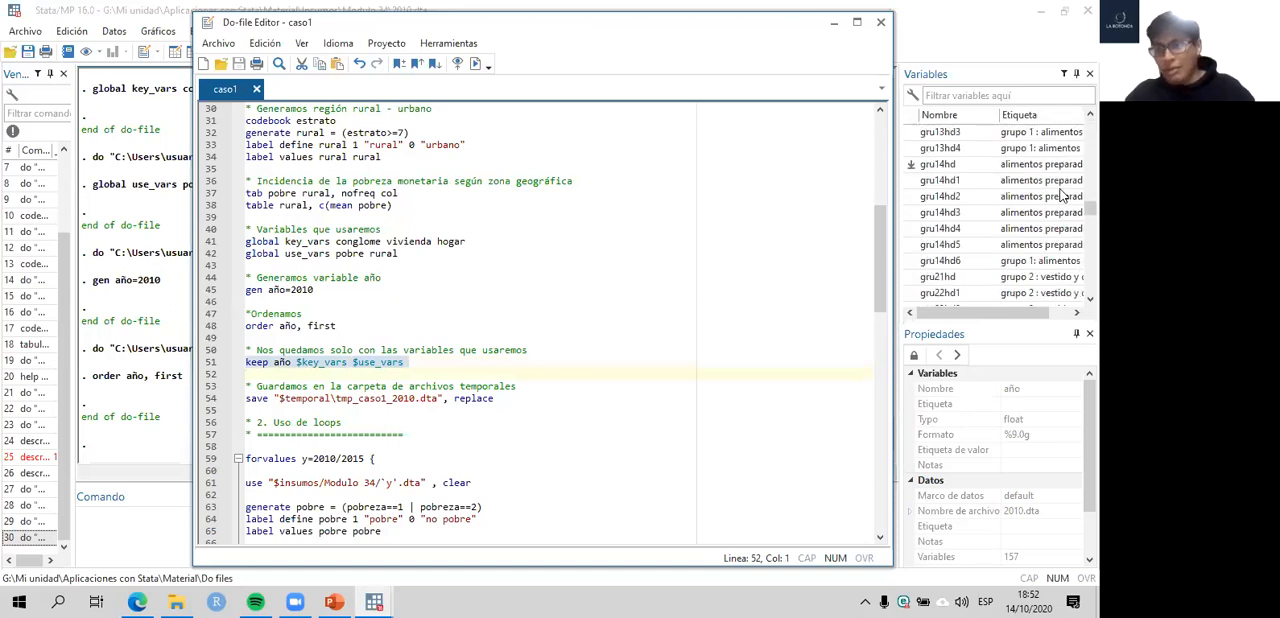
{"action": "left_click_drag", "start_coordinate": [1090, 221], "coordinate": [1090, 127]}
{"action": "left_click", "coordinate": [408, 520]}
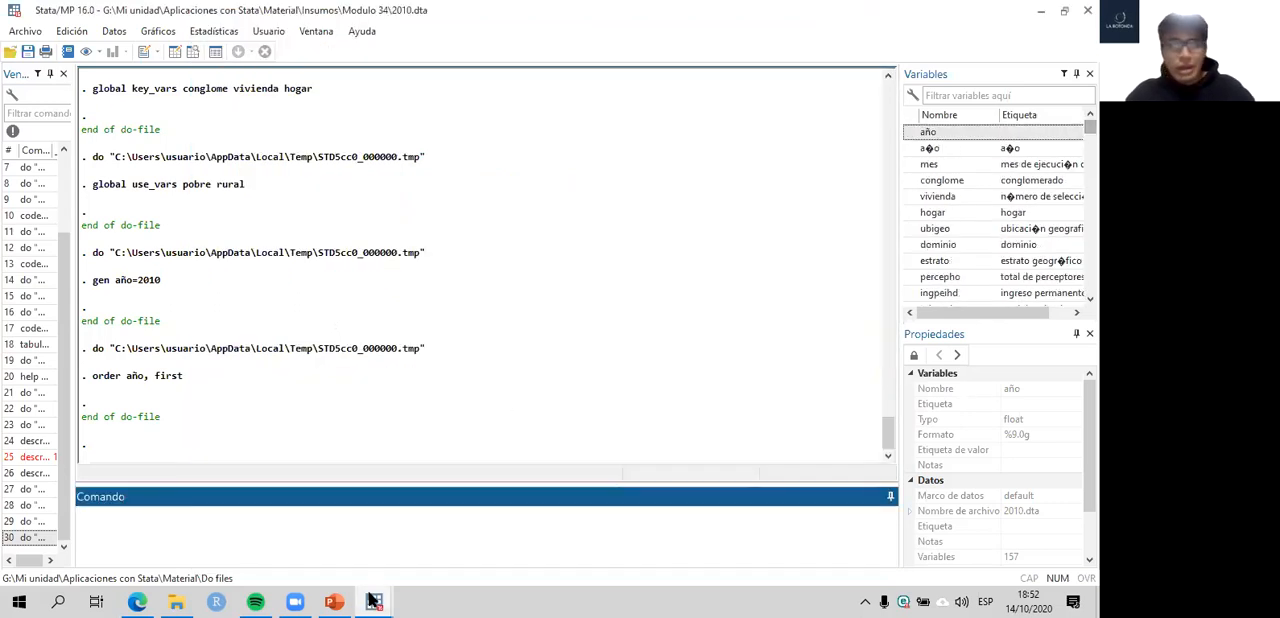
{"action": "left_click", "coordinate": [372, 600]}
{"action": "left_click", "coordinate": [402, 534]}
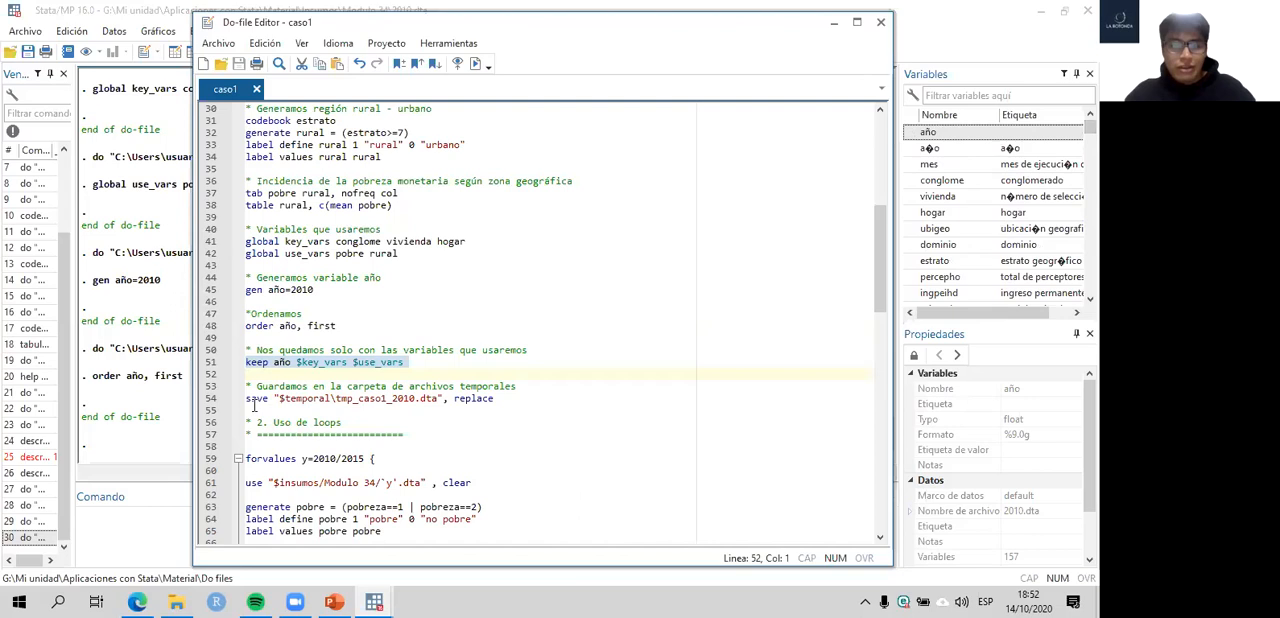
{"action": "key", "text": "ctrl+d"}
{"action": "left_click", "coordinate": [113, 303]}
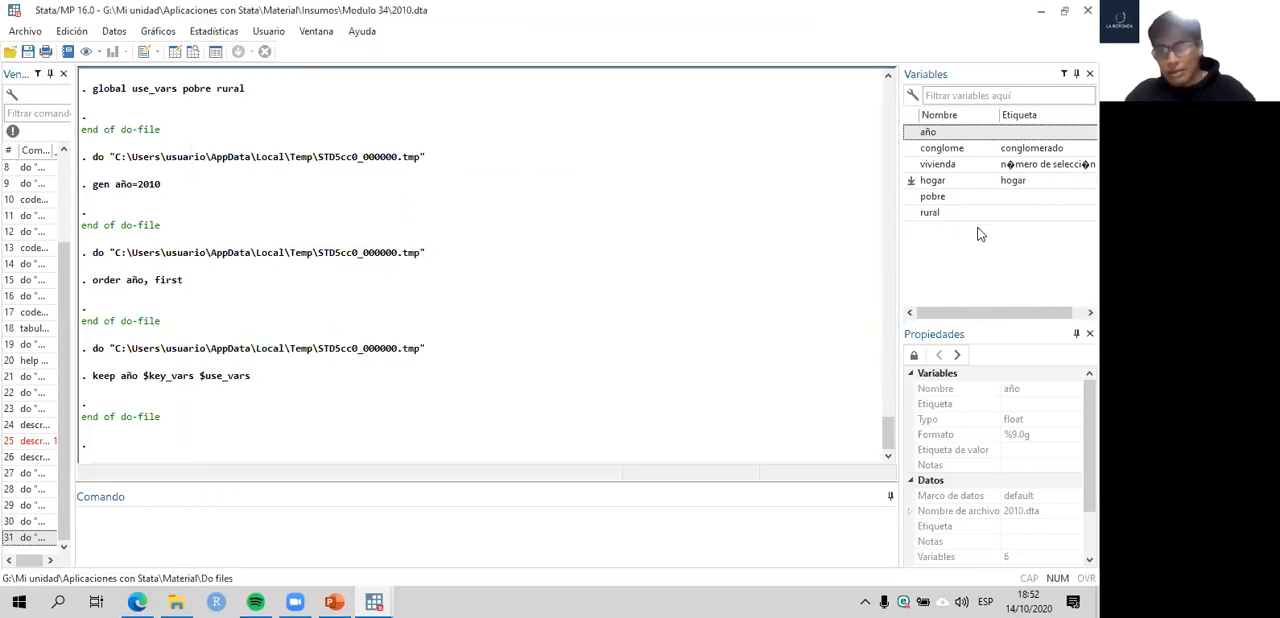
- Browse the reduced dataset in the Data Editor, look over its rows and columns, and return to the do-file
{"action": "left_click", "coordinate": [194, 52]}
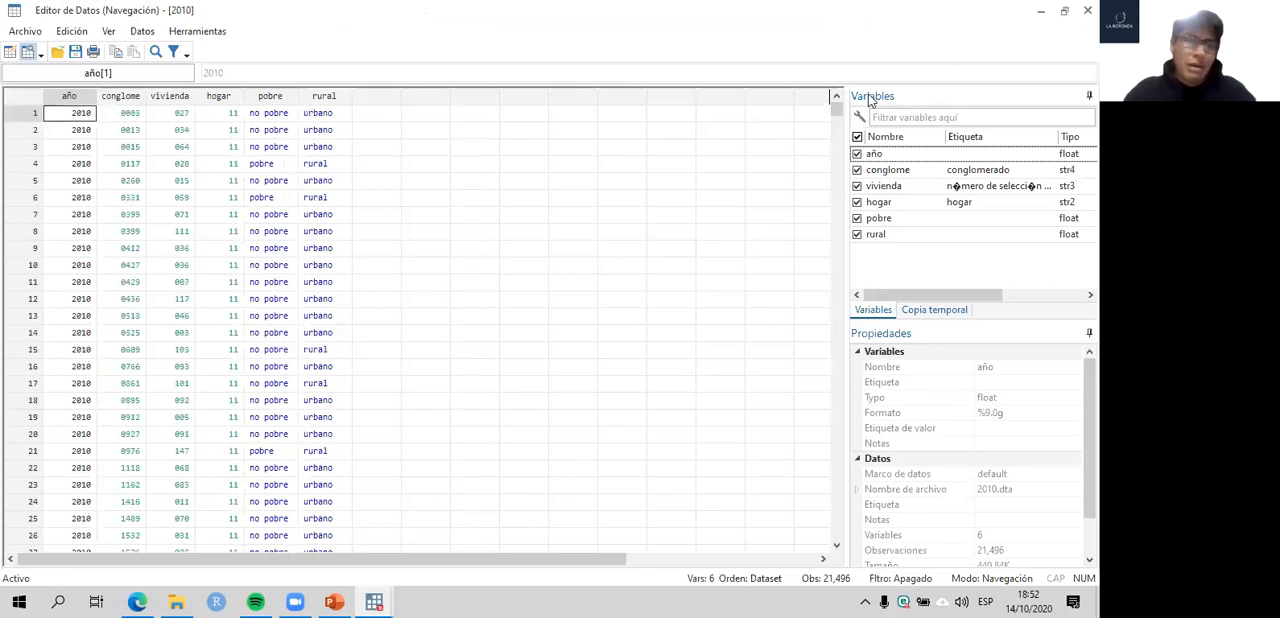
{"action": "left_click_drag", "start_coordinate": [838, 112], "coordinate": [790, 542]}
{"action": "left_click_drag", "start_coordinate": [778, 342], "coordinate": [788, 92]}
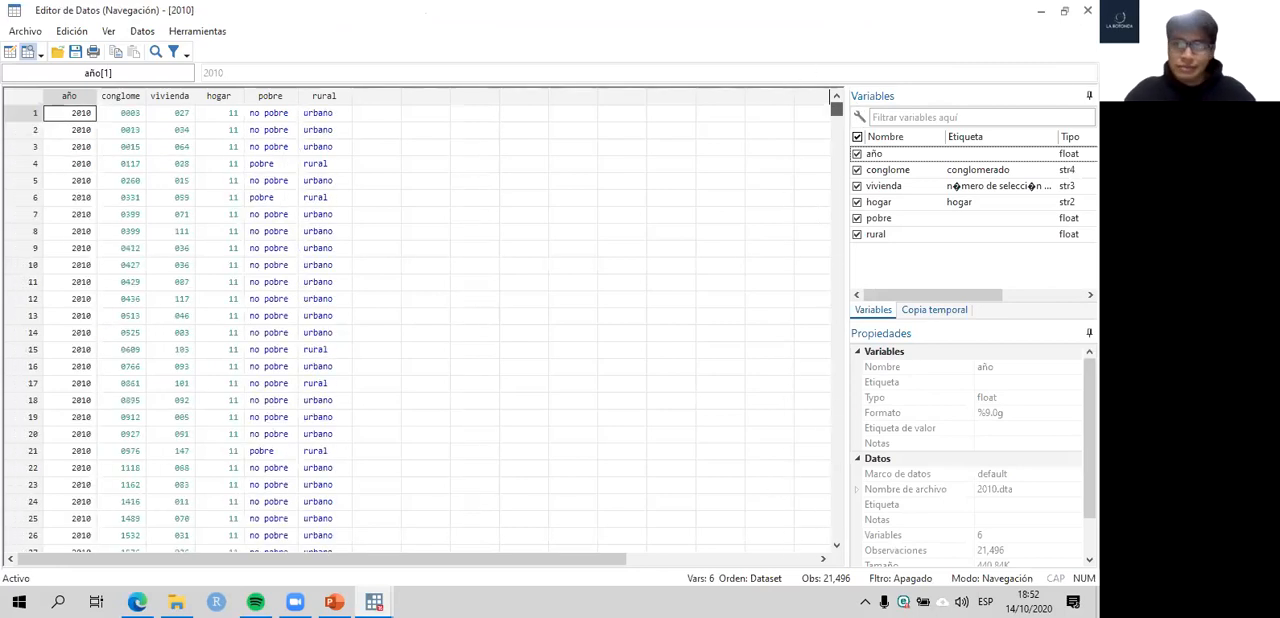
{"action": "left_click", "coordinate": [376, 600]}
{"action": "left_click", "coordinate": [440, 535]}
- Select the save command on line 54 and check the contents of Material's Temporal folder in File Explorer
{"action": "scroll", "coordinate": [483, 384], "scroll_direction": "down", "scroll_amount": 1}
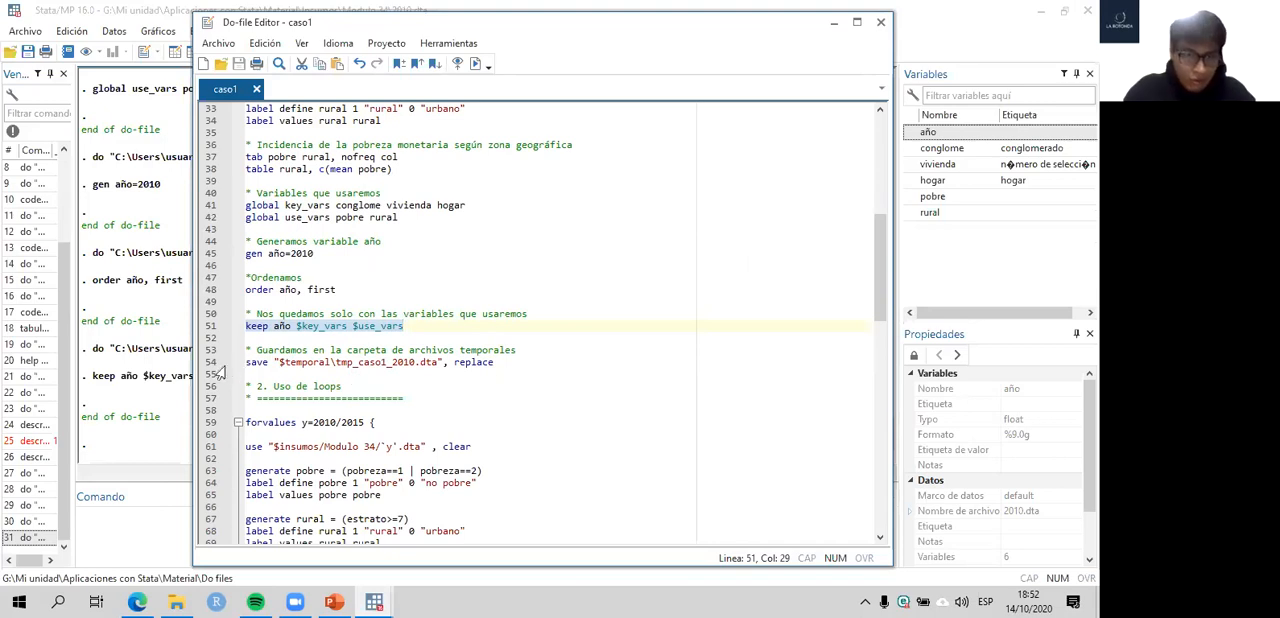
{"action": "left_click", "coordinate": [210, 364]}
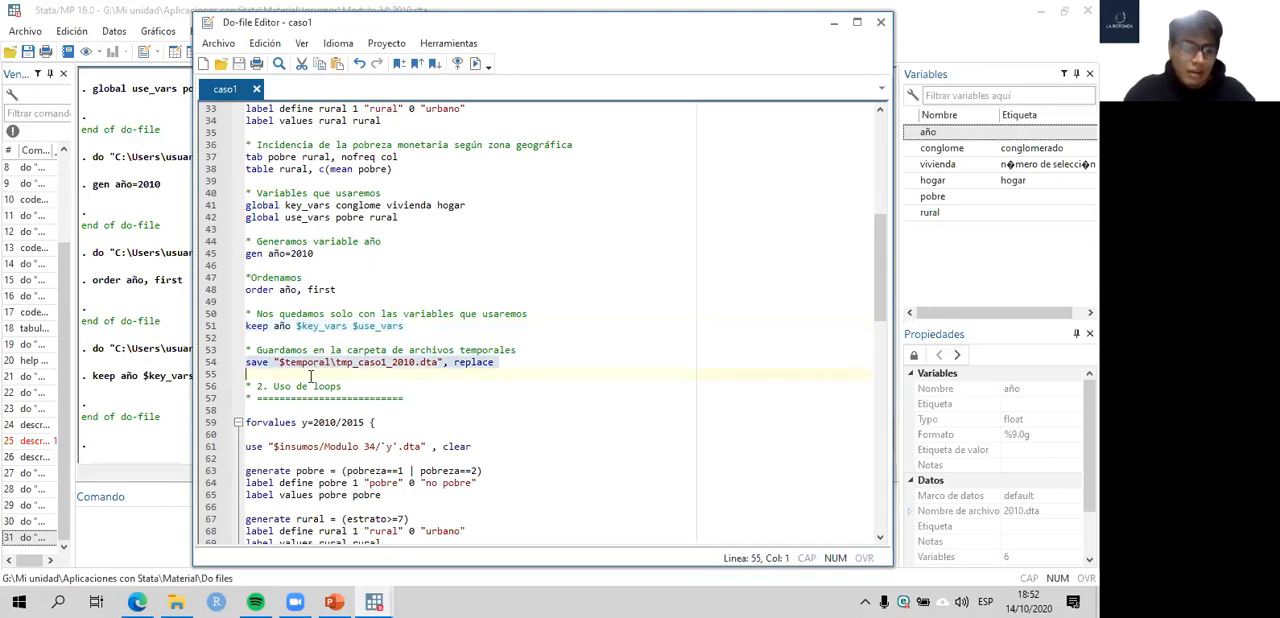
{"action": "left_click", "coordinate": [184, 600]}
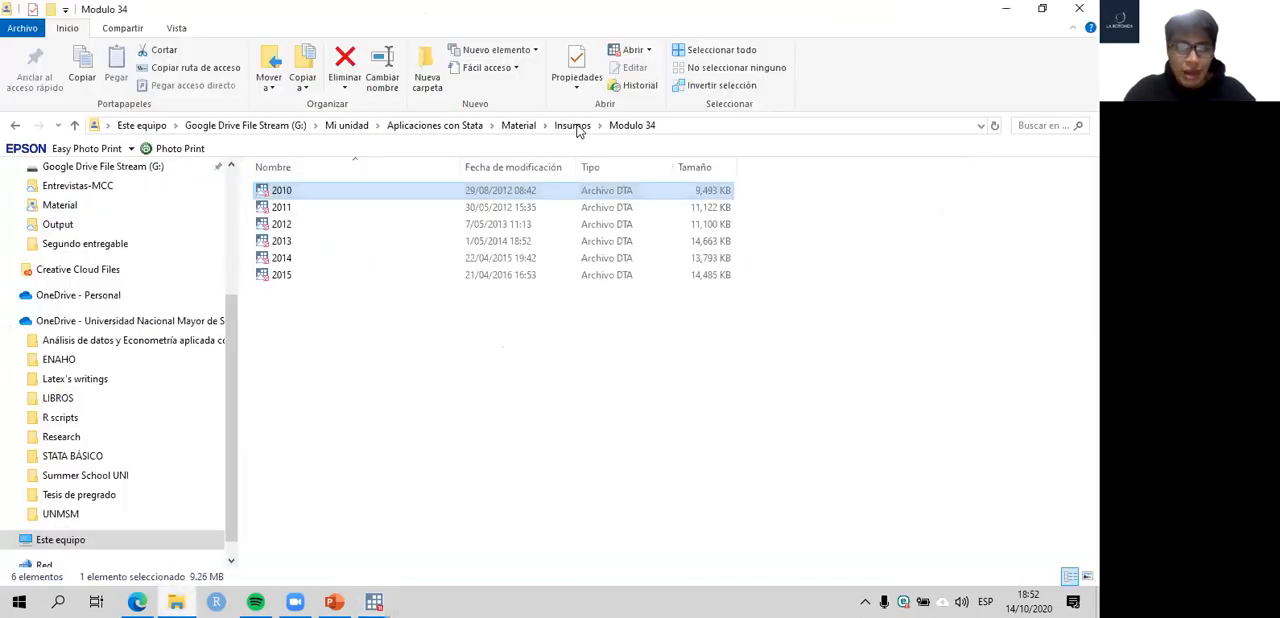
{"action": "left_click", "coordinate": [576, 127]}
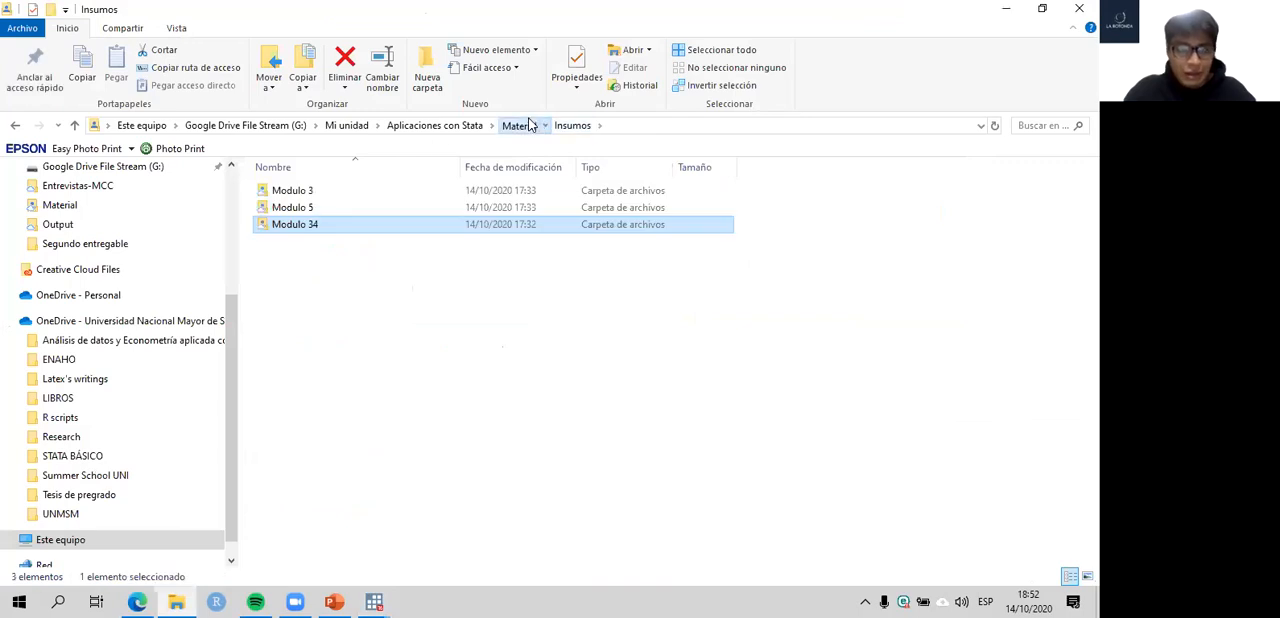
{"action": "left_click", "coordinate": [518, 125]}
{"action": "double_click", "coordinate": [321, 241]}
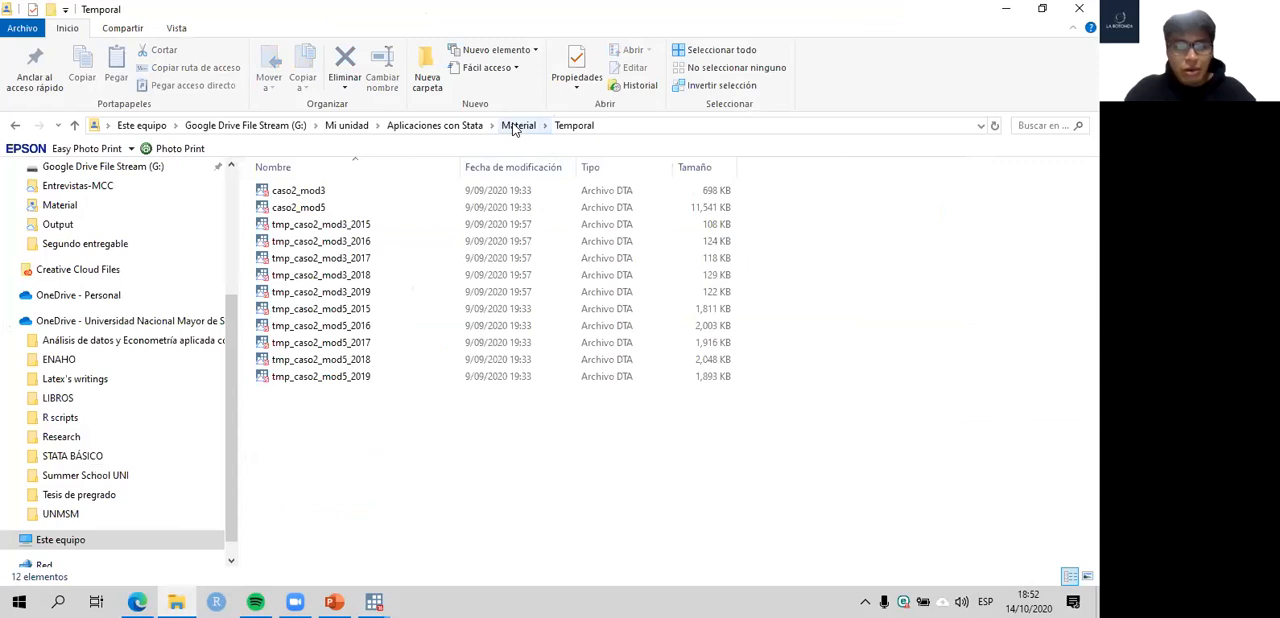
{"action": "left_click", "coordinate": [518, 125]}
- Return to Stata and run line 54 to save the dataset as tmp_caso1_2010.dta in the $temporal folder with replace
{"action": "mouse_move", "coordinate": [373, 601]}
{"action": "left_click", "coordinate": [455, 515]}
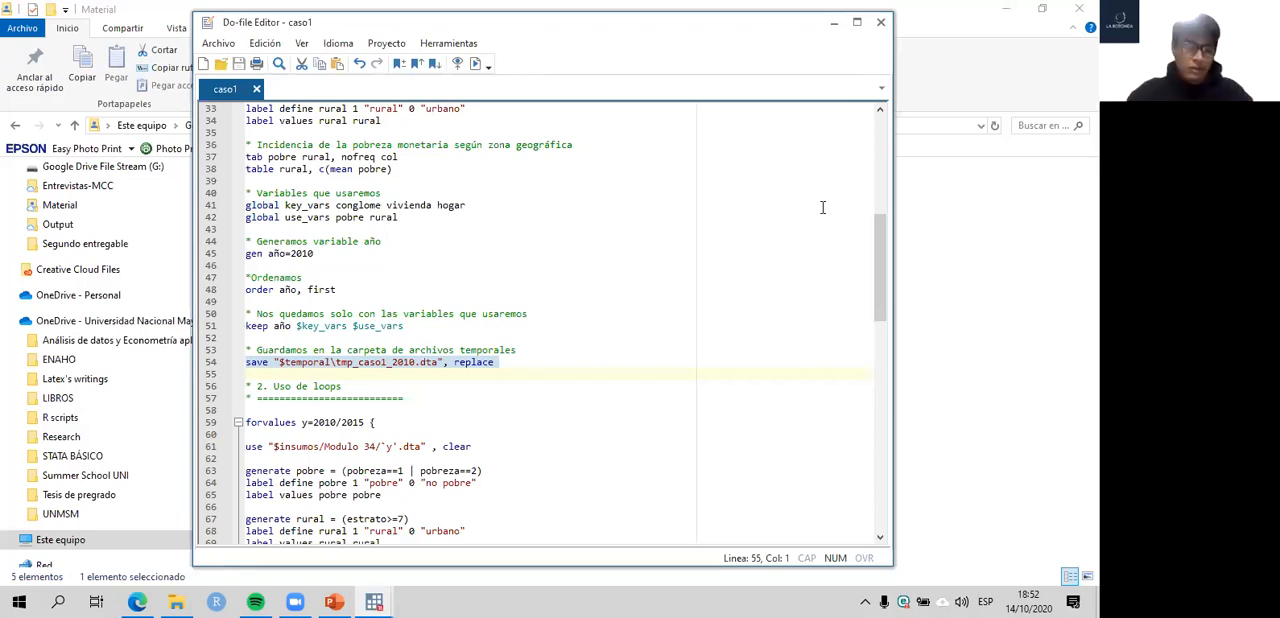
{"action": "left_click", "coordinate": [376, 595]}
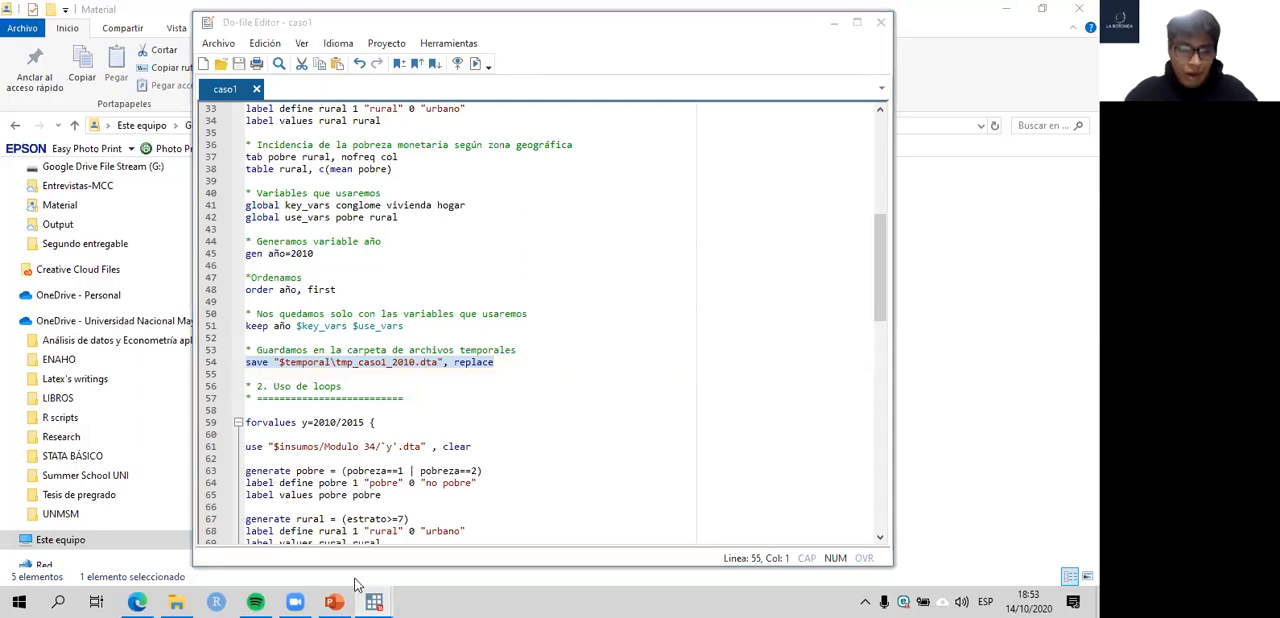
{"action": "left_click", "coordinate": [296, 527]}
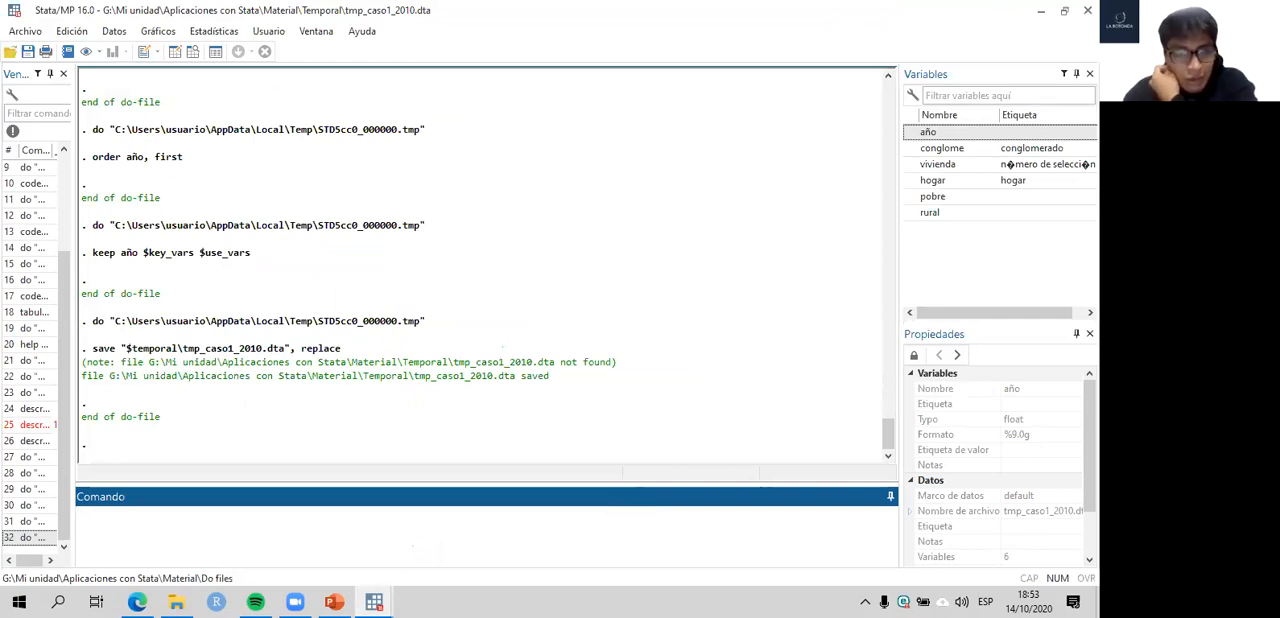
{"action": "key", "text": "alt+Tab"}
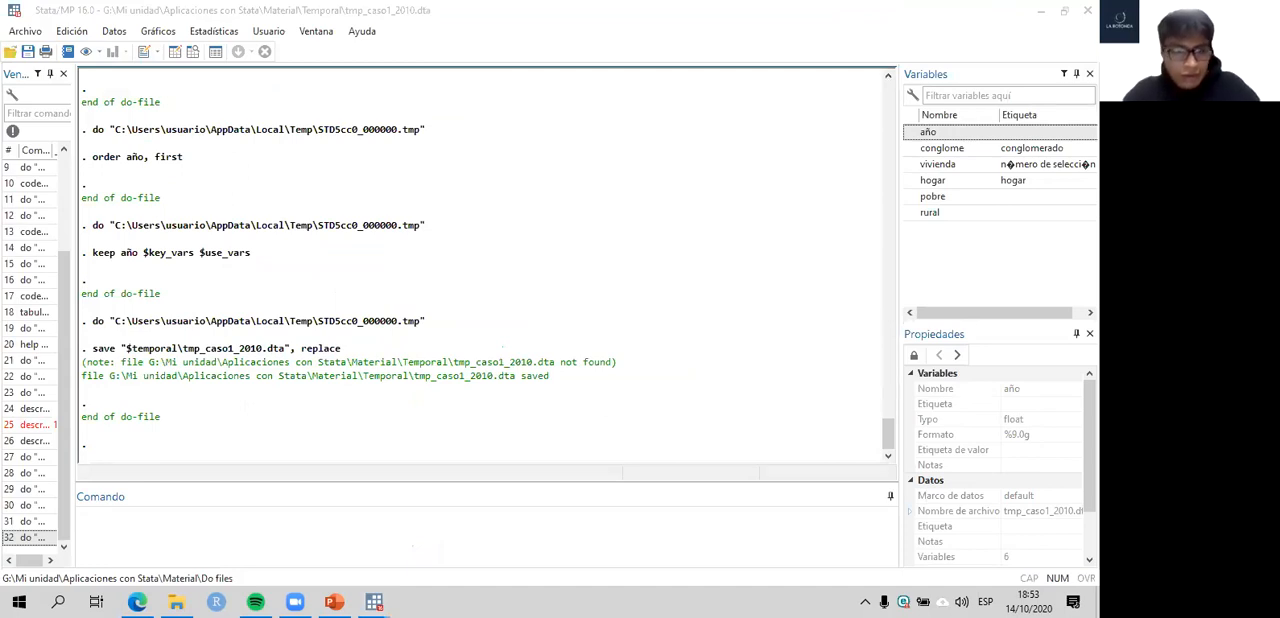
{"action": "left_click", "coordinate": [320, 520]}
{"action": "type", "text": "unicode encoding set latin1"}
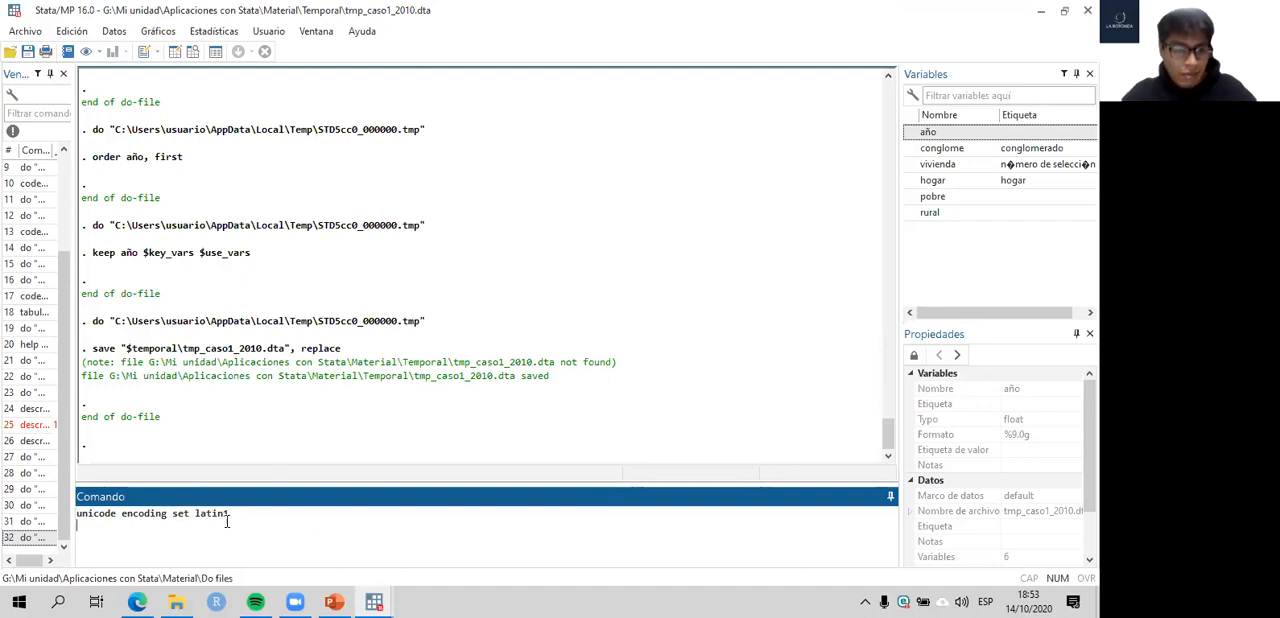
{"action": "left_click_drag", "start_coordinate": [227, 521], "coordinate": [62, 514]}
{"action": "key", "text": "ctrl+c"}
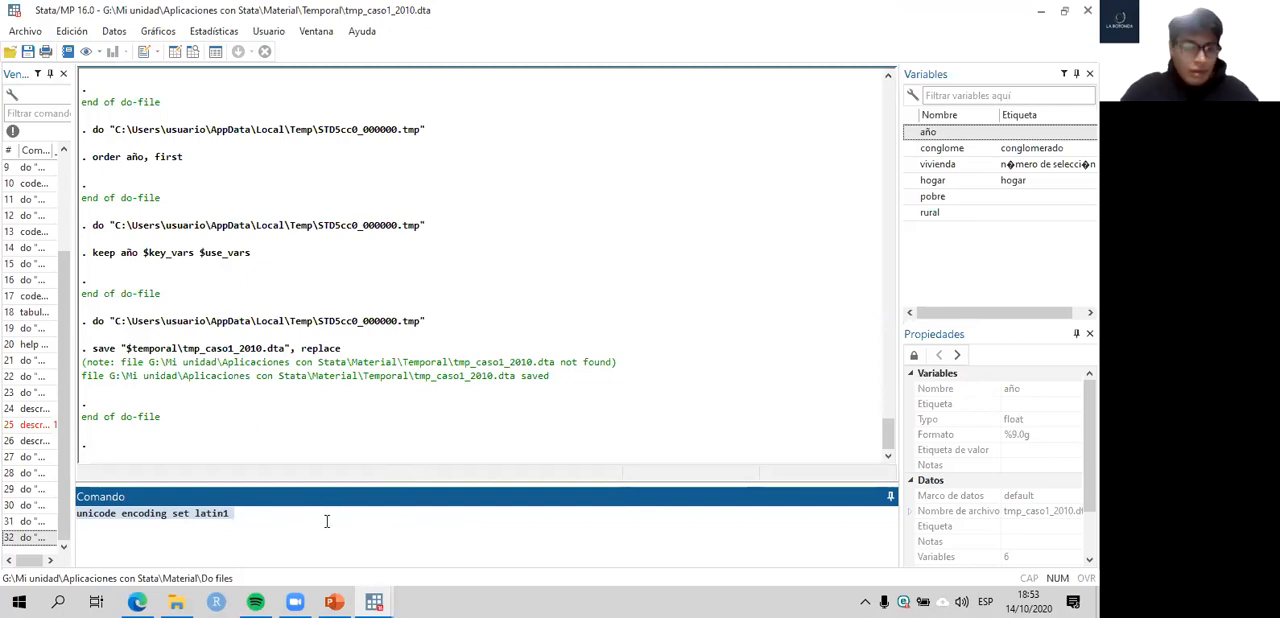
{"action": "key", "text": "BackSpace"}
- Insert the command unicode encoding set latin1 in the do-file under the heading of section 1, Preparación de la base de datos
{"action": "left_click", "coordinate": [382, 597]}
{"action": "left_click", "coordinate": [420, 538]}
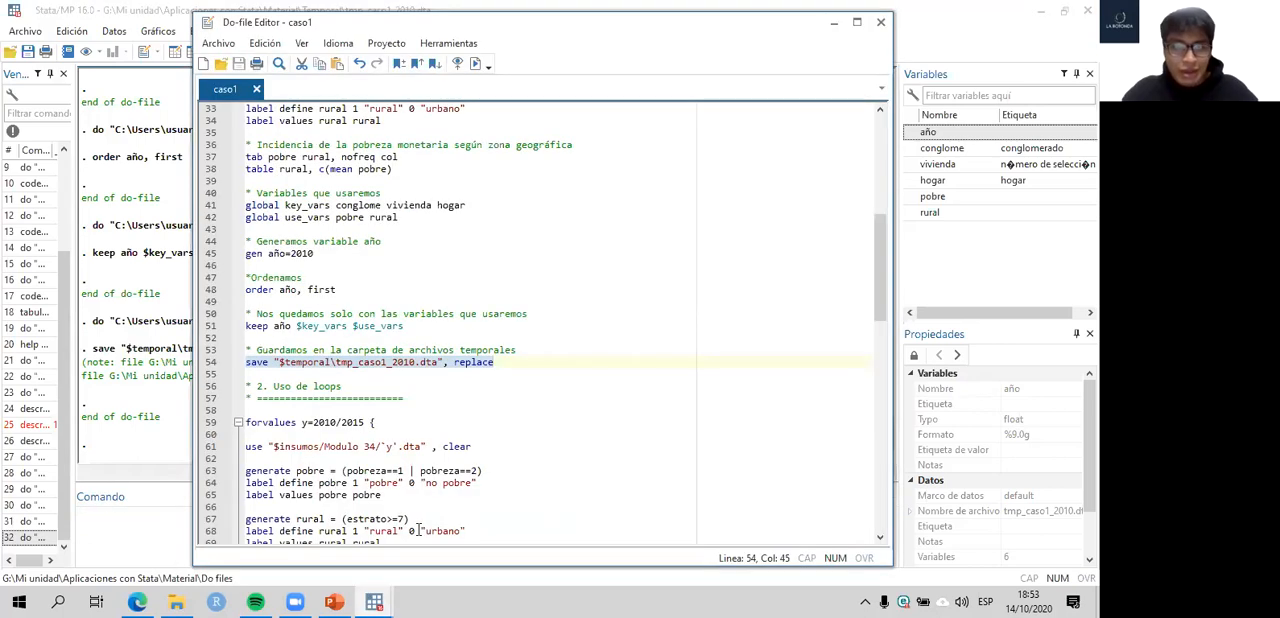
{"action": "scroll", "coordinate": [340, 241], "scroll_direction": "up", "scroll_amount": 10}
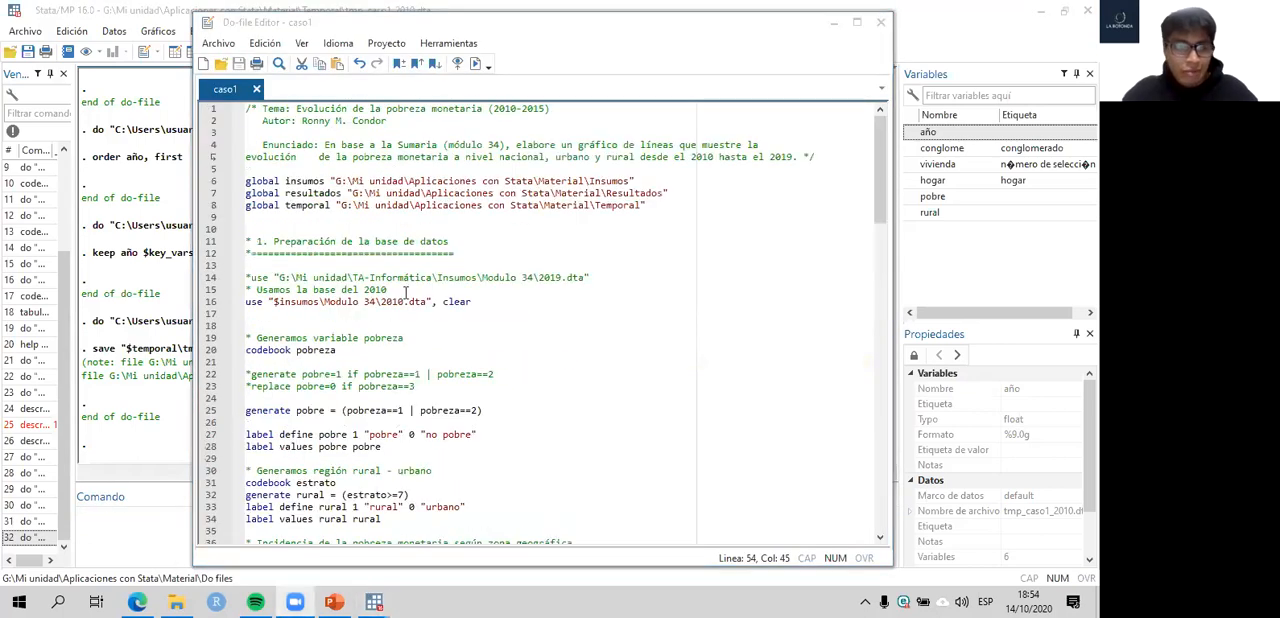
{"action": "left_click", "coordinate": [436, 258]}
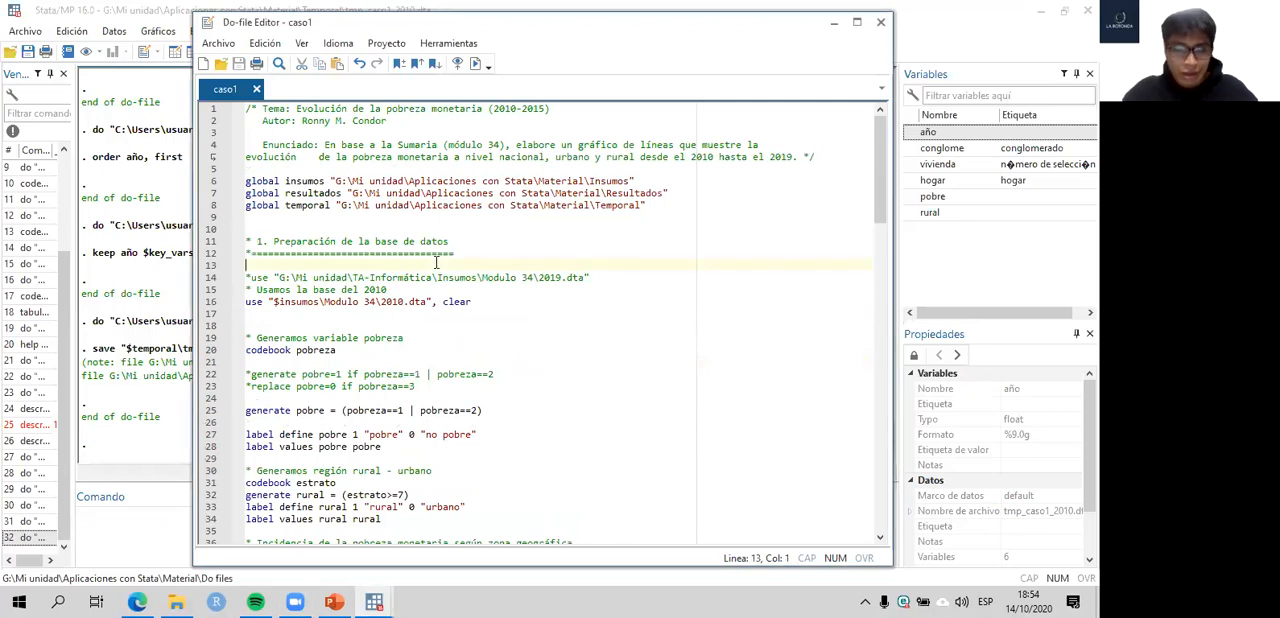
{"action": "key", "text": "Return"}
{"action": "key", "text": "ctrl+v"}
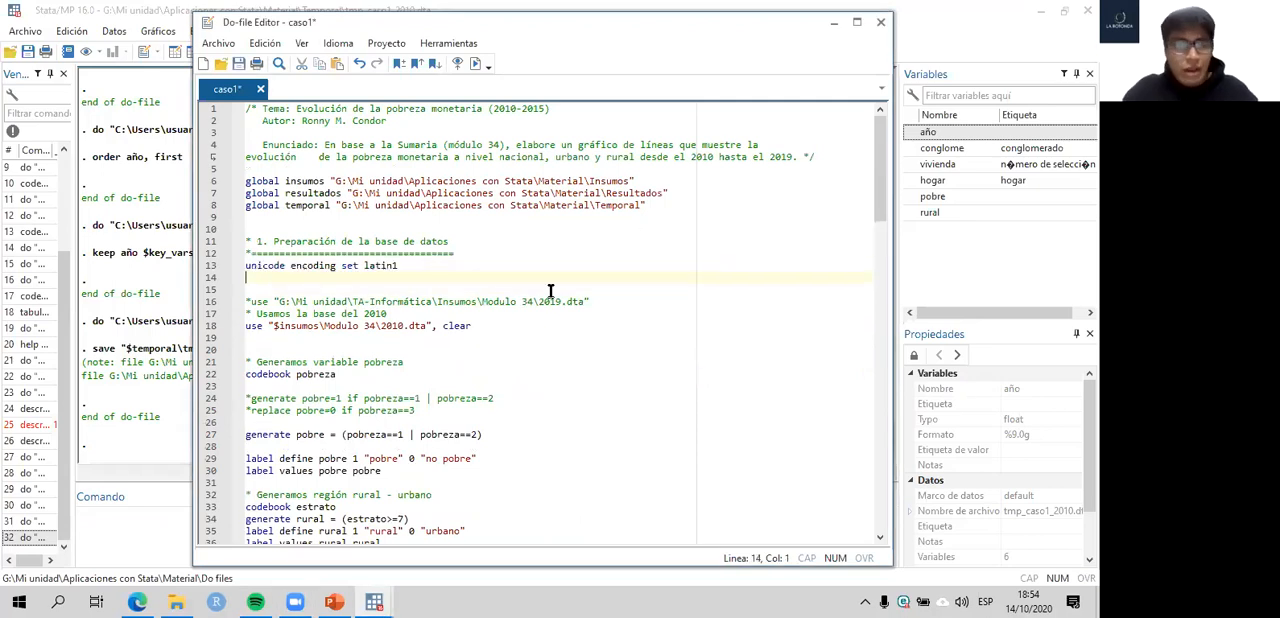
- Add unicode retranslate enaho01-2018-601.dta below the encoding command and turn both unicode lines into comments with asterisks
{"action": "scroll", "coordinate": [622, 314], "scroll_direction": "down", "scroll_amount": 11}
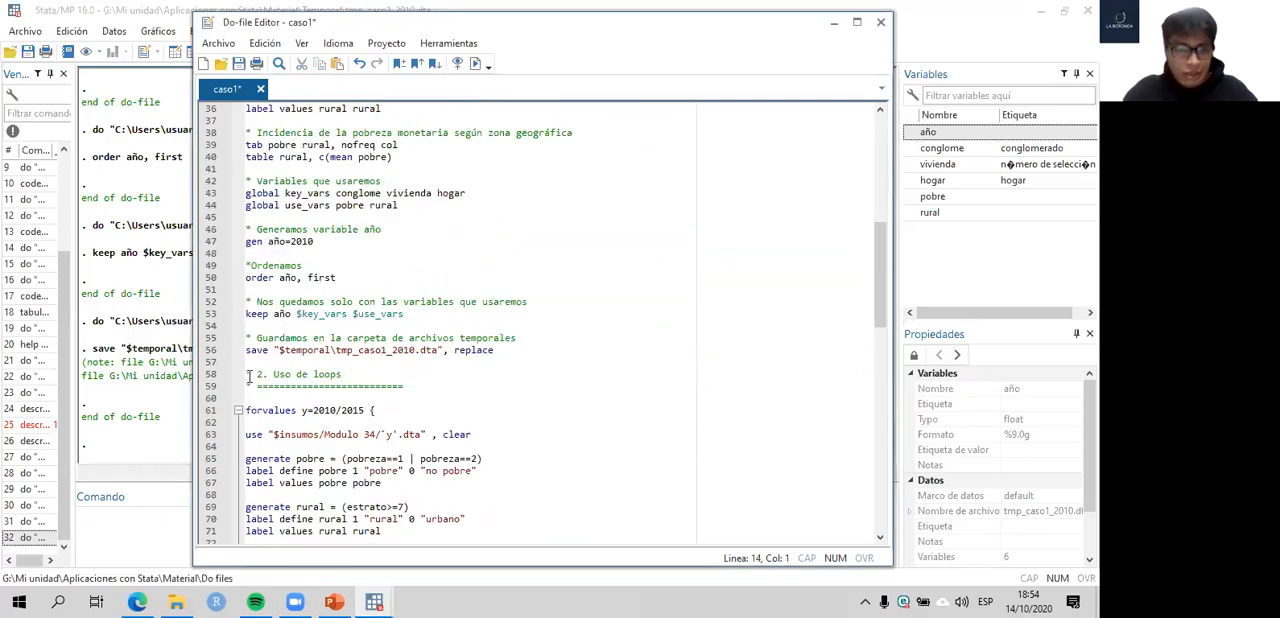
{"action": "scroll", "coordinate": [279, 373], "scroll_direction": "up", "scroll_amount": 2}
{"action": "scroll", "coordinate": [655, 162], "scroll_direction": "up", "scroll_amount": 1}
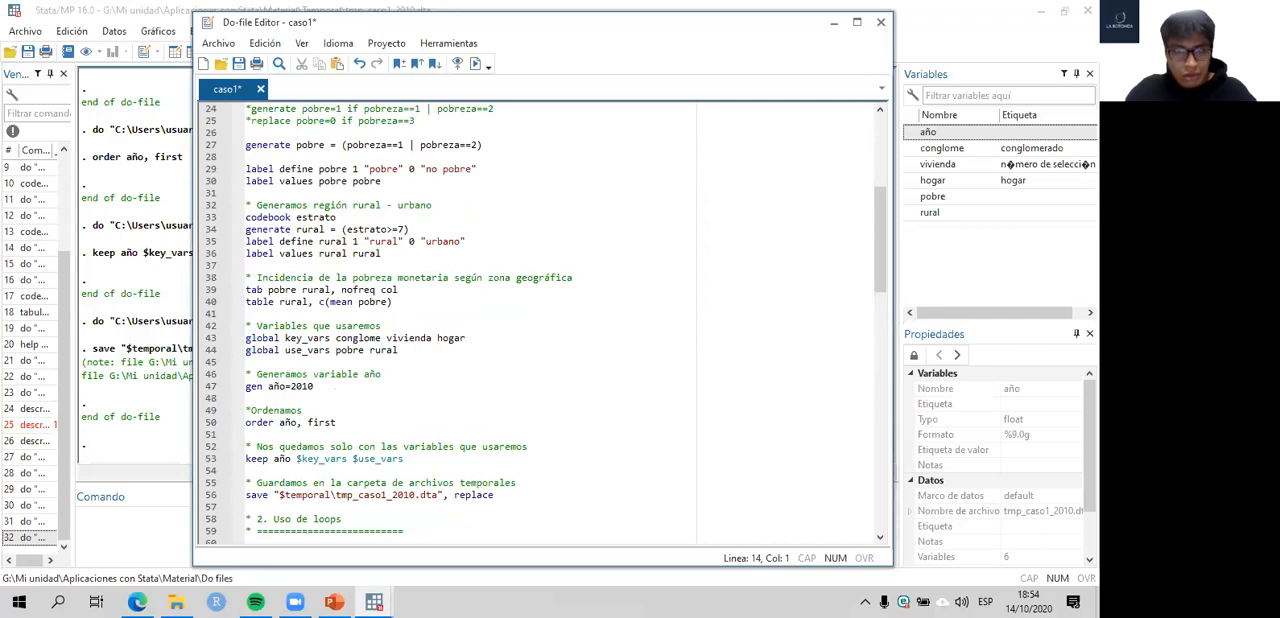
{"action": "left_click", "coordinate": [322, 217]}
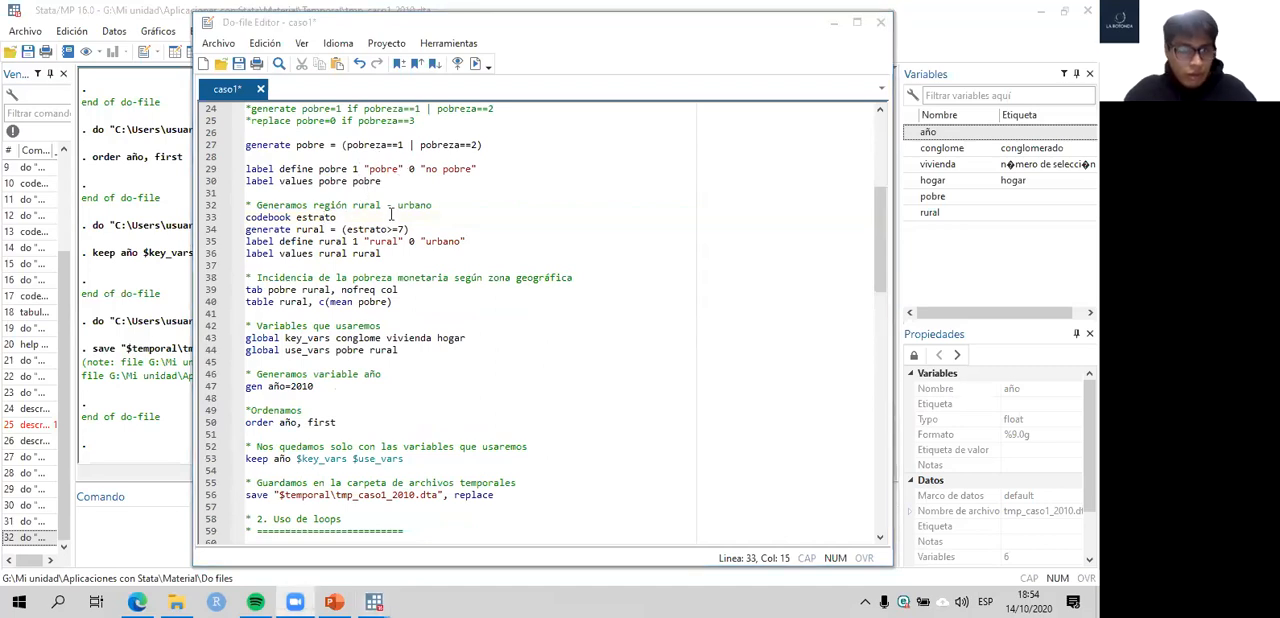
{"action": "scroll", "coordinate": [400, 272], "scroll_direction": "up", "scroll_amount": 5}
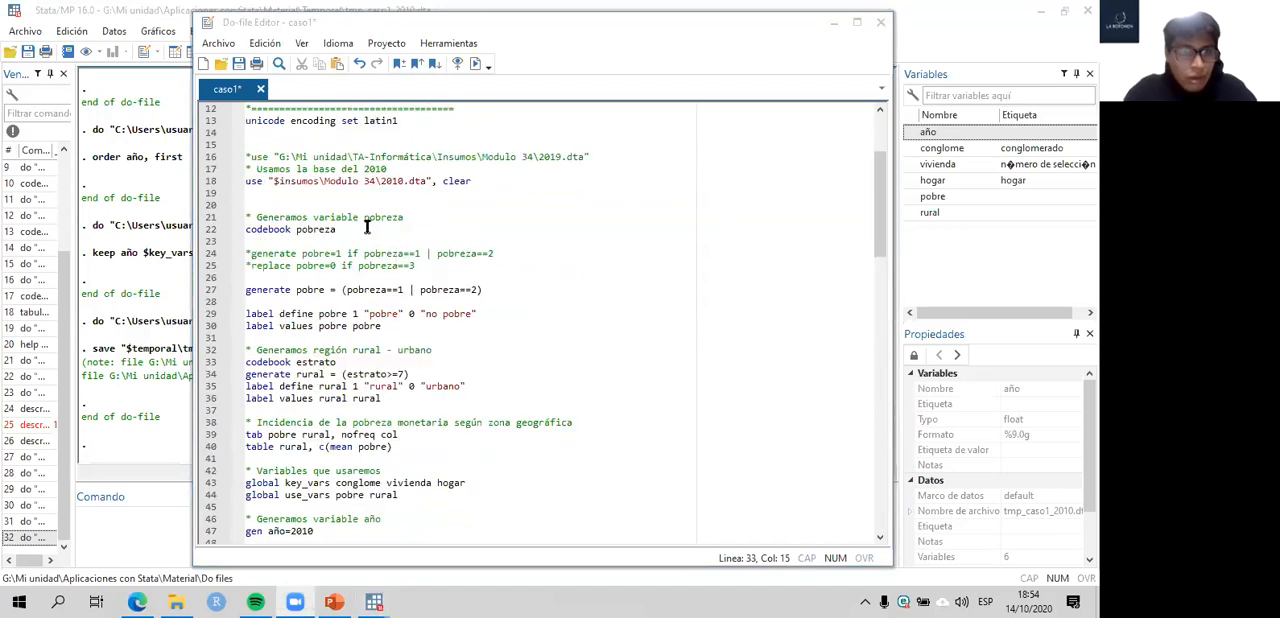
{"action": "left_click", "coordinate": [415, 157]}
{"action": "key", "text": "Return"}
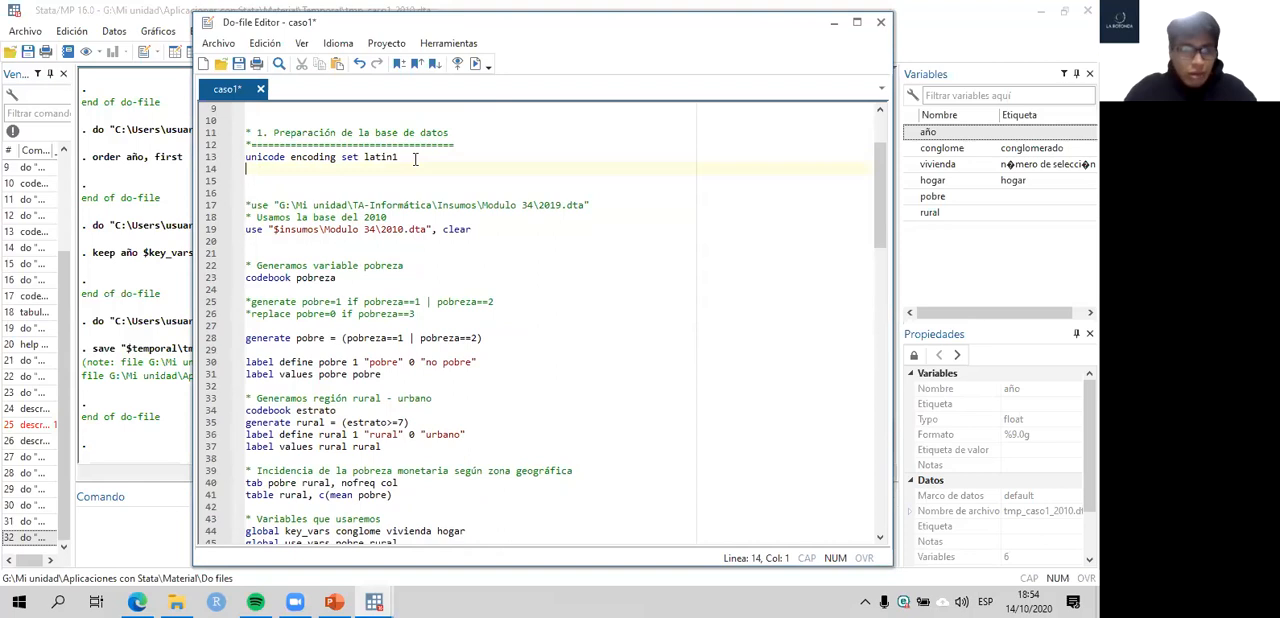
{"action": "type", "text": "unicode translate enaho01-2018-601.dta"}
{"action": "key", "text": "Up"}
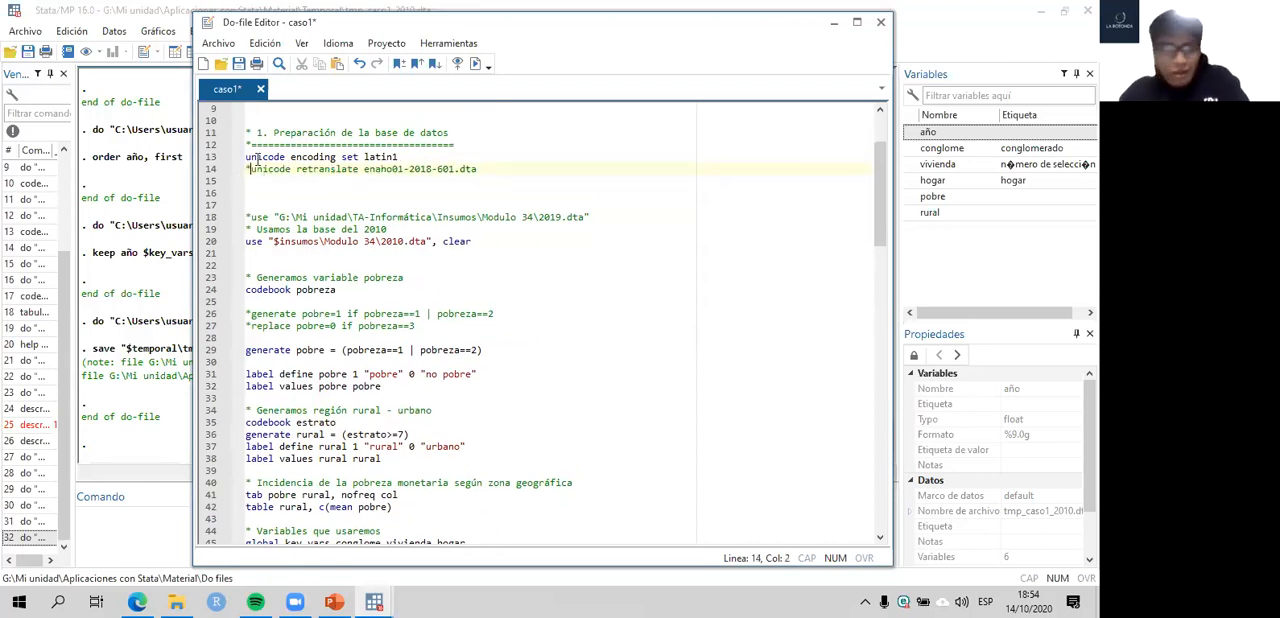
{"action": "type", "text": "*"}
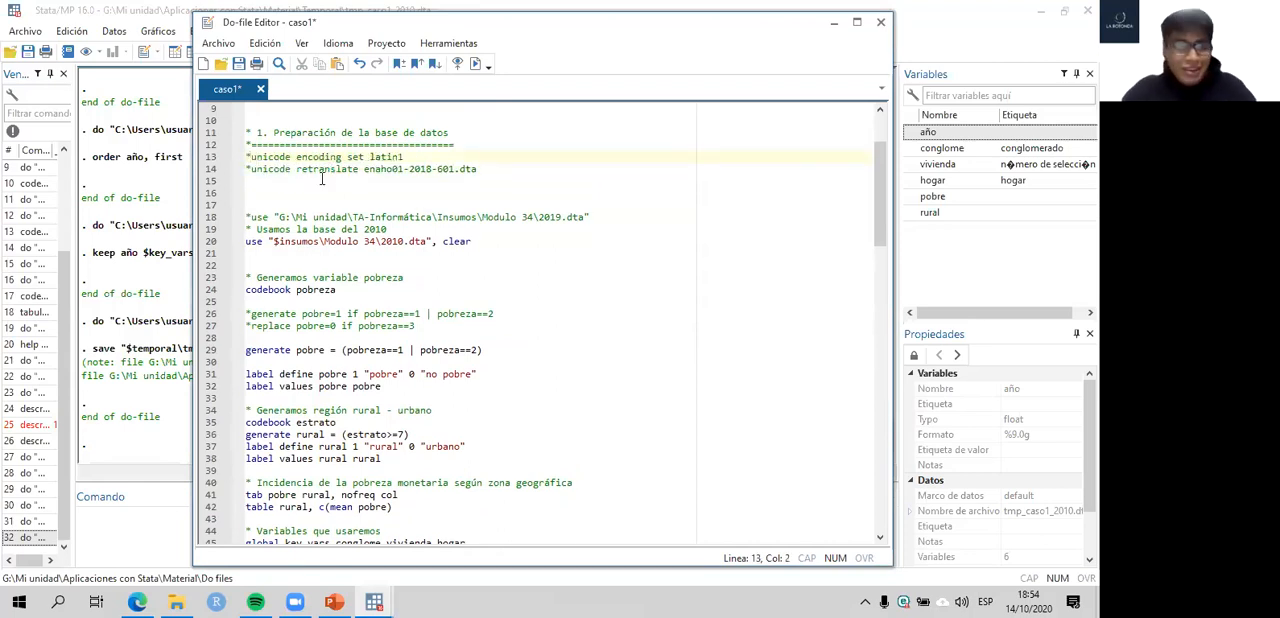
- Insert a blank line between the section 1 heading and the unicode comments, and save the do-file
{"action": "key", "text": "ctrl+s"}
{"action": "left_click", "coordinate": [461, 147]}
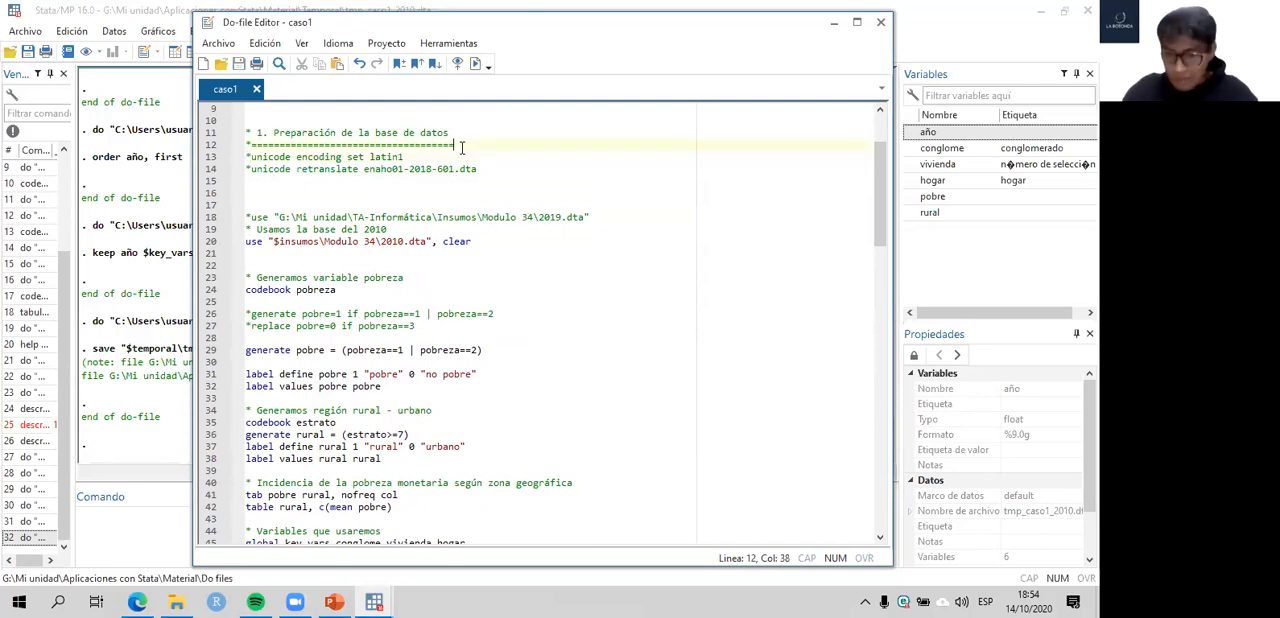
{"action": "key", "text": "Return"}
{"action": "key", "text": "ctrl+s"}
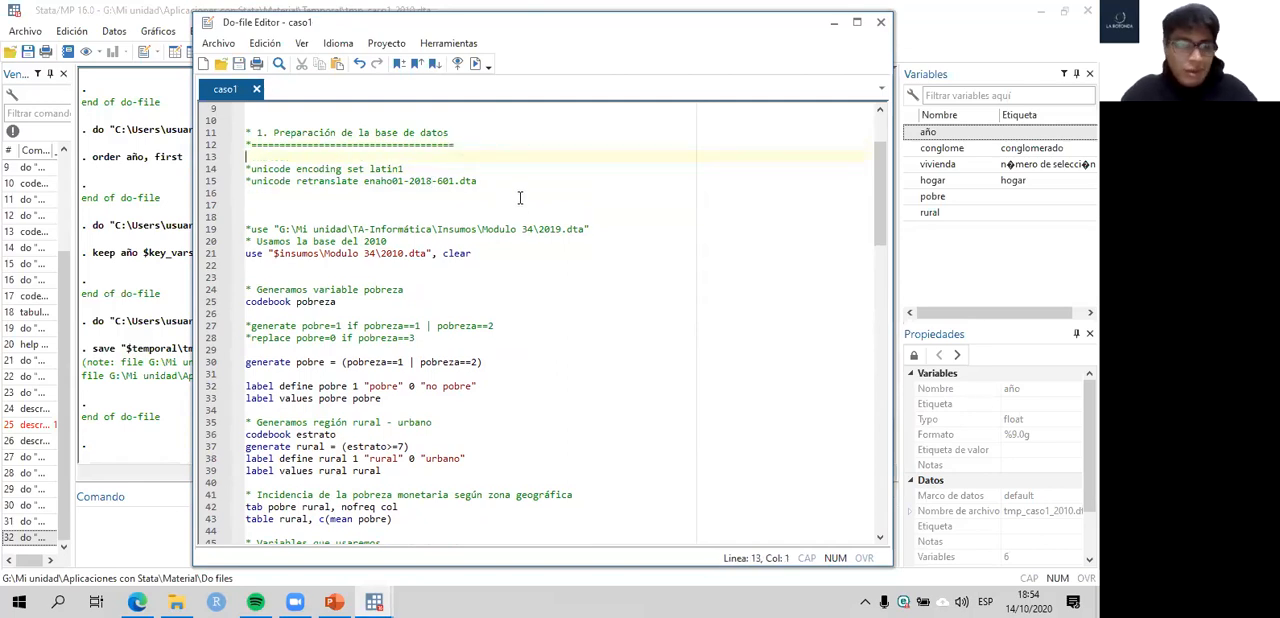
- Review the global folder paths and the command that loads the 2010 Modulo 34 dataset in section 1
{"action": "scroll", "coordinate": [492, 312], "scroll_direction": "down", "scroll_amount": 8}
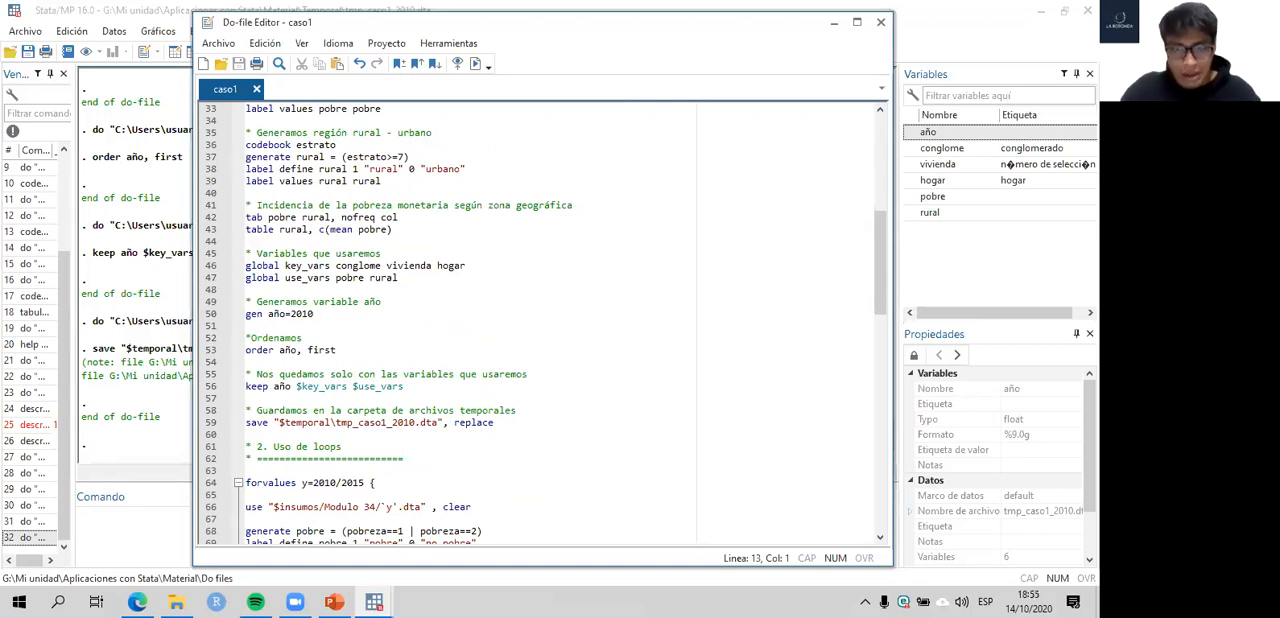
{"action": "scroll", "coordinate": [536, 320], "scroll_direction": "up", "scroll_amount": 8}
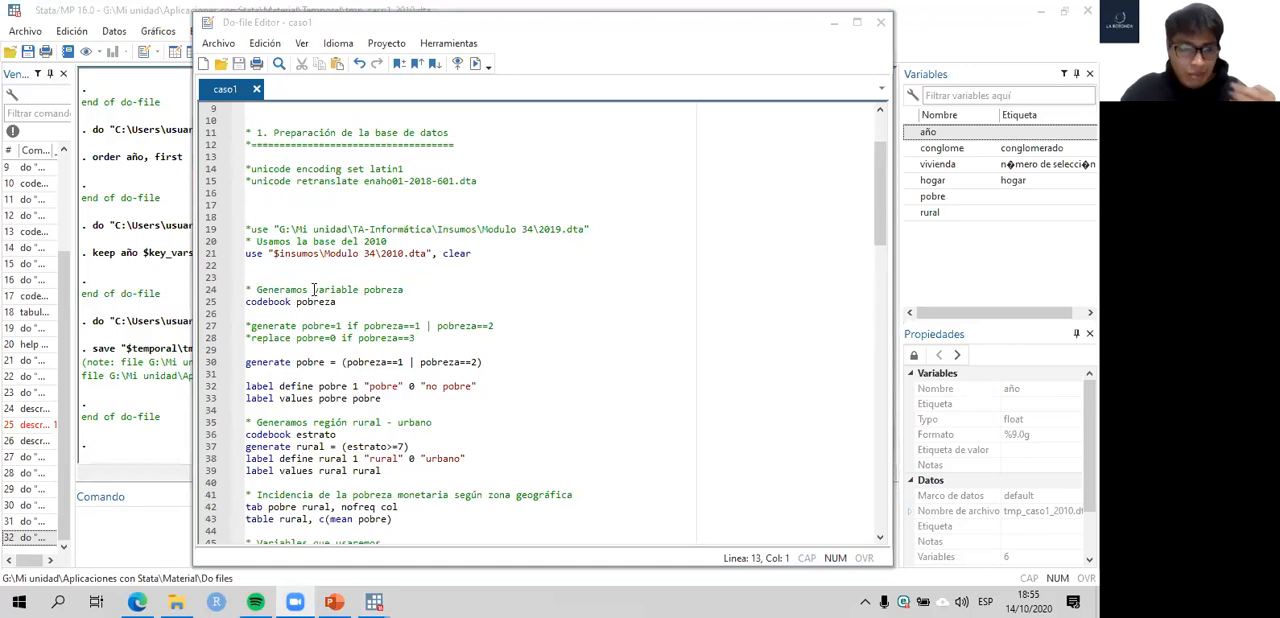
{"action": "left_click", "coordinate": [238, 254]}
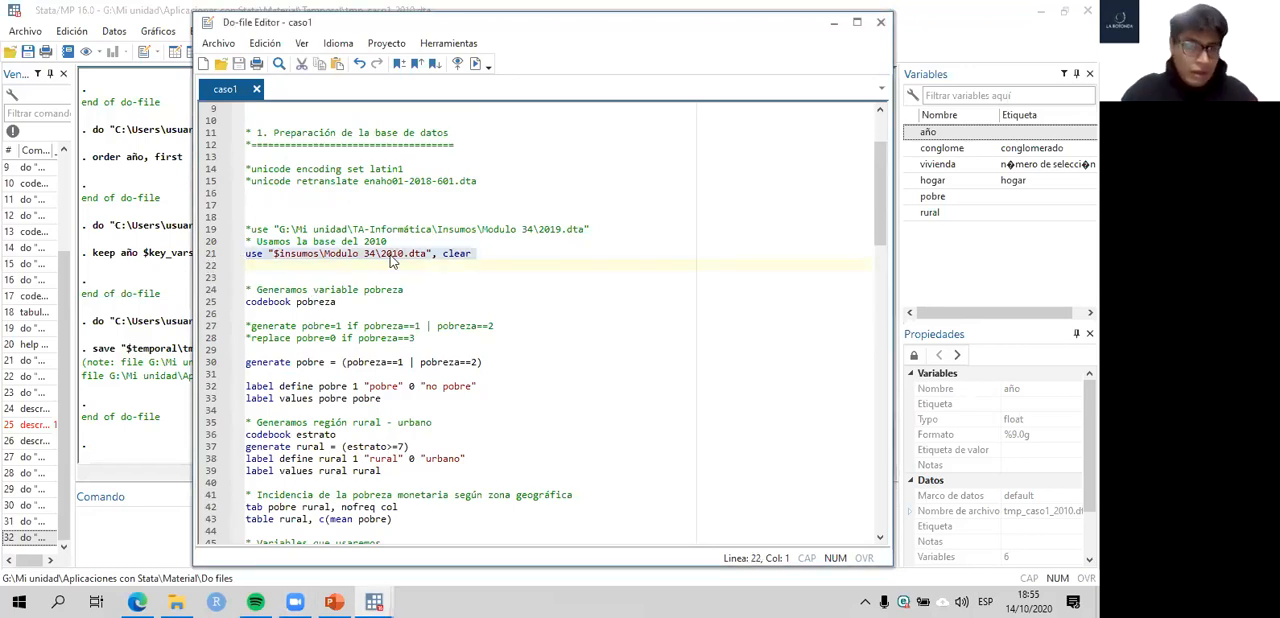
{"action": "scroll", "coordinate": [391, 259], "scroll_direction": "up", "scroll_amount": 3}
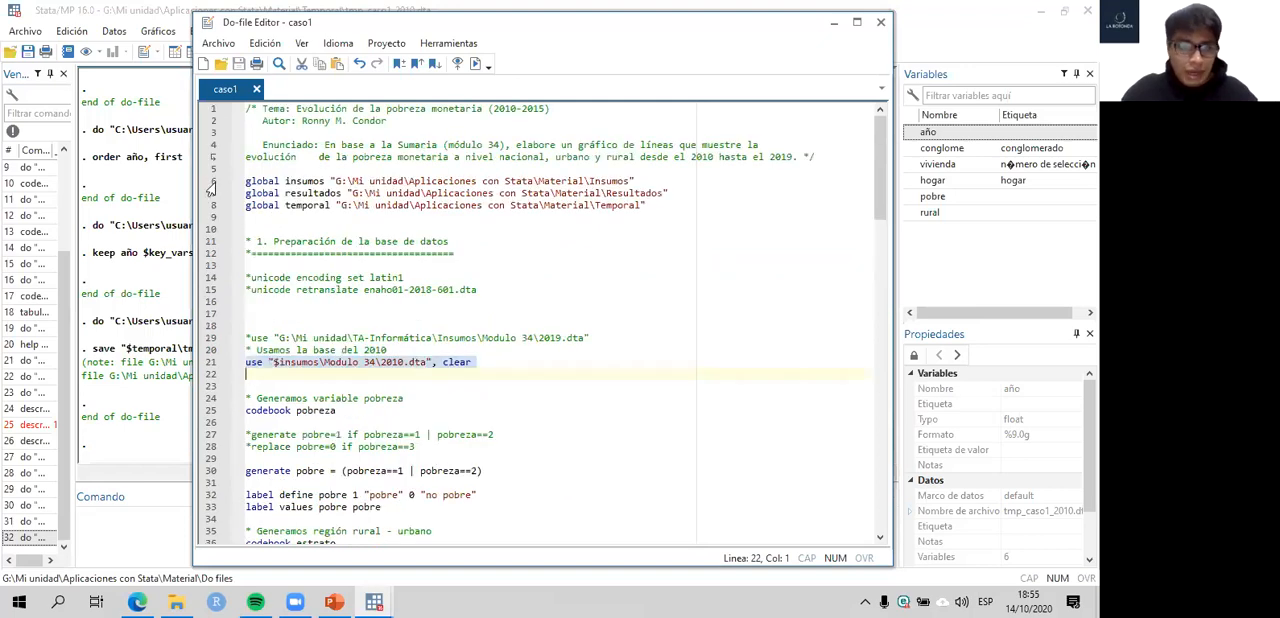
{"action": "left_click_drag", "start_coordinate": [211, 182], "coordinate": [211, 206]}
{"action": "left_click_drag", "start_coordinate": [334, 182], "coordinate": [628, 187]}
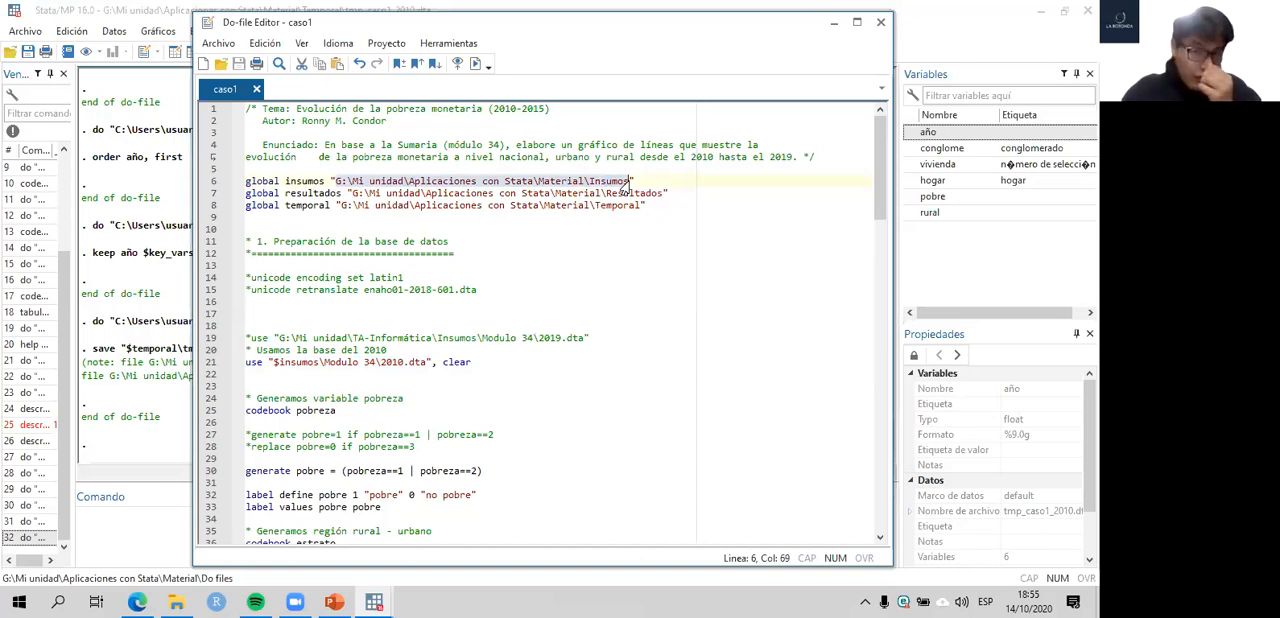
{"action": "scroll", "coordinate": [590, 252], "scroll_direction": "down", "scroll_amount": 2}
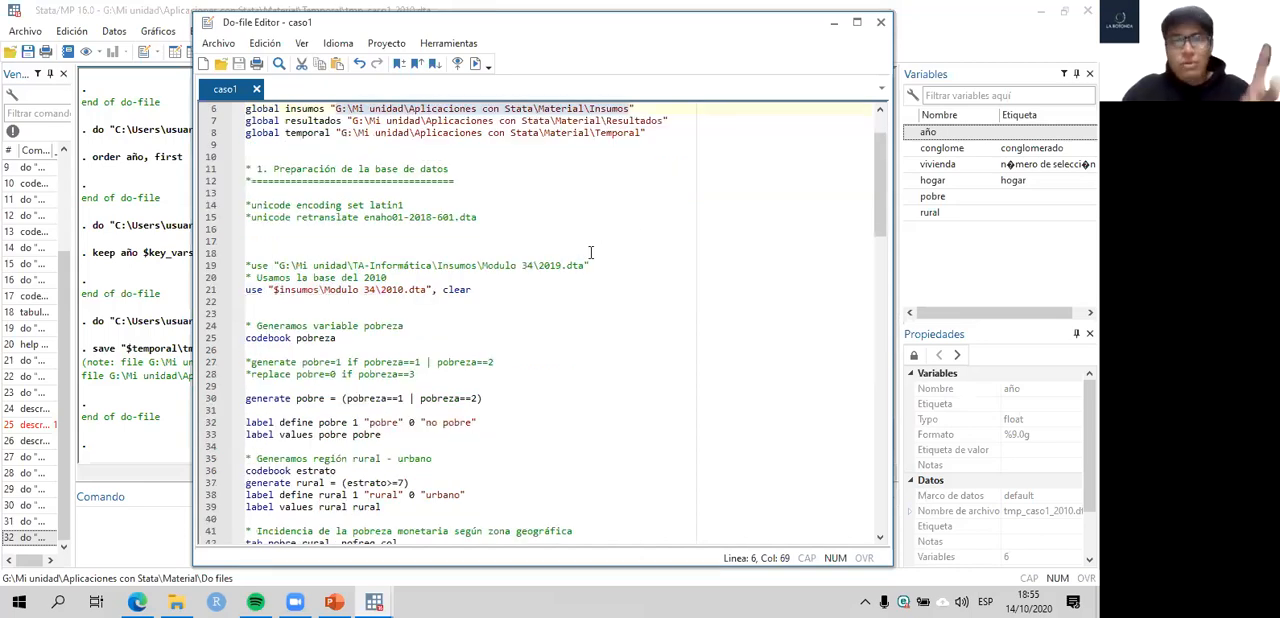
{"action": "scroll", "coordinate": [590, 252], "scroll_direction": "down", "scroll_amount": 1}
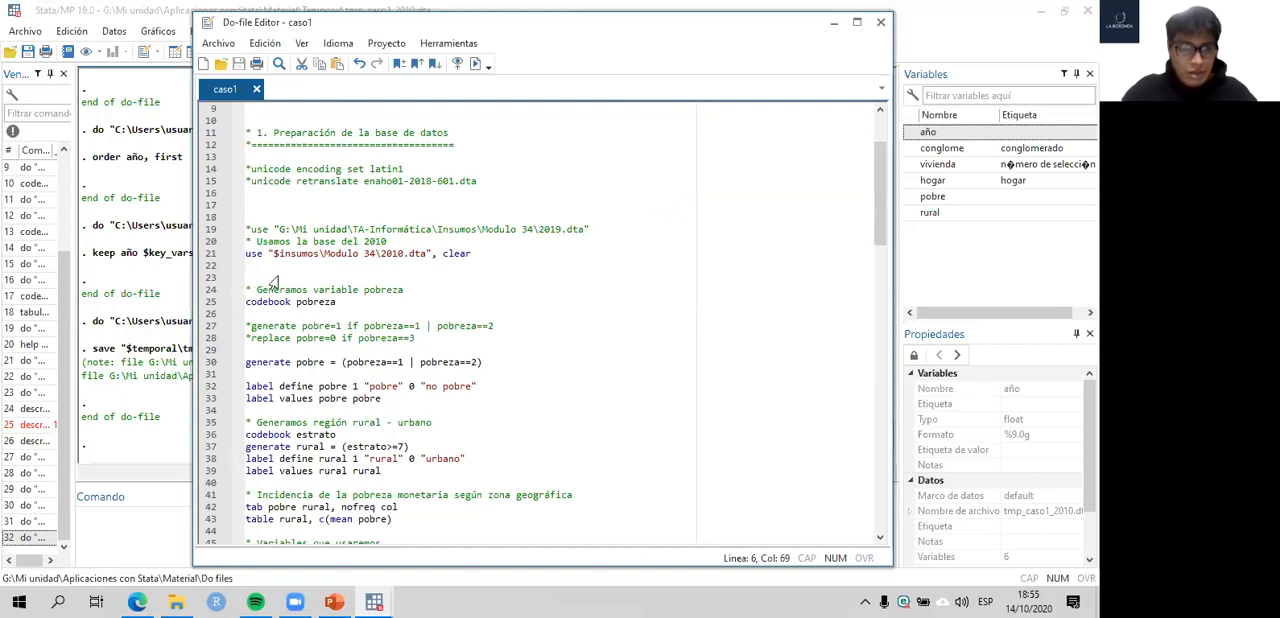
- Review the section 1 commands that generate and label the pobre and rural variables
{"action": "scroll", "coordinate": [275, 278], "scroll_direction": "down", "scroll_amount": 4}
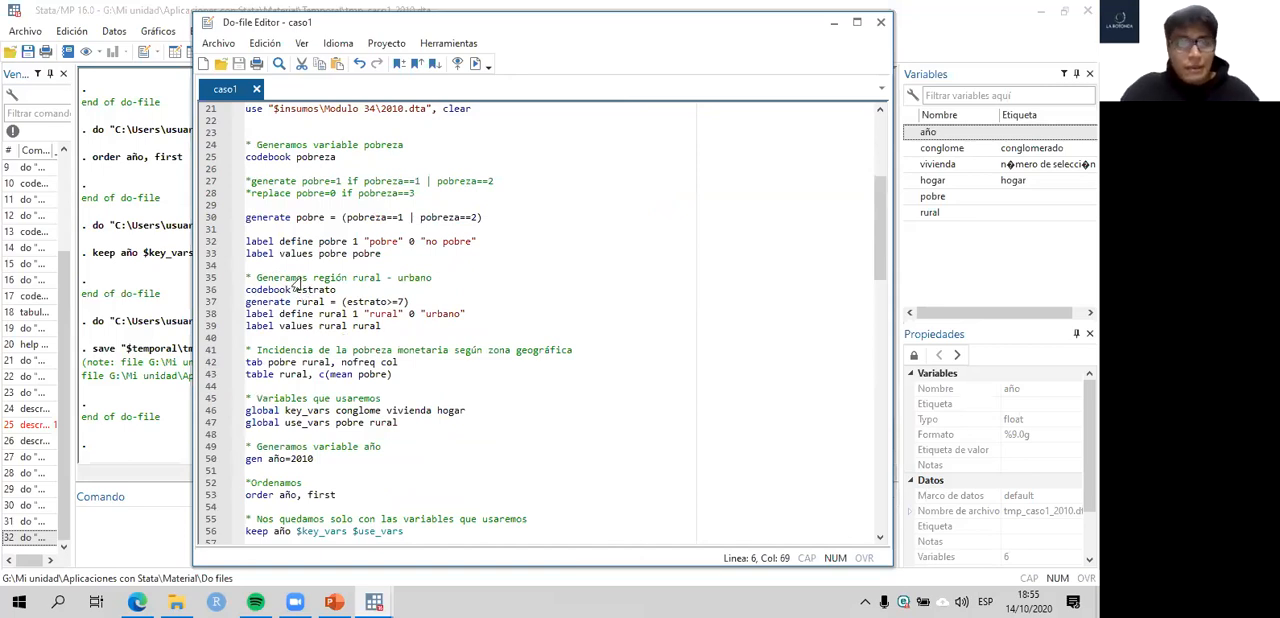
{"action": "scroll", "coordinate": [300, 288], "scroll_direction": "up", "scroll_amount": 1}
{"action": "left_click", "coordinate": [212, 258]}
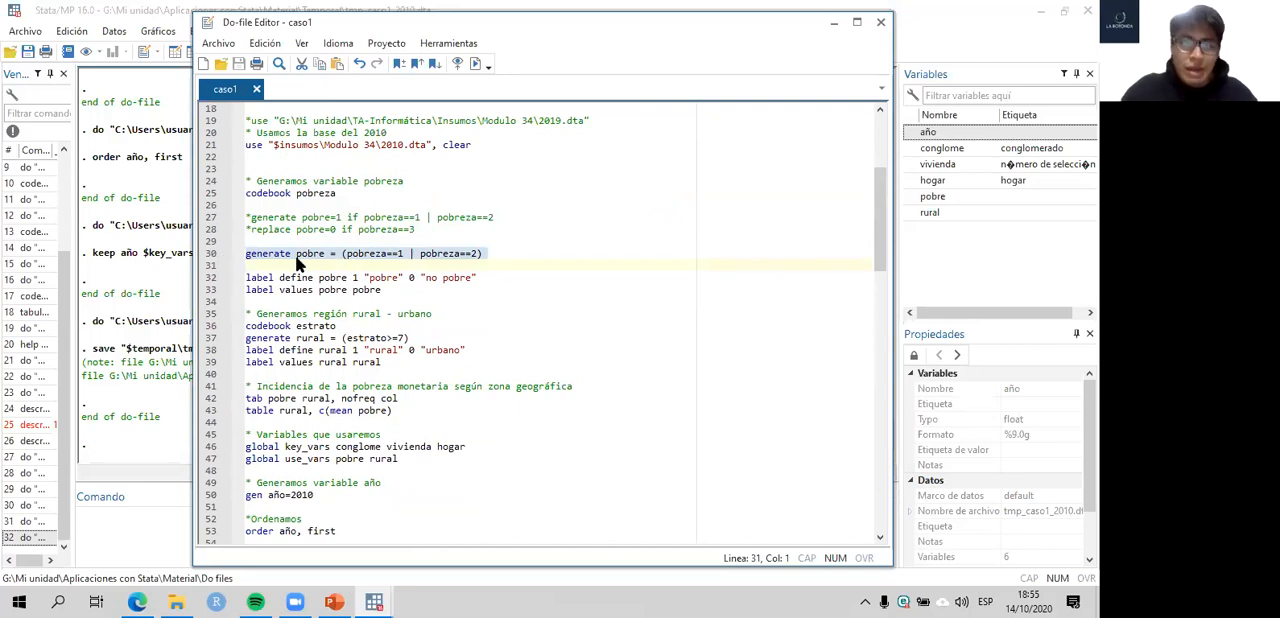
{"action": "scroll", "coordinate": [270, 262], "scroll_direction": "down", "scroll_amount": 1}
{"action": "left_click_drag", "start_coordinate": [212, 241], "coordinate": [207, 276]}
{"action": "scroll", "coordinate": [298, 289], "scroll_direction": "down", "scroll_amount": 1}
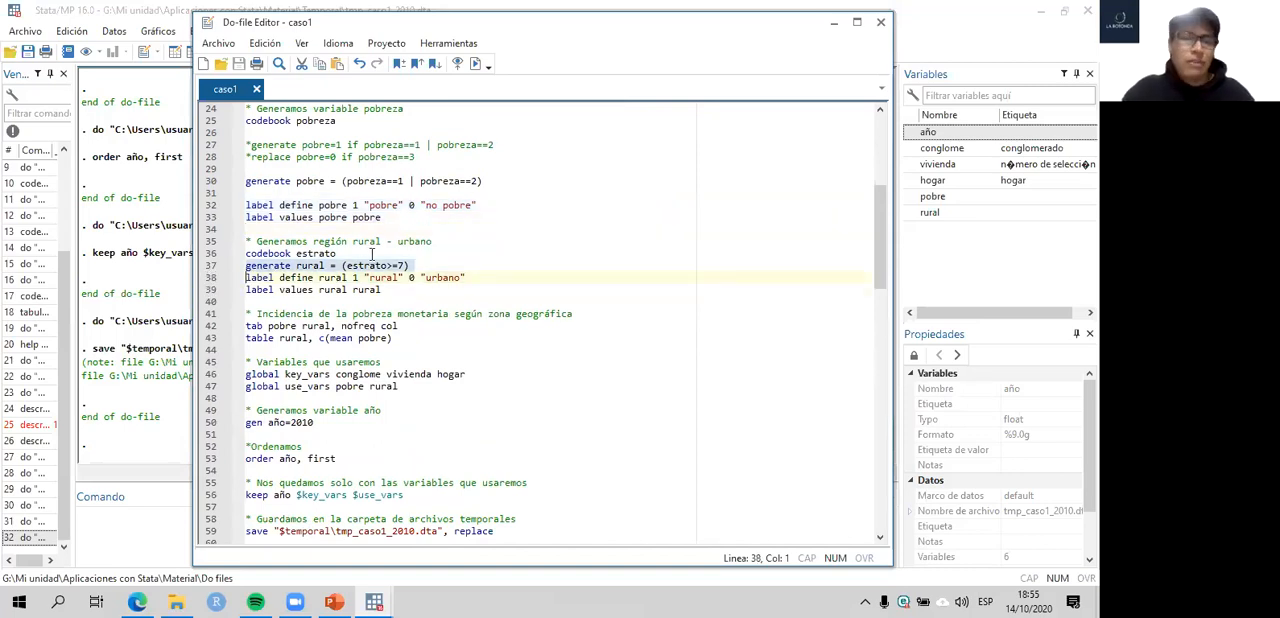
{"action": "scroll", "coordinate": [254, 277], "scroll_direction": "down", "scroll_amount": 1}
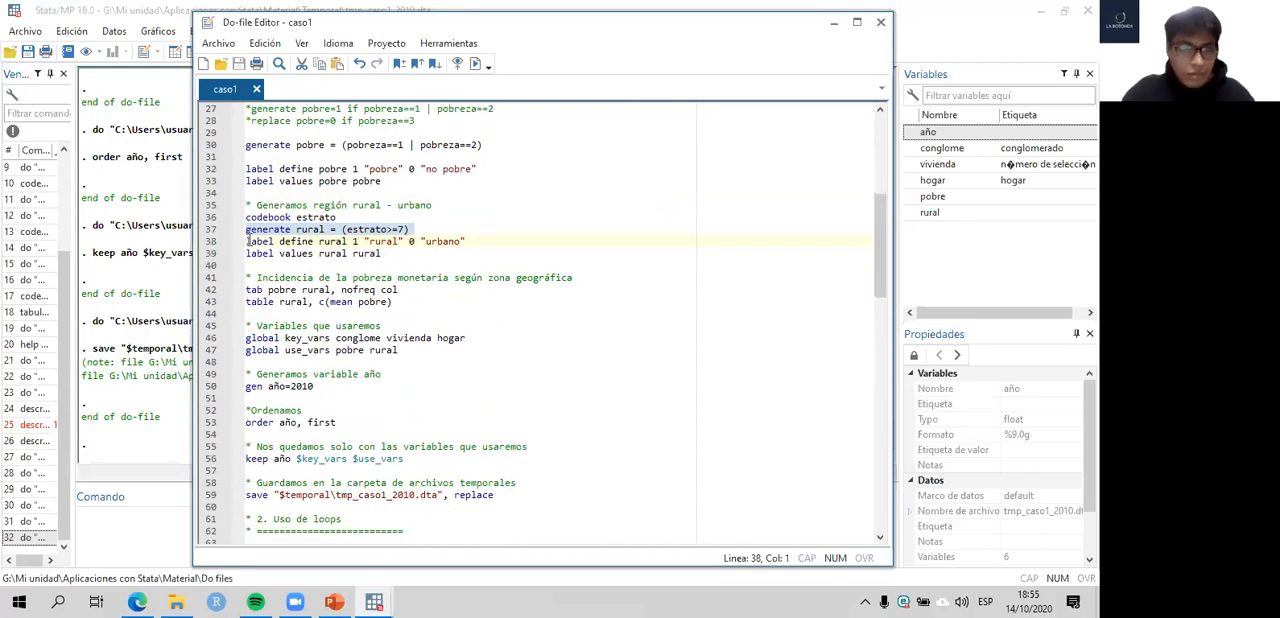
{"action": "scroll", "coordinate": [289, 258], "scroll_direction": "down", "scroll_amount": 1}
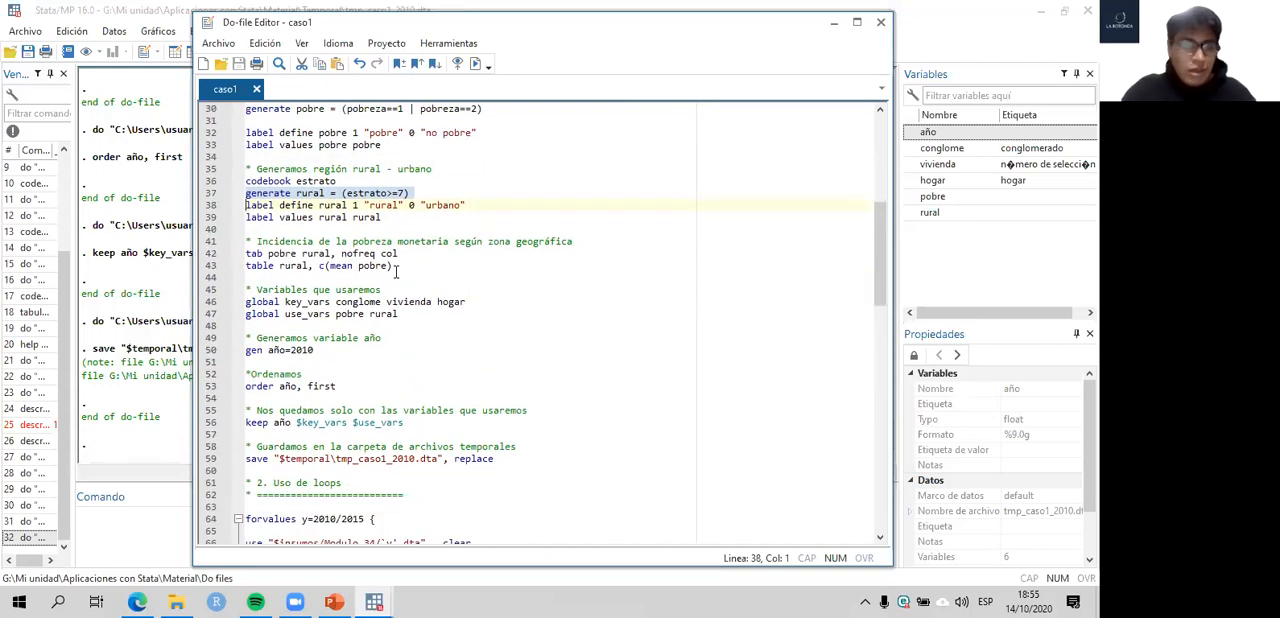
- Review the monetary poverty incidence block by geographic area and the variable selection commands that follow it
{"action": "left_click", "coordinate": [396, 266]}
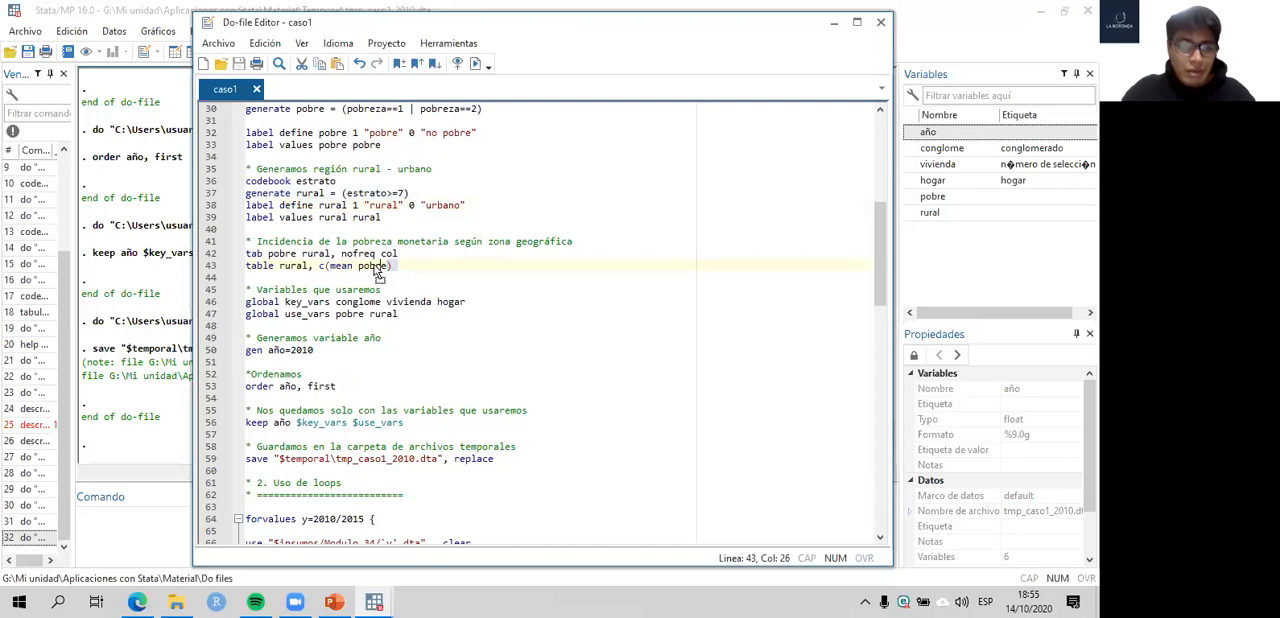
{"action": "left_click", "coordinate": [402, 267]}
{"action": "left_click_drag", "start_coordinate": [402, 267], "coordinate": [230, 243]}
{"action": "scroll", "coordinate": [357, 287], "scroll_direction": "down", "scroll_amount": 2}
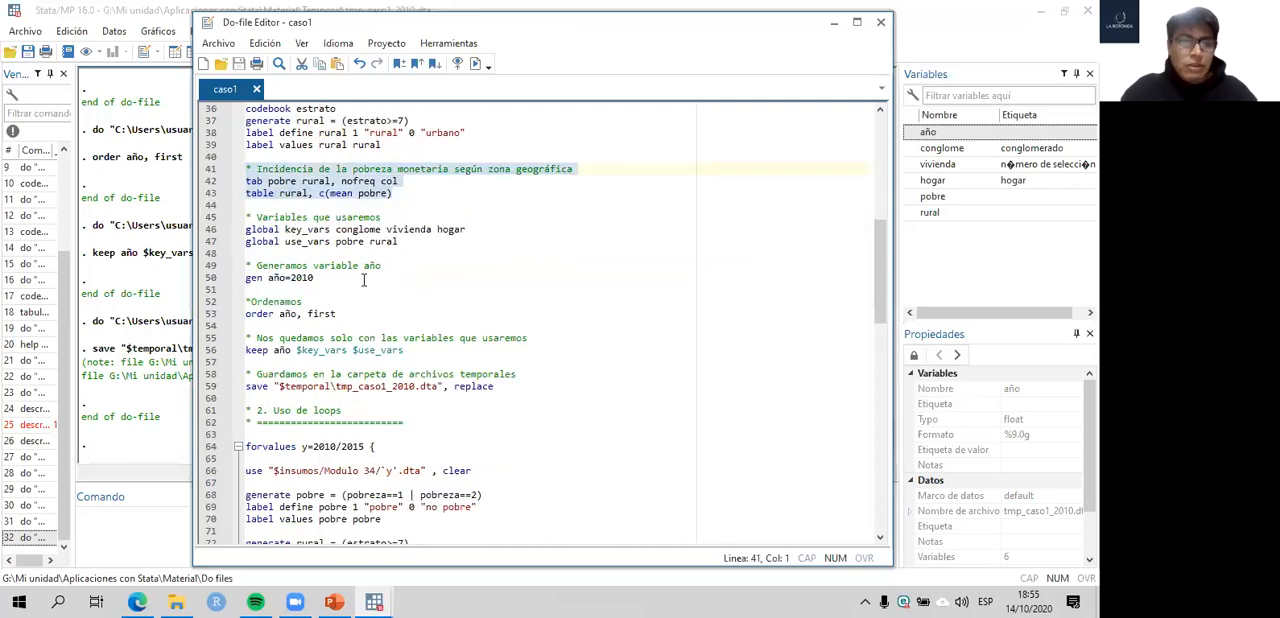
{"action": "scroll", "coordinate": [363, 280], "scroll_direction": "down", "scroll_amount": 1}
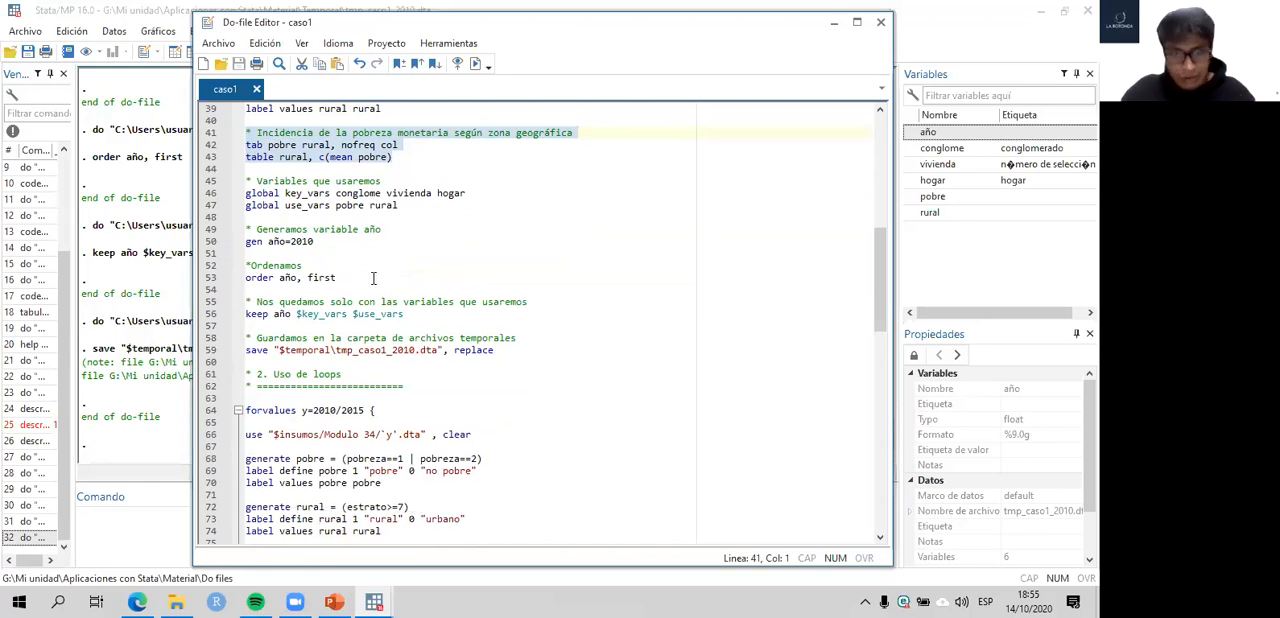
{"action": "scroll", "coordinate": [386, 296], "scroll_direction": "up", "scroll_amount": 2}
{"action": "scroll", "coordinate": [366, 358], "scroll_direction": "down", "scroll_amount": 1}
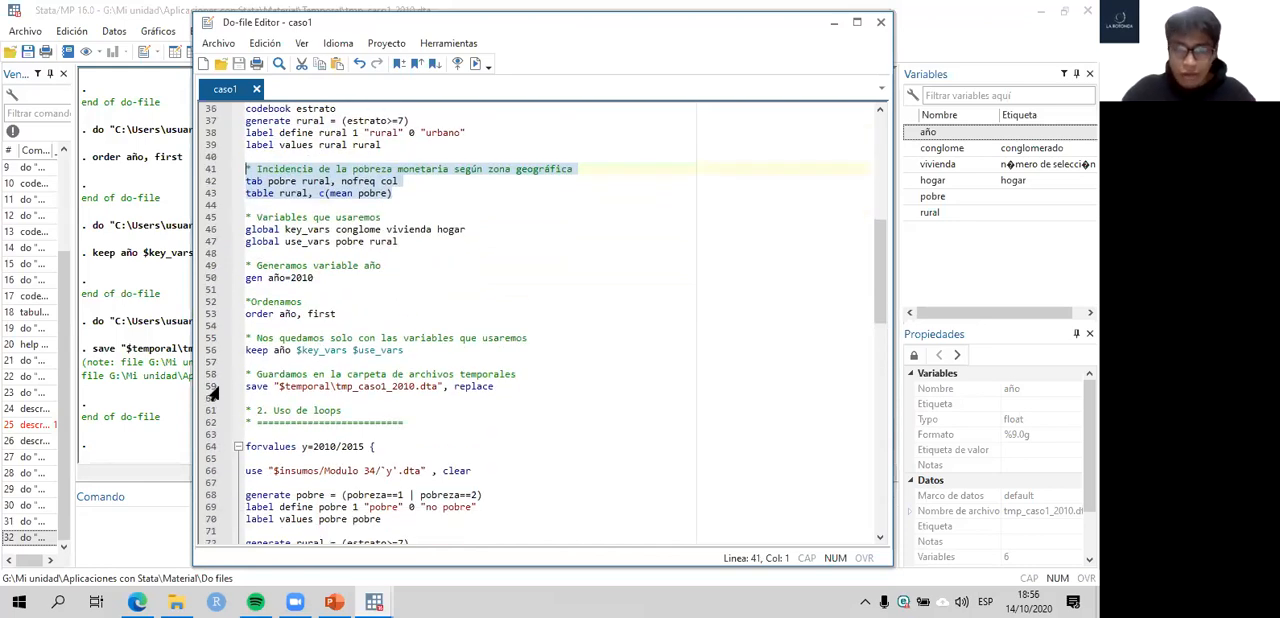
- Check the kept variables in the main Stata window and return to the caso1 do-file
{"action": "left_click", "coordinate": [166, 277]}
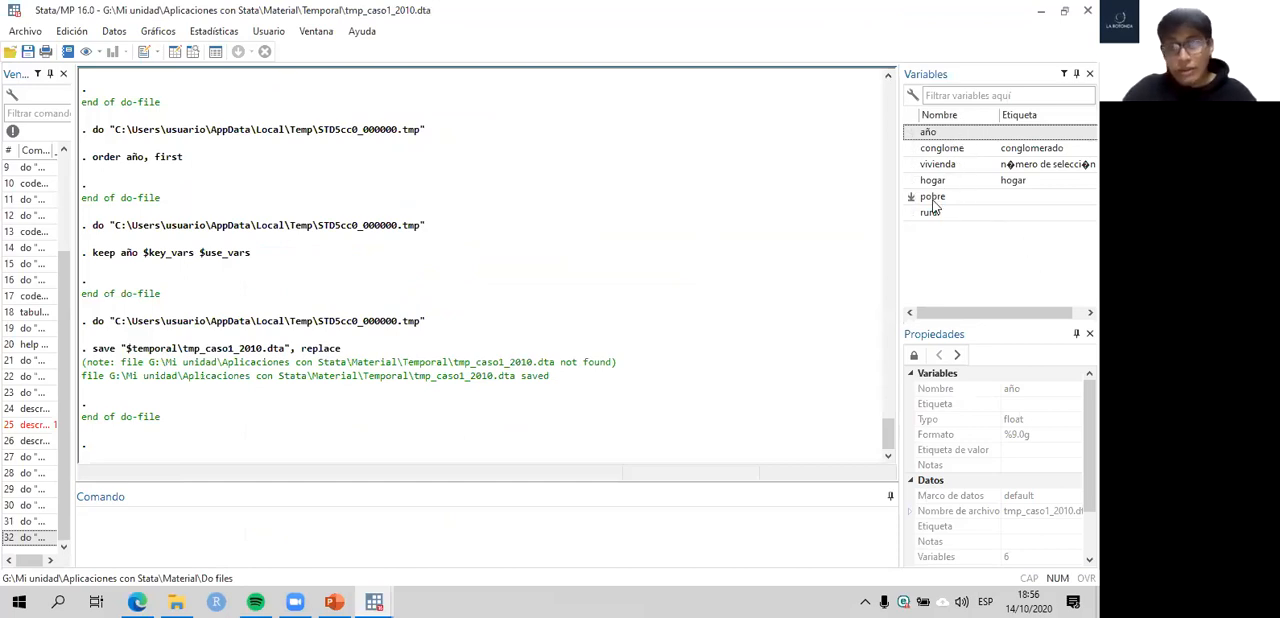
{"action": "mouse_move", "coordinate": [374, 601]}
{"action": "left_click", "coordinate": [430, 536]}
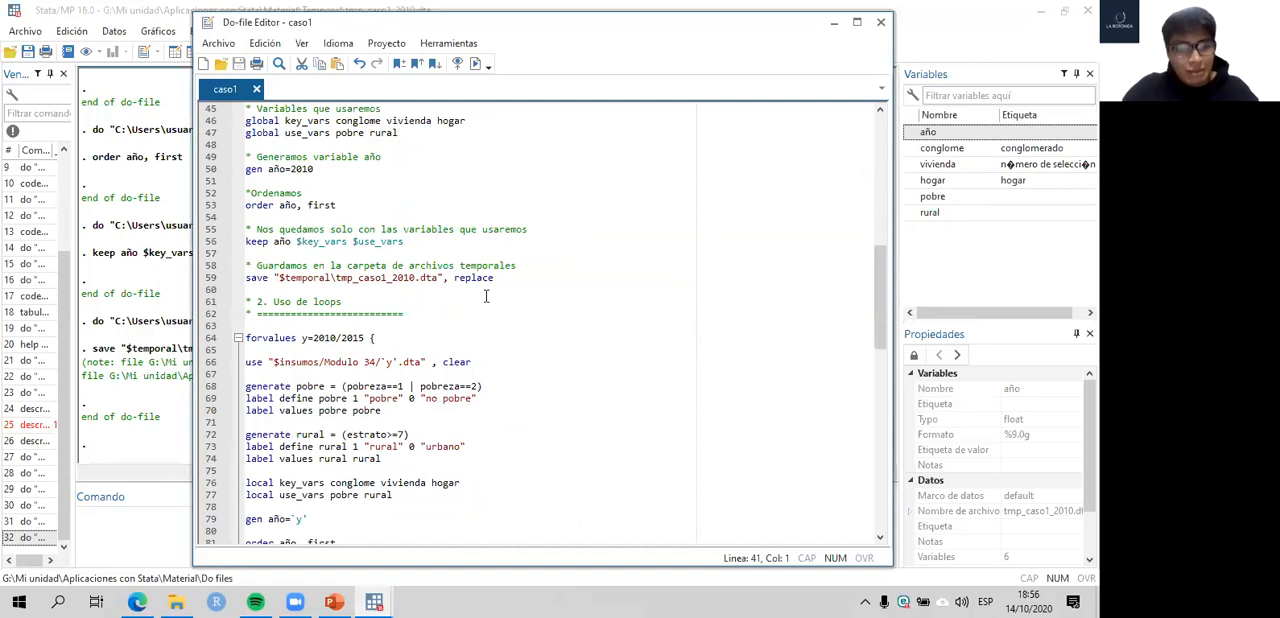
- Compare the commands inside the section 2 forvalues loop with the single-year commands of section 1
{"action": "scroll", "coordinate": [487, 297], "scroll_direction": "down", "scroll_amount": 2}
{"action": "scroll", "coordinate": [515, 326], "scroll_direction": "down", "scroll_amount": 4}
{"action": "scroll", "coordinate": [508, 320], "scroll_direction": "up", "scroll_amount": 6}
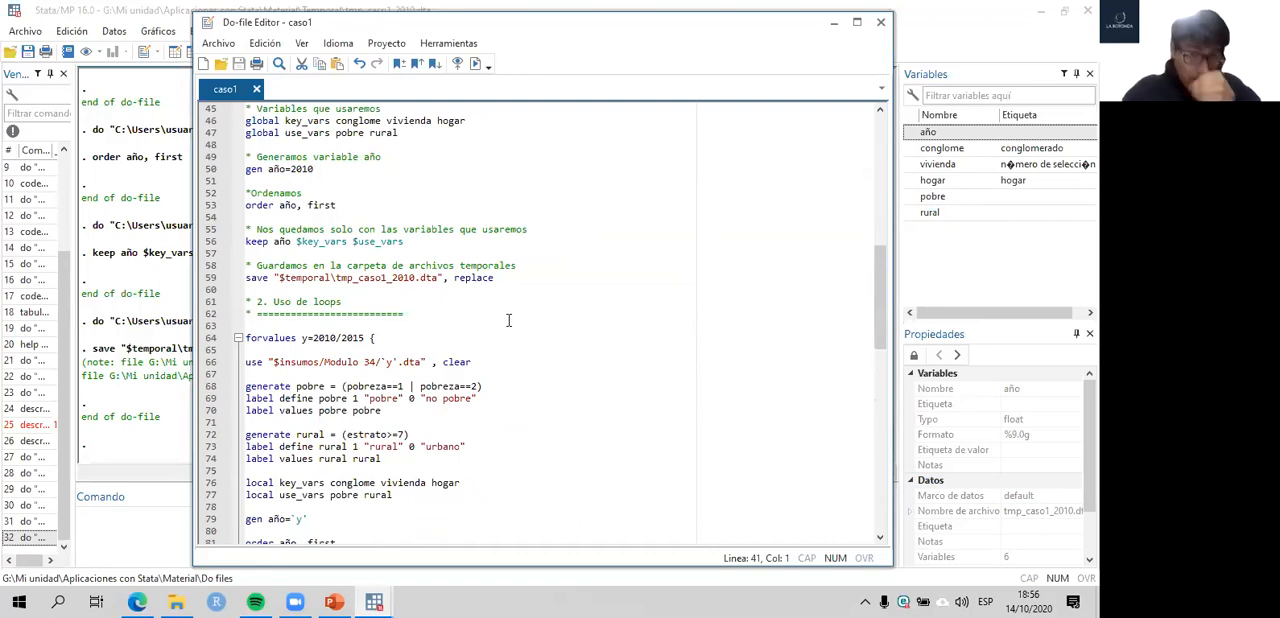
{"action": "scroll", "coordinate": [470, 330], "scroll_direction": "down", "scroll_amount": 3}
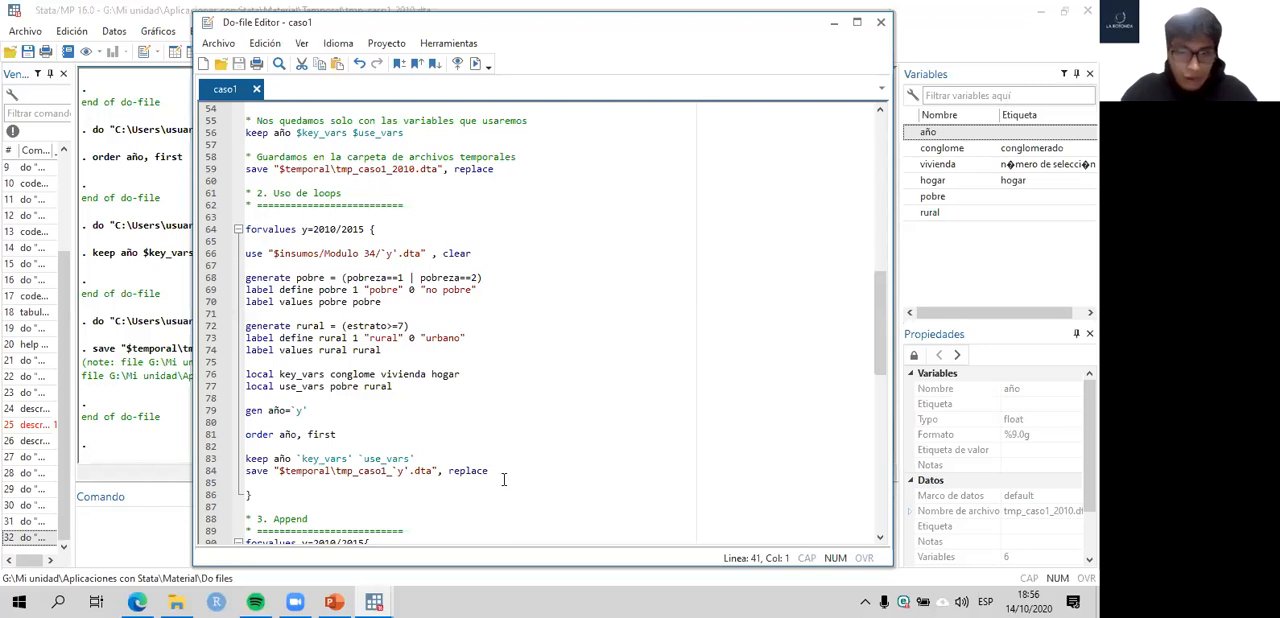
{"action": "left_click_drag", "start_coordinate": [497, 469], "coordinate": [238, 257]}
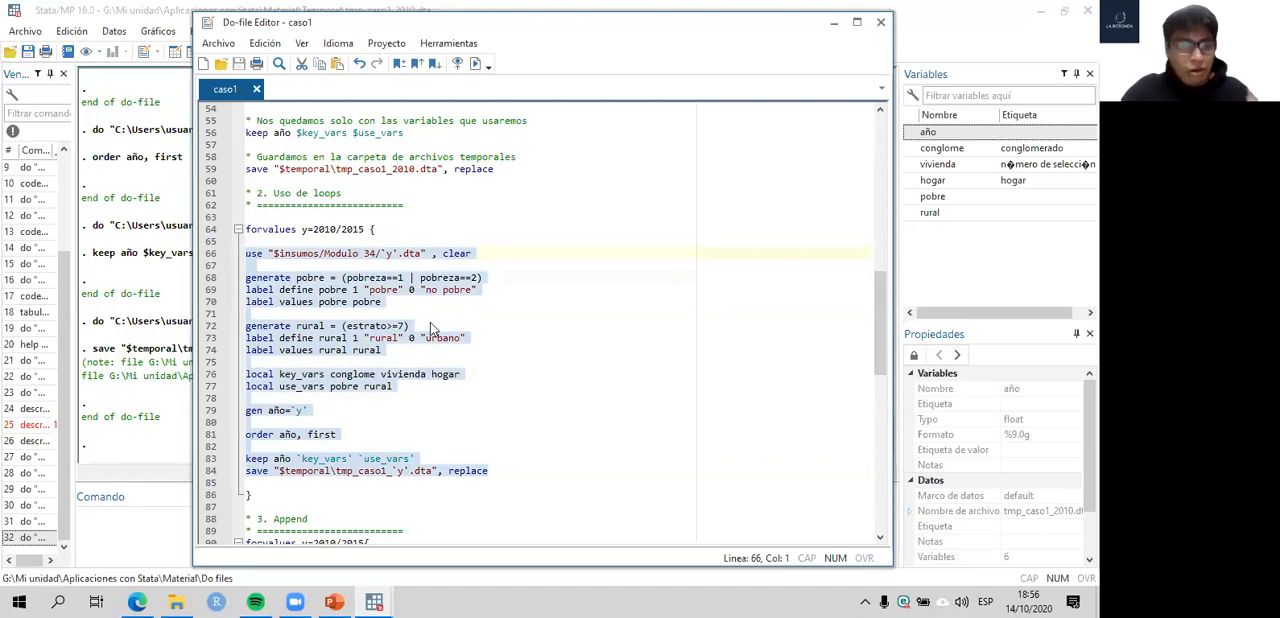
{"action": "scroll", "coordinate": [383, 260], "scroll_direction": "up", "scroll_amount": 13}
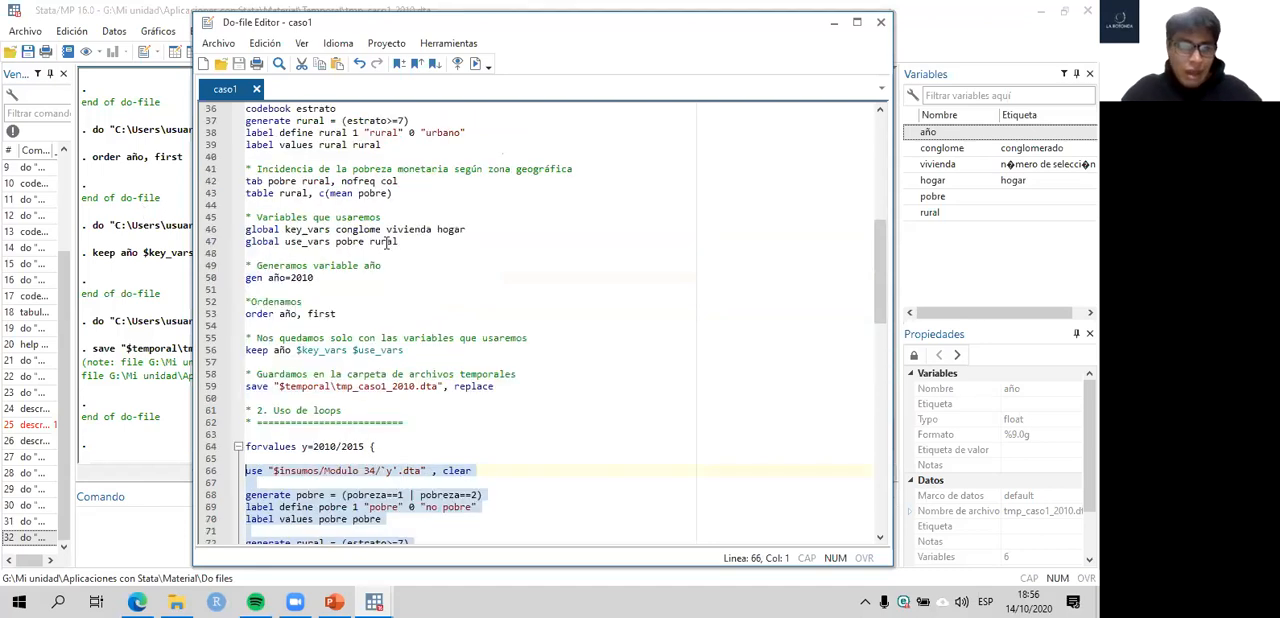
{"action": "scroll", "coordinate": [383, 238], "scroll_direction": "down", "scroll_amount": 14}
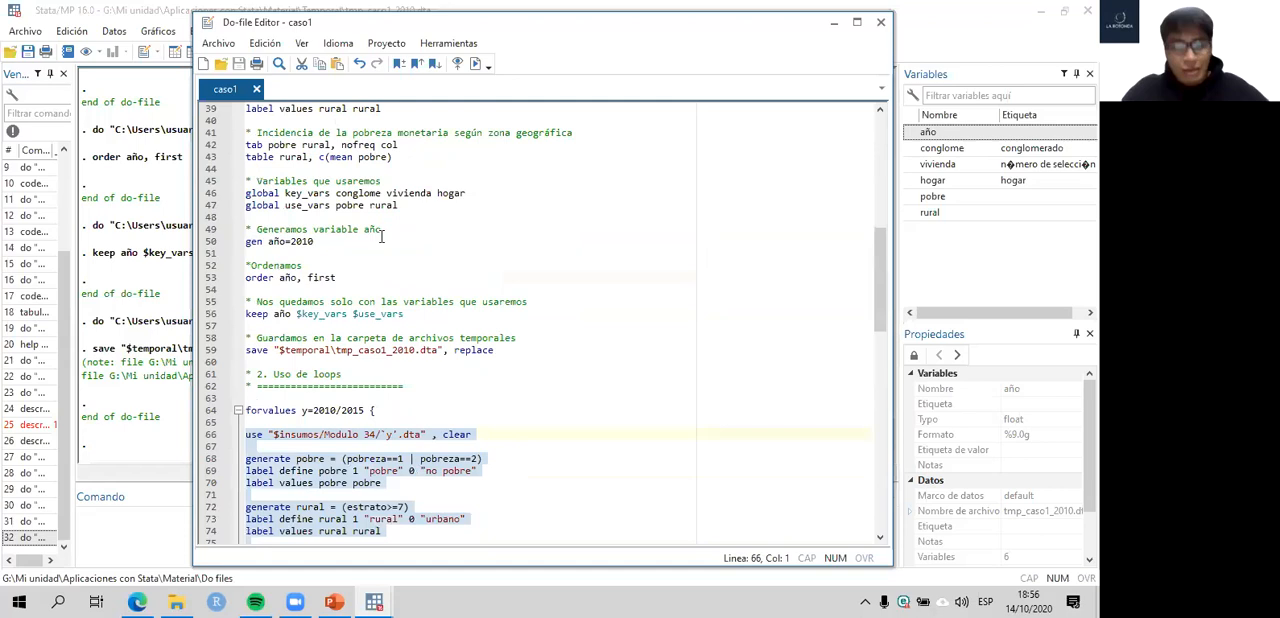
{"action": "scroll", "coordinate": [360, 287], "scroll_direction": "up", "scroll_amount": 1}
{"action": "scroll", "coordinate": [360, 287], "scroll_direction": "down", "scroll_amount": 2}
- Examine the pobre formula, the local variable lists and the gen año line inside the forvalues loop
{"action": "left_click", "coordinate": [322, 237]}
{"action": "left_click_drag", "start_coordinate": [319, 207], "coordinate": [482, 205]}
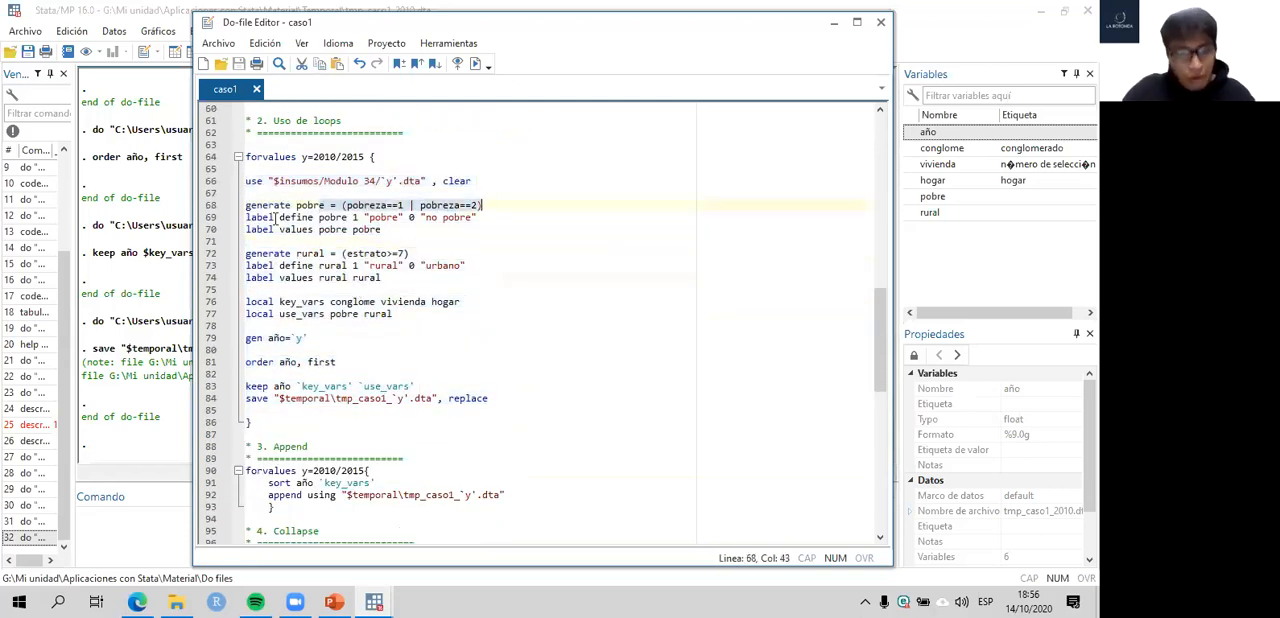
{"action": "left_click_drag", "start_coordinate": [212, 256], "coordinate": [204, 320]}
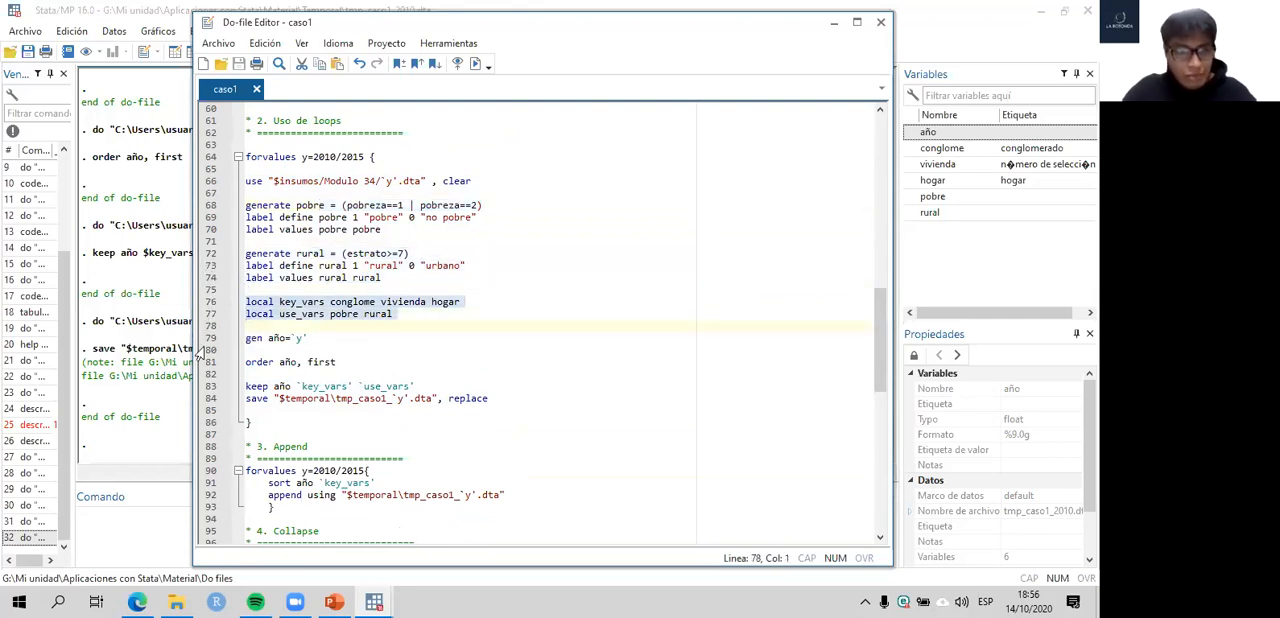
{"action": "left_click", "coordinate": [205, 340]}
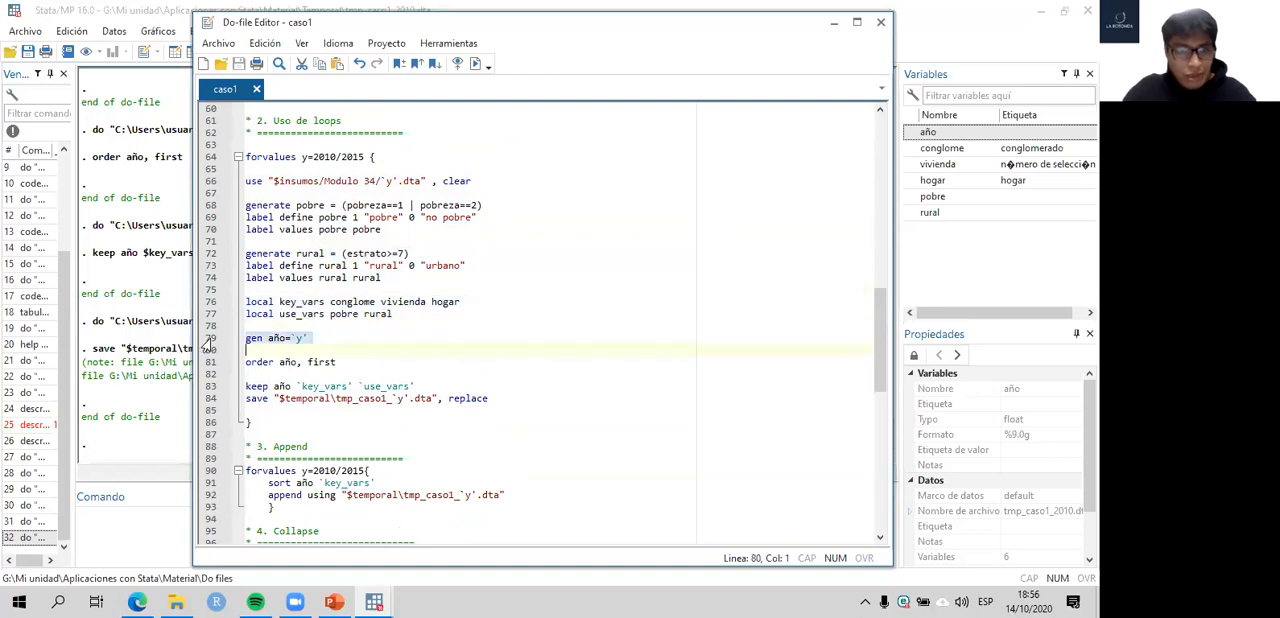
{"action": "left_click", "coordinate": [374, 339]}
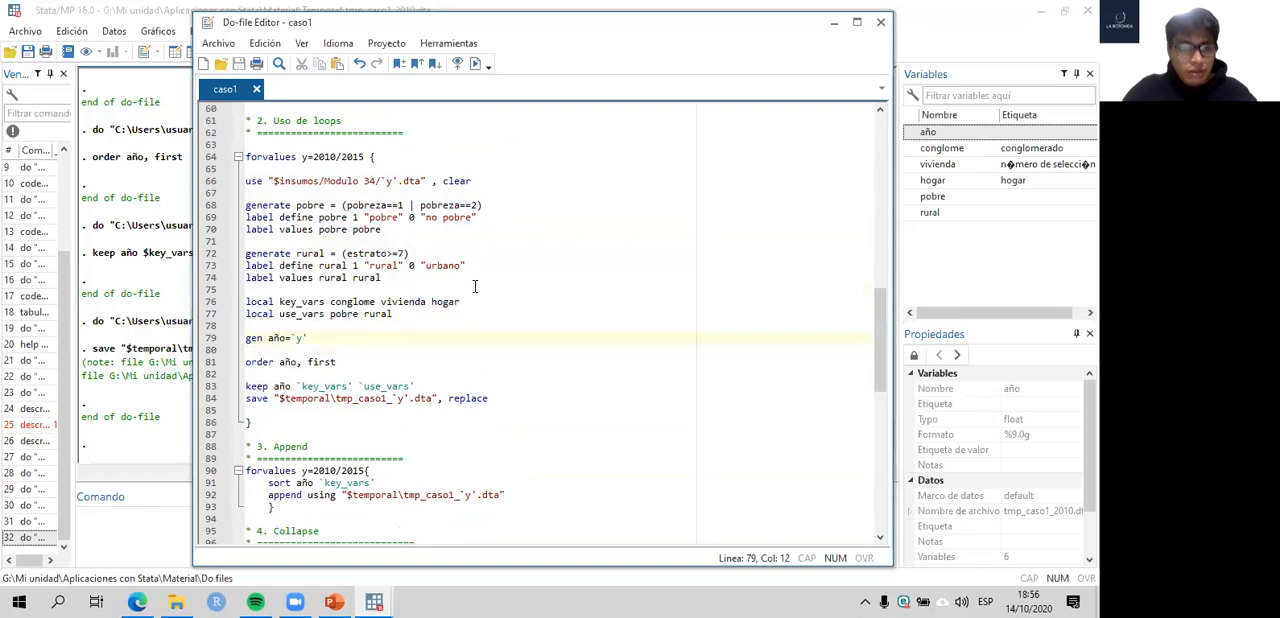
{"action": "scroll", "coordinate": [475, 287], "scroll_direction": "up", "scroll_amount": 5}
{"action": "scroll", "coordinate": [475, 287], "scroll_direction": "down", "scroll_amount": 2}
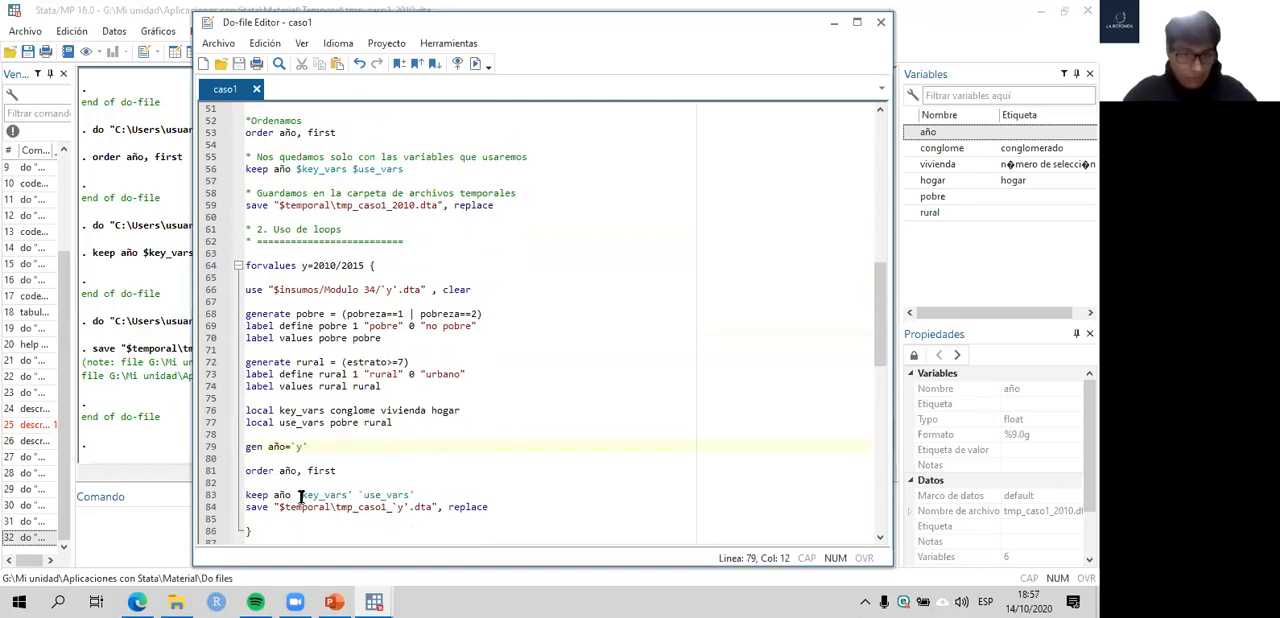
- Change the loop's keep command to use the globals $key_vars and $use_vars instead of the local macros
{"action": "type", "text": "$"}
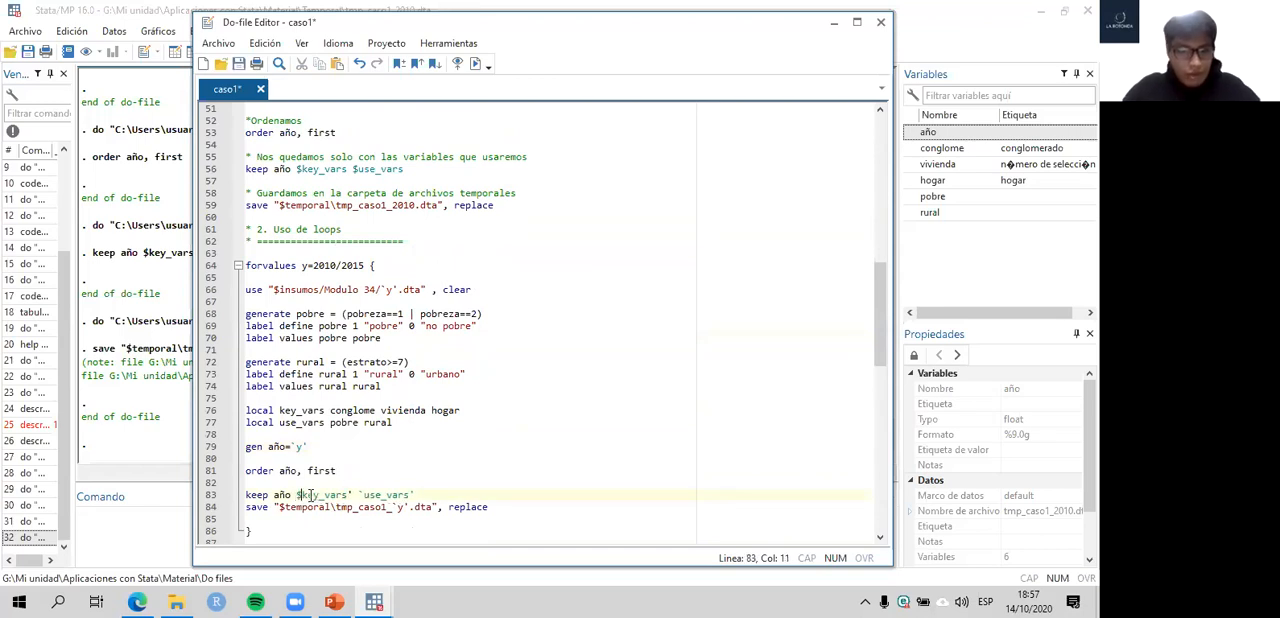
{"action": "key", "text": "Right"}
{"action": "key", "text": "Right"}
{"action": "key", "text": "Right"}
{"action": "key", "text": "Right"}
{"action": "key", "text": "Right"}
{"action": "key", "text": "Right"}
{"action": "key", "text": "Right"}
{"action": "key", "text": "BackSpace"}
{"action": "key", "text": "Right"}
{"action": "key", "text": "Right"}
{"action": "key", "text": "BackSpace"}
{"action": "type", "text": "$"}
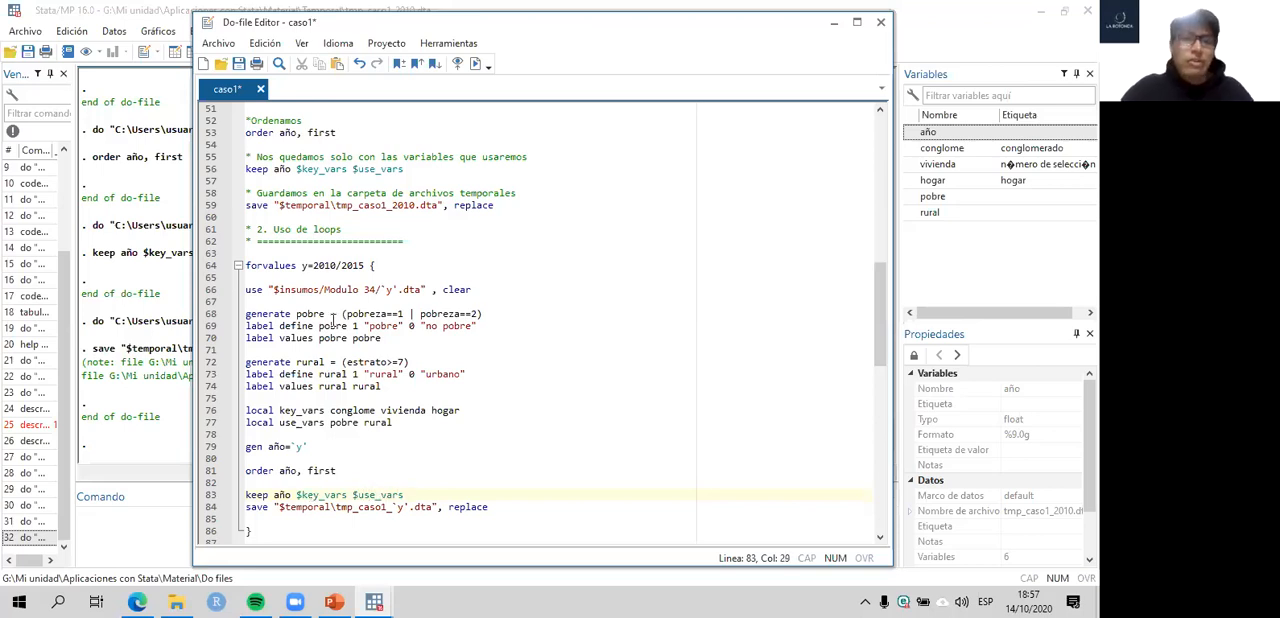
- Clear all commands inside the section 2 forvalues loop and restore them
{"action": "left_click_drag", "start_coordinate": [497, 508], "coordinate": [286, 494]}
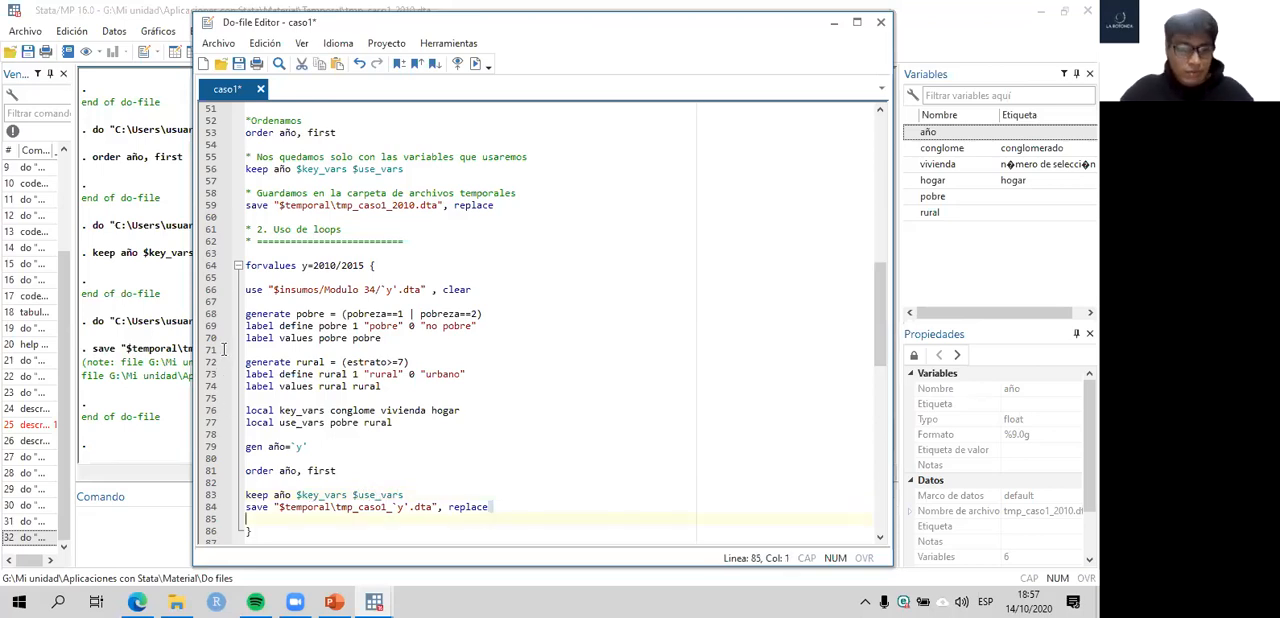
{"action": "key", "text": "shift+Up"}
{"action": "key", "text": "shift+Up"}
{"action": "key", "text": "shift+Up"}
{"action": "key", "text": "shift+Up"}
{"action": "key", "text": "shift+Up"}
{"action": "key", "text": "shift+Up"}
{"action": "key", "text": "shift+Up"}
{"action": "key", "text": "shift+Up"}
{"action": "key", "text": "shift+Up"}
{"action": "key", "text": "shift+Up"}
{"action": "key", "text": "shift+Up"}
{"action": "key", "text": "shift+Up"}
{"action": "key", "text": "shift+Up"}
{"action": "key", "text": "shift+Up"}
{"action": "key", "text": "shift+Up"}
{"action": "key", "text": "shift+Up"}
{"action": "key", "text": "shift+Up"}
{"action": "key", "text": "shift+Up"}
{"action": "key", "text": "shift+Up"}
{"action": "key", "text": "ctrl+c"}
{"action": "key", "text": "Delete"}
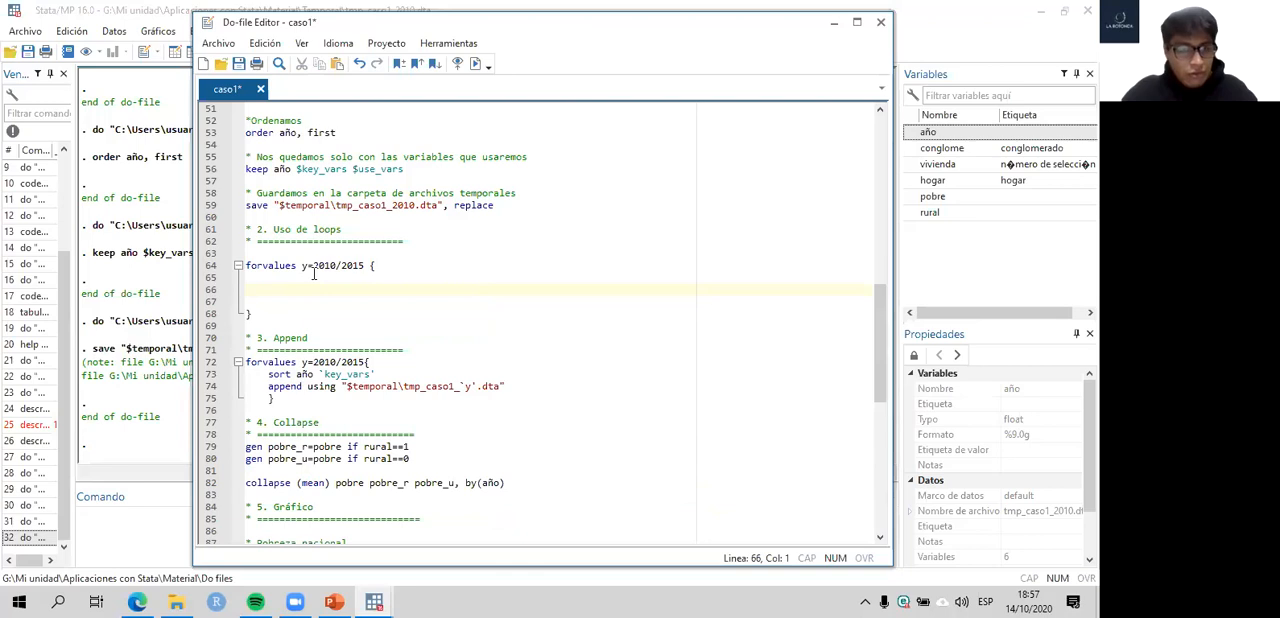
{"action": "key", "text": "ctrl+v"}
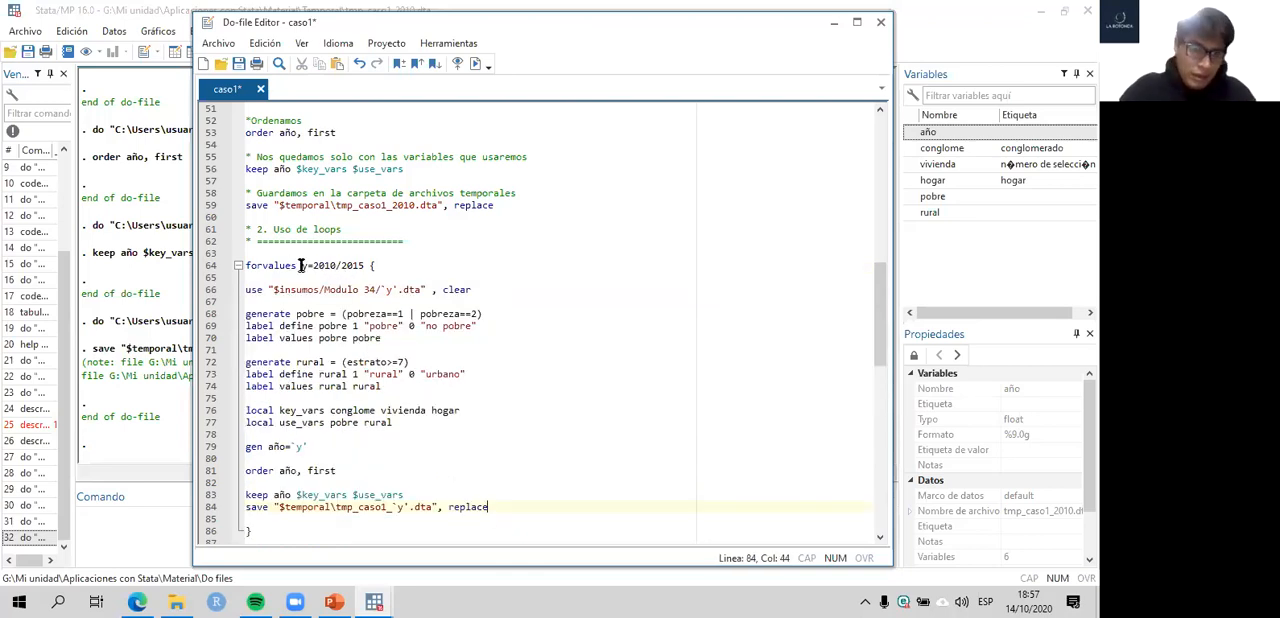
- Retype the index y in the section 2 forvalues line and examine its 2010/2015 range
{"action": "double_click", "coordinate": [262, 265]}
{"action": "left_click", "coordinate": [302, 265]}
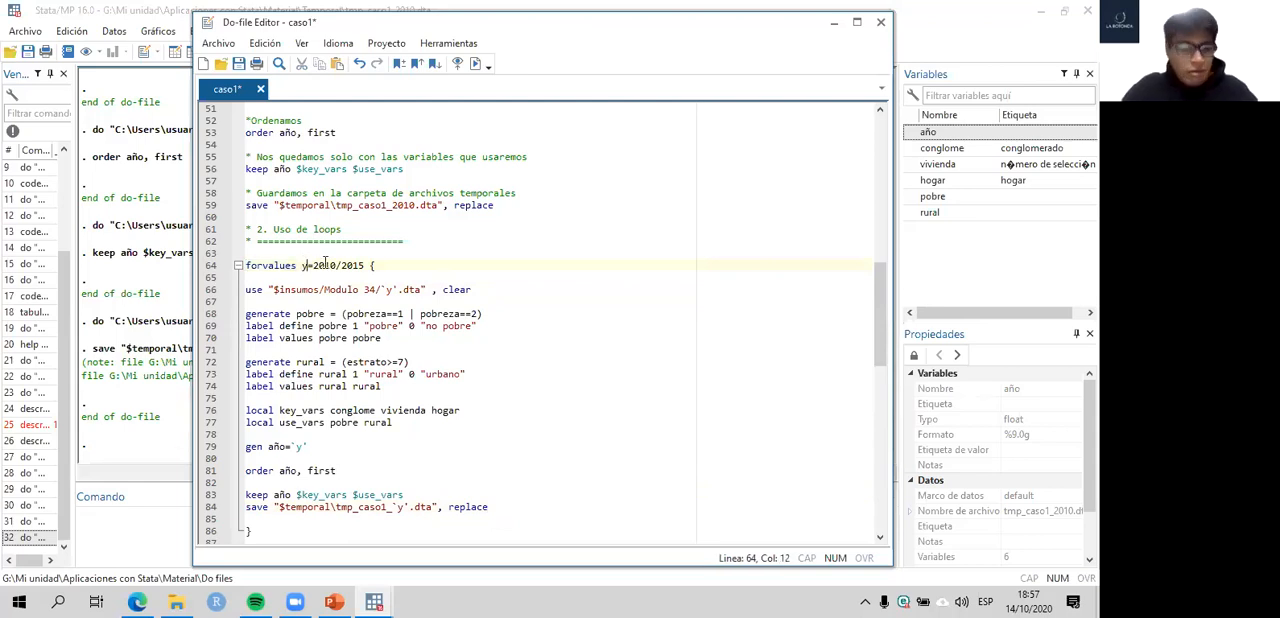
{"action": "key", "text": "BackSpace"}
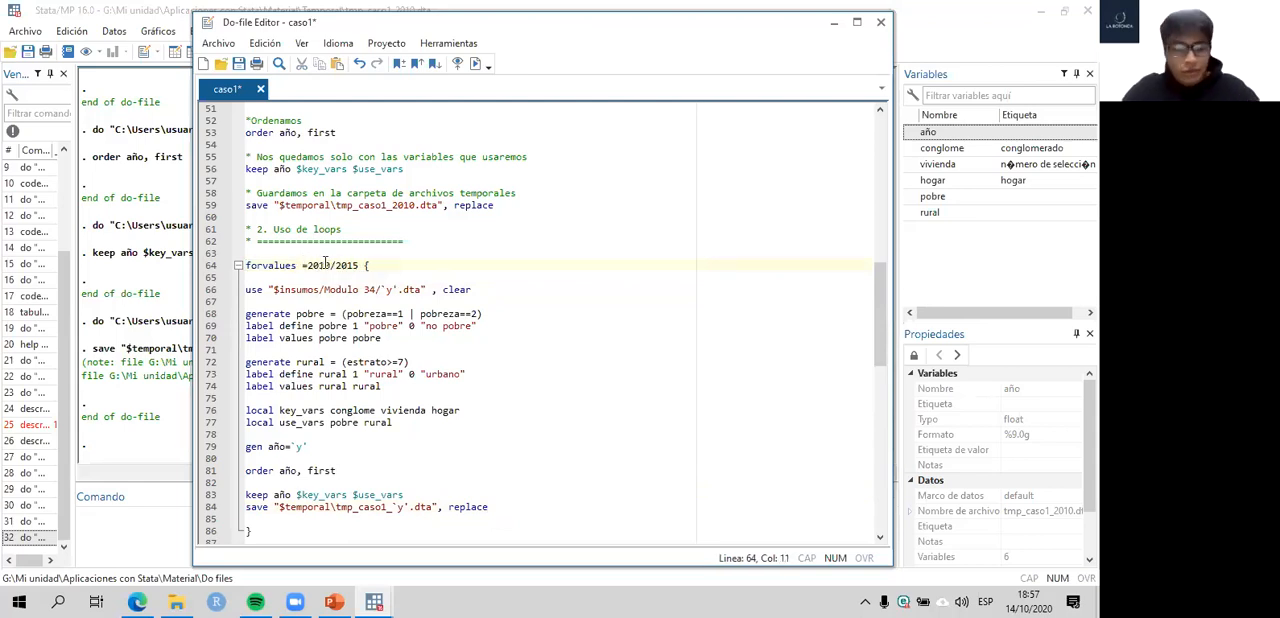
{"action": "type", "text": "y"}
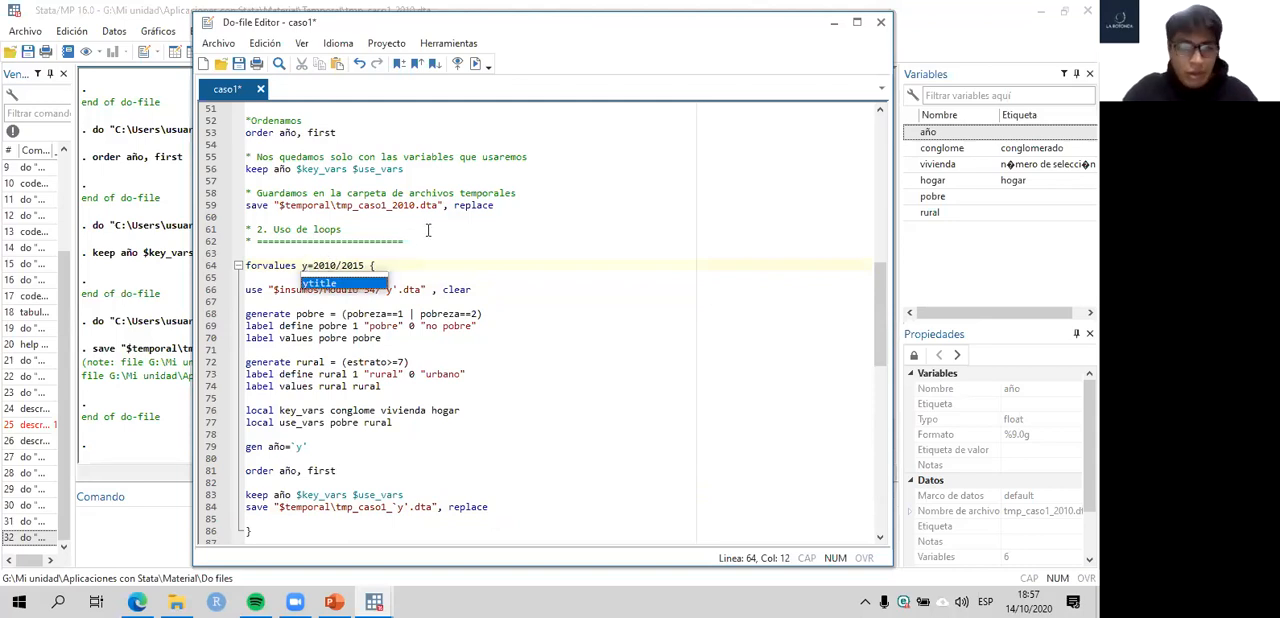
{"action": "left_click", "coordinate": [327, 258]}
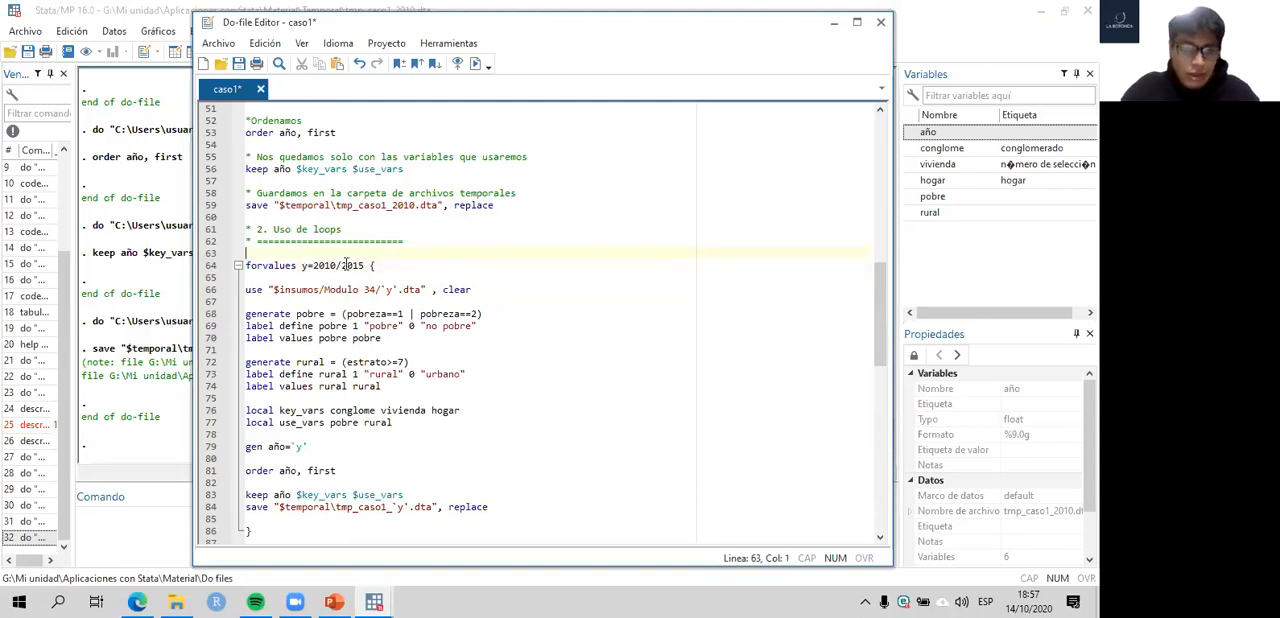
{"action": "double_click", "coordinate": [317, 265]}
{"action": "left_click_drag", "start_coordinate": [364, 265], "coordinate": [341, 265]}
{"action": "left_click", "coordinate": [522, 281]}
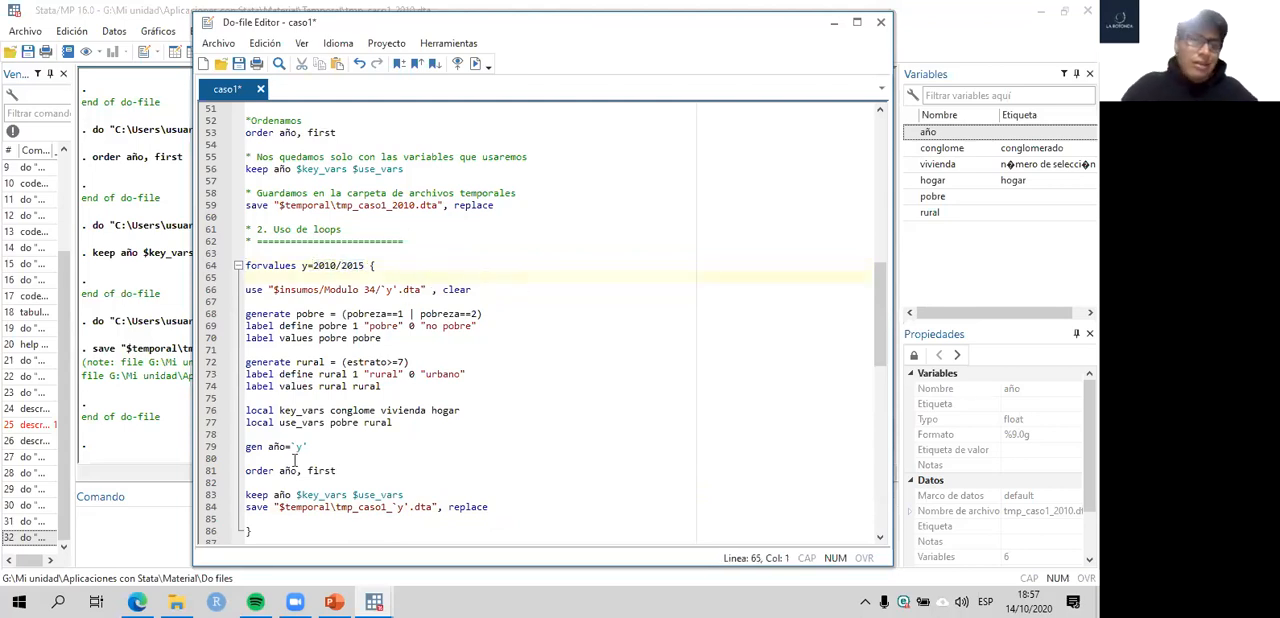
- Check the yearly data files in the Insumos\Modulo 34 folder in File Explorer, and return to the caso1 do-file in Stata
{"action": "mouse_move", "coordinate": [183, 599]}
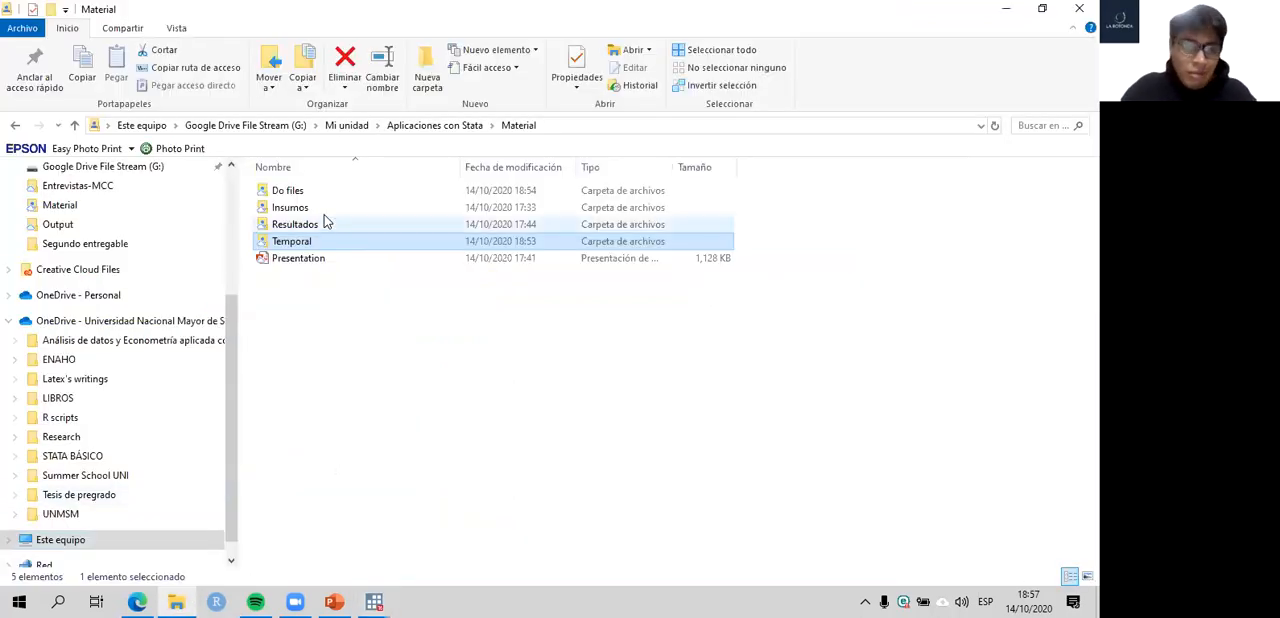
{"action": "left_click", "coordinate": [321, 210]}
{"action": "double_click", "coordinate": [306, 227]}
{"action": "left_click_drag", "start_coordinate": [342, 375], "coordinate": [296, 175]}
{"action": "left_click", "coordinate": [400, 343]}
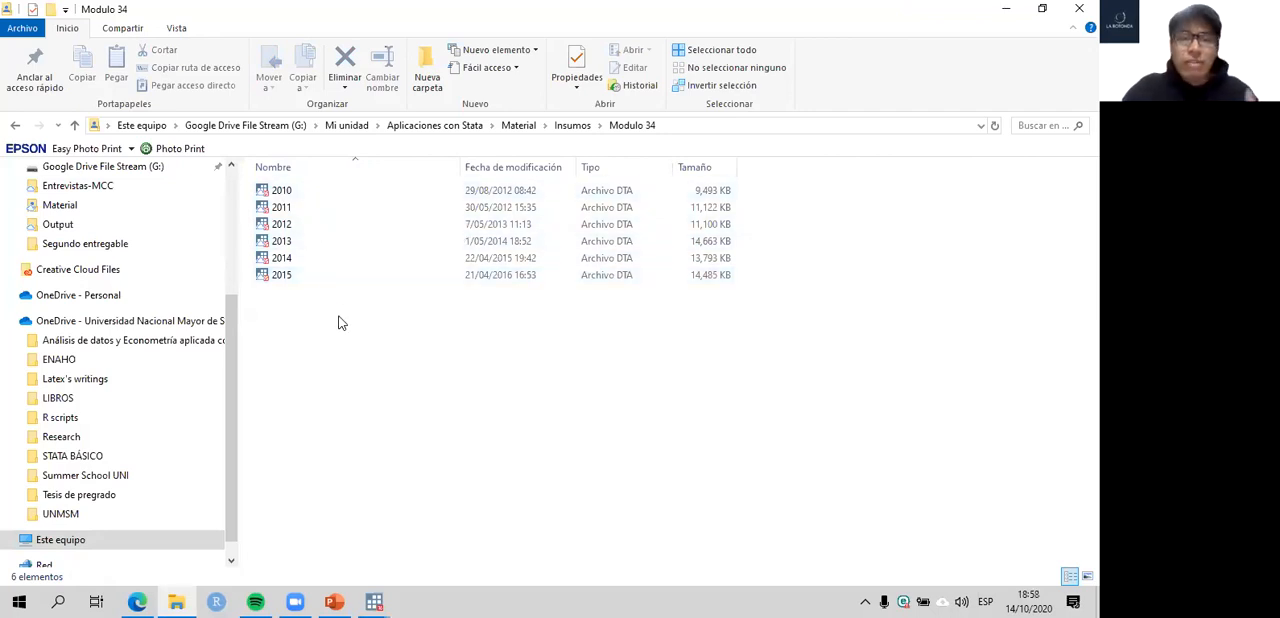
{"action": "left_click_drag", "start_coordinate": [344, 309], "coordinate": [282, 171]}
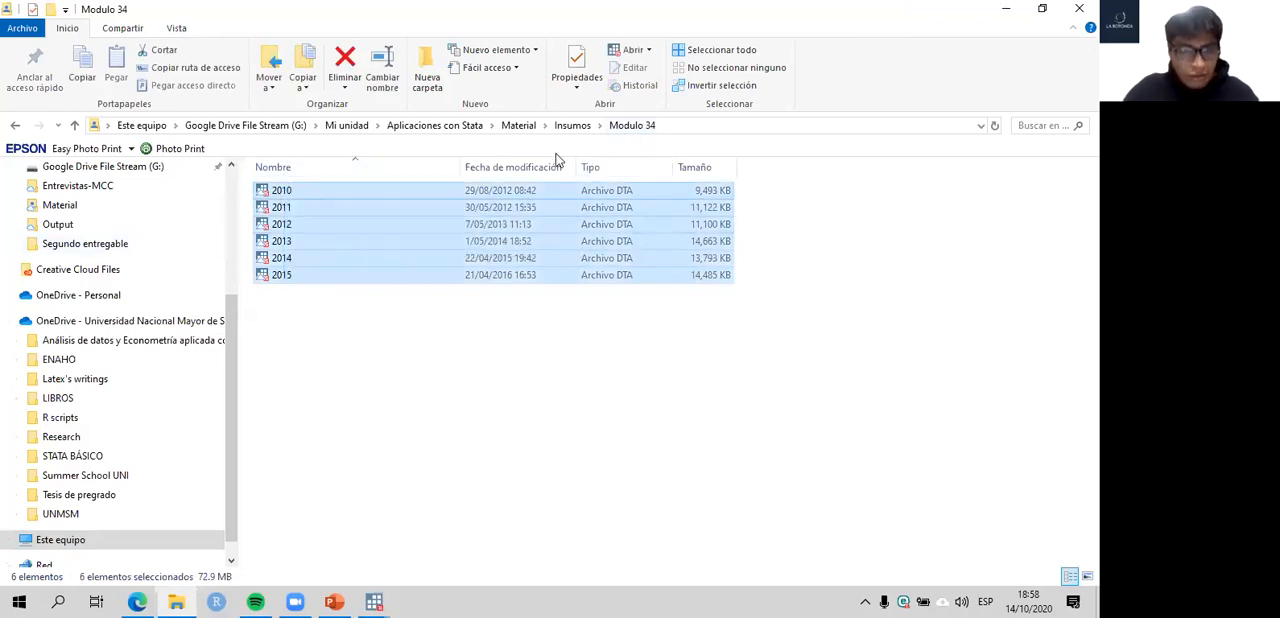
{"action": "left_click", "coordinate": [572, 125]}
{"action": "mouse_move", "coordinate": [373, 601]}
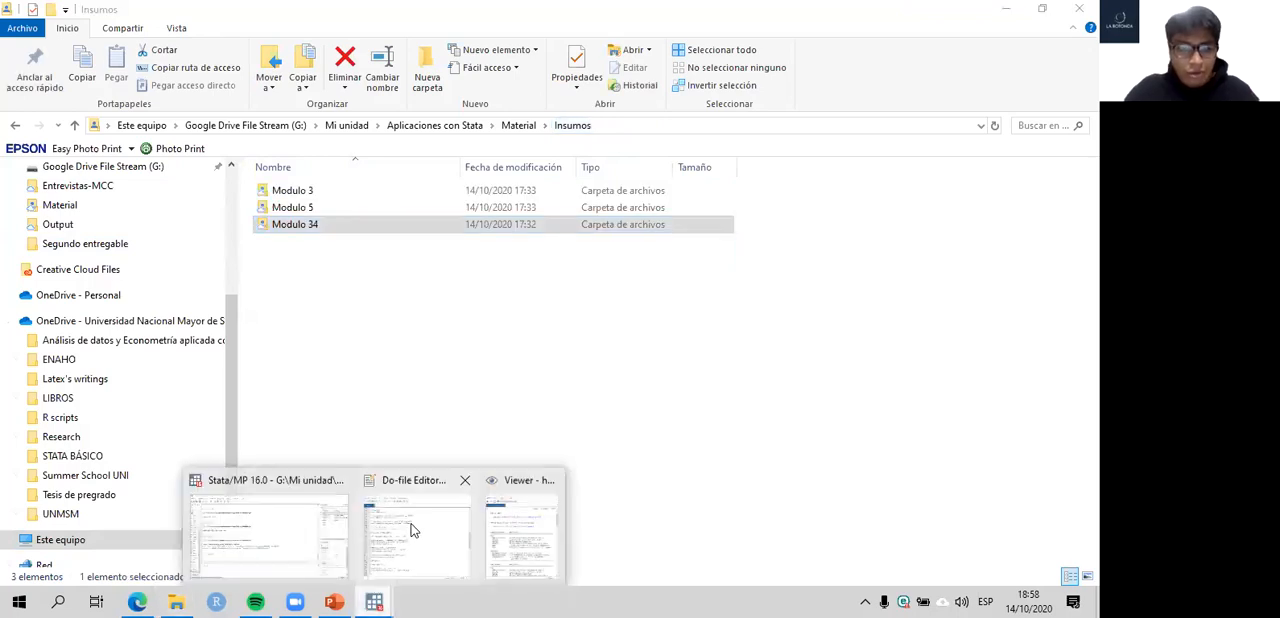
{"action": "left_click", "coordinate": [412, 527]}
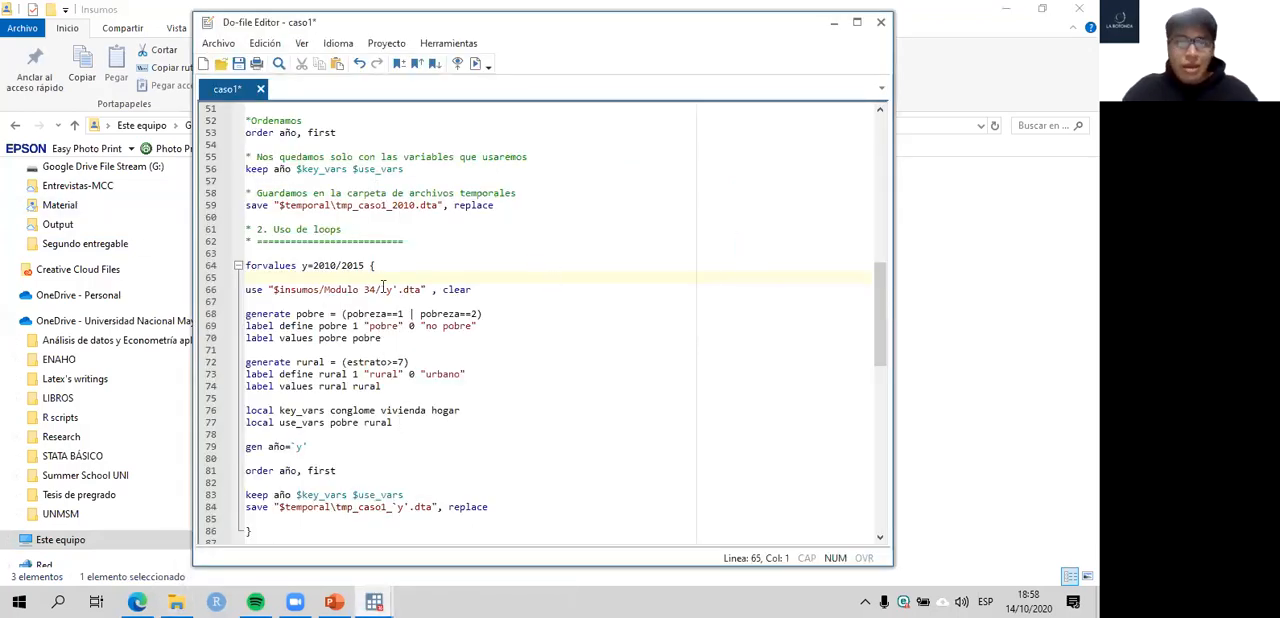
{"action": "scroll", "coordinate": [410, 360], "scroll_direction": "down", "scroll_amount": 2}
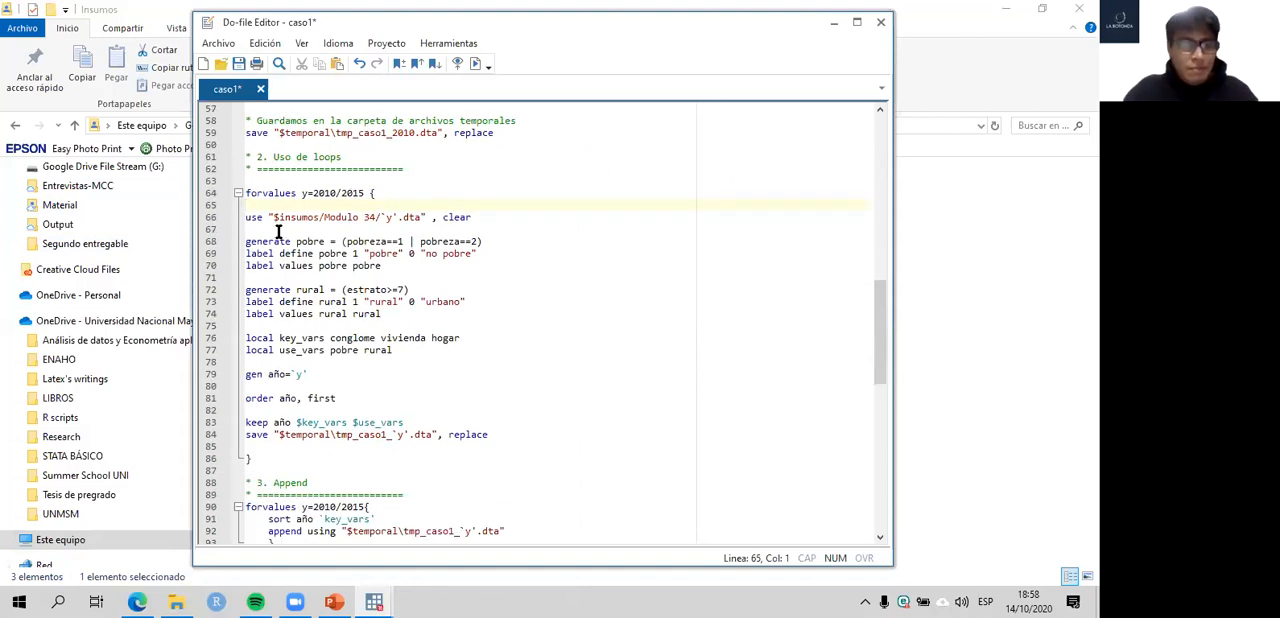
{"action": "left_click", "coordinate": [376, 601]}
{"action": "left_click", "coordinate": [418, 530]}
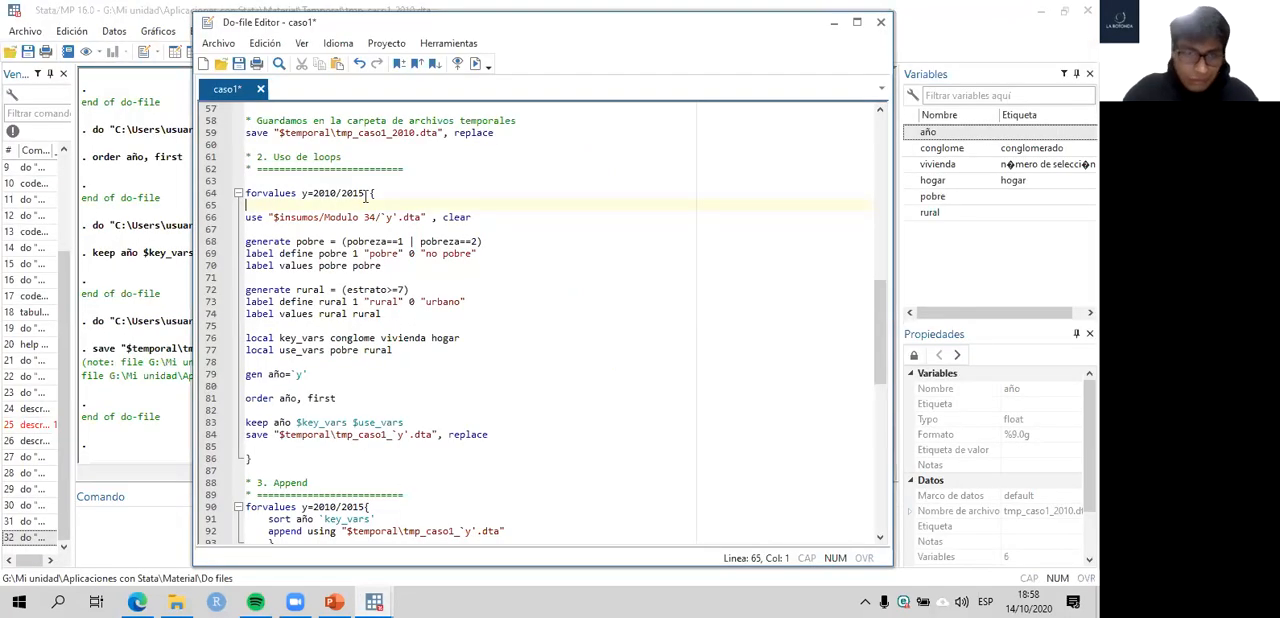
- Compare the `y' reference in the loop's use path with the fixed 2010 file name in section 1's use command
{"action": "left_click_drag", "start_coordinate": [363, 193], "coordinate": [315, 197]}
{"action": "left_click", "coordinate": [398, 266]}
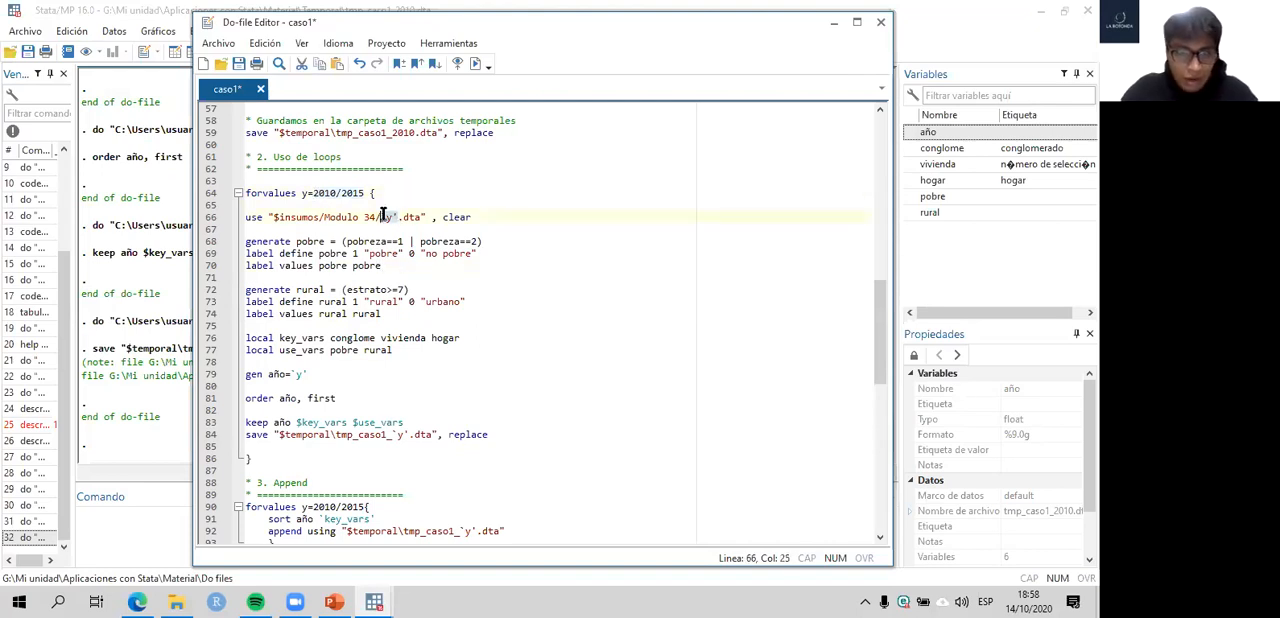
{"action": "left_click_drag", "start_coordinate": [399, 220], "coordinate": [385, 222]}
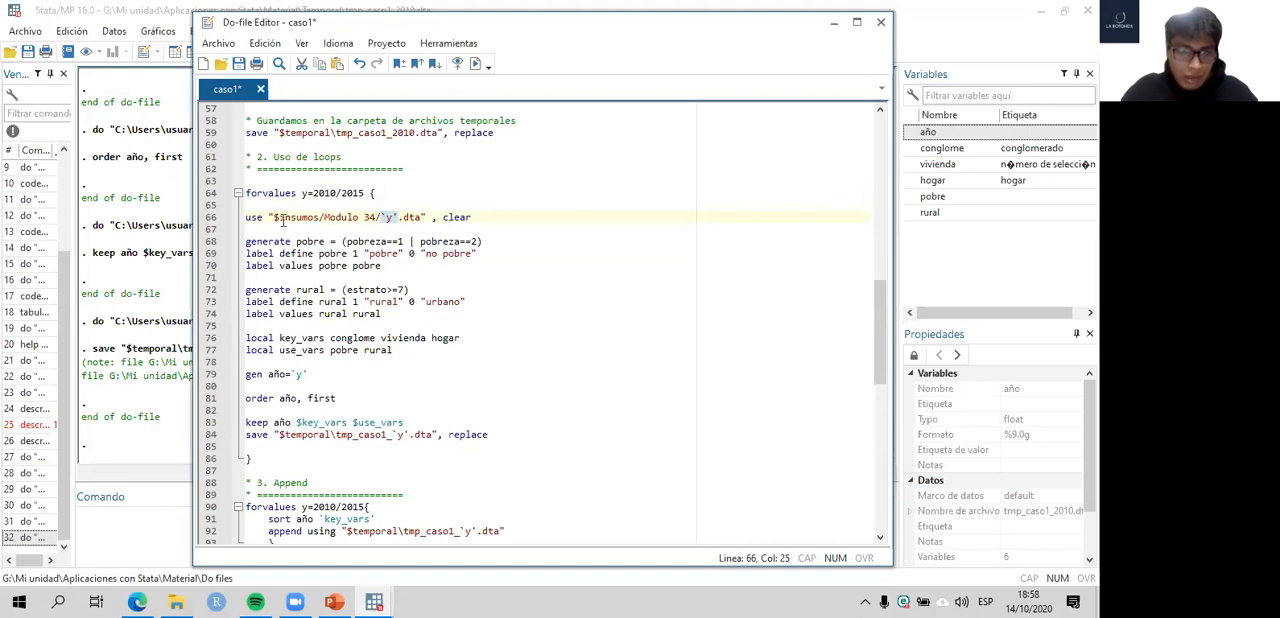
{"action": "scroll", "coordinate": [420, 236], "scroll_direction": "up", "scroll_amount": 11}
{"action": "scroll", "coordinate": [420, 236], "scroll_direction": "up", "scroll_amount": 5}
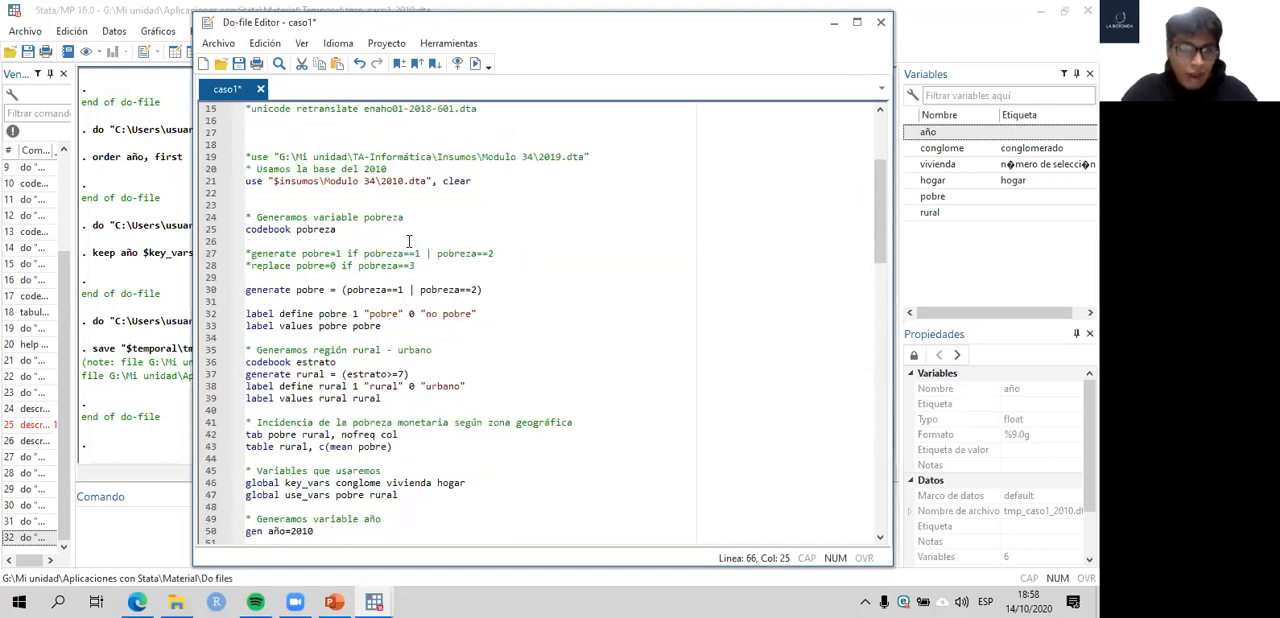
{"action": "left_click", "coordinate": [382, 253]}
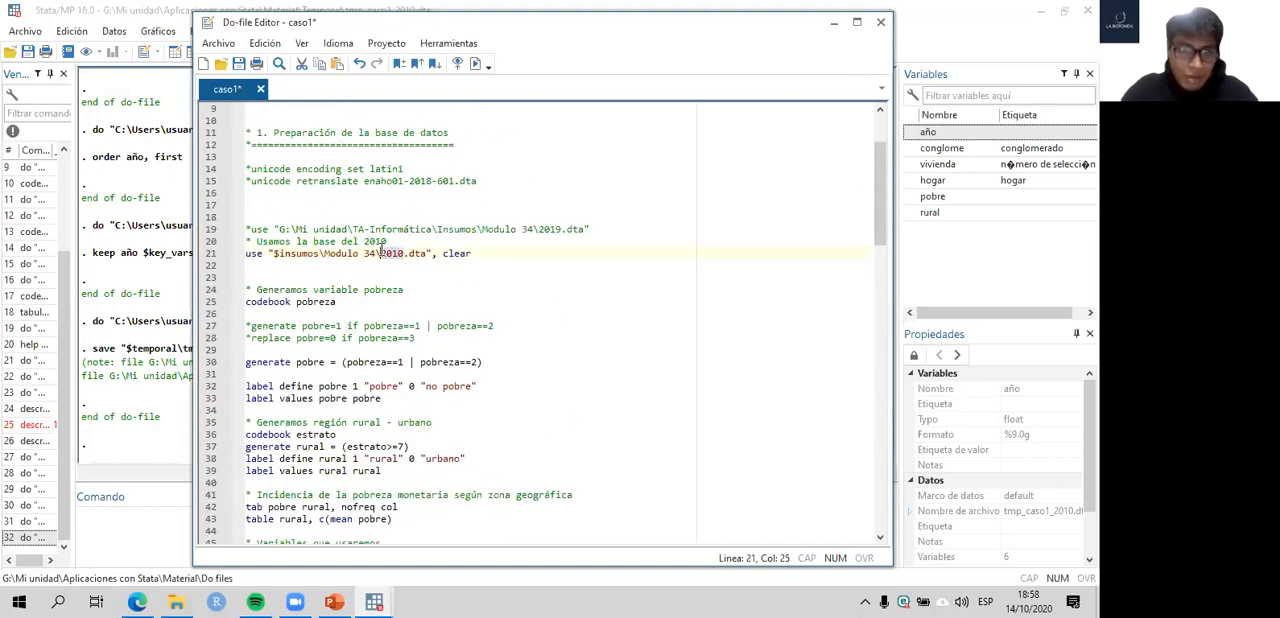
{"action": "scroll", "coordinate": [411, 270], "scroll_direction": "down", "scroll_amount": 9}
{"action": "scroll", "coordinate": [411, 270], "scroll_direction": "down", "scroll_amount": 6}
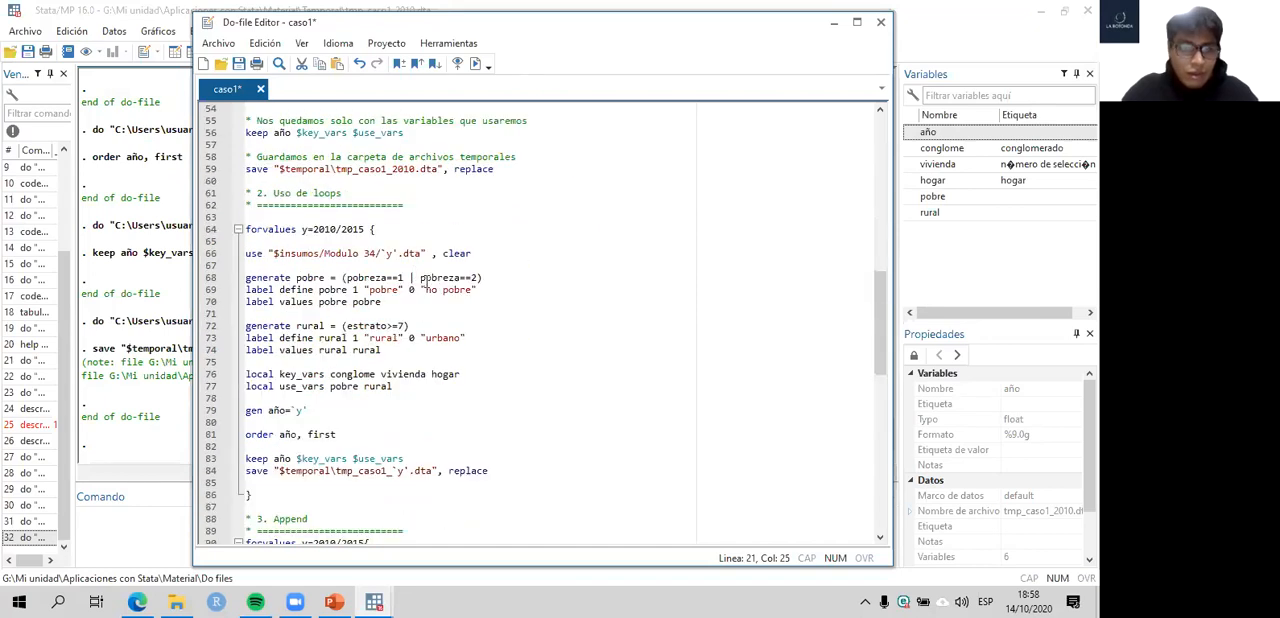
{"action": "left_click", "coordinate": [384, 253]}
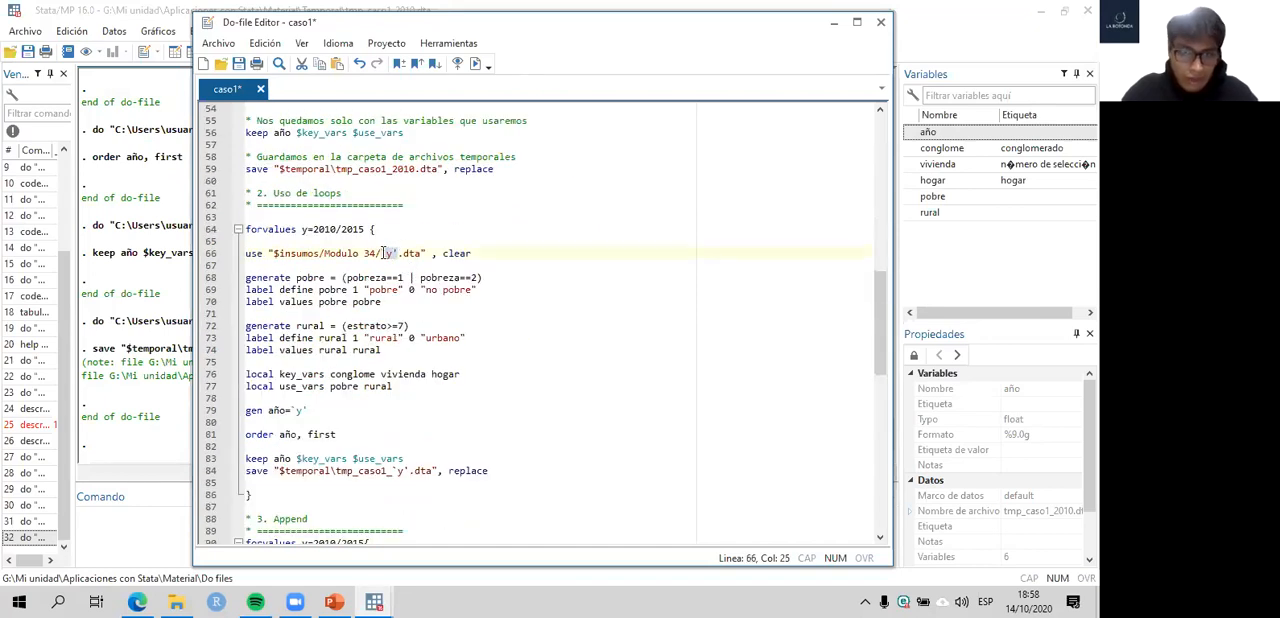
{"action": "left_click", "coordinate": [388, 254]}
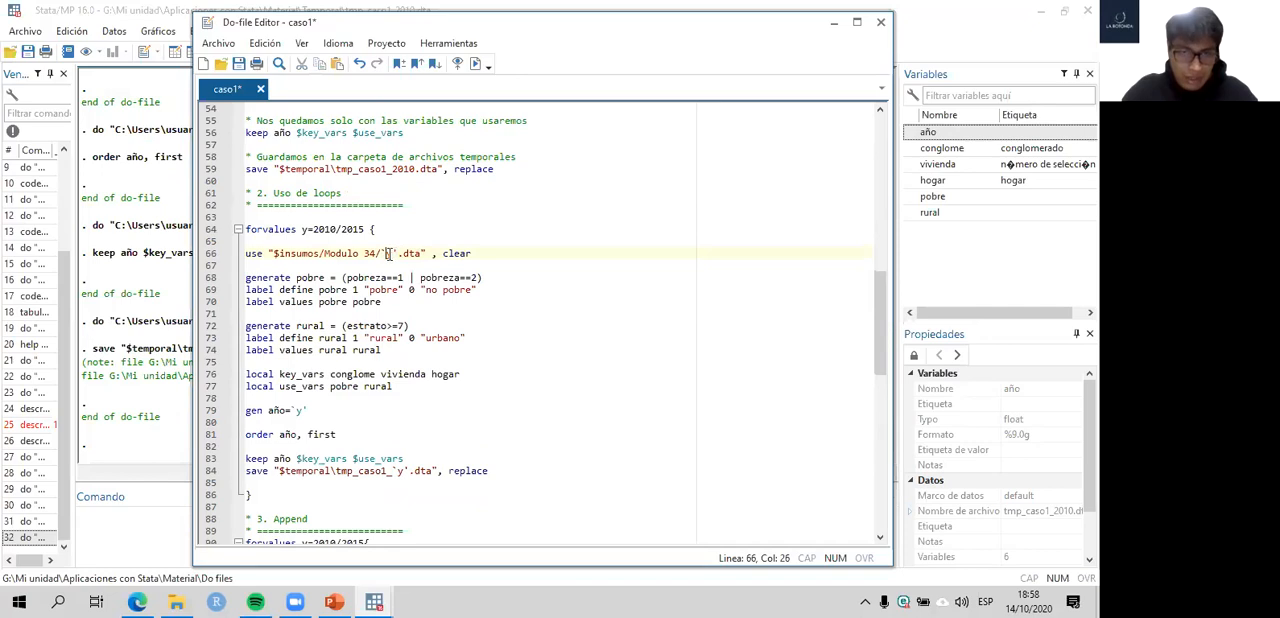
{"action": "key", "text": "Right"}
- Add the comment "* ALT+96: `'" on a new line beneath the "2. Uso de loops" heading
{"action": "left_click", "coordinate": [378, 214]}
{"action": "key", "text": "Return"}
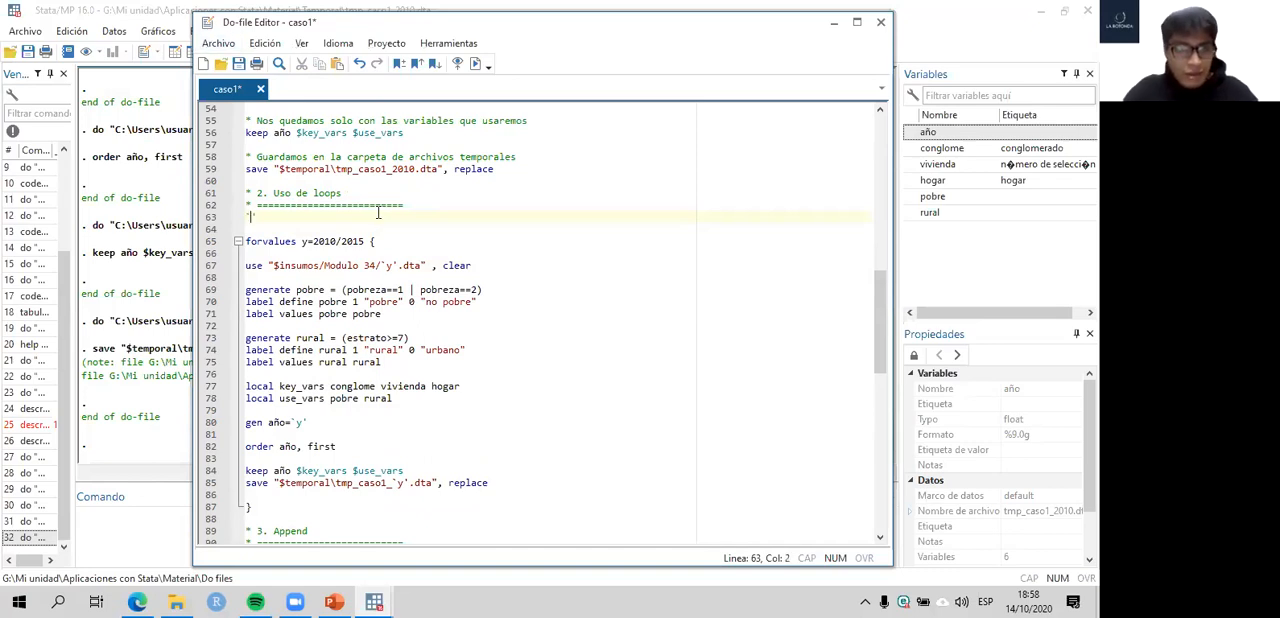
{"action": "type", "text": "`x"}
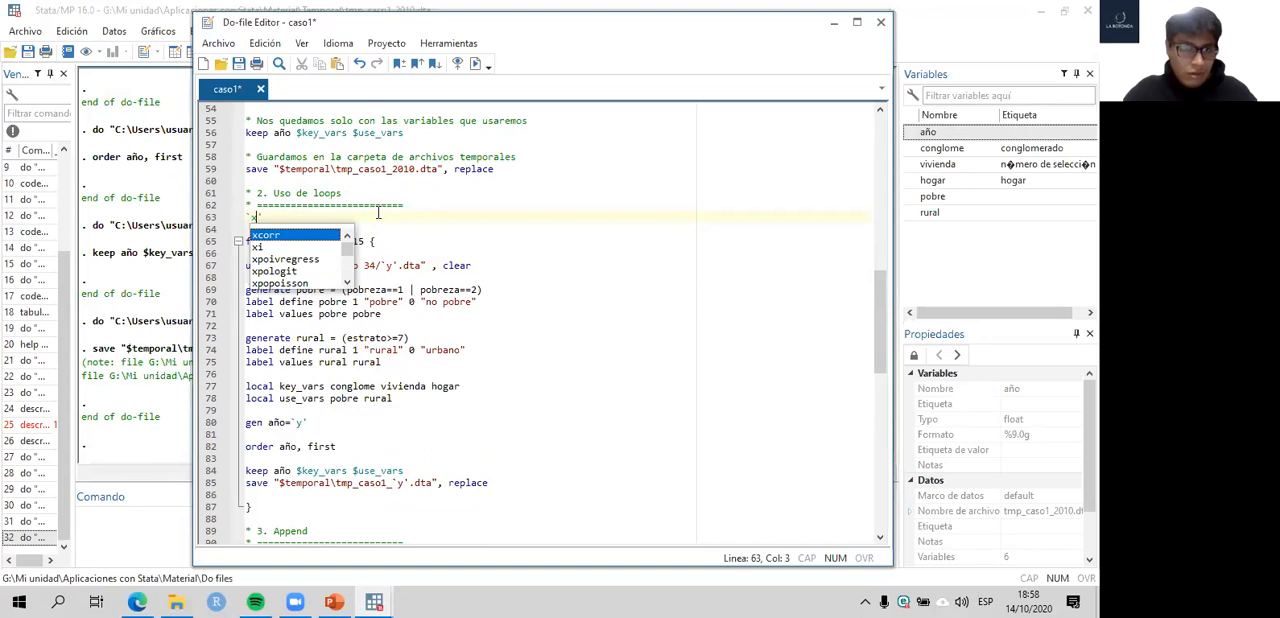
{"action": "key", "text": "BackSpace"}
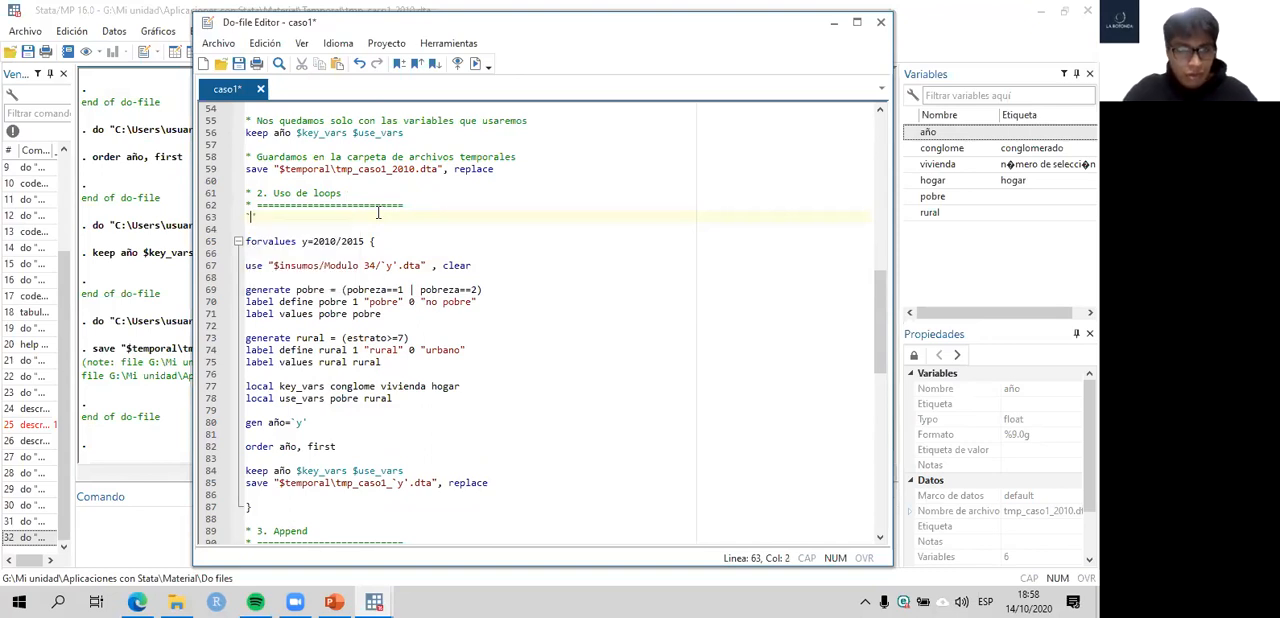
{"action": "key", "text": "BackSpace"}
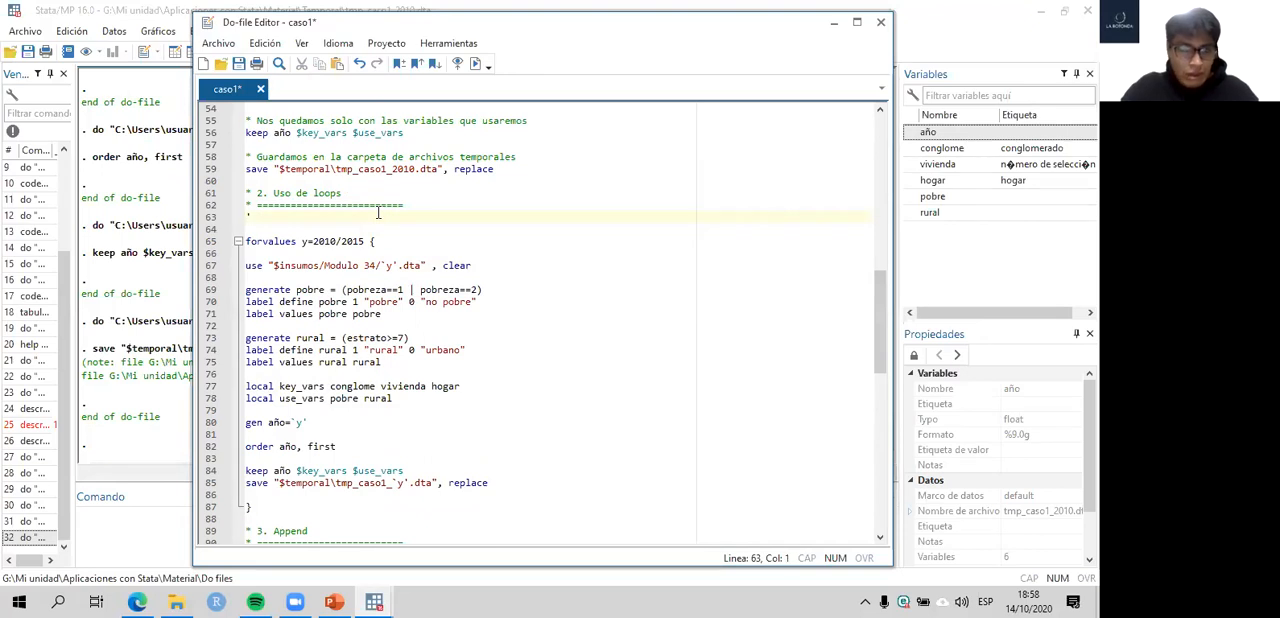
{"action": "type", "text": "*"}
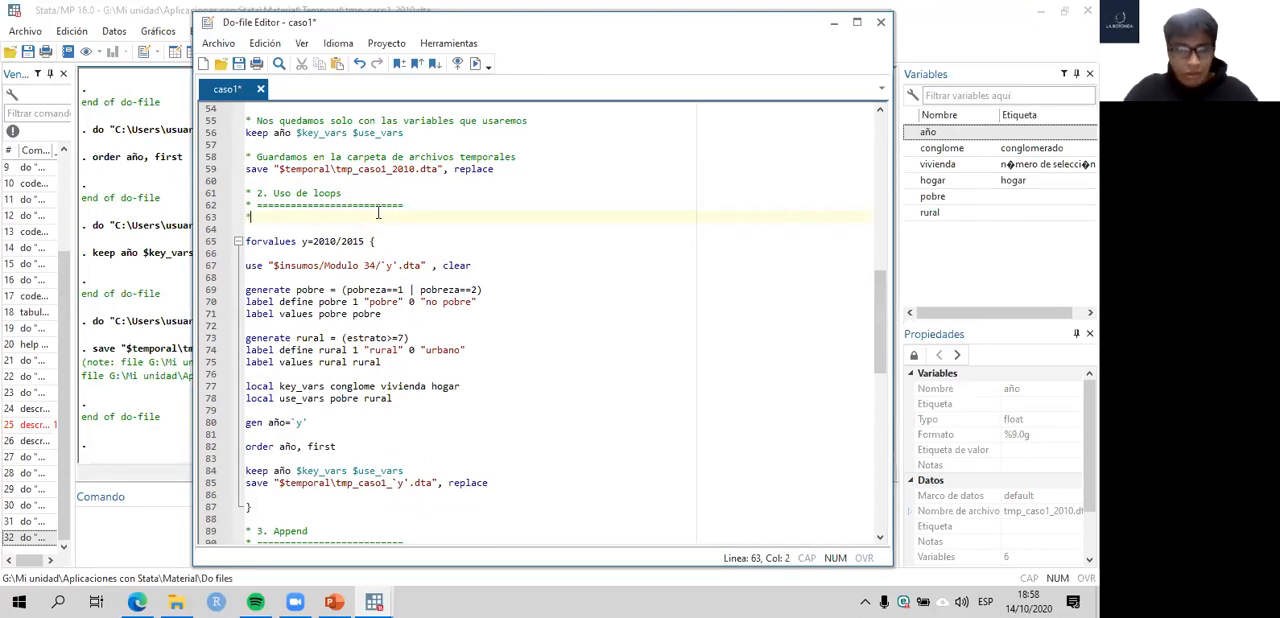
{"action": "type", "text": " AlT+96:"}
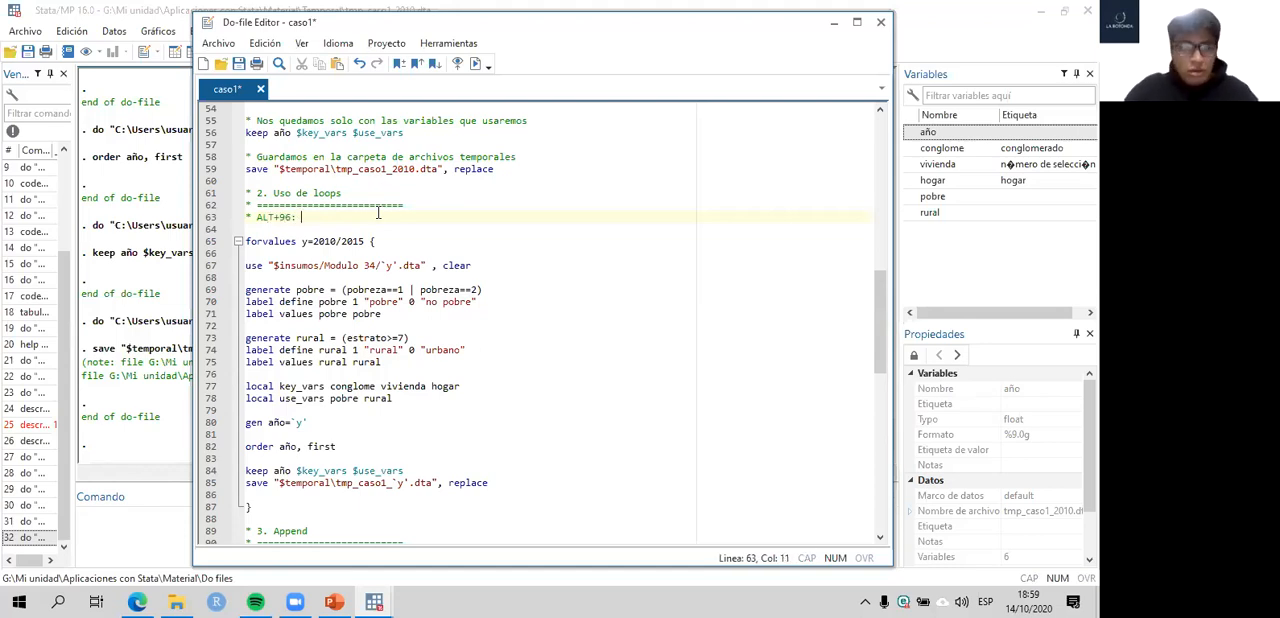
{"action": "type", "text": " `'"}
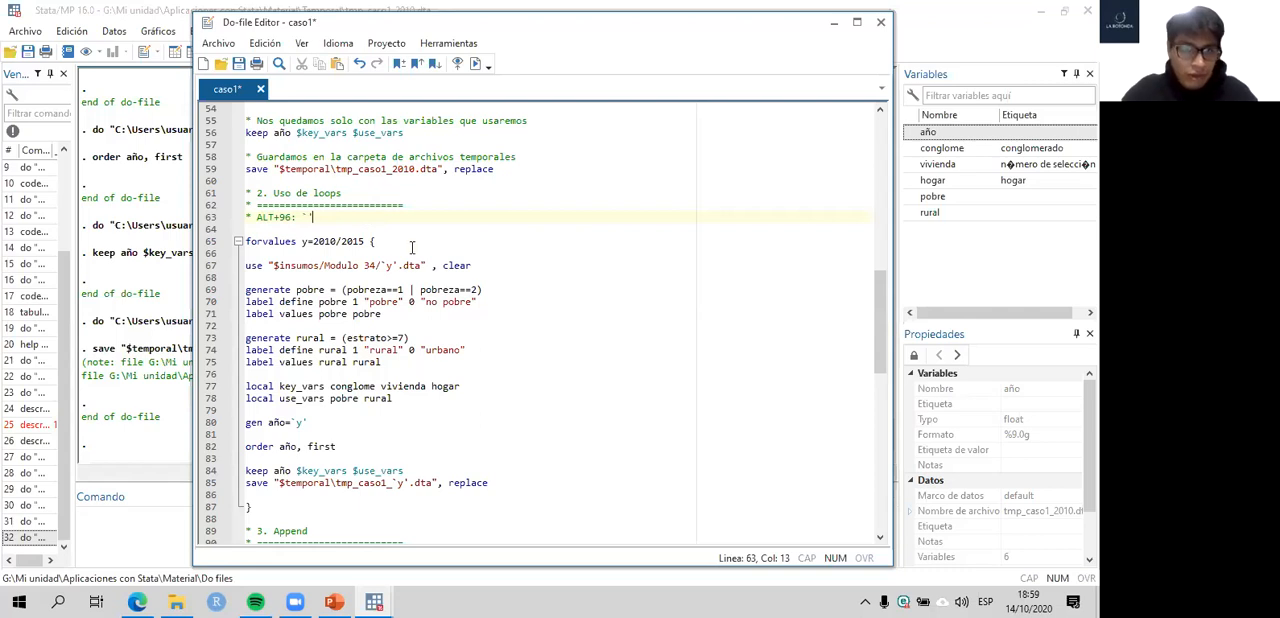
- Compare the `y' reference in the loop's use line with the $key_vars global reference in its keep line
{"action": "scroll", "coordinate": [390, 225], "scroll_direction": "down", "scroll_amount": 1}
{"action": "left_click", "coordinate": [473, 229]}
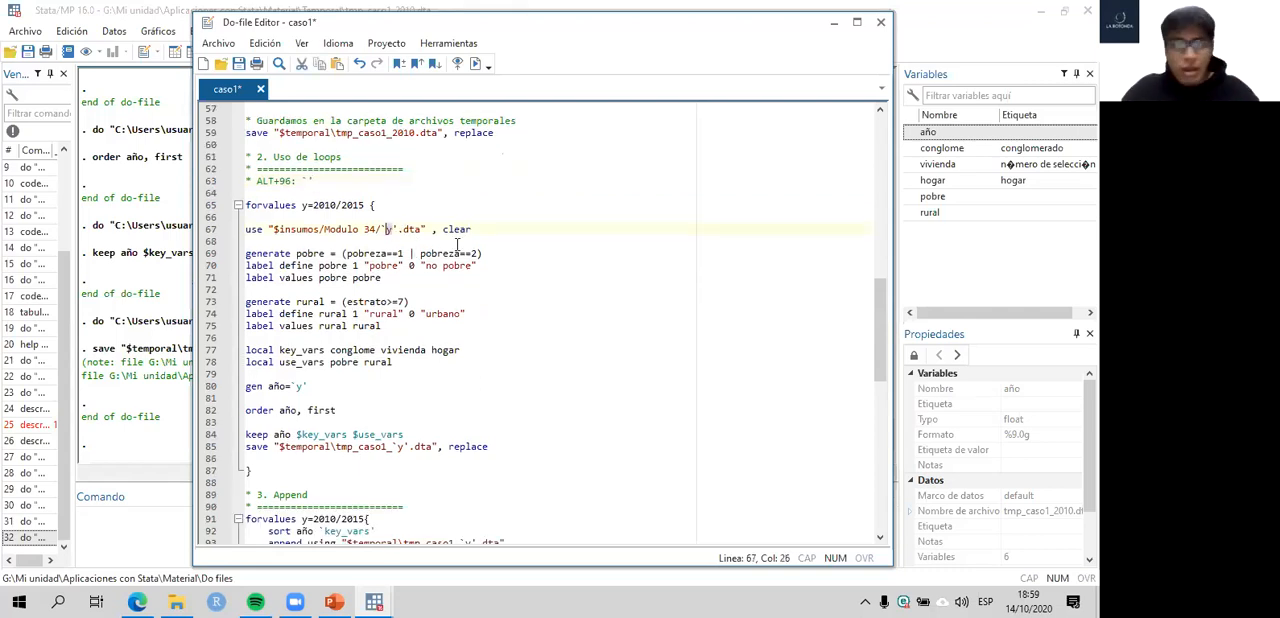
{"action": "left_click", "coordinate": [300, 434]}
{"action": "left_click", "coordinate": [297, 435]}
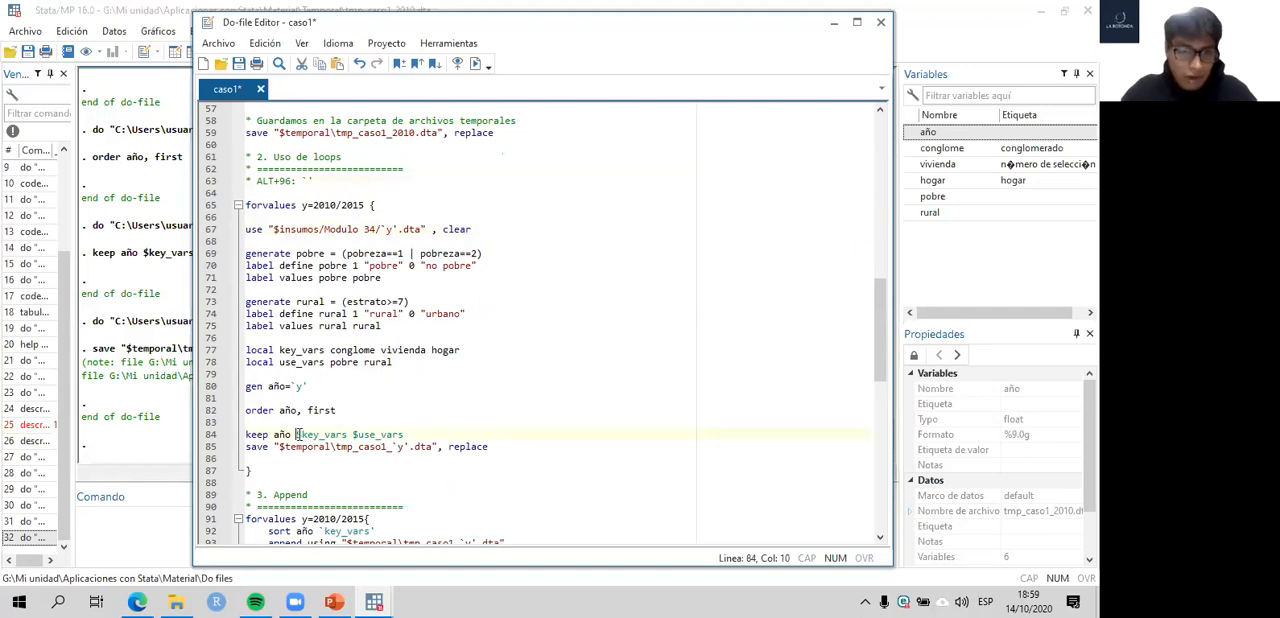
{"action": "scroll", "coordinate": [365, 430], "scroll_direction": "down", "scroll_amount": 1}
{"action": "left_click", "coordinate": [299, 398]}
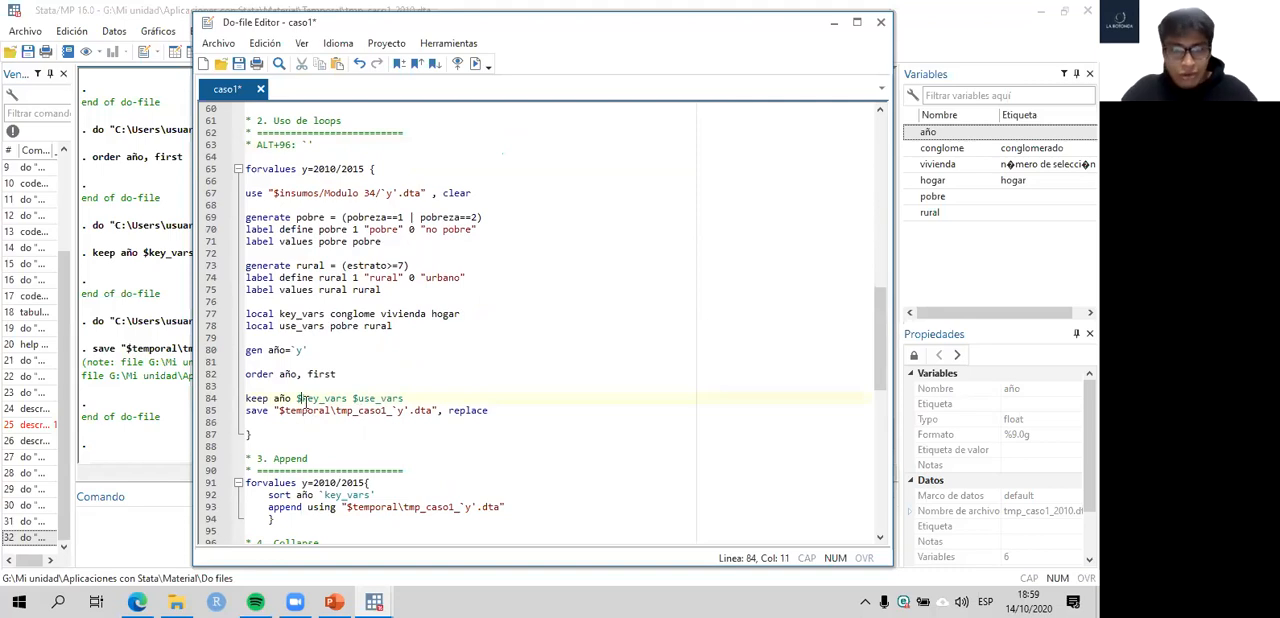
{"action": "left_click", "coordinate": [296, 398]}
{"action": "scroll", "coordinate": [405, 320], "scroll_direction": "up", "scroll_amount": 2}
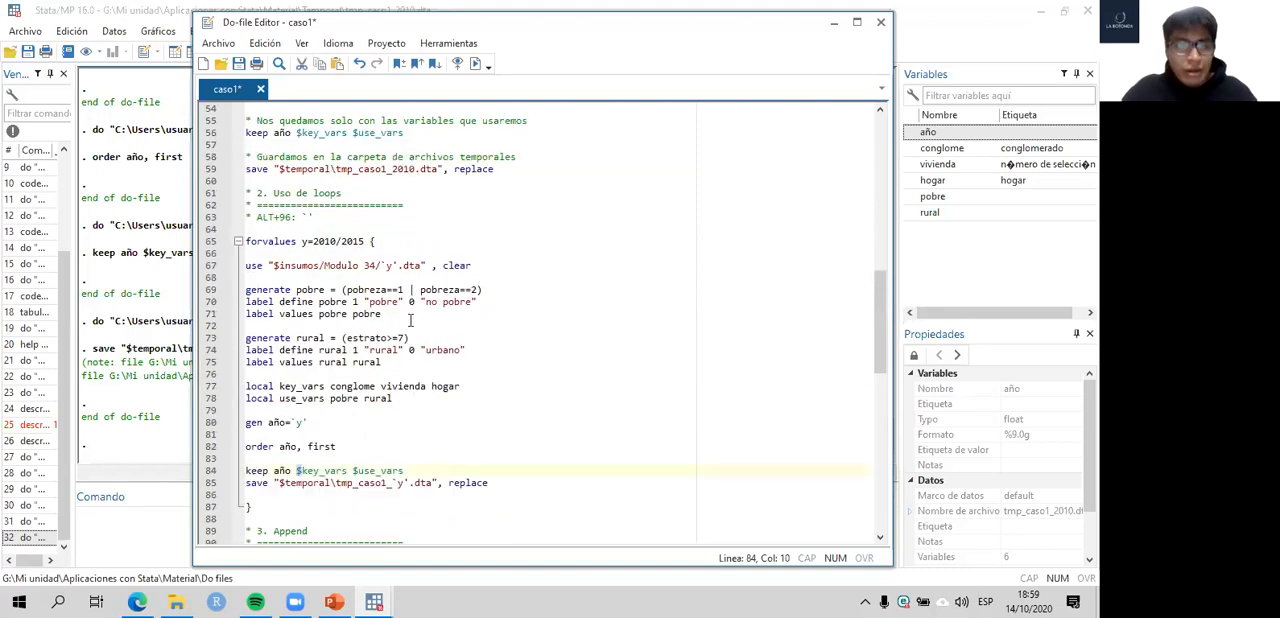
- Examine how the forvalues index y and its start value 2010 relate to the `y' reference in the use path
{"action": "left_click", "coordinate": [306, 242]}
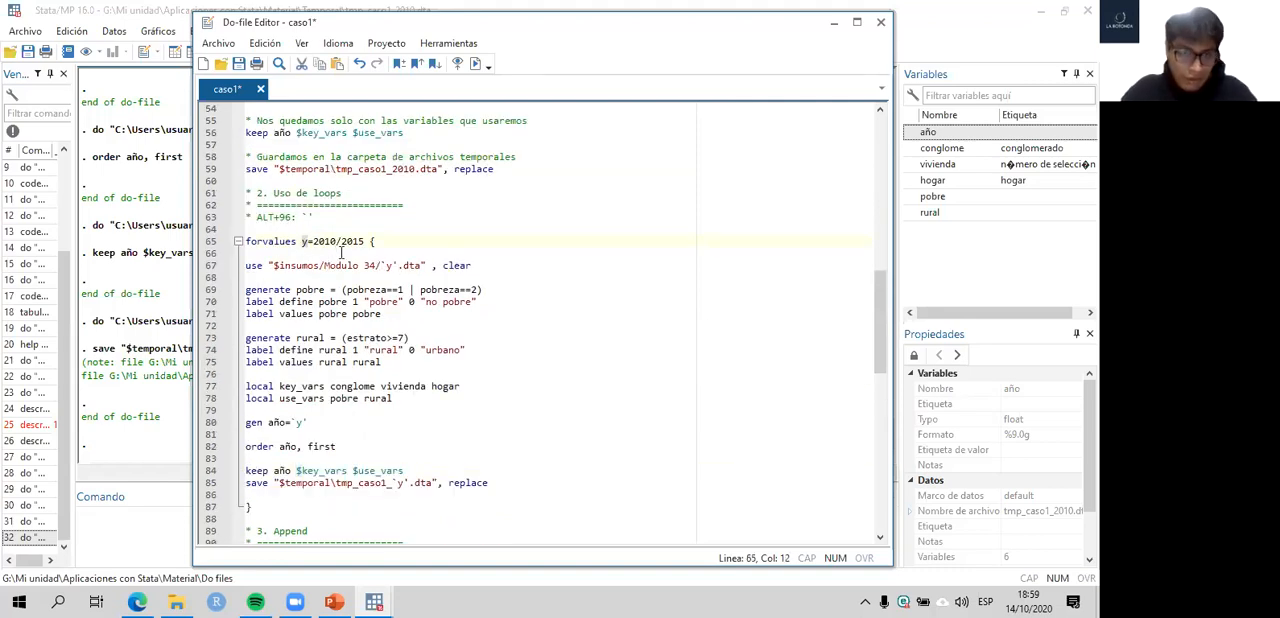
{"action": "left_click", "coordinate": [384, 266]}
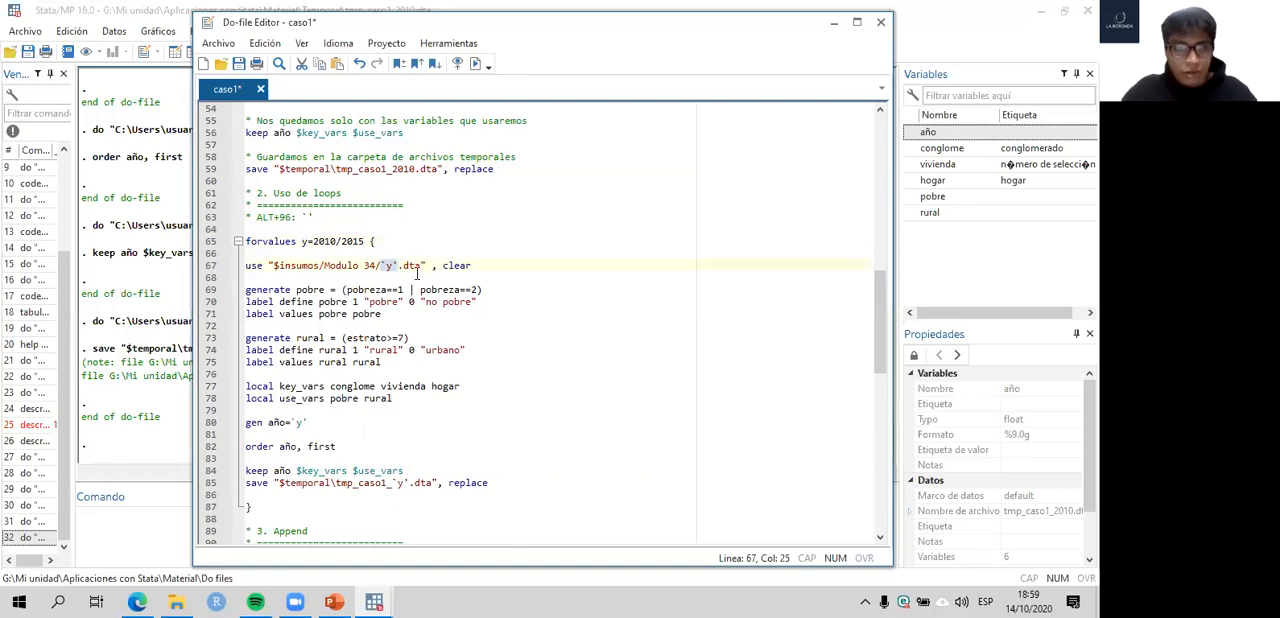
{"action": "left_click", "coordinate": [385, 266]}
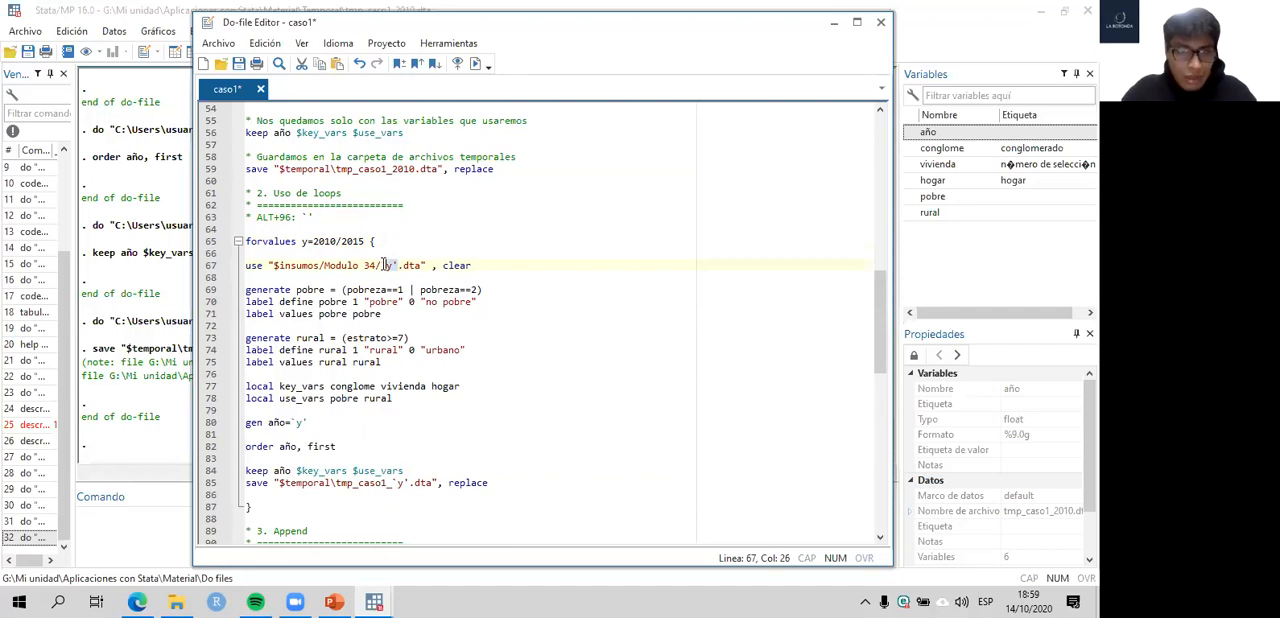
{"action": "left_click_drag", "start_coordinate": [337, 242], "coordinate": [313, 244]}
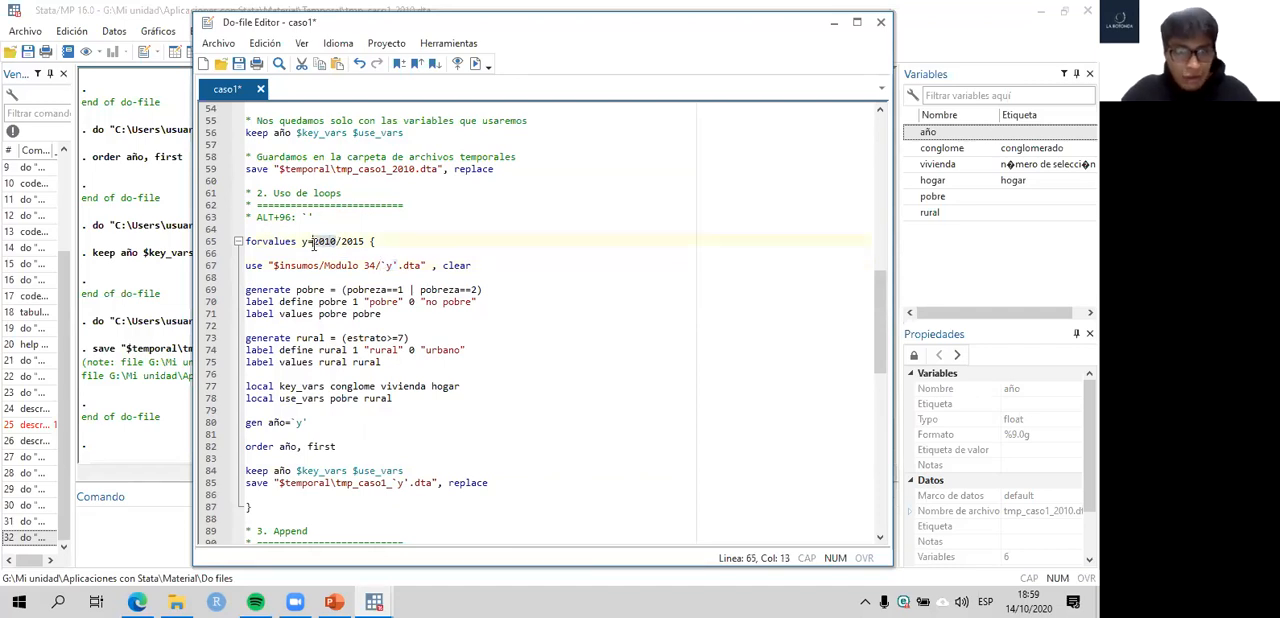
{"action": "left_click", "coordinate": [472, 266]}
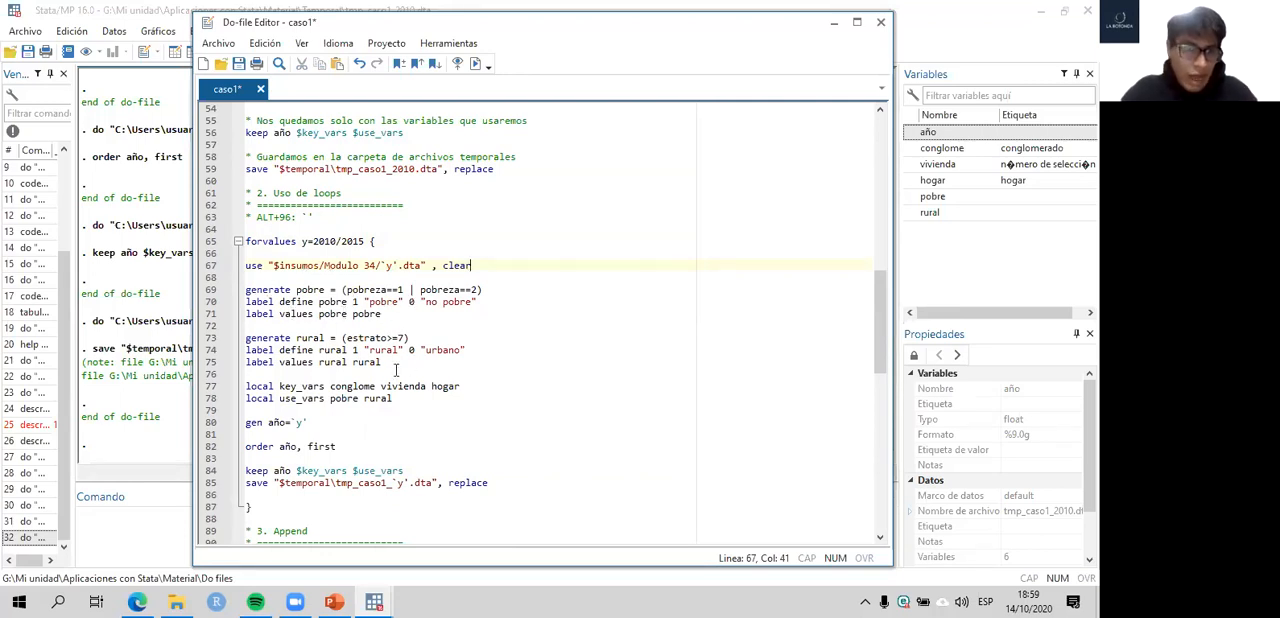
- Review the loop's gen año, order, keep and save lines, noting where the `y' index sets the year and file name
{"action": "left_click_drag", "start_coordinate": [309, 424], "coordinate": [247, 423]}
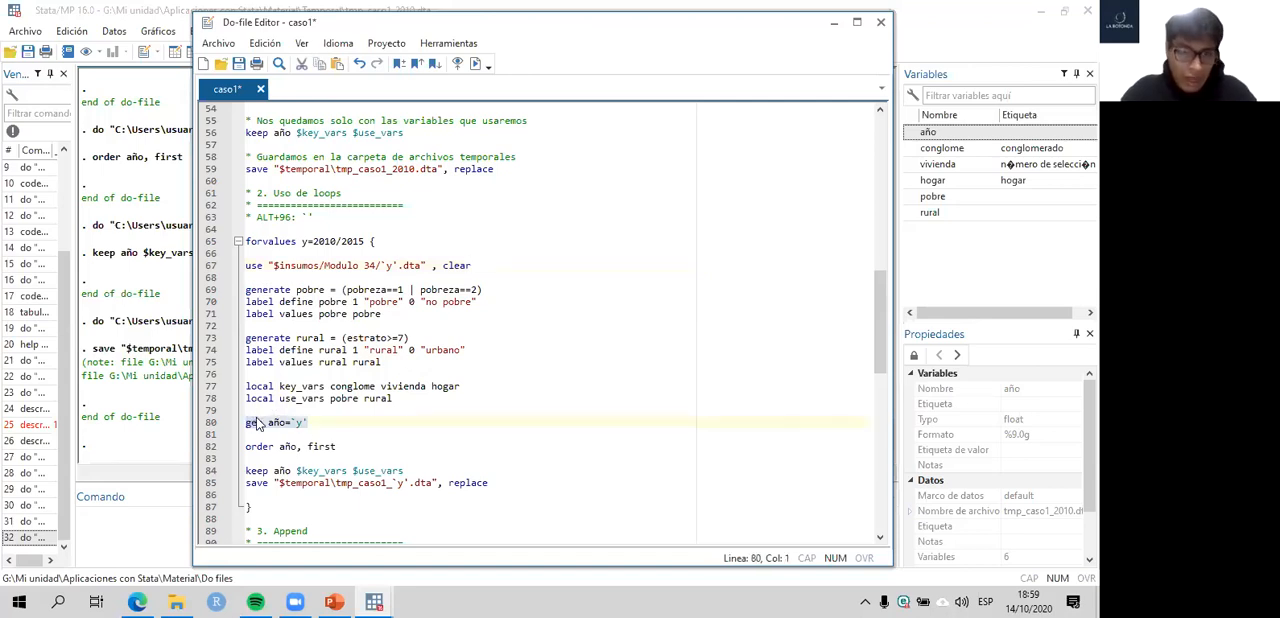
{"action": "left_click_drag", "start_coordinate": [345, 448], "coordinate": [245, 446]}
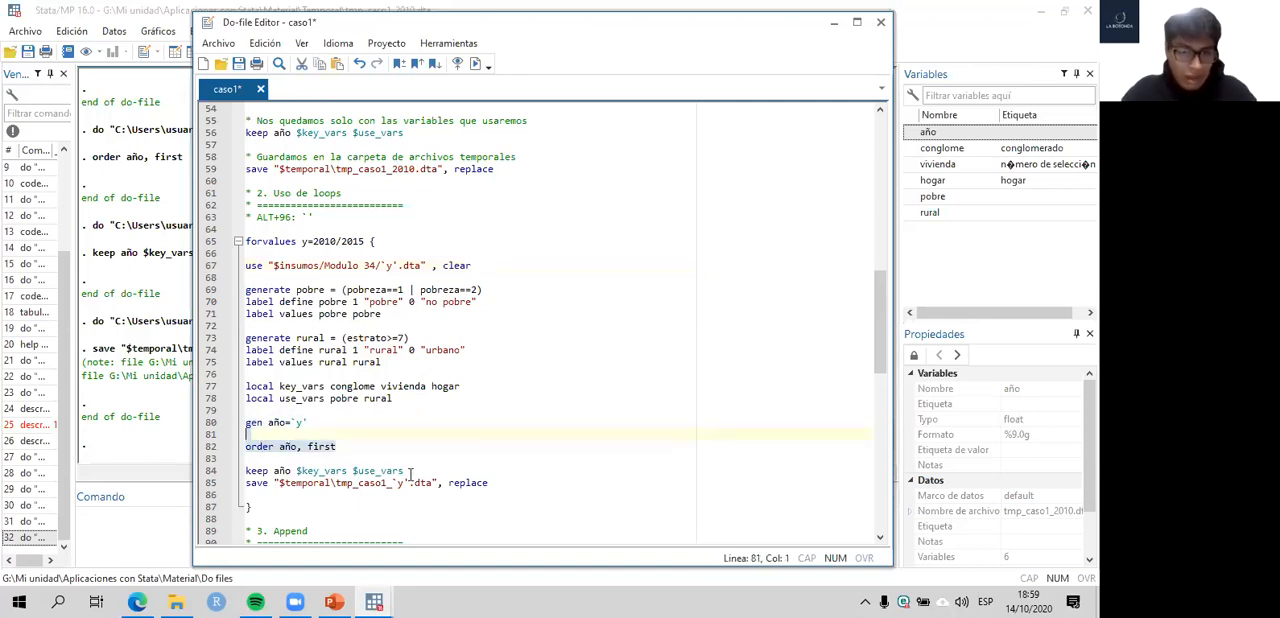
{"action": "left_click_drag", "start_coordinate": [404, 471], "coordinate": [240, 472]}
{"action": "left_click_drag", "start_coordinate": [490, 483], "coordinate": [231, 486]}
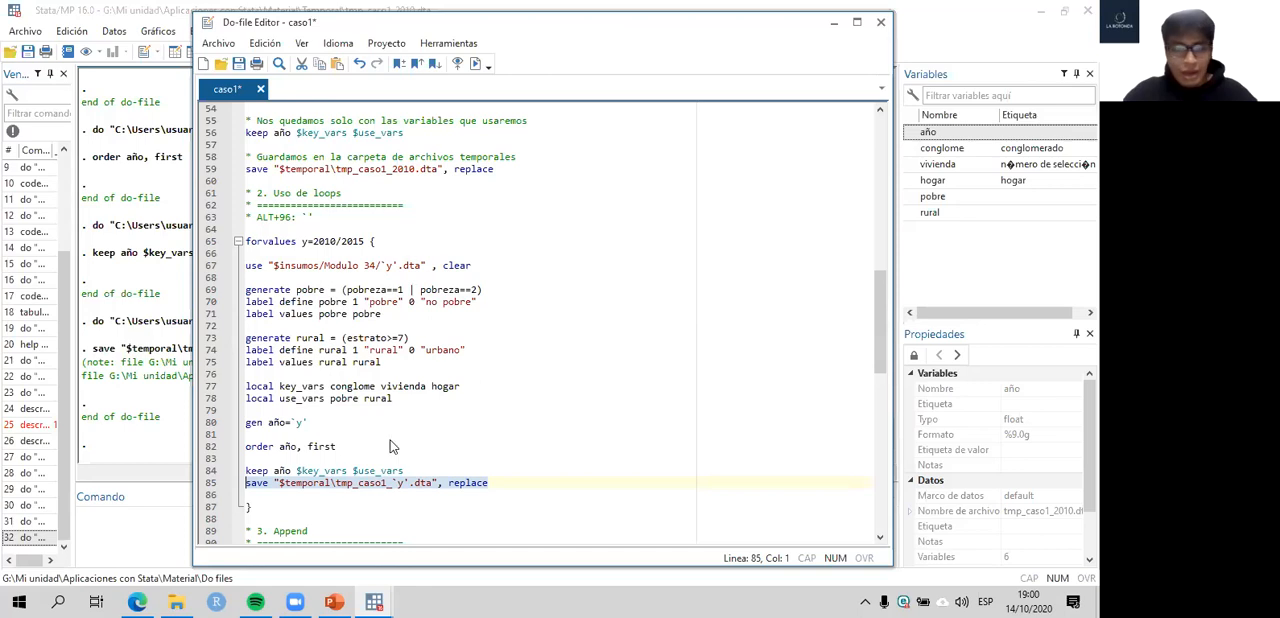
{"action": "key", "text": "Down"}
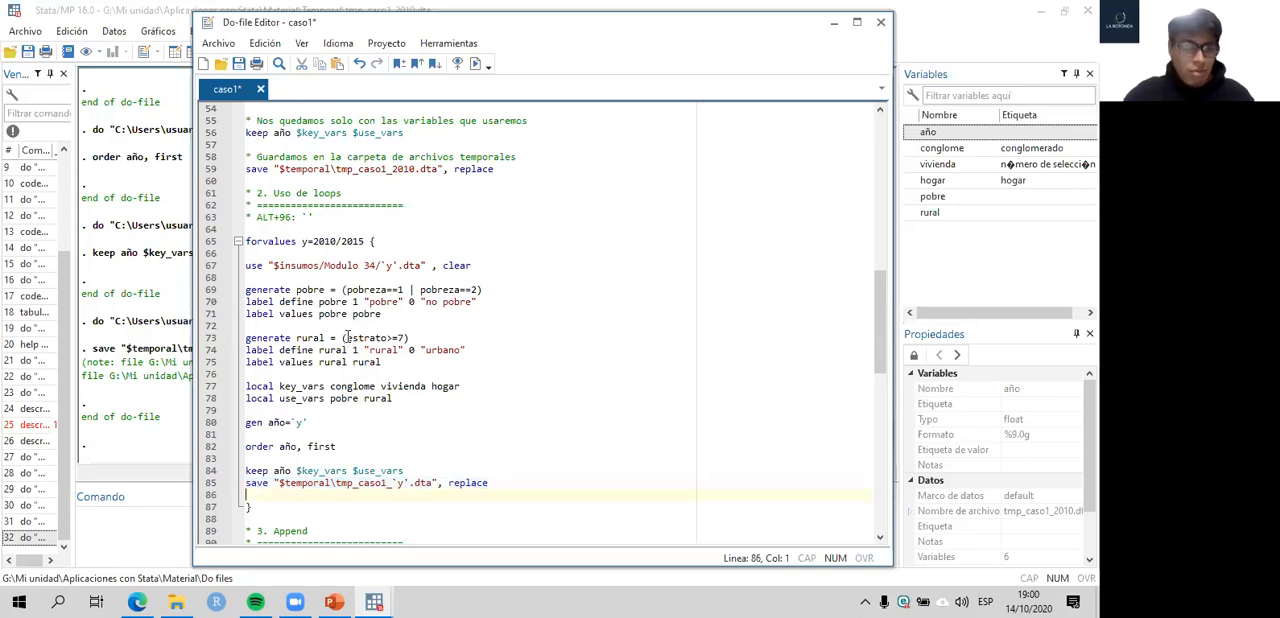
- Save the caso1 do-file and run the whole forvalues y=2010/2015 loop to produce the yearly tmp_caso1 files
{"action": "scroll", "coordinate": [348, 338], "scroll_direction": "down", "scroll_amount": 1}
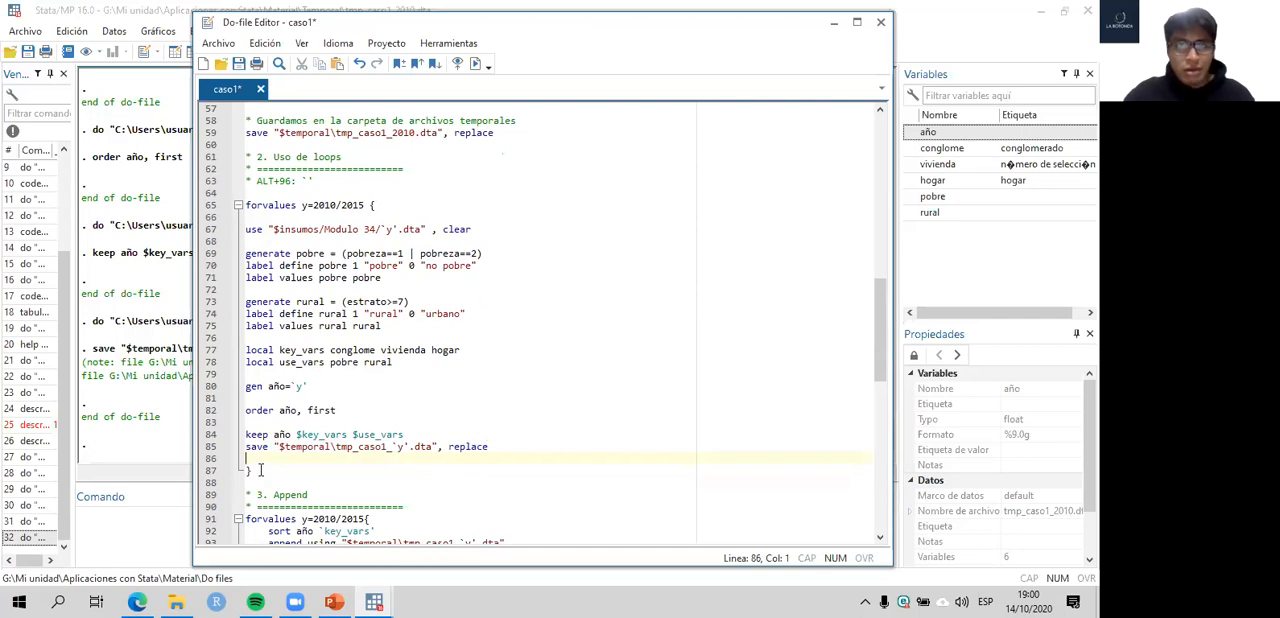
{"action": "left_click", "coordinate": [191, 204], "text": "shift"}
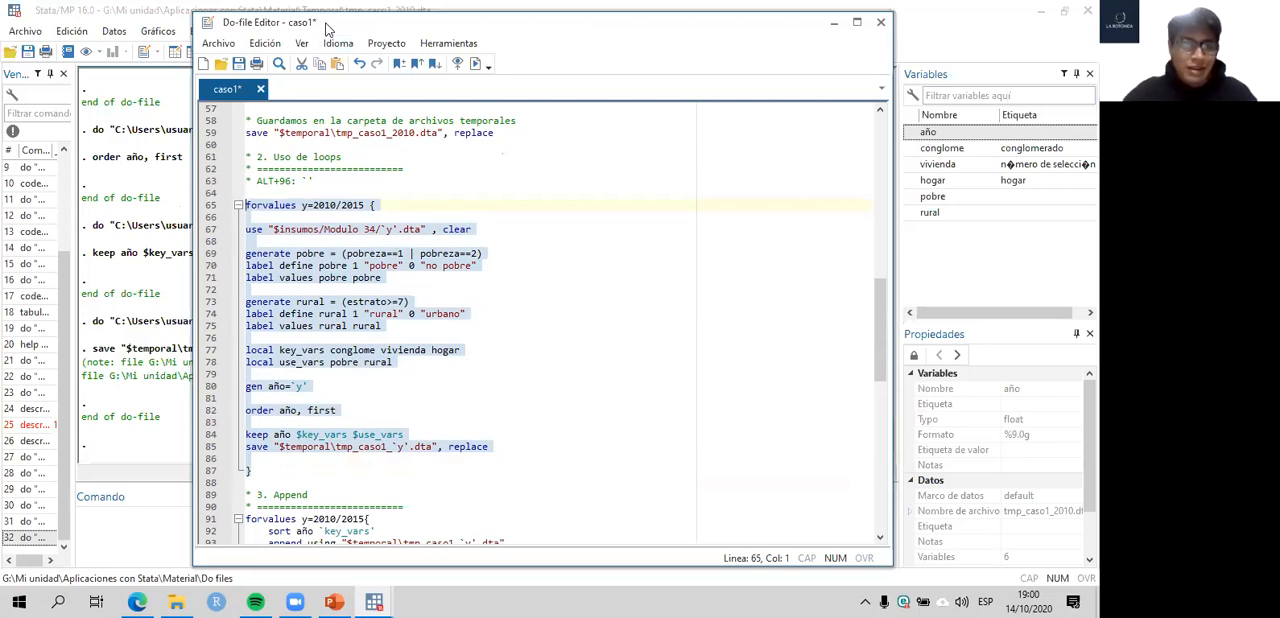
{"action": "left_click_drag", "start_coordinate": [327, 29], "coordinate": [527, 43]}
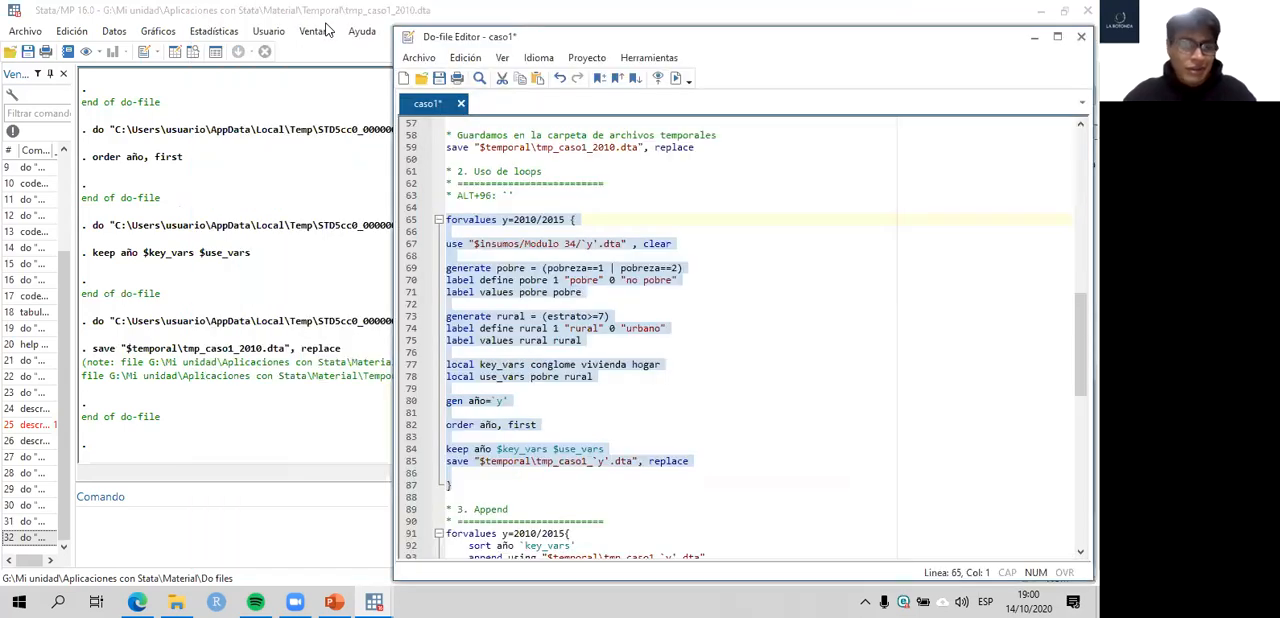
{"action": "key", "text": "ctrl+s"}
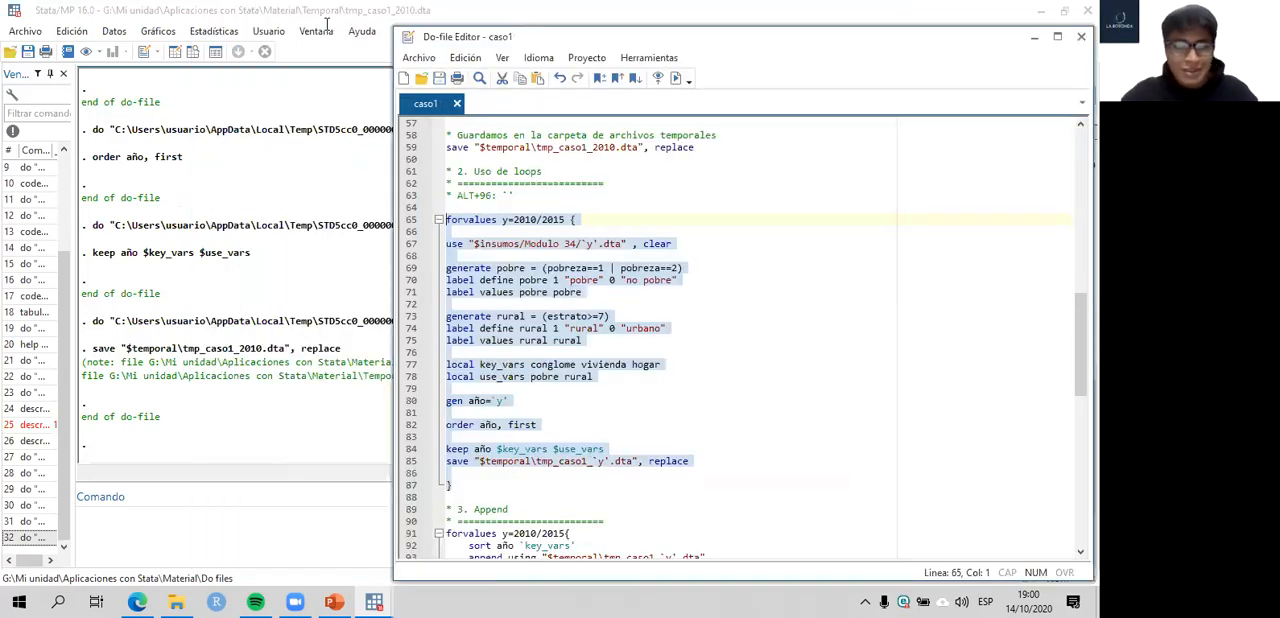
{"action": "key", "text": "ctrl+d"}
{"action": "left_click", "coordinate": [340, 301]}
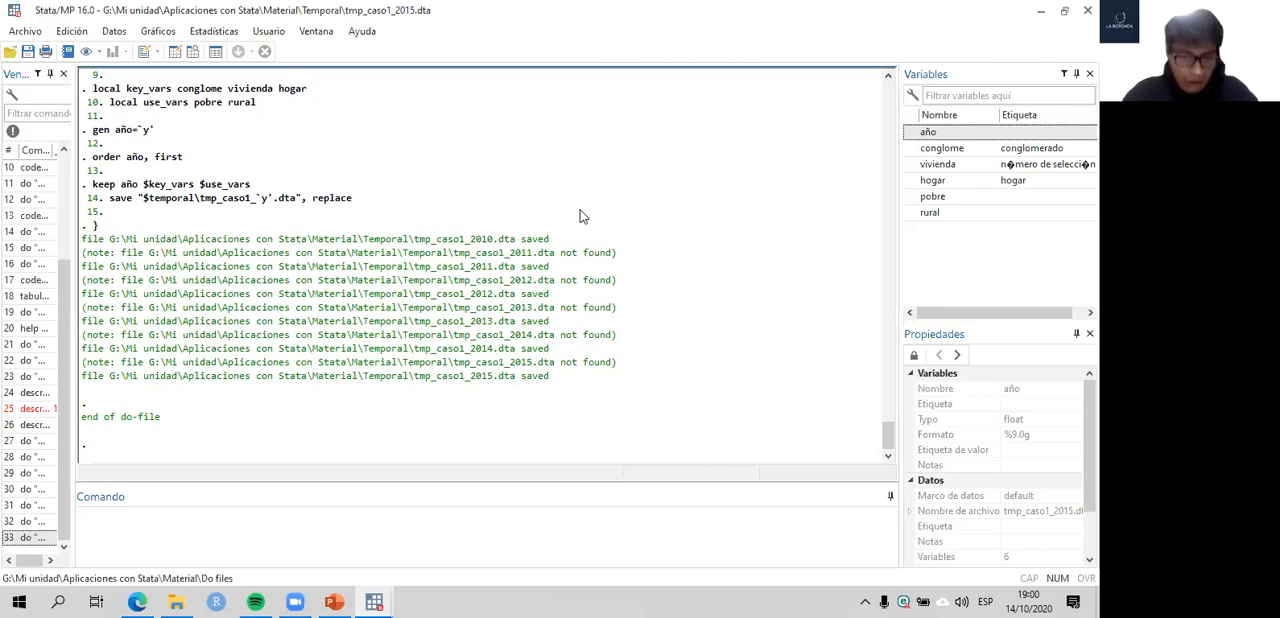
- Rerun section 1 of the do-file from the 2010 use command through codebook estrato
{"action": "left_click", "coordinate": [379, 600]}
{"action": "left_click", "coordinate": [452, 524]}
{"action": "scroll", "coordinate": [638, 336], "scroll_direction": "up", "scroll_amount": 7}
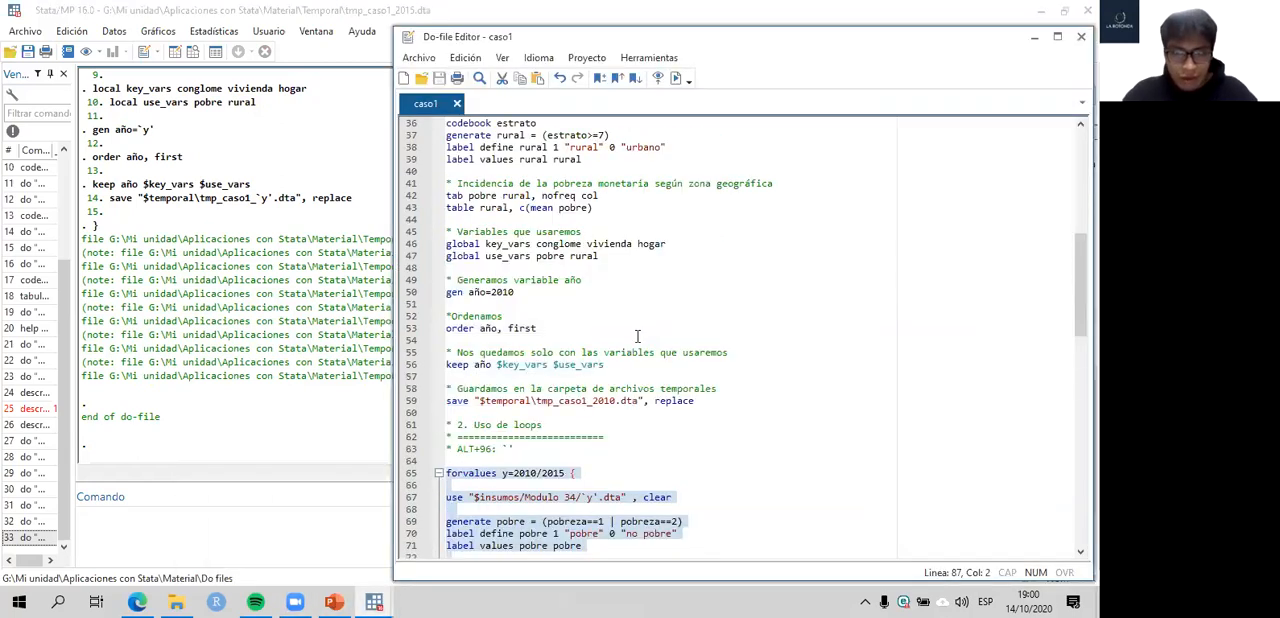
{"action": "scroll", "coordinate": [637, 336], "scroll_direction": "up", "scroll_amount": 8}
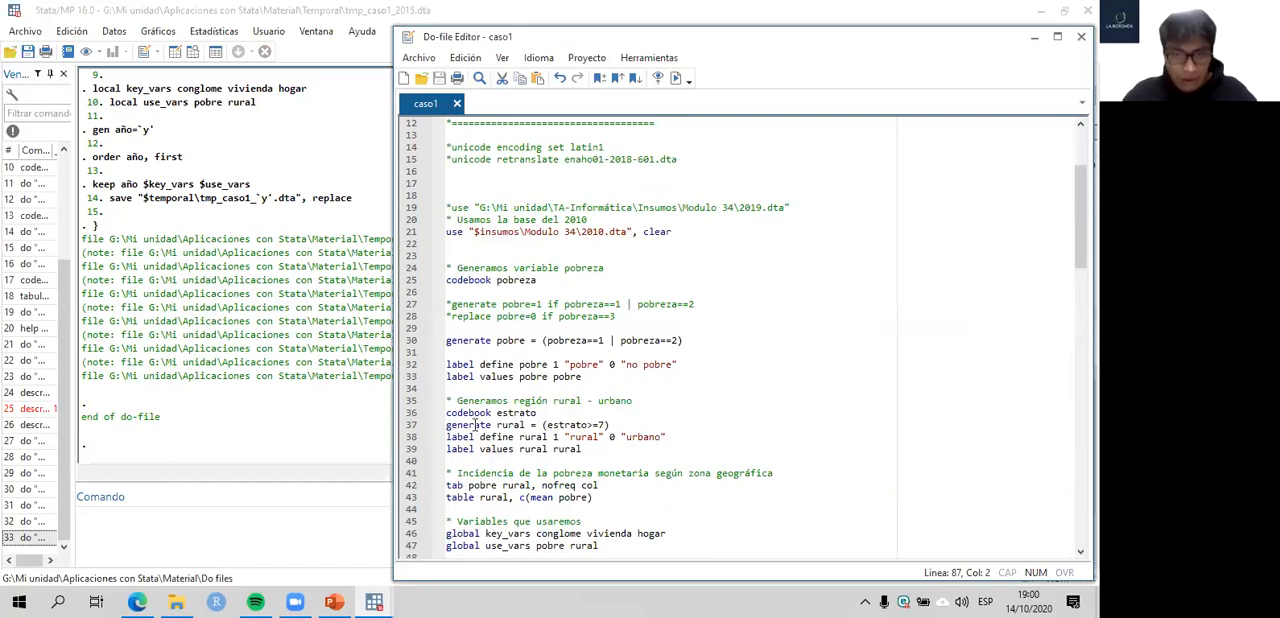
{"action": "left_click_drag", "start_coordinate": [405, 428], "coordinate": [398, 352]}
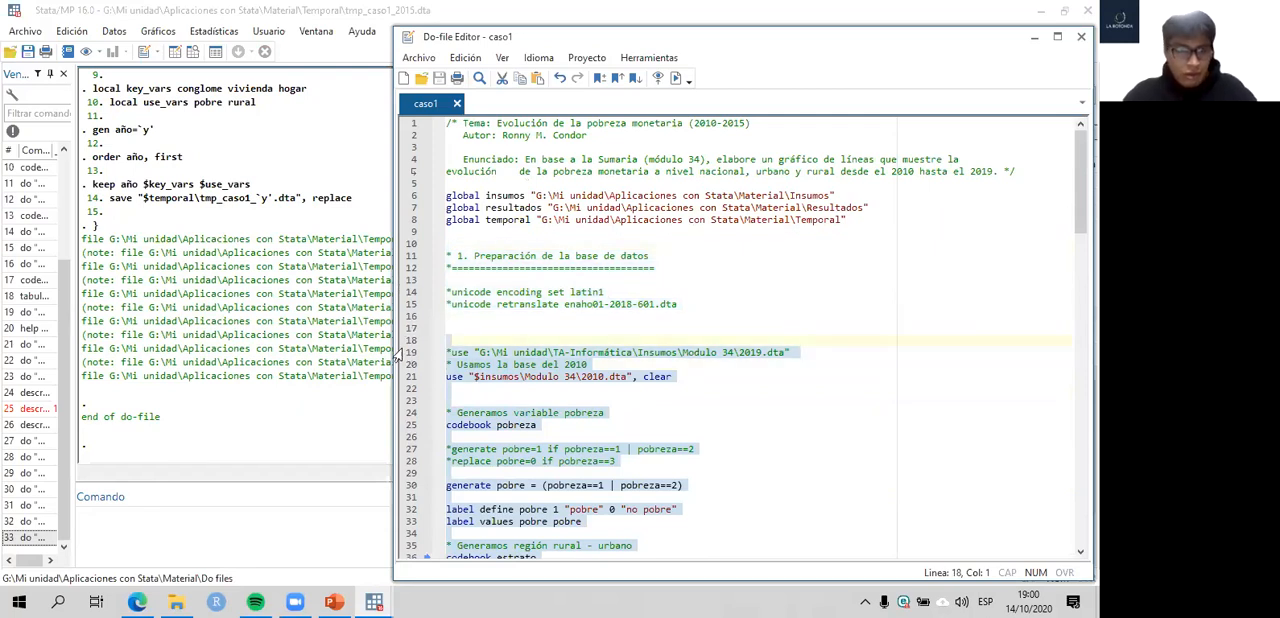
{"action": "key", "text": "ctrl+d"}
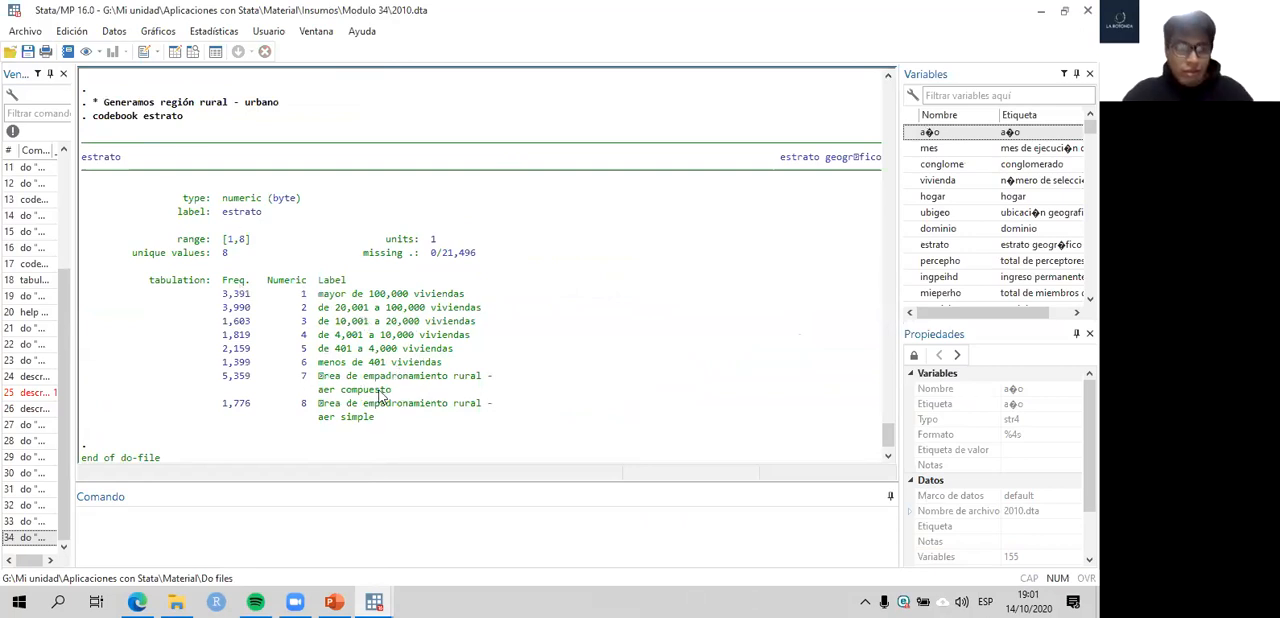
- Compare estrato categories 1–6 and 7–8 in the codebook output with the estrato>=7 condition in the generate rural line
{"action": "left_click_drag", "start_coordinate": [301, 376], "coordinate": [382, 428]}
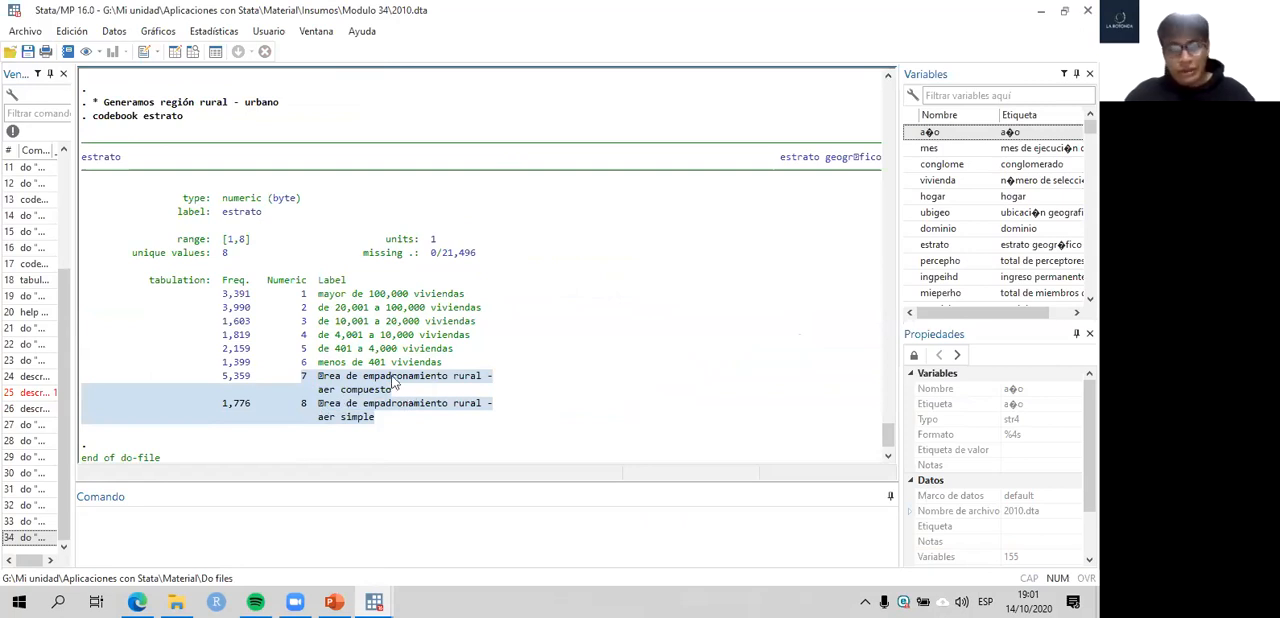
{"action": "left_click_drag", "start_coordinate": [303, 294], "coordinate": [463, 362]}
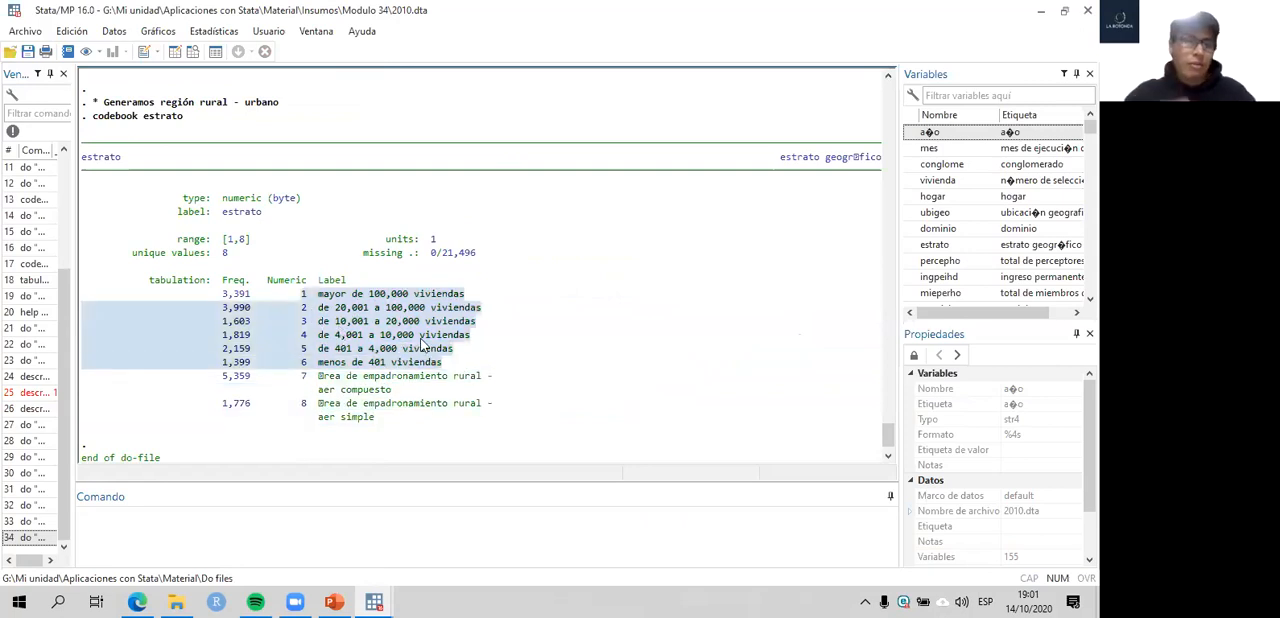
{"action": "left_click_drag", "start_coordinate": [305, 296], "coordinate": [415, 423]}
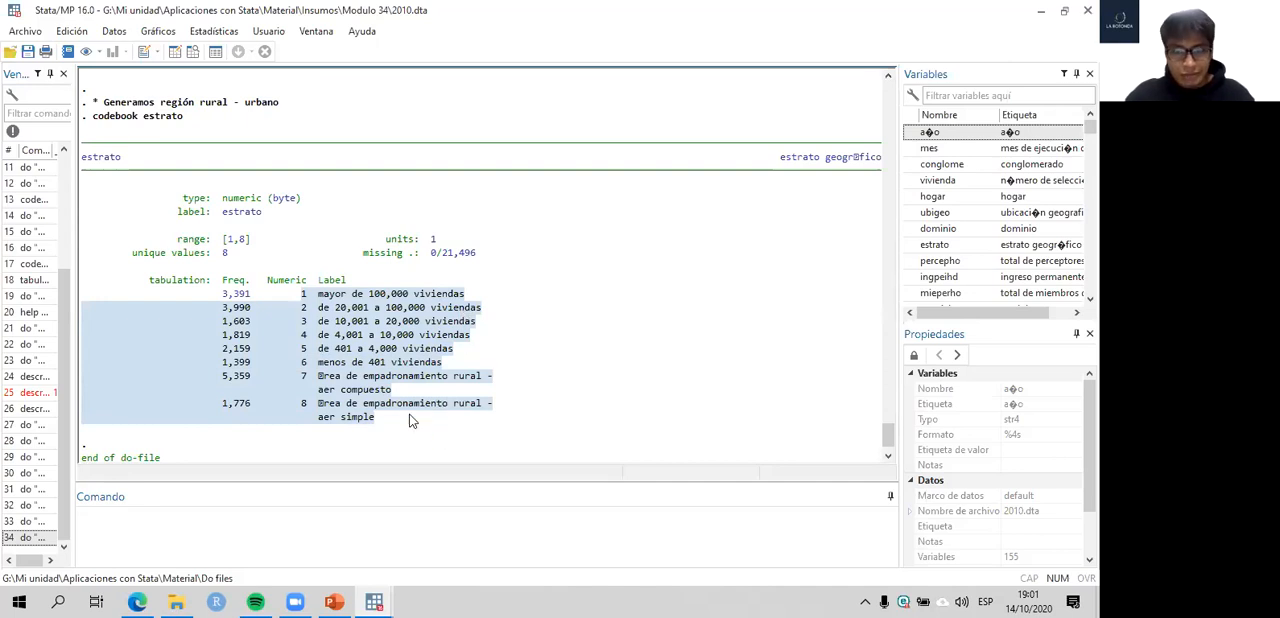
{"action": "left_click", "coordinate": [382, 600]}
{"action": "left_click", "coordinate": [440, 540]}
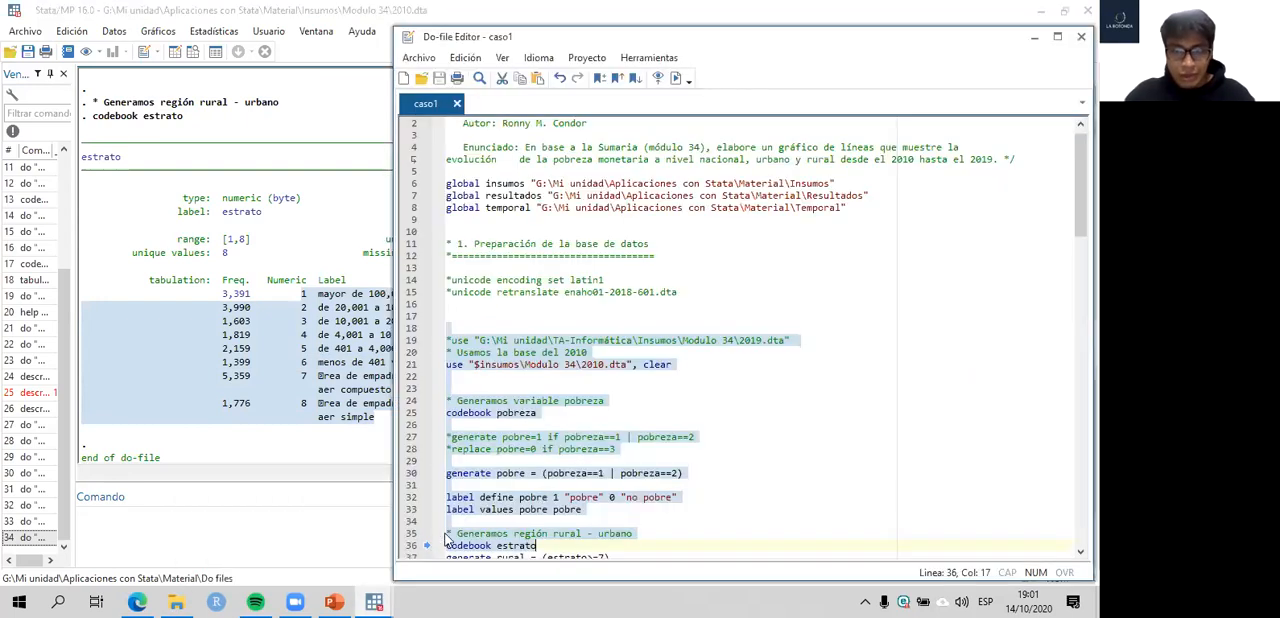
{"action": "scroll", "coordinate": [617, 338], "scroll_direction": "down", "scroll_amount": 4}
{"action": "scroll", "coordinate": [437, 340], "scroll_direction": "down", "scroll_amount": 2}
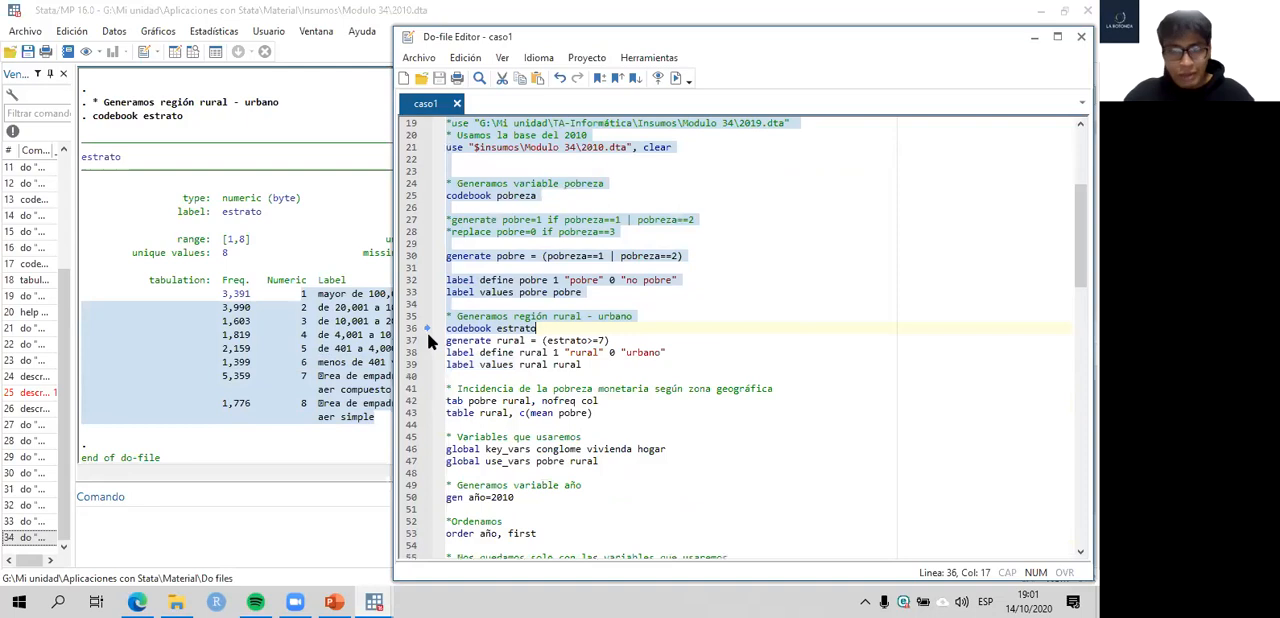
{"action": "left_click", "coordinate": [427, 338]}
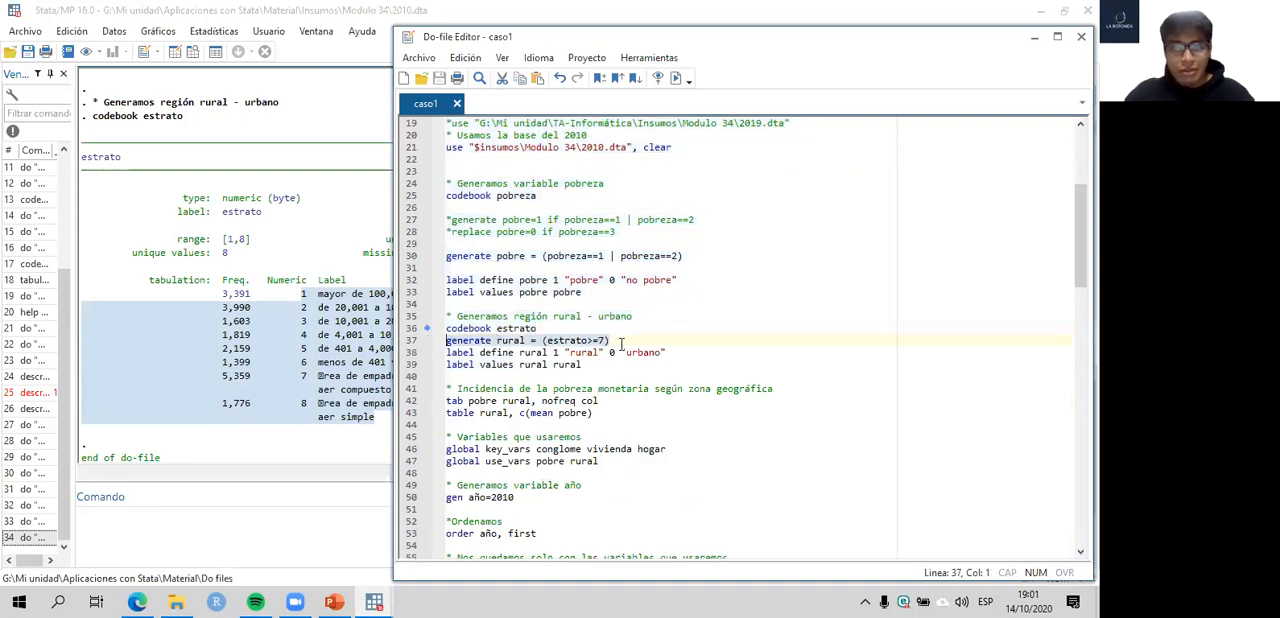
- Review the commented-out generate and replace lines for pobre beneath codebook pobreza in section 1
{"action": "scroll", "coordinate": [585, 316], "scroll_direction": "up", "scroll_amount": 6}
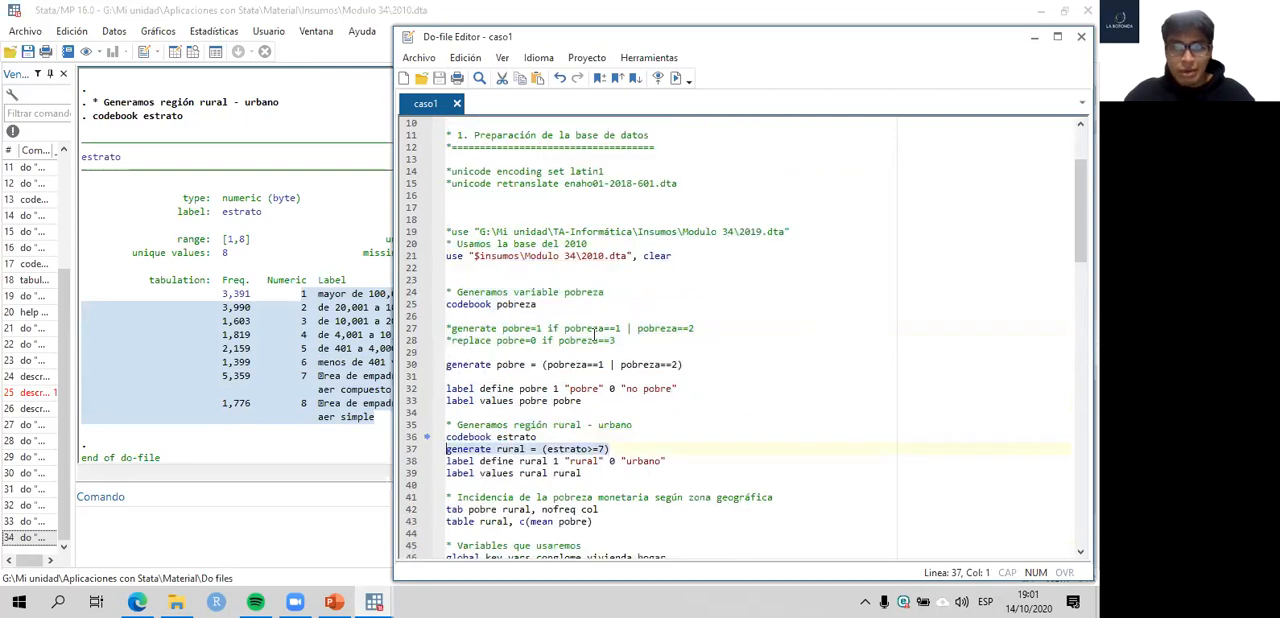
{"action": "scroll", "coordinate": [573, 310], "scroll_direction": "down", "scroll_amount": 4}
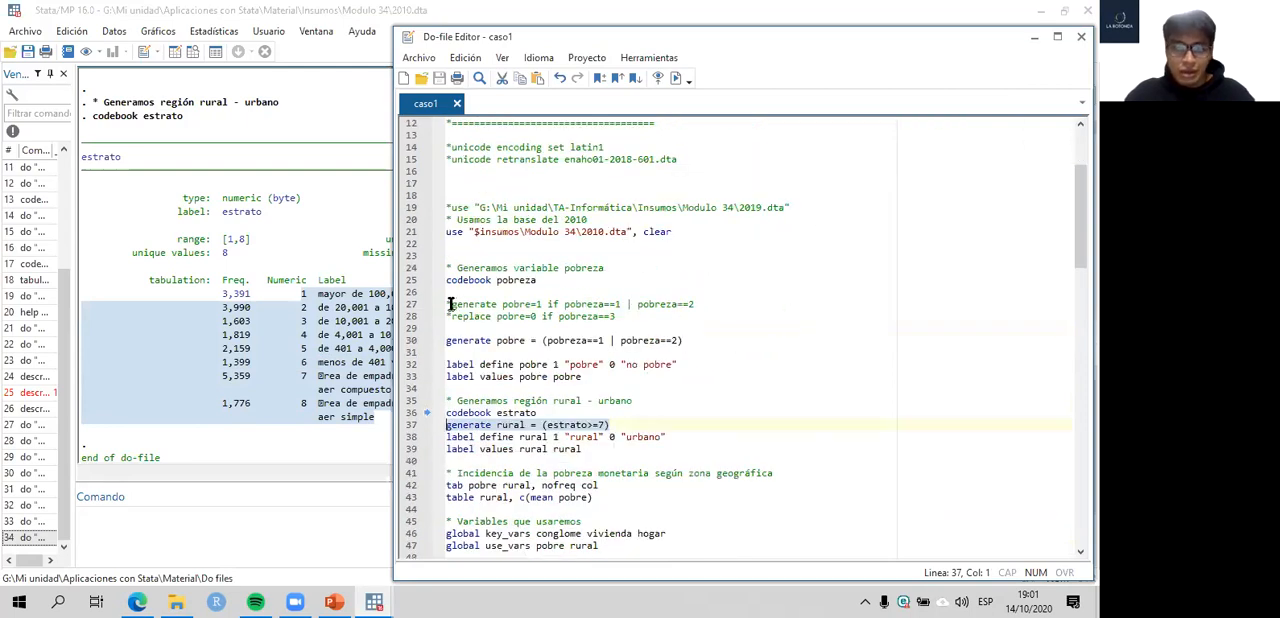
{"action": "left_click", "coordinate": [451, 304]}
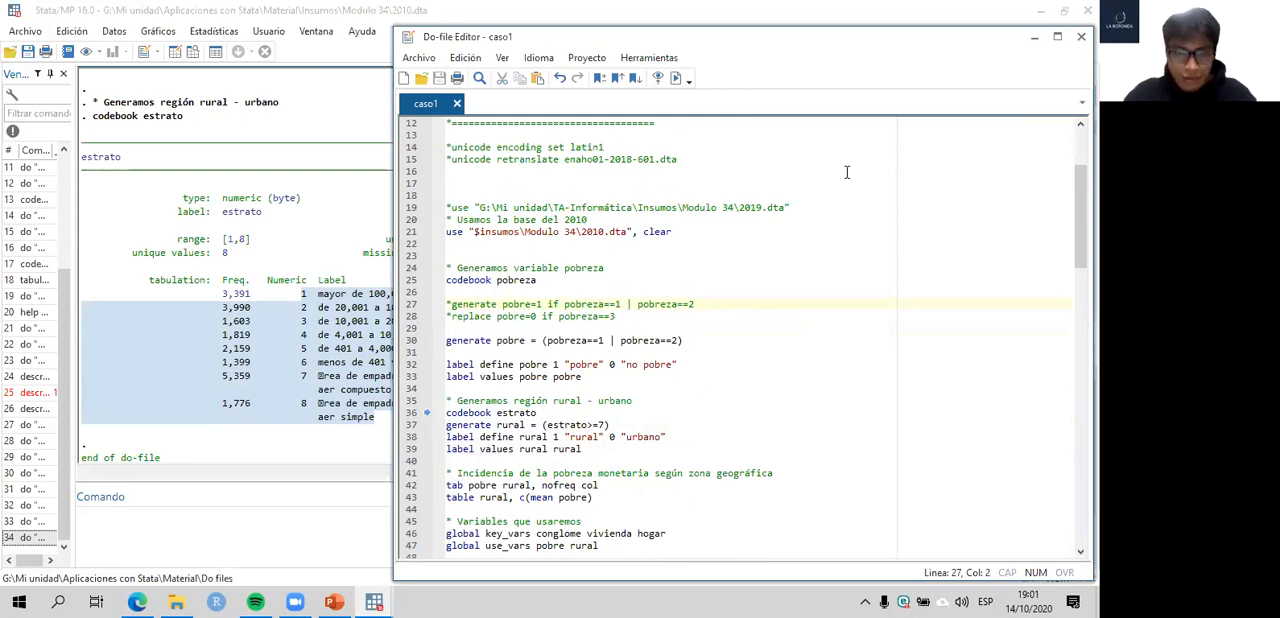
- Rerun section 1 from the 2010 use command through the line generate pobre = (pobreza==1 | pobreza==2)
{"action": "scroll", "coordinate": [800, 210], "scroll_direction": "down", "scroll_amount": 20}
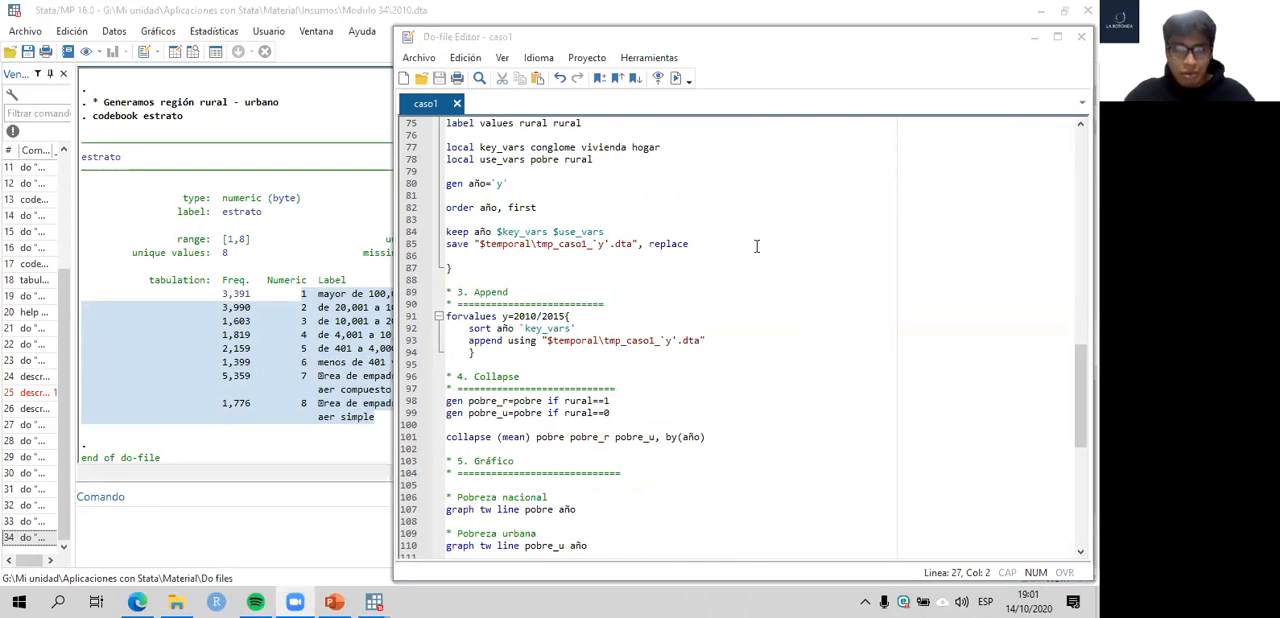
{"action": "scroll", "coordinate": [615, 310], "scroll_direction": "up", "scroll_amount": 1}
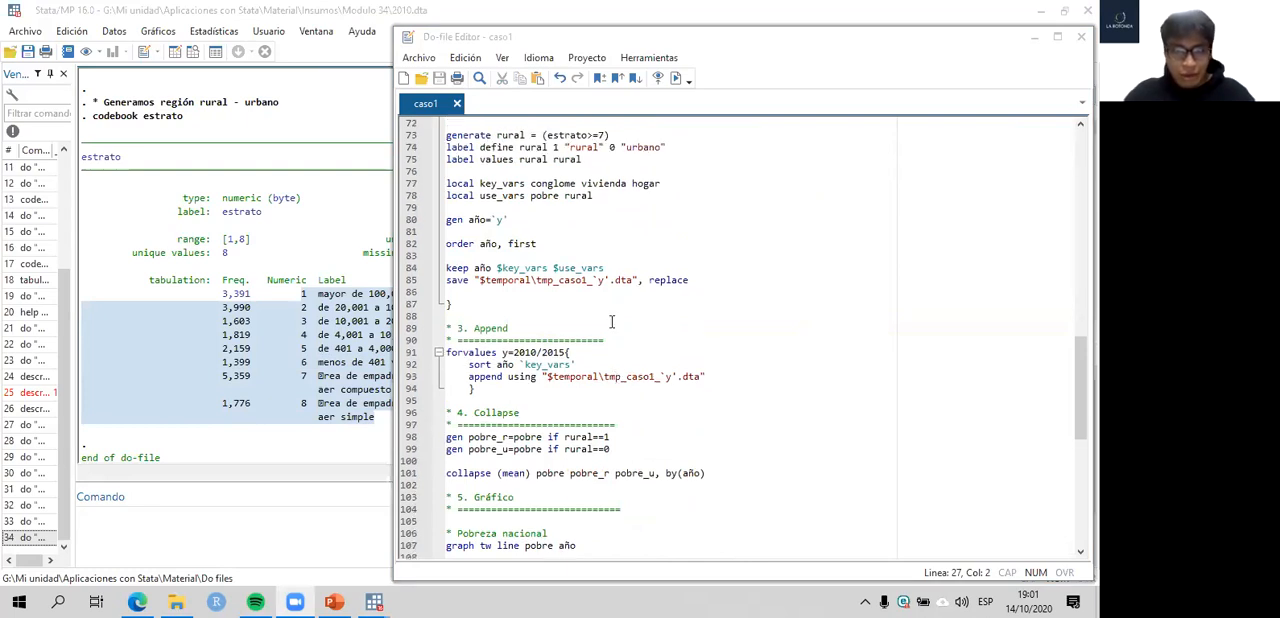
{"action": "scroll", "coordinate": [608, 310], "scroll_direction": "up", "scroll_amount": 13}
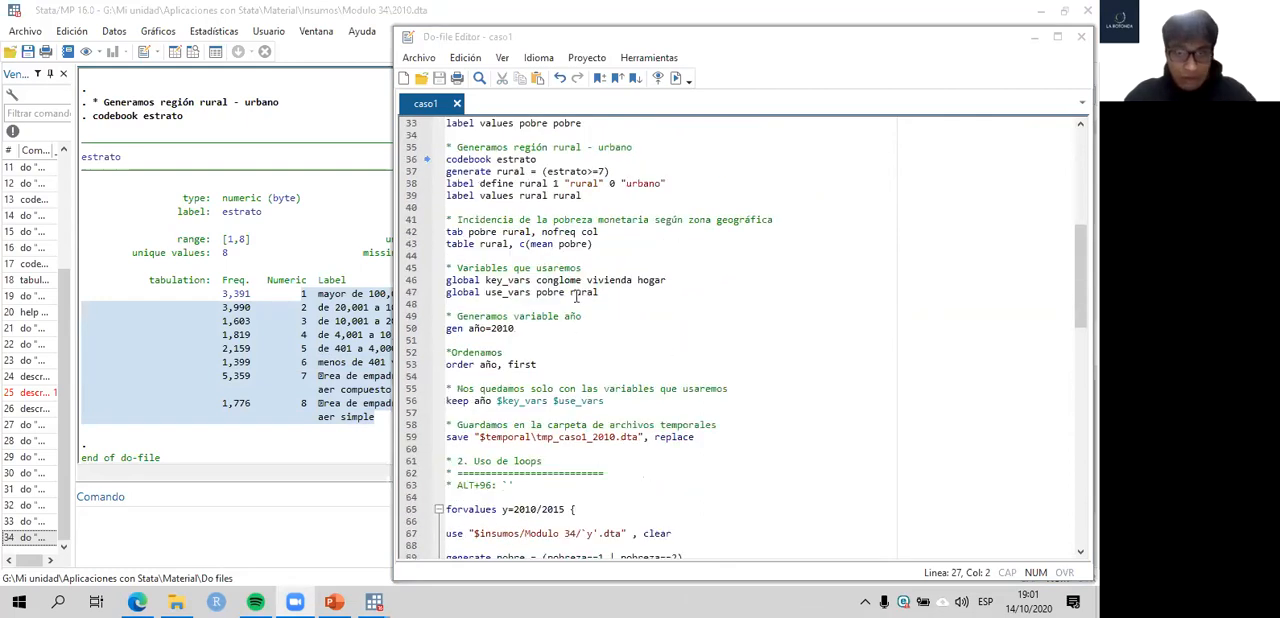
{"action": "scroll", "coordinate": [500, 285], "scroll_direction": "up", "scroll_amount": 4}
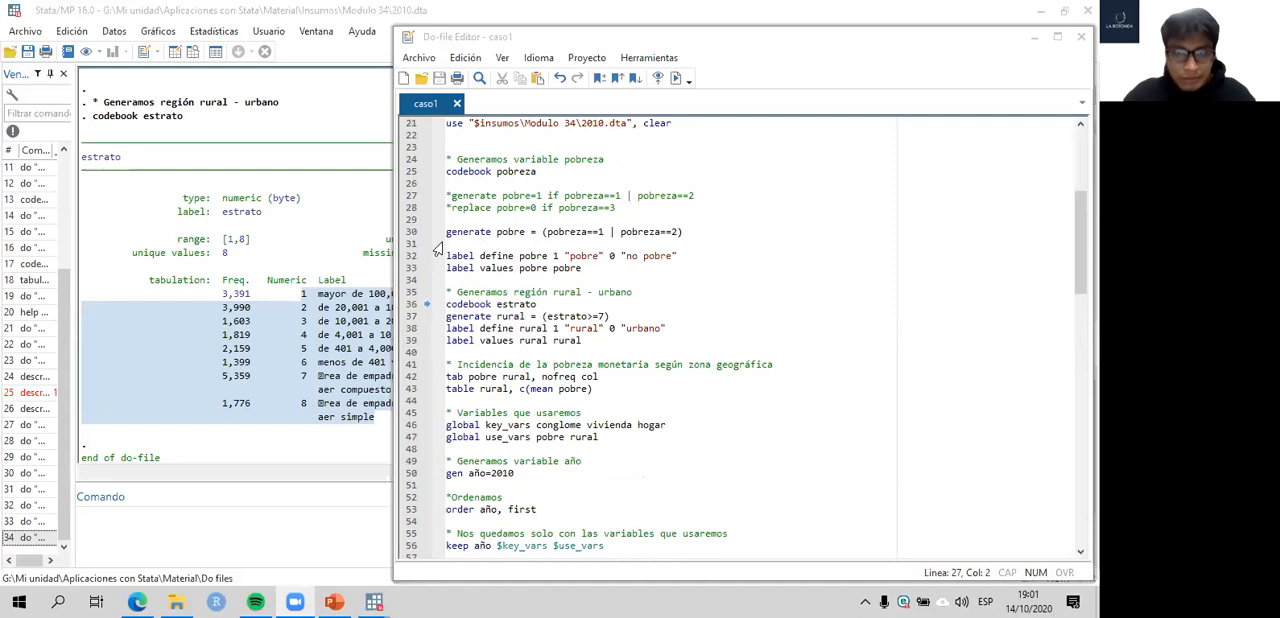
{"action": "scroll", "coordinate": [436, 258], "scroll_direction": "up", "scroll_amount": 2}
{"action": "left_click_drag", "start_coordinate": [406, 305], "coordinate": [405, 192]}
{"action": "key", "text": "ctrl+d"}
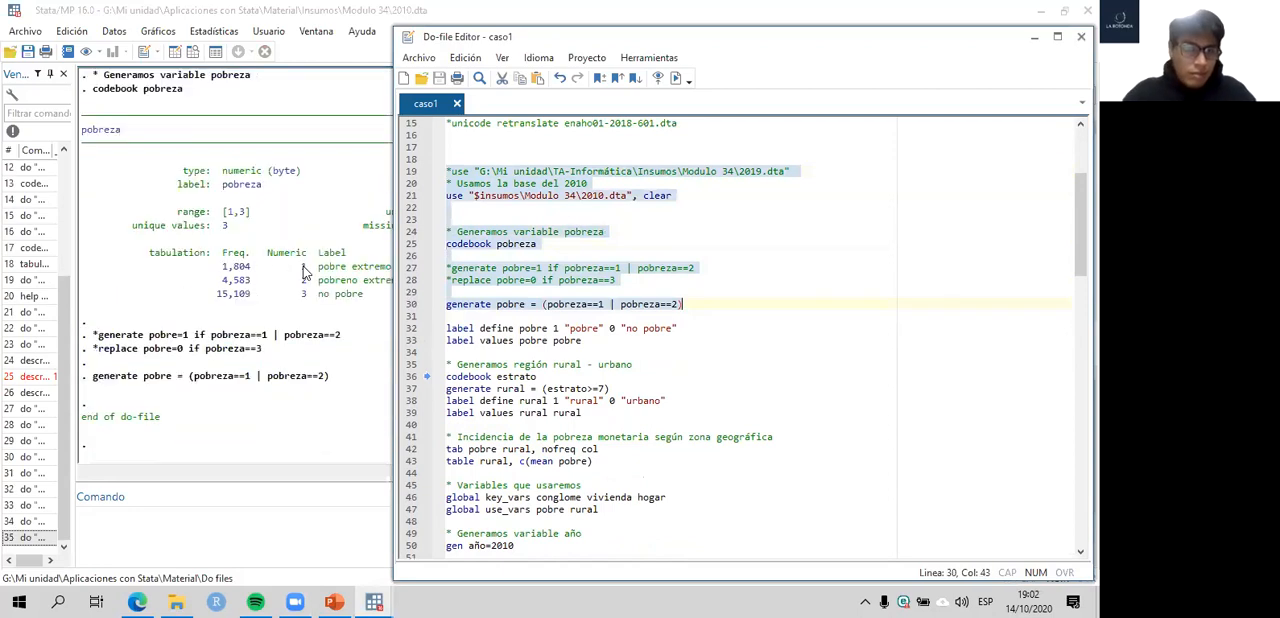
- Examine the pobreza codebook tabulation, contrasting the two poor categories with the no pobre category
{"action": "left_click", "coordinate": [348, 287]}
{"action": "scroll", "coordinate": [422, 278], "scroll_direction": "up", "scroll_amount": 4}
{"action": "scroll", "coordinate": [422, 277], "scroll_direction": "down", "scroll_amount": 2}
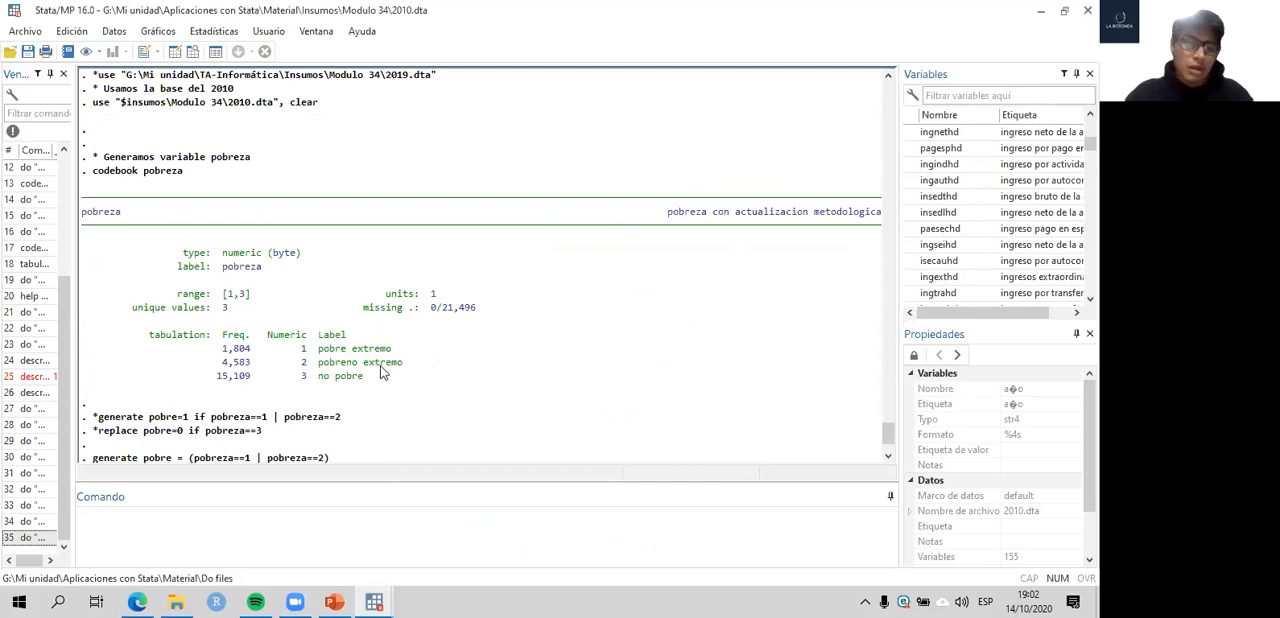
{"action": "left_click_drag", "start_coordinate": [408, 370], "coordinate": [137, 352]}
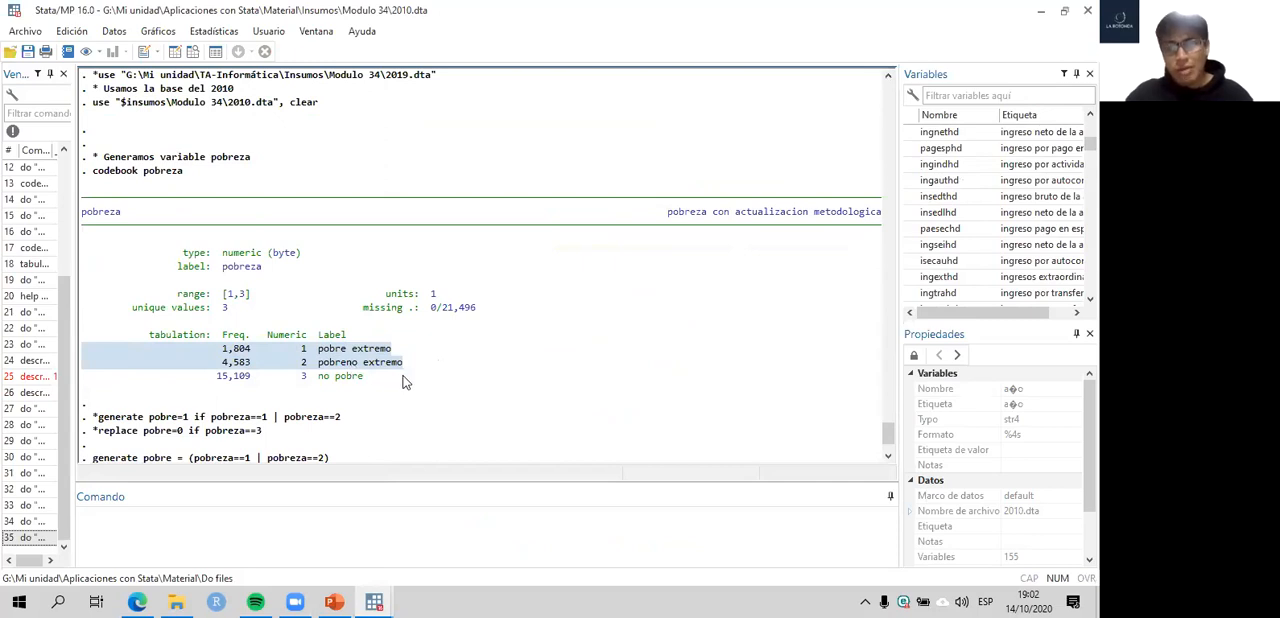
{"action": "left_click_drag", "start_coordinate": [369, 377], "coordinate": [86, 381]}
{"action": "left_click", "coordinate": [149, 379]}
{"action": "left_click", "coordinate": [177, 405]}
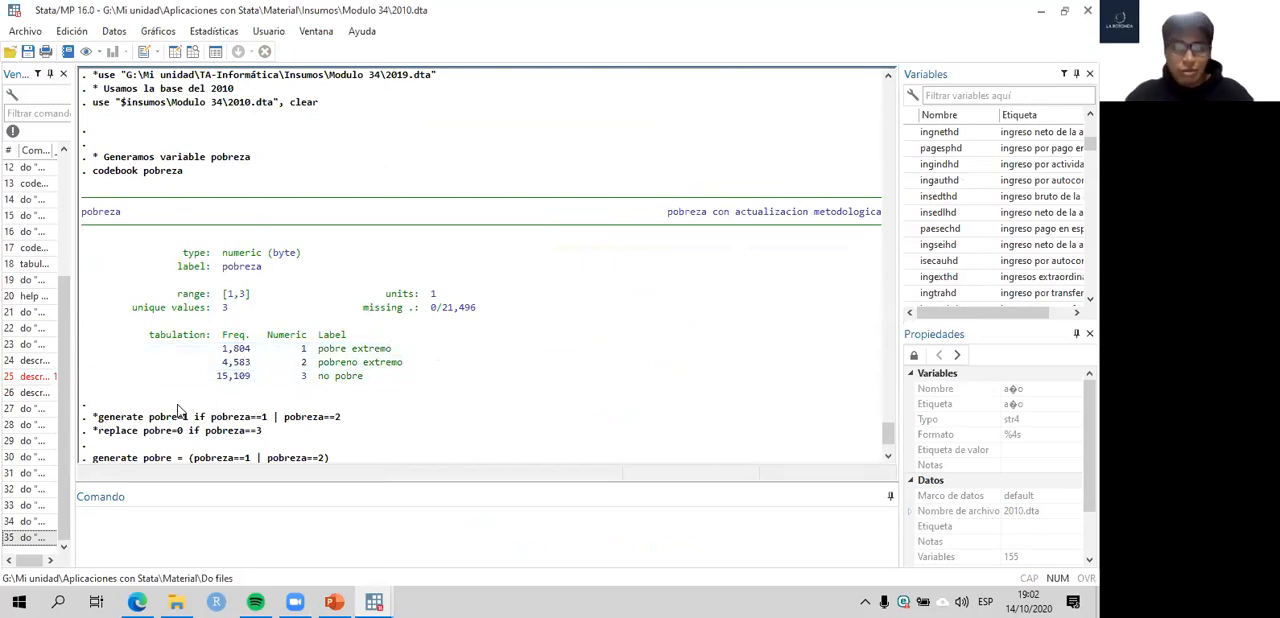
- Try rerunning the generate pobre line, and run the lines labelling pobre's values 1 "pobre" and 0 "no pobre"
{"action": "left_click", "coordinate": [370, 594]}
{"action": "left_click", "coordinate": [424, 514]}
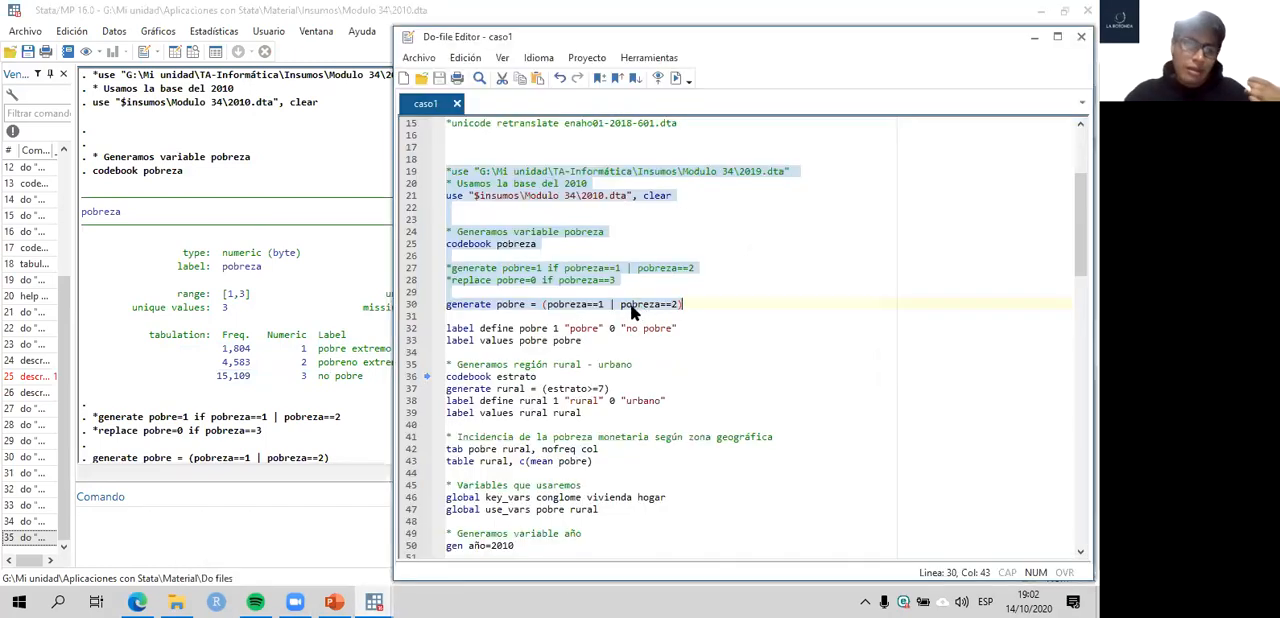
{"action": "left_click", "coordinate": [414, 308]}
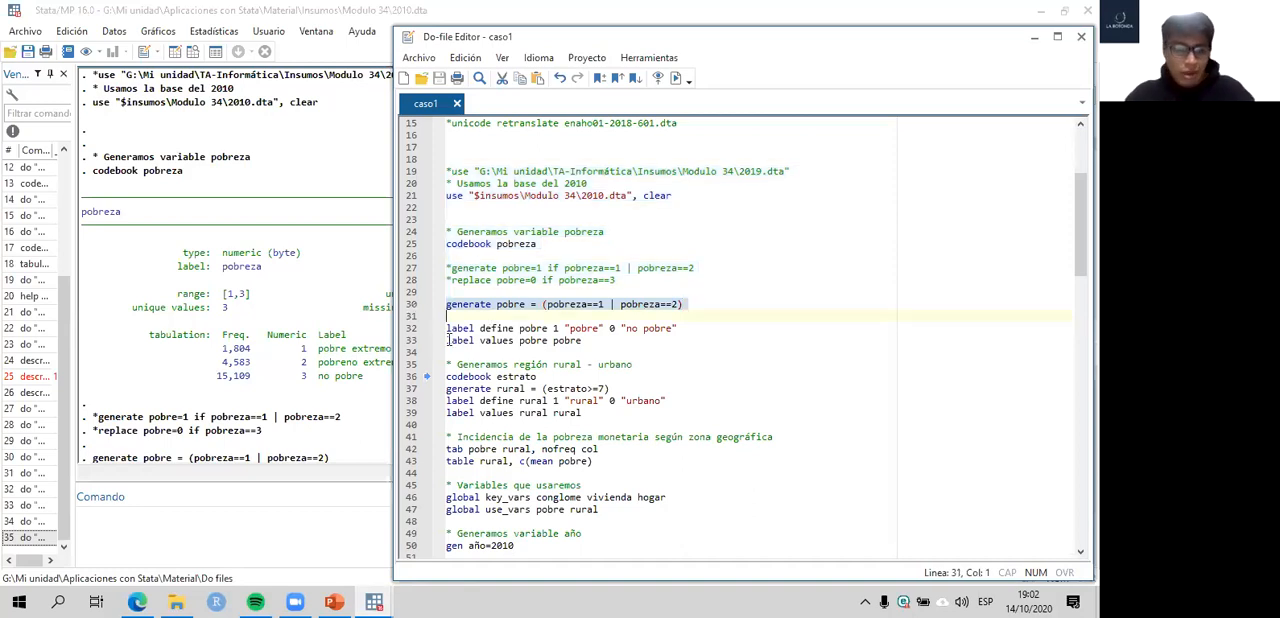
{"action": "key", "text": "ctrl+d"}
{"action": "left_click_drag", "start_coordinate": [410, 329], "coordinate": [408, 345]}
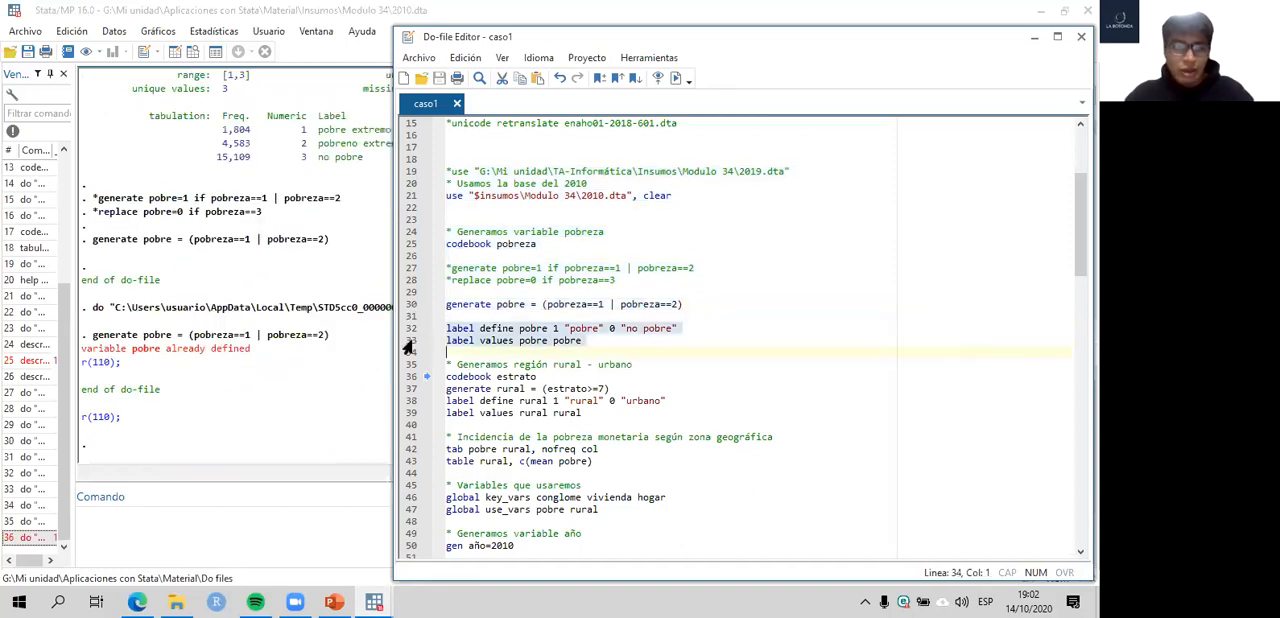
{"action": "key", "text": "ctrl+d"}
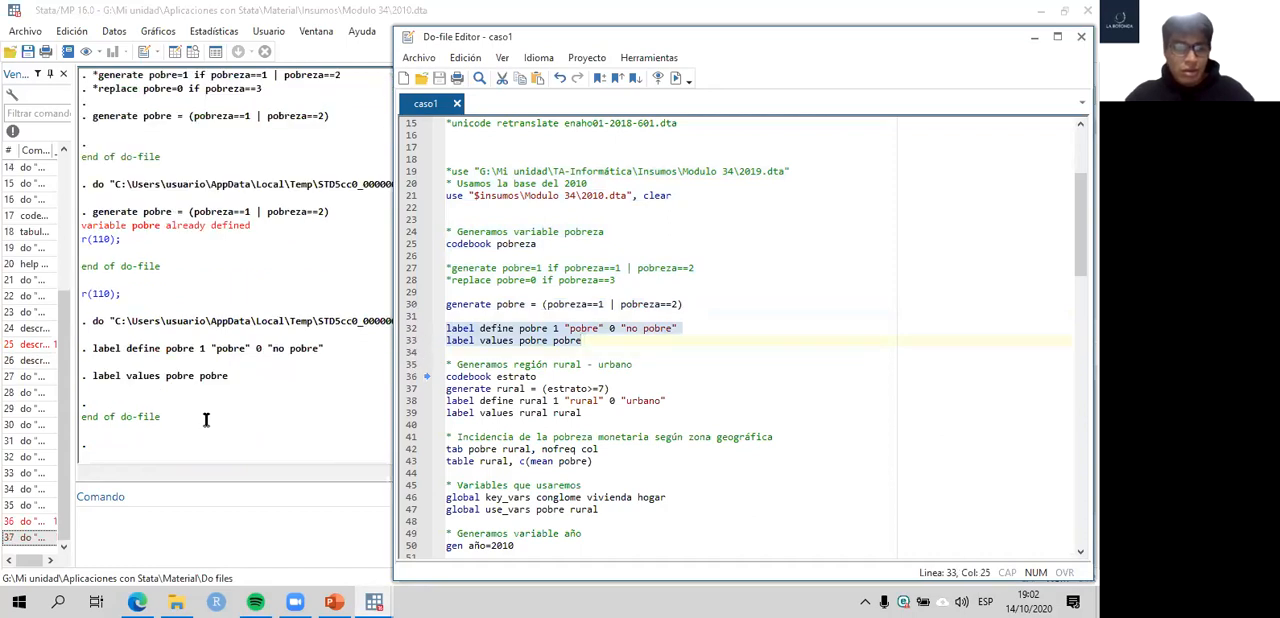
- Run codebook on pobre to check its value labels and tabulation
{"action": "left_click", "coordinate": [204, 540]}
{"action": "type", "text": "codebook pobre"}
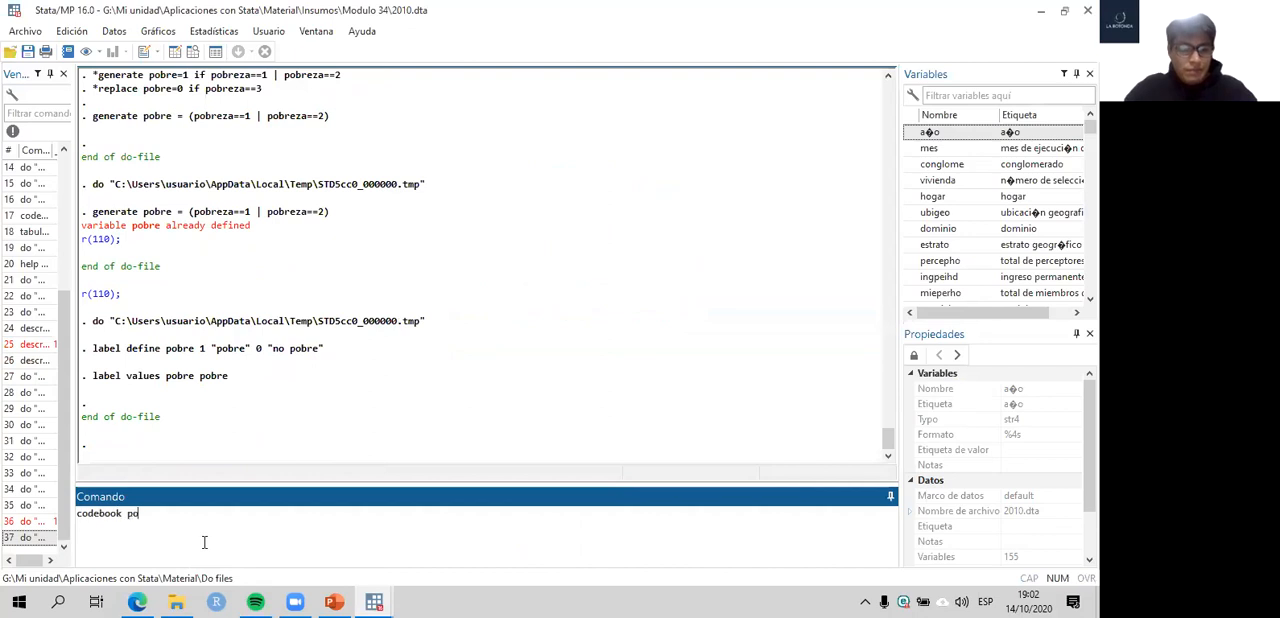
{"action": "key", "text": "Return"}
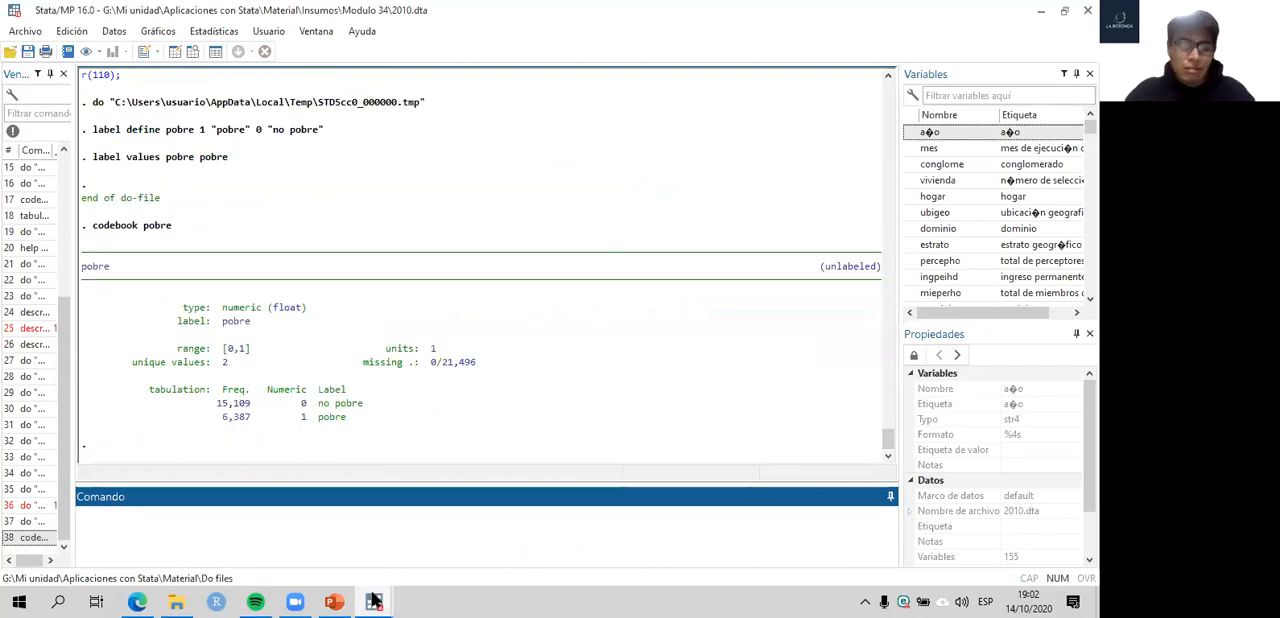
- Run the whole forvalues y=2010/2015 loop in section 2 of the caso1 do-file to save the yearly tmp_caso1 files
{"action": "mouse_move", "coordinate": [380, 600]}
{"action": "left_click", "coordinate": [410, 535]}
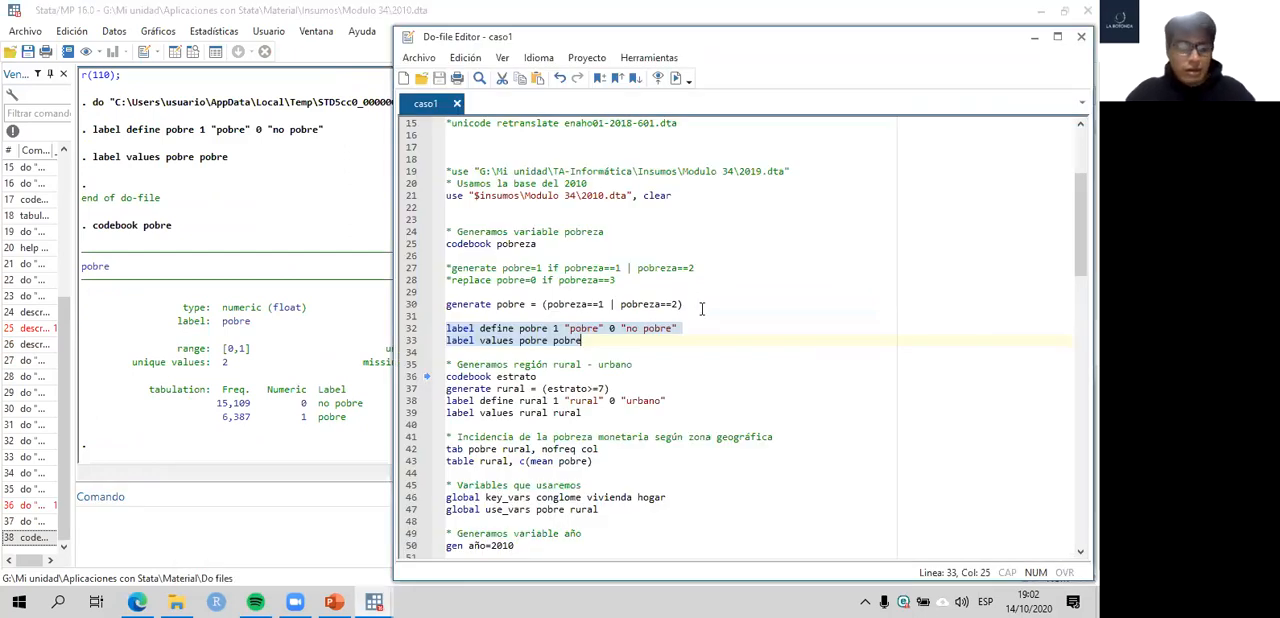
{"action": "scroll", "coordinate": [702, 309], "scroll_direction": "down", "scroll_amount": 10}
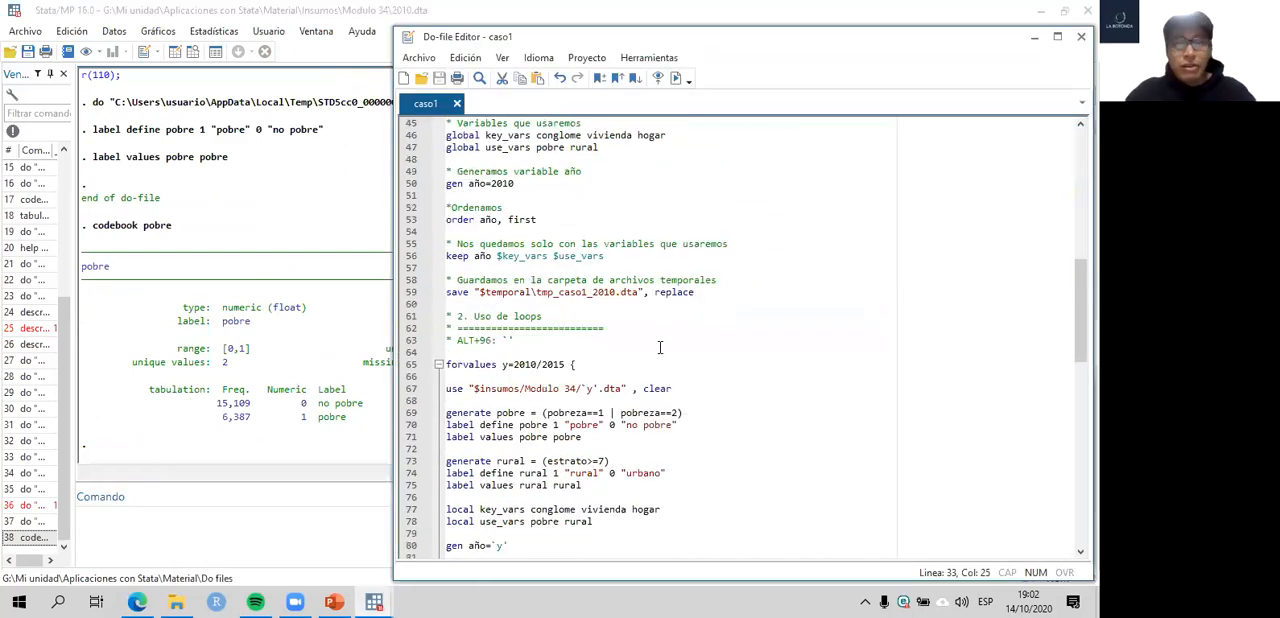
{"action": "scroll", "coordinate": [660, 347], "scroll_direction": "down", "scroll_amount": 3}
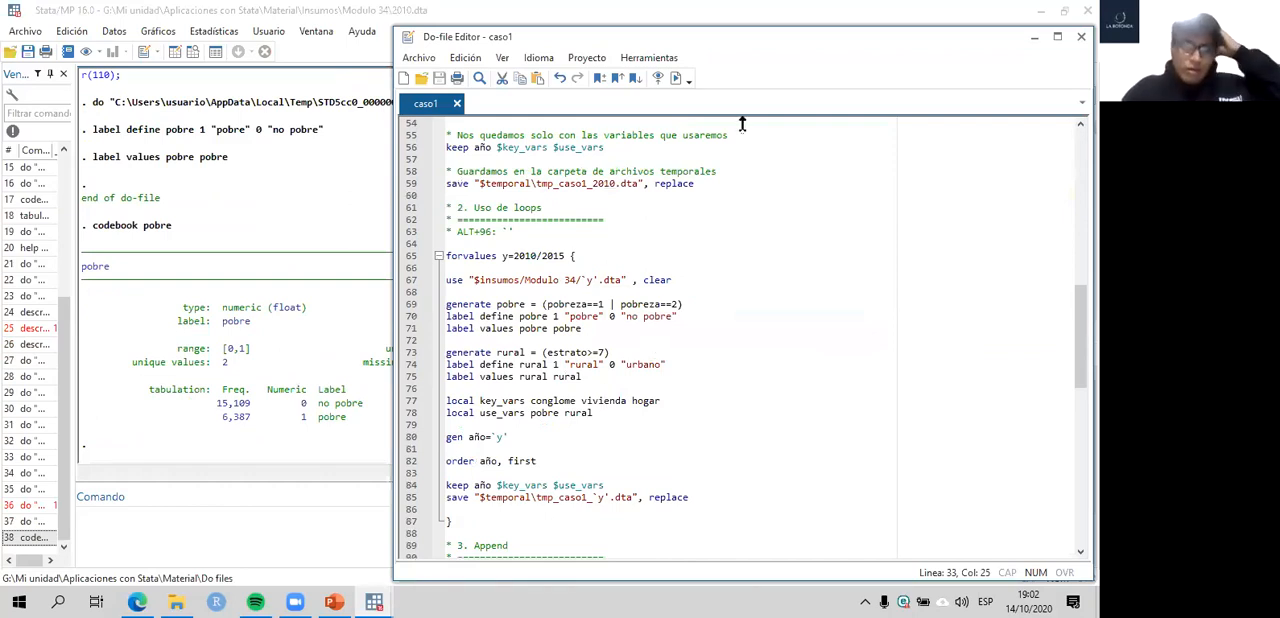
{"action": "left_click", "coordinate": [453, 521]}
{"action": "left_click_drag", "start_coordinate": [453, 521], "coordinate": [424, 243]}
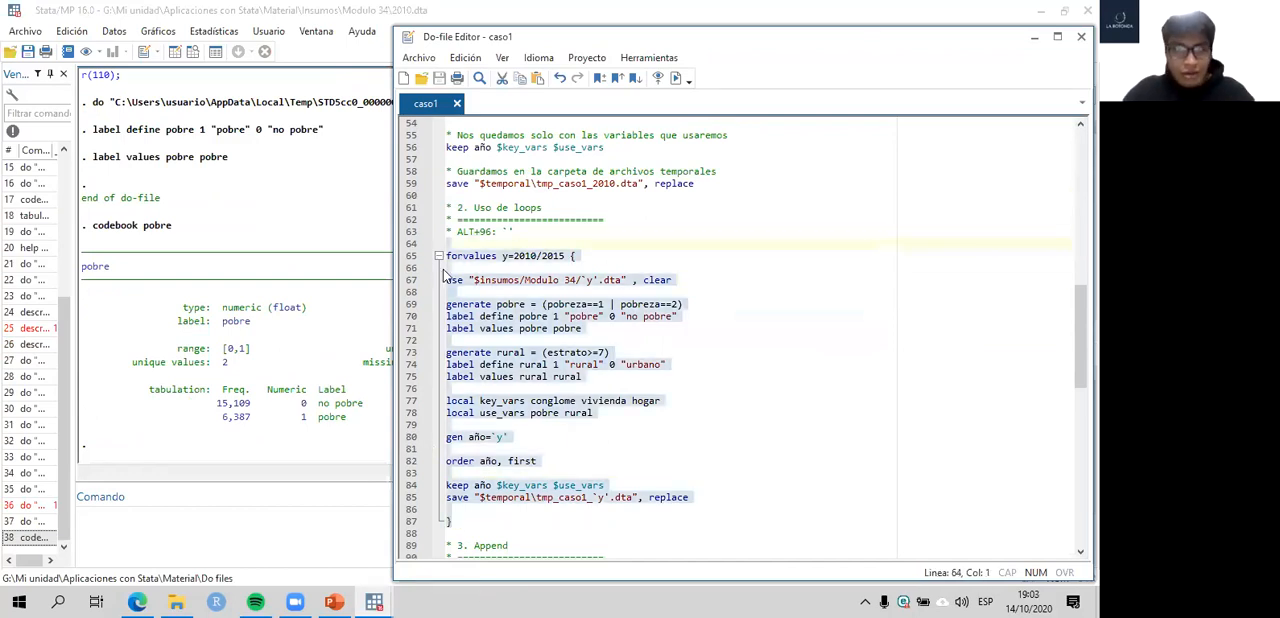
{"action": "scroll", "coordinate": [512, 304], "scroll_direction": "up", "scroll_amount": 1}
{"action": "scroll", "coordinate": [590, 316], "scroll_direction": "down", "scroll_amount": 2}
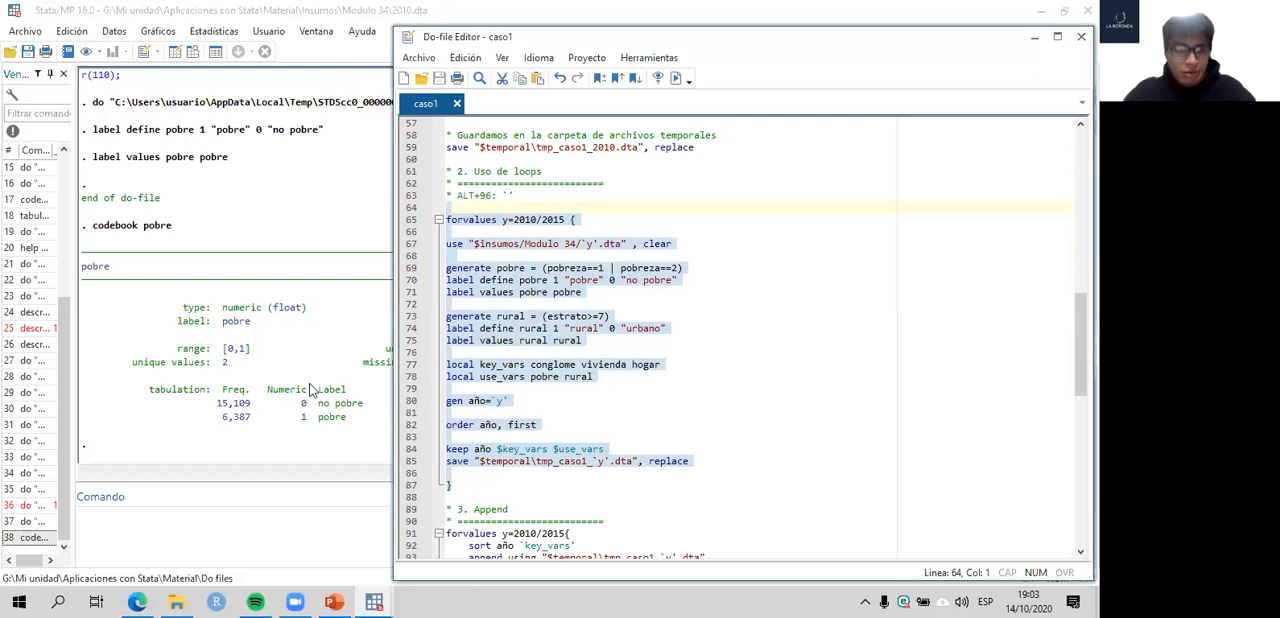
{"action": "key", "text": "ctrl+d"}
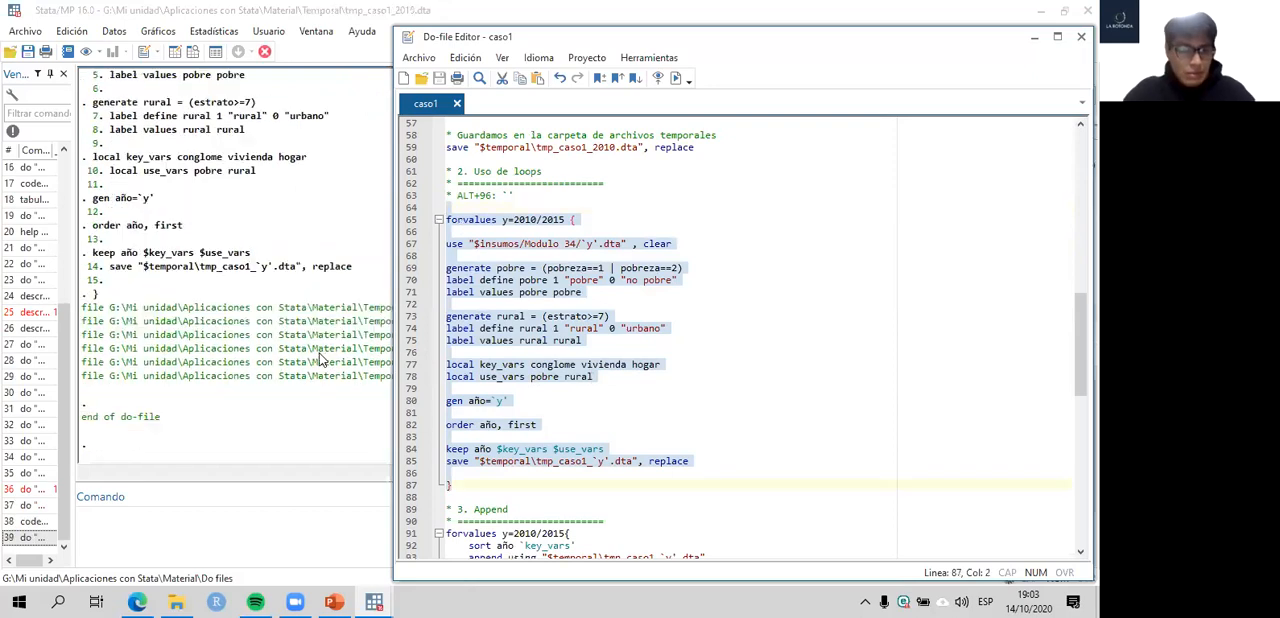
- Review the loop's file-saved output and locate tmp_caso1_2010 to tmp_caso1_2015 in the Temporal folder in File Explorer
{"action": "left_click", "coordinate": [296, 330]}
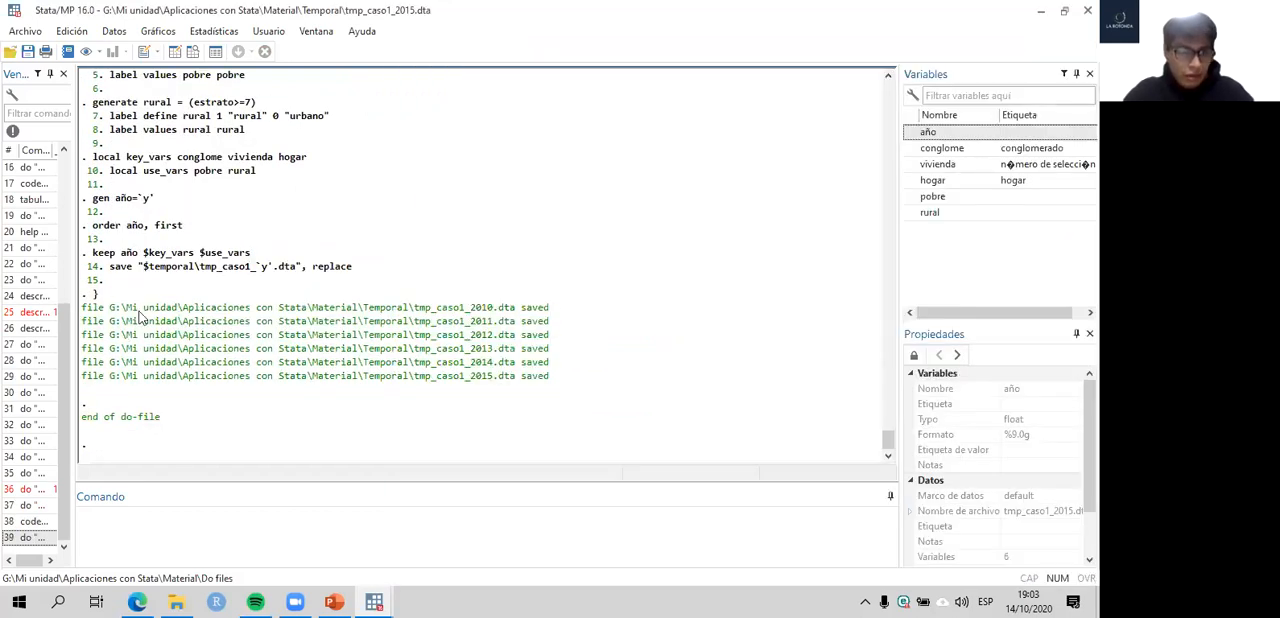
{"action": "left_click_drag", "start_coordinate": [84, 309], "coordinate": [160, 418]}
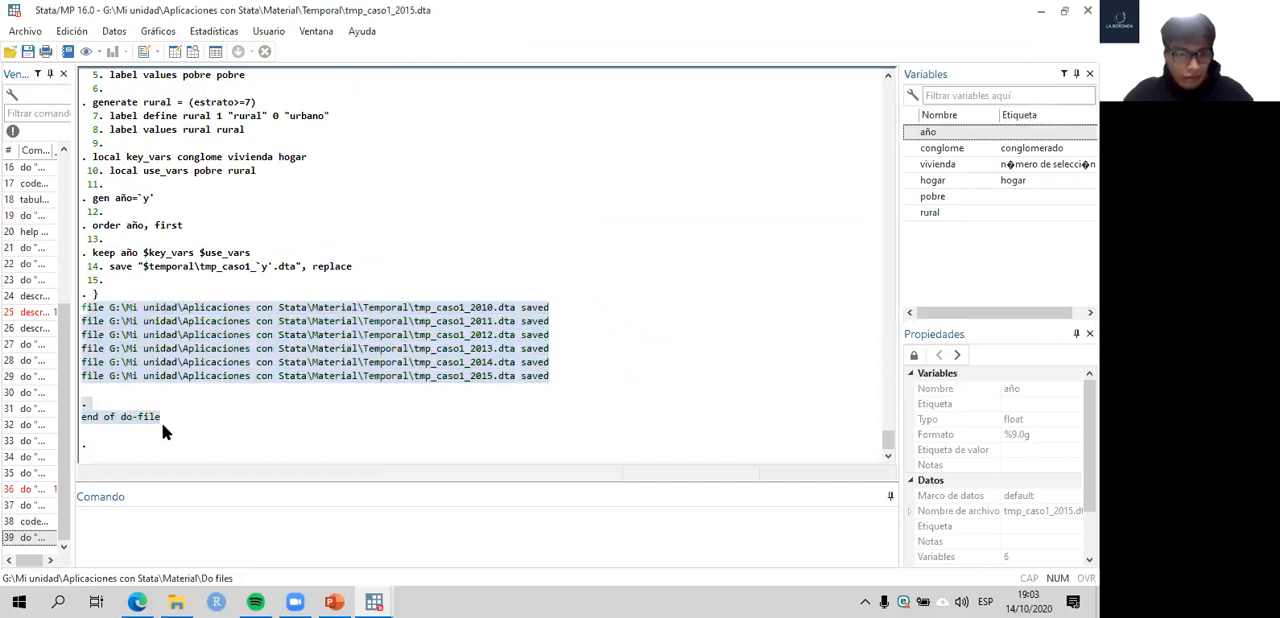
{"action": "left_click", "coordinate": [175, 601]}
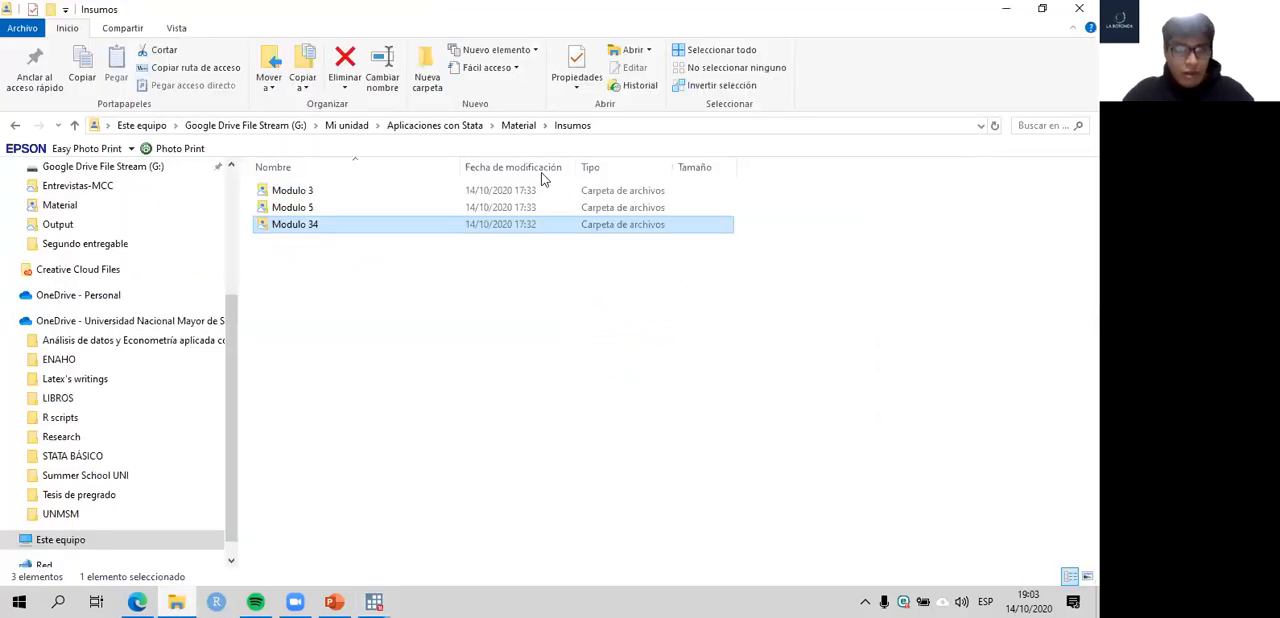
{"action": "left_click", "coordinate": [516, 127]}
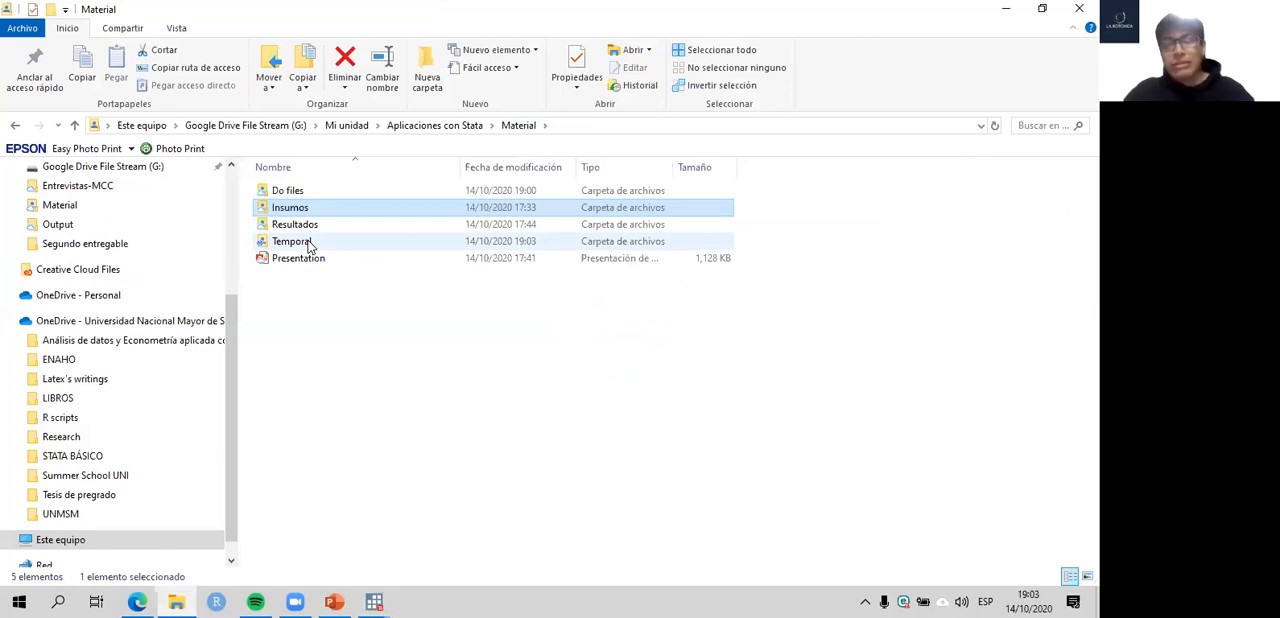
{"action": "left_click", "coordinate": [296, 244]}
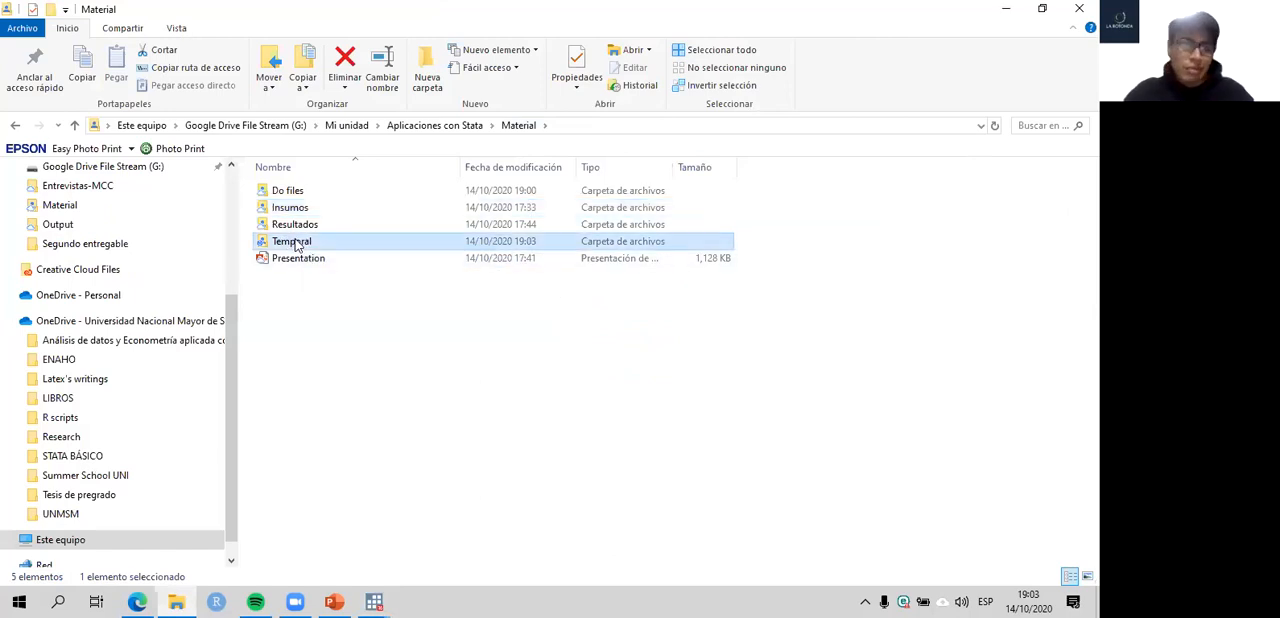
{"action": "double_click", "coordinate": [296, 244]}
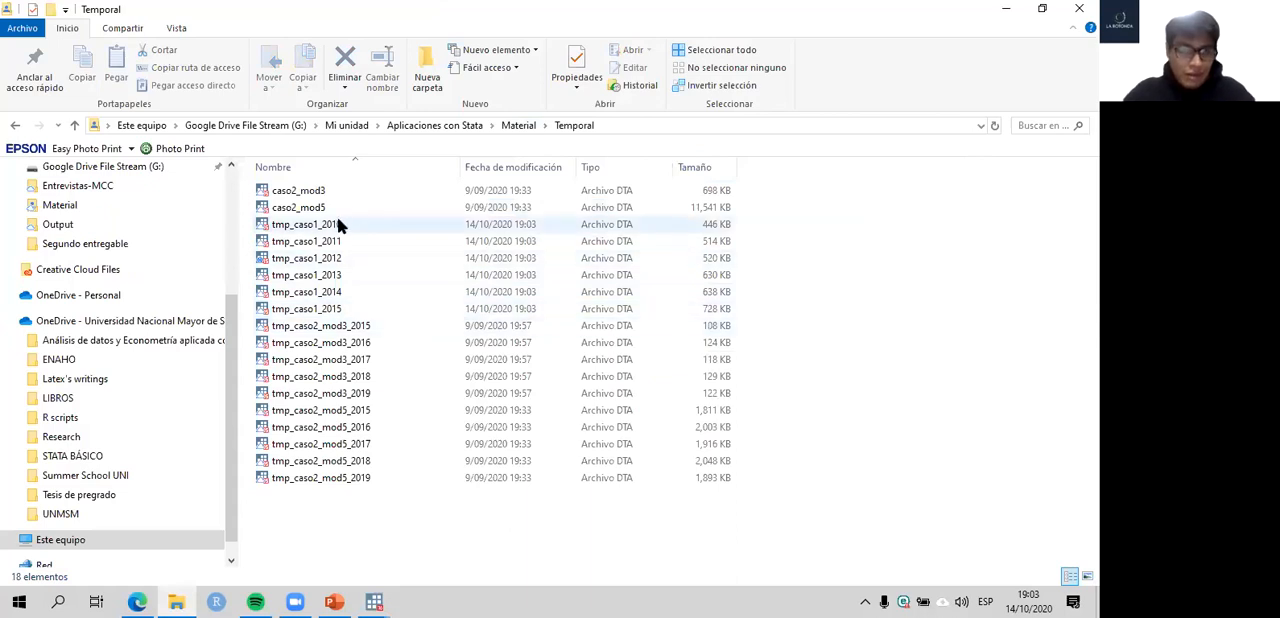
{"action": "left_click_drag", "start_coordinate": [771, 231], "coordinate": [326, 302]}
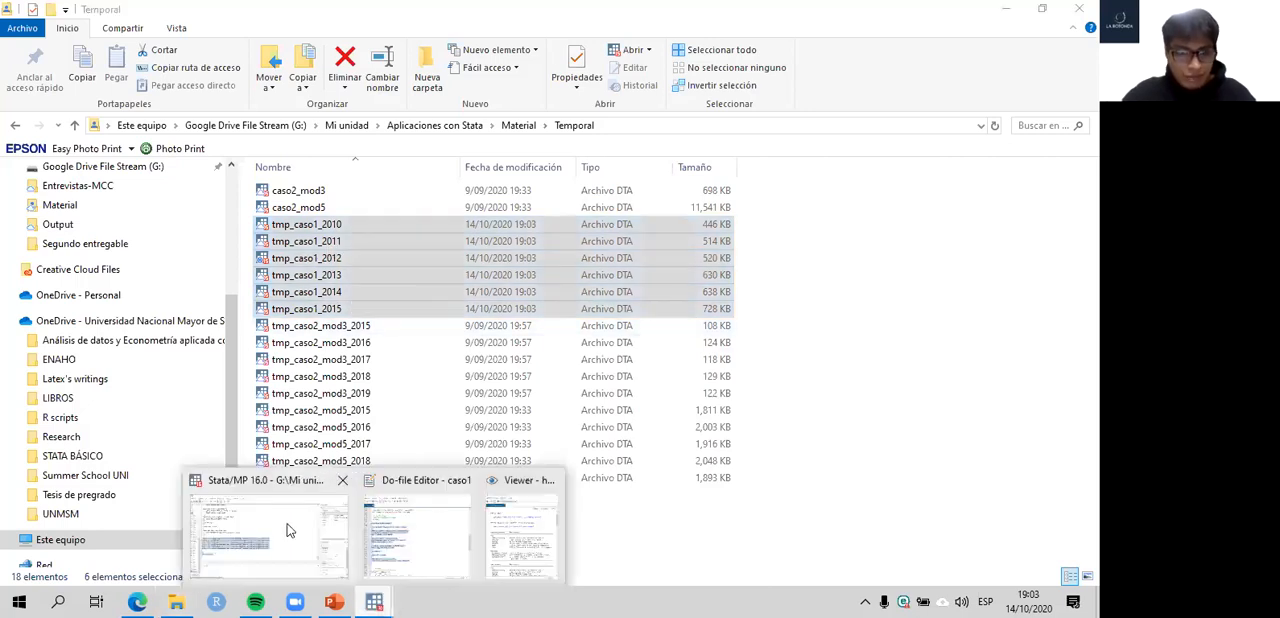
- Revisit the loop's save line in Stata and go through the individual tmp_caso1 yearly files in the Temporal folder
{"action": "left_click", "coordinate": [381, 600]}
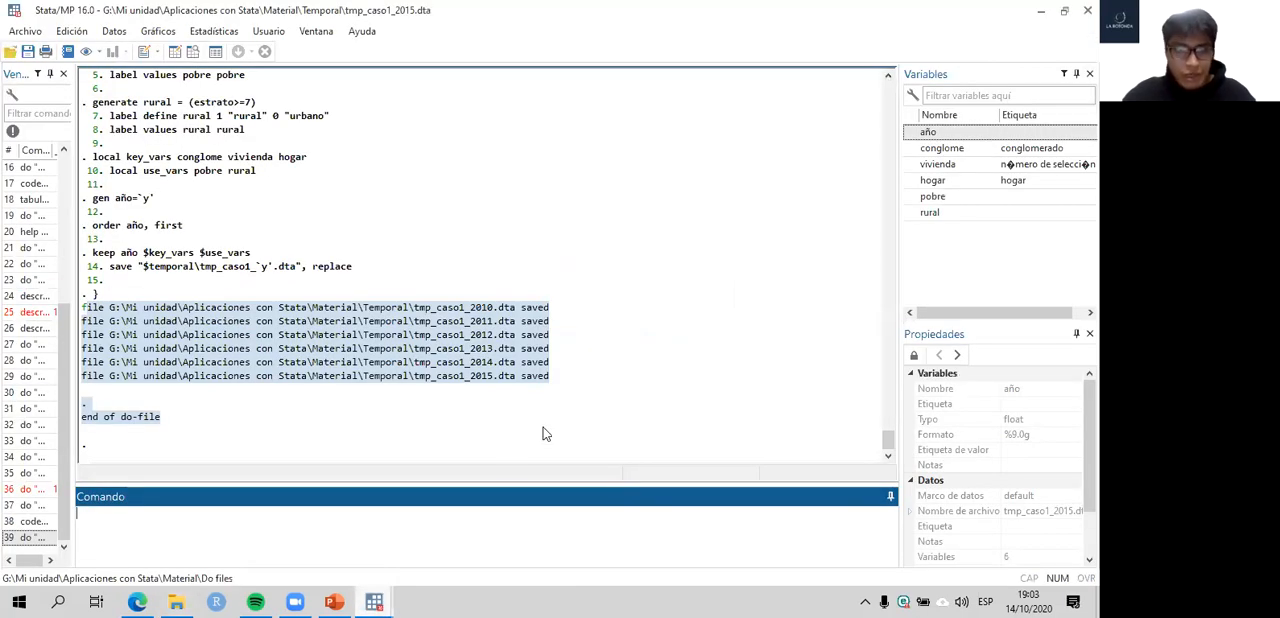
{"action": "key", "text": "alt+Tab"}
{"action": "left_click", "coordinate": [508, 474]}
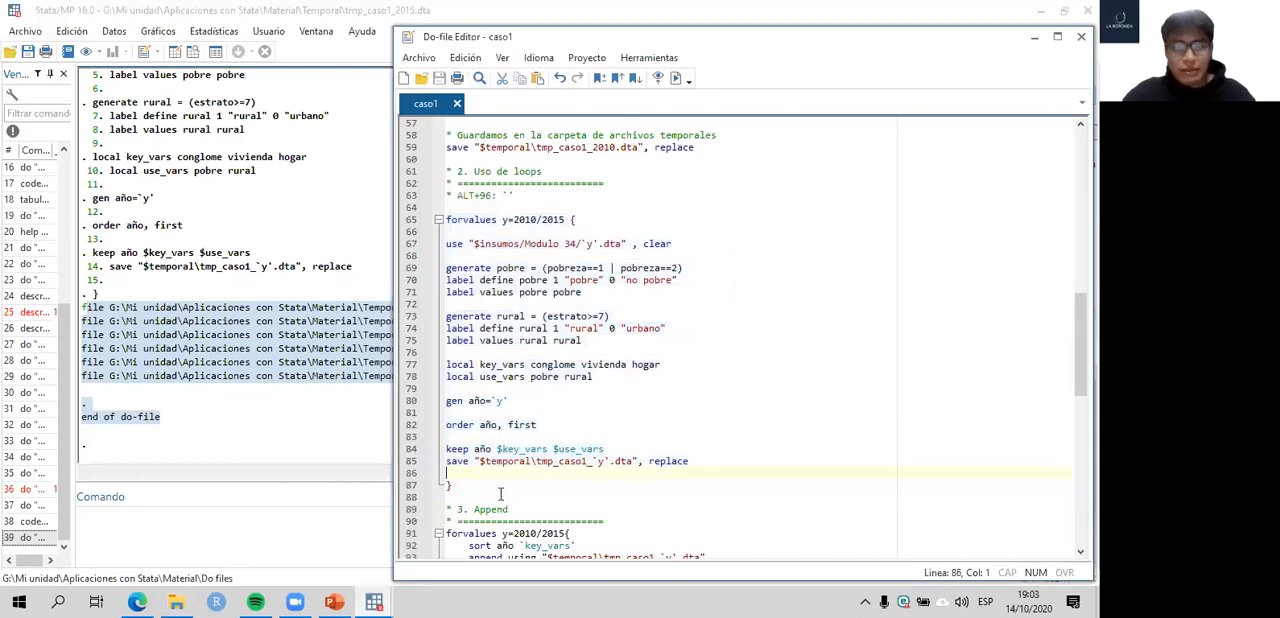
{"action": "left_click", "coordinate": [176, 601]}
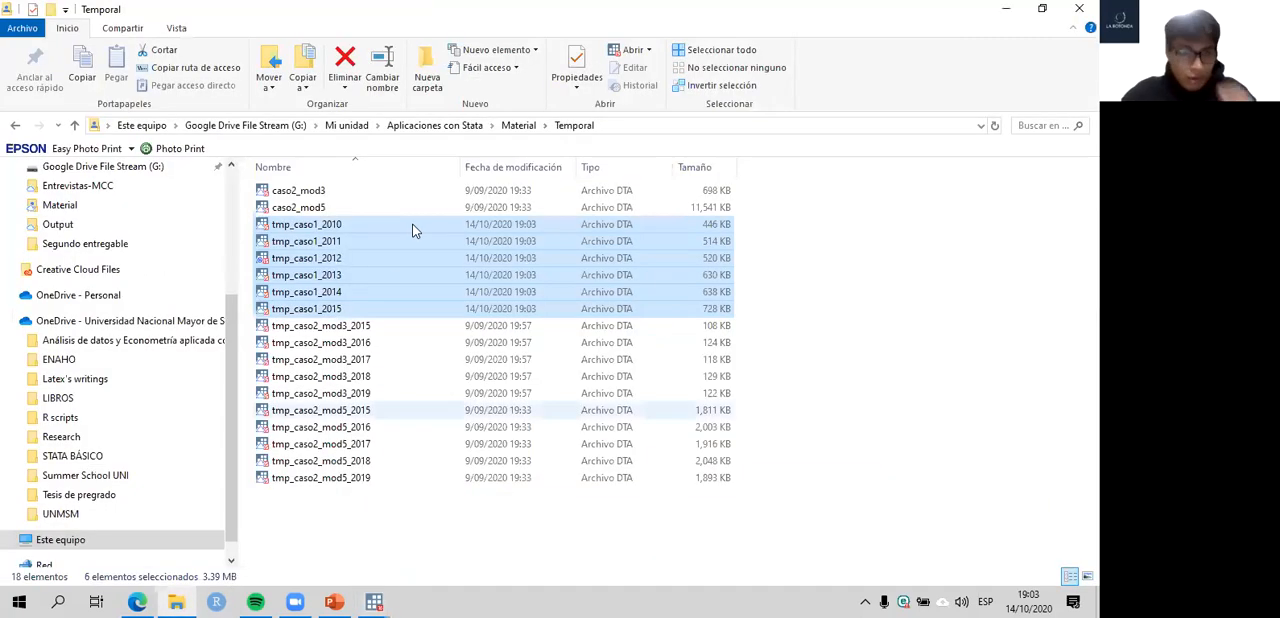
{"action": "left_click", "coordinate": [342, 243]}
{"action": "key", "text": "Down"}
{"action": "key", "text": "Down"}
{"action": "key", "text": "Down"}
{"action": "key", "text": "Down"}
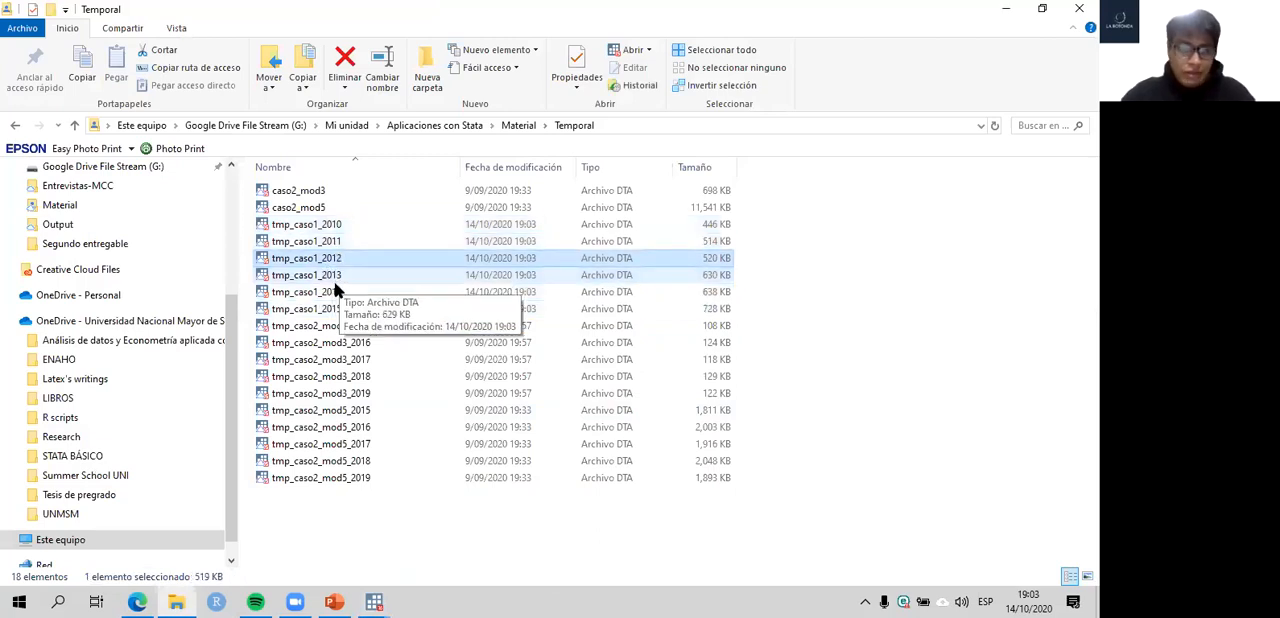
{"action": "left_click", "coordinate": [333, 291]}
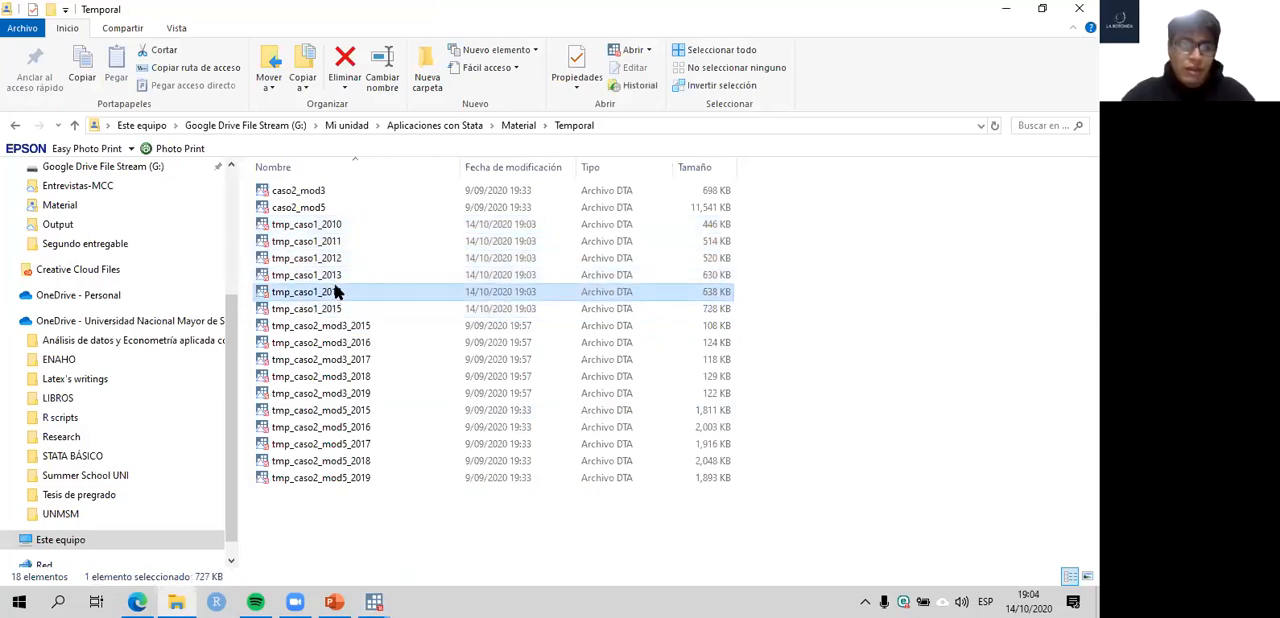
- Return to the caso1 do-file in Stata and review the section 2 loop around the pobre labelling lines
{"action": "left_click", "coordinate": [373, 600]}
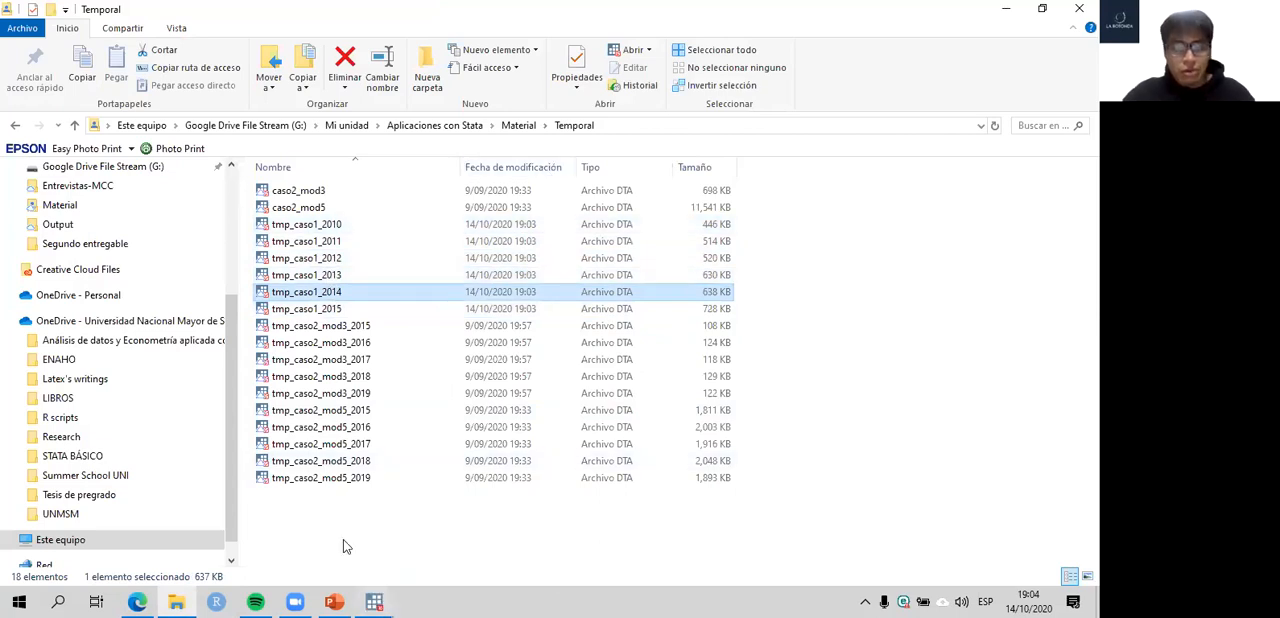
{"action": "left_click", "coordinate": [307, 520]}
{"action": "left_click", "coordinate": [373, 597]}
{"action": "left_click", "coordinate": [400, 540]}
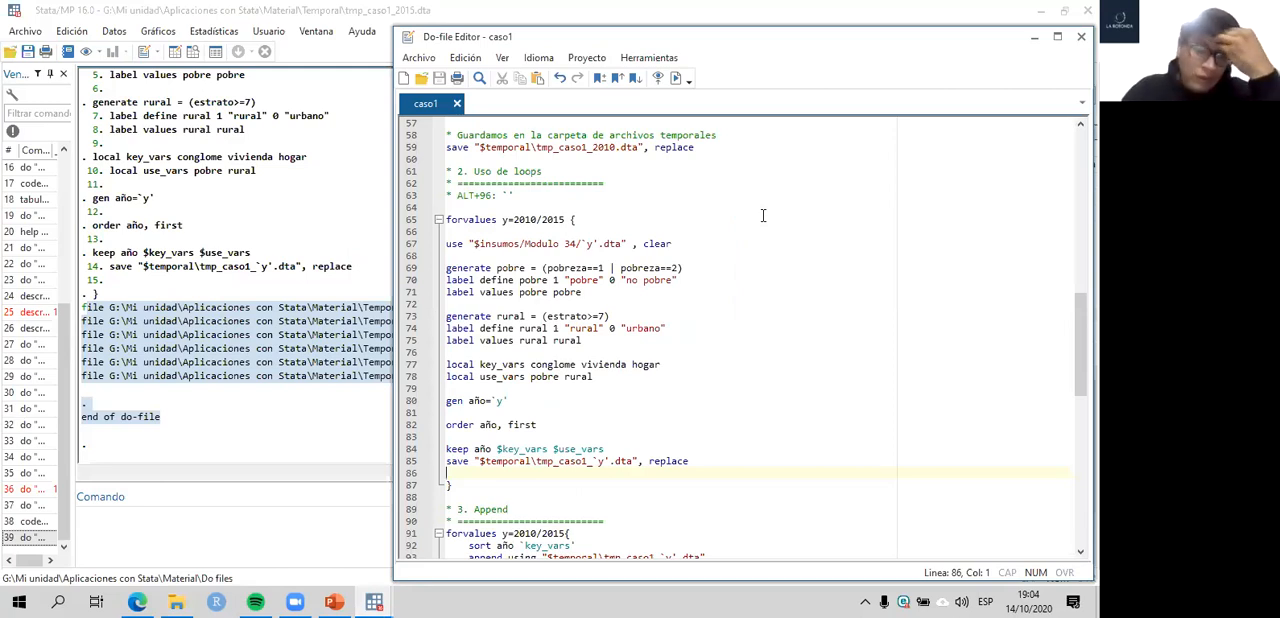
{"action": "left_click", "coordinate": [796, 290]}
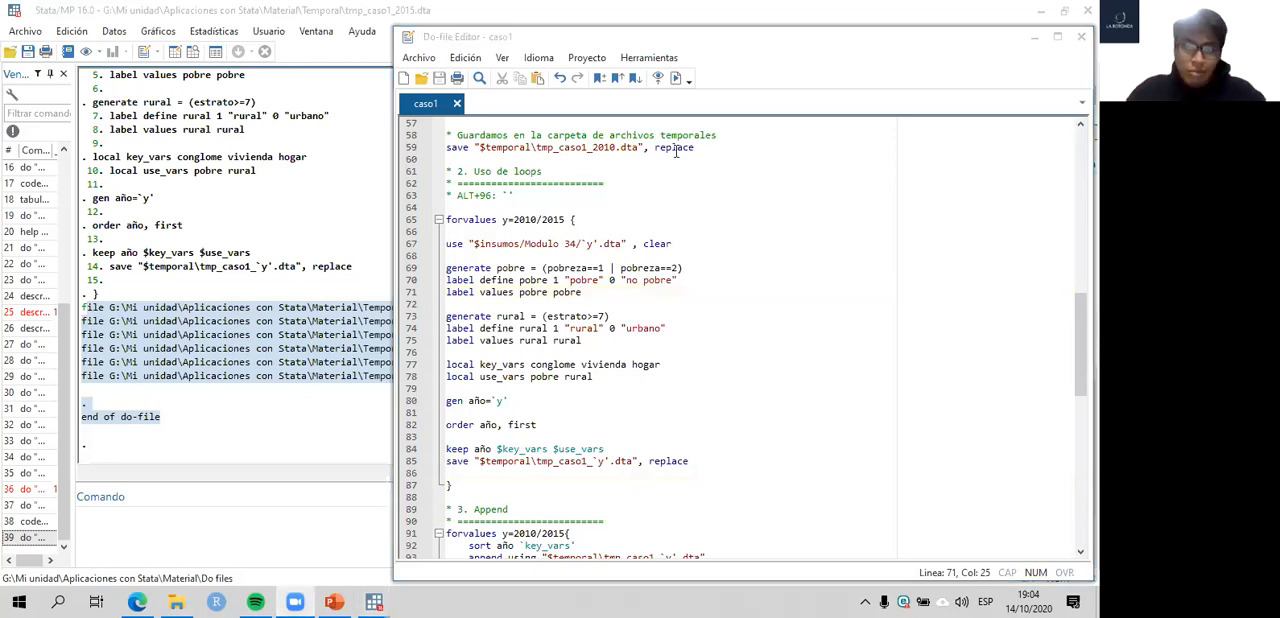
- Open tmp_caso1_2015 from the Temporal folder, browse its observations, close that Stata instance and return to the caso1 do-file
{"action": "left_click", "coordinate": [175, 601]}
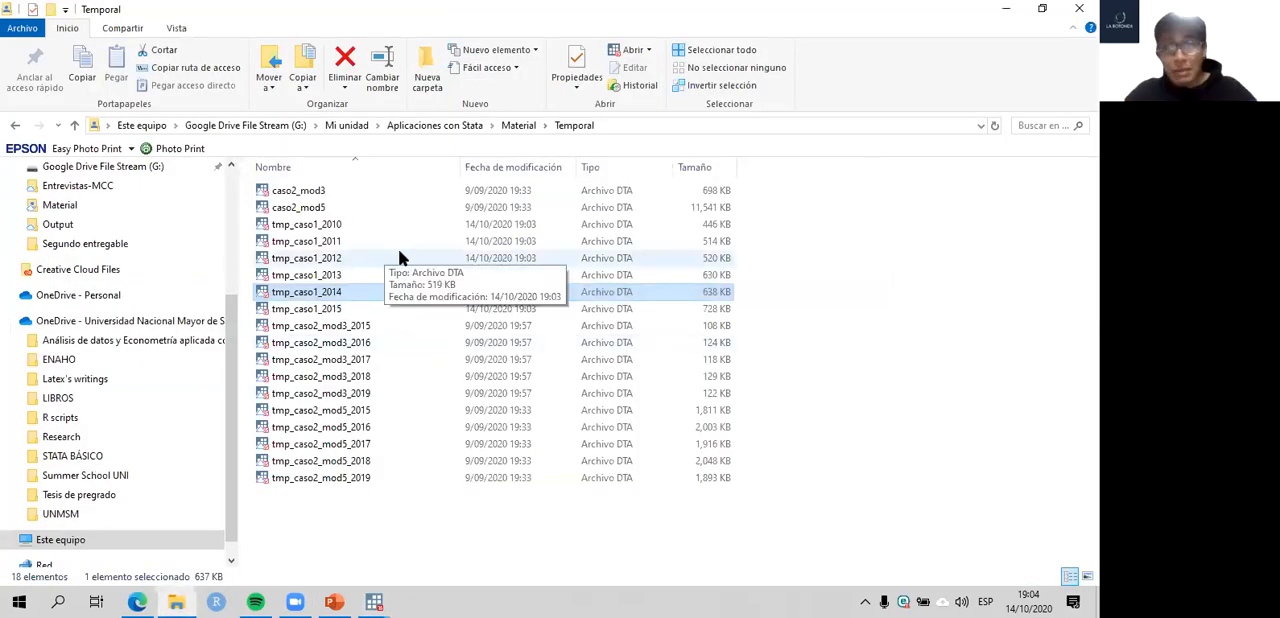
{"action": "double_click", "coordinate": [320, 309]}
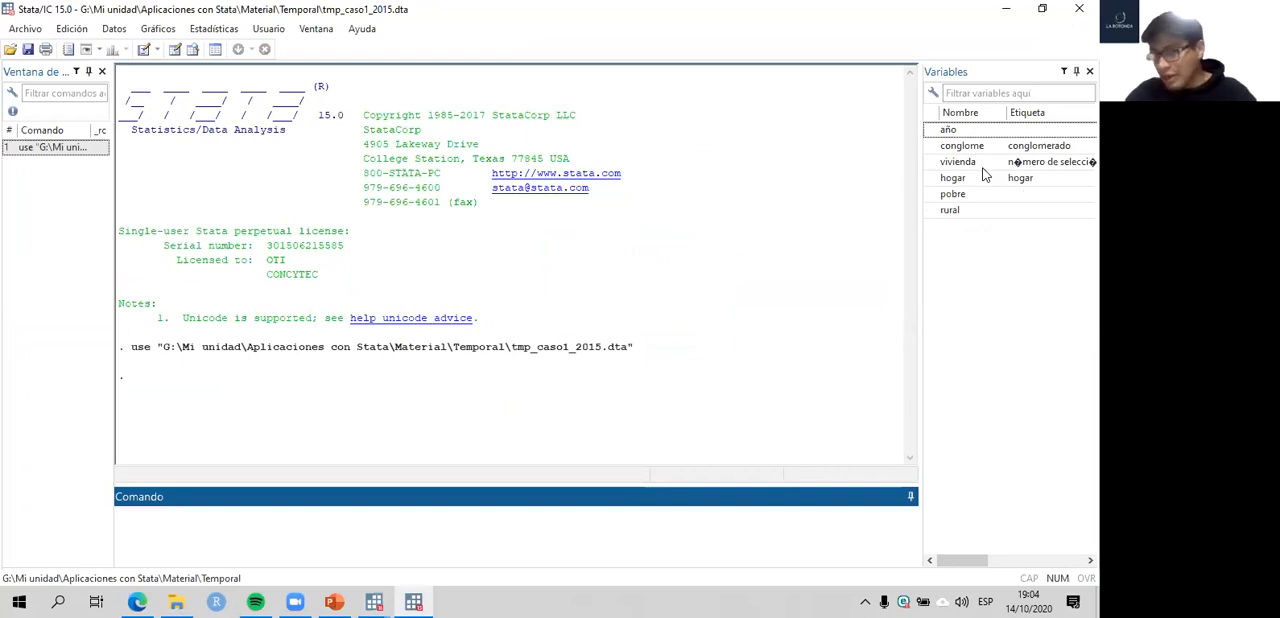
{"action": "left_click", "coordinate": [195, 53]}
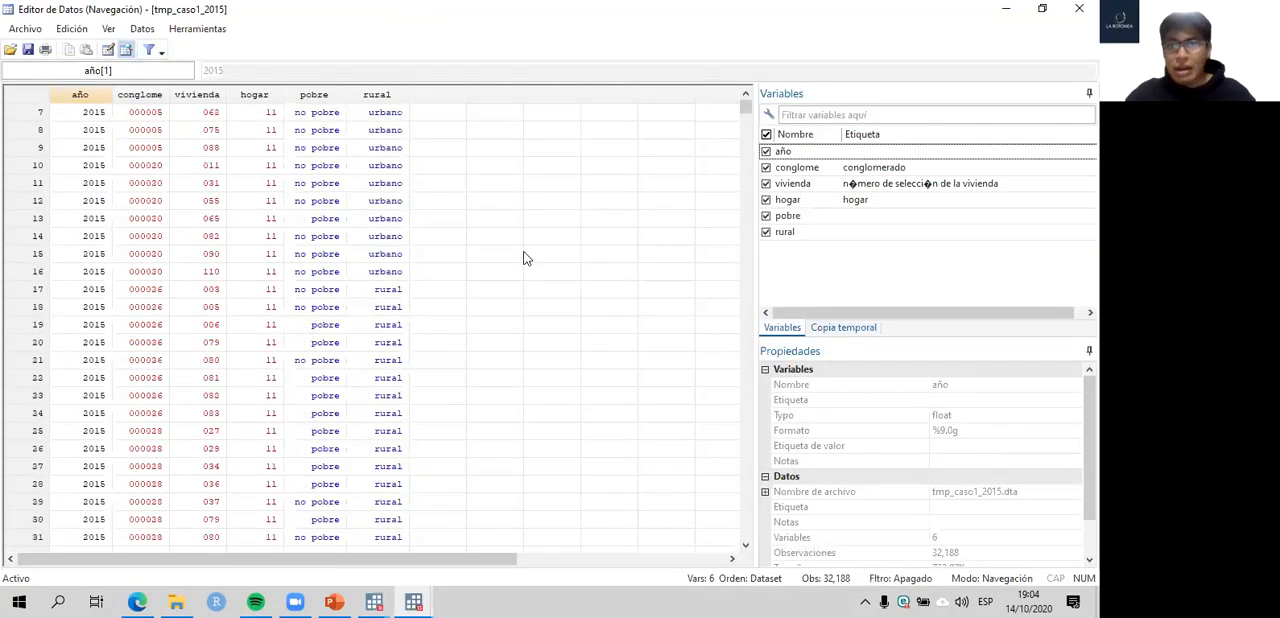
{"action": "left_click", "coordinate": [413, 601]}
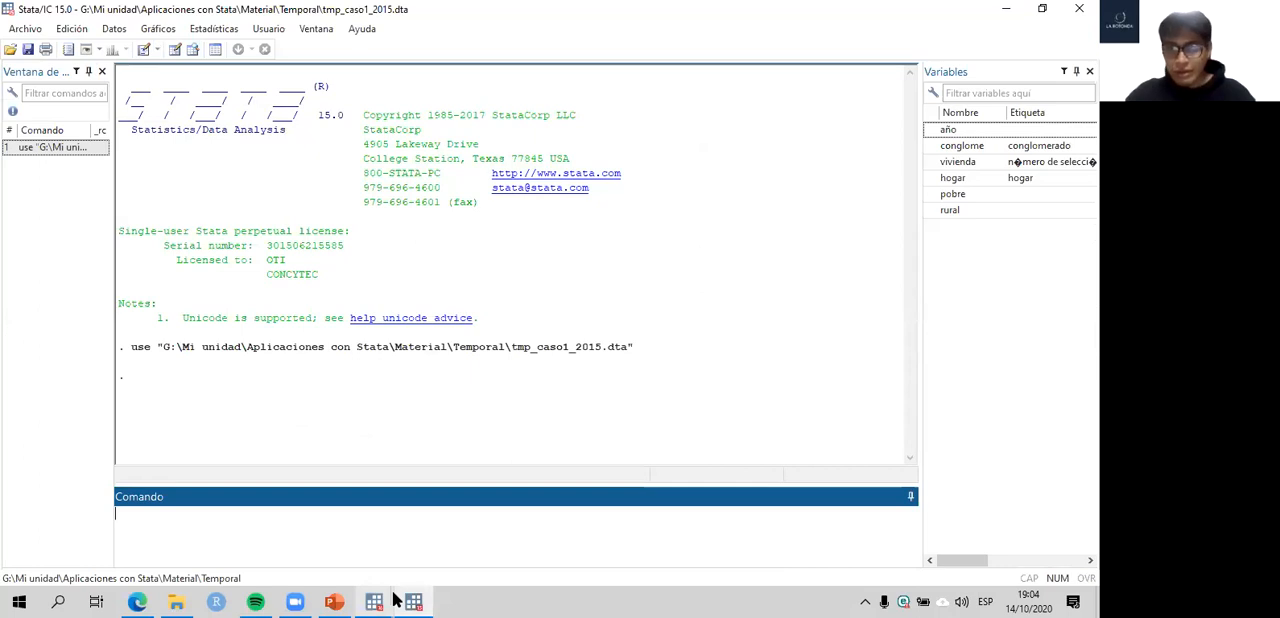
{"action": "left_click", "coordinate": [384, 599]}
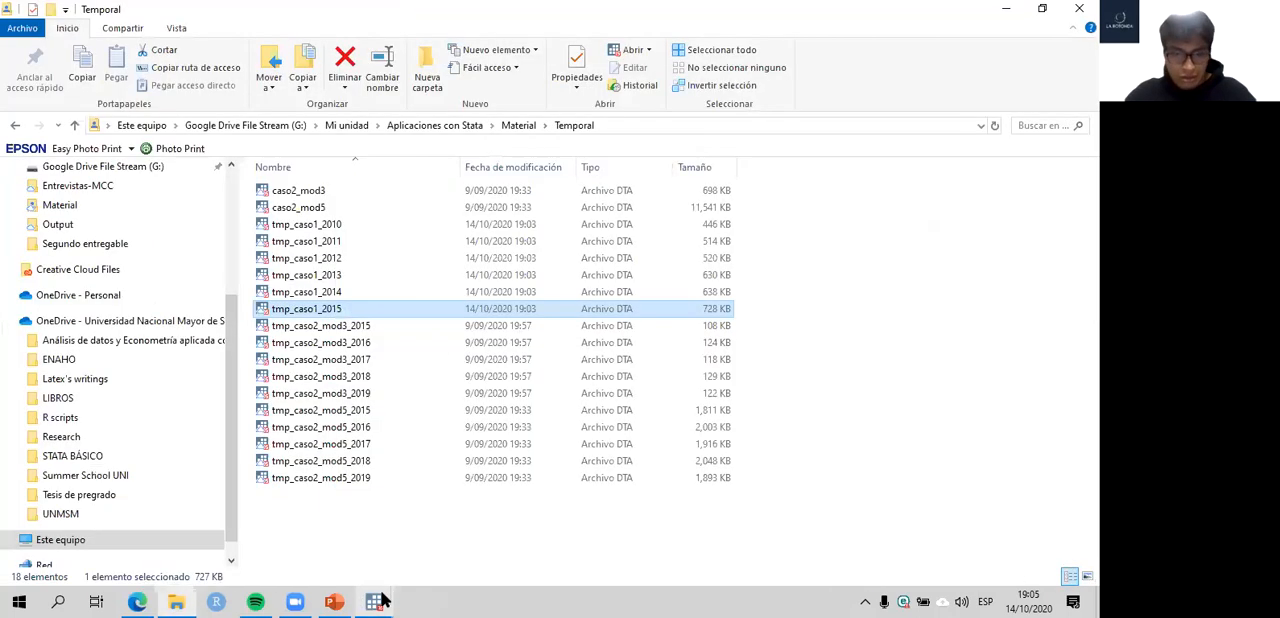
{"action": "left_click", "coordinate": [383, 600]}
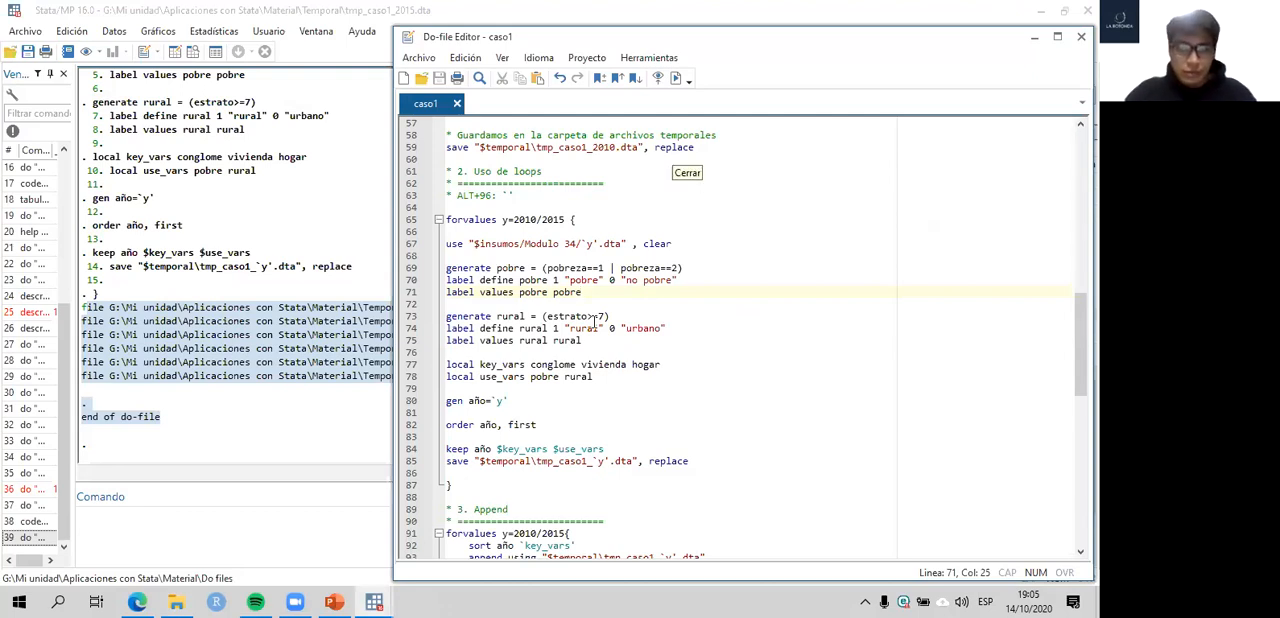
- Recheck the yearly files in the Temporal folder and review the section 3 Append loop in the caso1 do-file
{"action": "scroll", "coordinate": [596, 320], "scroll_direction": "down", "scroll_amount": 2}
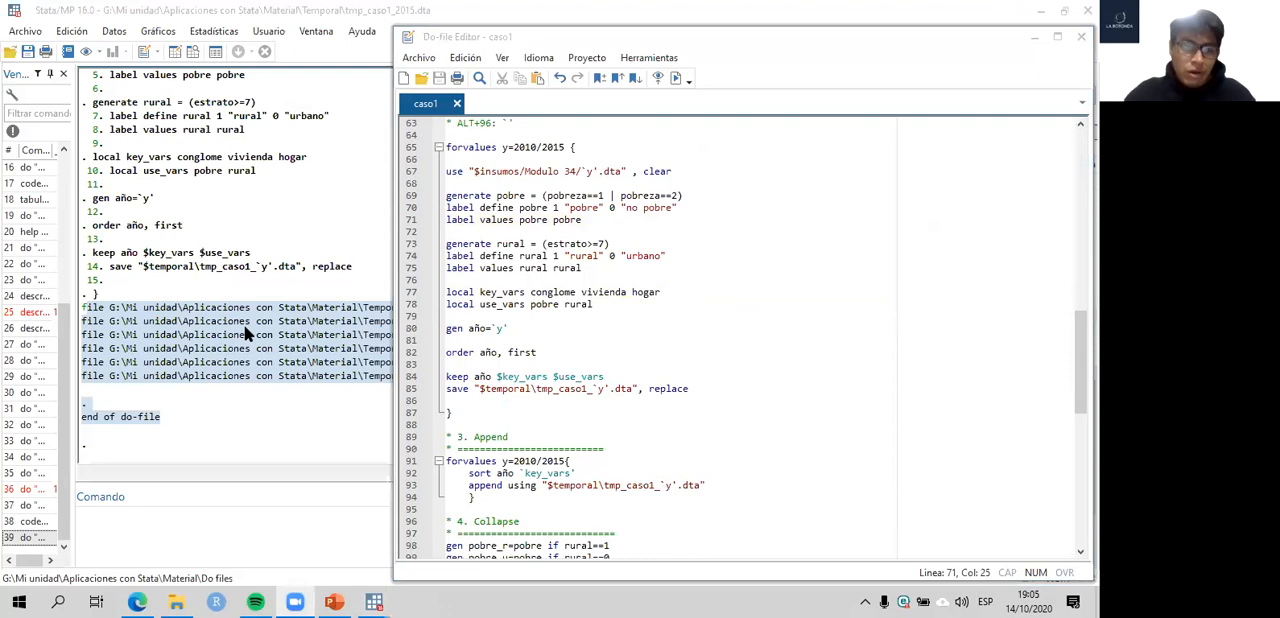
{"action": "left_click", "coordinate": [250, 330]}
{"action": "left_click", "coordinate": [176, 601]}
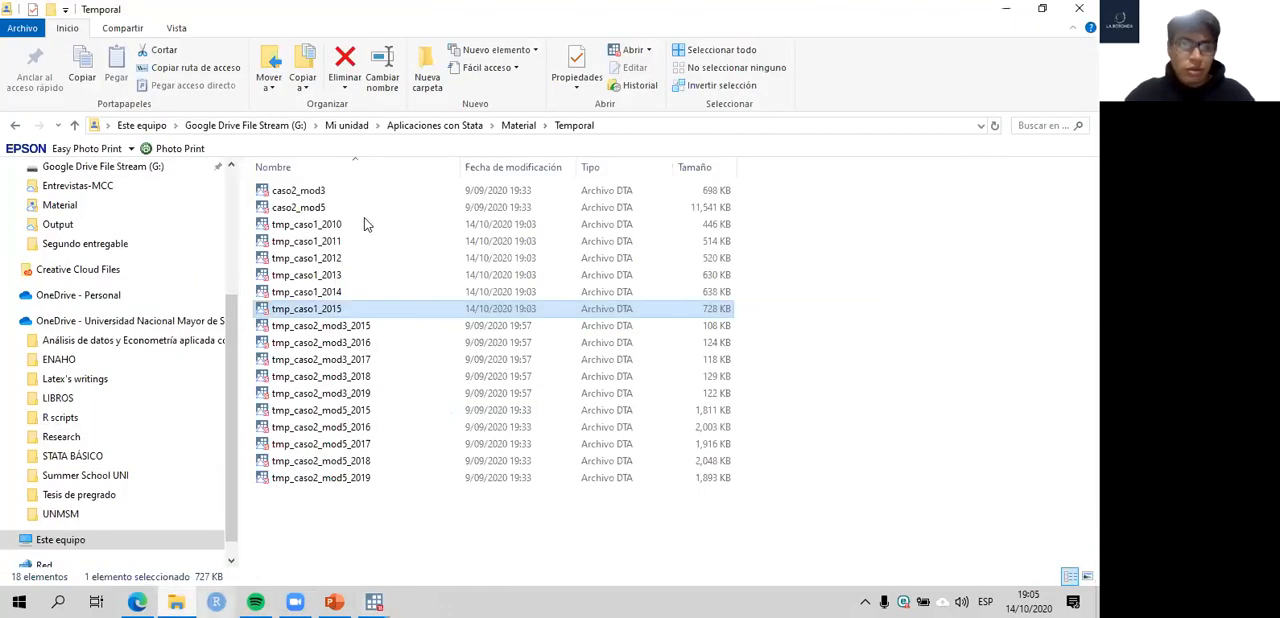
{"action": "mouse_move", "coordinate": [370, 600]}
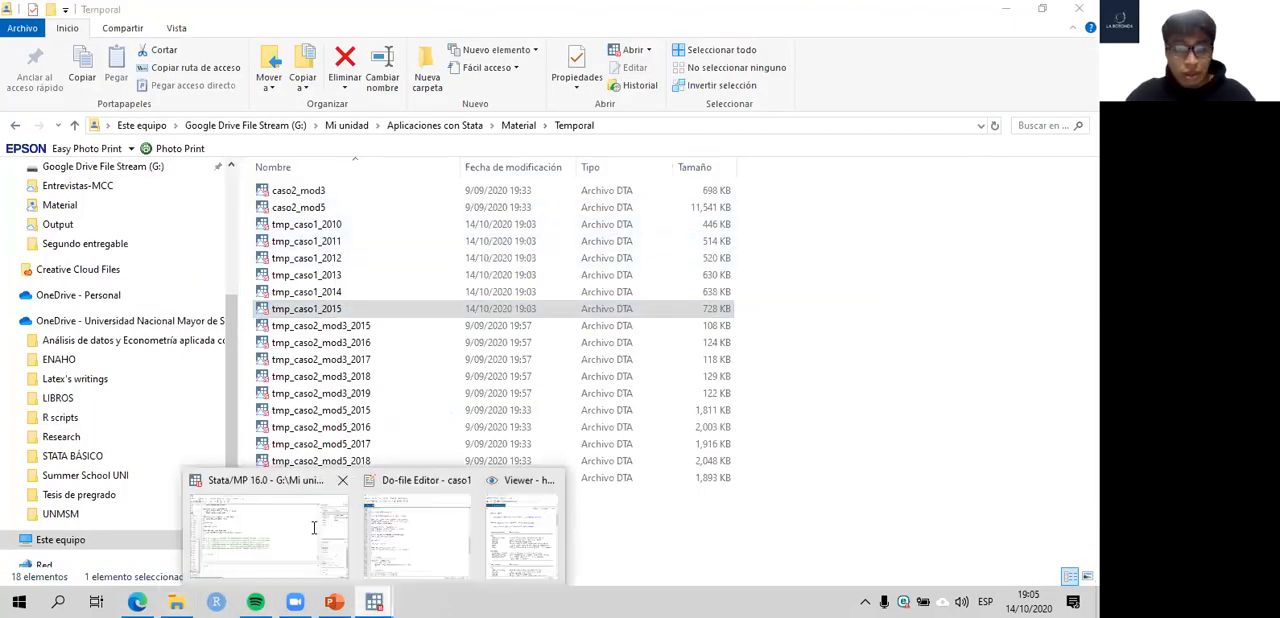
{"action": "left_click", "coordinate": [436, 532]}
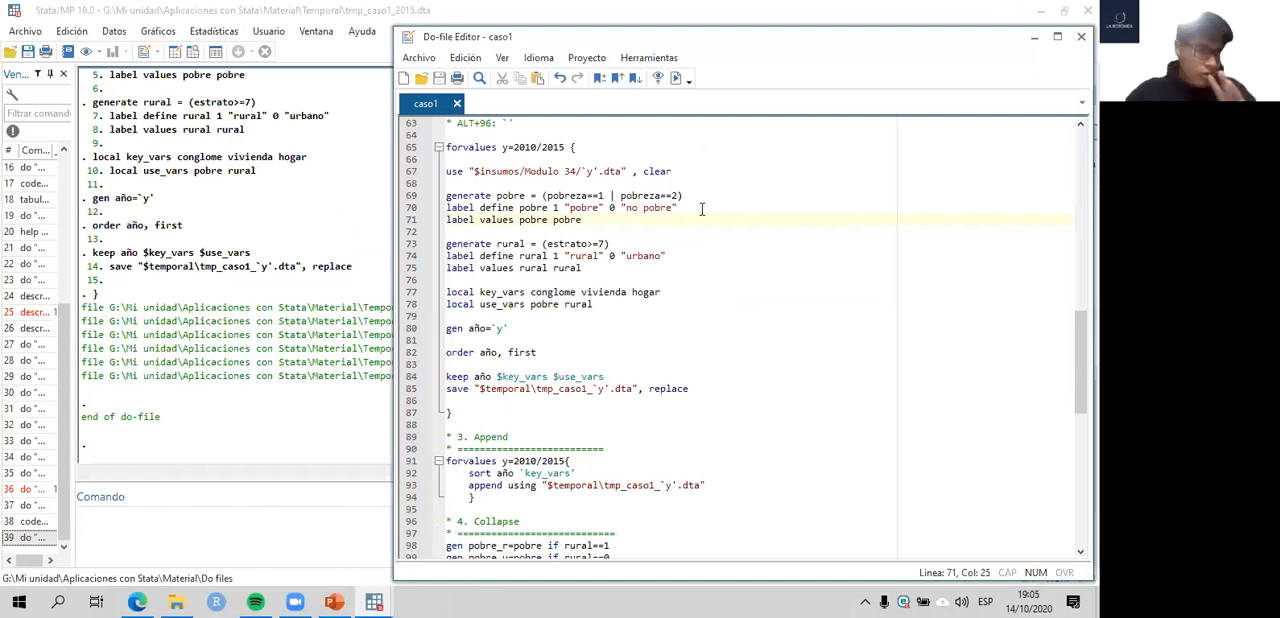
{"action": "scroll", "coordinate": [557, 379], "scroll_direction": "down", "scroll_amount": 1}
{"action": "scroll", "coordinate": [557, 379], "scroll_direction": "down", "scroll_amount": 3}
{"action": "scroll", "coordinate": [550, 370], "scroll_direction": "up", "scroll_amount": 2}
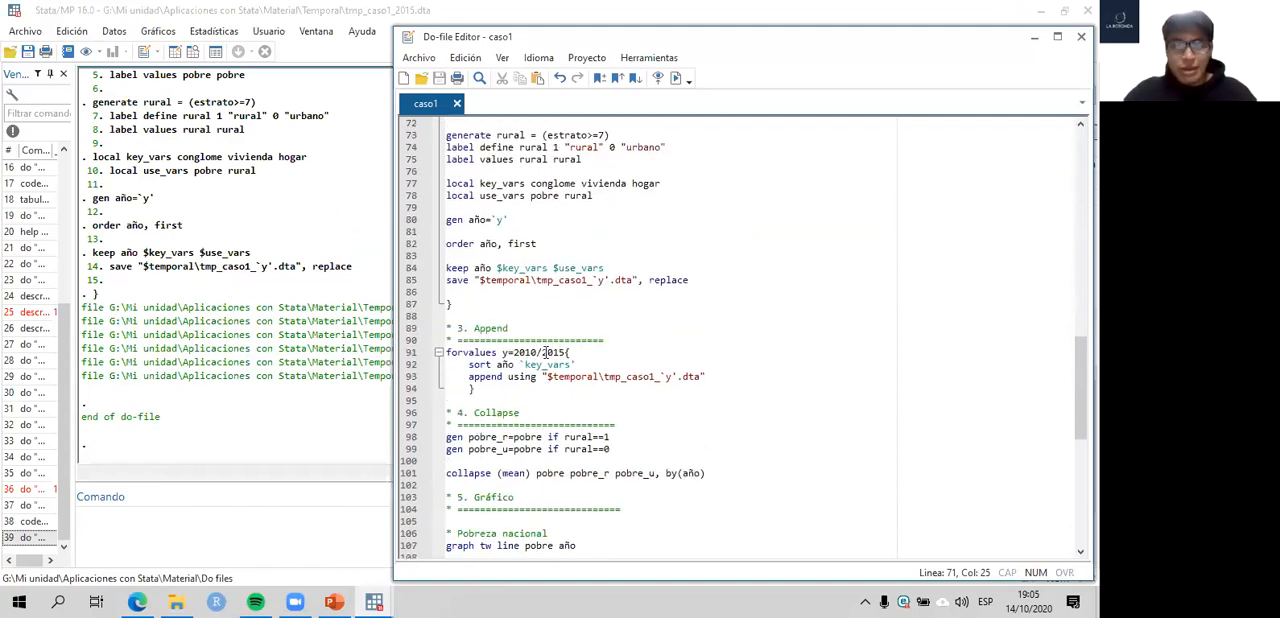
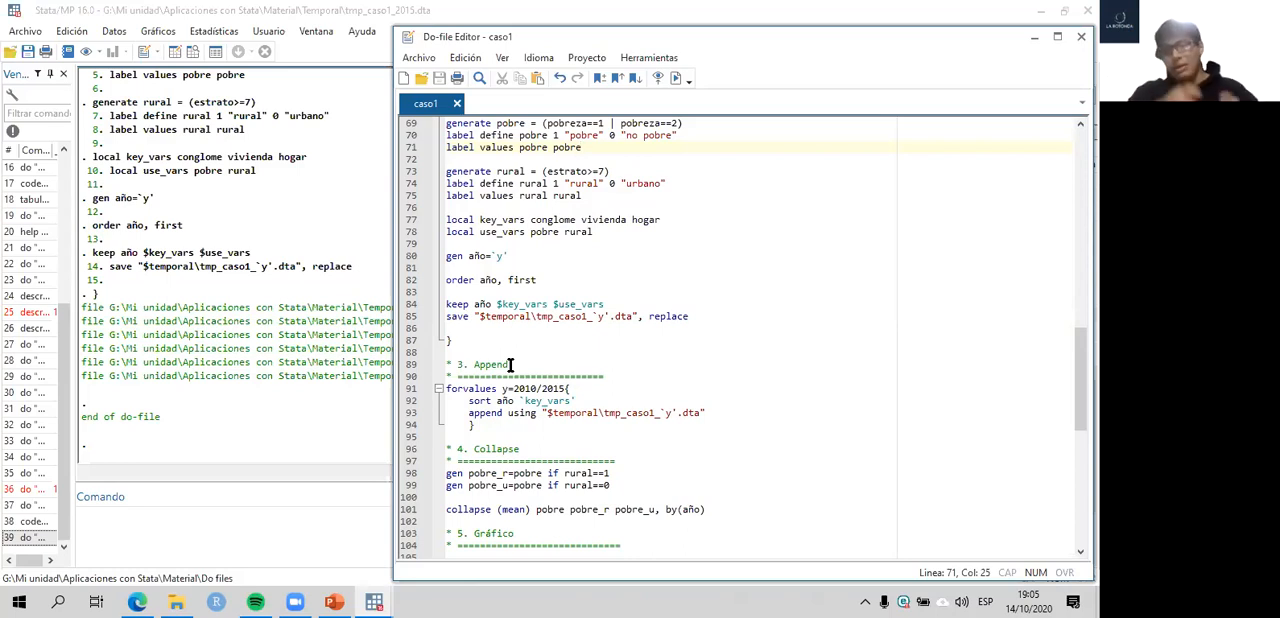
- Review the section 3 Append loop in the caso1 do-file, covering its append using, forvalues y=2010/2015 and sort año parts
{"action": "left_click", "coordinate": [255, 397]}
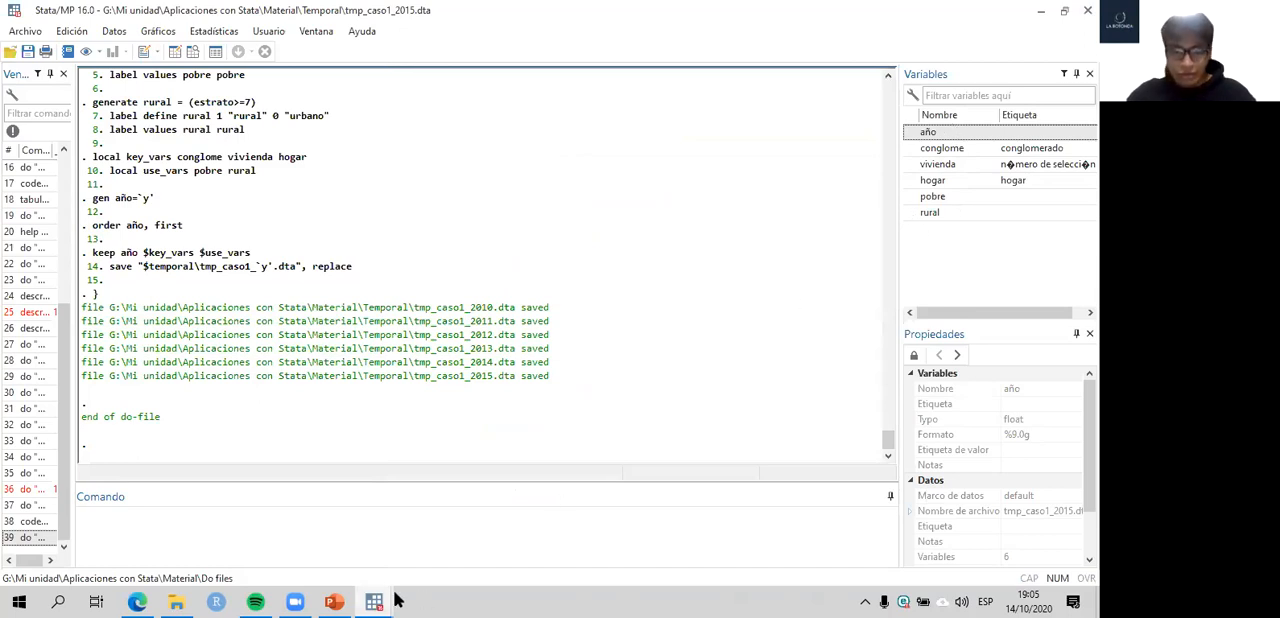
{"action": "mouse_move", "coordinate": [380, 600]}
{"action": "left_click", "coordinate": [422, 526]}
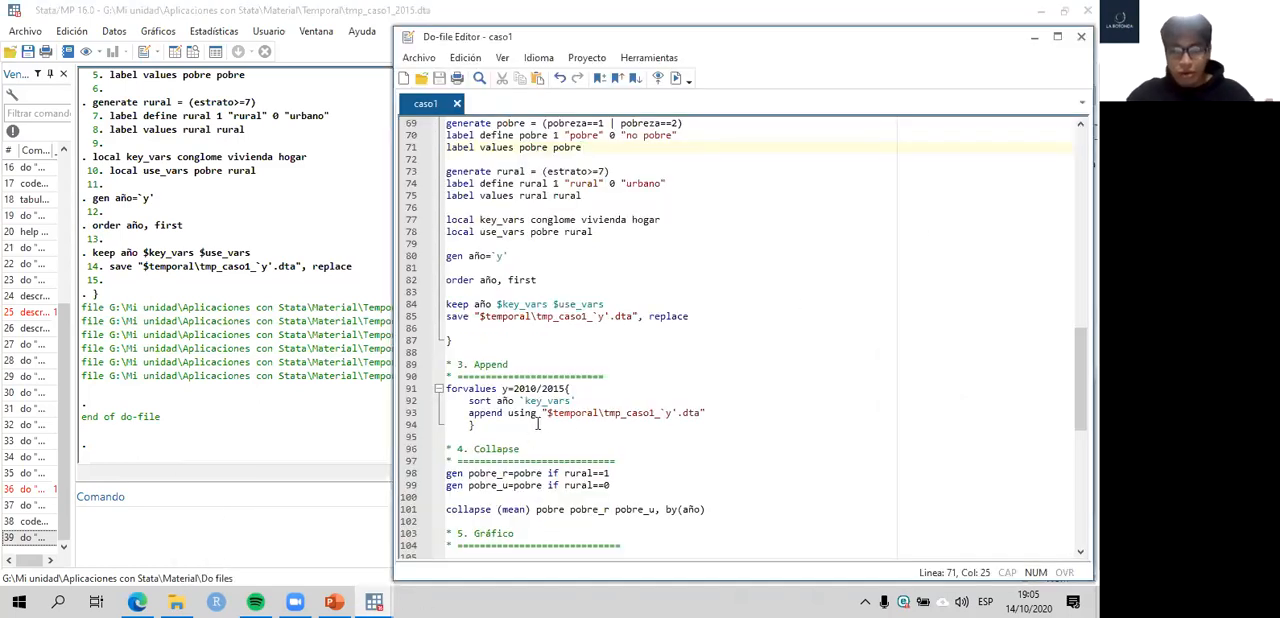
{"action": "key", "text": "shift+Home"}
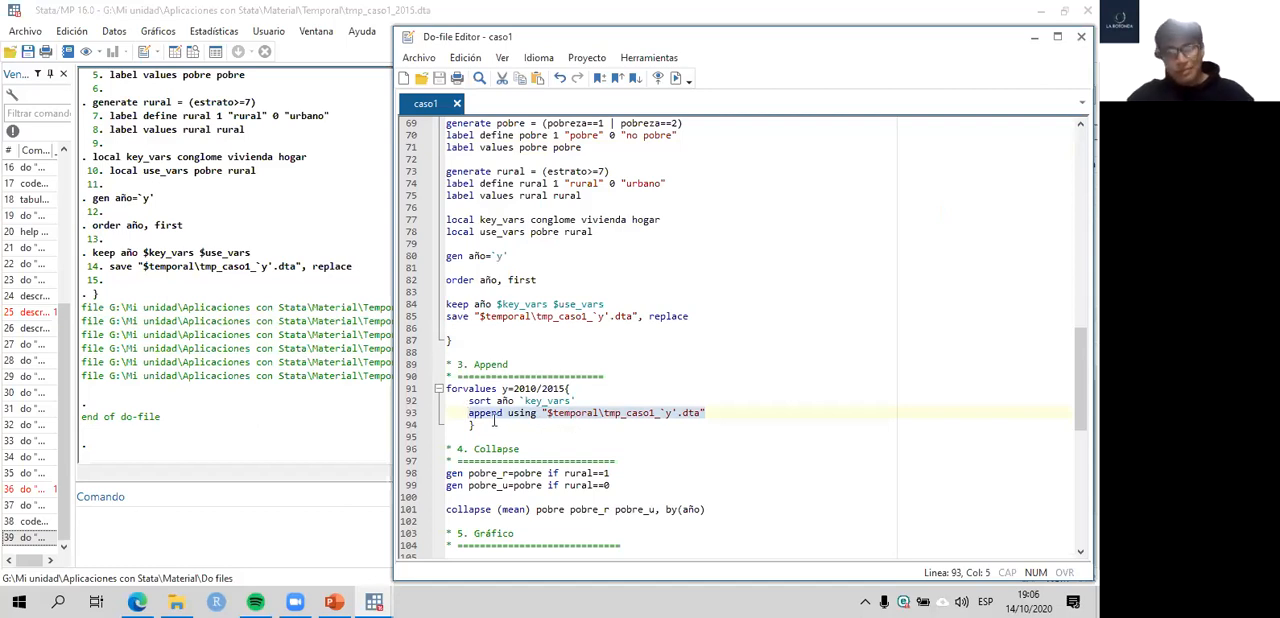
{"action": "left_click", "coordinate": [600, 398]}
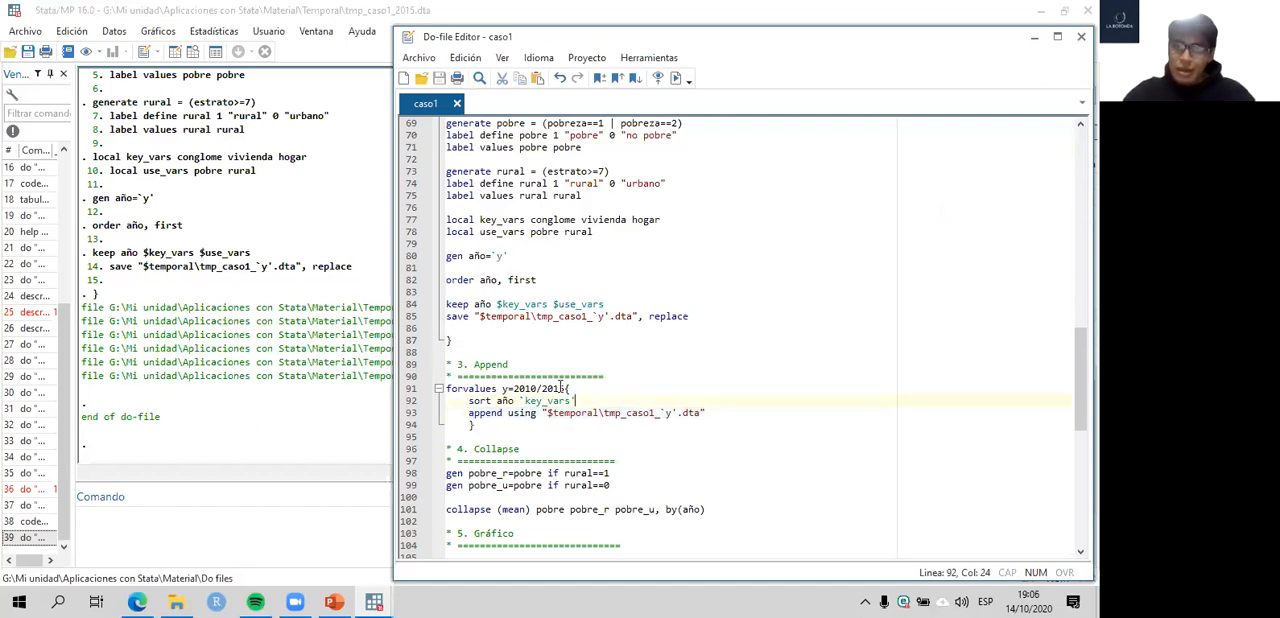
{"action": "double_click", "coordinate": [450, 388]}
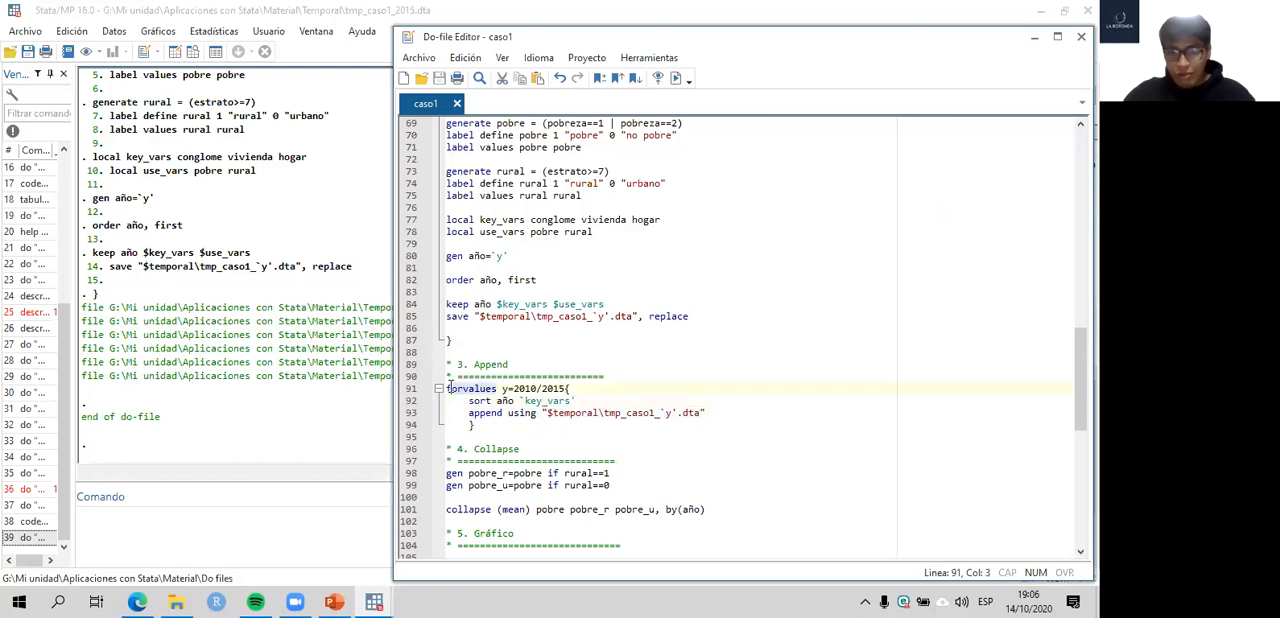
{"action": "scroll", "coordinate": [500, 270], "scroll_direction": "up", "scroll_amount": 5}
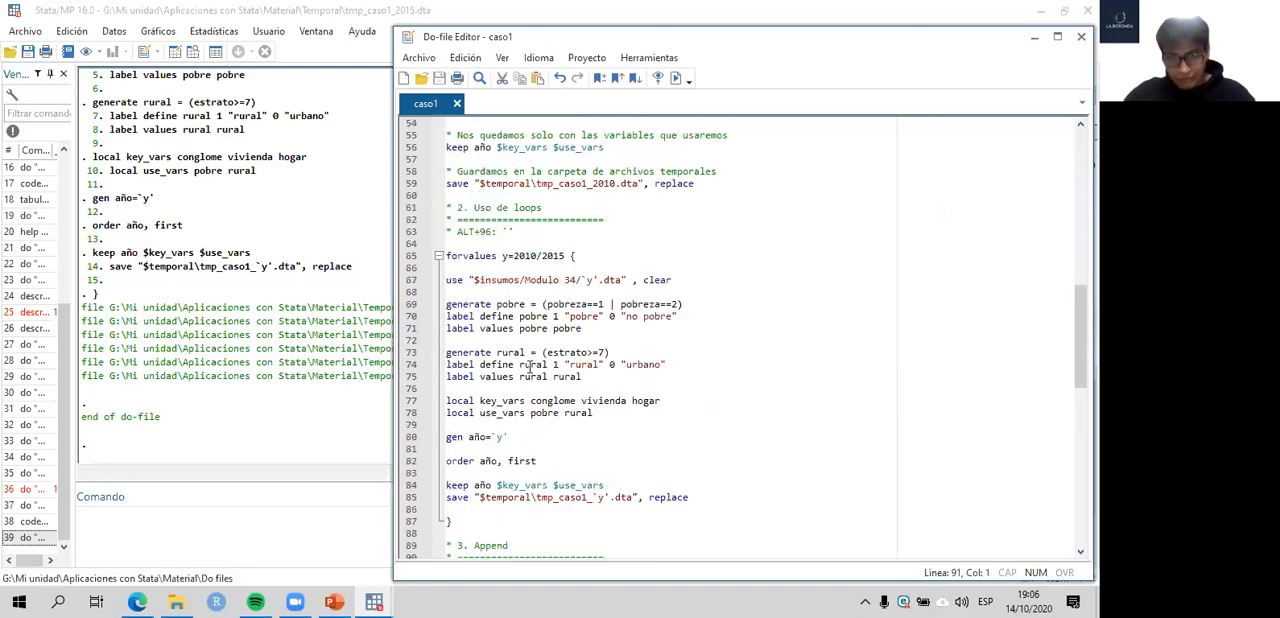
{"action": "scroll", "coordinate": [579, 410], "scroll_direction": "down", "scroll_amount": 4}
{"action": "left_click", "coordinate": [536, 424]}
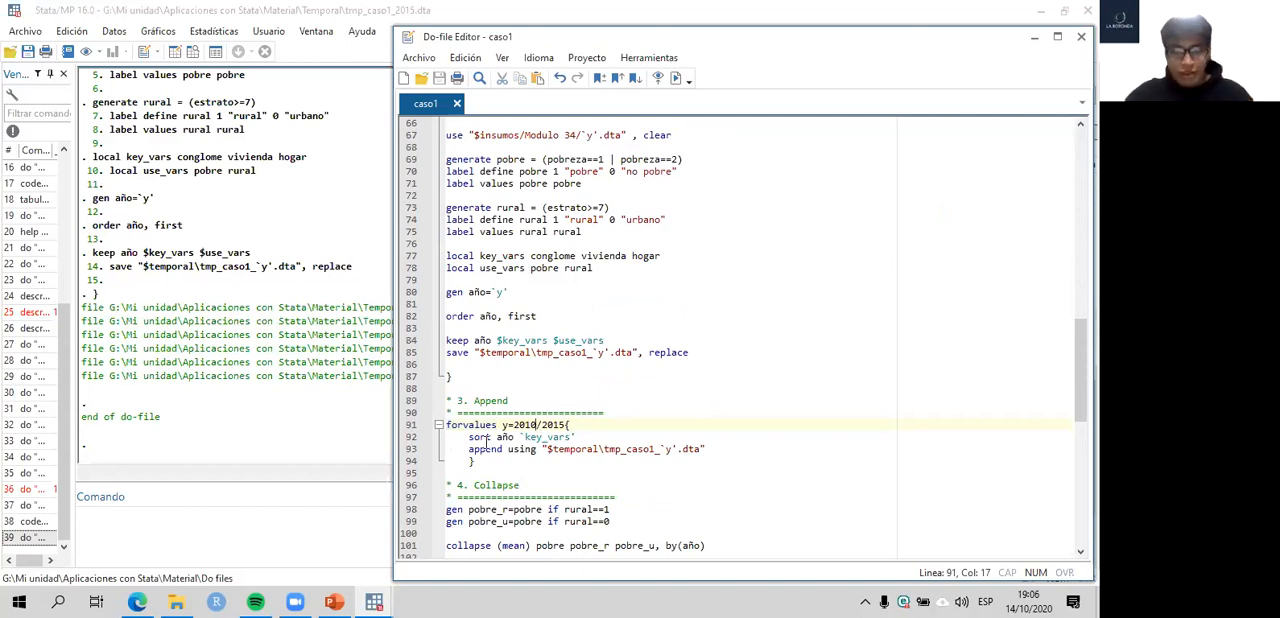
{"action": "left_click_drag", "start_coordinate": [471, 438], "coordinate": [513, 444]}
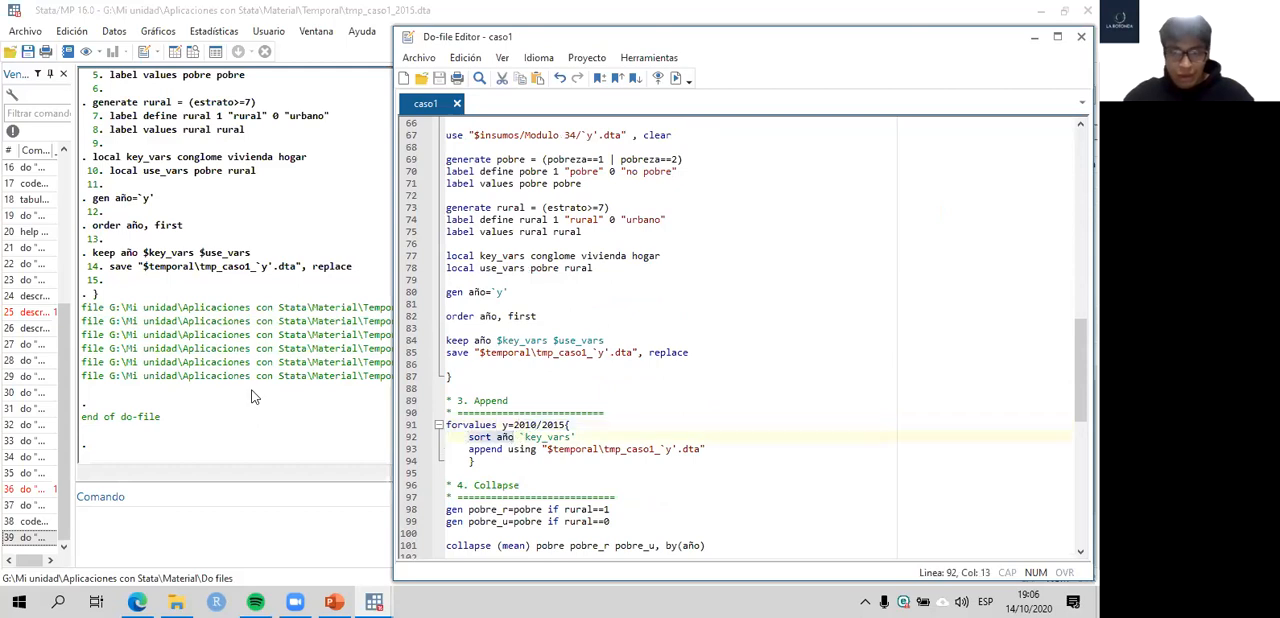
- Browse the tmp_caso1_2015 observations and examine the año column down the rows
{"action": "left_click", "coordinate": [195, 127]}
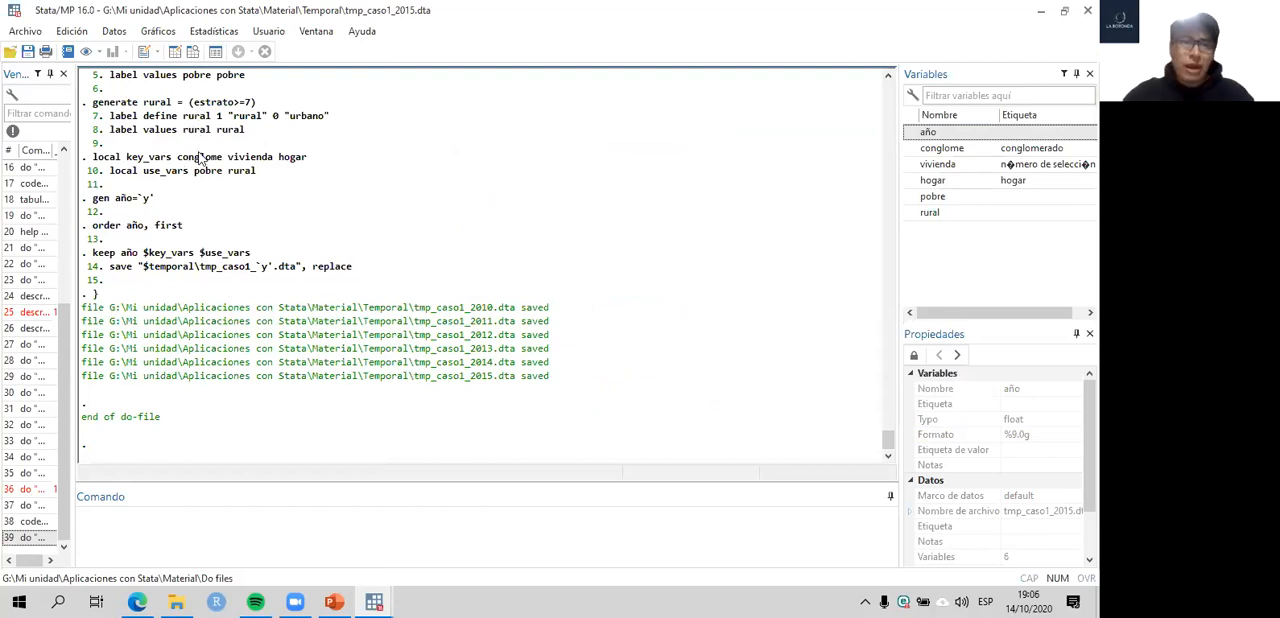
{"action": "left_click", "coordinate": [193, 52]}
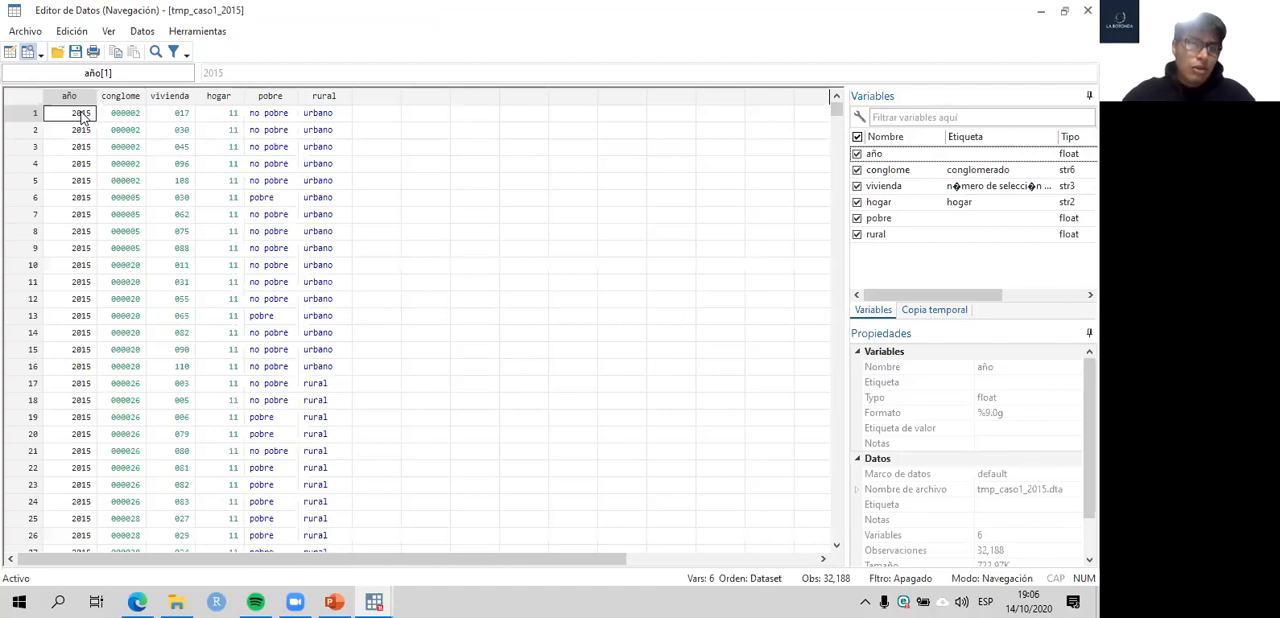
{"action": "left_click", "coordinate": [76, 466], "text": "shift"}
{"action": "scroll", "coordinate": [84, 350], "scroll_direction": "down", "scroll_amount": 8}
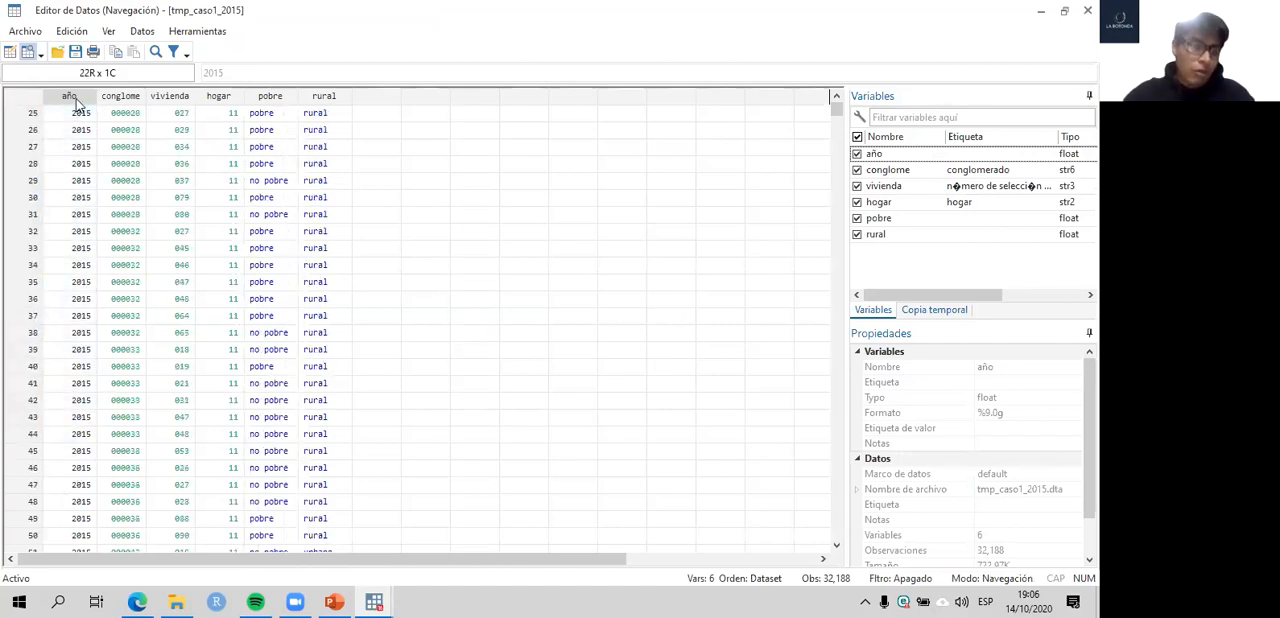
{"action": "scroll", "coordinate": [77, 108], "scroll_direction": "up", "scroll_amount": 8}
{"action": "left_click_drag", "start_coordinate": [76, 112], "coordinate": [66, 412]}
{"action": "scroll", "coordinate": [84, 358], "scroll_direction": "down", "scroll_amount": 1}
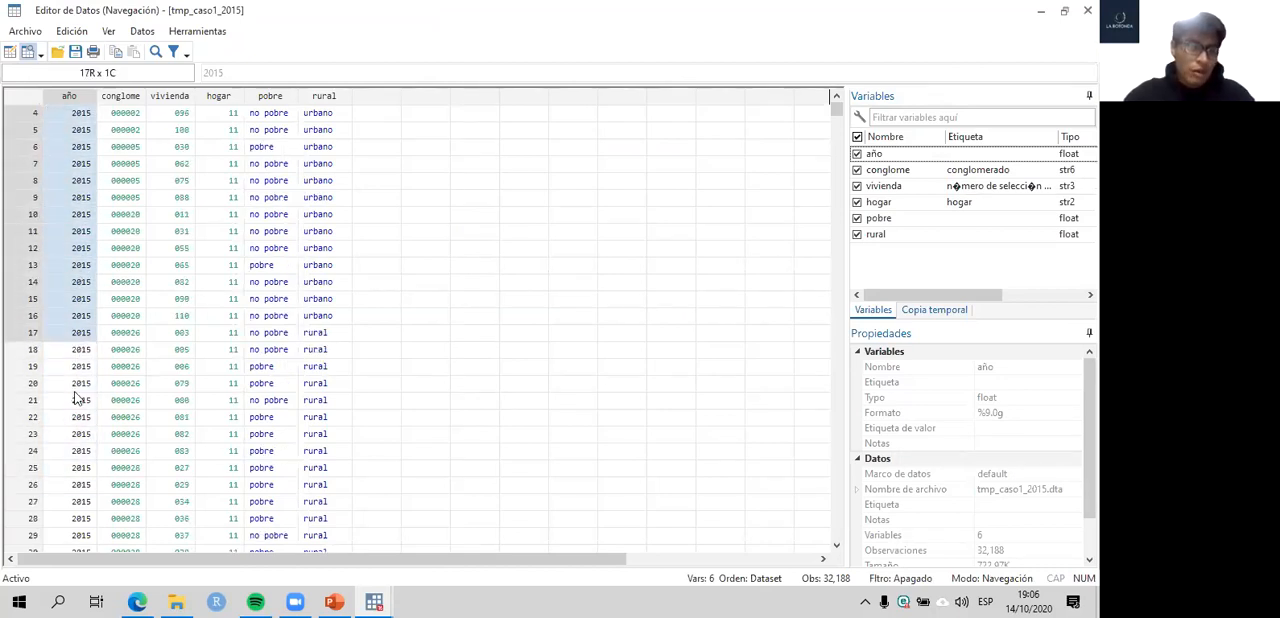
{"action": "scroll", "coordinate": [112, 310], "scroll_direction": "up", "scroll_amount": 1}
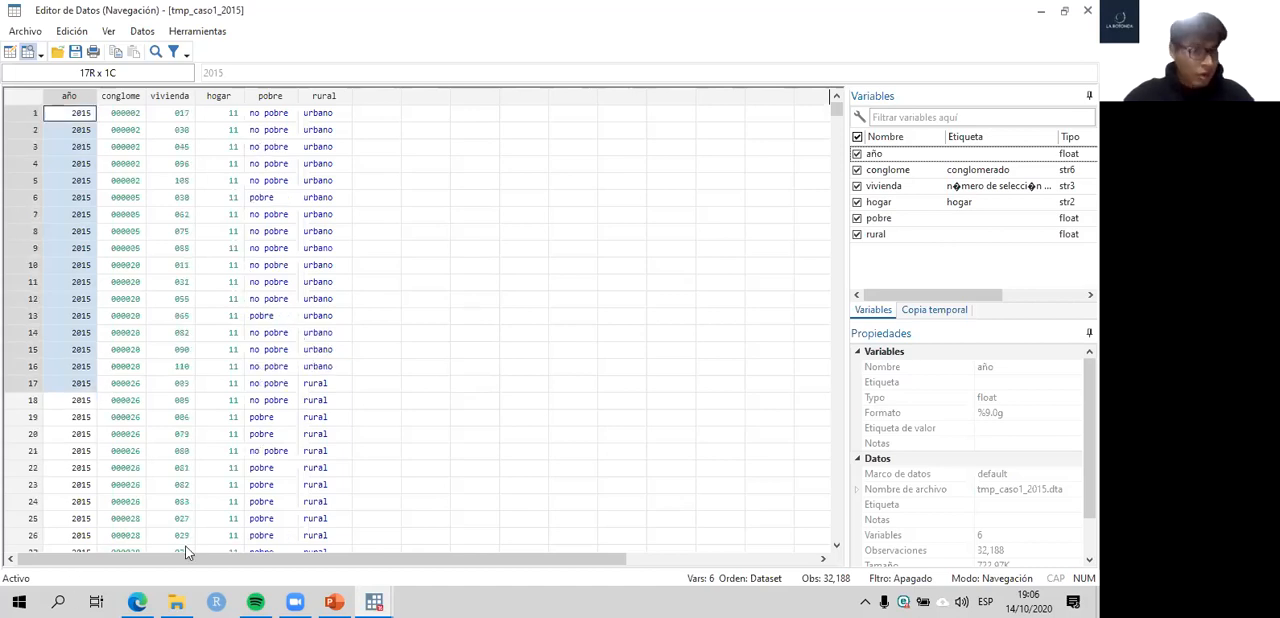
{"action": "left_click_drag", "start_coordinate": [76, 401], "coordinate": [76, 556]}
{"action": "scroll", "coordinate": [76, 540], "scroll_direction": "down", "scroll_amount": 3}
{"action": "left_click", "coordinate": [380, 600]}
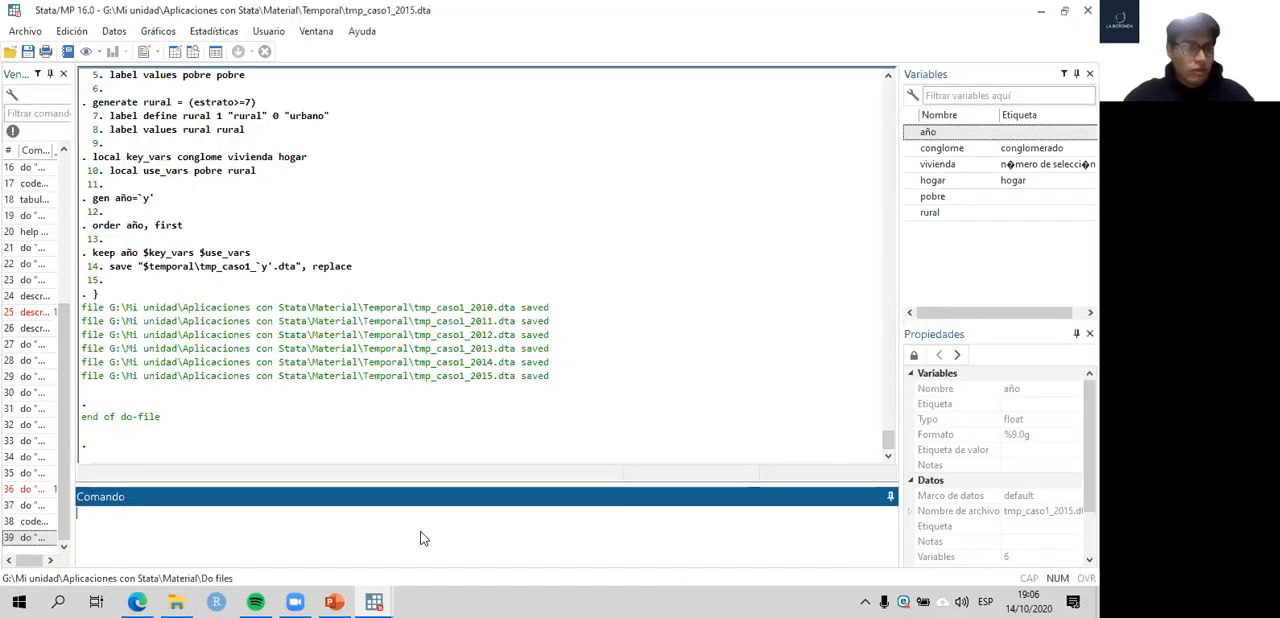
- Return to the caso1 do-file and examine año and the key_vars local in the Append loop's sort line
{"action": "key", "text": "alt+Tab"}
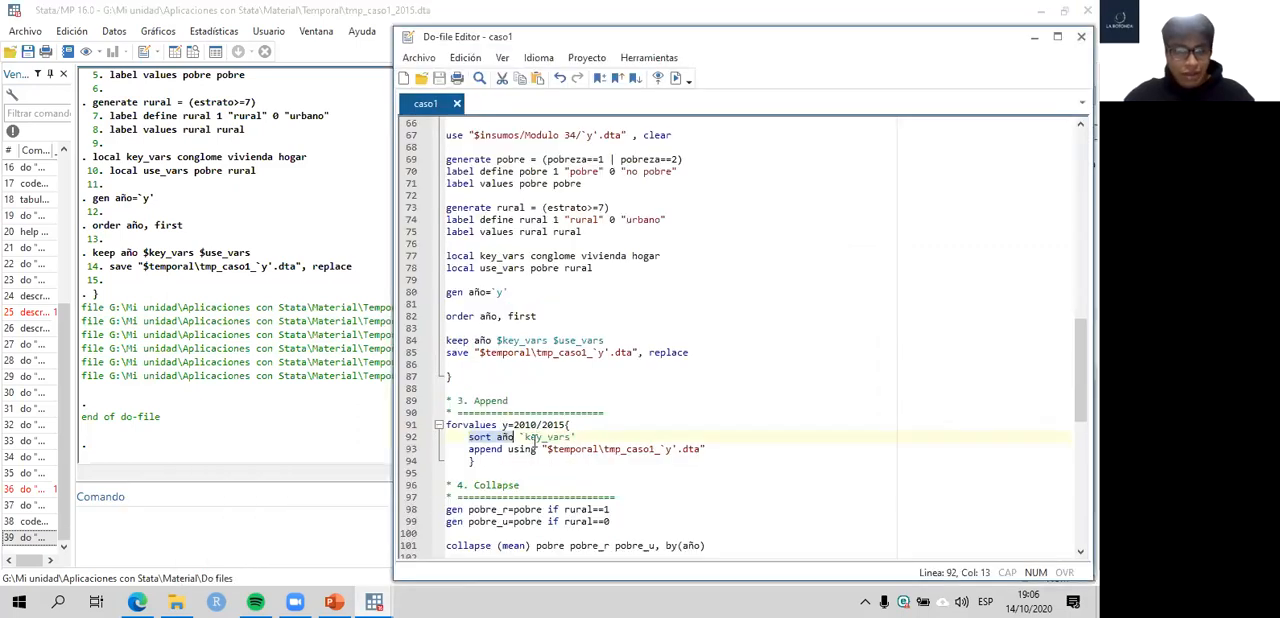
{"action": "key", "text": "End"}
{"action": "left_click_drag", "start_coordinate": [576, 437], "coordinate": [518, 436]}
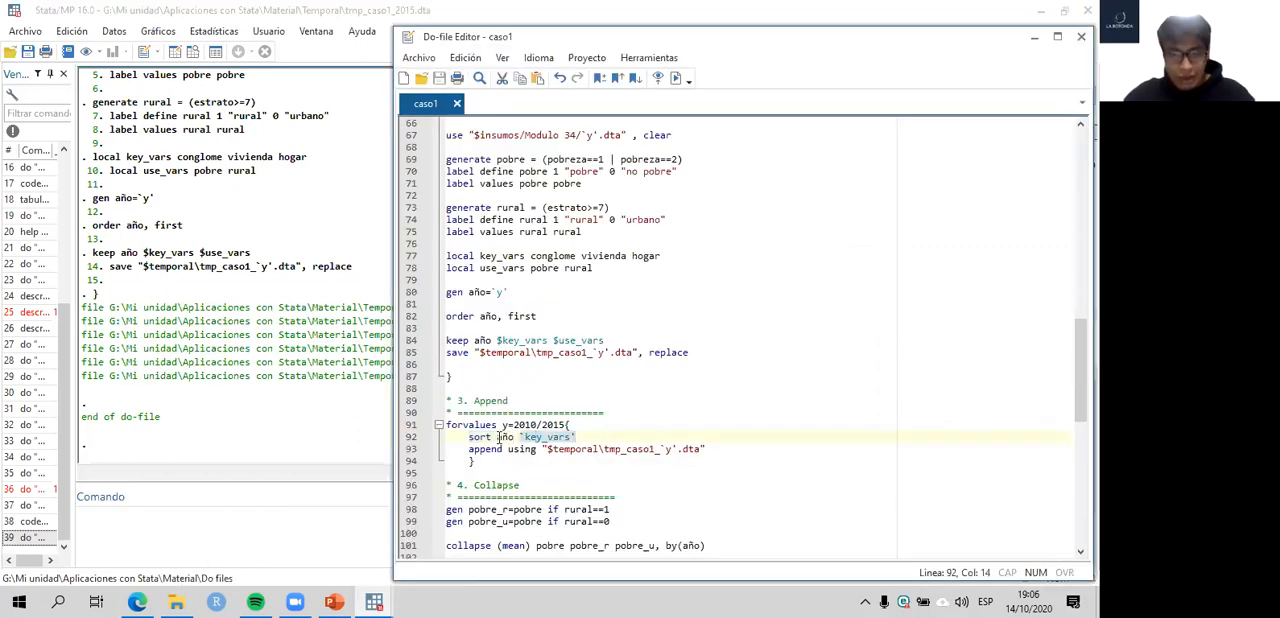
{"action": "left_click", "coordinate": [499, 436]}
{"action": "left_click", "coordinate": [503, 436]}
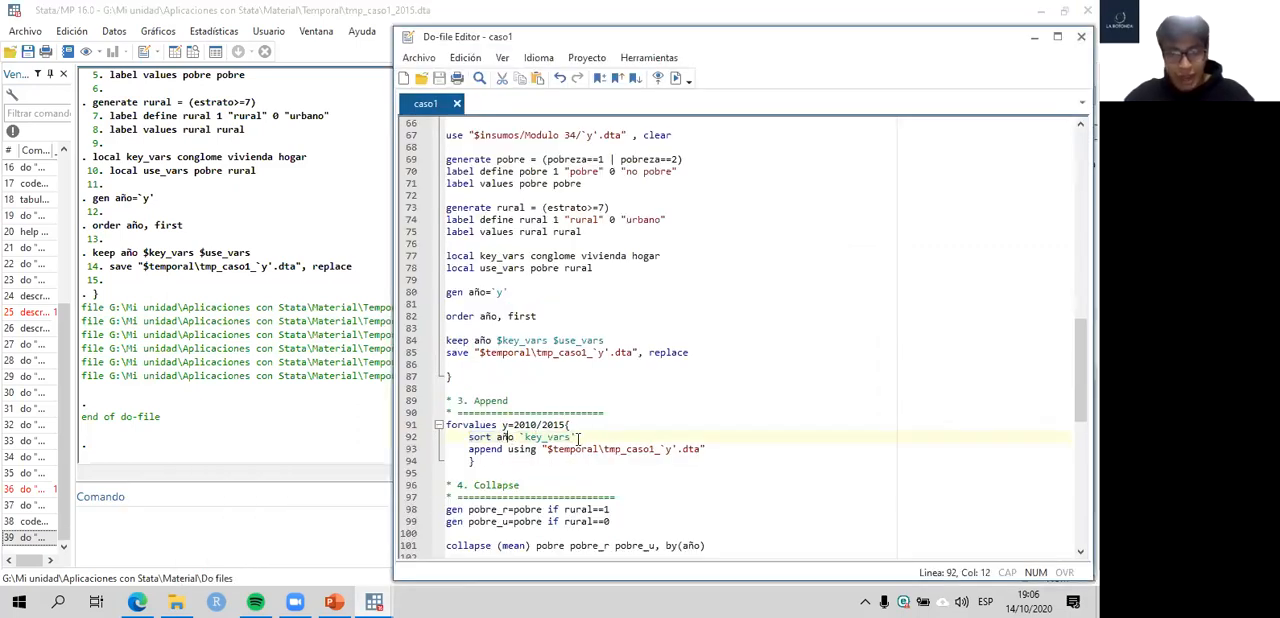
- Browse the dataset again and inspect the conglome, vivienda and hogar identifiers of the first observation
{"action": "key", "text": "alt+Tab"}
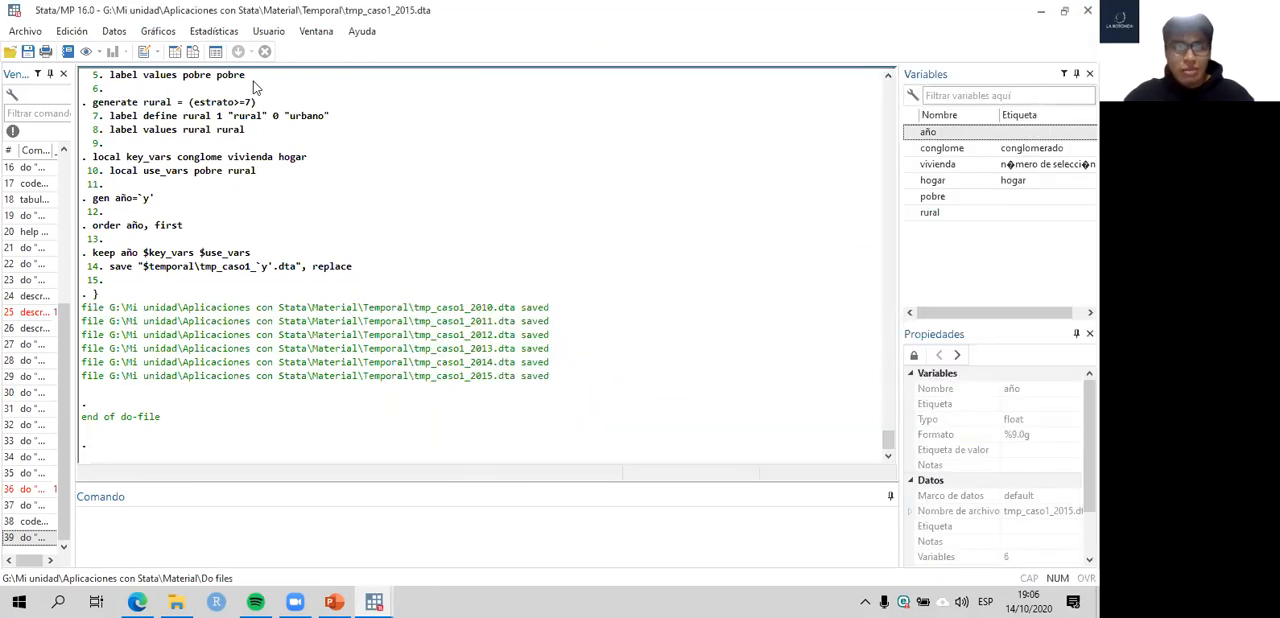
{"action": "left_click", "coordinate": [193, 51]}
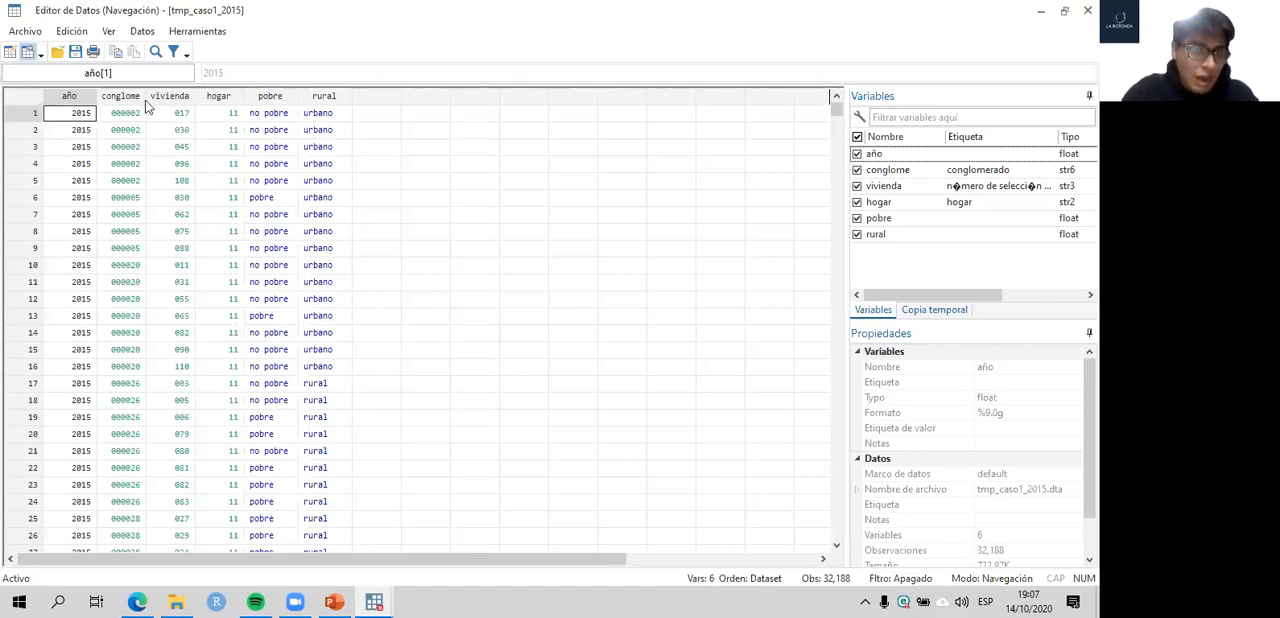
{"action": "left_click_drag", "start_coordinate": [145, 100], "coordinate": [233, 110]}
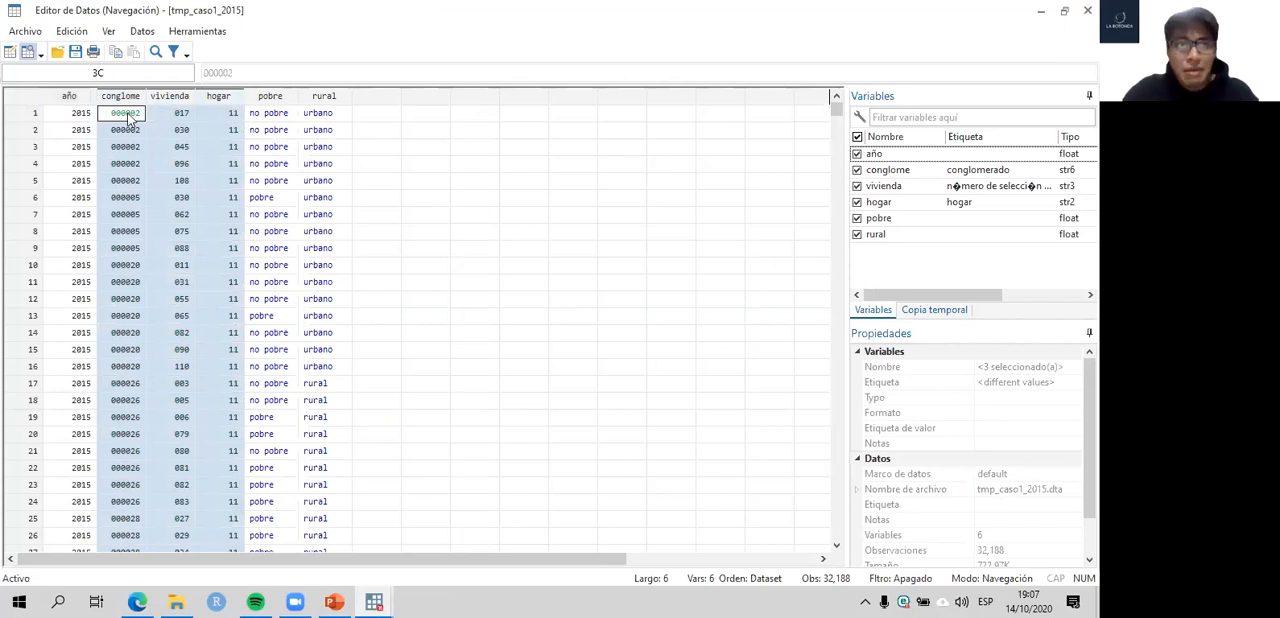
{"action": "left_click", "coordinate": [131, 117]}
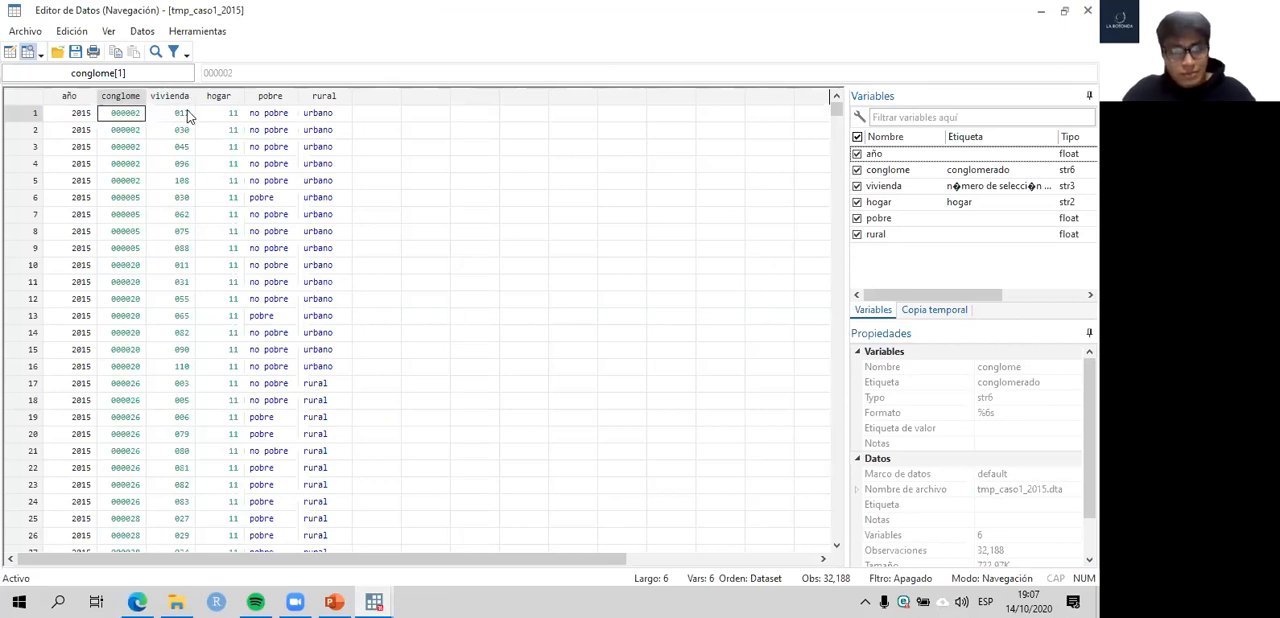
{"action": "mouse_move", "coordinate": [178, 114]}
{"action": "left_mouse_down"}
{"action": "mouse_move", "coordinate": [197, 120]}
{"action": "mouse_move", "coordinate": [159, 115]}
{"action": "left_mouse_up"}
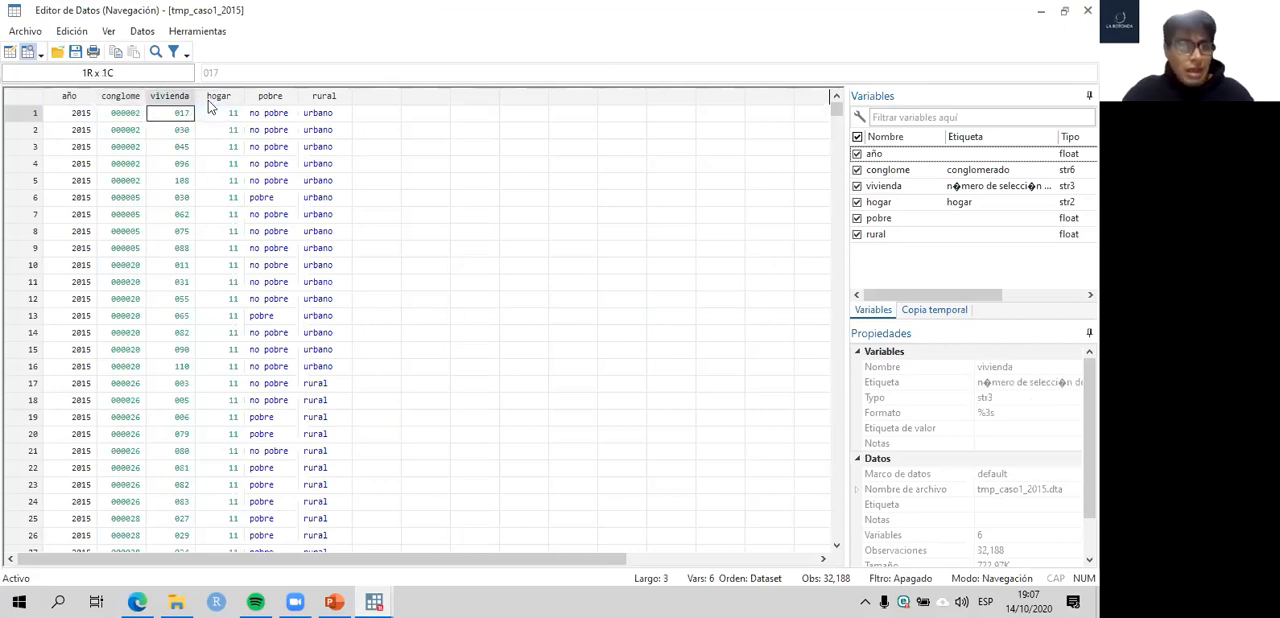
{"action": "left_click", "coordinate": [235, 117]}
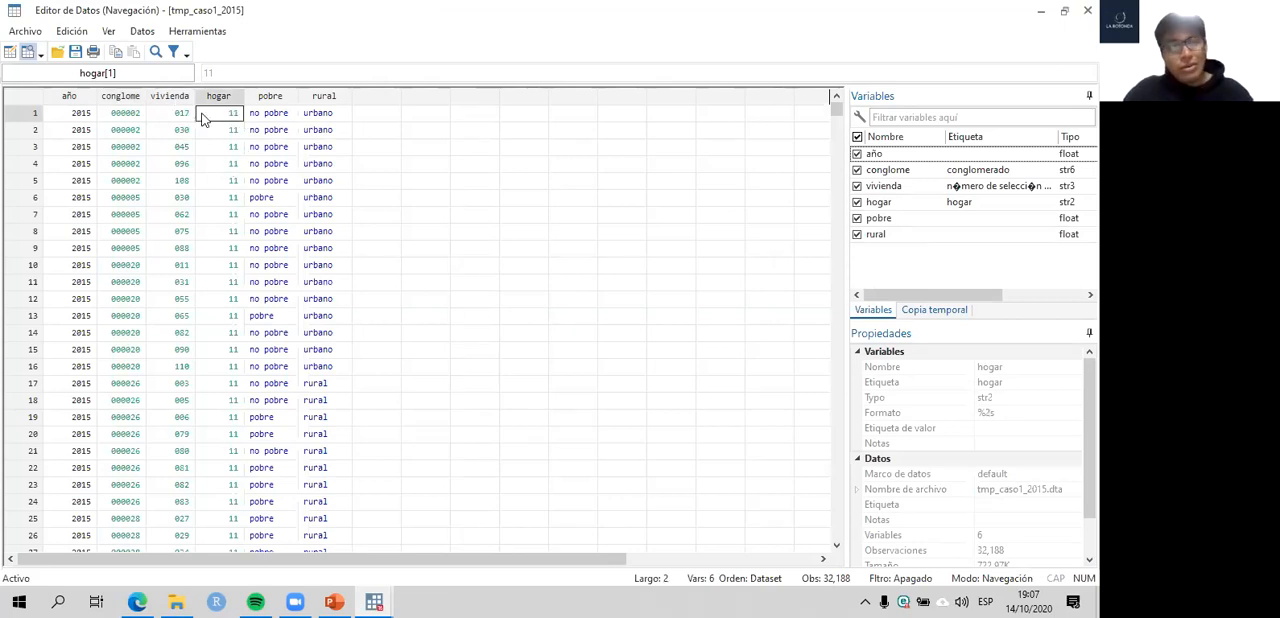
{"action": "left_click_drag", "start_coordinate": [200, 117], "coordinate": [175, 117]}
{"action": "left_click", "coordinate": [220, 118]}
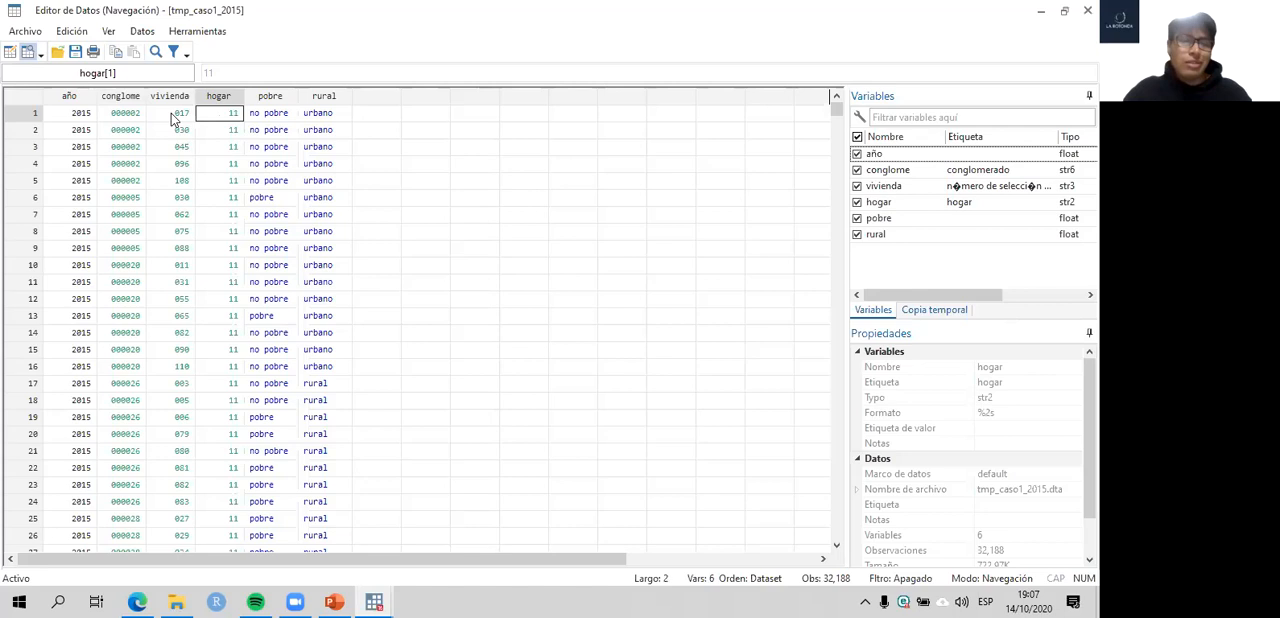
{"action": "key", "text": "Left"}
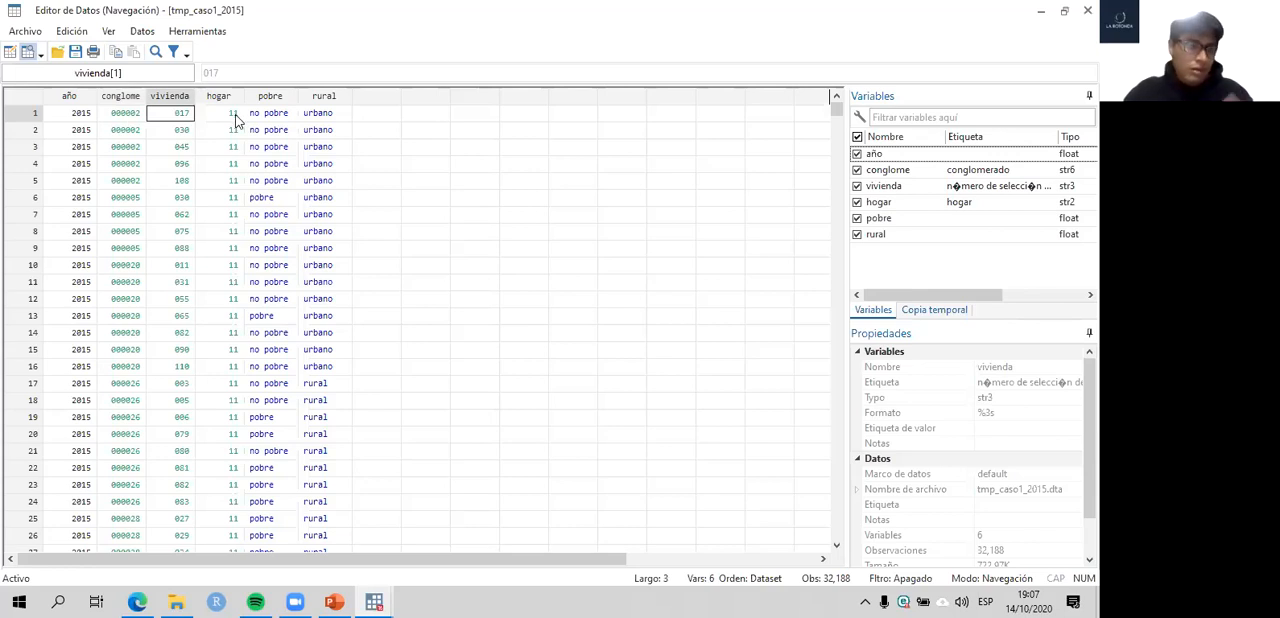
{"action": "left_click", "coordinate": [237, 113], "text": "shift"}
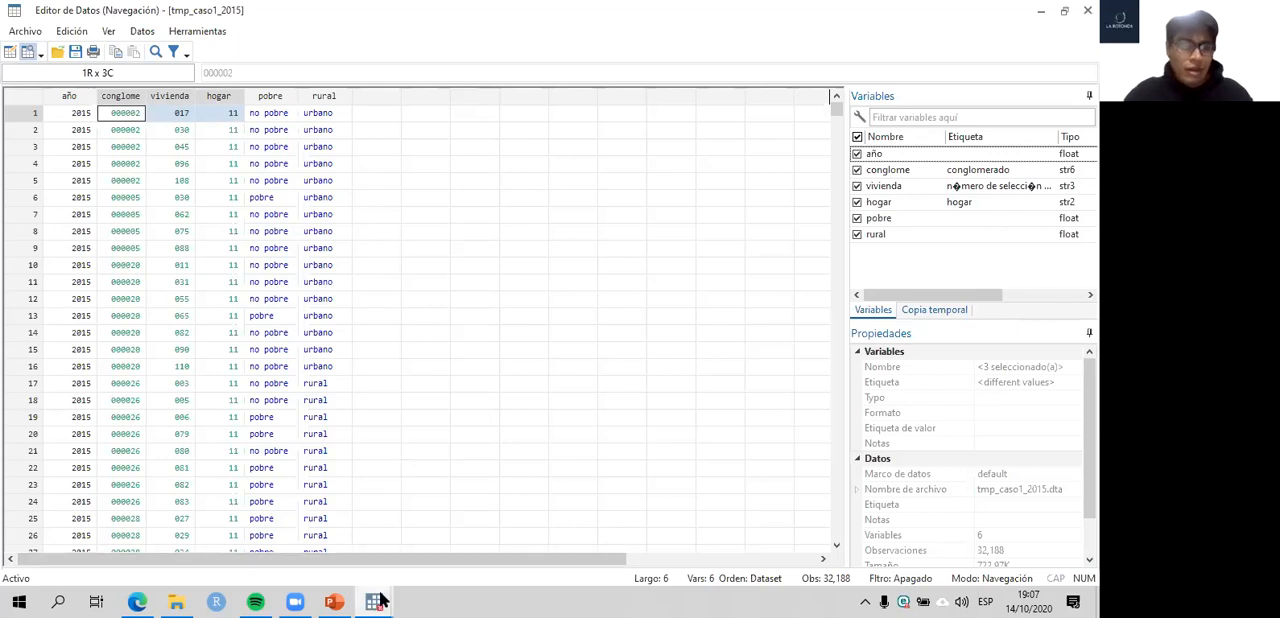
- Compare the loop's sort line with the conglome, vivienda and hogar identifiers across more observations, and return to the caso1 do-file
{"action": "mouse_move", "coordinate": [381, 601]}
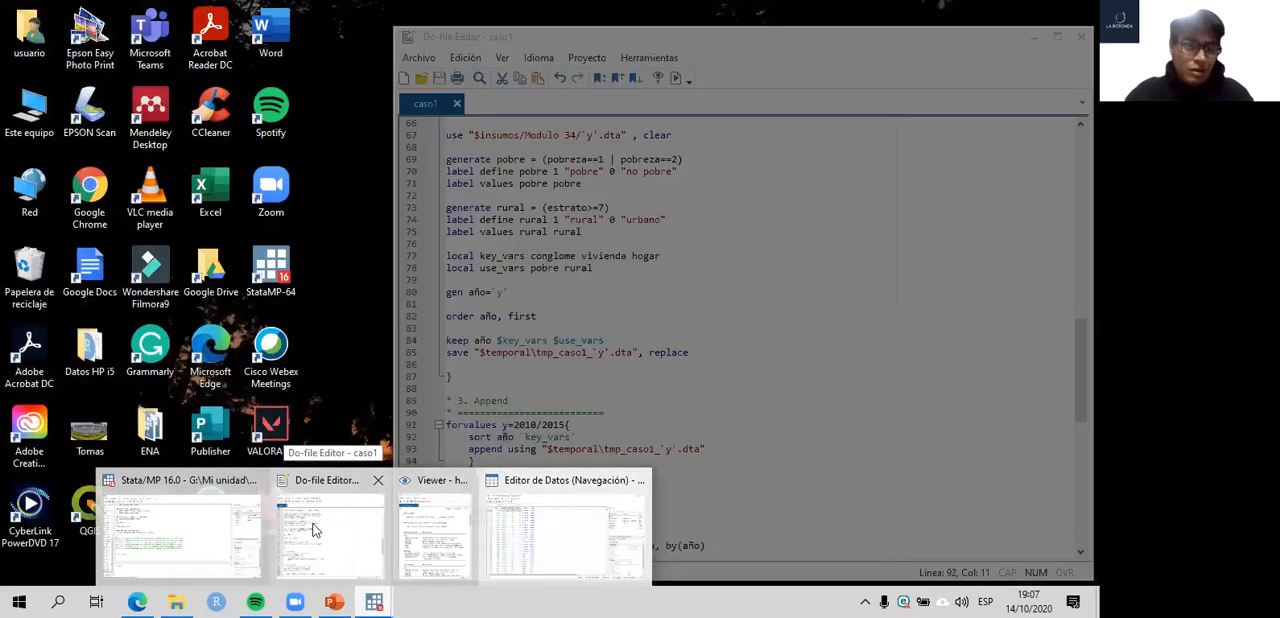
{"action": "left_click", "coordinate": [318, 527]}
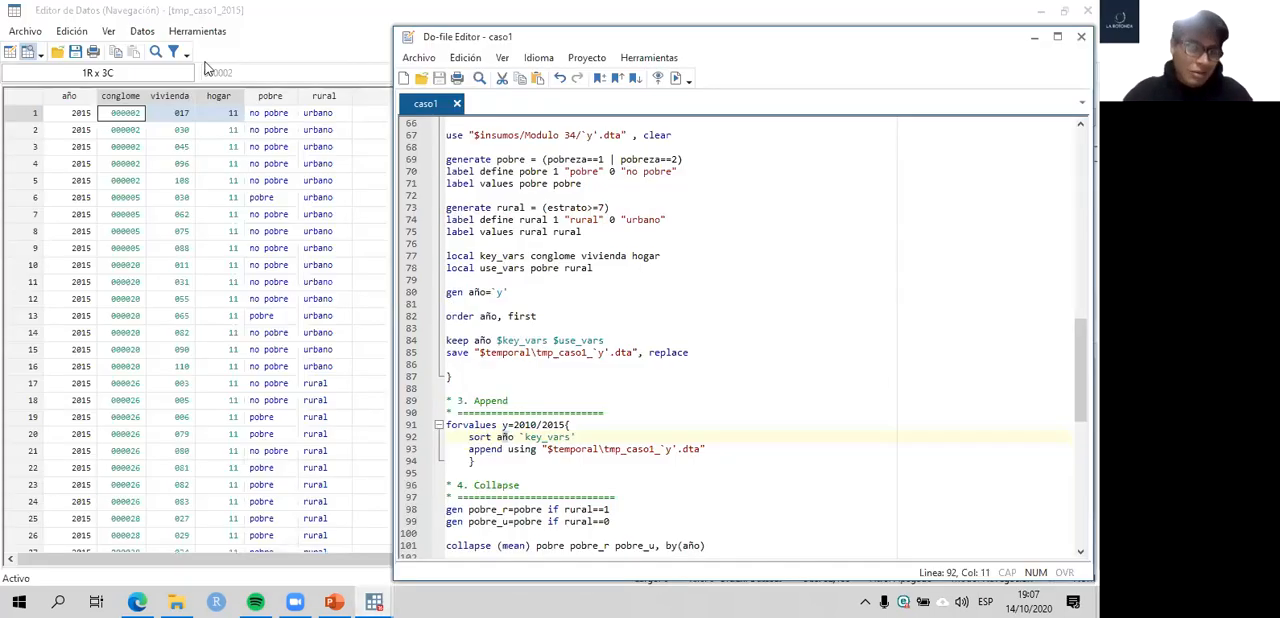
{"action": "left_click", "coordinate": [240, 98]}
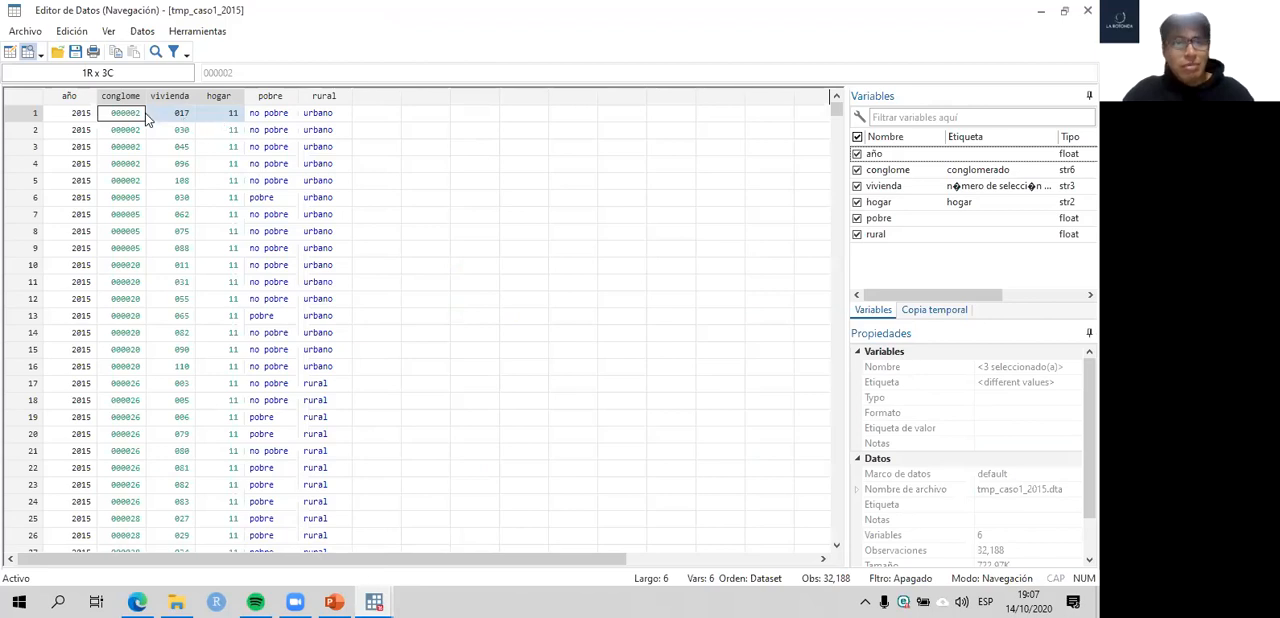
{"action": "left_click_drag", "start_coordinate": [124, 116], "coordinate": [226, 115]}
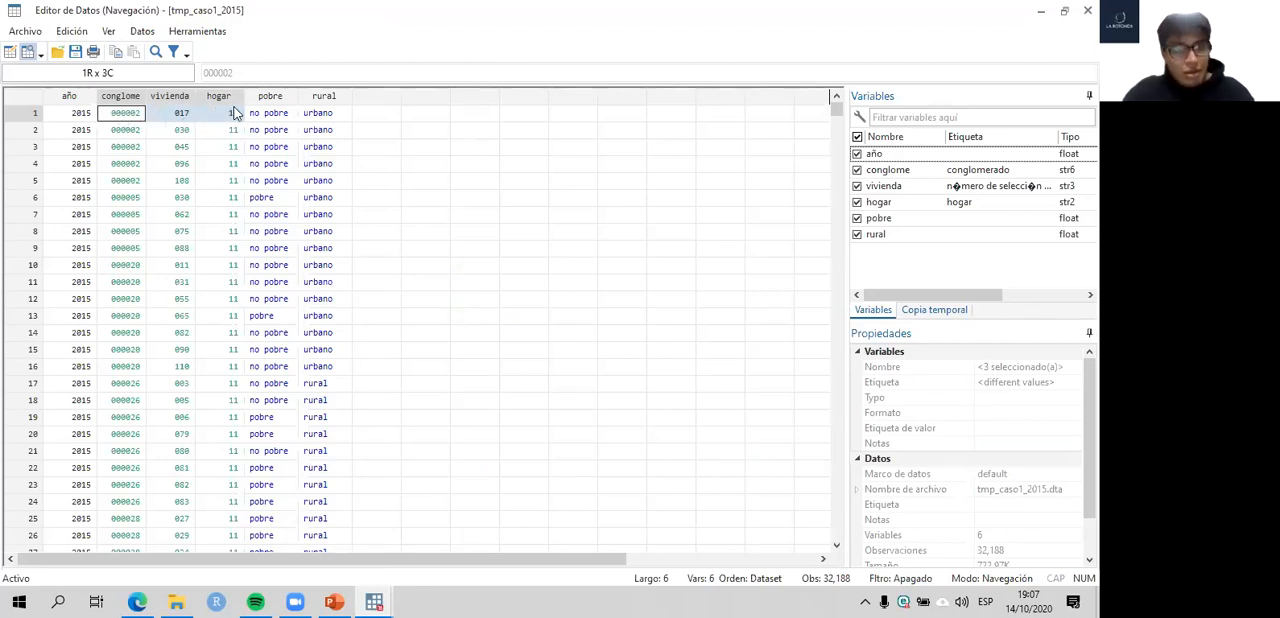
{"action": "scroll", "coordinate": [210, 262], "scroll_direction": "down", "scroll_amount": 16}
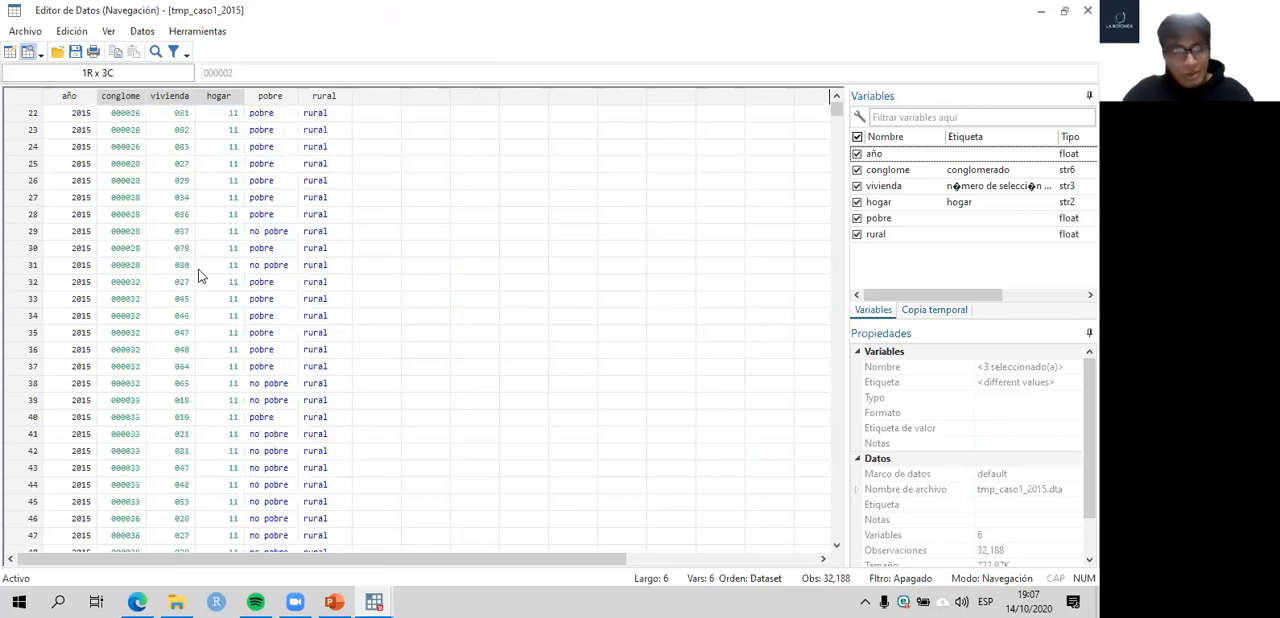
{"action": "scroll", "coordinate": [210, 304], "scroll_direction": "down", "scroll_amount": 20}
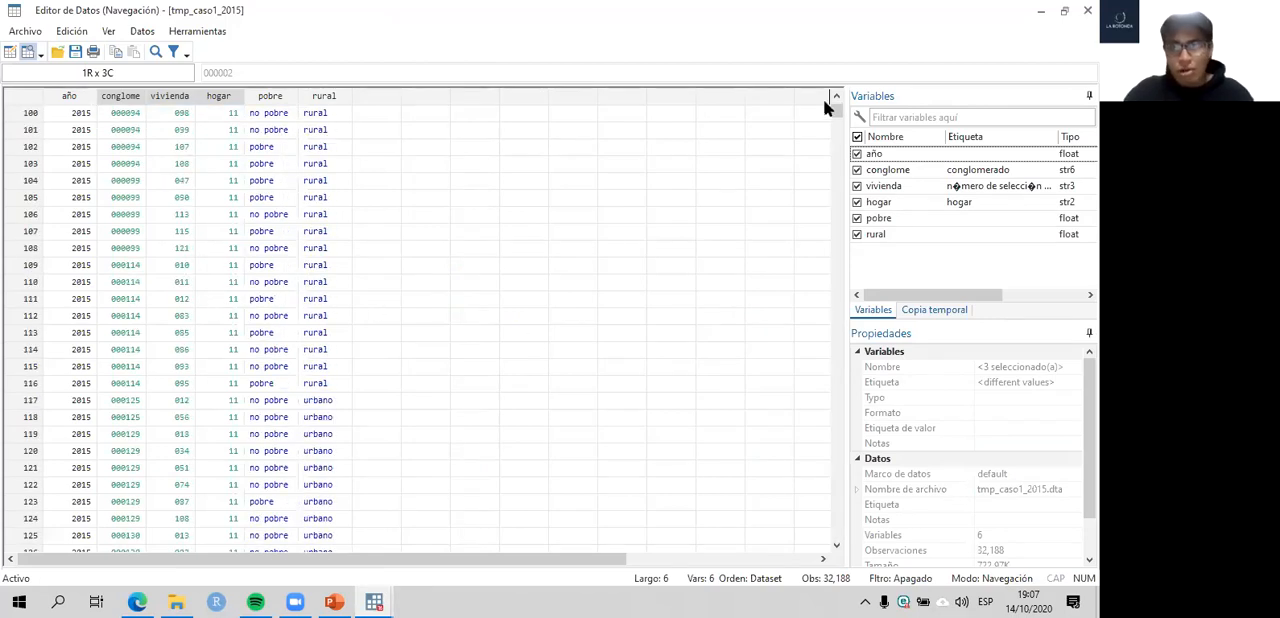
{"action": "left_click_drag", "start_coordinate": [836, 118], "coordinate": [822, 98]}
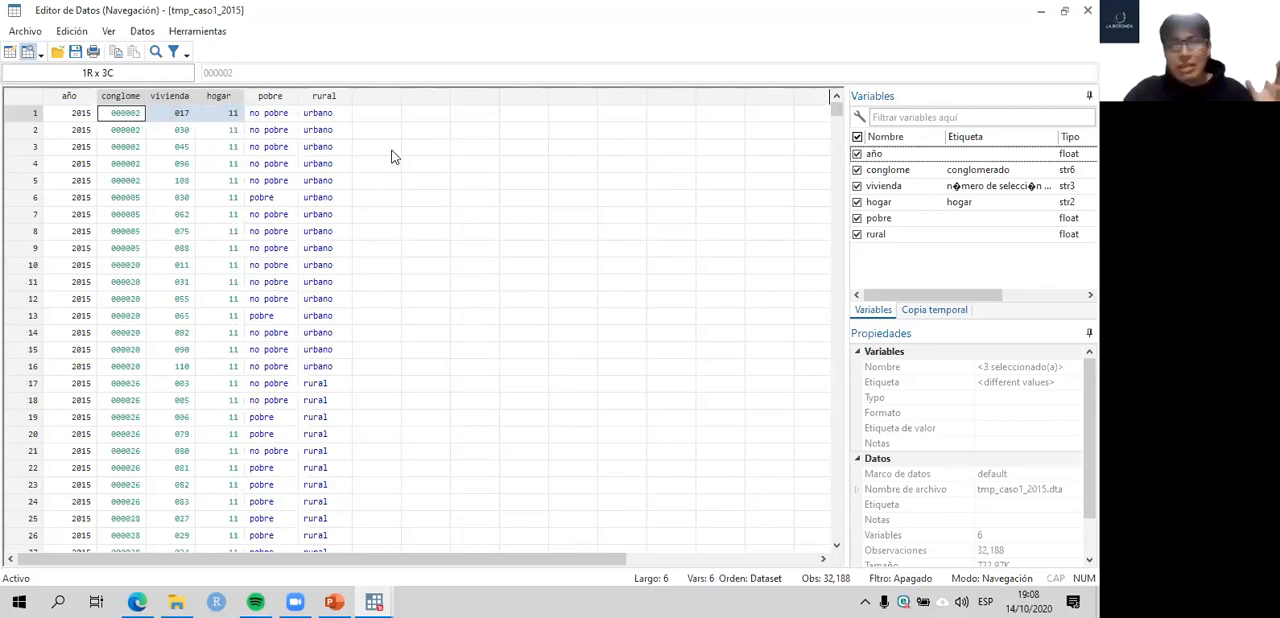
{"action": "mouse_move", "coordinate": [374, 601]}
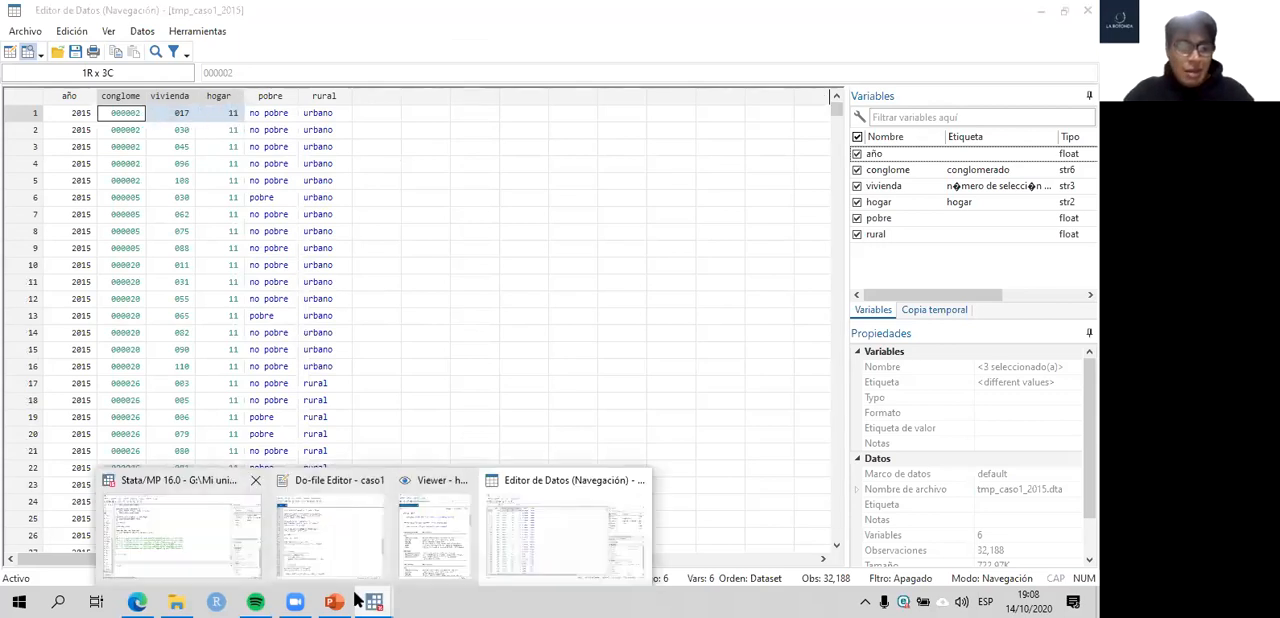
{"action": "left_click", "coordinate": [208, 500]}
{"action": "left_click", "coordinate": [330, 530]}
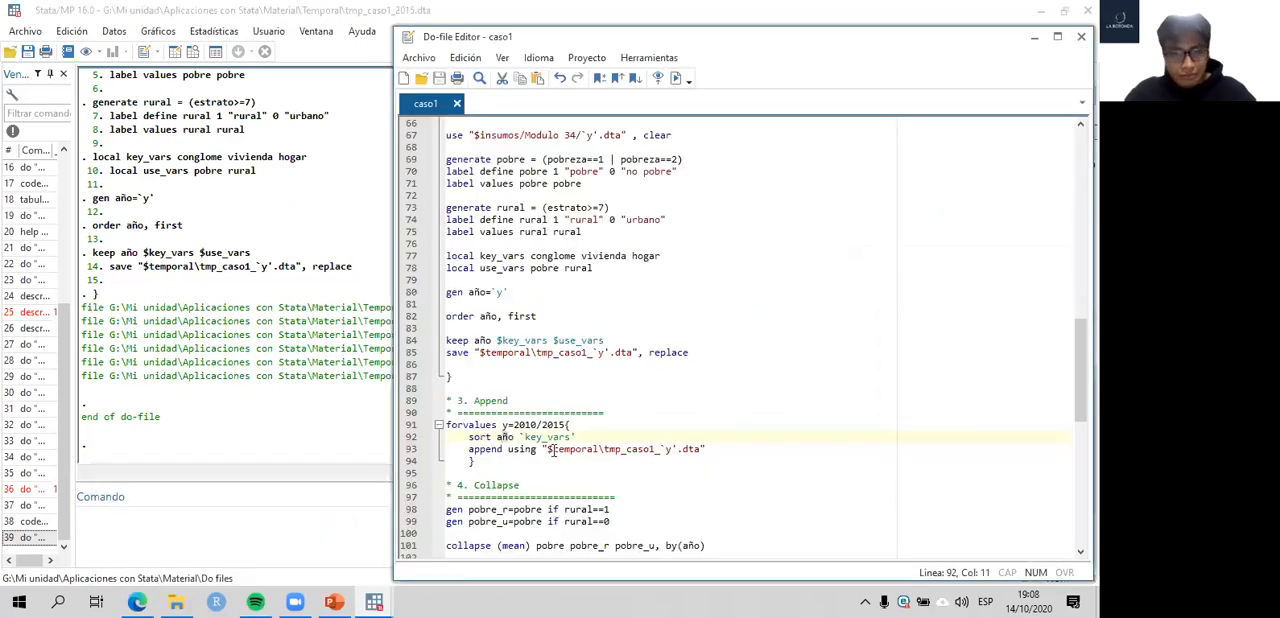
- Browse the tmp_caso1_2015 dataset, compare año, conglome, vivienda and hogar of the first observation with the sort line, and return to the caso1 do-file
{"action": "left_click", "coordinate": [513, 437]}
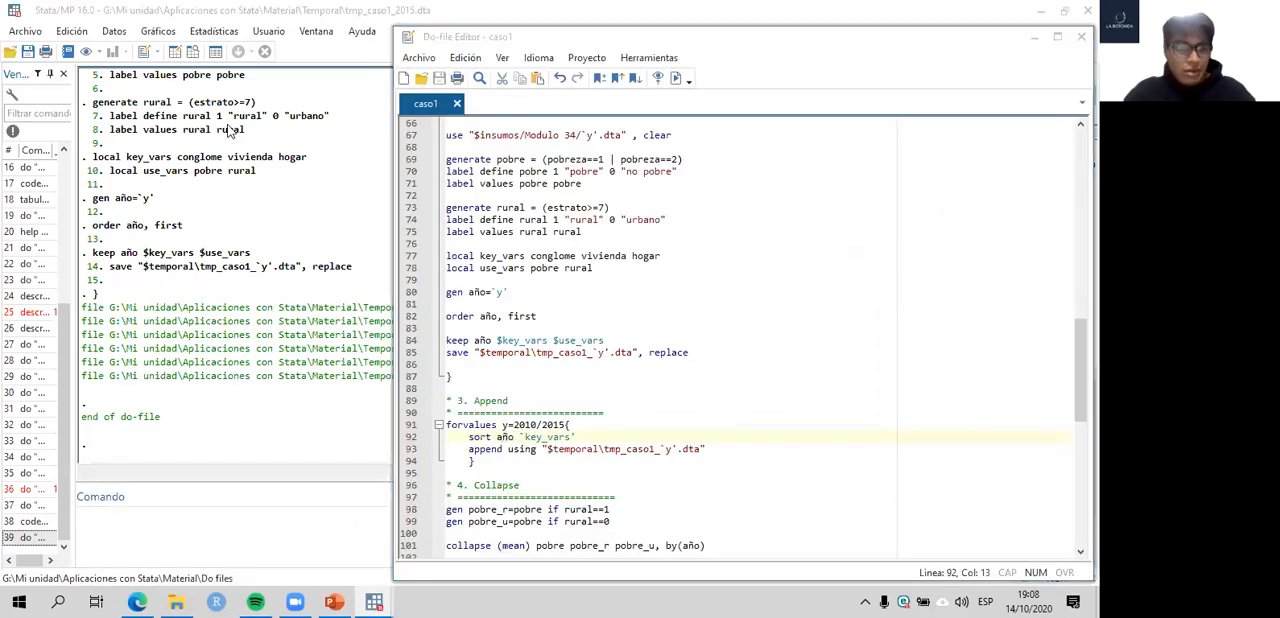
{"action": "left_click", "coordinate": [231, 131]}
{"action": "left_click", "coordinate": [70, 118]}
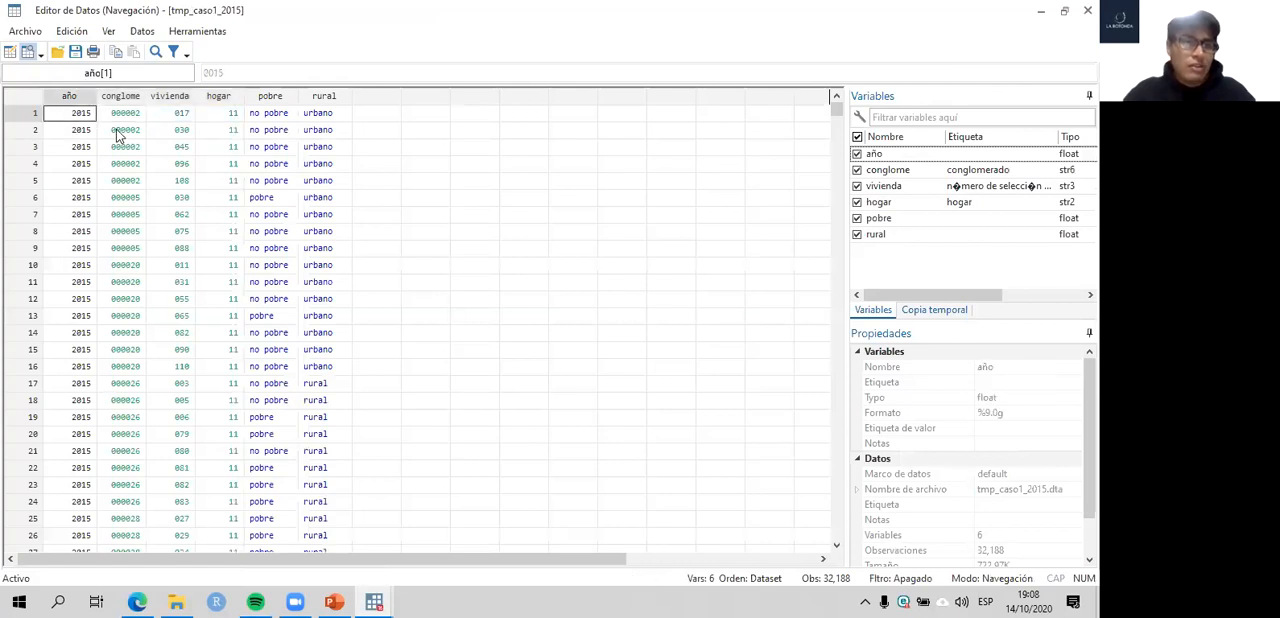
{"action": "left_click", "coordinate": [372, 600]}
{"action": "left_click", "coordinate": [211, 245]}
{"action": "left_click_drag", "start_coordinate": [84, 115], "coordinate": [237, 124]}
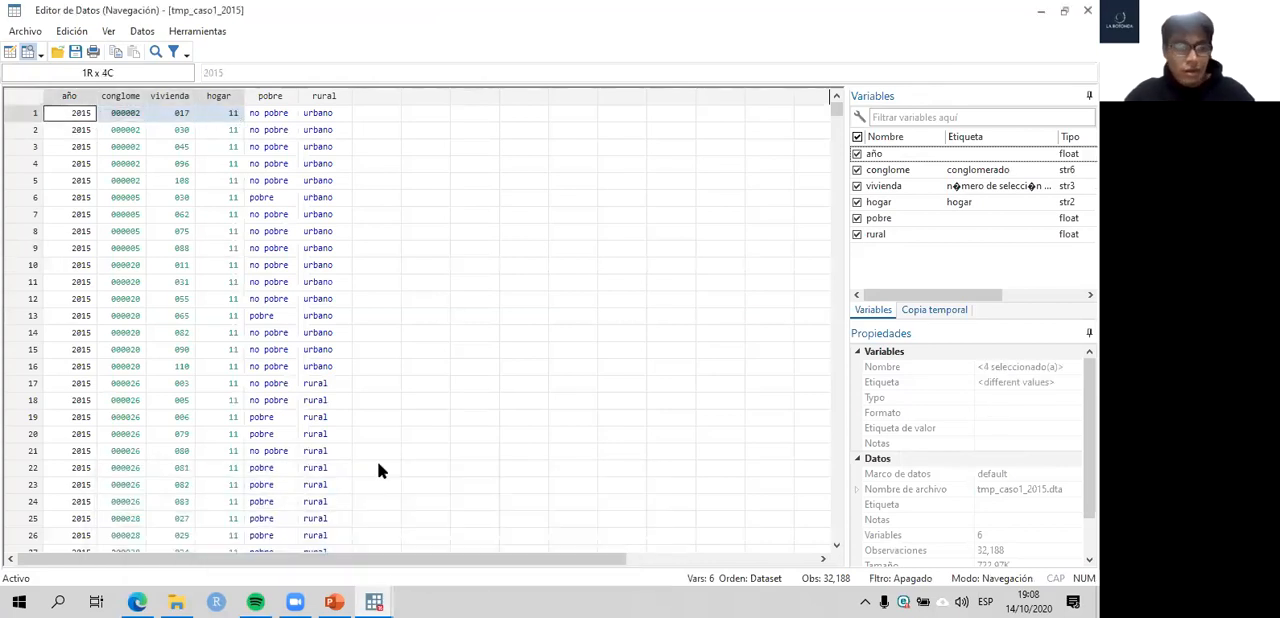
{"action": "left_click", "coordinate": [380, 600]}
{"action": "left_click", "coordinate": [360, 538]}
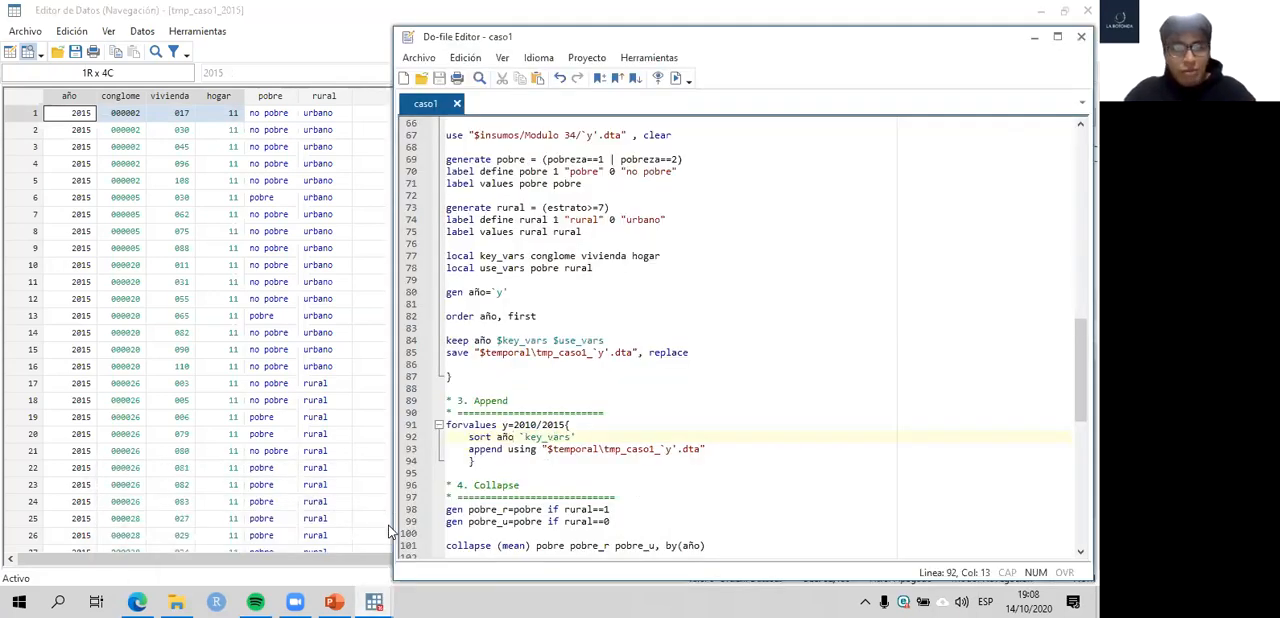
- Change the Append loop's sort line to call key_vars as a global, so it reads sort año $key_vars
{"action": "left_click_drag", "start_coordinate": [472, 437], "coordinate": [514, 437]}
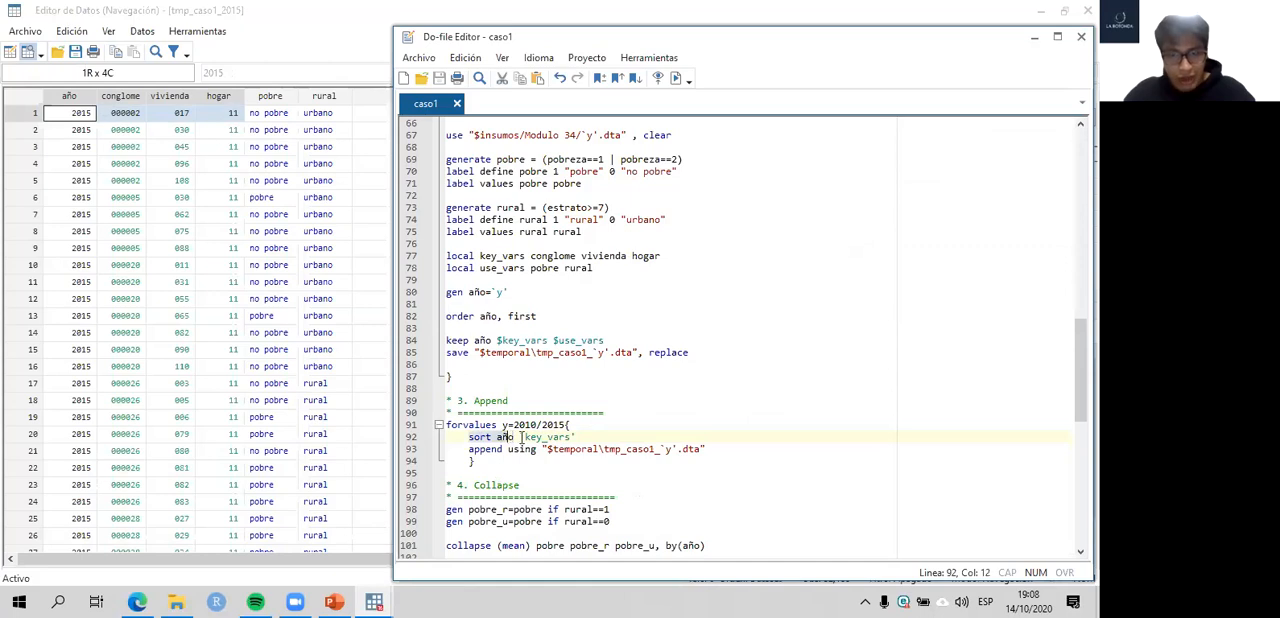
{"action": "left_click", "coordinate": [574, 437]}
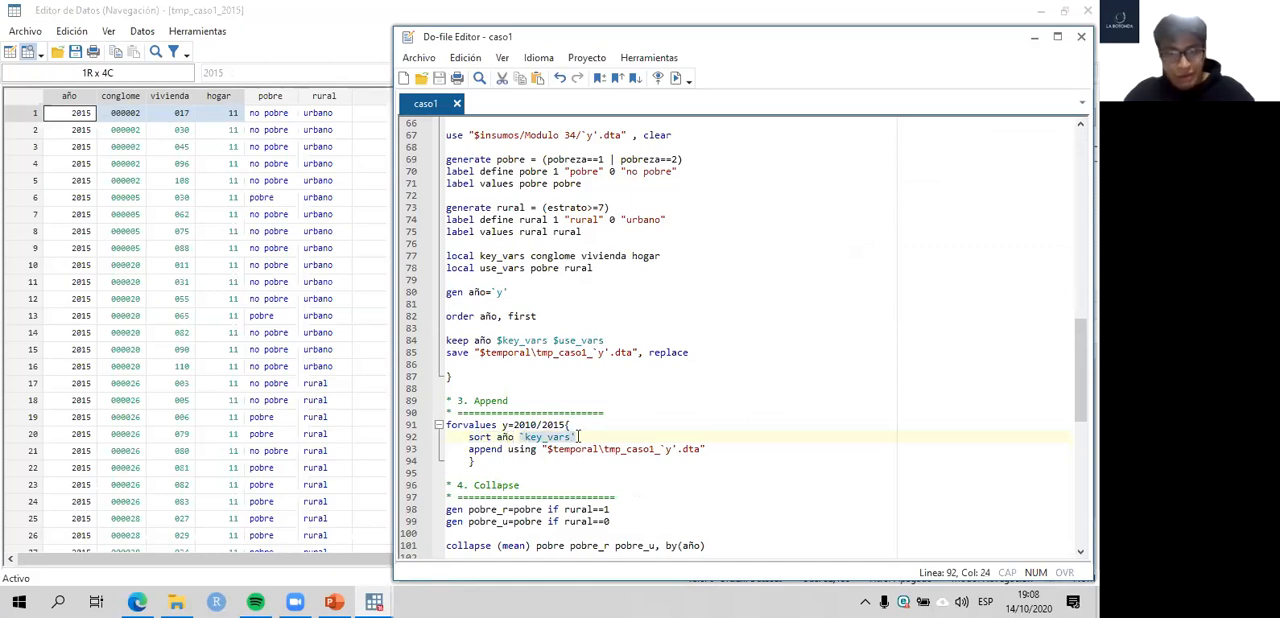
{"action": "key", "text": "BackSpace"}
{"action": "key", "text": "Left"}
{"action": "key", "text": "Left"}
{"action": "key", "text": "Left"}
{"action": "key", "text": "Left"}
{"action": "key", "text": "Left"}
{"action": "key", "text": "Left"}
{"action": "key", "text": "Left"}
{"action": "key", "text": "Left"}
{"action": "key", "text": "Left"}
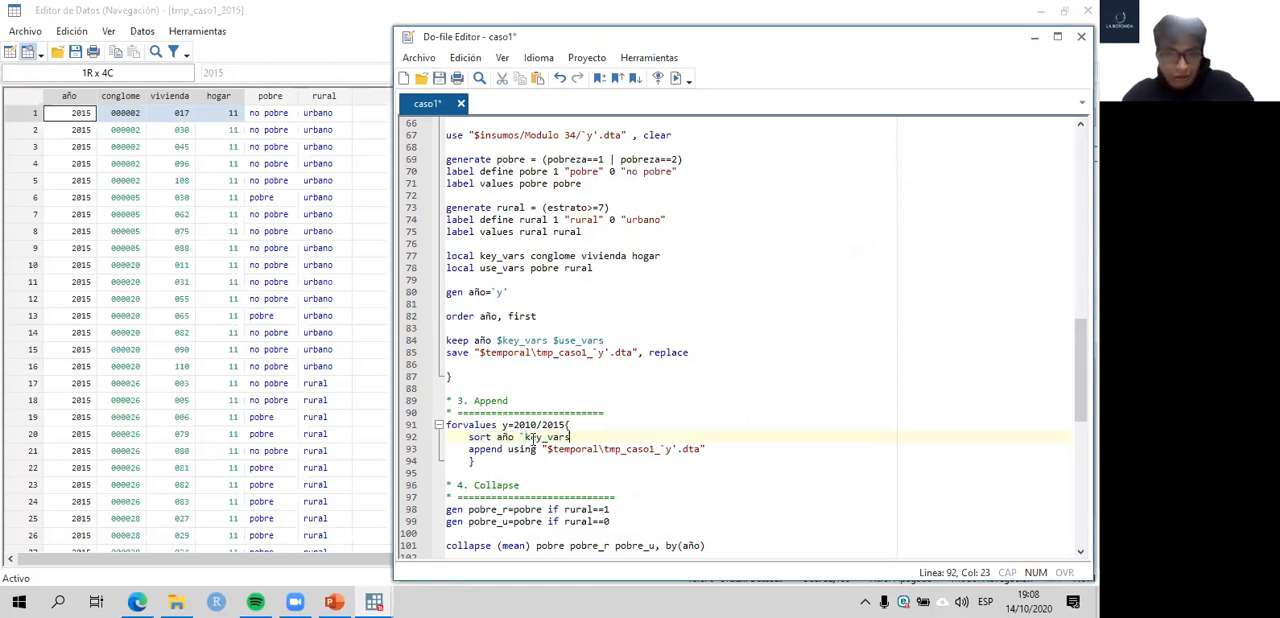
{"action": "type", "text": "$"}
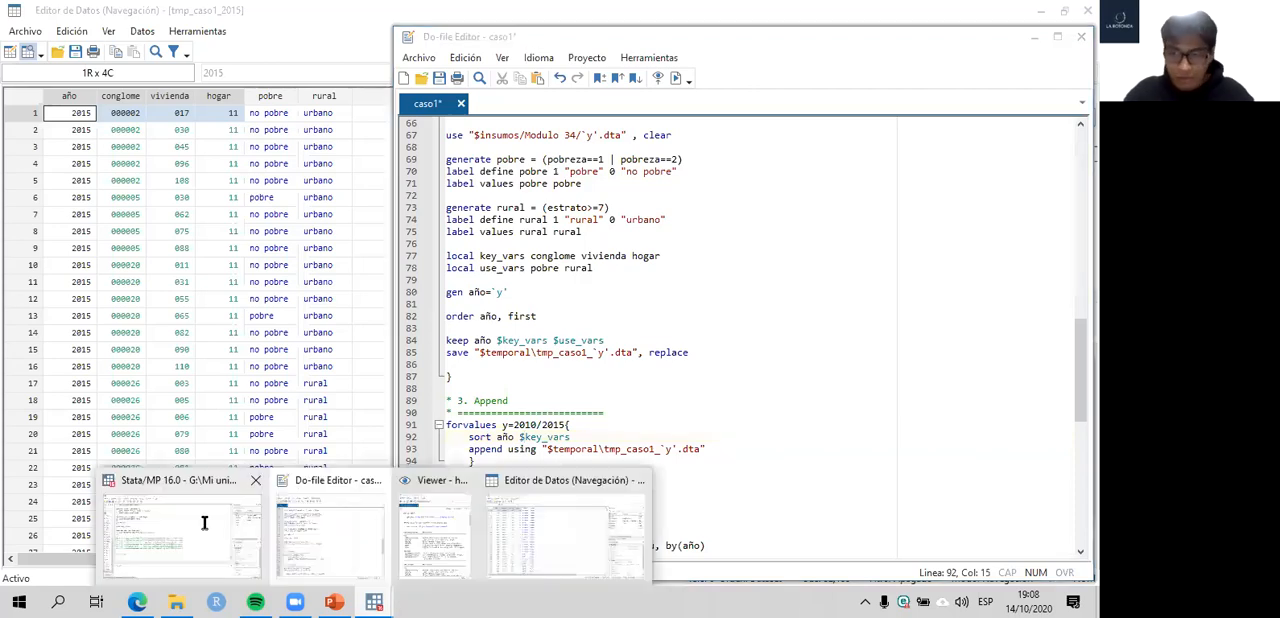
- Run the 3. Append section of the do-file to append the yearly tmp_caso1 files for 2010 to 2015
{"action": "left_click", "coordinate": [204, 522]}
{"action": "left_click_drag", "start_coordinate": [476, 461], "coordinate": [405, 400]}
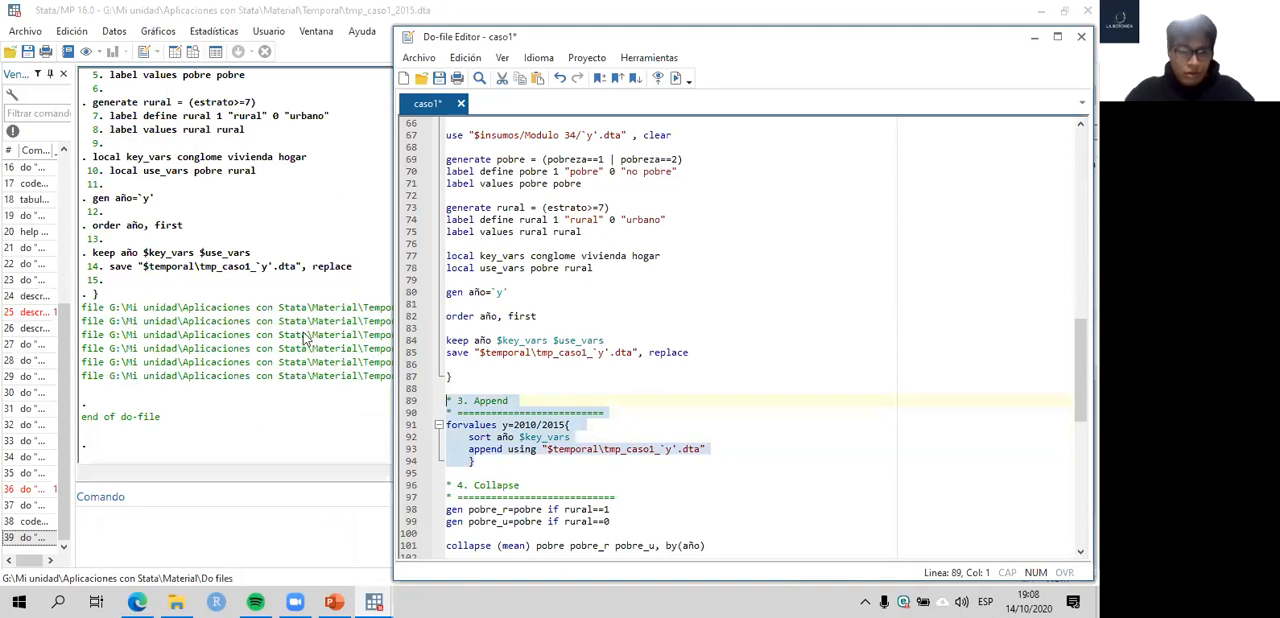
{"action": "key", "text": "ctrl+d"}
{"action": "left_click", "coordinate": [297, 274]}
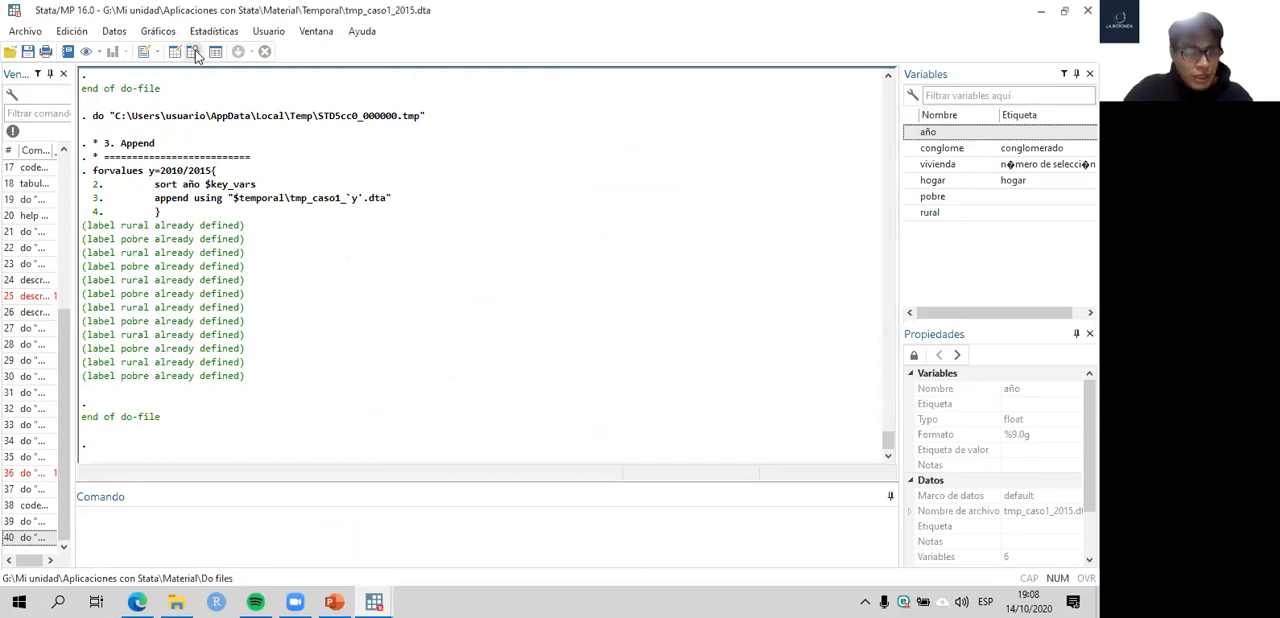
- Browse the appended dataset, examine the identifiers and the year, pobre and rural values from the first rows down to 2015, and close it
{"action": "left_click", "coordinate": [195, 53]}
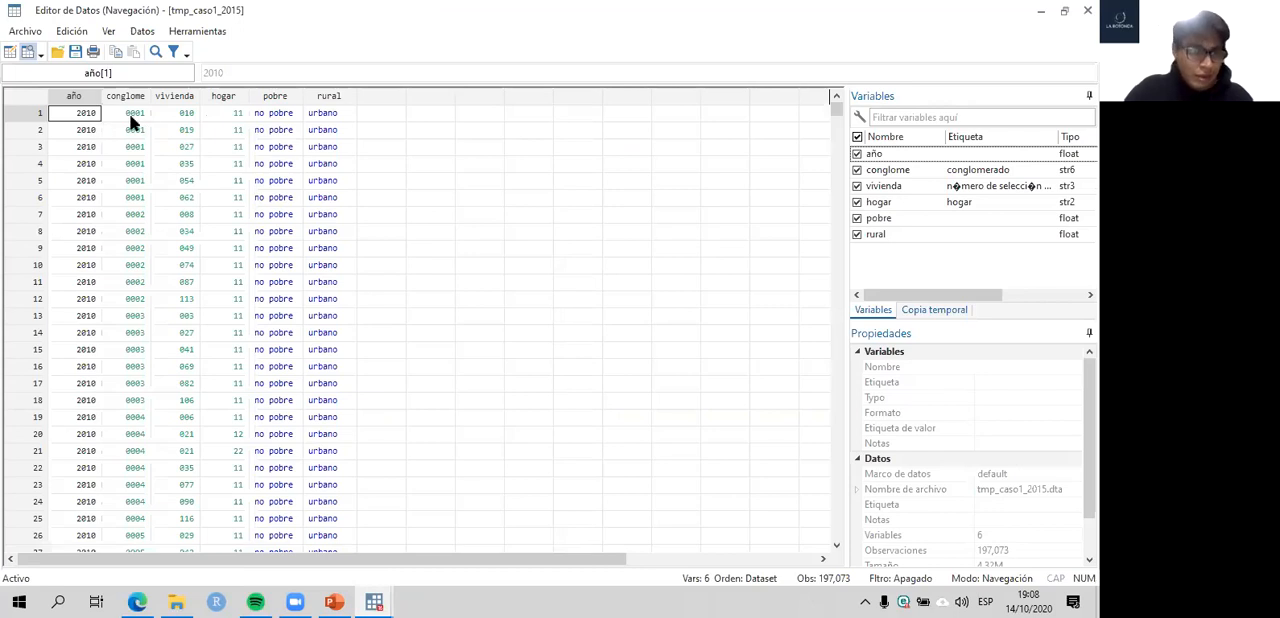
{"action": "left_click_drag", "start_coordinate": [88, 117], "coordinate": [200, 120]}
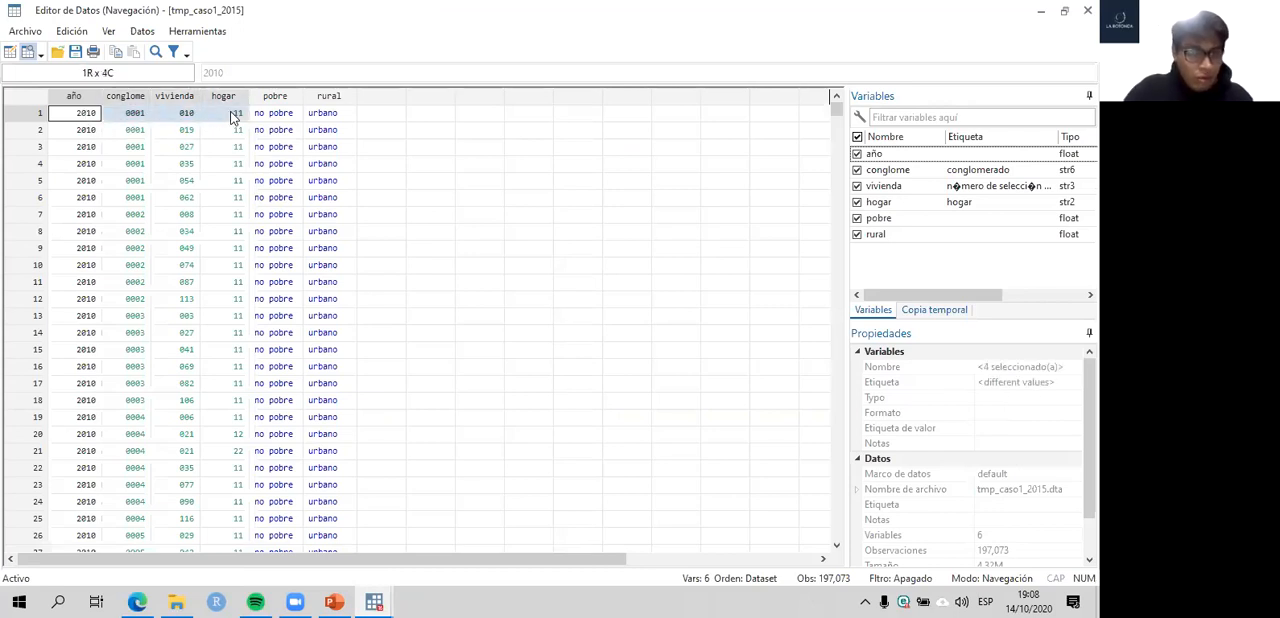
{"action": "left_click", "coordinate": [86, 129]}
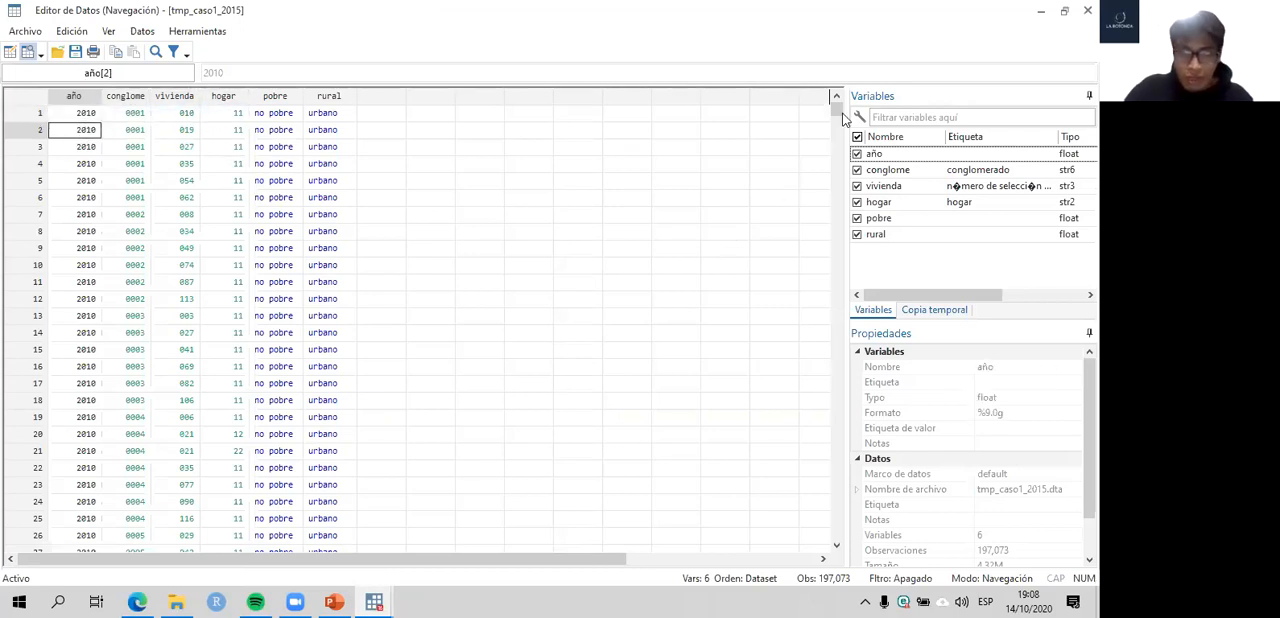
{"action": "left_click_drag", "start_coordinate": [837, 112], "coordinate": [801, 476]}
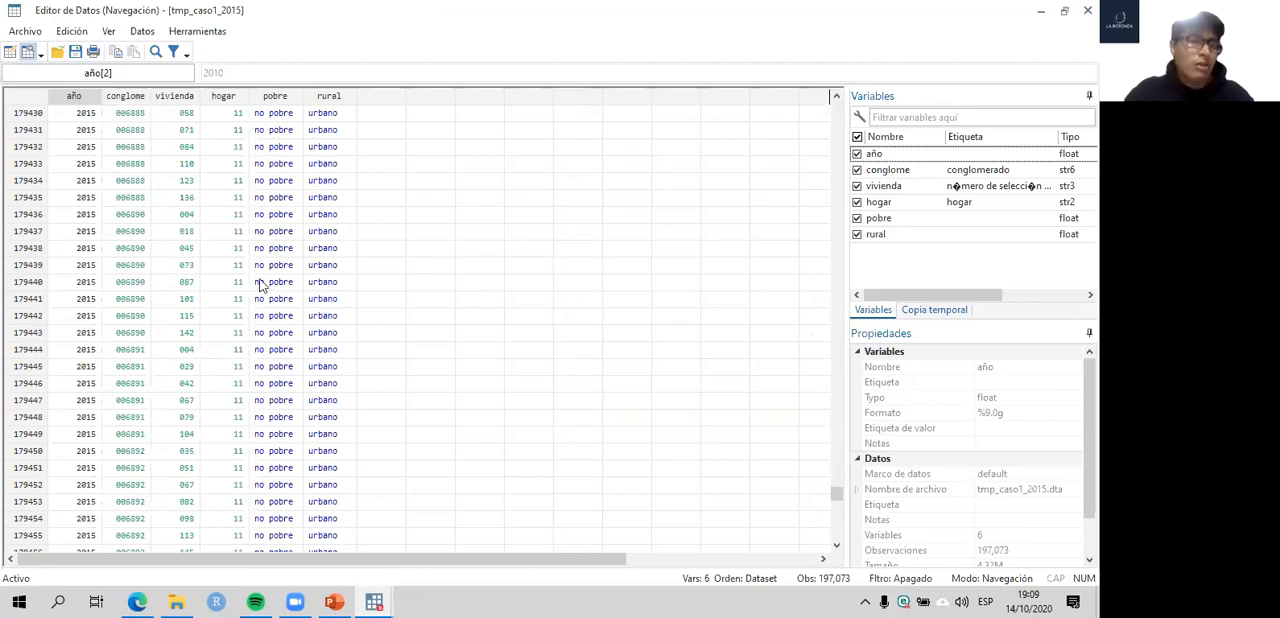
{"action": "left_click", "coordinate": [281, 320]}
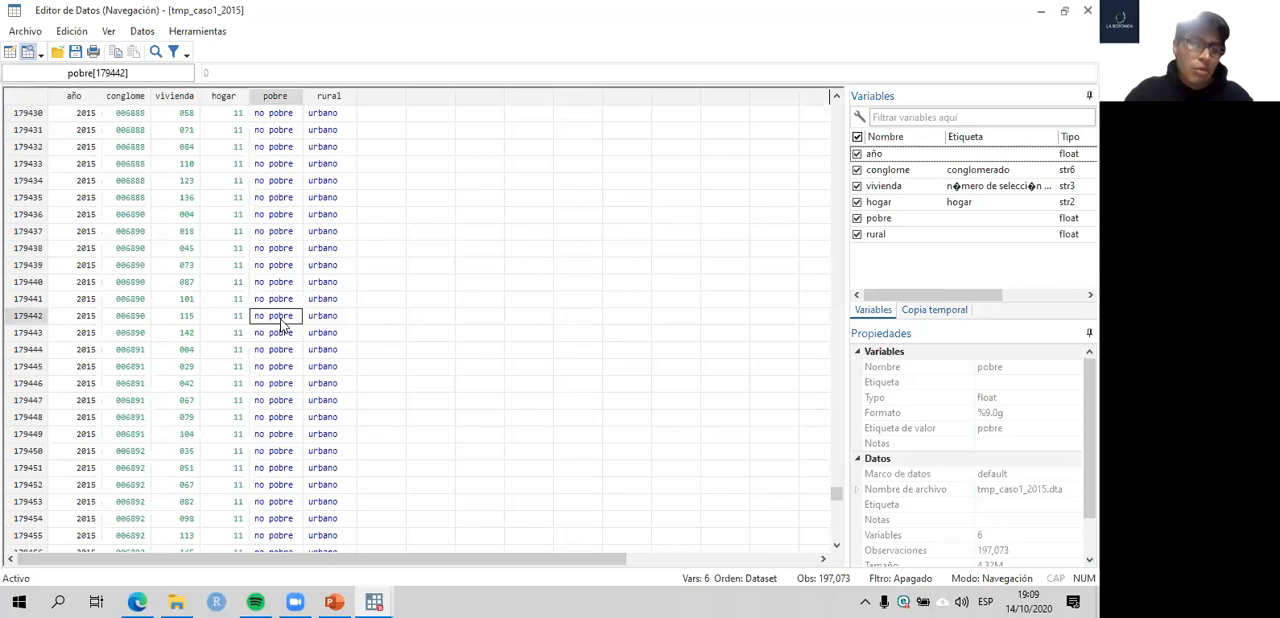
{"action": "key", "text": "Right"}
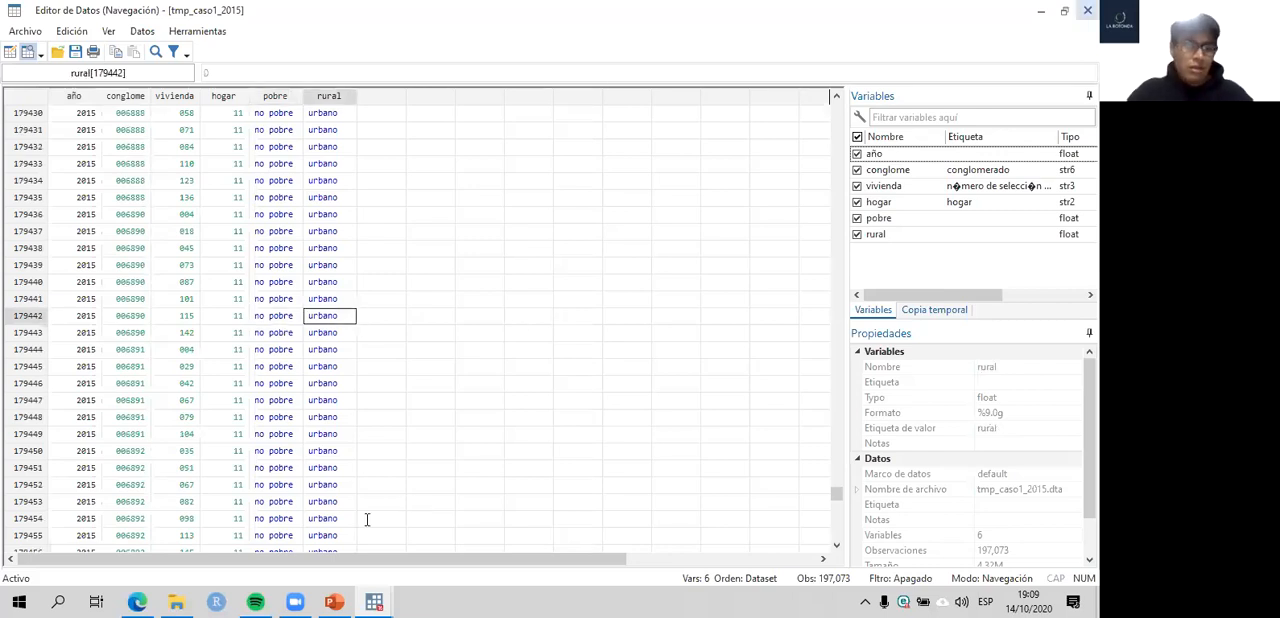
{"action": "left_click", "coordinate": [1088, 10]}
{"action": "key", "text": "alt+Tab"}
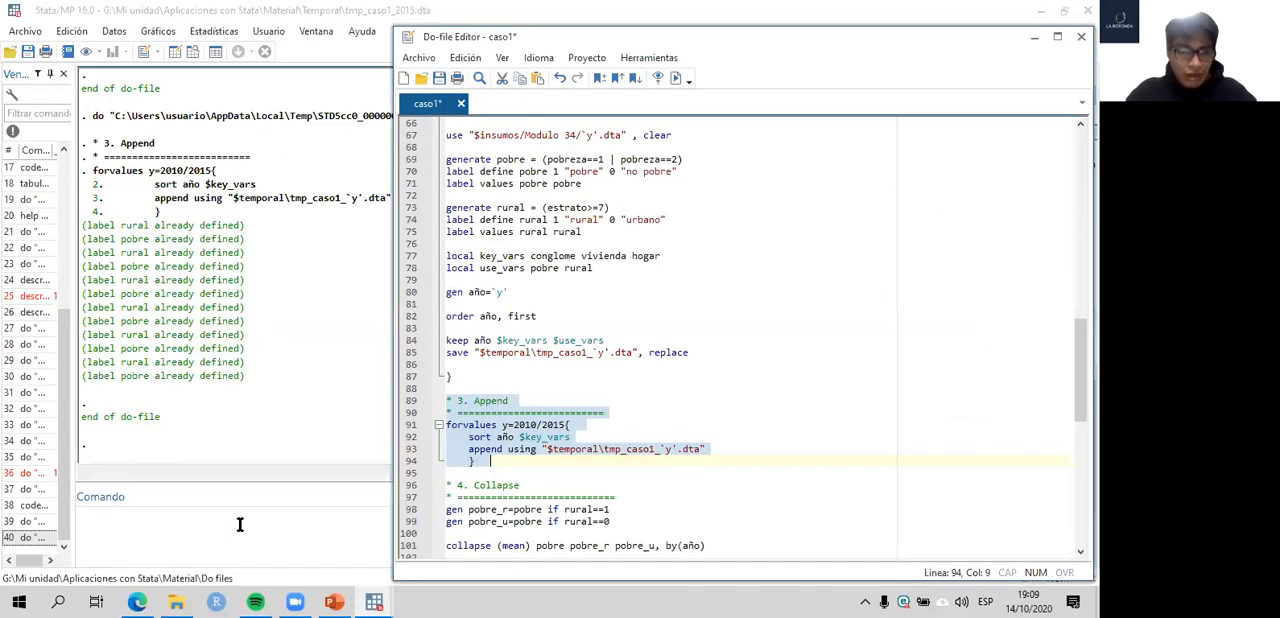
- Tabulate año against pobre with the command tab año pobre
{"action": "left_click", "coordinate": [240, 524]}
{"action": "type", "text": "tab"}
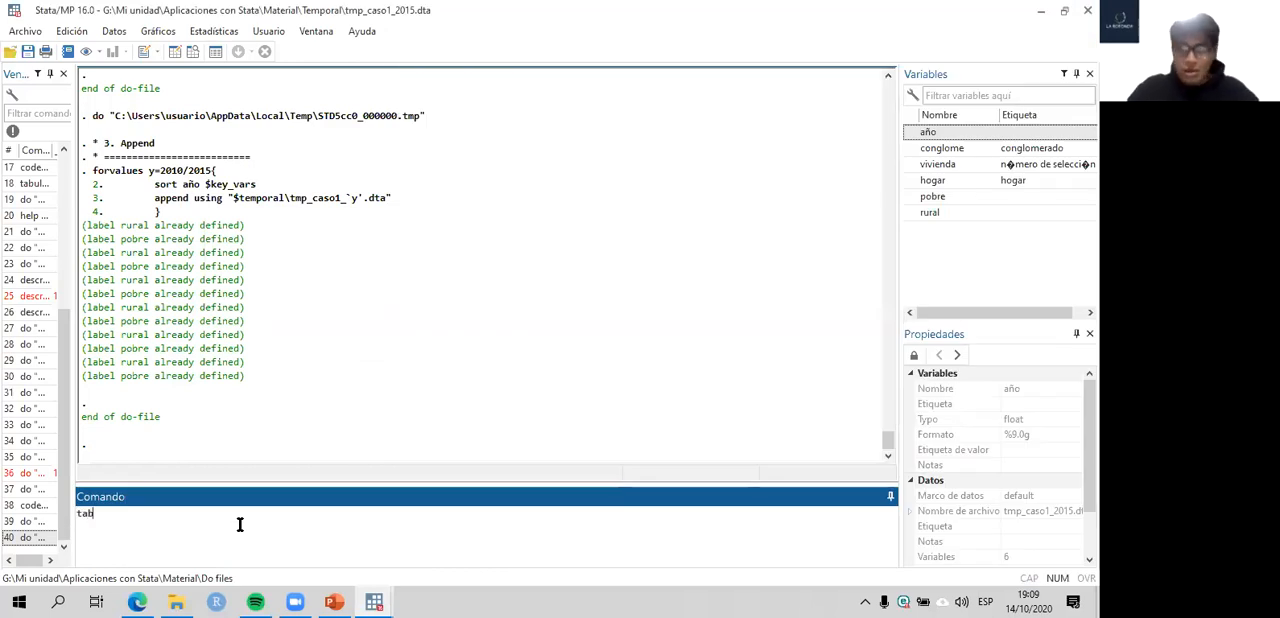
{"action": "type", "text": " año"}
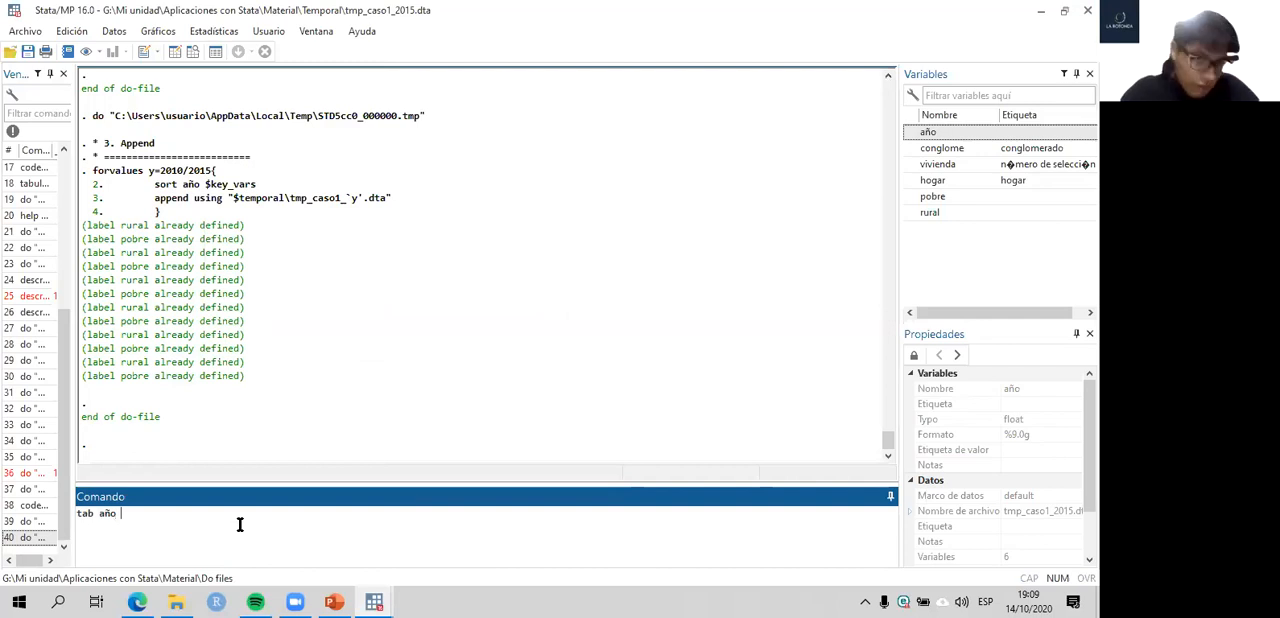
{"action": "type", "text": " po"}
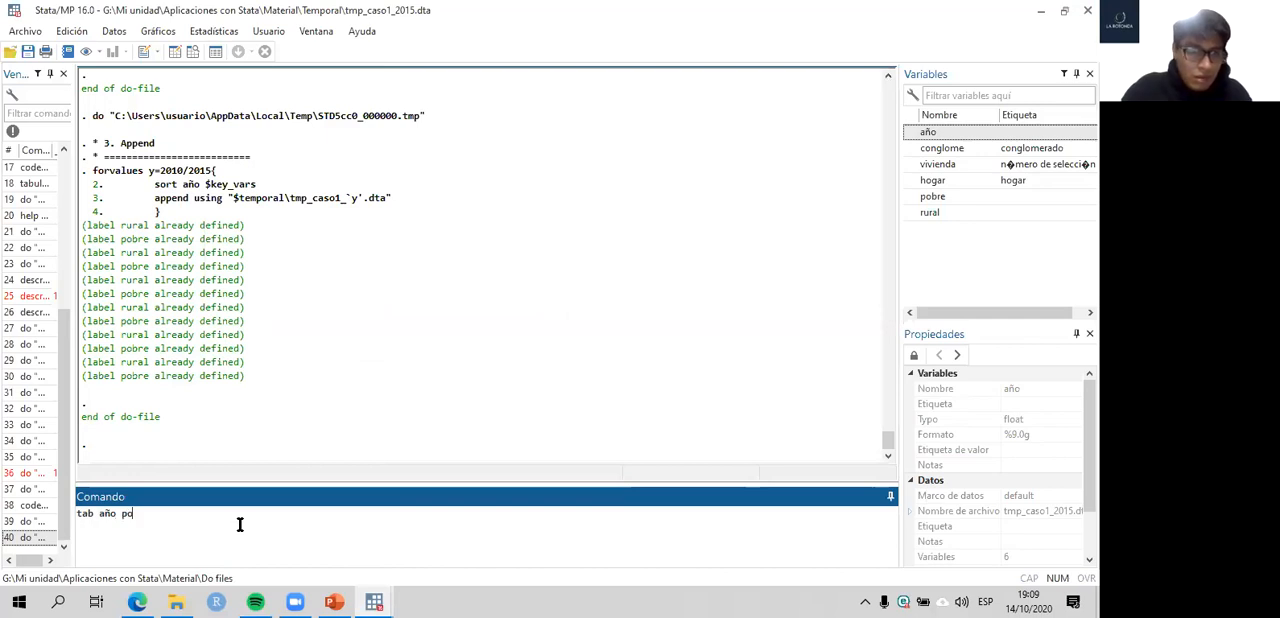
{"action": "type", "text": "bre"}
{"action": "key", "text": "Return"}
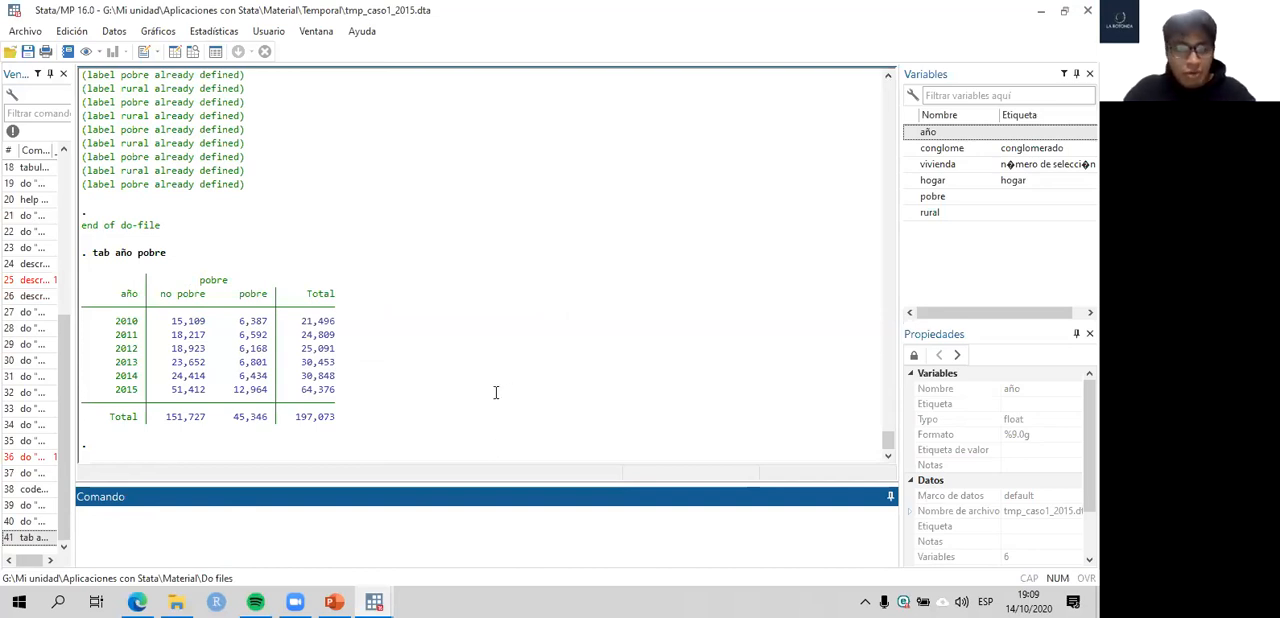
- Browse the appended data, inspect all six columns from año to rural, and return to the do-file's Append and Collapse sections
{"action": "left_click", "coordinate": [200, 55]}
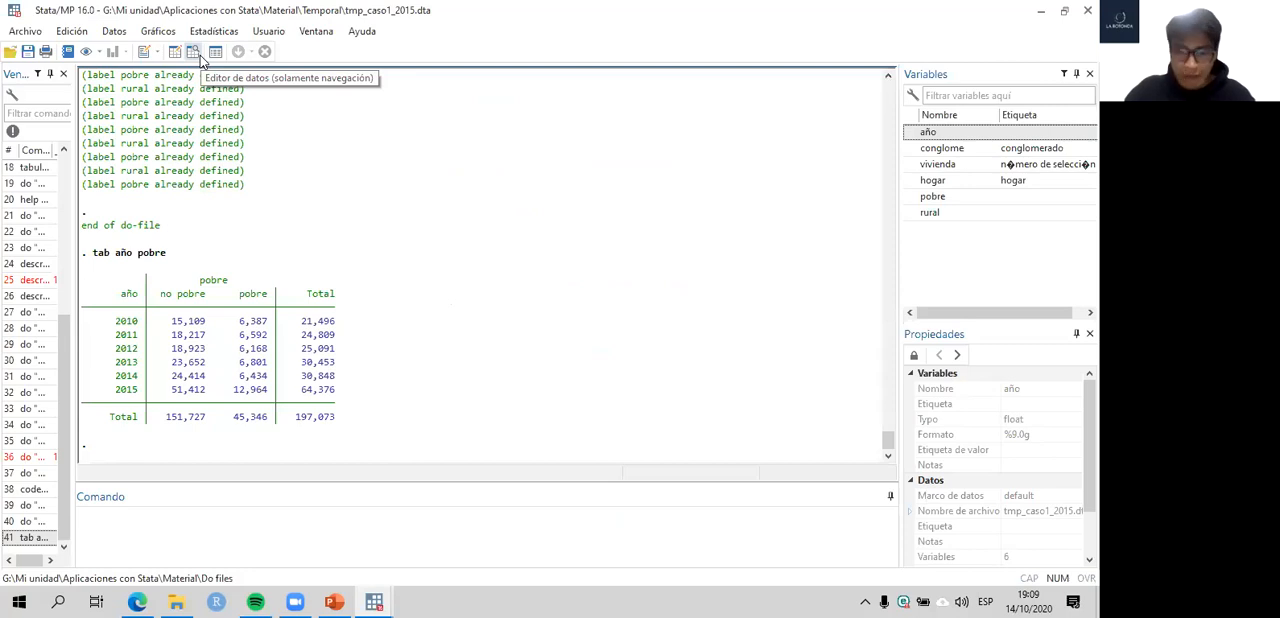
{"action": "left_click", "coordinate": [200, 57]}
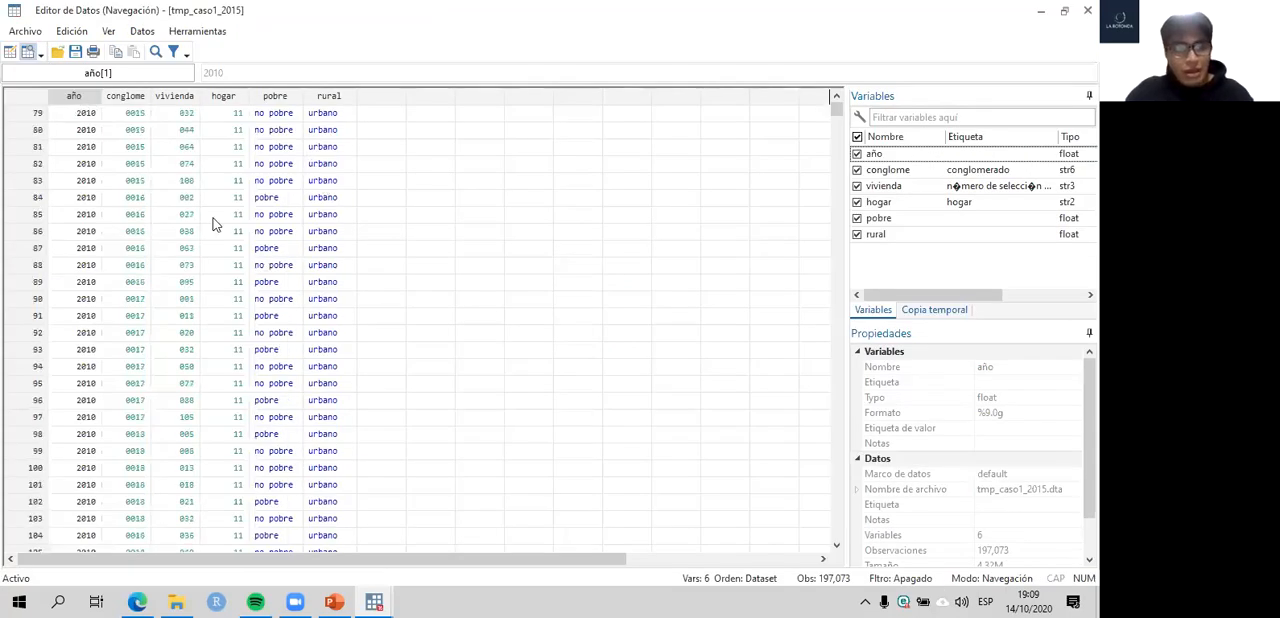
{"action": "left_click_drag", "start_coordinate": [74, 96], "coordinate": [981, 73]}
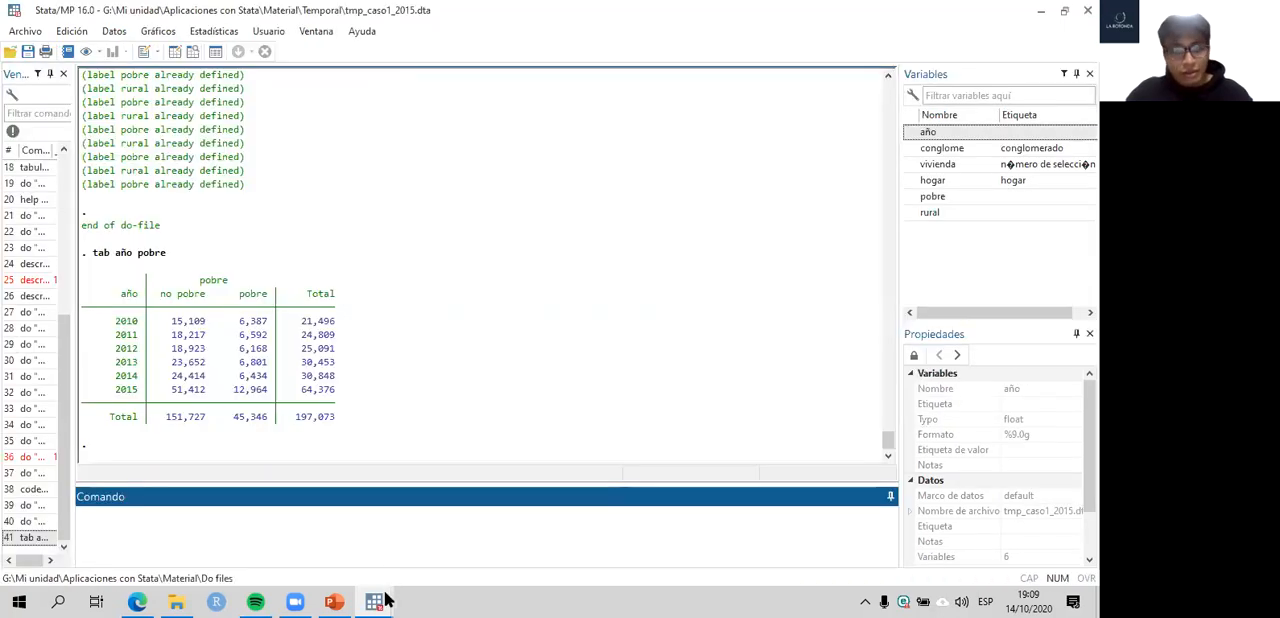
{"action": "left_click", "coordinate": [384, 600]}
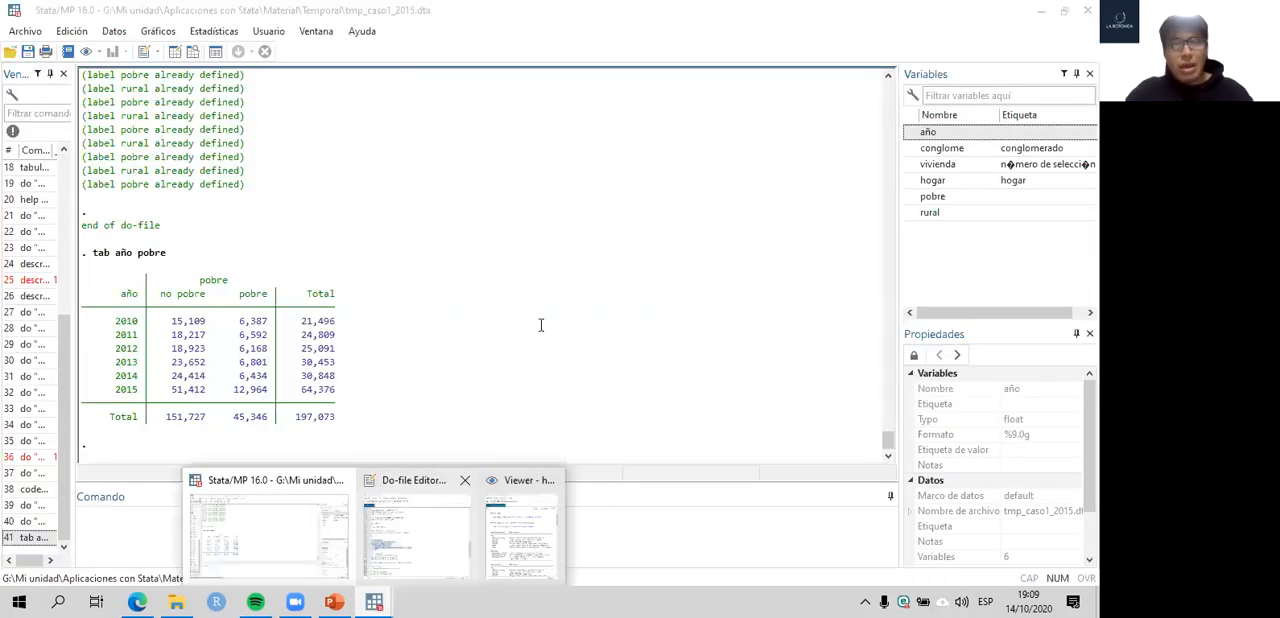
{"action": "scroll", "coordinate": [541, 325], "scroll_direction": "down", "scroll_amount": 3}
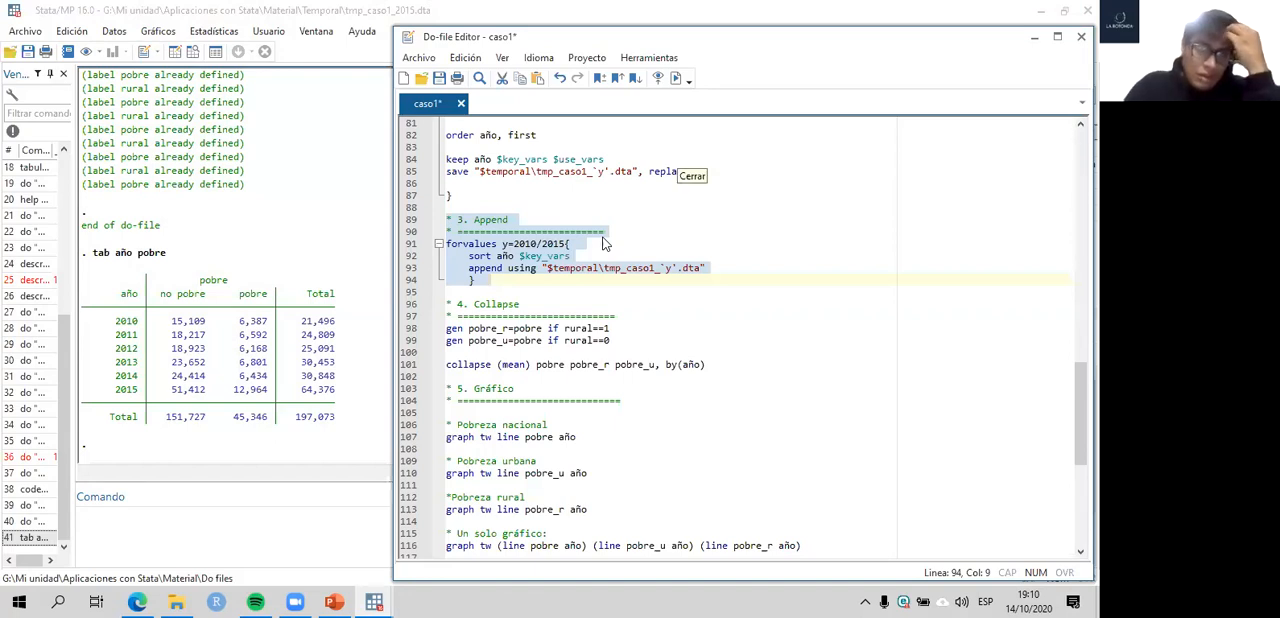
- Browse the appended dataset and highlight the empty columns beyond rural
{"action": "left_click", "coordinate": [203, 78]}
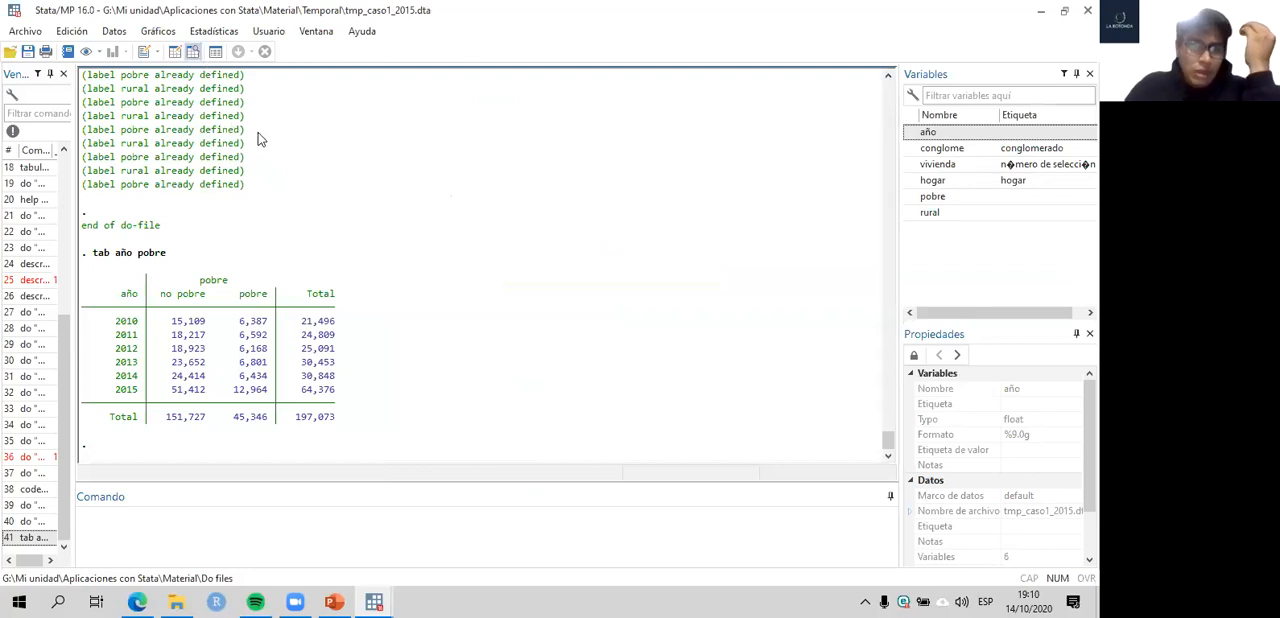
{"action": "left_click_drag", "start_coordinate": [374, 98], "coordinate": [646, 295]}
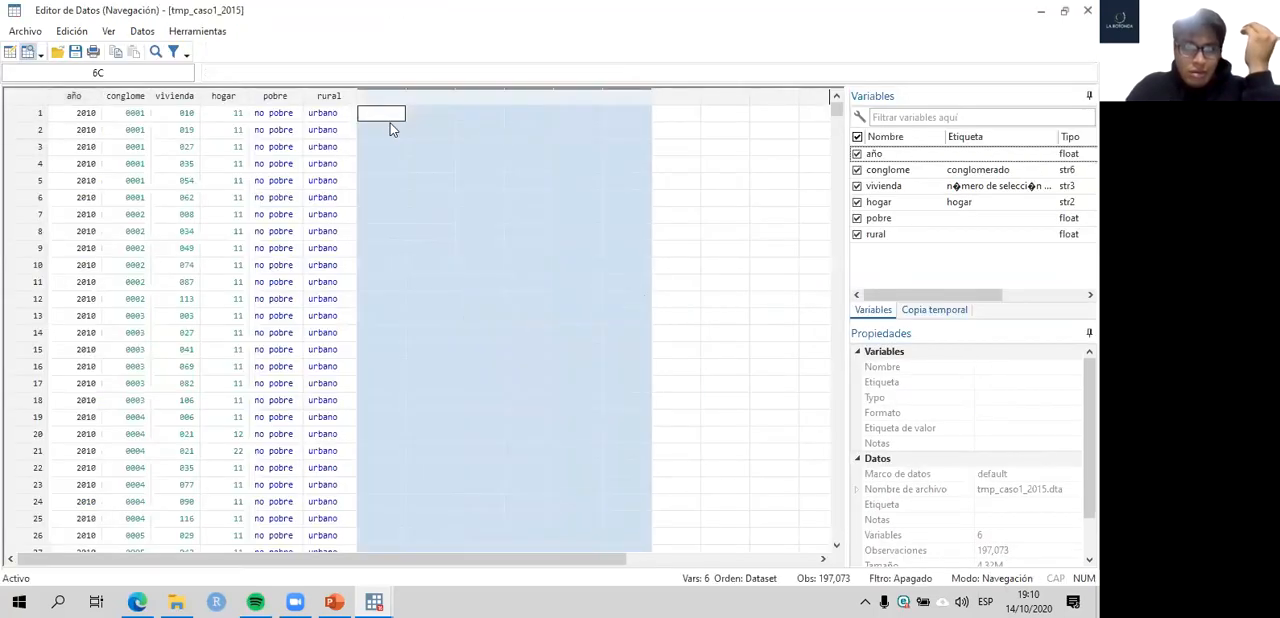
{"action": "left_click_drag", "start_coordinate": [380, 100], "coordinate": [590, 137]}
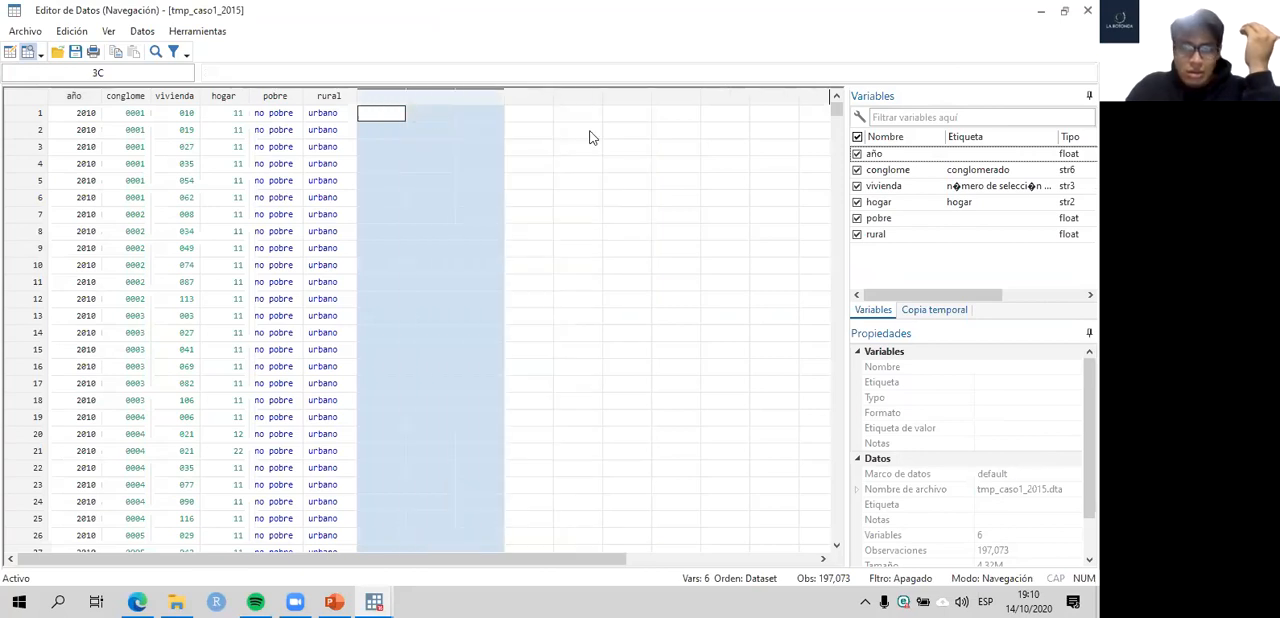
{"action": "key", "text": "alt+Tab"}
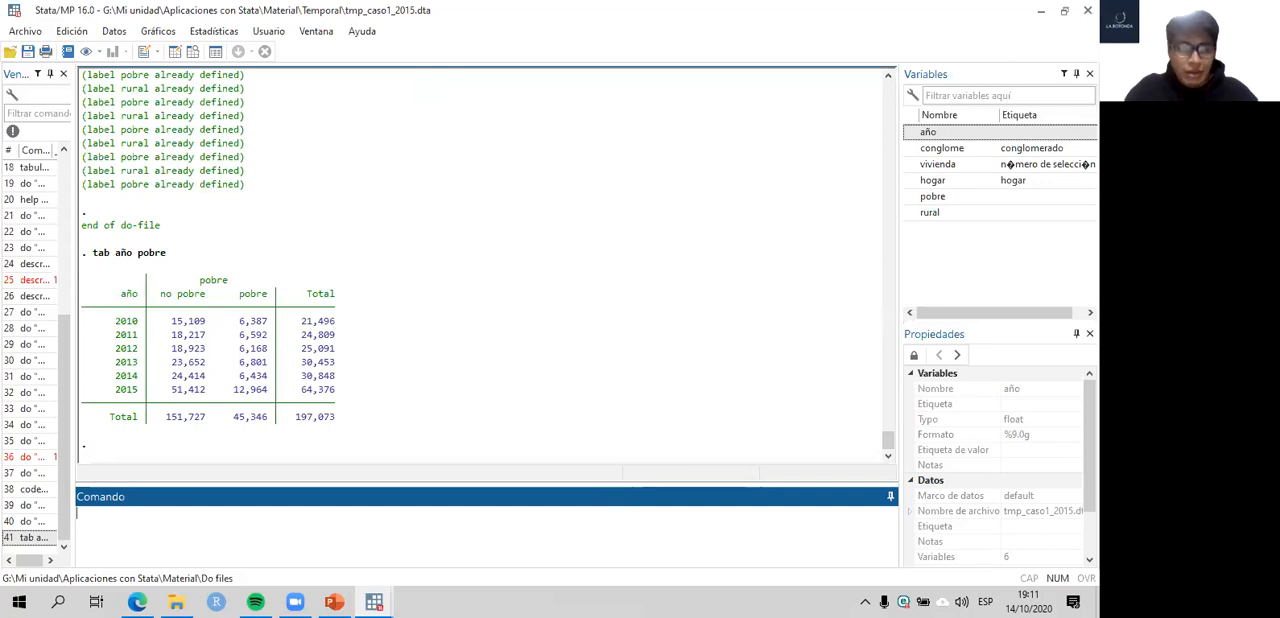
- Reopen the data browser, examine observations further down the dataset, and highlight the columns from conglome to rural
{"action": "left_click", "coordinate": [193, 51]}
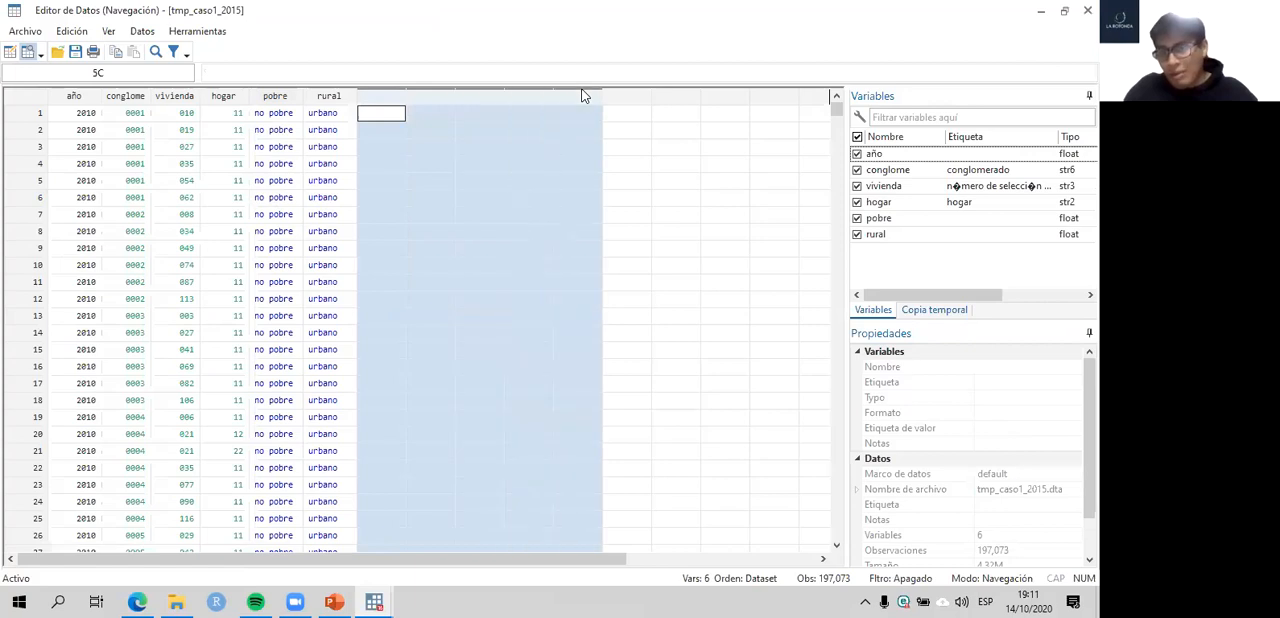
{"action": "left_click_drag", "start_coordinate": [585, 96], "coordinate": [797, 97]}
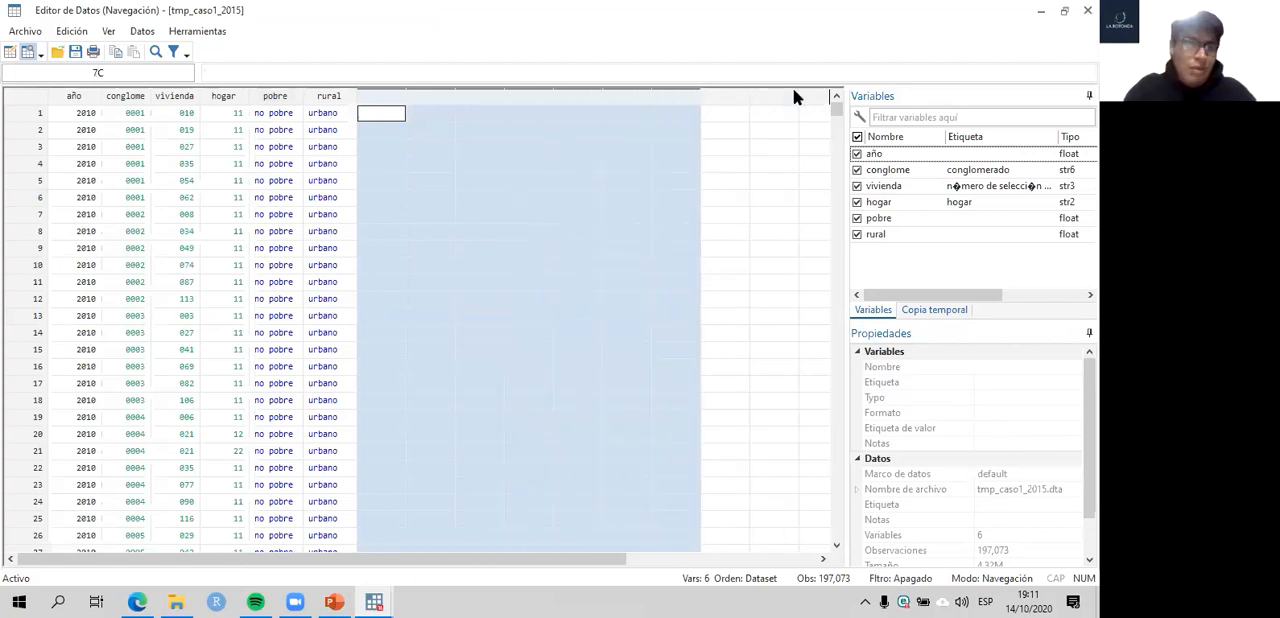
{"action": "scroll", "coordinate": [86, 135], "scroll_direction": "down", "scroll_amount": 20}
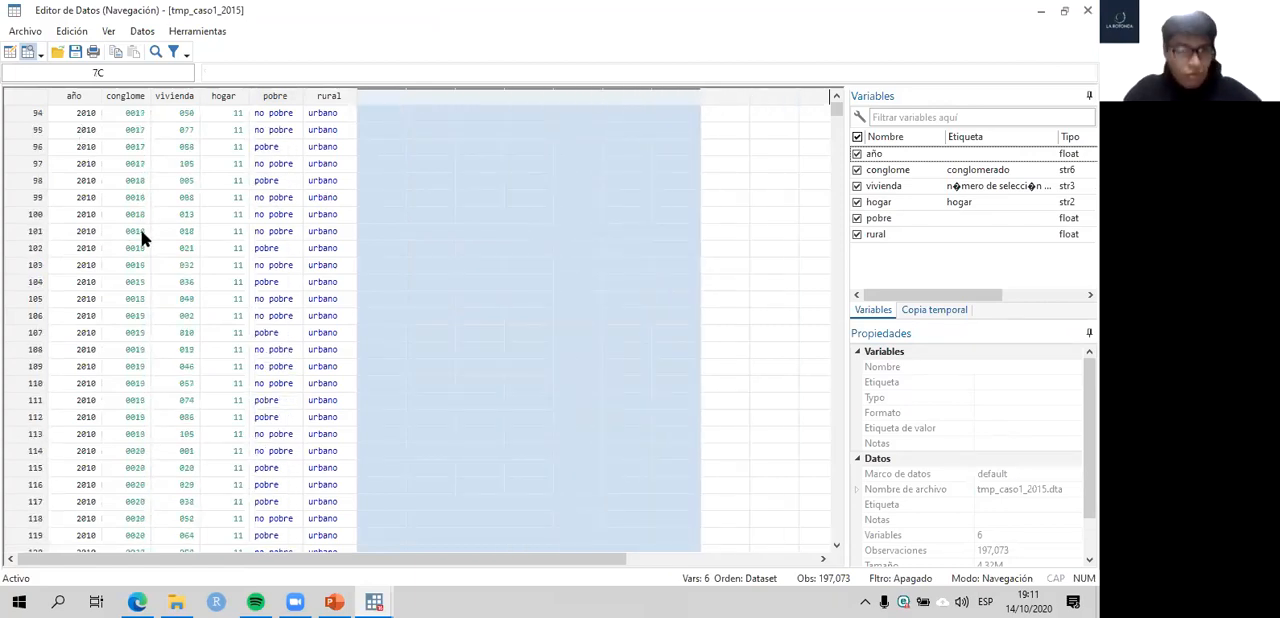
{"action": "left_click_drag", "start_coordinate": [836, 110], "coordinate": [795, 410]}
{"action": "left_click_drag", "start_coordinate": [787, 490], "coordinate": [753, 181]}
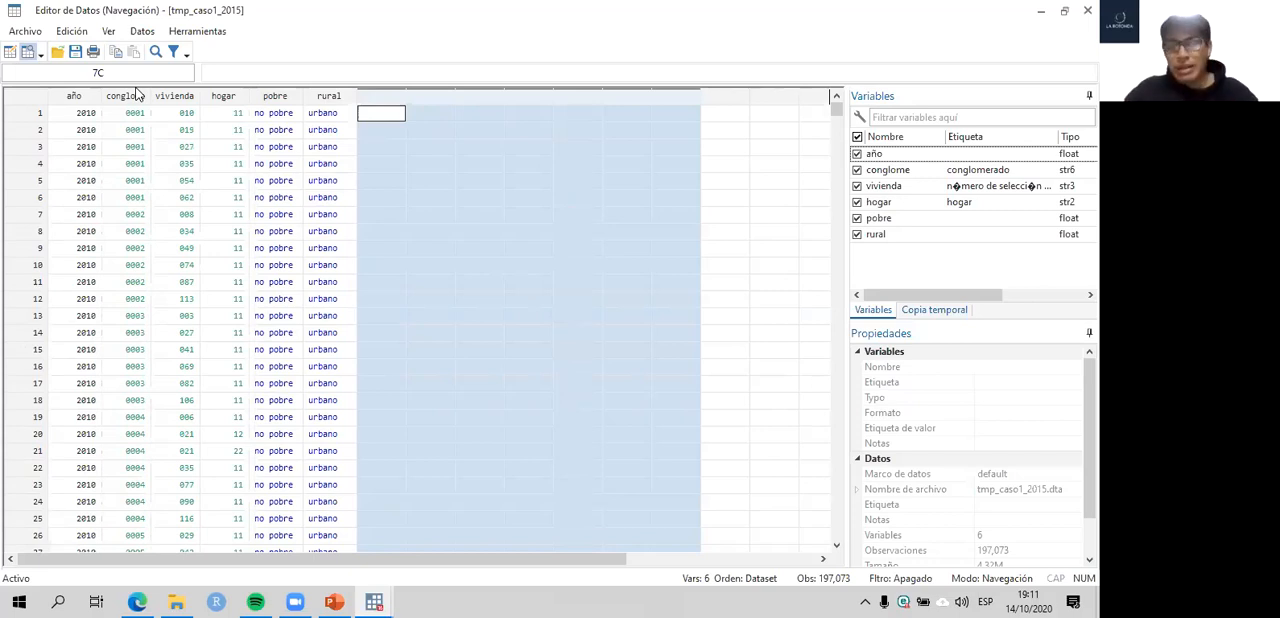
{"action": "left_click_drag", "start_coordinate": [132, 96], "coordinate": [342, 104]}
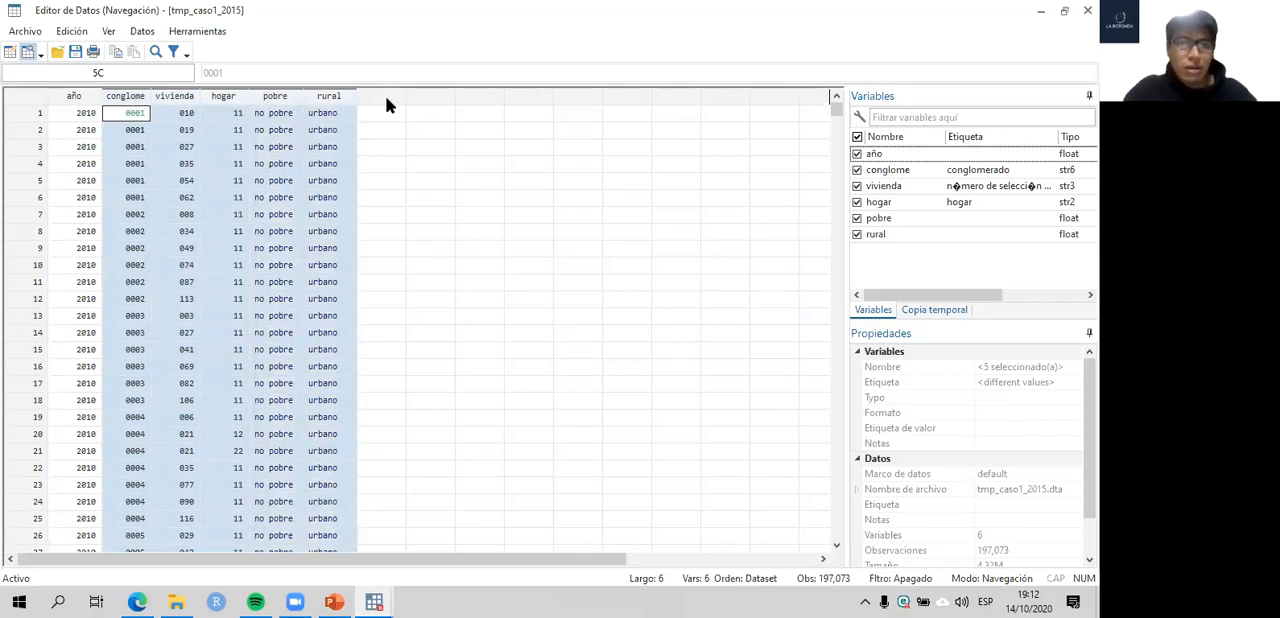
- Highlight the four empty columns beyond rural, and return to the Collapse section of the do-file
{"action": "left_click_drag", "start_coordinate": [381, 100], "coordinate": [538, 128]}
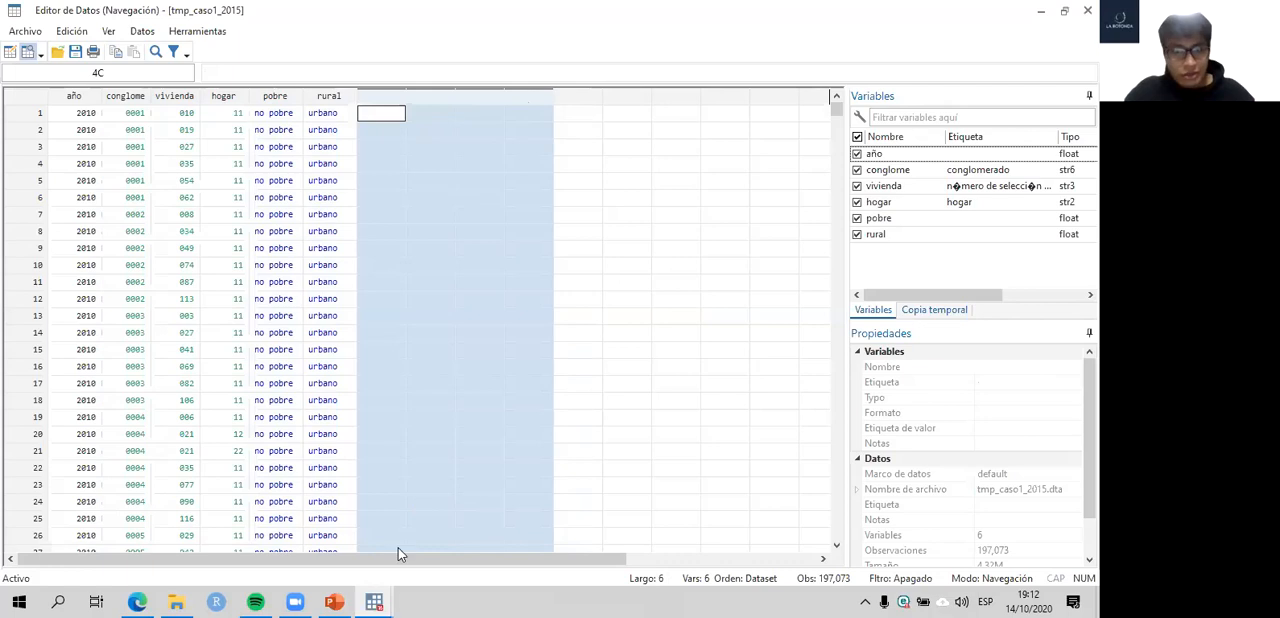
{"action": "left_click", "coordinate": [375, 601]}
{"action": "left_click", "coordinate": [205, 540]}
{"action": "left_click", "coordinate": [374, 601]}
{"action": "left_click", "coordinate": [349, 531]}
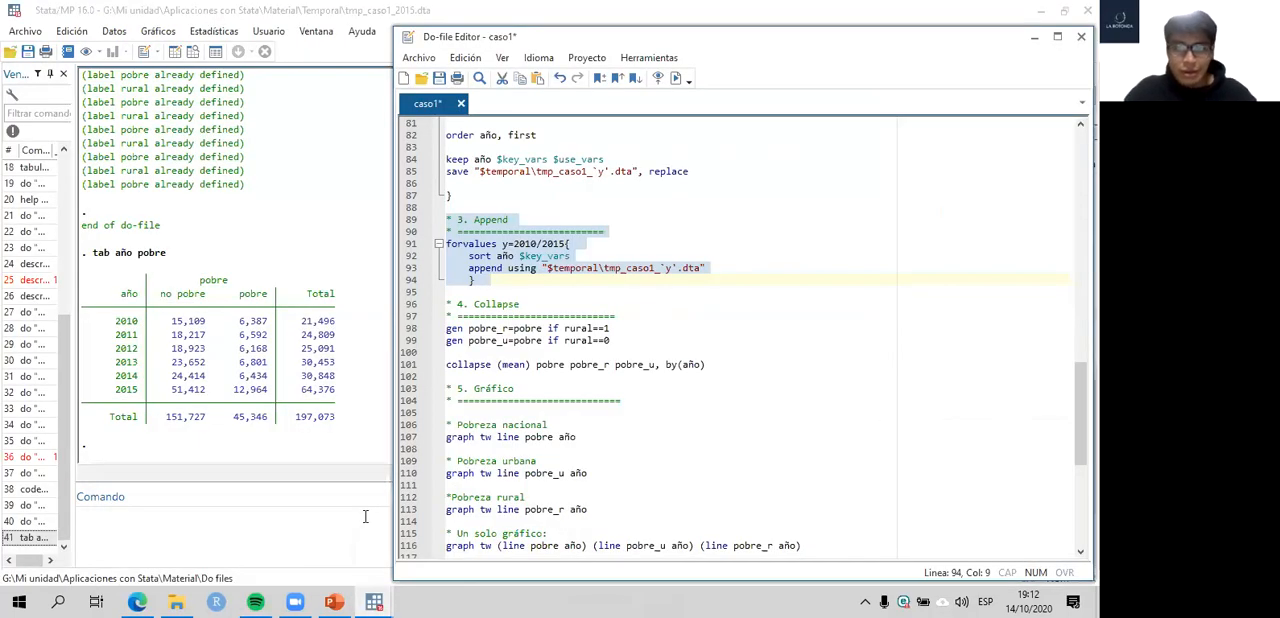
{"action": "scroll", "coordinate": [616, 402], "scroll_direction": "down", "scroll_amount": 1}
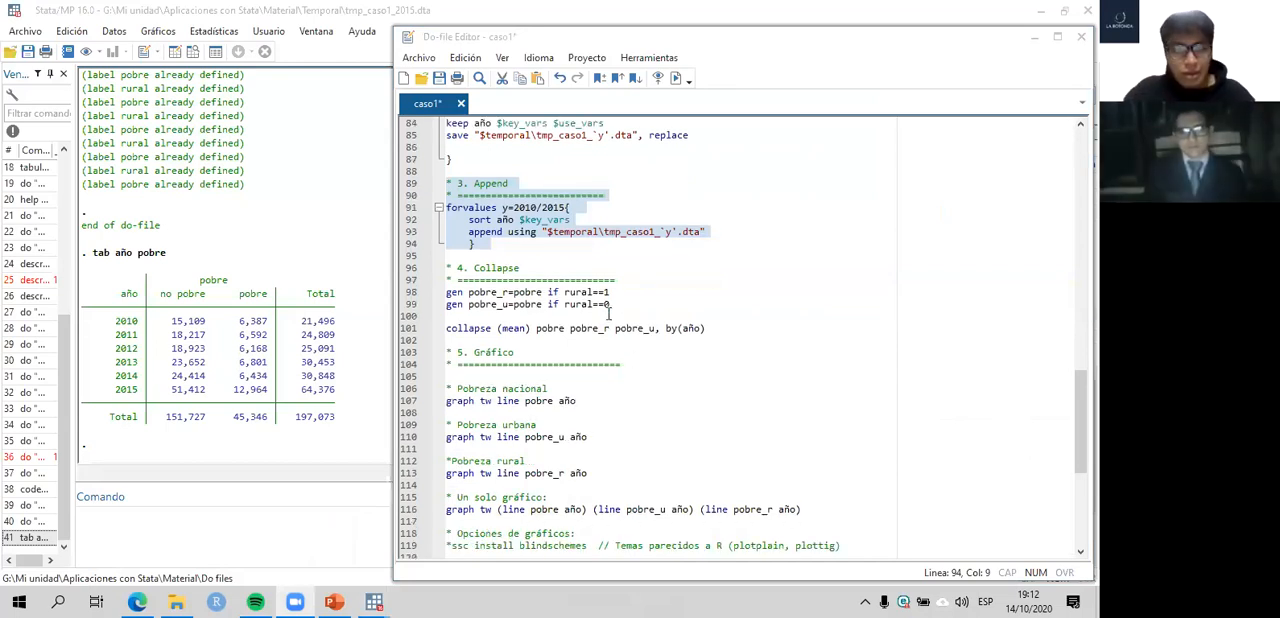
{"action": "scroll", "coordinate": [626, 300], "scroll_direction": "down", "scroll_amount": 1}
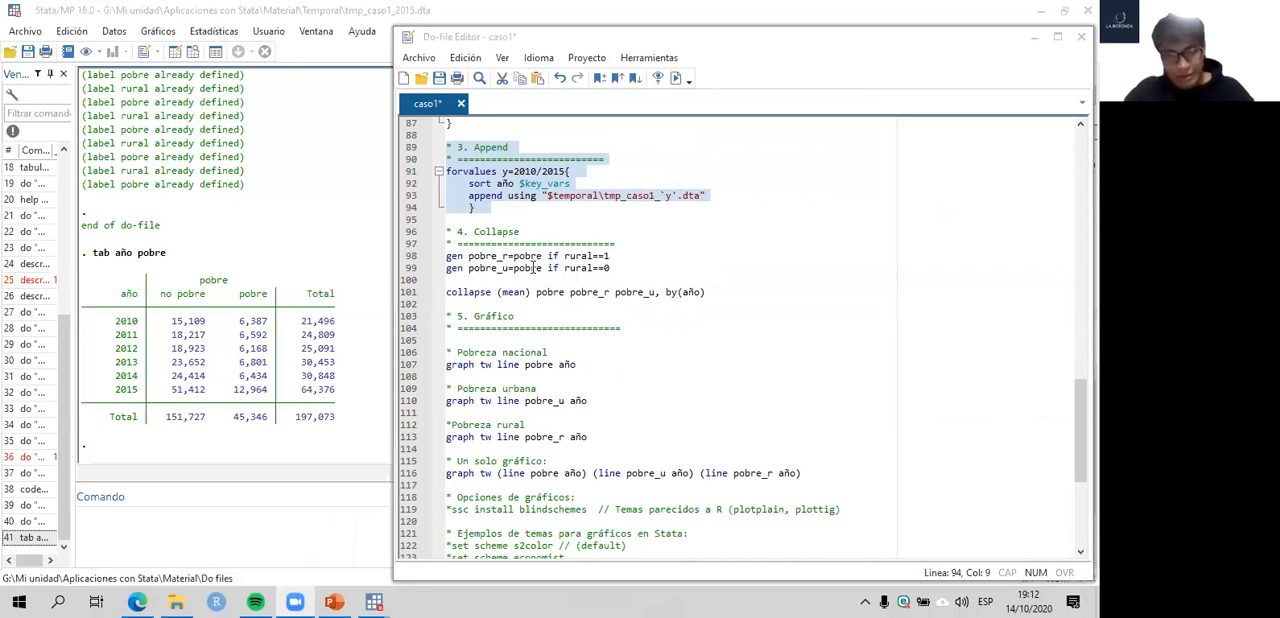
- Run the do-file line gen pobre_r=pobre if rural==1 to create the rural poverty variable
{"action": "left_click", "coordinate": [411, 258]}
{"action": "left_click", "coordinate": [507, 256]}
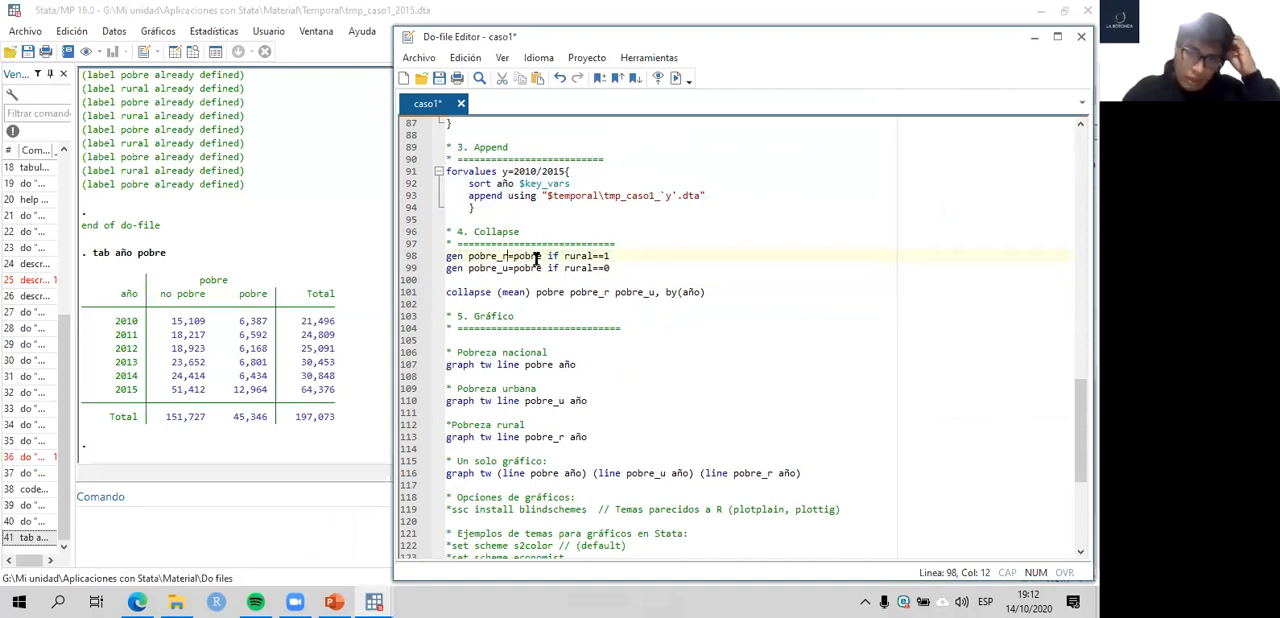
{"action": "left_click_drag", "start_coordinate": [542, 256], "coordinate": [513, 256]}
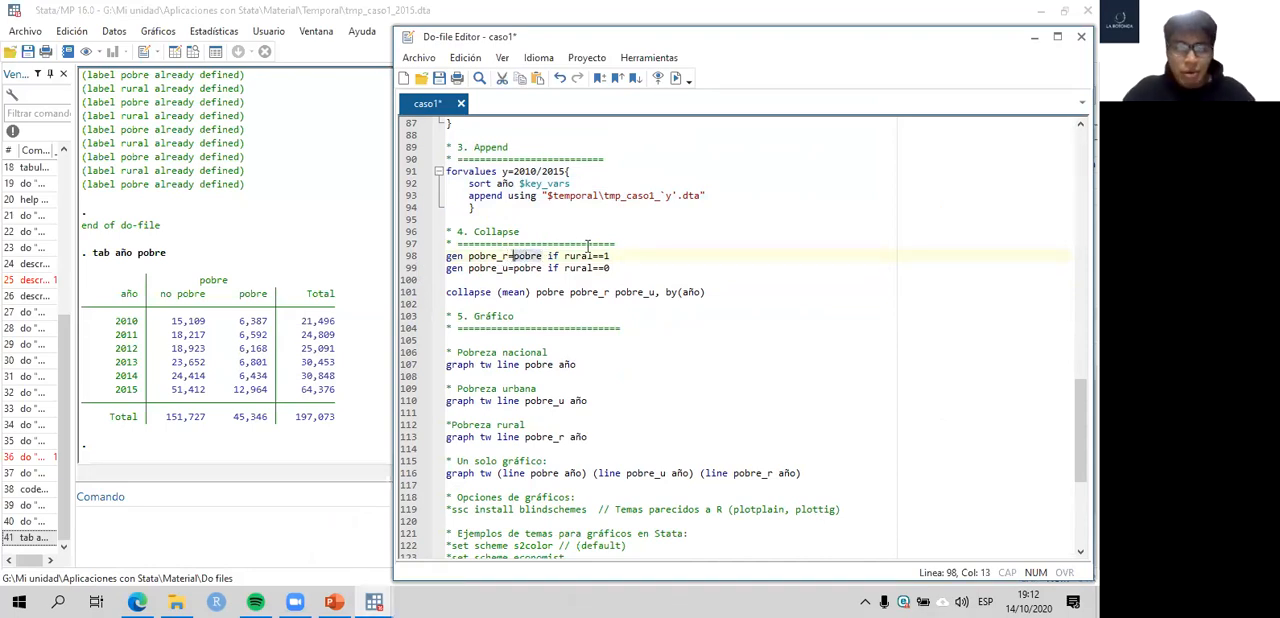
{"action": "left_click_drag", "start_coordinate": [617, 256], "coordinate": [436, 258]}
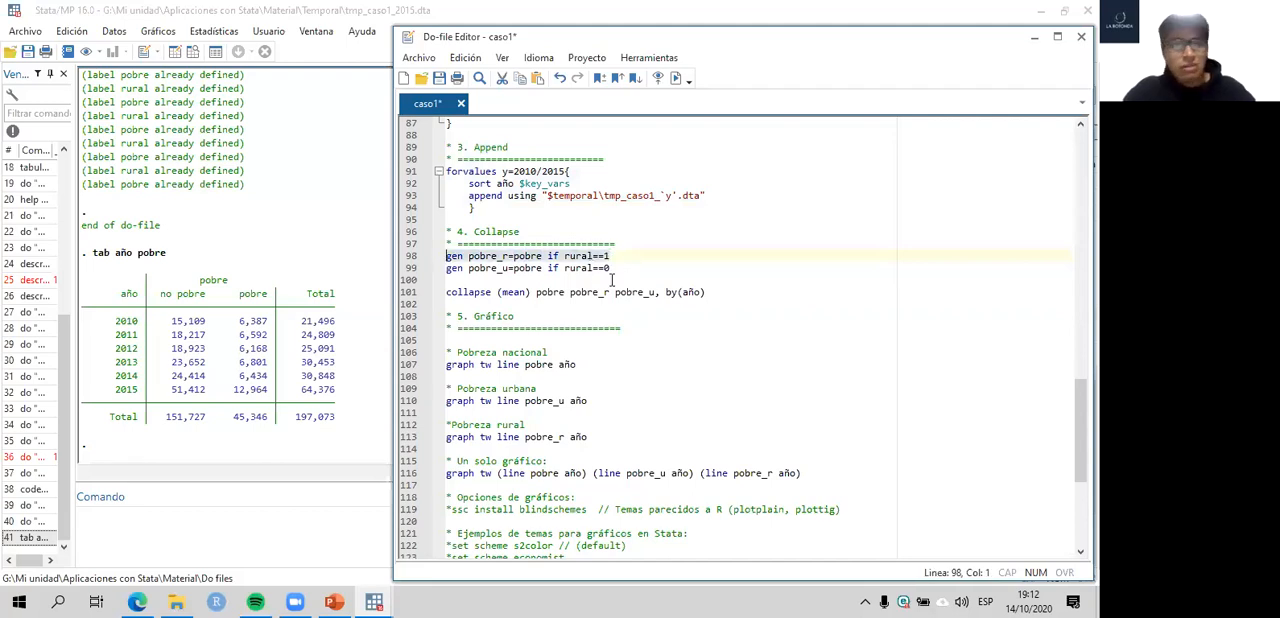
{"action": "key", "text": "ctrl+d"}
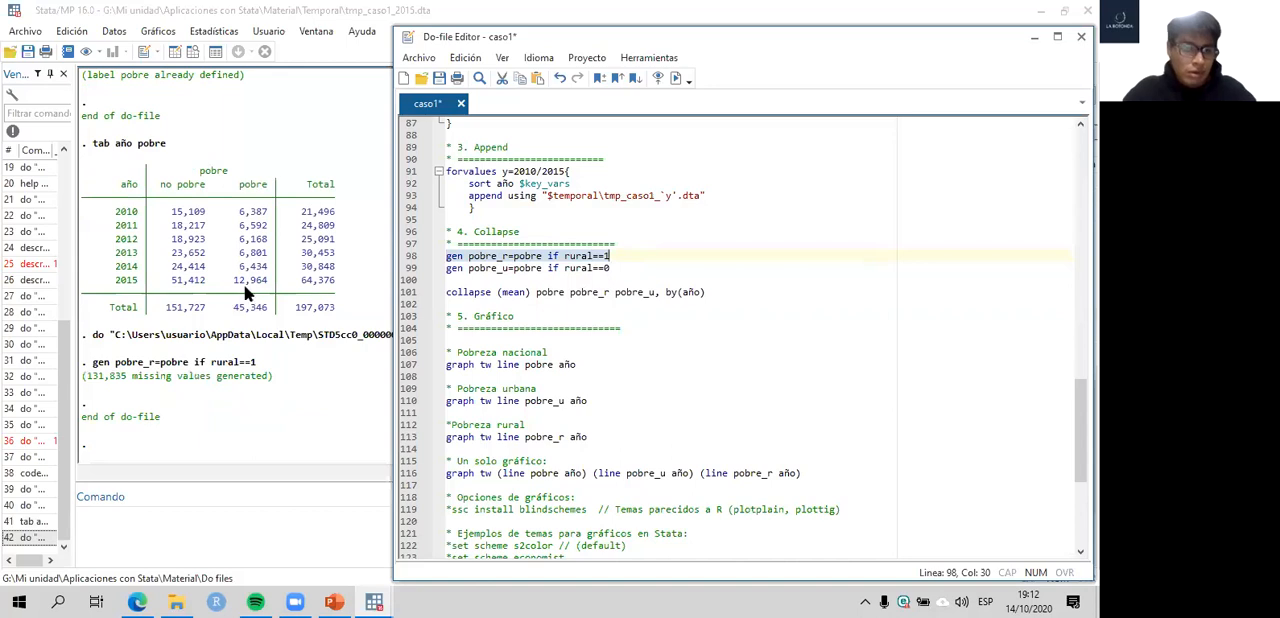
- Browse the data down to the 2011 rural households and compare pobre, rural and pobre_r for observation 26661
{"action": "left_click", "coordinate": [252, 290]}
{"action": "left_click", "coordinate": [195, 50]}
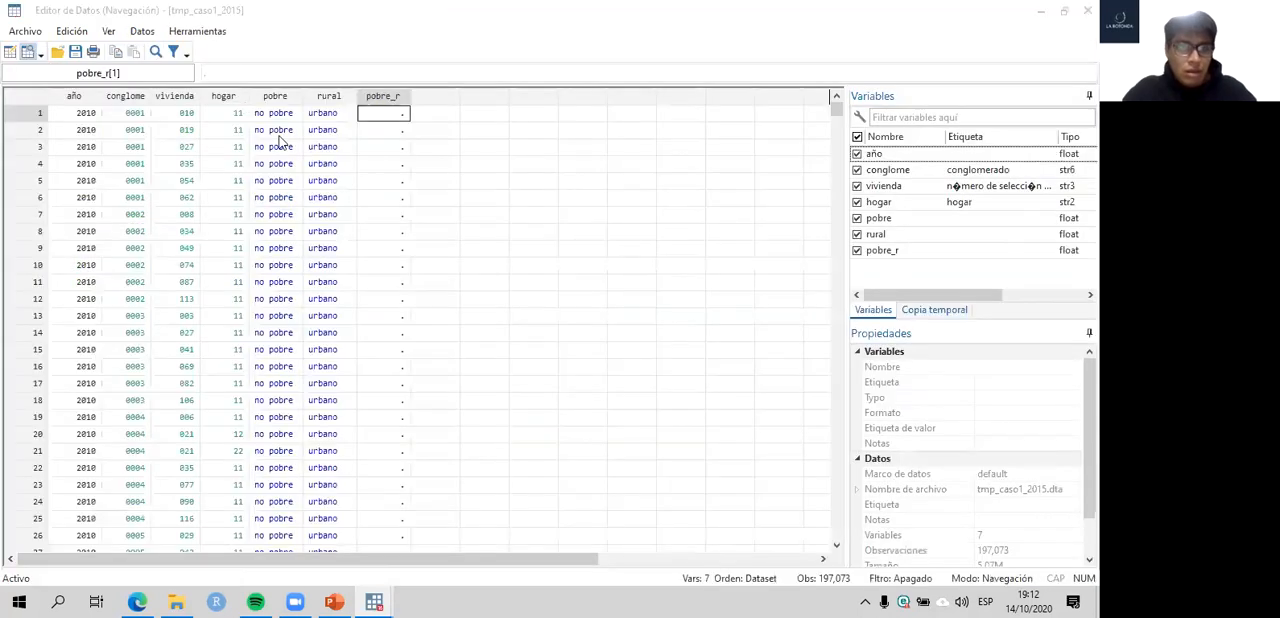
{"action": "scroll", "coordinate": [720, 309], "scroll_direction": "down", "scroll_amount": 10}
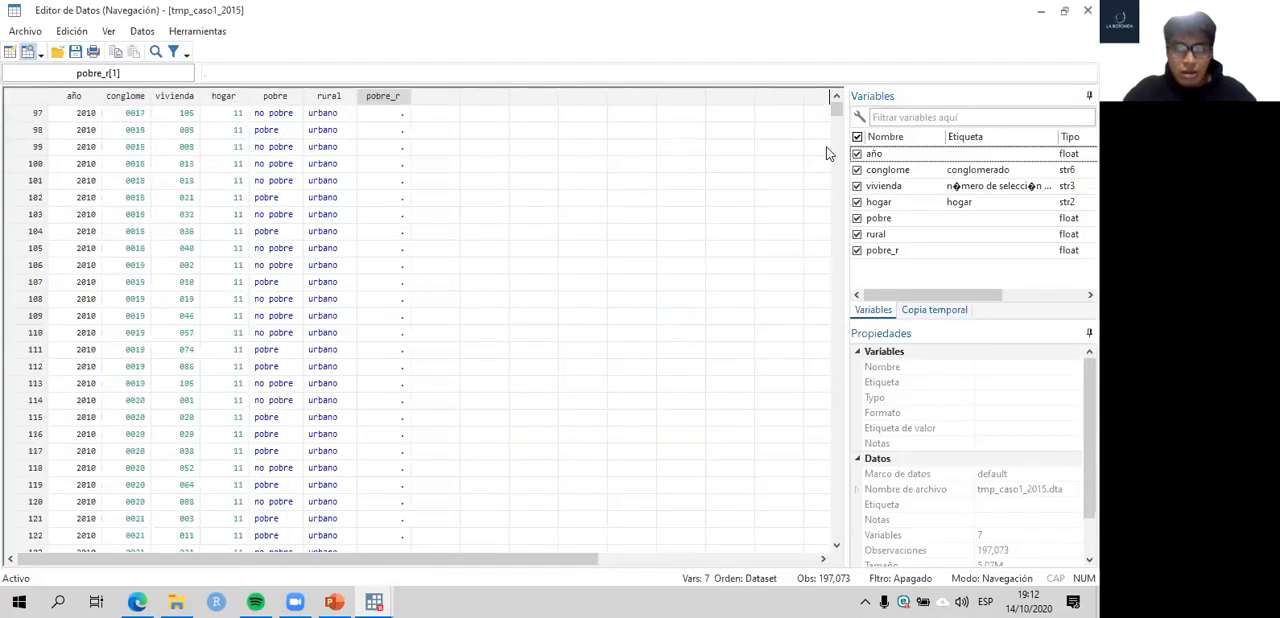
{"action": "left_click_drag", "start_coordinate": [834, 111], "coordinate": [824, 164]}
{"action": "left_click", "coordinate": [401, 252]}
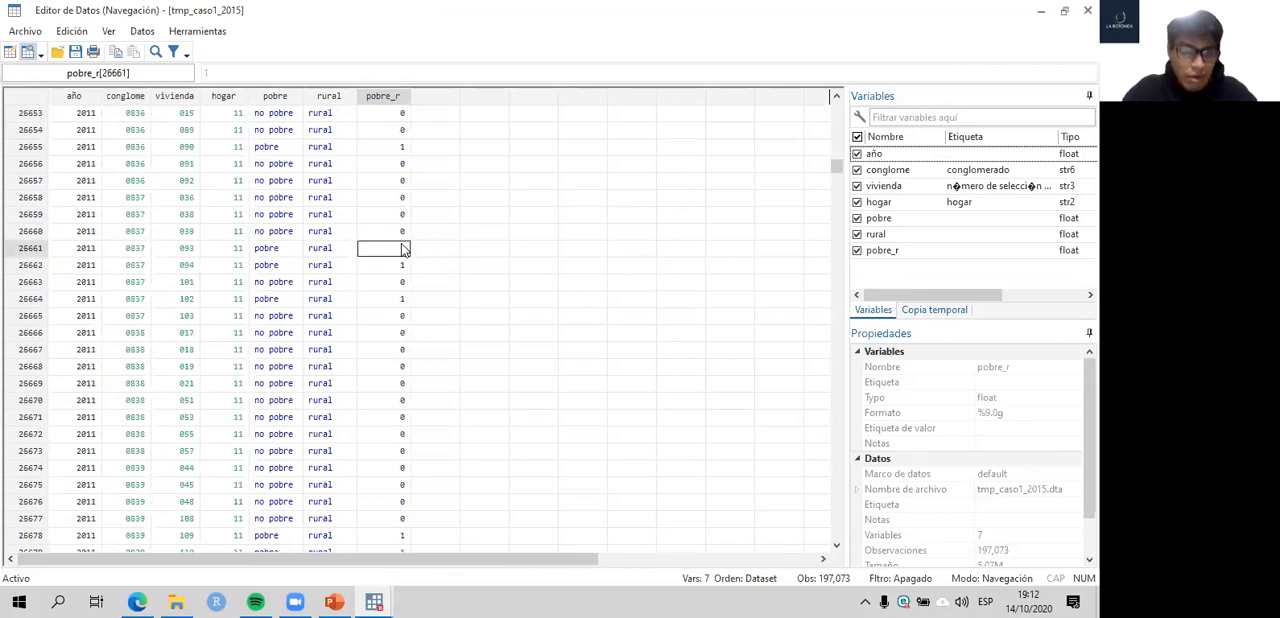
{"action": "key", "text": "Left"}
{"action": "key", "text": "Left"}
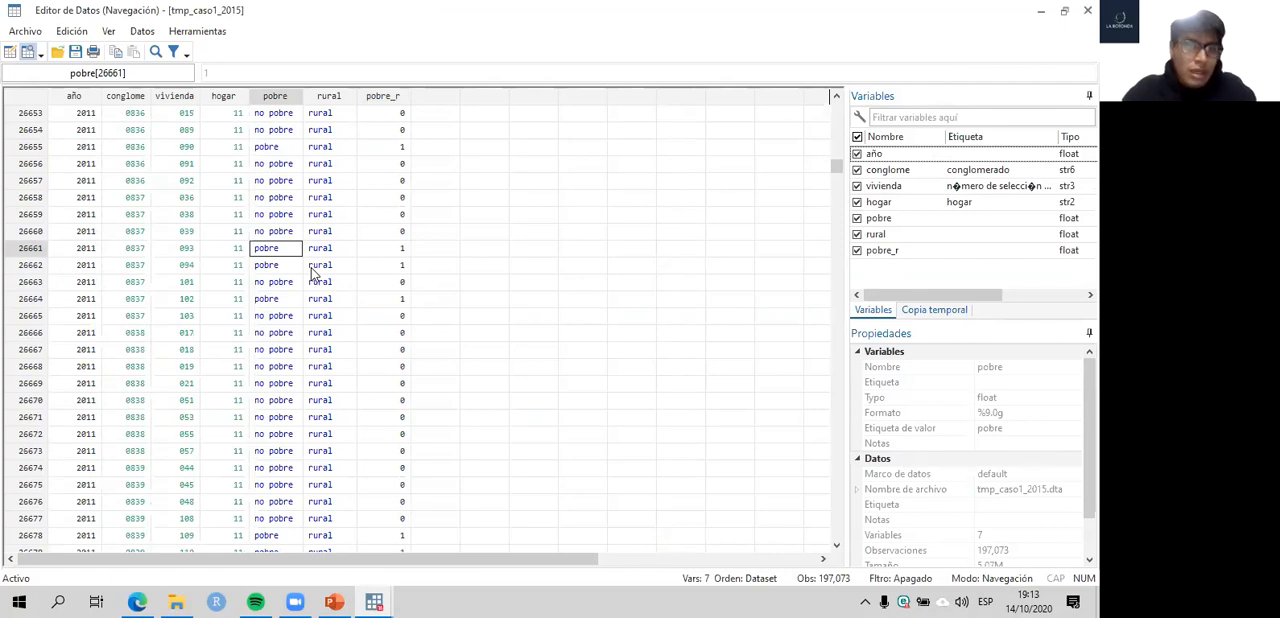
{"action": "key", "text": "Right"}
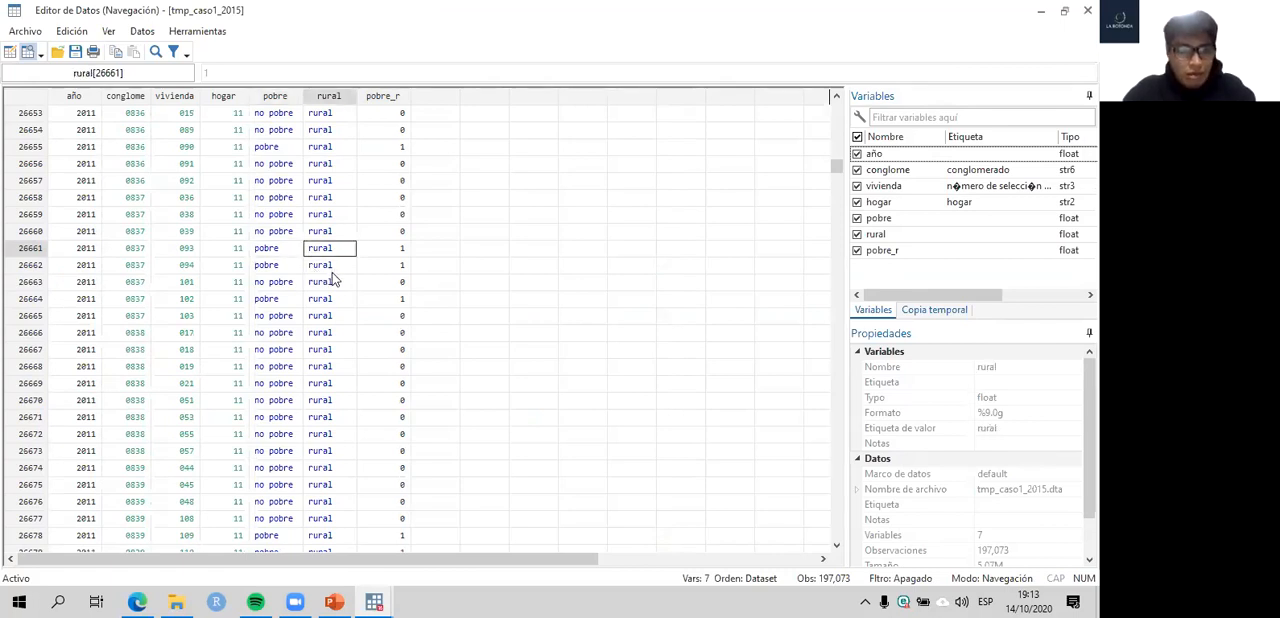
{"action": "key", "text": "Left"}
{"action": "key", "text": "Right"}
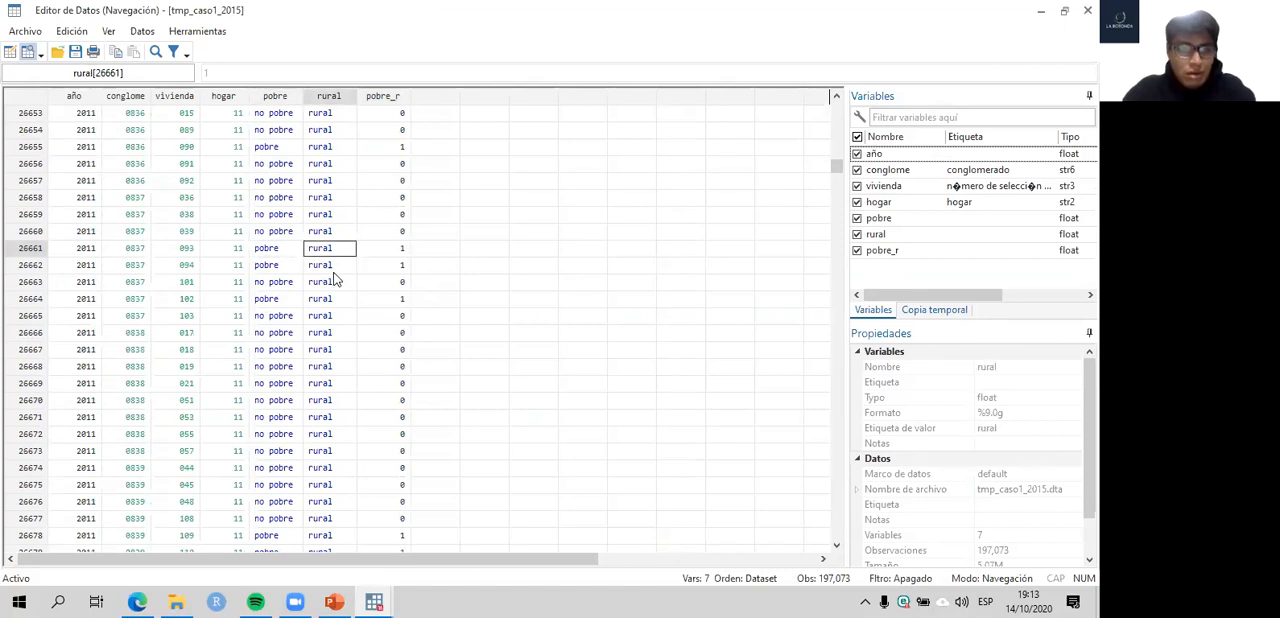
- Compare the pobre, rural and pobre_r values for observation 26660
{"action": "key", "text": "Up"}
{"action": "key", "text": "Right"}
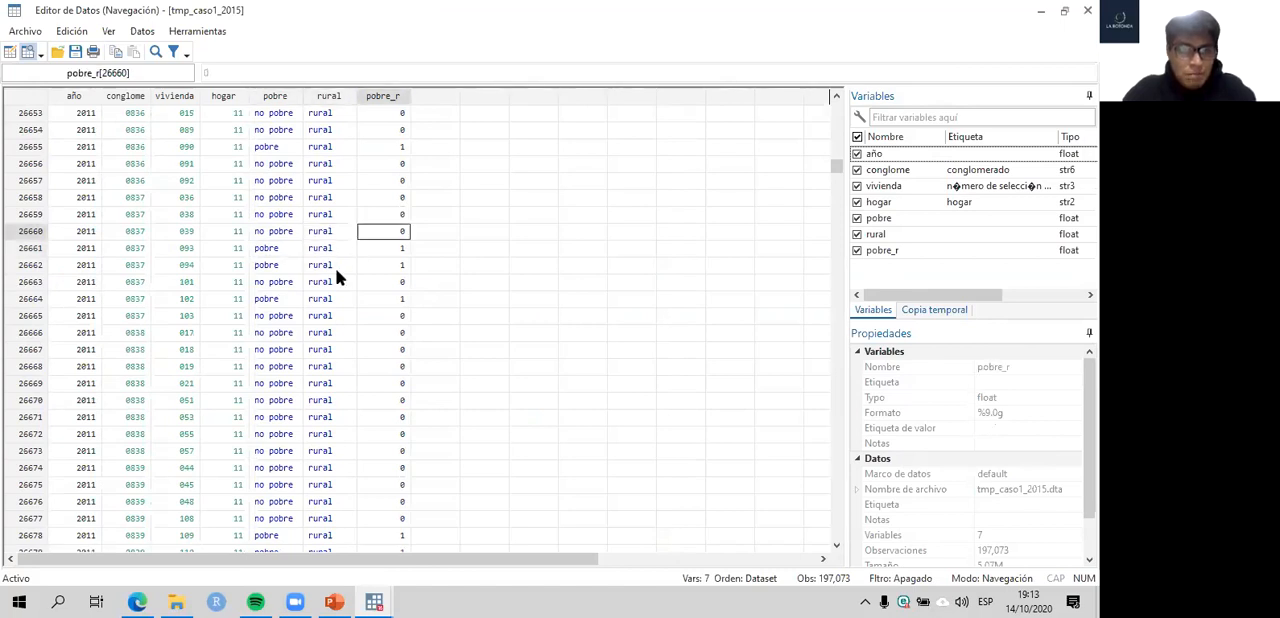
{"action": "left_click", "coordinate": [279, 232]}
{"action": "key", "text": "Right"}
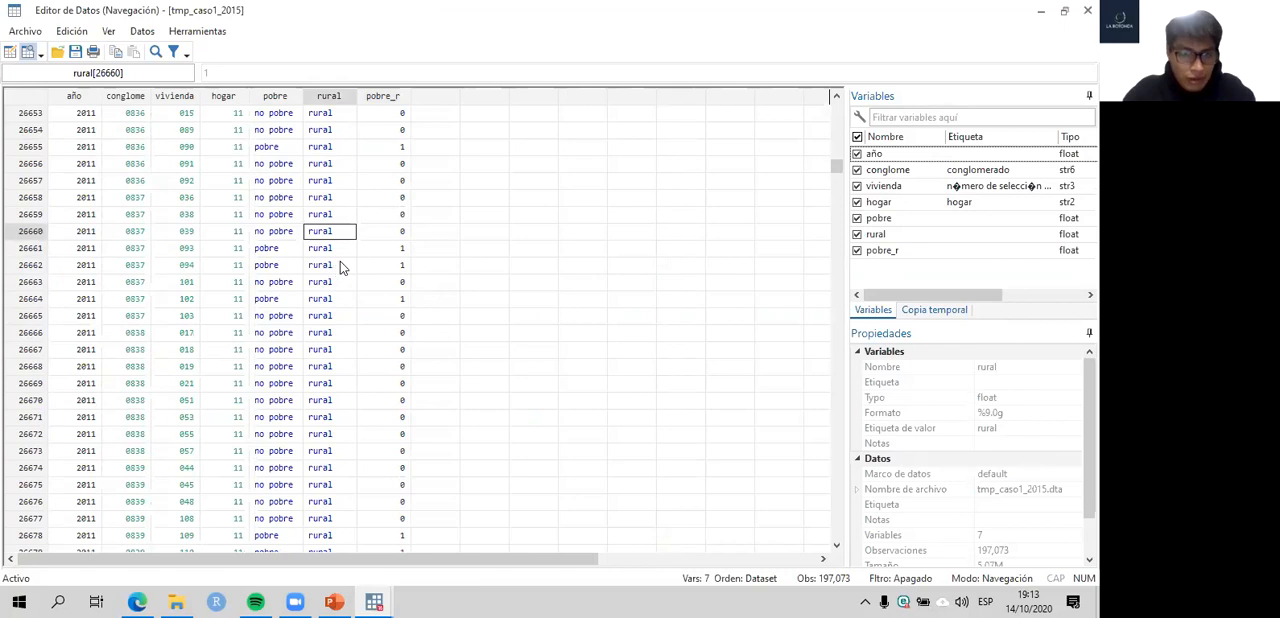
{"action": "left_click", "coordinate": [400, 232]}
{"action": "key", "text": "Left"}
{"action": "key", "text": "Left"}
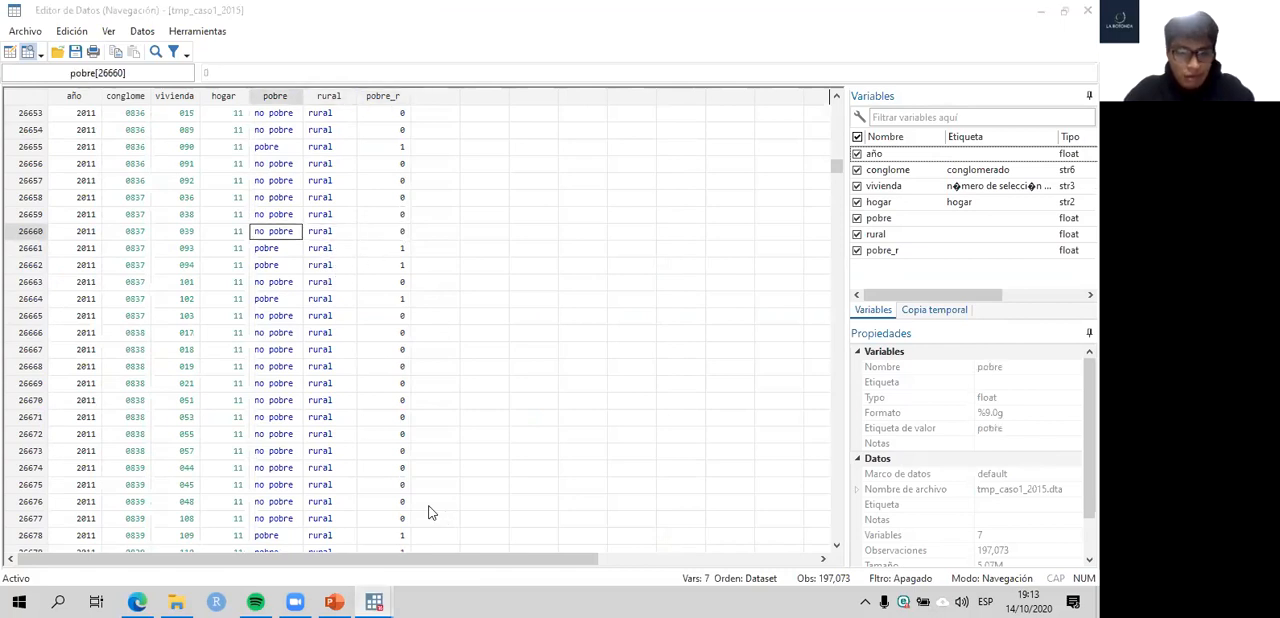
- Check the gen pobre_r line in the do-file, and inspect pobre_r for urban observations 26612 and 26613
{"action": "mouse_move", "coordinate": [373, 601]}
{"action": "left_click", "coordinate": [347, 527]}
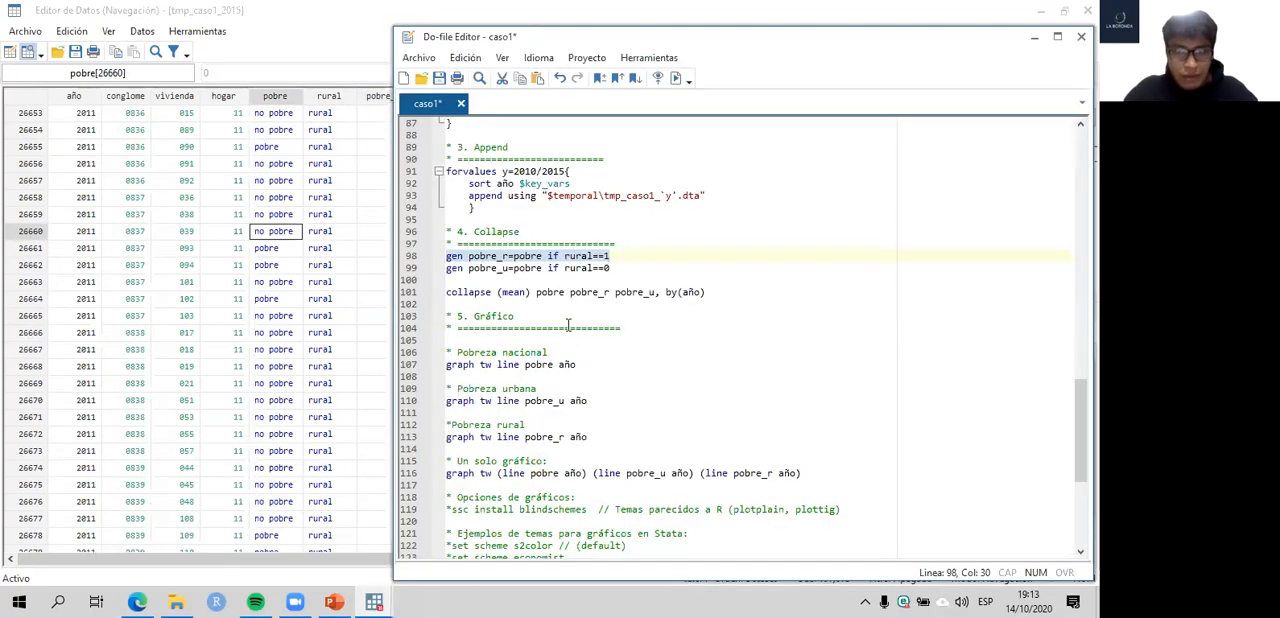
{"action": "left_click", "coordinate": [350, 319]}
{"action": "scroll", "coordinate": [424, 302], "scroll_direction": "up", "scroll_amount": 17}
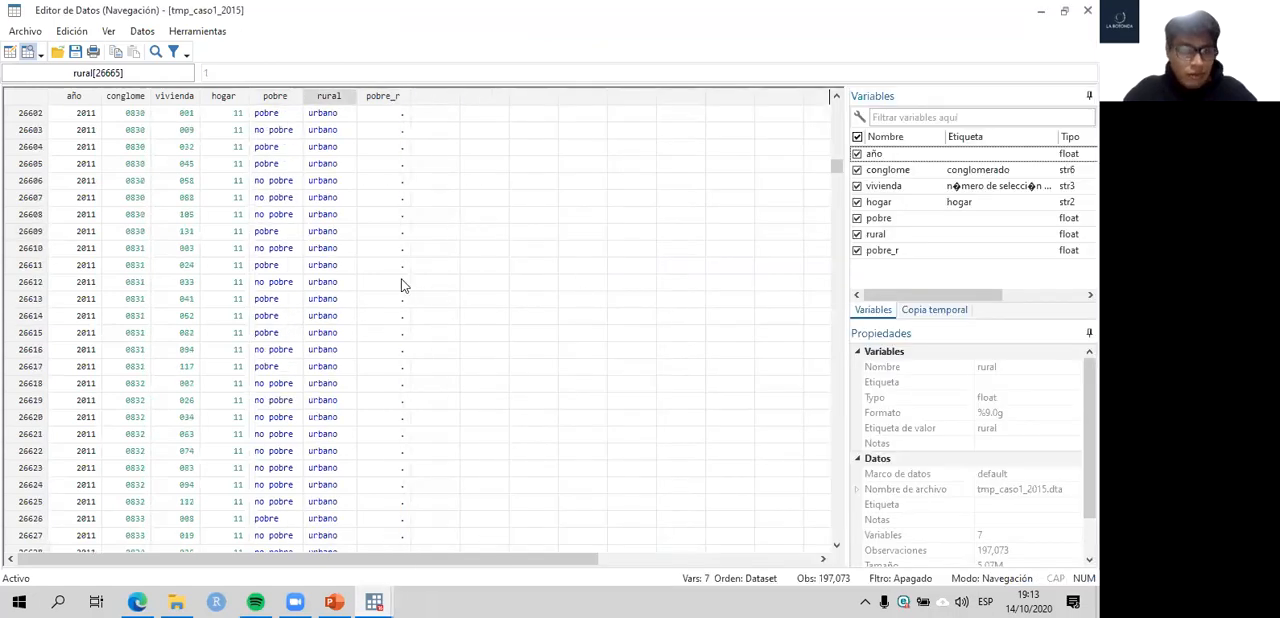
{"action": "left_click", "coordinate": [400, 284]}
{"action": "left_click", "coordinate": [400, 302]}
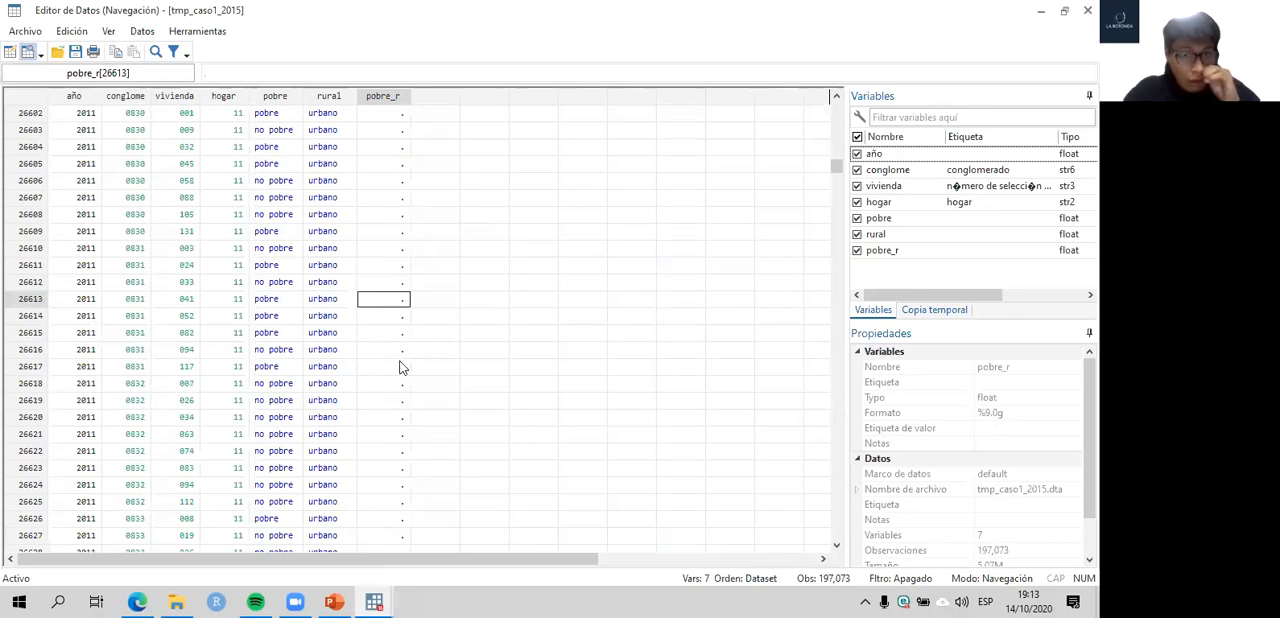
- Return to the rural households and highlight pobre through pobre_r for observation 26662
{"action": "scroll", "coordinate": [435, 420], "scroll_direction": "down", "scroll_amount": 17}
{"action": "left_click", "coordinate": [398, 266]}
{"action": "left_click_drag", "start_coordinate": [272, 268], "coordinate": [403, 265]}
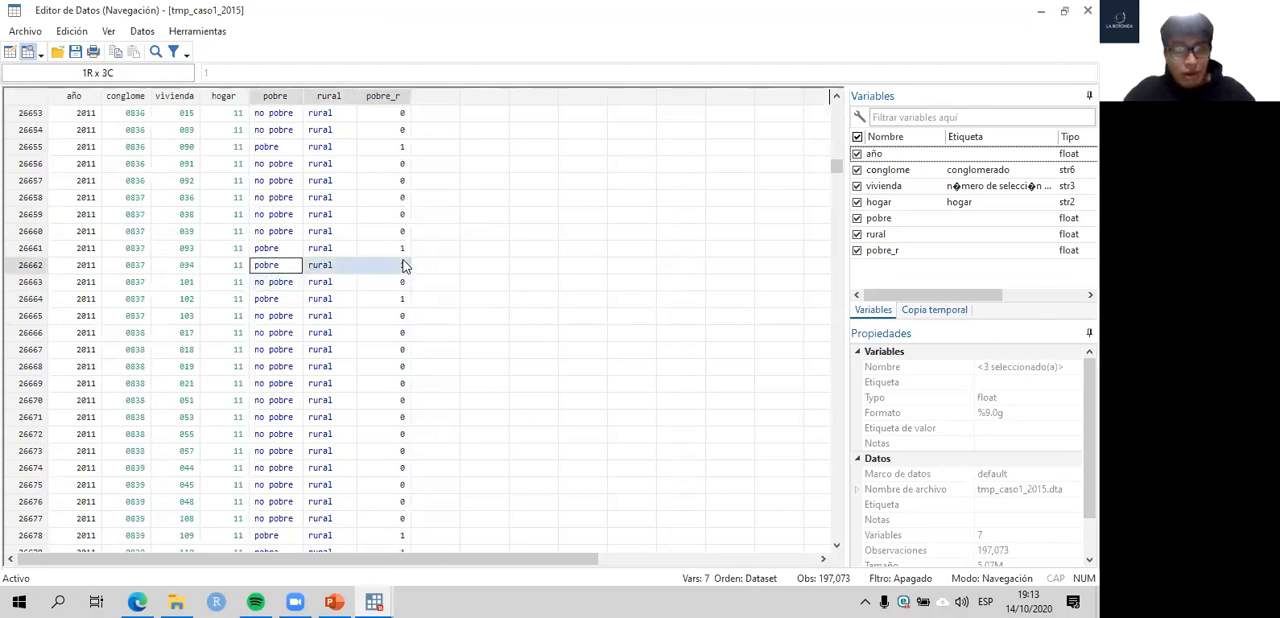
- Run the do-file line gen pobre_u=pobre if rural==0 to create the urban poverty variable
{"action": "mouse_move", "coordinate": [374, 598]}
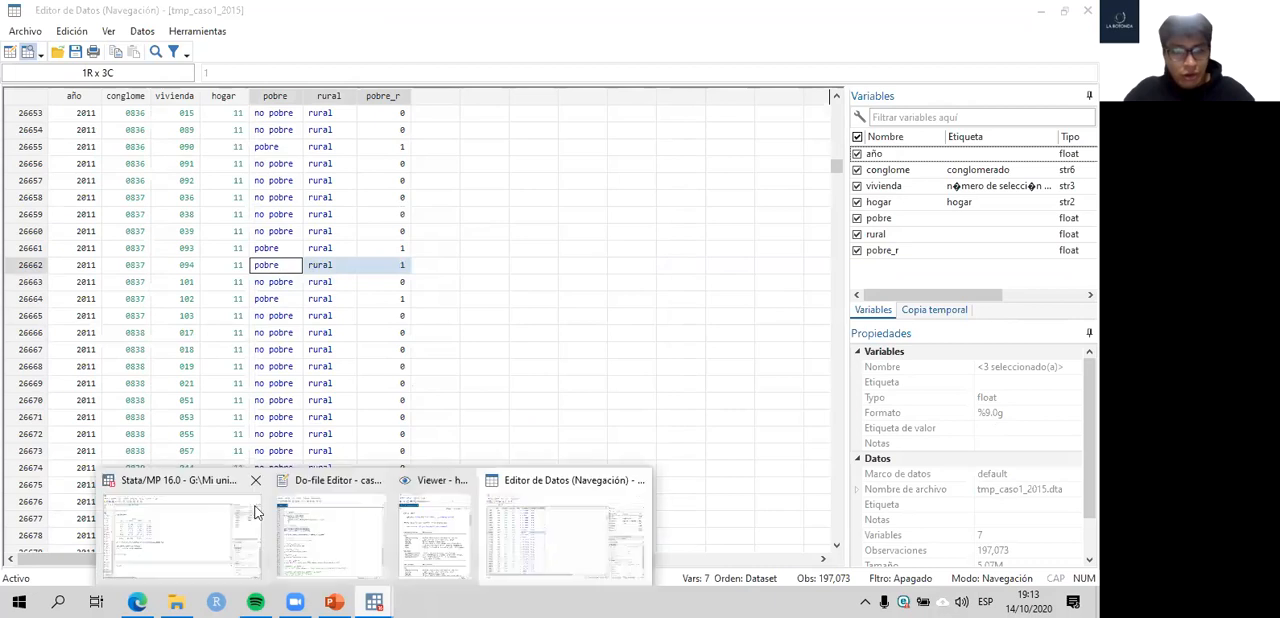
{"action": "left_click", "coordinate": [381, 568]}
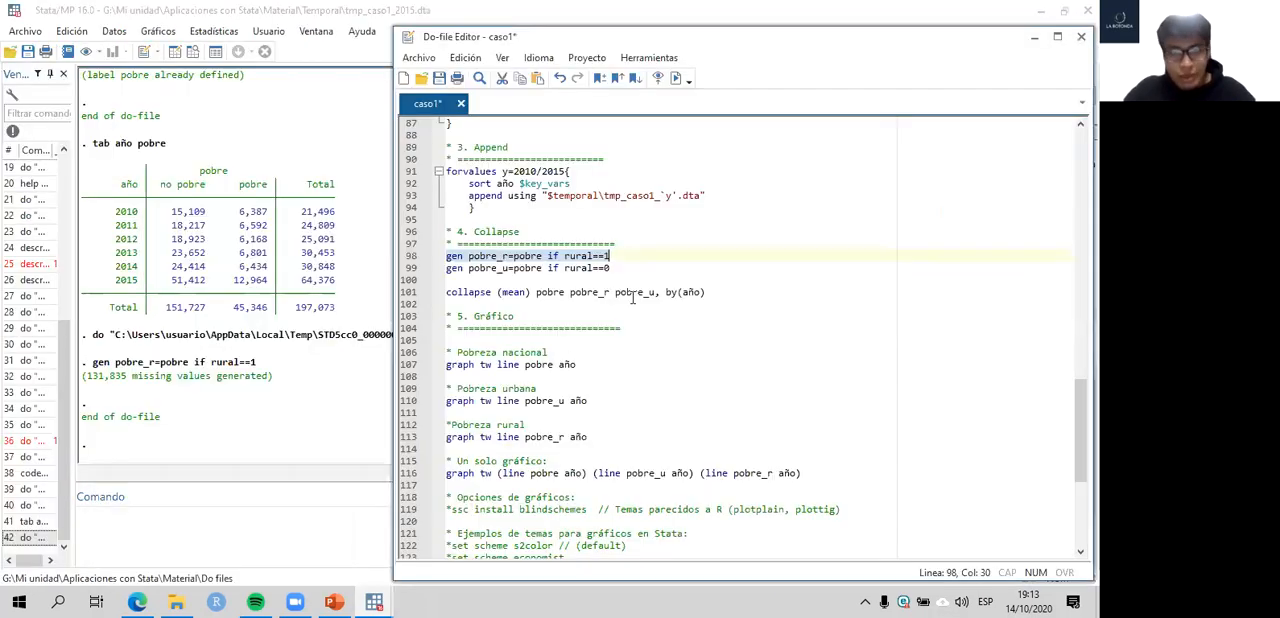
{"action": "left_click", "coordinate": [404, 270], "text": "shift"}
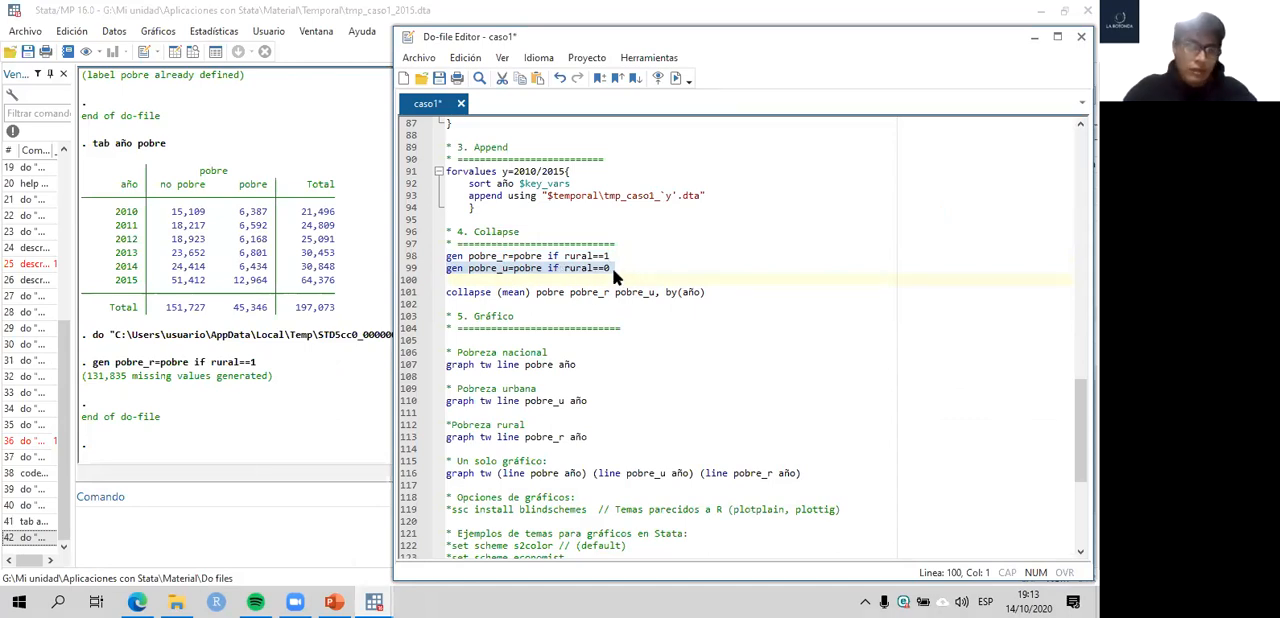
{"action": "key", "text": "ctrl+d"}
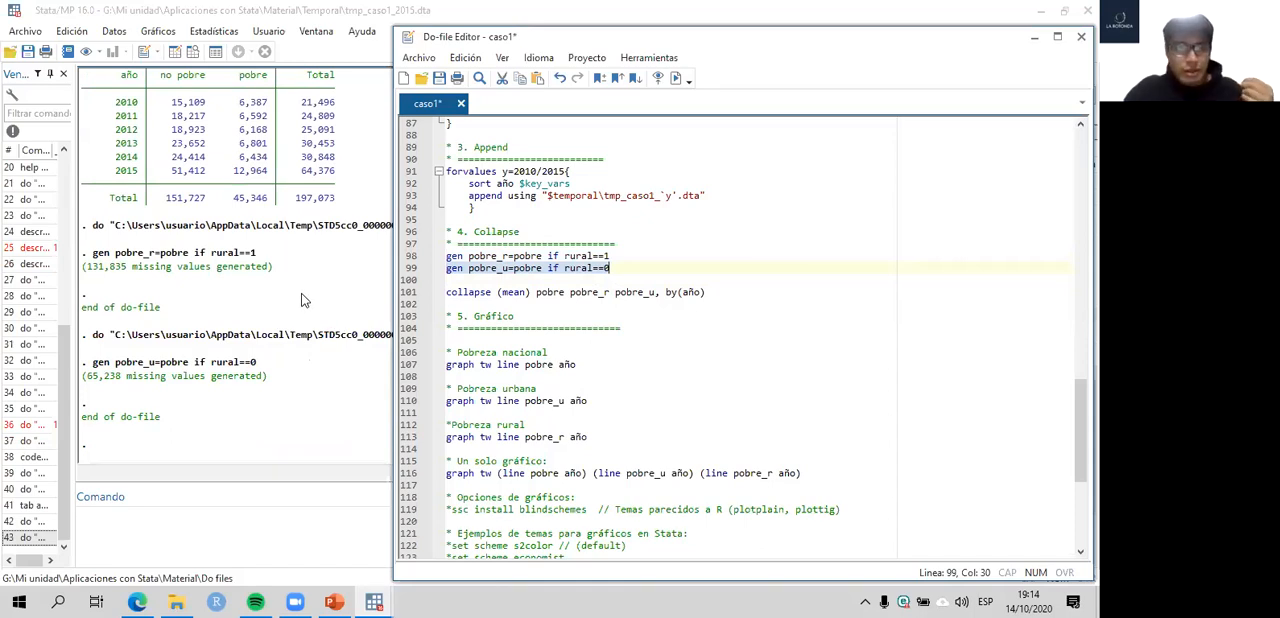
- Check pobre_r and pobre_u in the dataset's variable list, and return to the do-file's Collapse section
{"action": "left_click", "coordinate": [269, 301]}
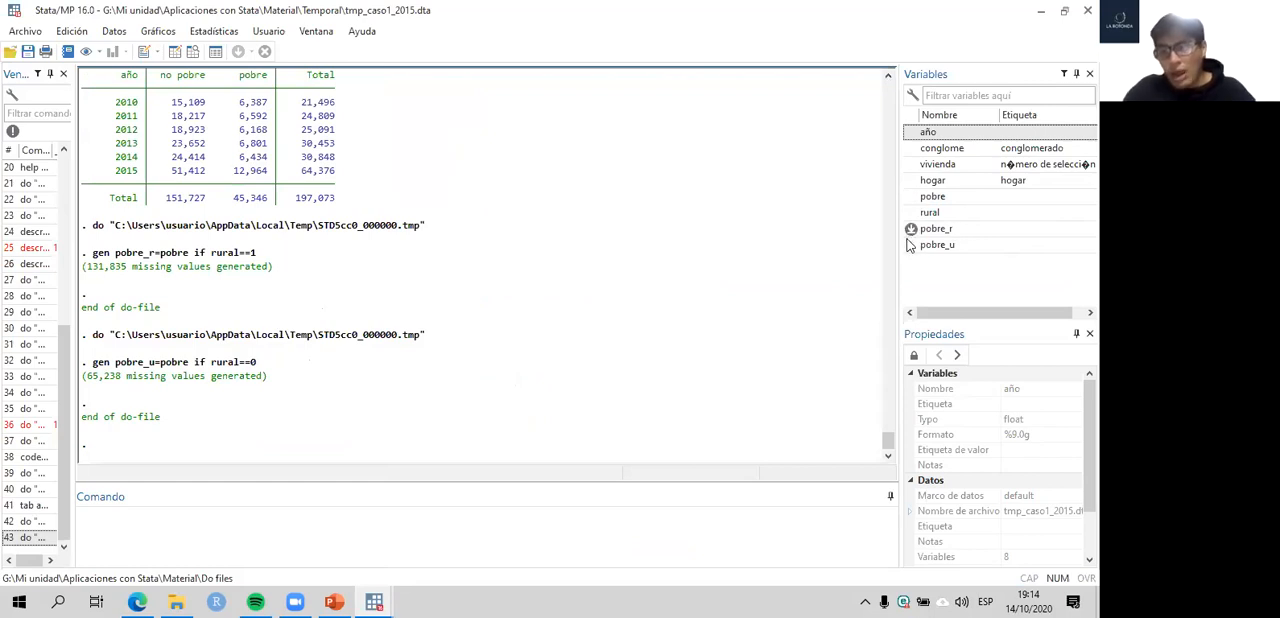
{"action": "mouse_move", "coordinate": [376, 600]}
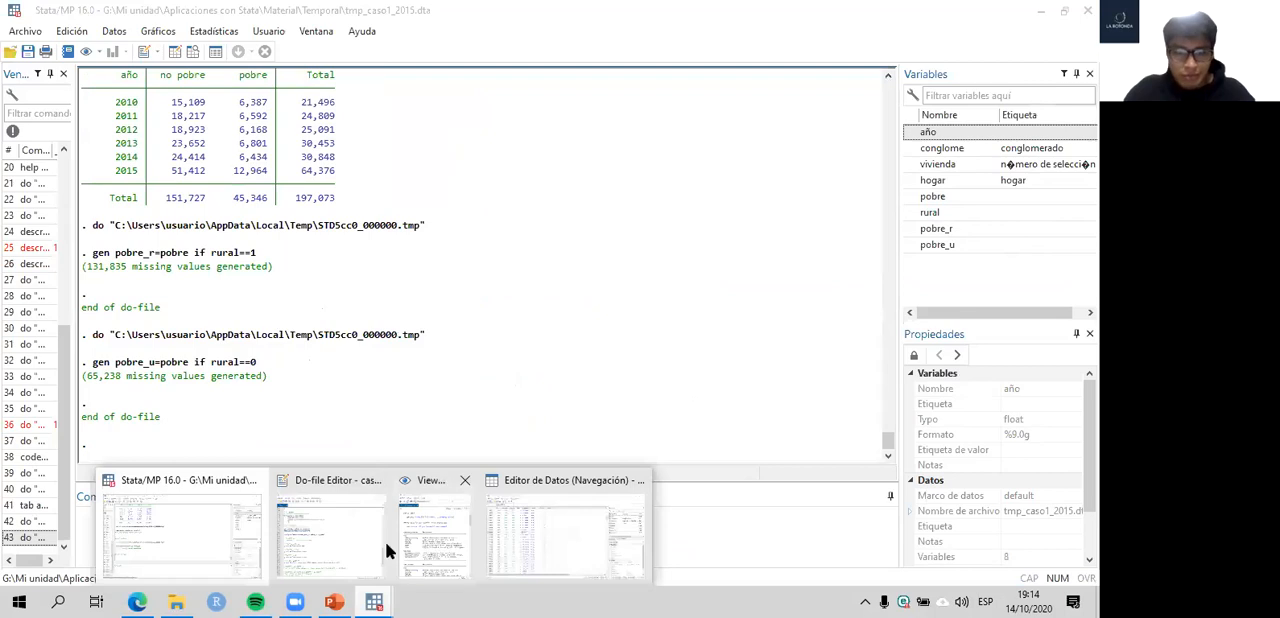
{"action": "left_click", "coordinate": [384, 537]}
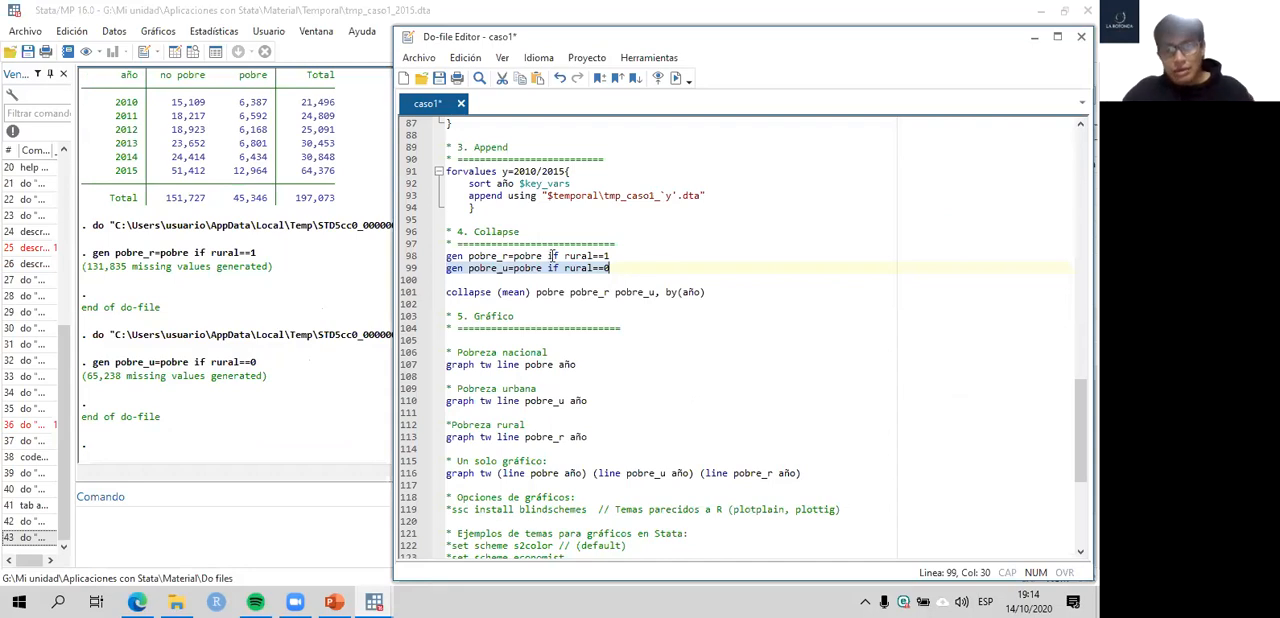
{"action": "left_click", "coordinate": [368, 287]}
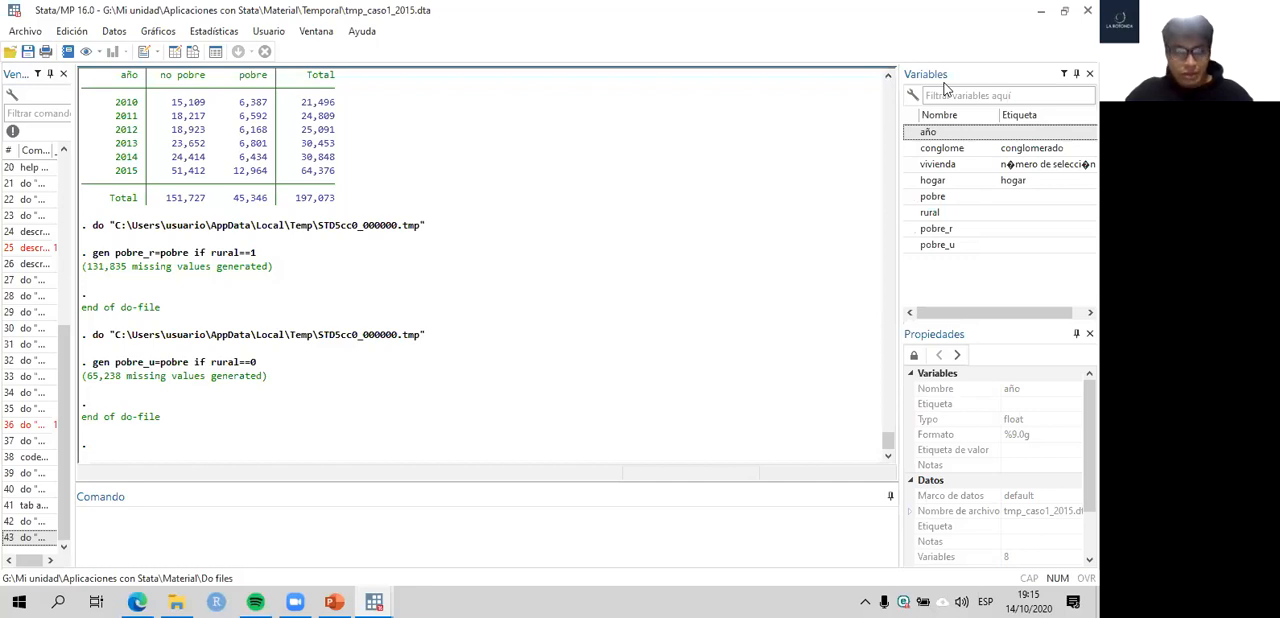
{"action": "key", "text": "alt+Tab"}
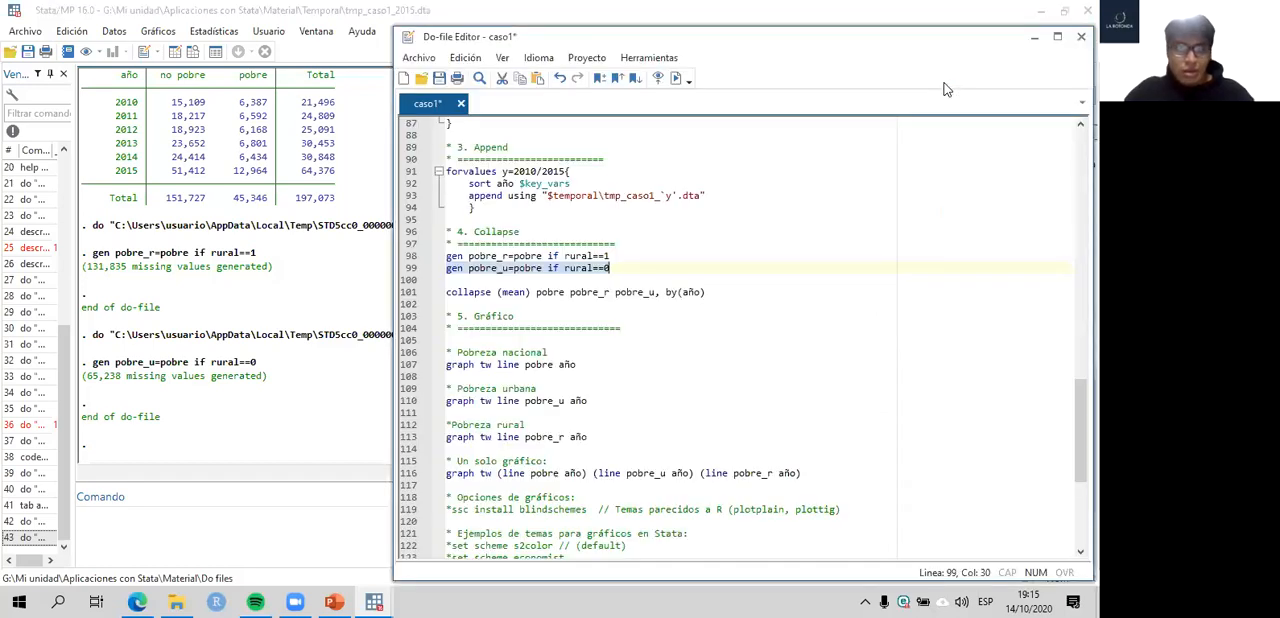
{"action": "left_click", "coordinate": [947, 90]}
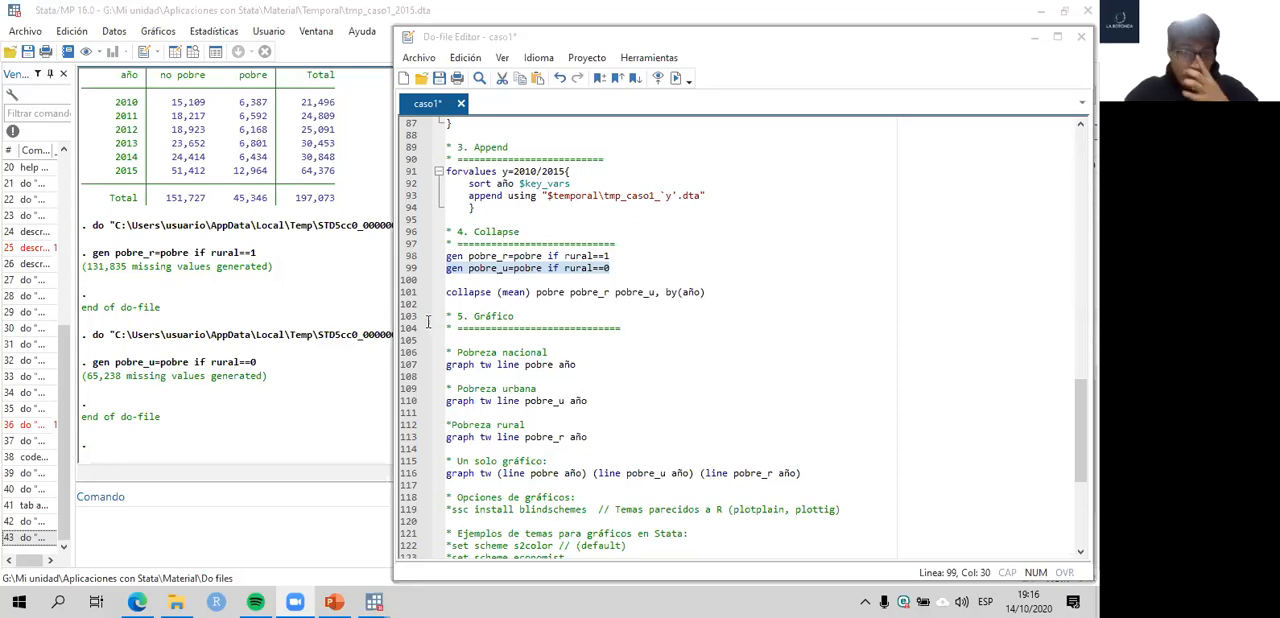
- Check the dataset's variable list in the main Stata window, and return to the do-file
{"action": "left_click", "coordinate": [386, 304]}
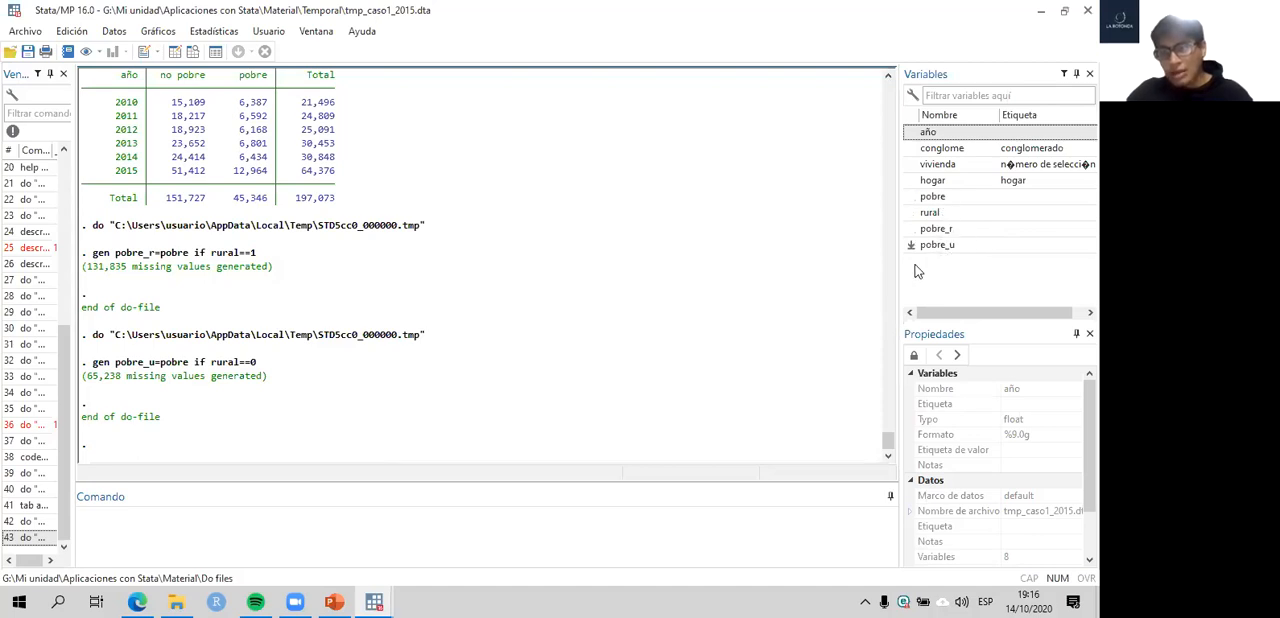
{"action": "mouse_move", "coordinate": [386, 600]}
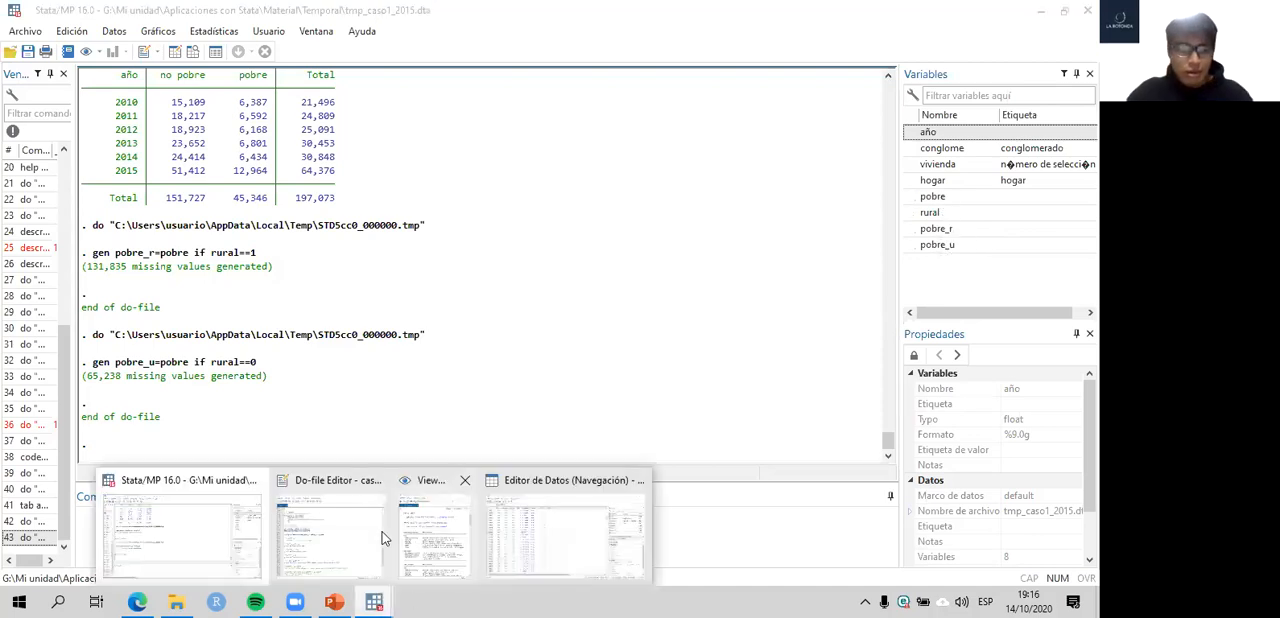
{"action": "left_click", "coordinate": [330, 526]}
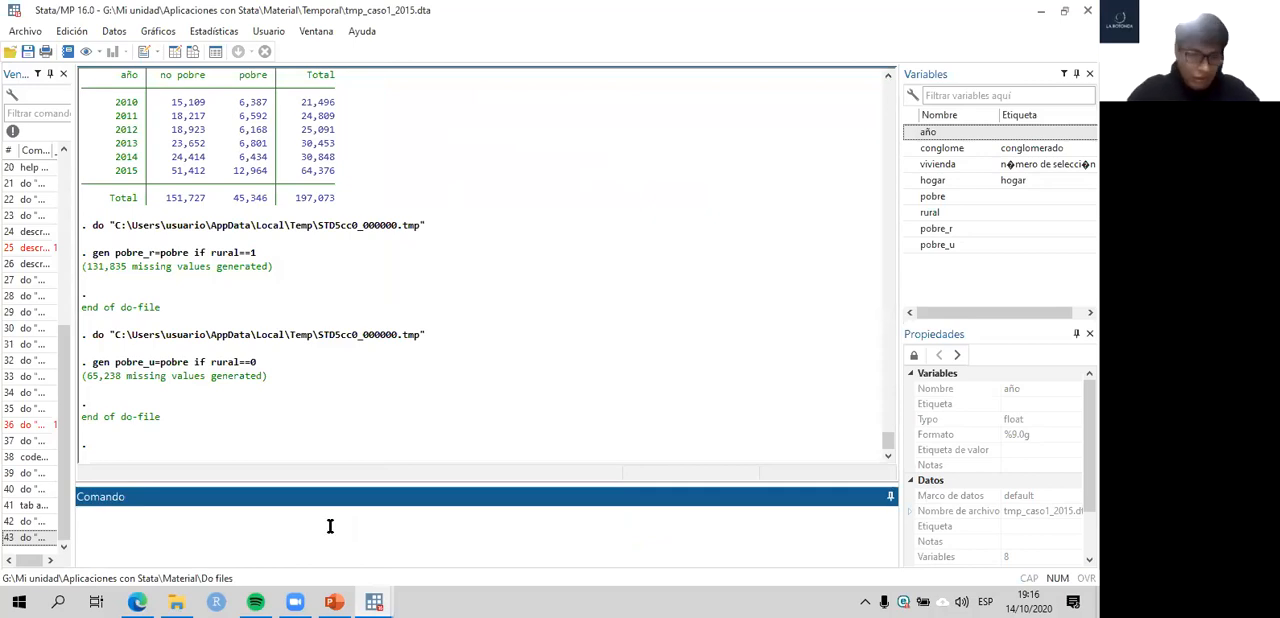
{"action": "mouse_move", "coordinate": [374, 600]}
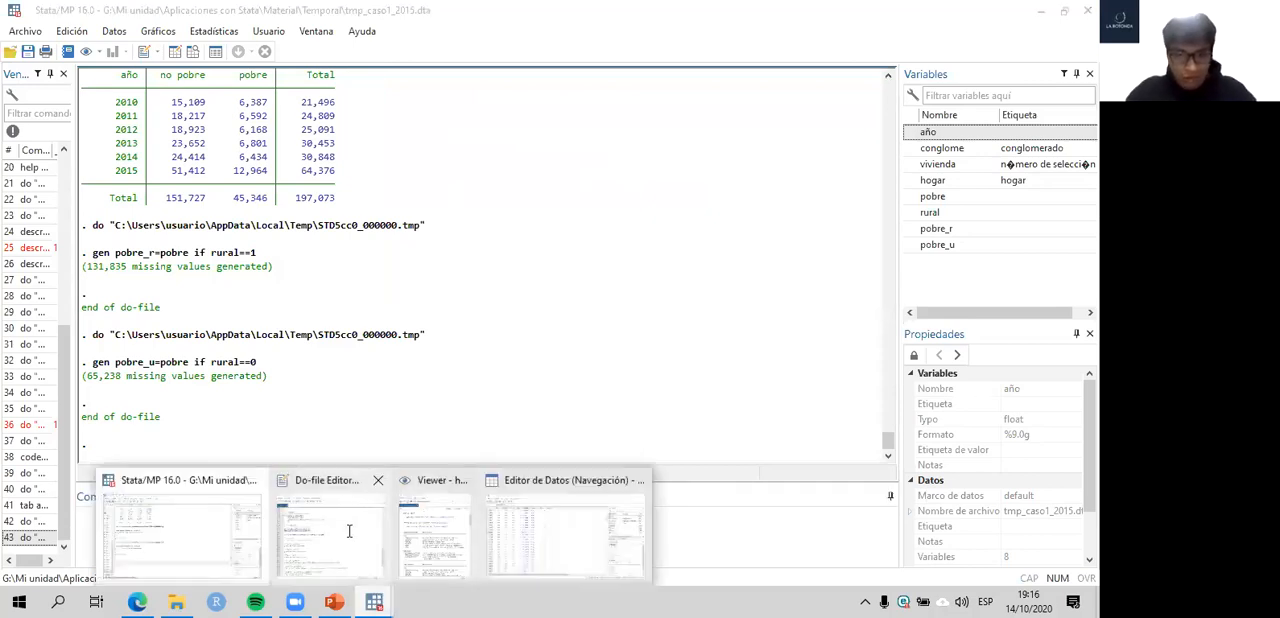
{"action": "left_click", "coordinate": [349, 531]}
- Copy the do-file line tab pobre rural, nofreq col and paste it just above the collapse command
{"action": "scroll", "coordinate": [586, 300], "scroll_direction": "up", "scroll_amount": 10}
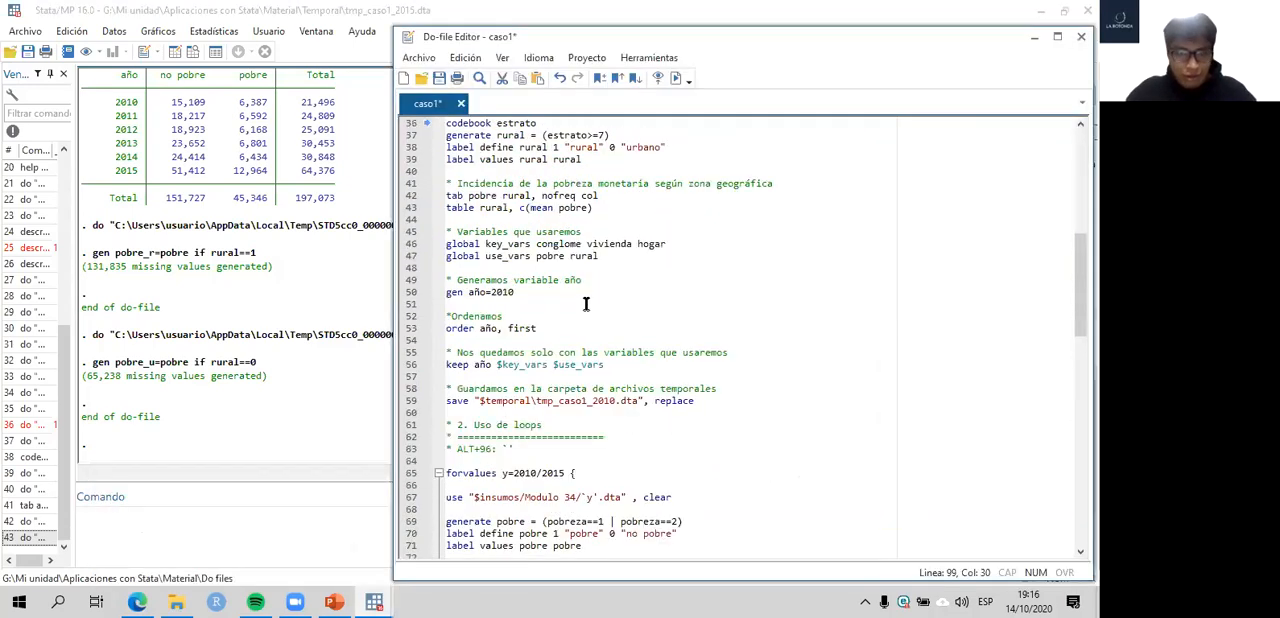
{"action": "scroll", "coordinate": [586, 304], "scroll_direction": "up", "scroll_amount": 3}
{"action": "left_click_drag", "start_coordinate": [609, 306], "coordinate": [422, 308]}
{"action": "key", "text": "ctrl+c"}
{"action": "scroll", "coordinate": [558, 368], "scroll_direction": "down", "scroll_amount": 8}
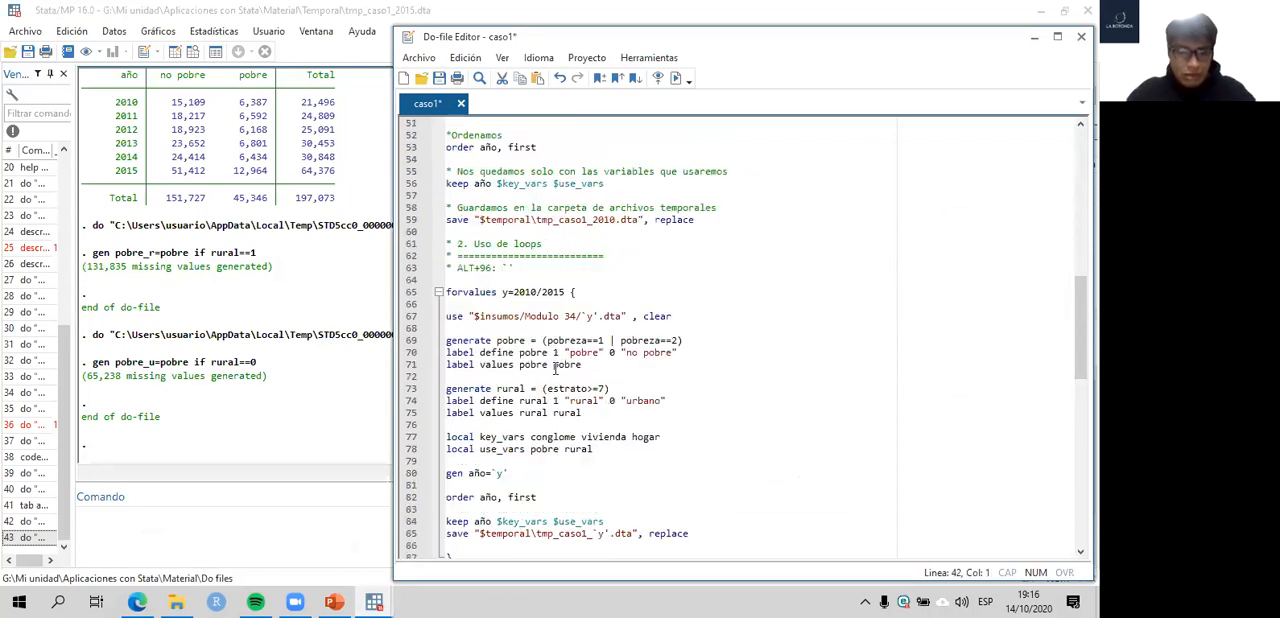
{"action": "scroll", "coordinate": [556, 369], "scroll_direction": "down", "scroll_amount": 15}
{"action": "scroll", "coordinate": [552, 325], "scroll_direction": "up", "scroll_amount": 4}
{"action": "left_click", "coordinate": [598, 314]}
{"action": "key", "text": "ctrl+v"}
- Replace rural with pobre_r pobre_u in the pasted tab line, and try to run it
{"action": "left_click_drag", "start_coordinate": [533, 316], "coordinate": [502, 316]}
{"action": "key", "text": "BackSpace"}
{"action": "type", "text": "pobre_r pobre_u"}
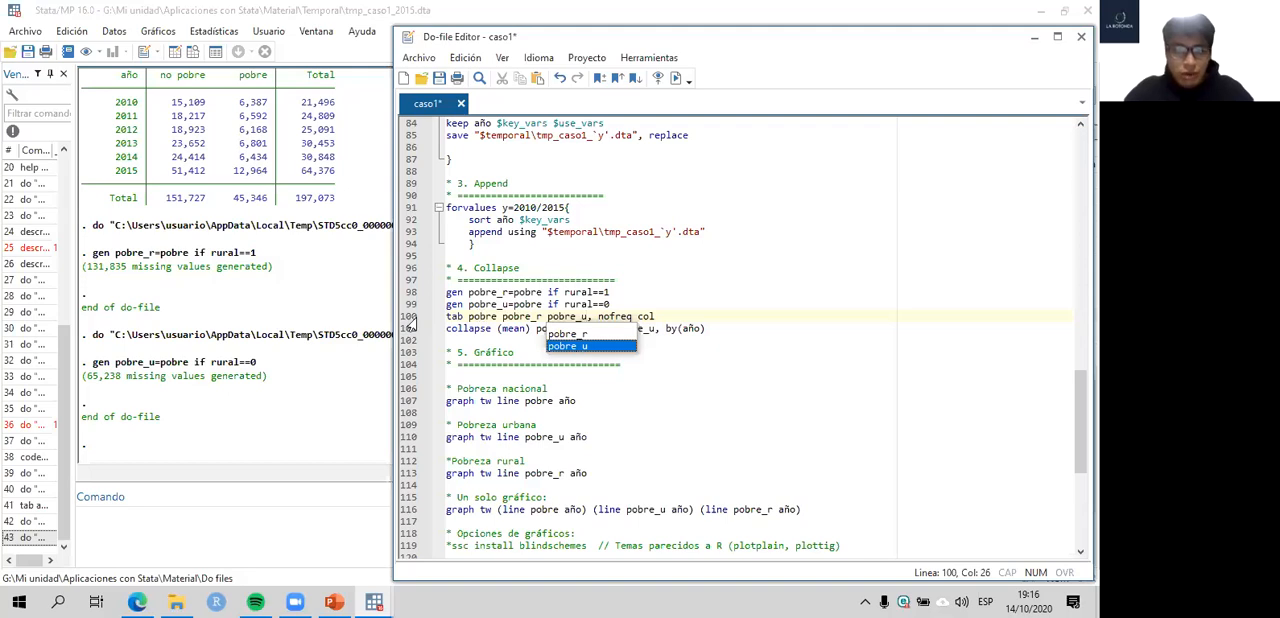
{"action": "left_click", "coordinate": [410, 318]}
{"action": "key", "text": "ctrl+d"}
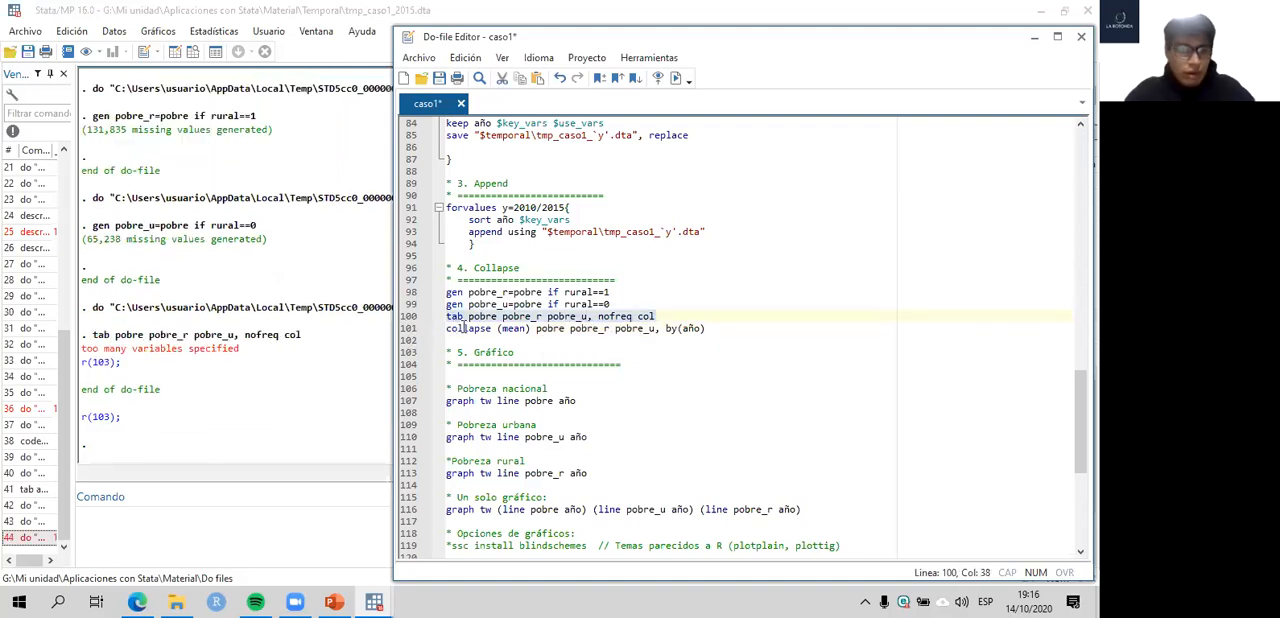
- Change tab to tab1 in line 100, and try to run it with the nofreq col options
{"action": "left_click", "coordinate": [474, 317]}
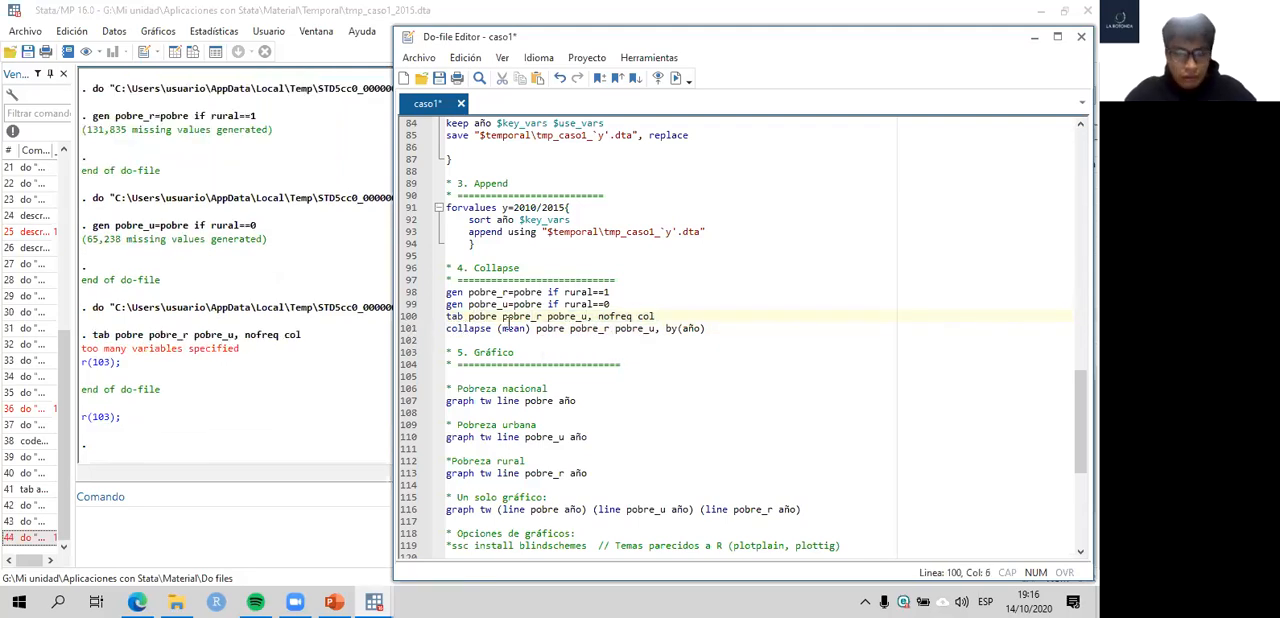
{"action": "key", "text": "Left"}
{"action": "key", "text": "Left"}
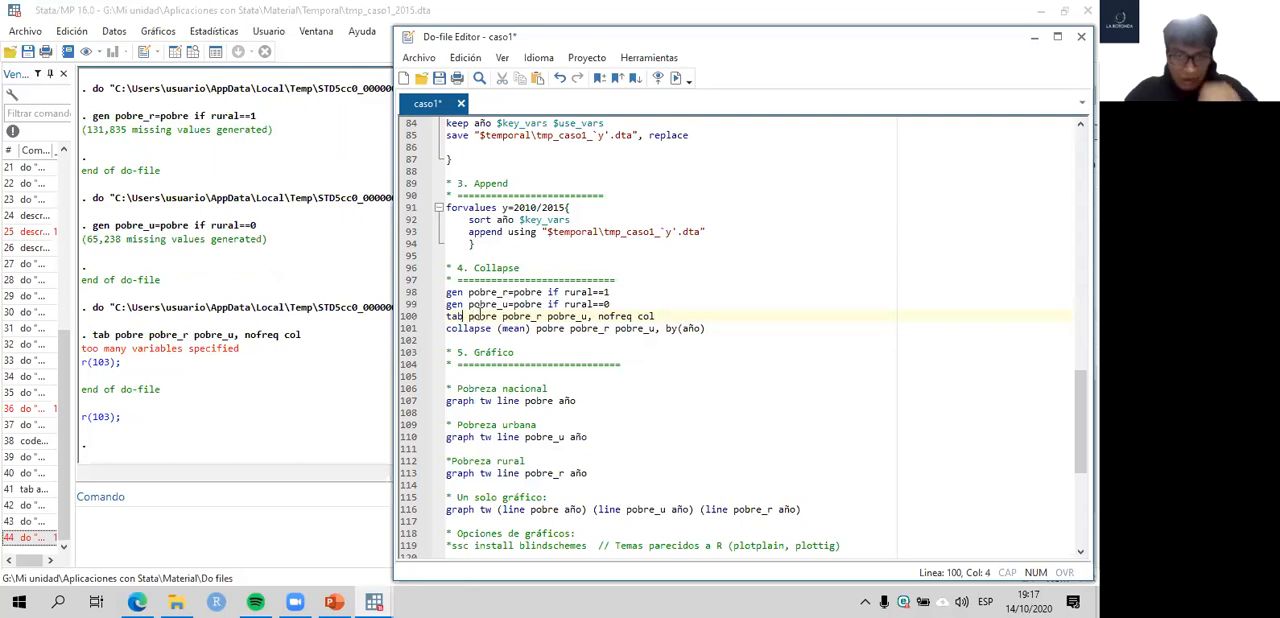
{"action": "type", "text": "1"}
{"action": "left_click", "coordinate": [410, 318]}
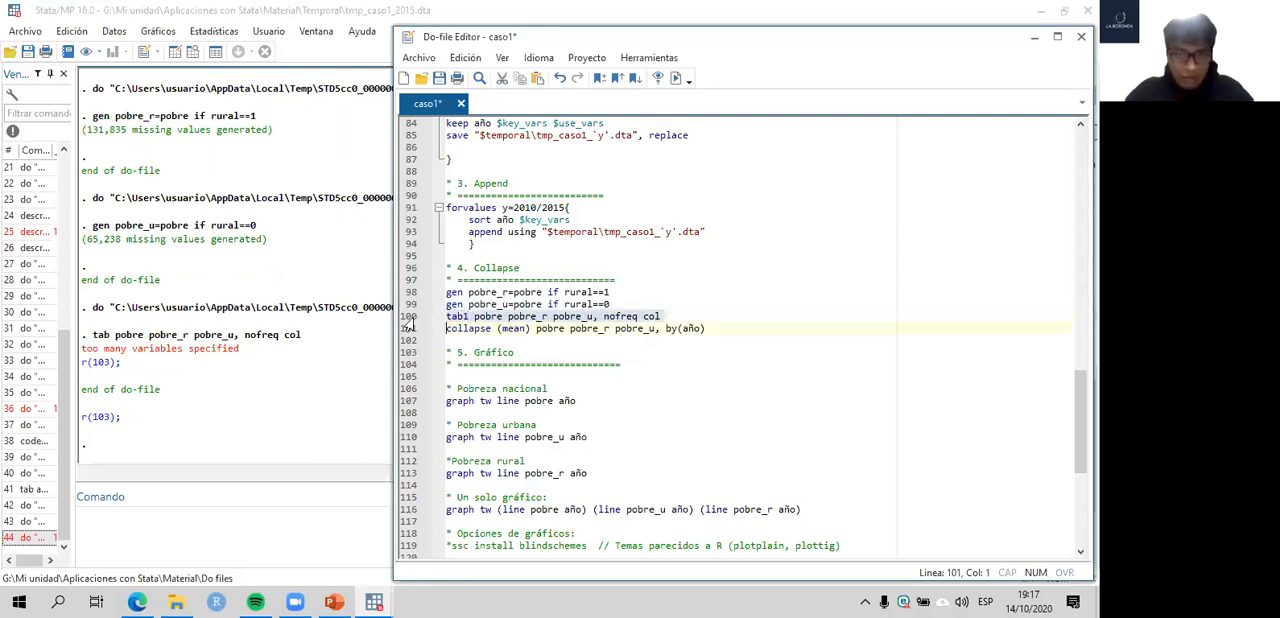
{"action": "key", "text": "ctrl+d"}
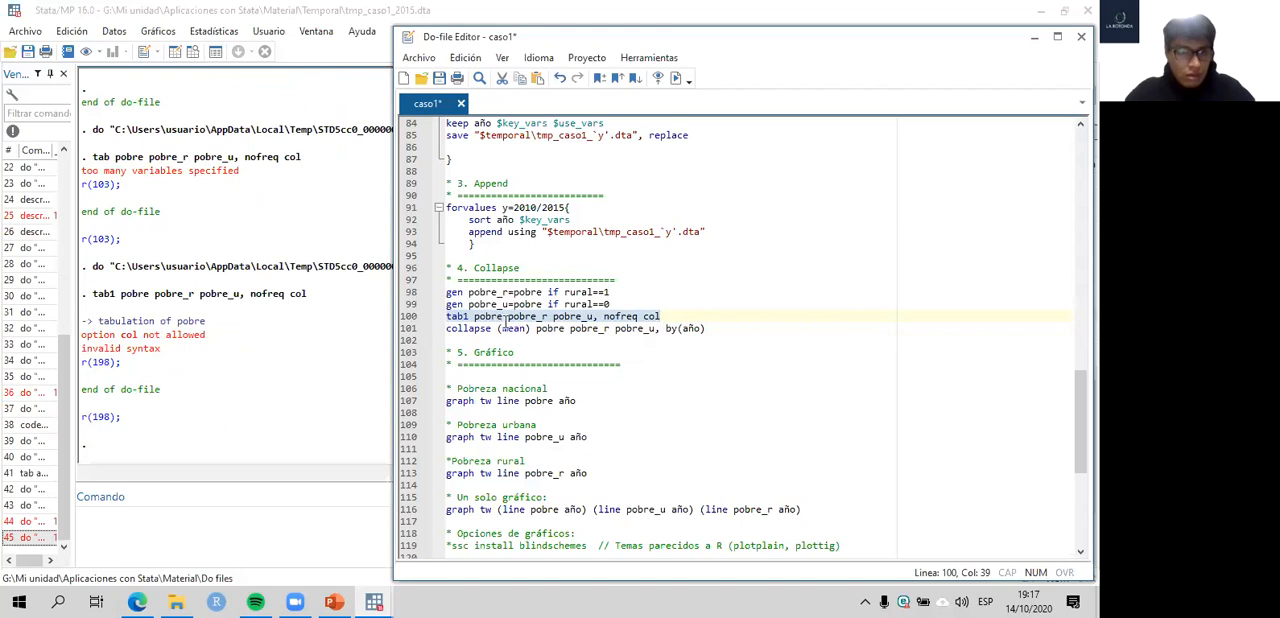
- Remove the nofreq col options from line 100, and run tab1 pobre pobre_r pobre_u
{"action": "left_click", "coordinate": [660, 316]}
{"action": "key", "text": "BackSpace"}
{"action": "key", "text": "BackSpace"}
{"action": "key", "text": "BackSpace"}
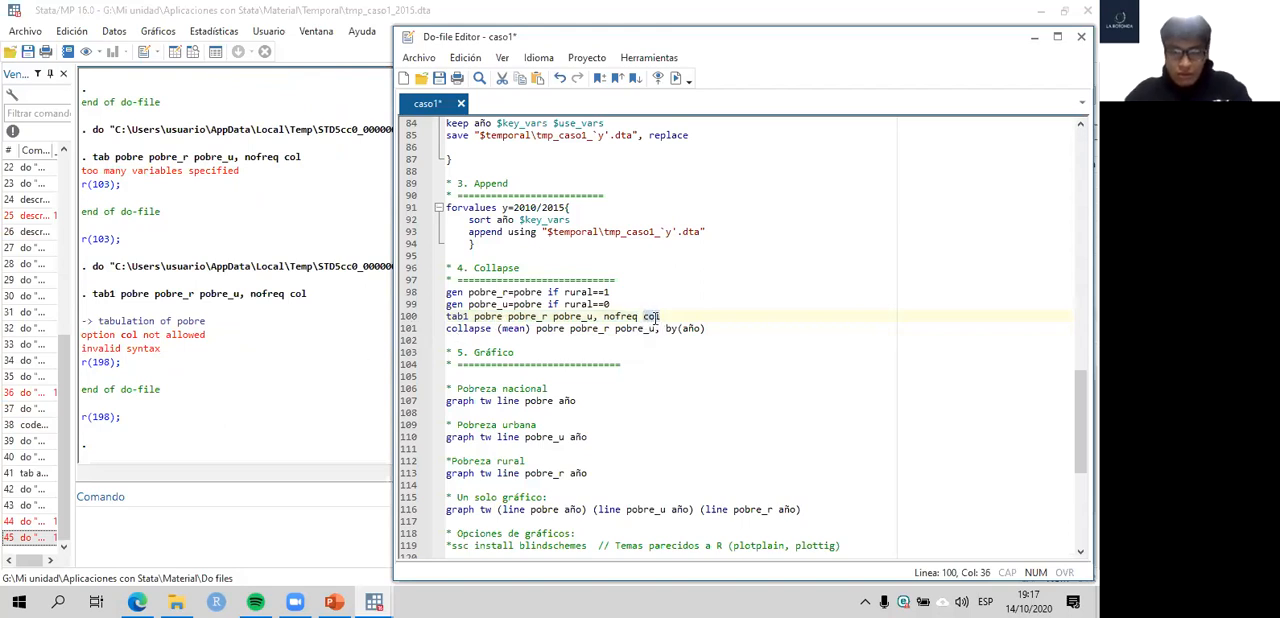
{"action": "key", "text": "BackSpace"}
{"action": "key", "text": "BackSpace"}
{"action": "key", "text": "BackSpace"}
{"action": "key", "text": "BackSpace"}
{"action": "key", "text": "BackSpace"}
{"action": "key", "text": "BackSpace"}
{"action": "key", "text": "BackSpace"}
{"action": "key", "text": "BackSpace"}
{"action": "key", "text": "BackSpace"}
{"action": "key", "text": "BackSpace"}
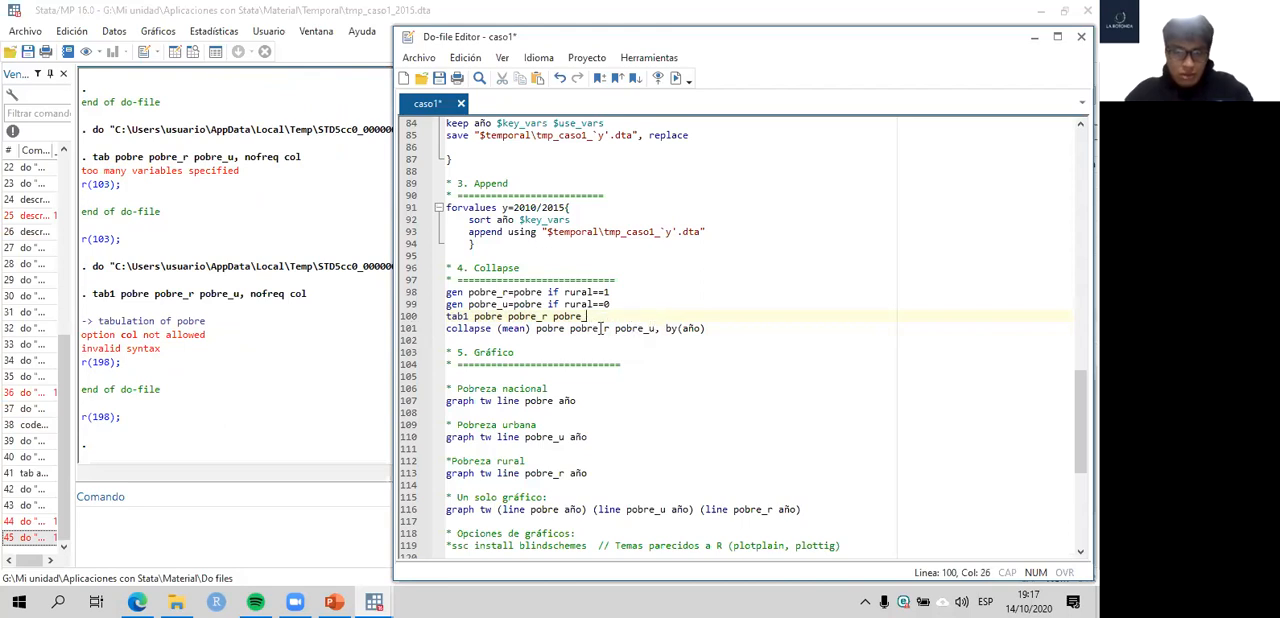
{"action": "type", "text": "u"}
{"action": "left_click", "coordinate": [407, 316]}
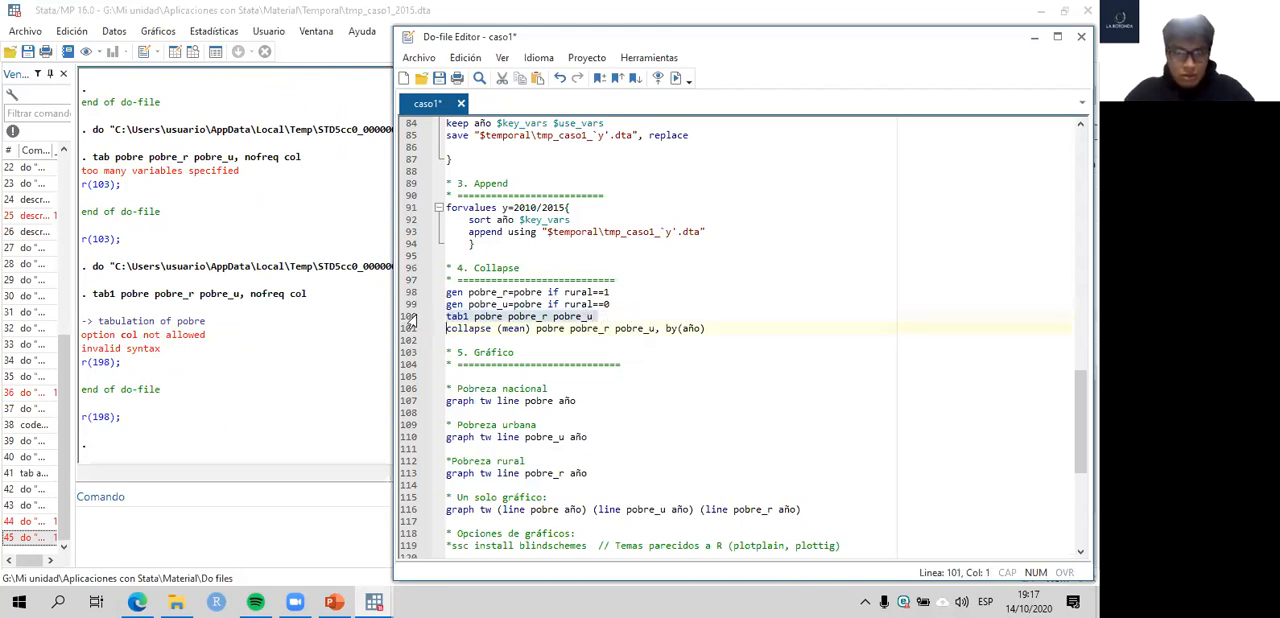
{"action": "key", "text": "ctrl+d"}
- Examine the tabulation of pobre in the results, highlighting the percentage and label of the pobre row
{"action": "left_click", "coordinate": [340, 296]}
{"action": "scroll", "coordinate": [424, 305], "scroll_direction": "up", "scroll_amount": 3}
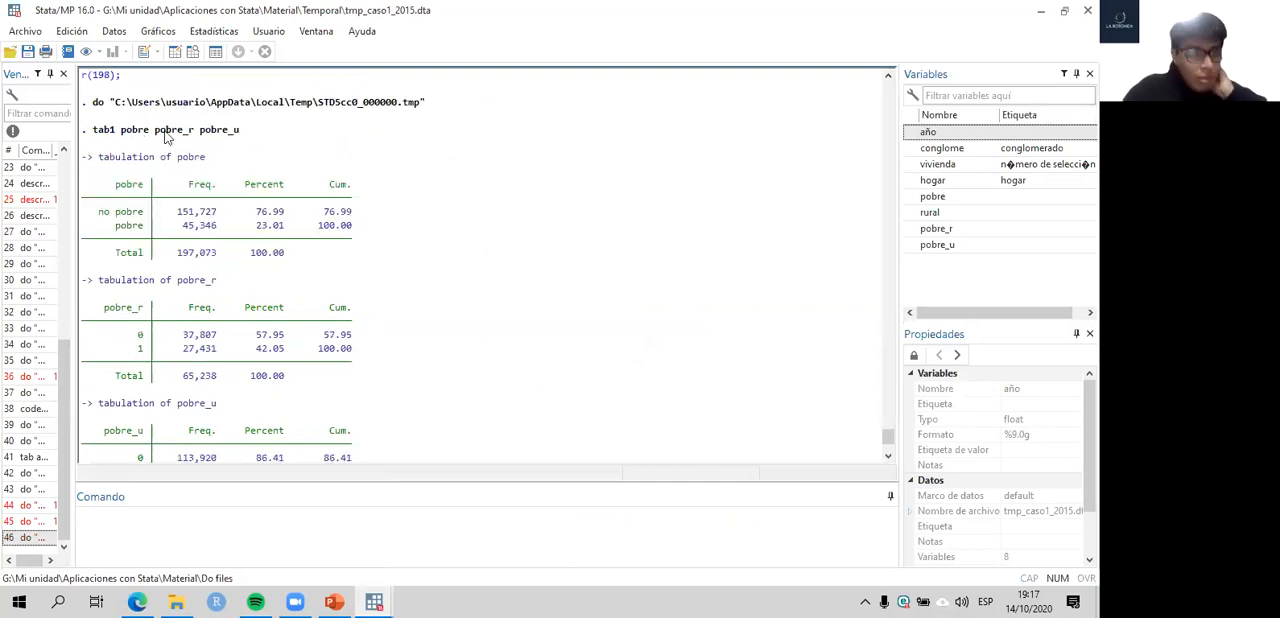
{"action": "scroll", "coordinate": [374, 166], "scroll_direction": "down", "scroll_amount": 3}
{"action": "scroll", "coordinate": [283, 207], "scroll_direction": "up", "scroll_amount": 2}
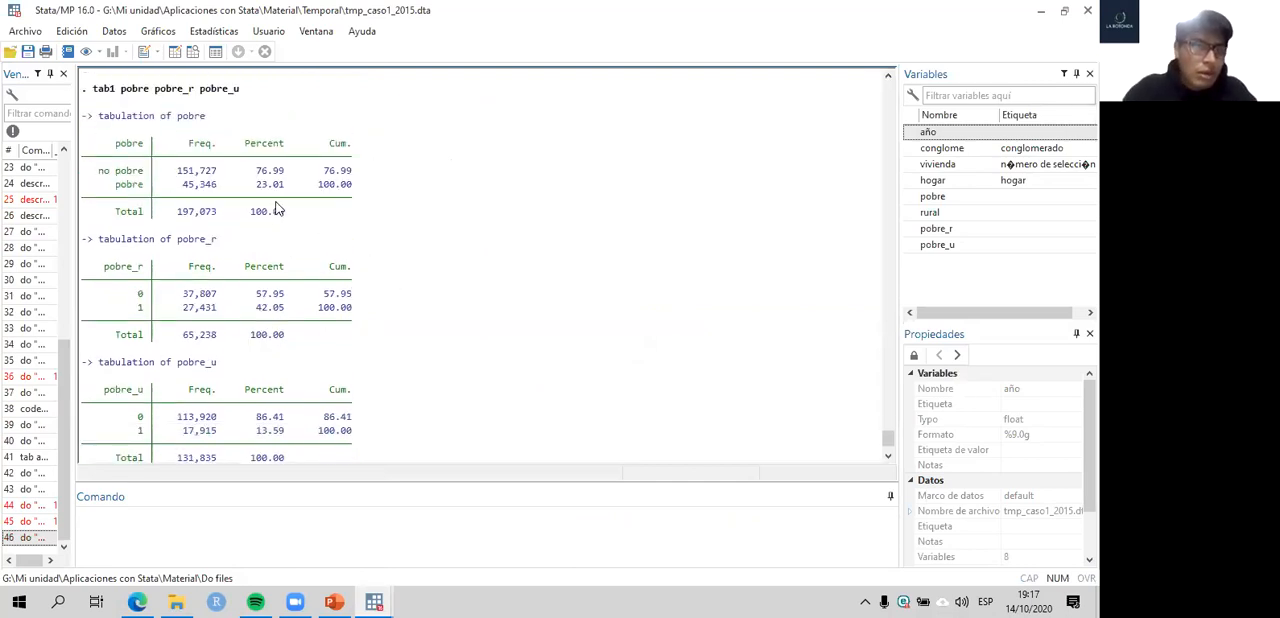
{"action": "scroll", "coordinate": [280, 218], "scroll_direction": "up", "scroll_amount": 1}
{"action": "left_click_drag", "start_coordinate": [254, 226], "coordinate": [288, 235]}
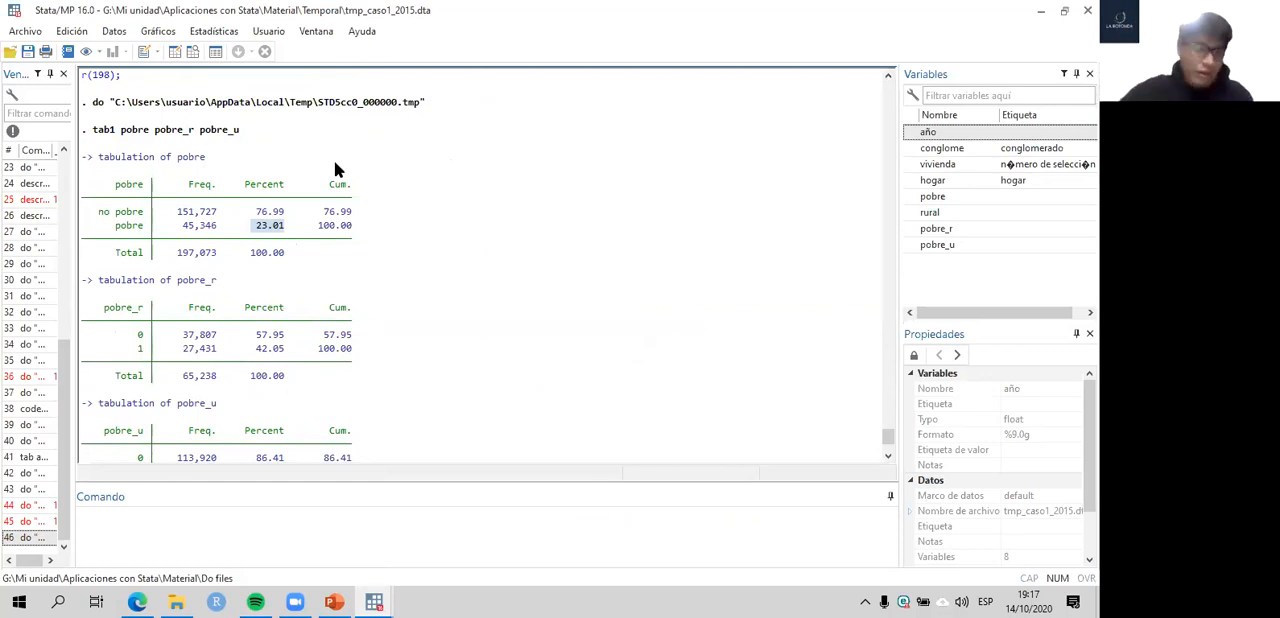
{"action": "scroll", "coordinate": [300, 215], "scroll_direction": "down", "scroll_amount": 1}
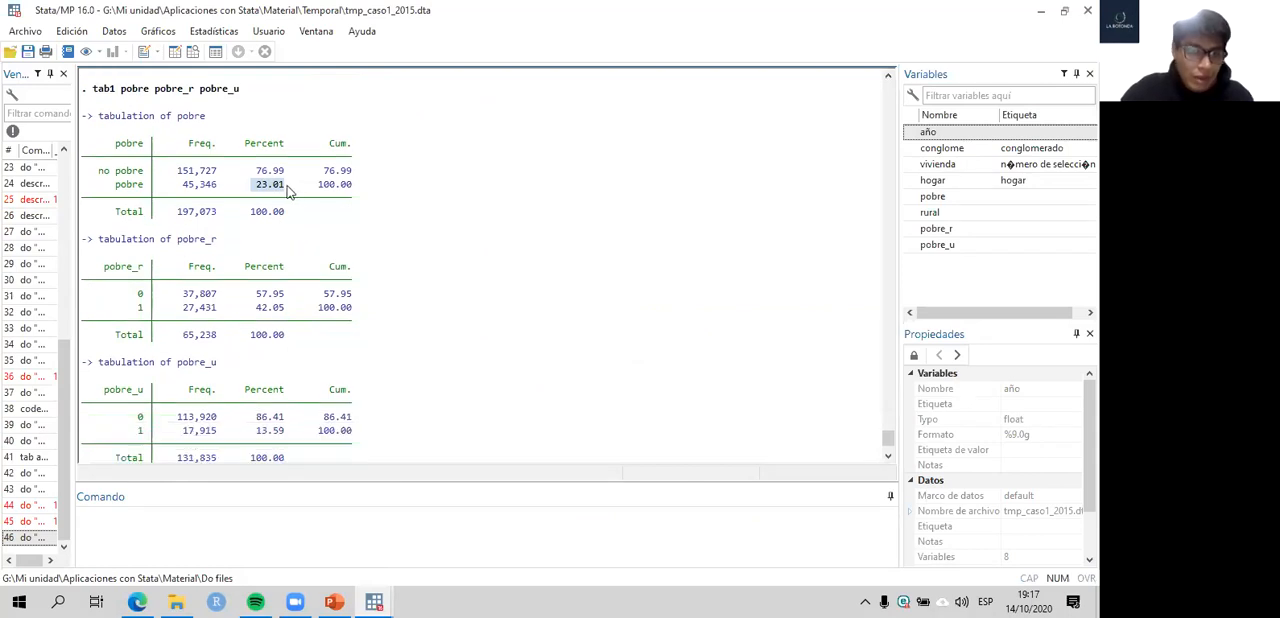
{"action": "double_click", "coordinate": [128, 186]}
- Examine the pobre_r and pobre_u tabulations, highlighting the pobre_r percentage for value 1 and the row for value 0
{"action": "scroll", "coordinate": [140, 222], "scroll_direction": "down", "scroll_amount": 1}
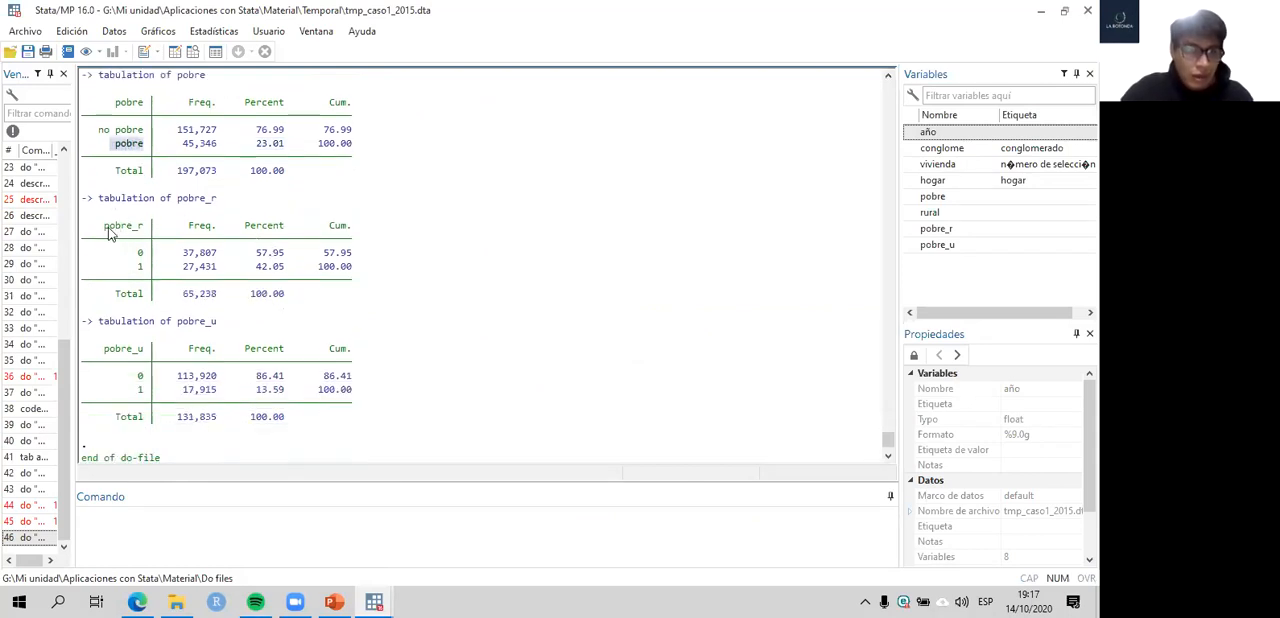
{"action": "double_click", "coordinate": [110, 227]}
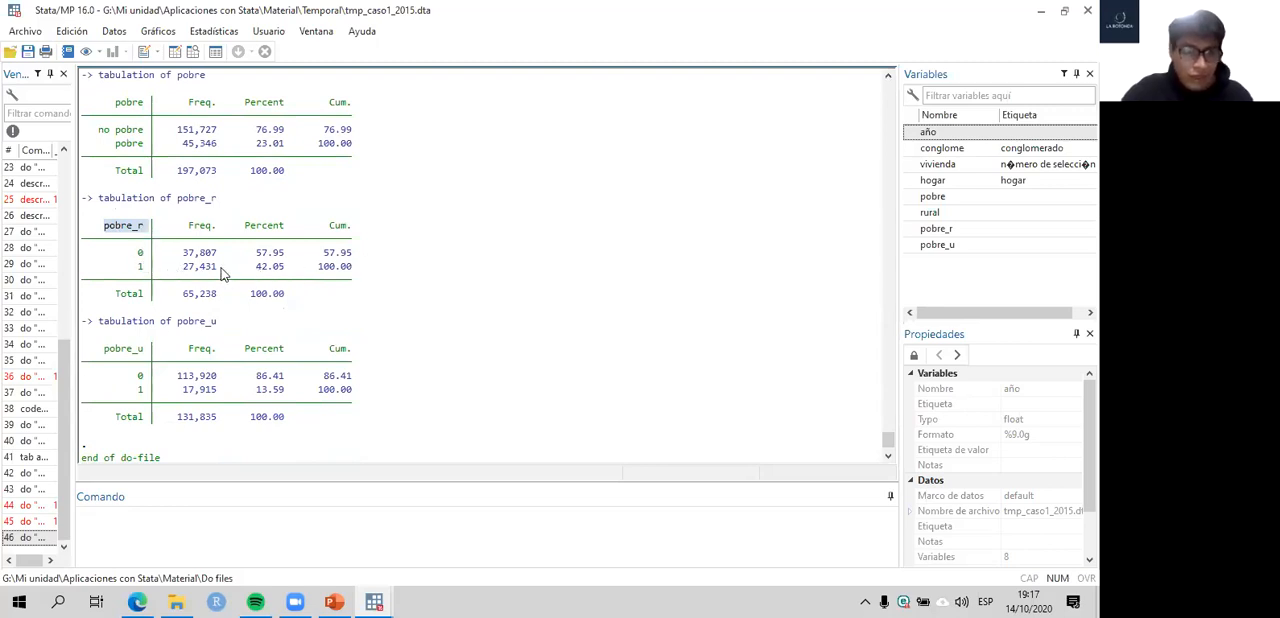
{"action": "left_click_drag", "start_coordinate": [257, 268], "coordinate": [300, 273]}
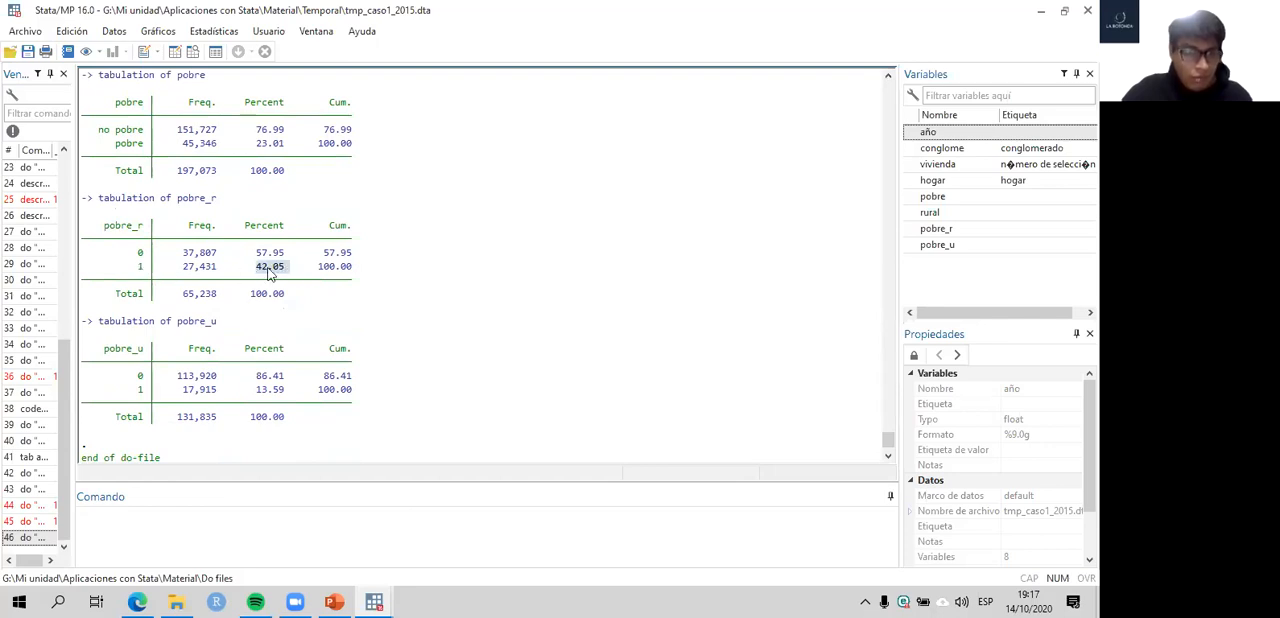
{"action": "scroll", "coordinate": [280, 300], "scroll_direction": "down", "scroll_amount": 1}
{"action": "scroll", "coordinate": [286, 298], "scroll_direction": "up", "scroll_amount": 2}
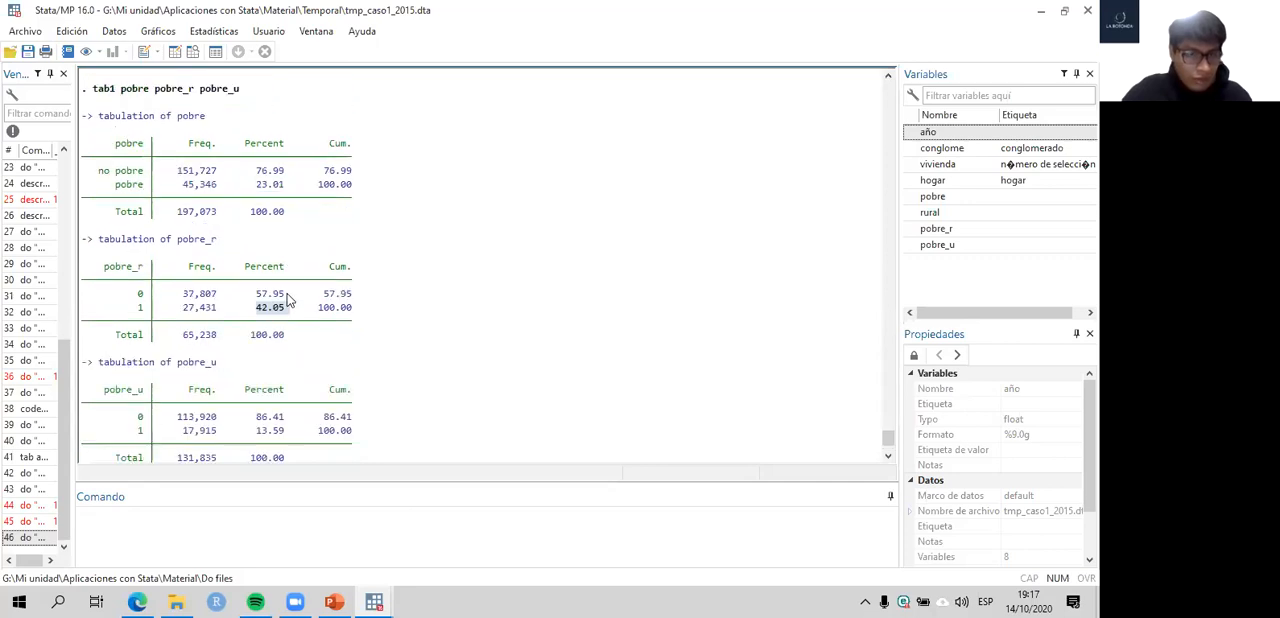
{"action": "scroll", "coordinate": [288, 299], "scroll_direction": "down", "scroll_amount": 2}
{"action": "left_click_drag", "start_coordinate": [358, 340], "coordinate": [89, 339]}
{"action": "left_click_drag", "start_coordinate": [358, 211], "coordinate": [123, 219]}
{"action": "scroll", "coordinate": [216, 249], "scroll_direction": "up", "scroll_amount": 1}
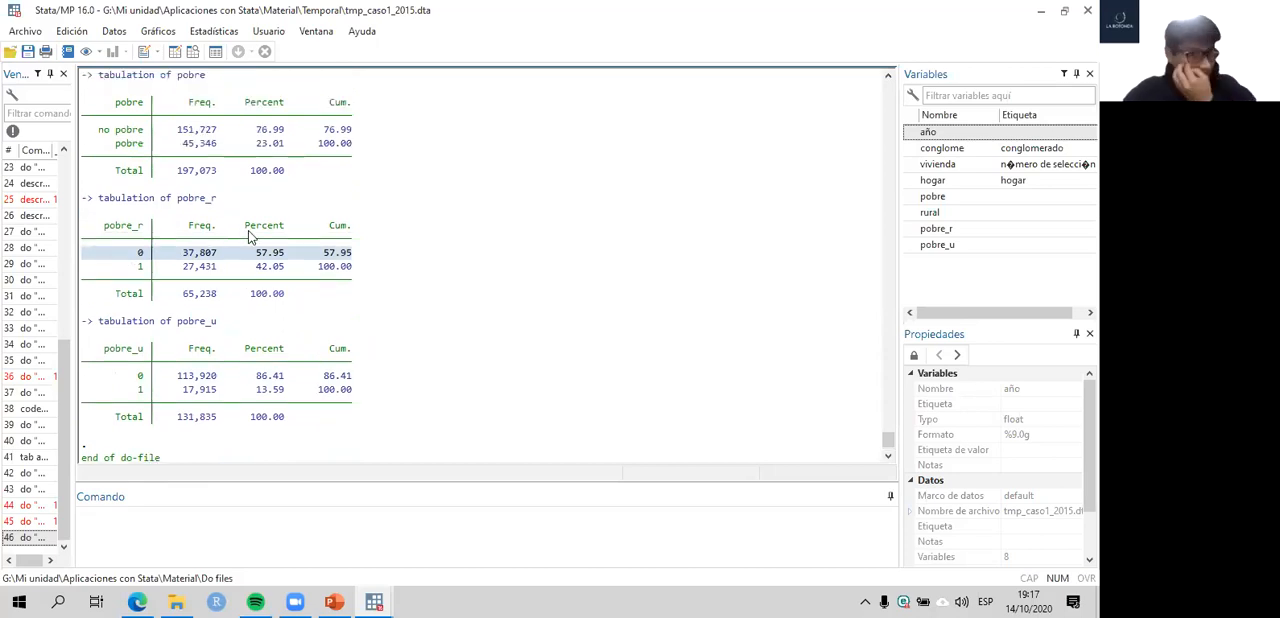
{"action": "scroll", "coordinate": [253, 236], "scroll_direction": "up", "scroll_amount": 2}
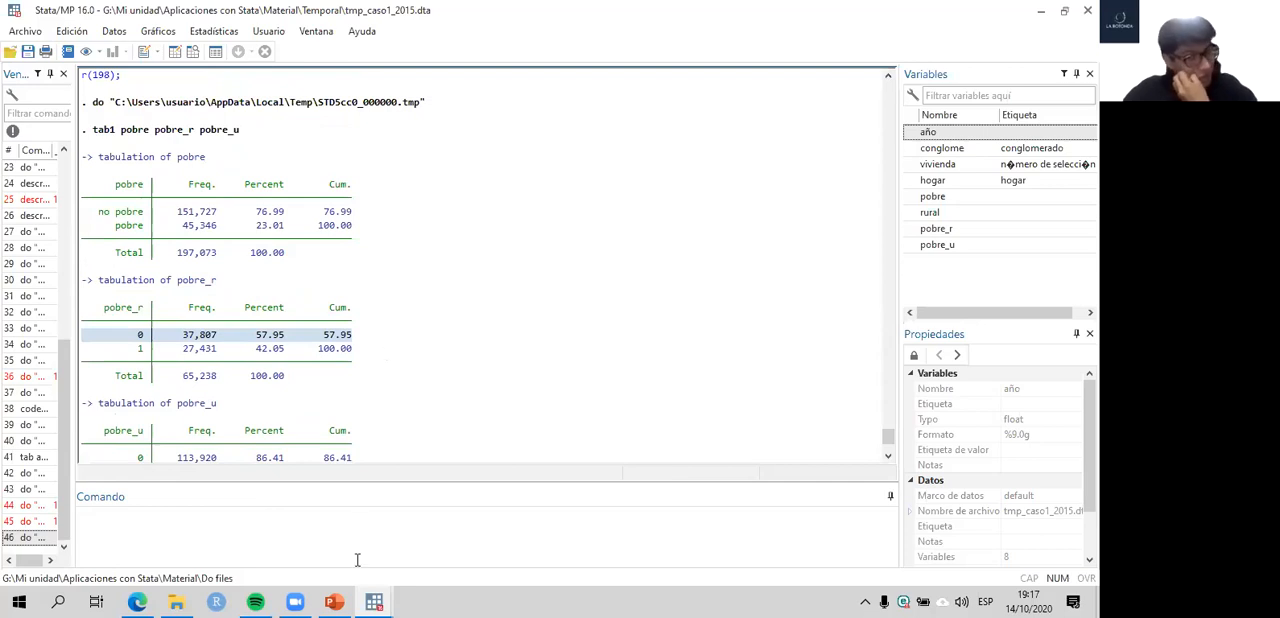
- Replace tab1 with sum in do-file line 100, and run sum pobre pobre_r pobre_u
{"action": "left_click", "coordinate": [373, 600]}
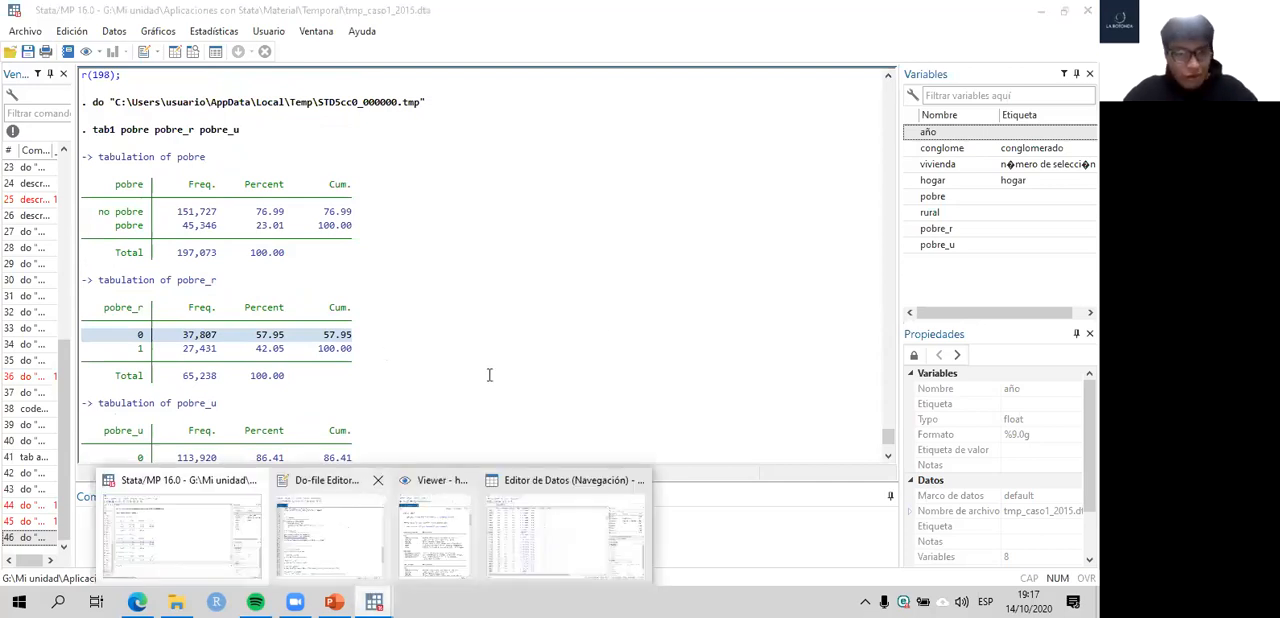
{"action": "left_click", "coordinate": [330, 525]}
{"action": "left_click_drag", "start_coordinate": [592, 316], "coordinate": [440, 322]}
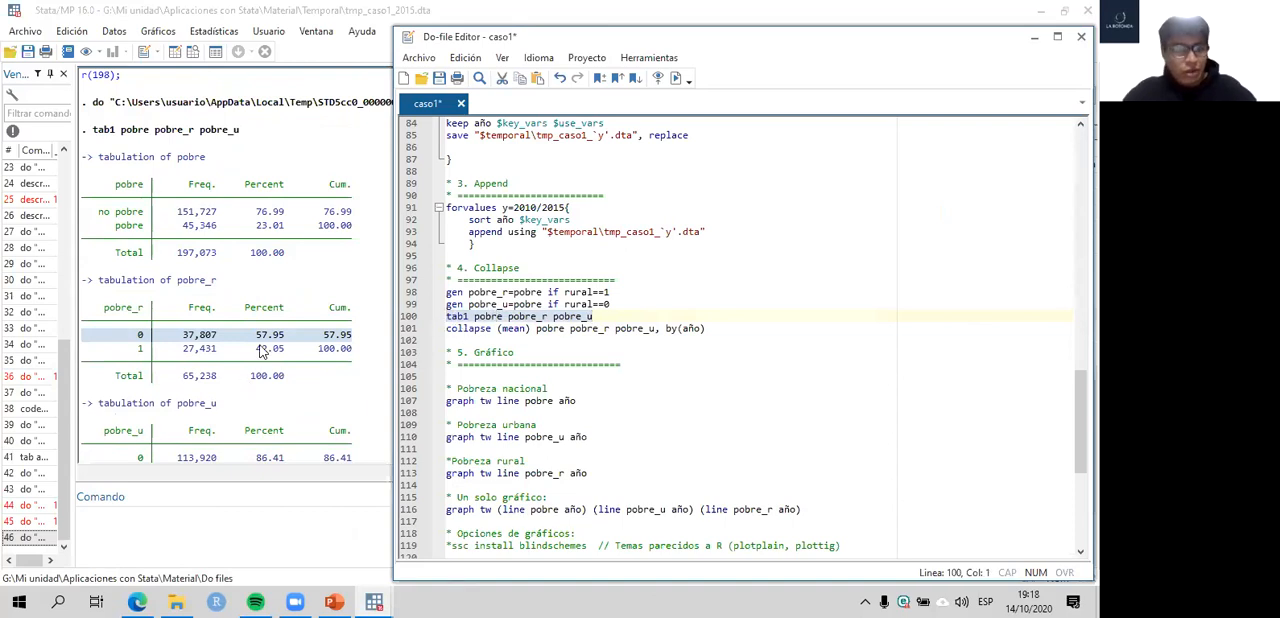
{"action": "left_click", "coordinate": [475, 316]}
{"action": "key", "text": "BackSpace"}
{"action": "key", "text": "BackSpace"}
{"action": "key", "text": "BackSpace"}
{"action": "key", "text": "BackSpace"}
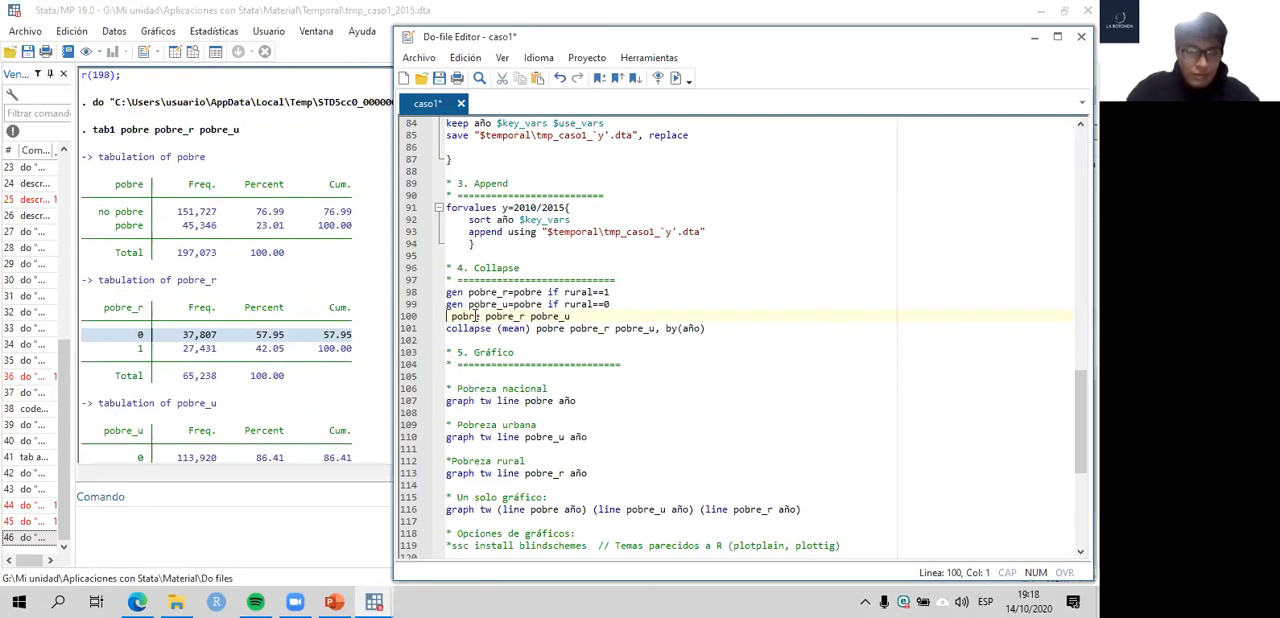
{"action": "type", "text": "sum"}
{"action": "left_click", "coordinate": [403, 316]}
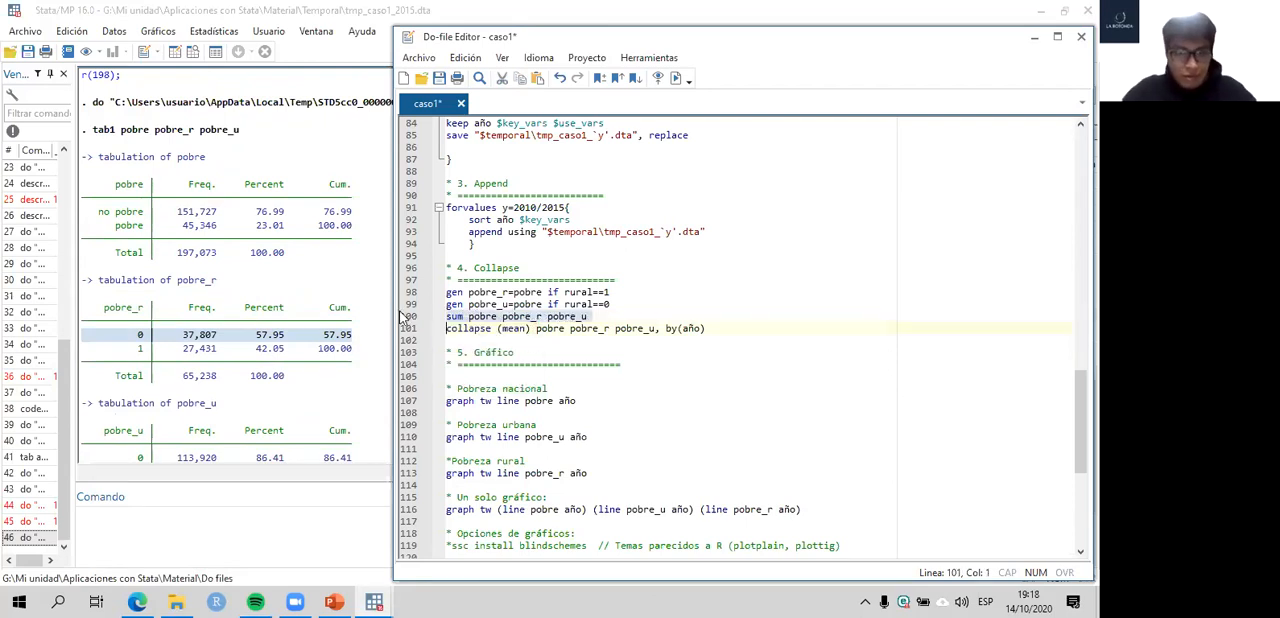
{"action": "key", "text": "ctrl+d"}
- Run summarize pobre pobre_r pobre_u as a direct command, and highlight the Mean heading in its output
{"action": "left_click", "coordinate": [388, 298]}
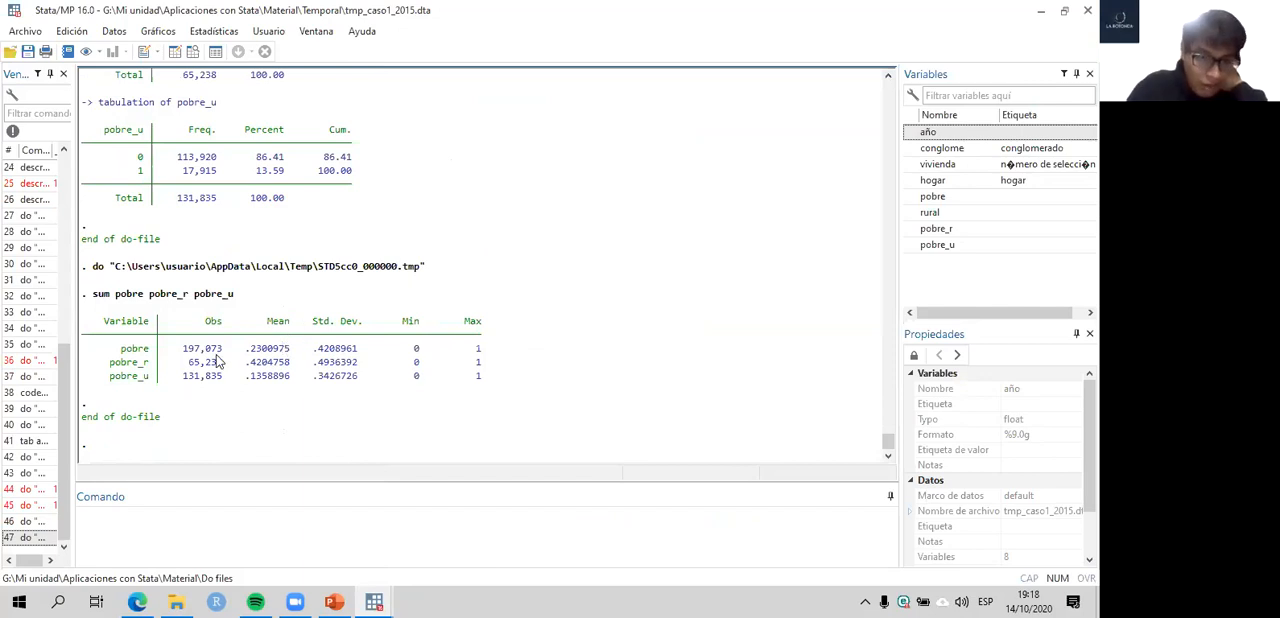
{"action": "double_click", "coordinate": [100, 294]}
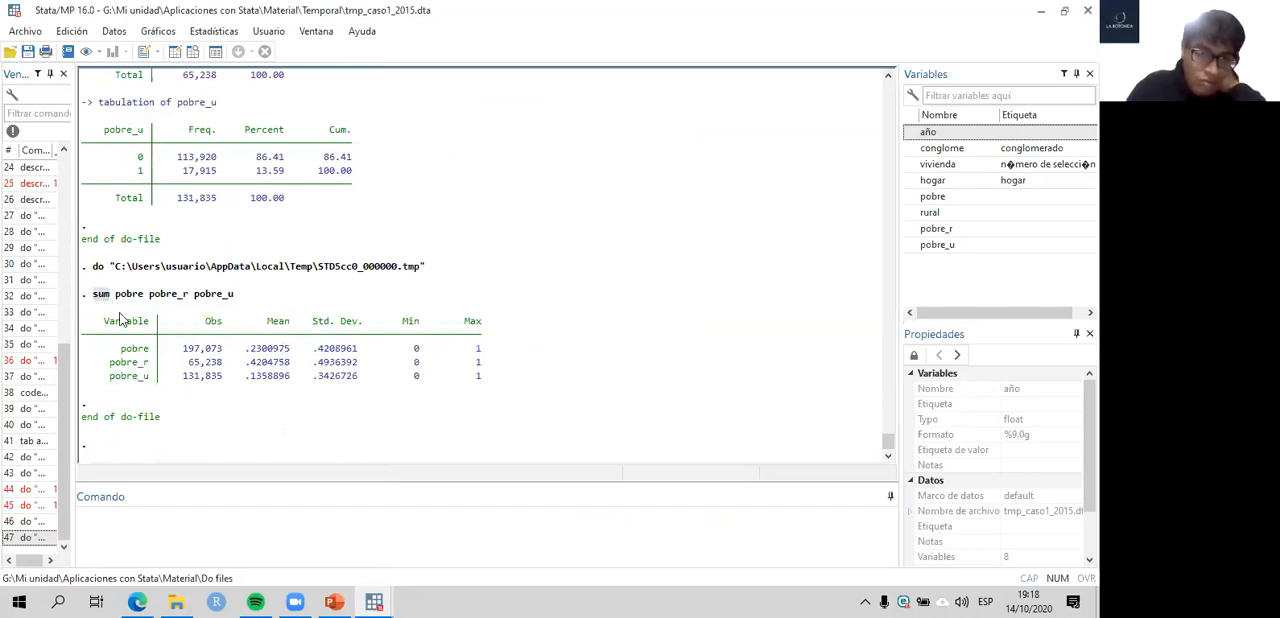
{"action": "left_click", "coordinate": [195, 526]}
{"action": "type", "text": "summarize"}
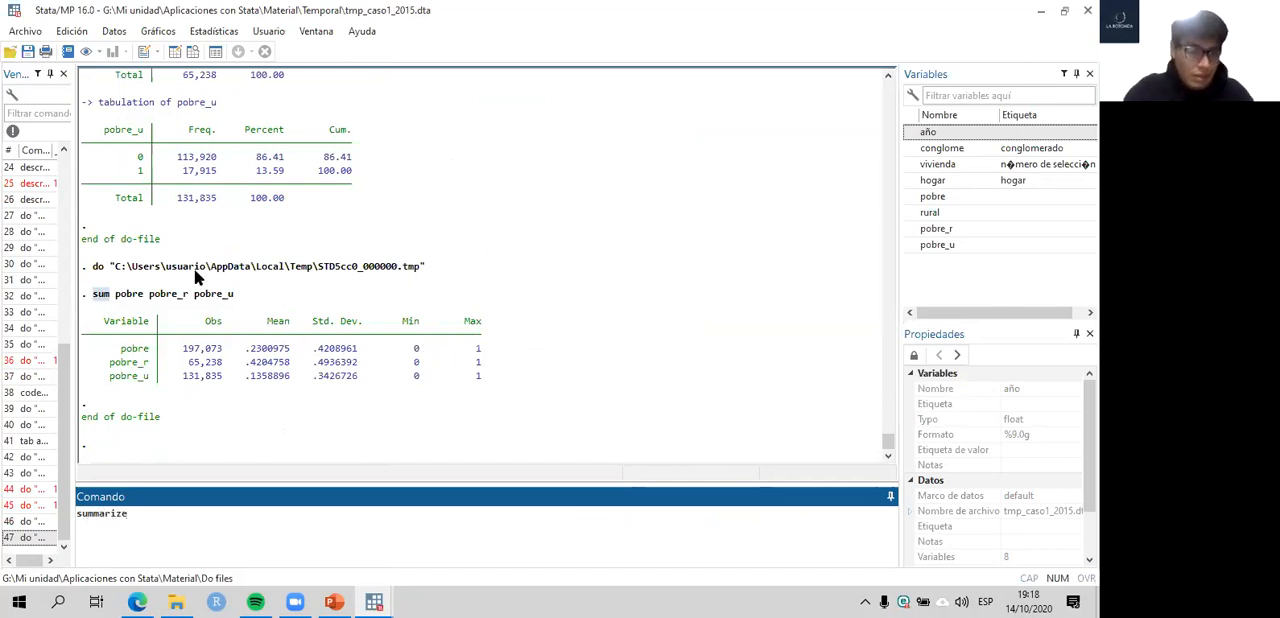
{"action": "left_click_drag", "start_coordinate": [115, 294], "coordinate": [234, 294]}
{"action": "key", "text": "ctrl+c"}
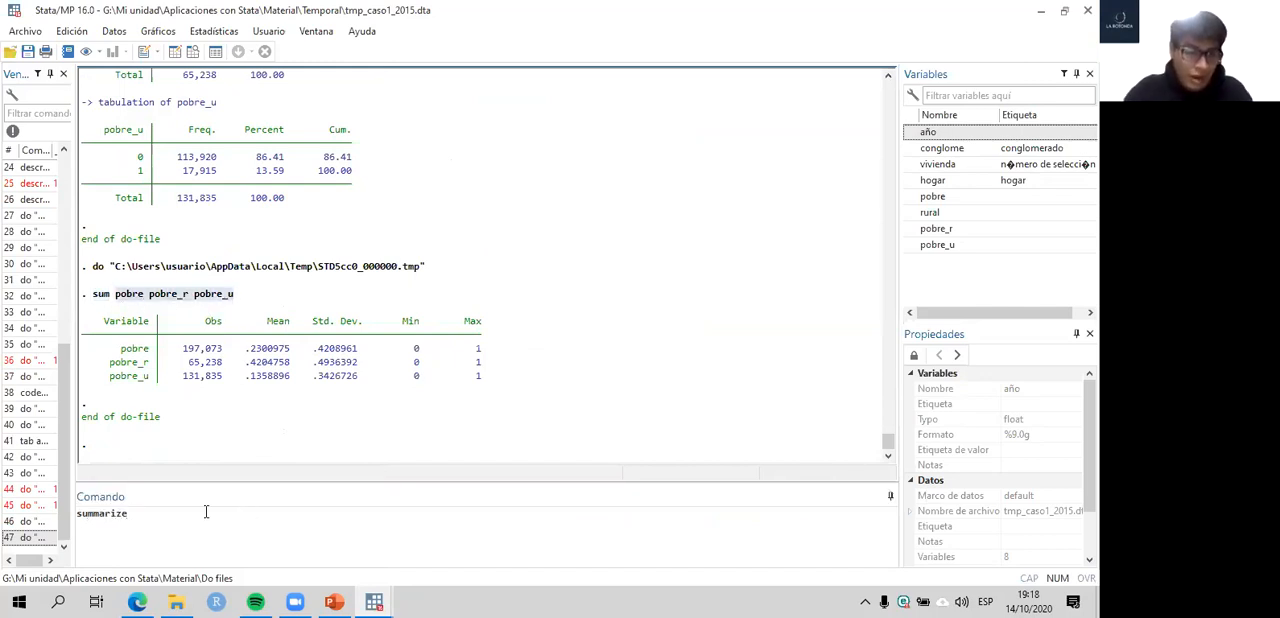
{"action": "left_click", "coordinate": [206, 512]}
{"action": "key", "text": "ctrl+v"}
{"action": "key", "text": "Return"}
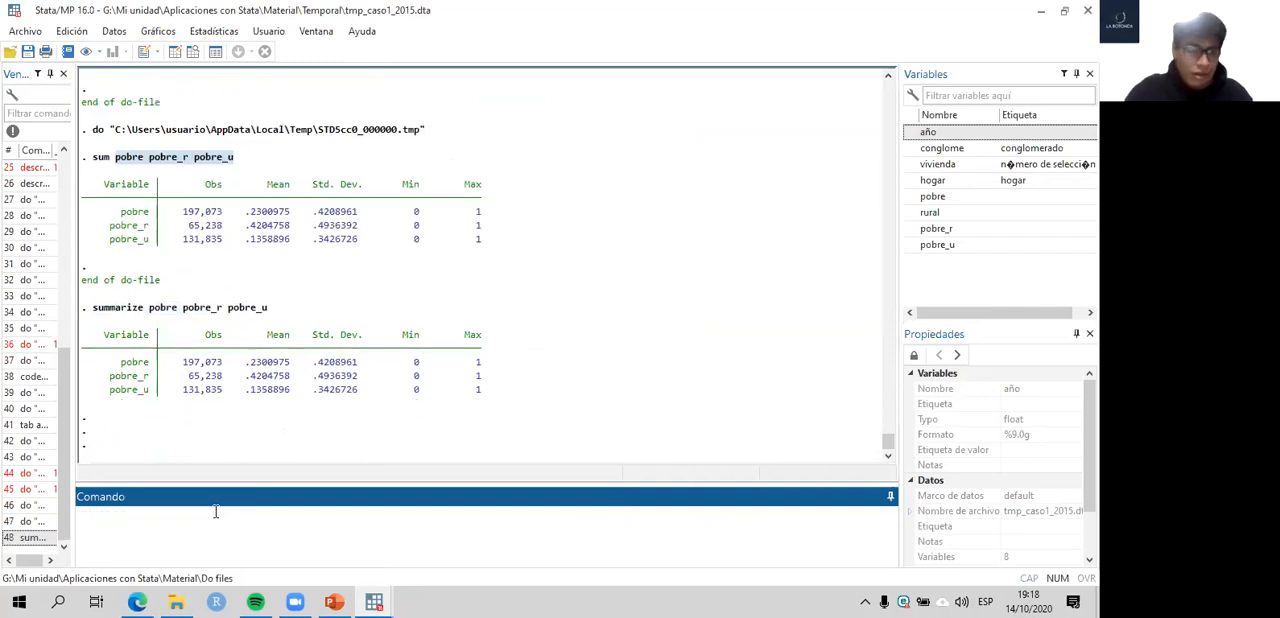
{"action": "double_click", "coordinate": [291, 340]}
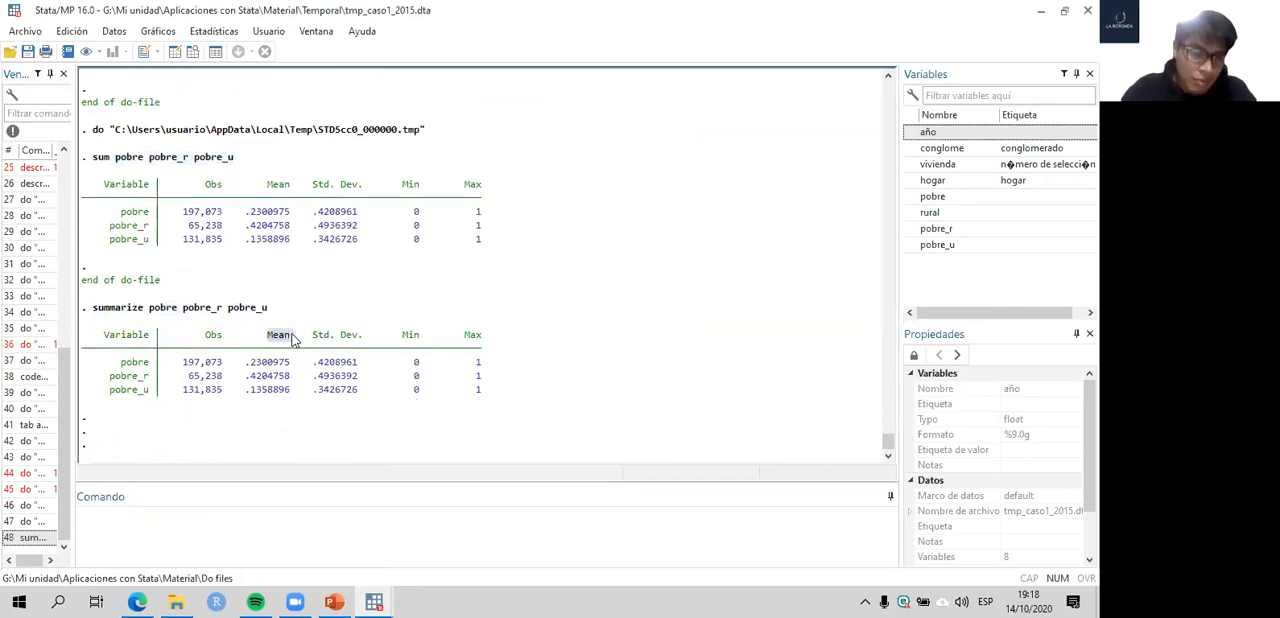
- Examine the summarize results, highlighting the Min heading, the pobre label and the means of pobre, pobre_r and pobre_u
{"action": "left_click_drag", "start_coordinate": [312, 337], "coordinate": [443, 335]}
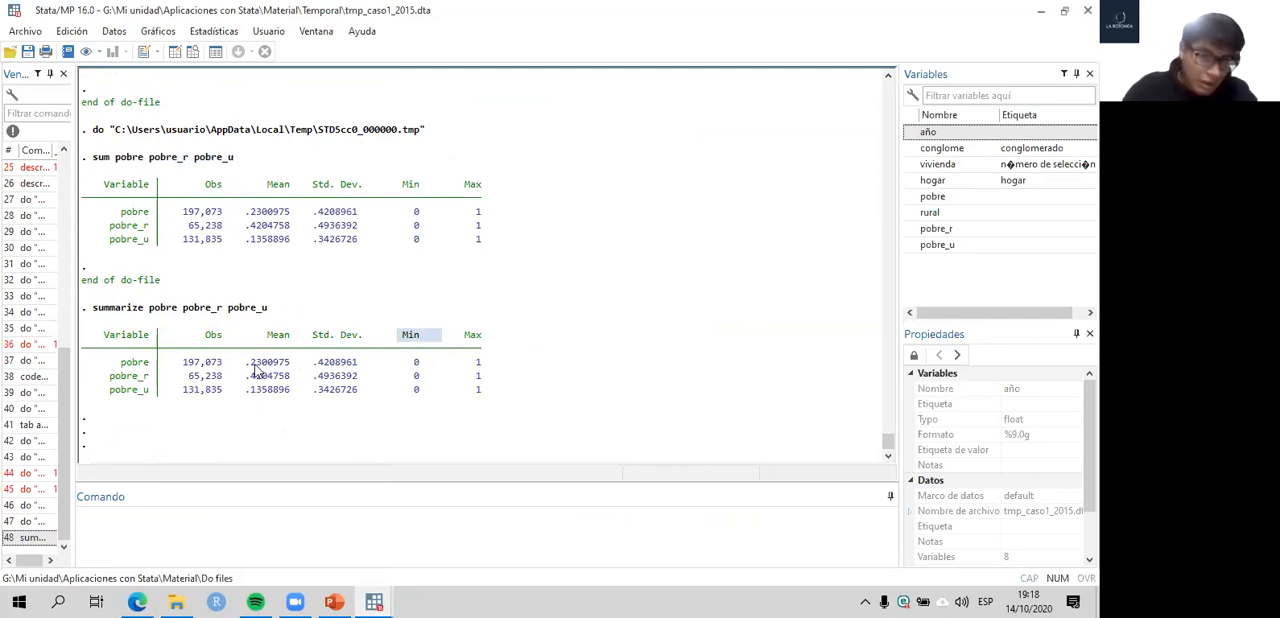
{"action": "left_click_drag", "start_coordinate": [247, 363], "coordinate": [292, 363]}
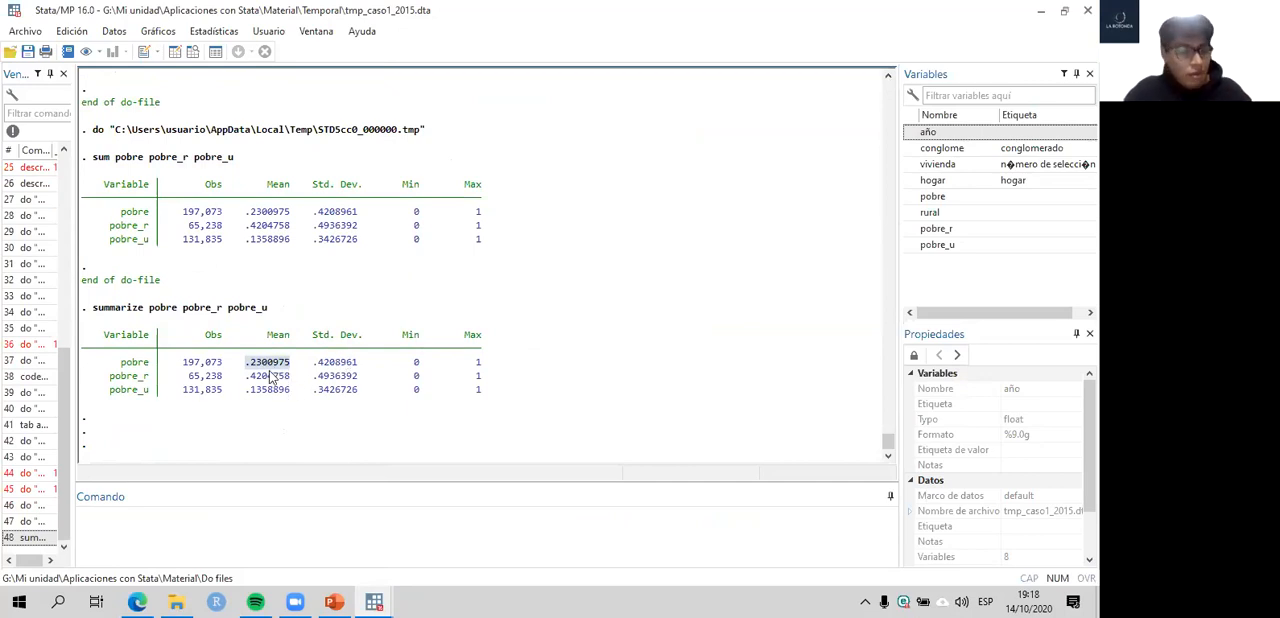
{"action": "left_click_drag", "start_coordinate": [121, 365], "coordinate": [149, 365]}
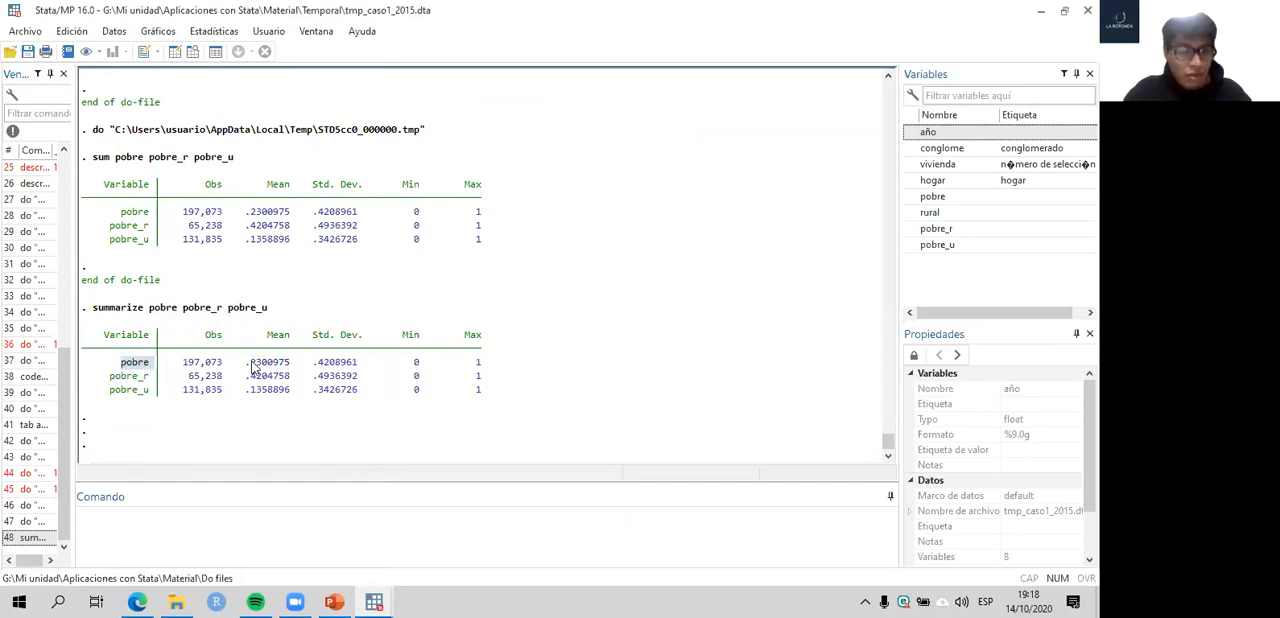
{"action": "left_click_drag", "start_coordinate": [247, 362], "coordinate": [295, 372]}
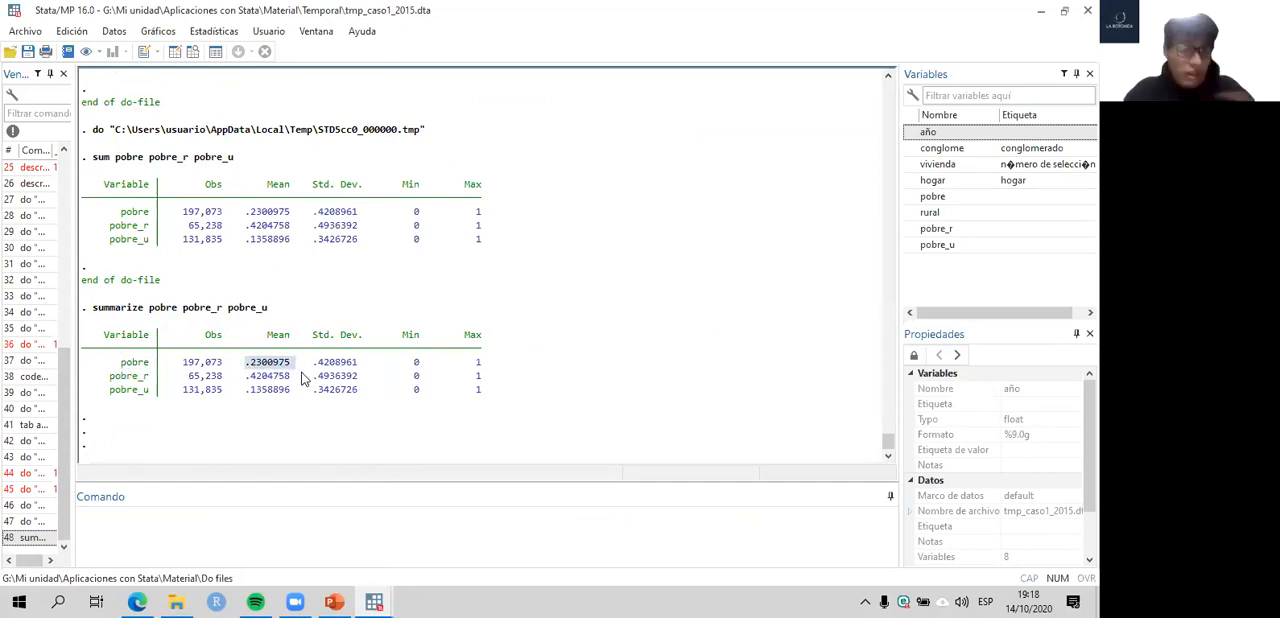
{"action": "left_click_drag", "start_coordinate": [246, 377], "coordinate": [291, 383]}
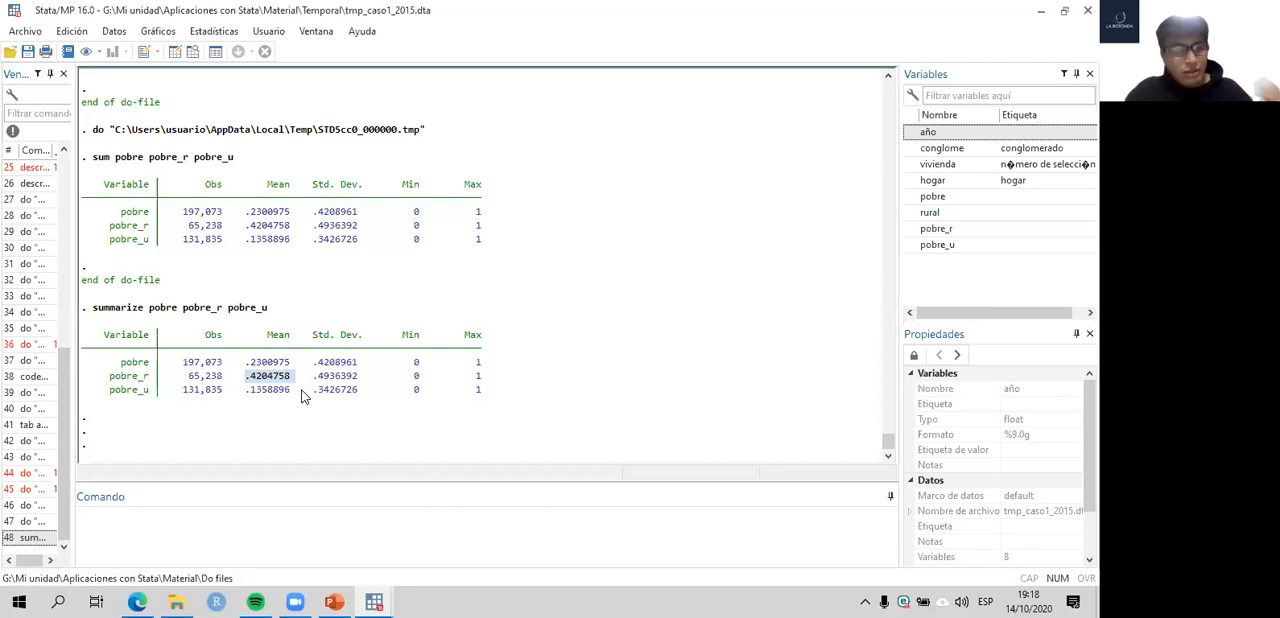
{"action": "left_click_drag", "start_coordinate": [294, 390], "coordinate": [242, 393]}
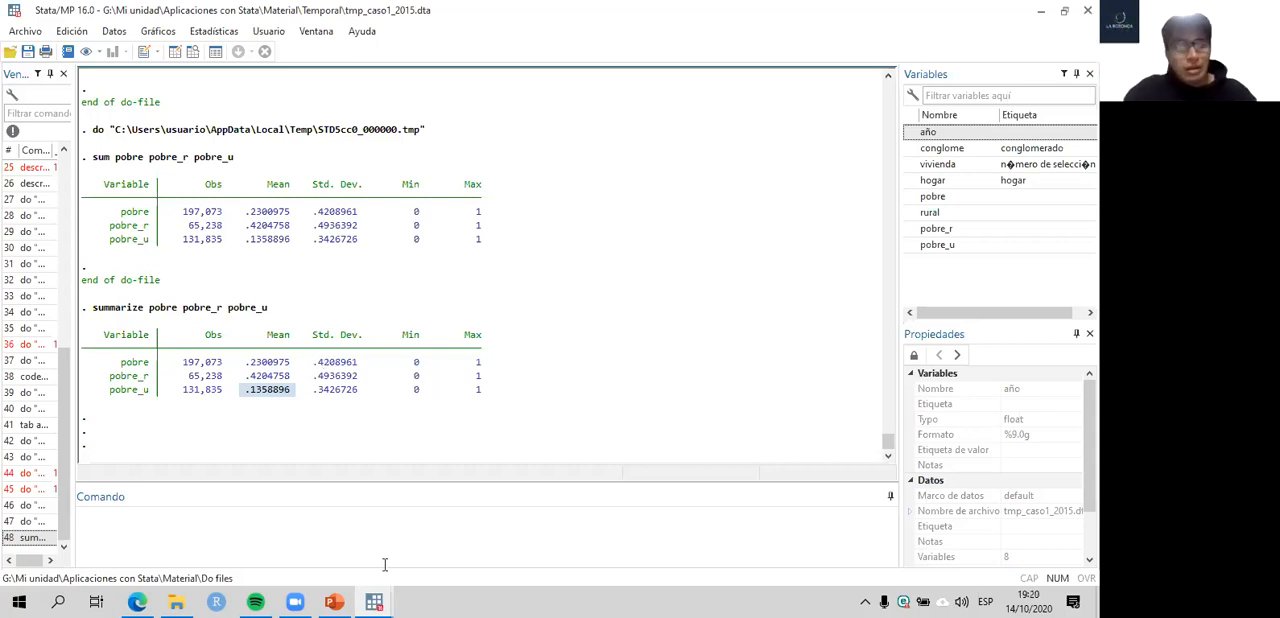
- Run count as a direct command to get the dataset's number of observations
{"action": "left_click", "coordinate": [373, 601]}
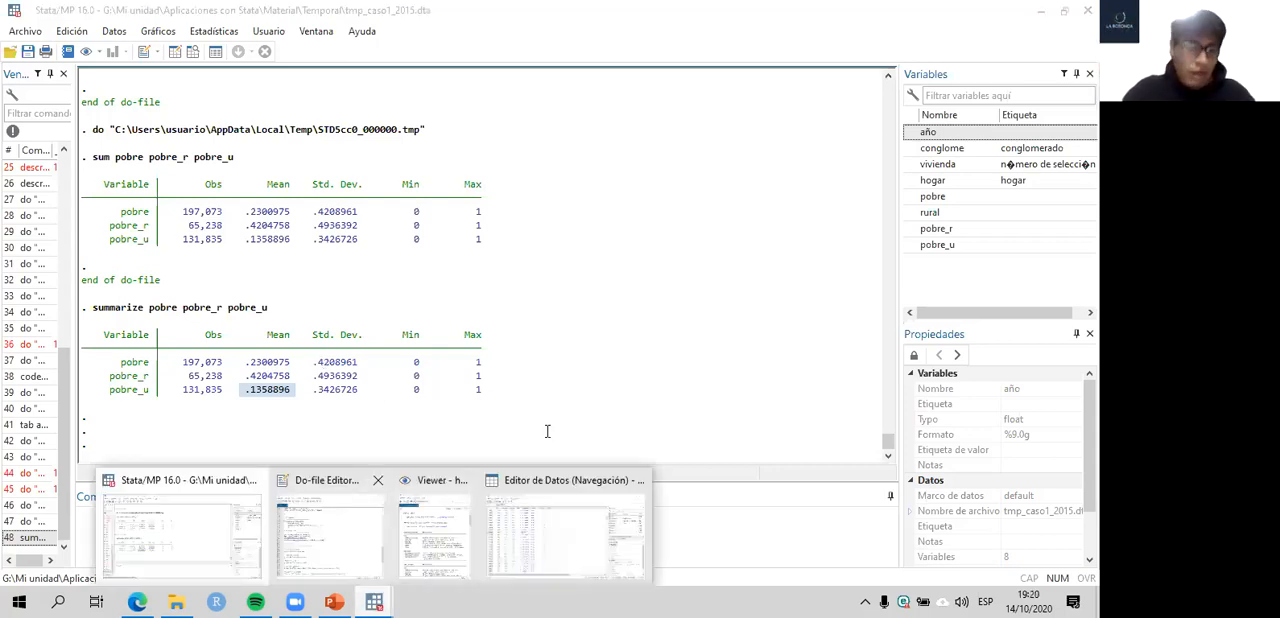
{"action": "left_click", "coordinate": [329, 525]}
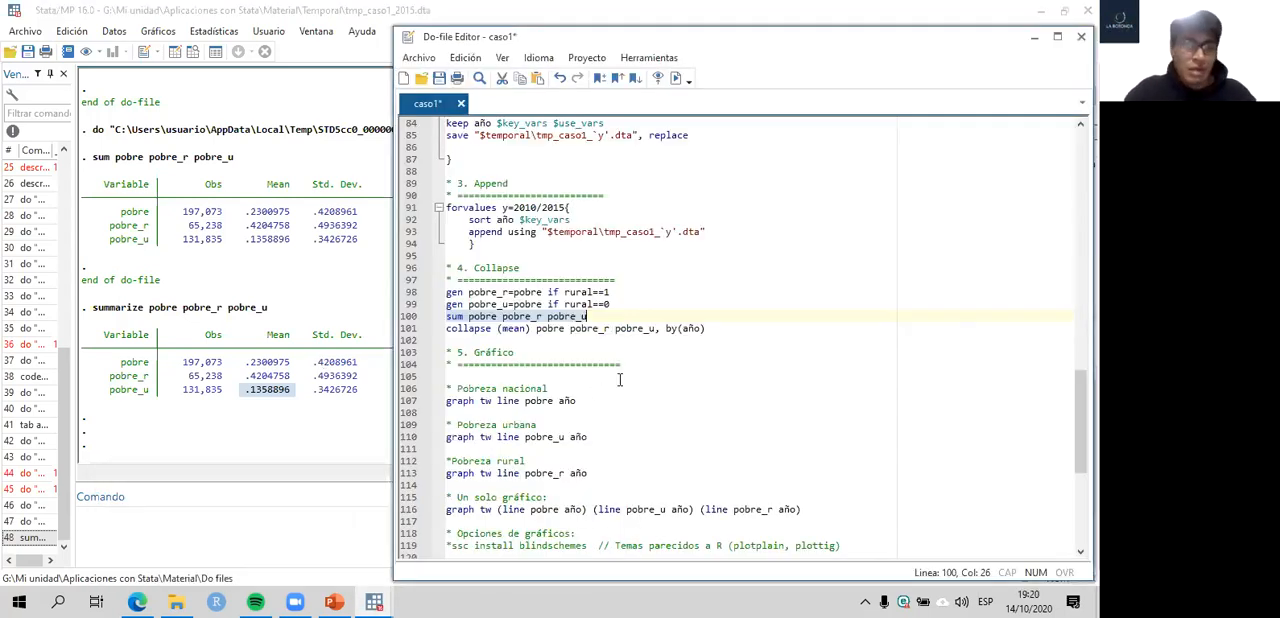
{"action": "left_click", "coordinate": [295, 372]}
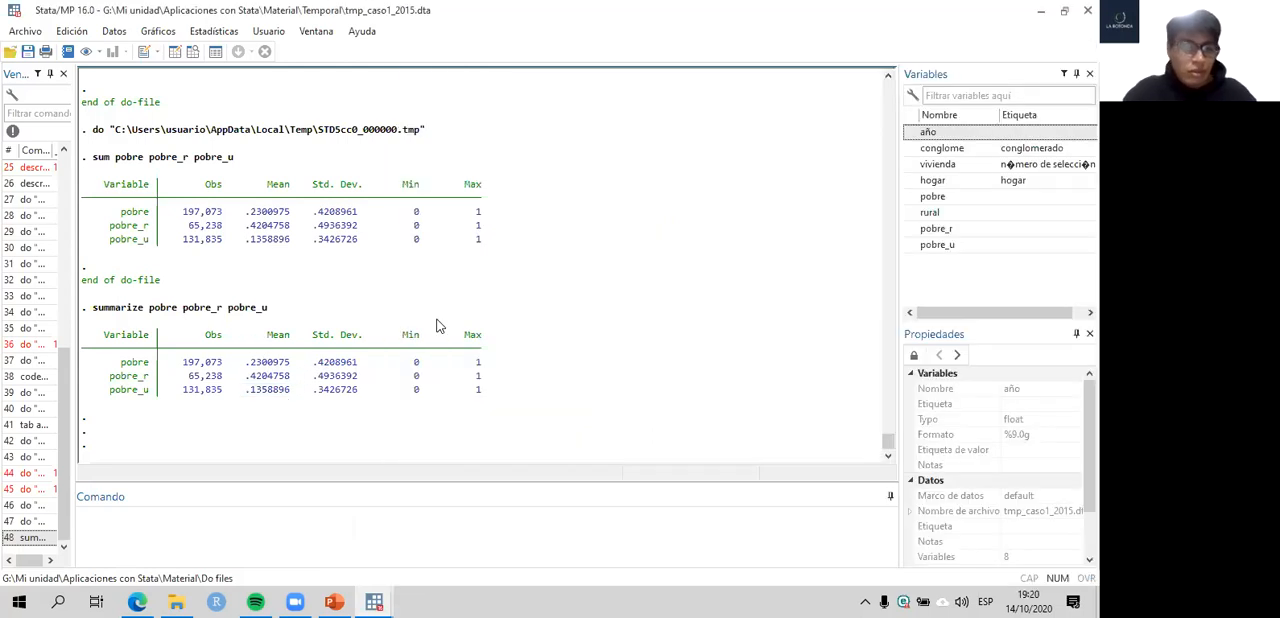
{"action": "left_click", "coordinate": [284, 524]}
{"action": "type", "text": "count"}
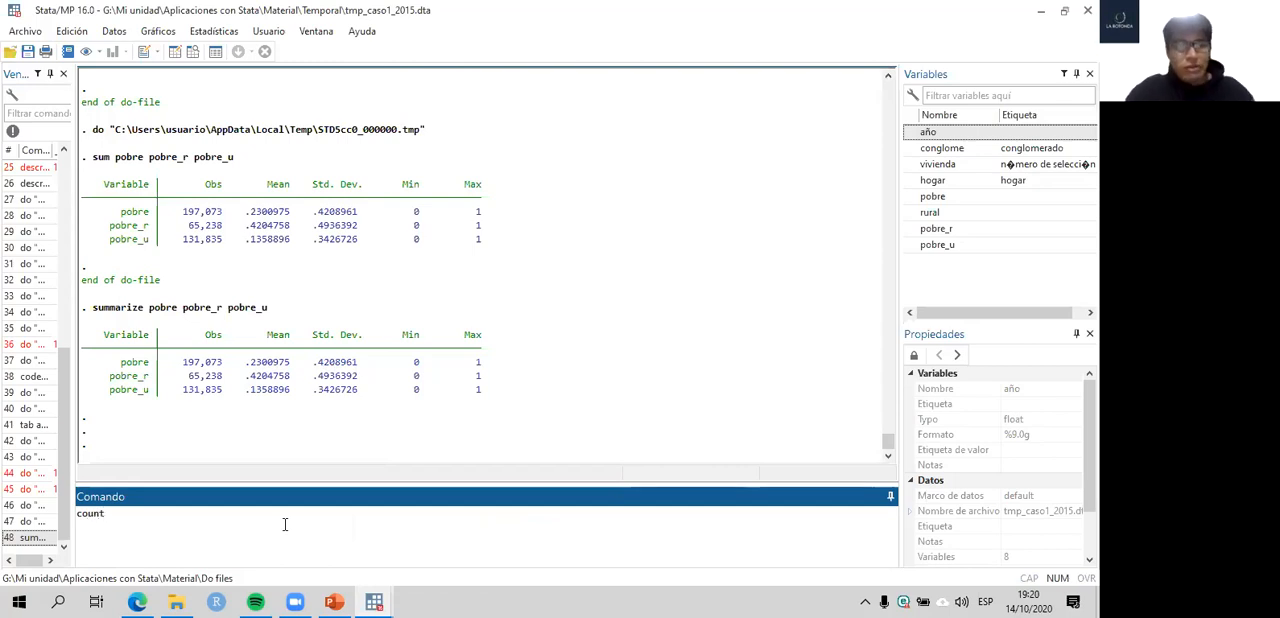
{"action": "key", "text": "Return"}
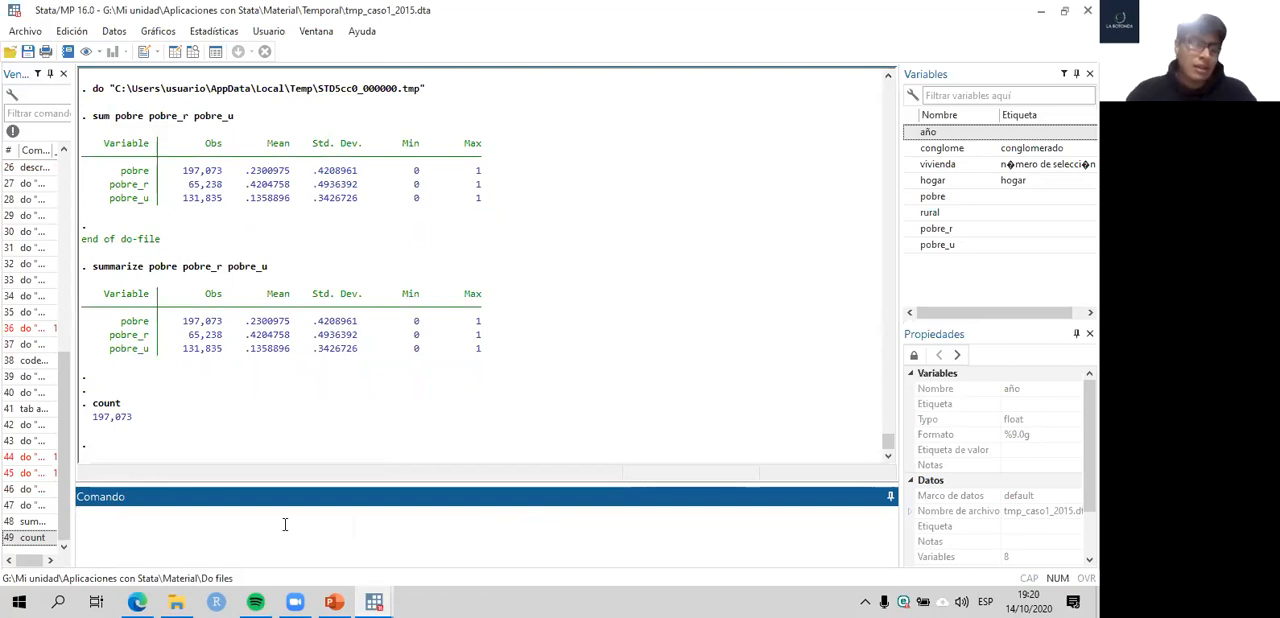
- Highlight the pobre_r mean and the pobre_u mean in the latest summarize table
{"action": "left_click", "coordinate": [378, 600]}
{"action": "left_click", "coordinate": [443, 300]}
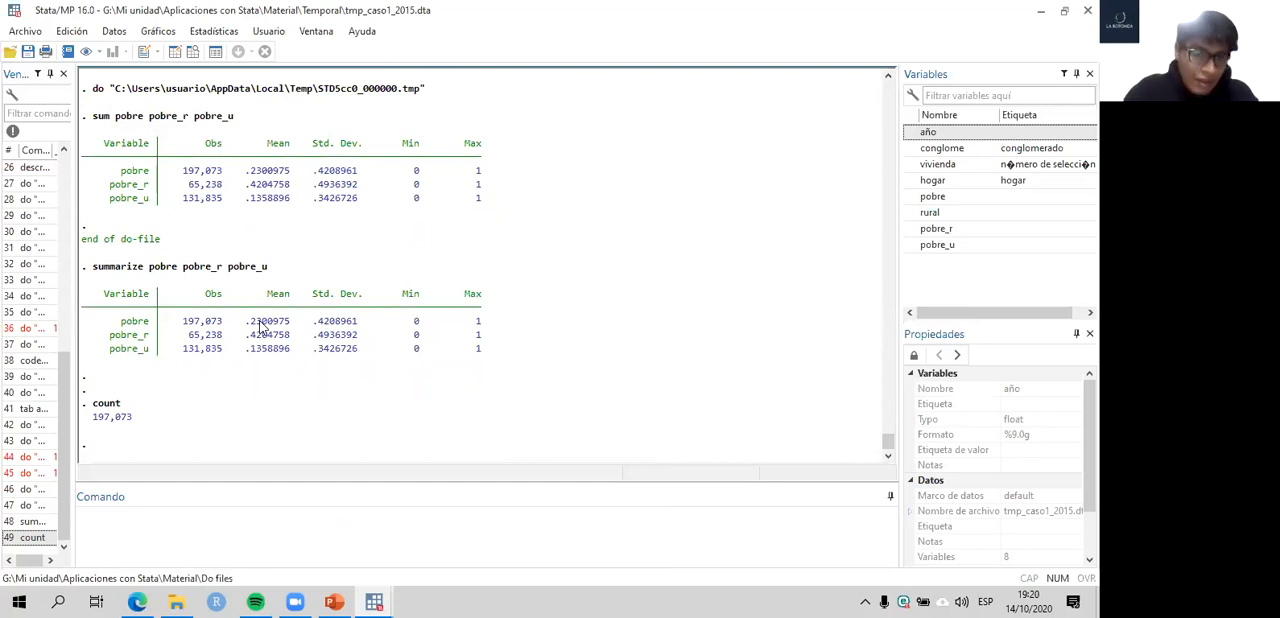
{"action": "mouse_move", "coordinate": [246, 323]}
{"action": "left_mouse_down"}
{"action": "mouse_move", "coordinate": [294, 324]}
{"action": "mouse_move", "coordinate": [246, 335]}
{"action": "left_mouse_up"}
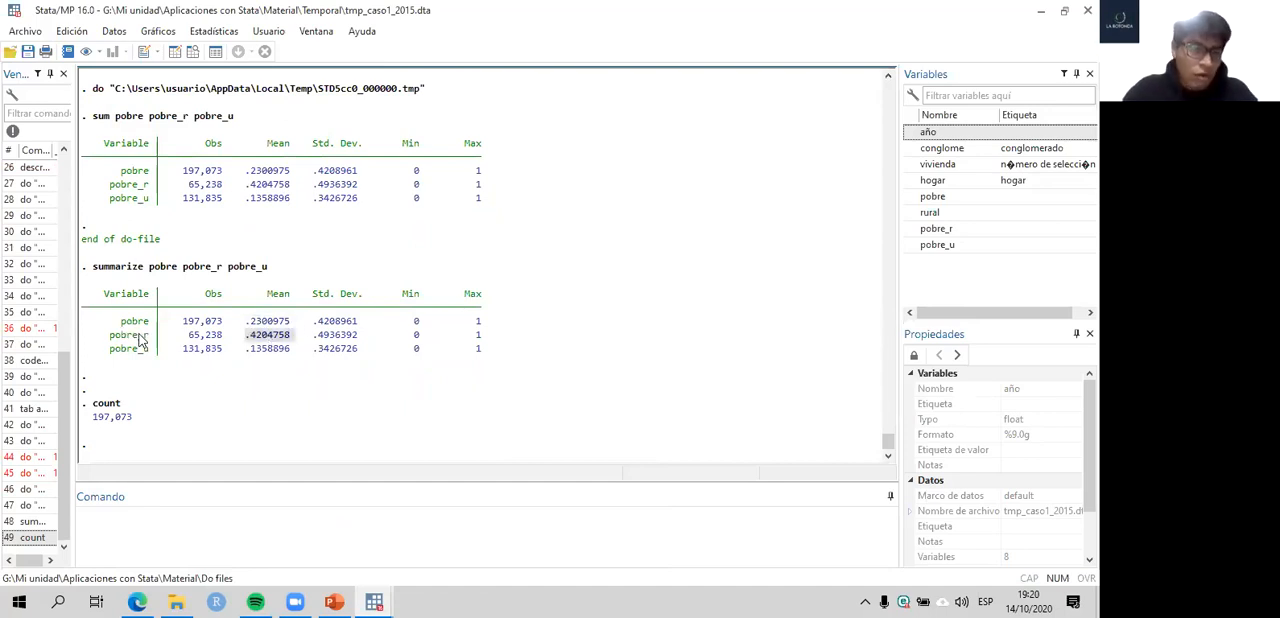
{"action": "left_click_drag", "start_coordinate": [248, 349], "coordinate": [290, 350]}
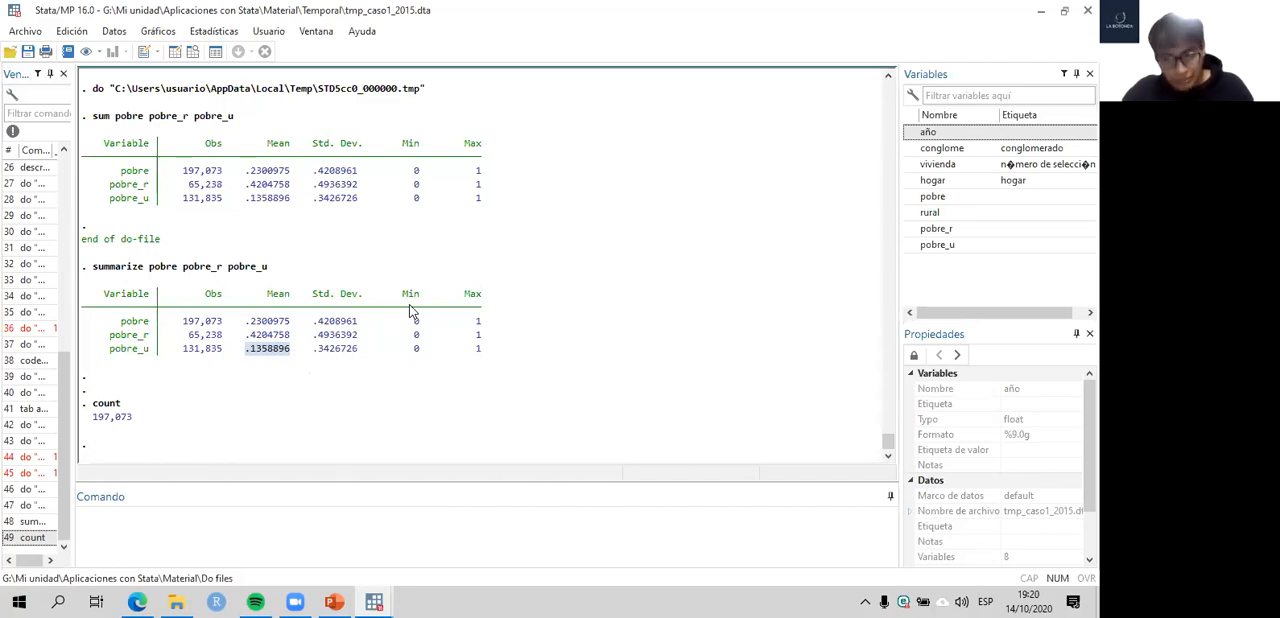
- Browse the appended dataset, highlight a block of eight rows across all variables, and close the data viewer
{"action": "left_click", "coordinate": [369, 594]}
{"action": "left_click", "coordinate": [307, 191]}
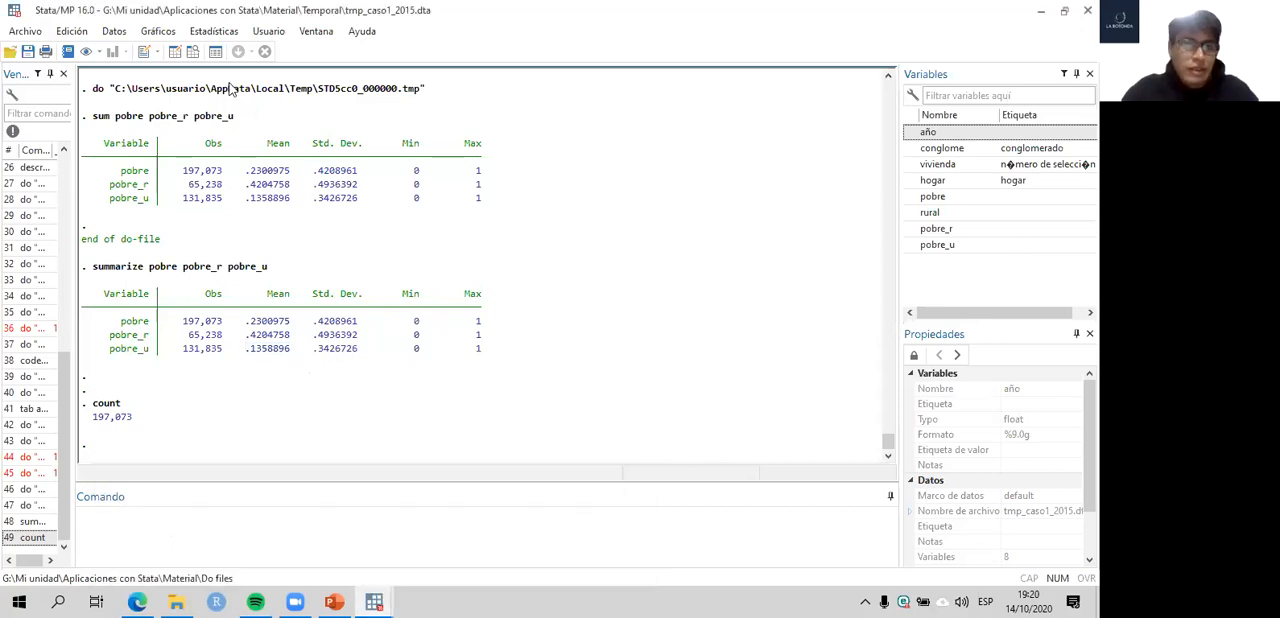
{"action": "left_click", "coordinate": [197, 51]}
{"action": "left_click_drag", "start_coordinate": [86, 113], "coordinate": [448, 232]}
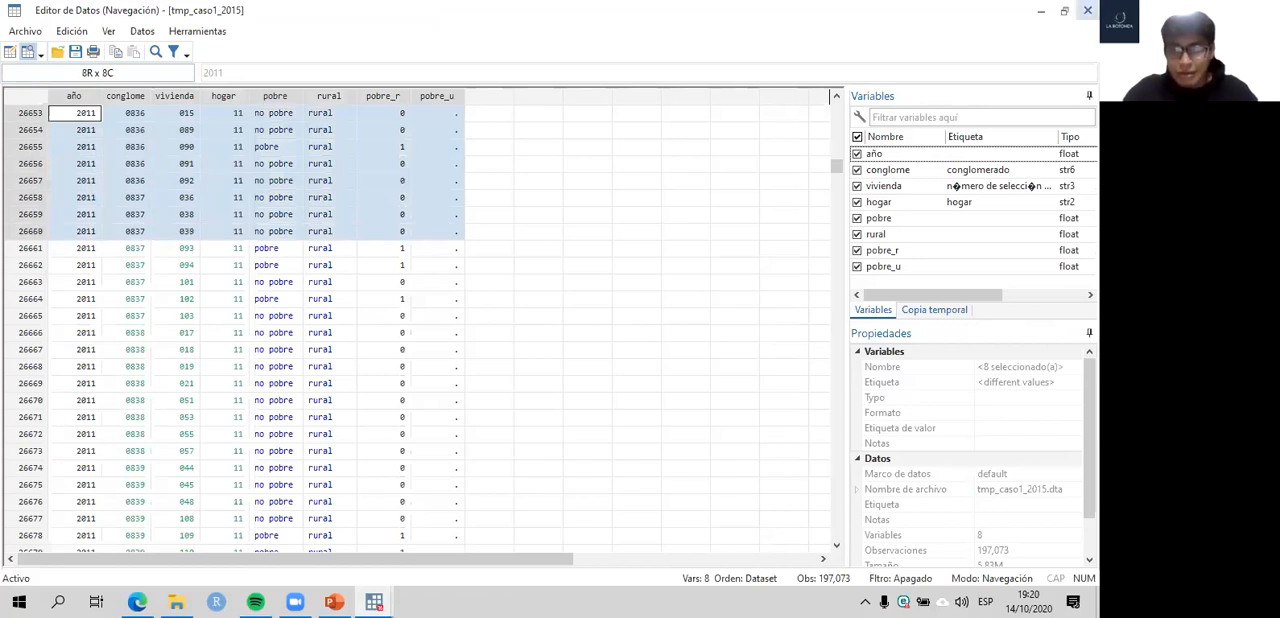
{"action": "left_click", "coordinate": [1087, 10]}
- Insert a blank line between the sum and collapse commands in the caso1 do-file and save it
{"action": "mouse_move", "coordinate": [376, 601]}
{"action": "left_click", "coordinate": [396, 527]}
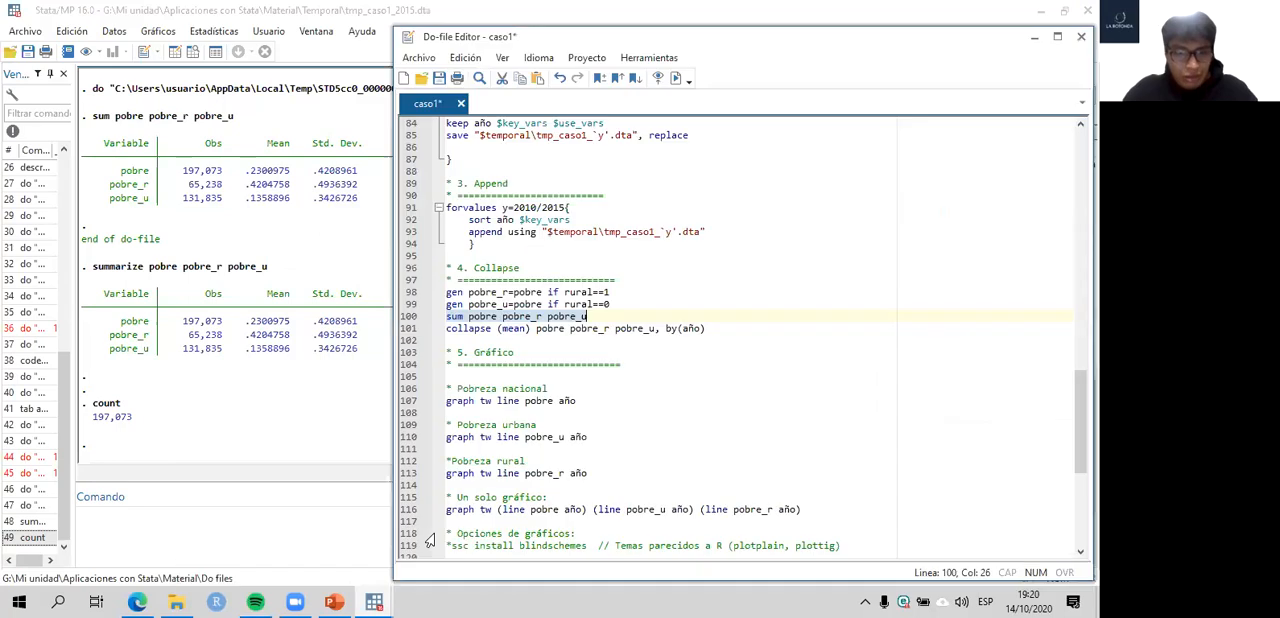
{"action": "left_click", "coordinate": [600, 316]}
{"action": "key", "text": "Return"}
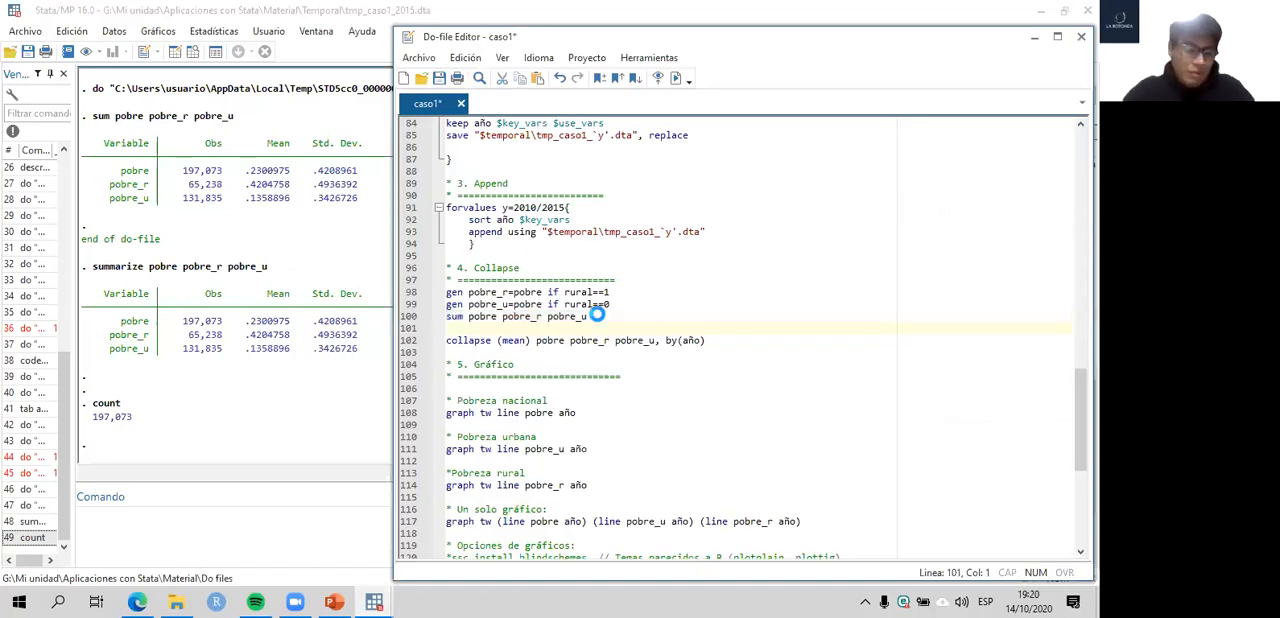
{"action": "key", "text": "ctrl+s"}
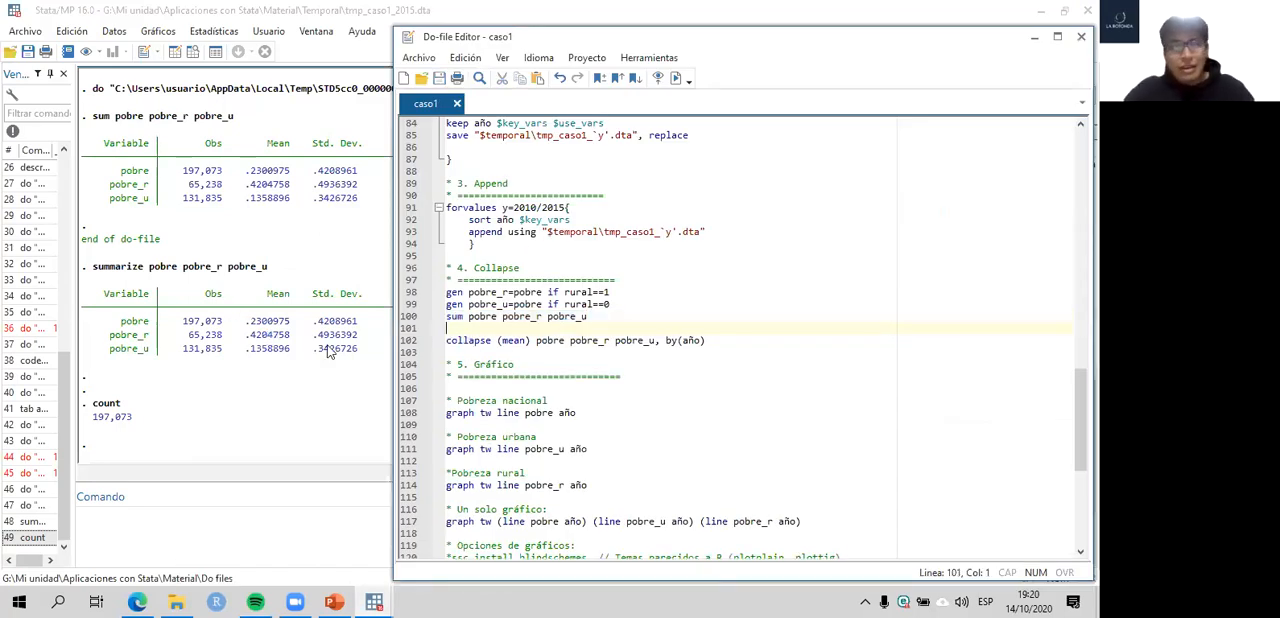
- Highlight the collapse command on do-file line 102, and view the uncollapsed observations in the data browser
{"action": "left_click", "coordinate": [407, 342]}
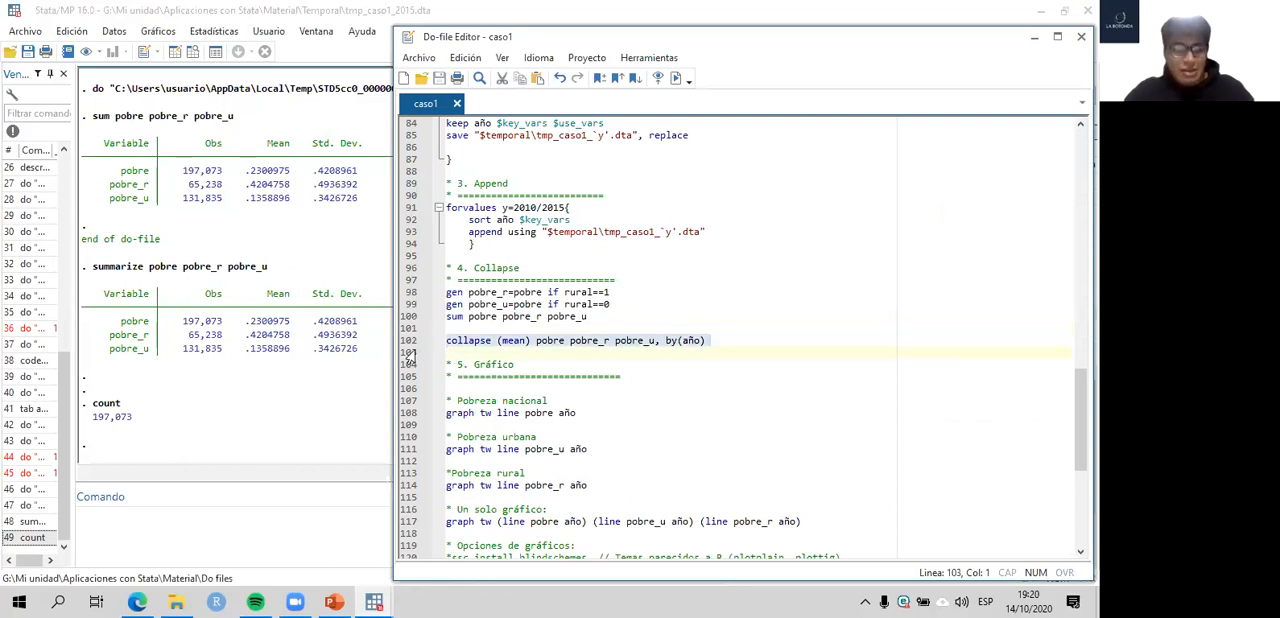
{"action": "left_click", "coordinate": [281, 289]}
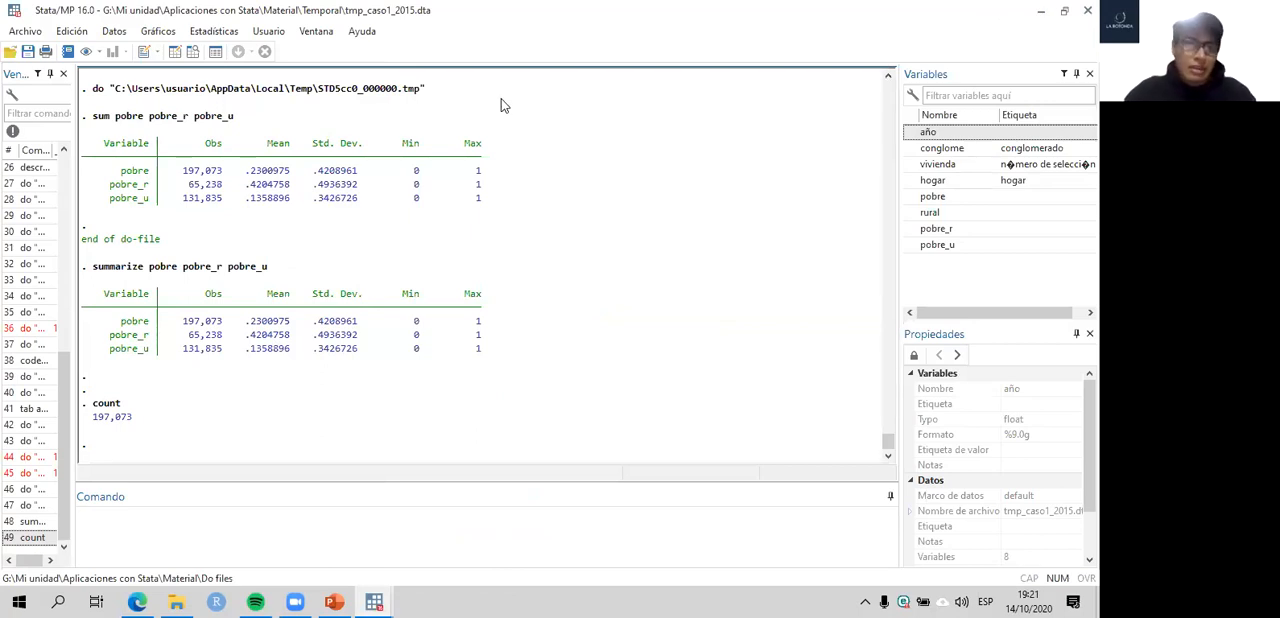
{"action": "left_click", "coordinate": [198, 52]}
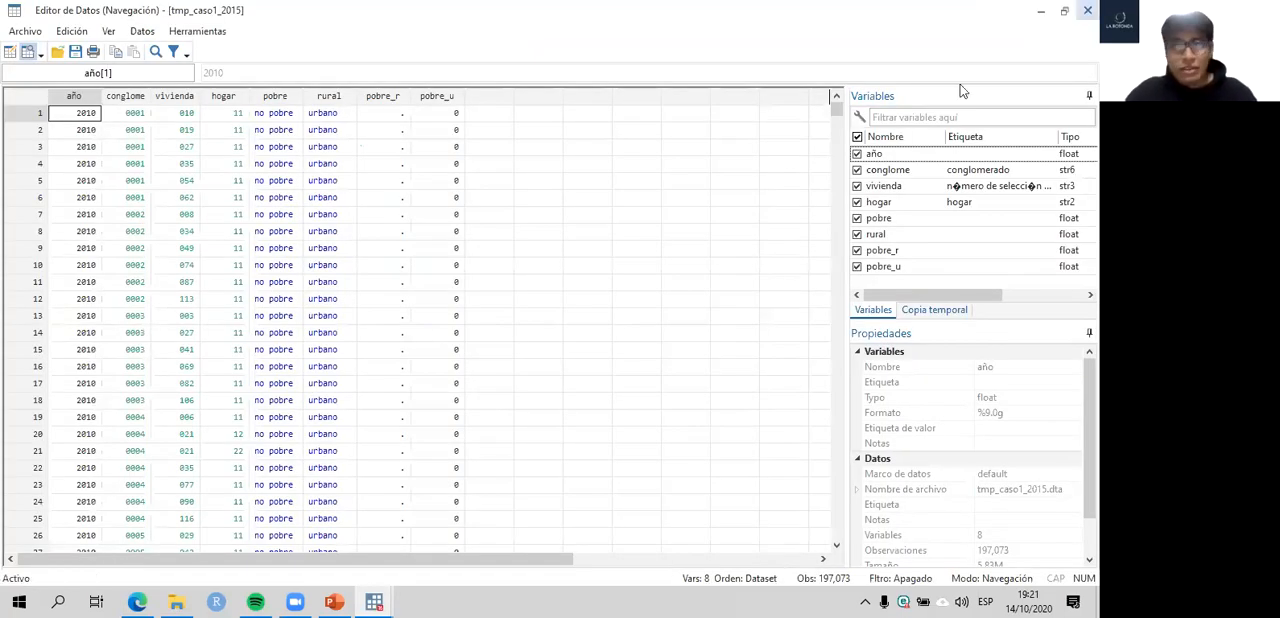
{"action": "left_click", "coordinate": [284, 403]}
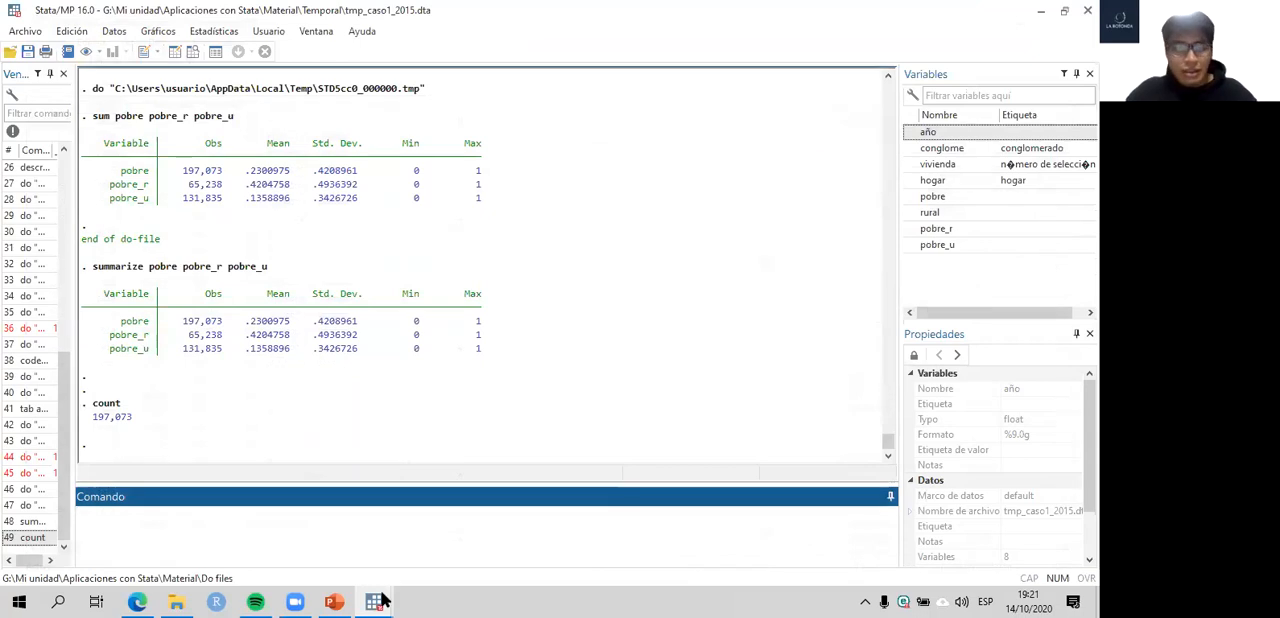
- Clear the statistic in the parentheses of the collapse command on line 102 and re-enter mean
{"action": "mouse_move", "coordinate": [375, 600]}
{"action": "left_click", "coordinate": [440, 505]}
{"action": "left_click", "coordinate": [553, 342]}
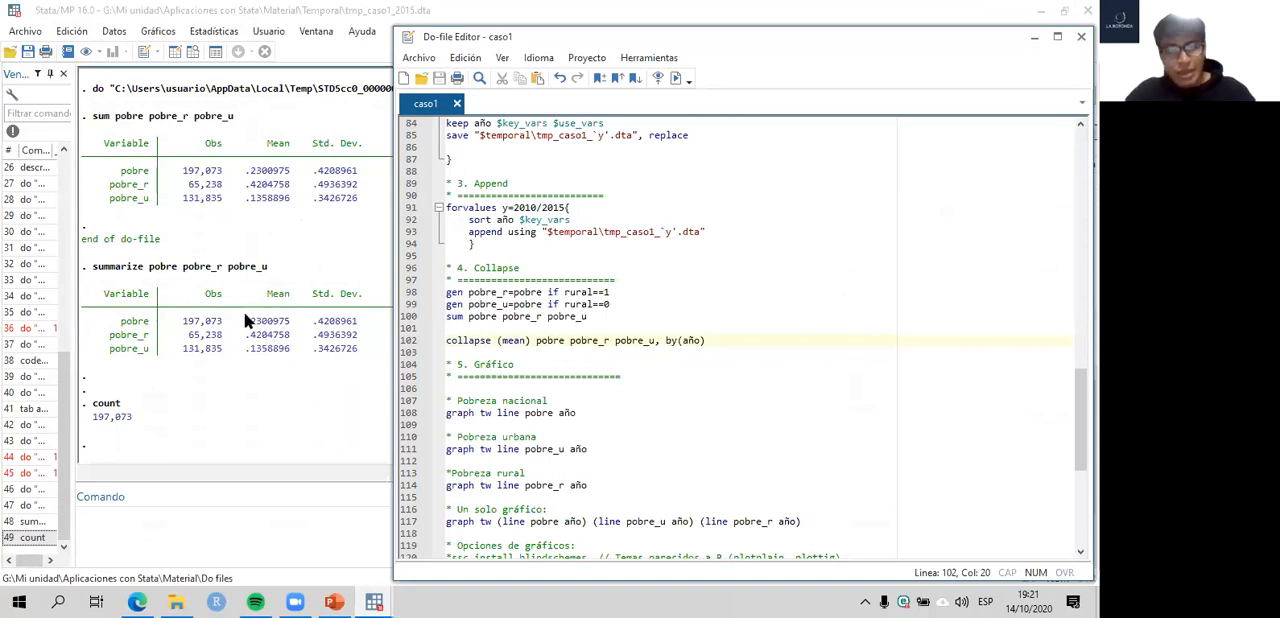
{"action": "mouse_move", "coordinate": [491, 343]}
{"action": "left_mouse_down"}
{"action": "mouse_move", "coordinate": [443, 342]}
{"action": "mouse_move", "coordinate": [510, 332]}
{"action": "mouse_move", "coordinate": [497, 341]}
{"action": "left_mouse_up"}
{"action": "left_click", "coordinate": [528, 341]}
{"action": "key", "text": "BackSpace"}
{"action": "type", "text": "("}
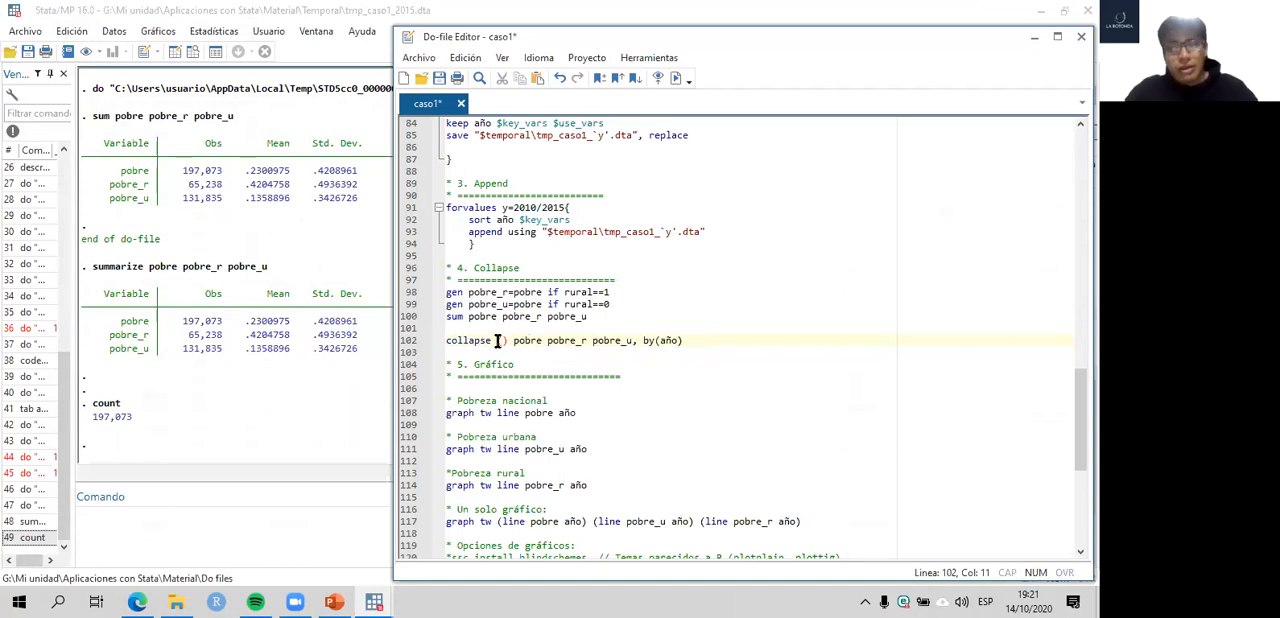
{"action": "type", "text": "mean"}
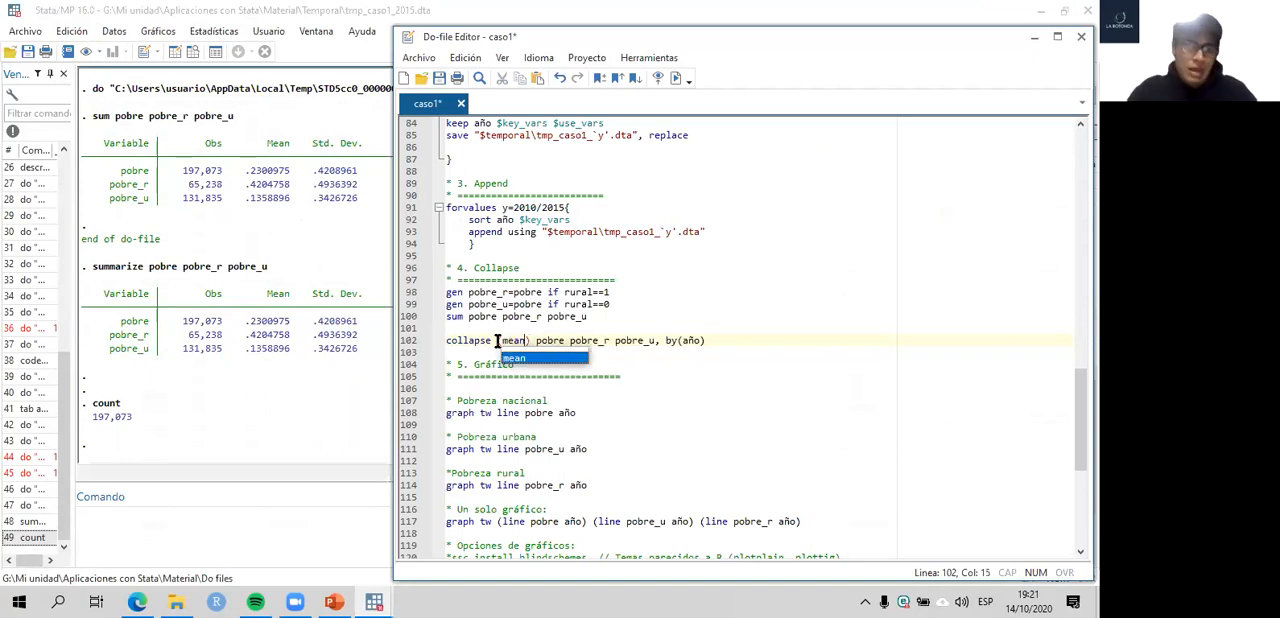
- Try median instead of mean as the statistic of the collapse command on line 102
{"action": "key", "text": "BackSpace"}
{"action": "key", "text": "BackSpace"}
{"action": "key", "text": "BackSpace"}
{"action": "key", "text": "BackSpace"}
{"action": "type", "text": "media"}
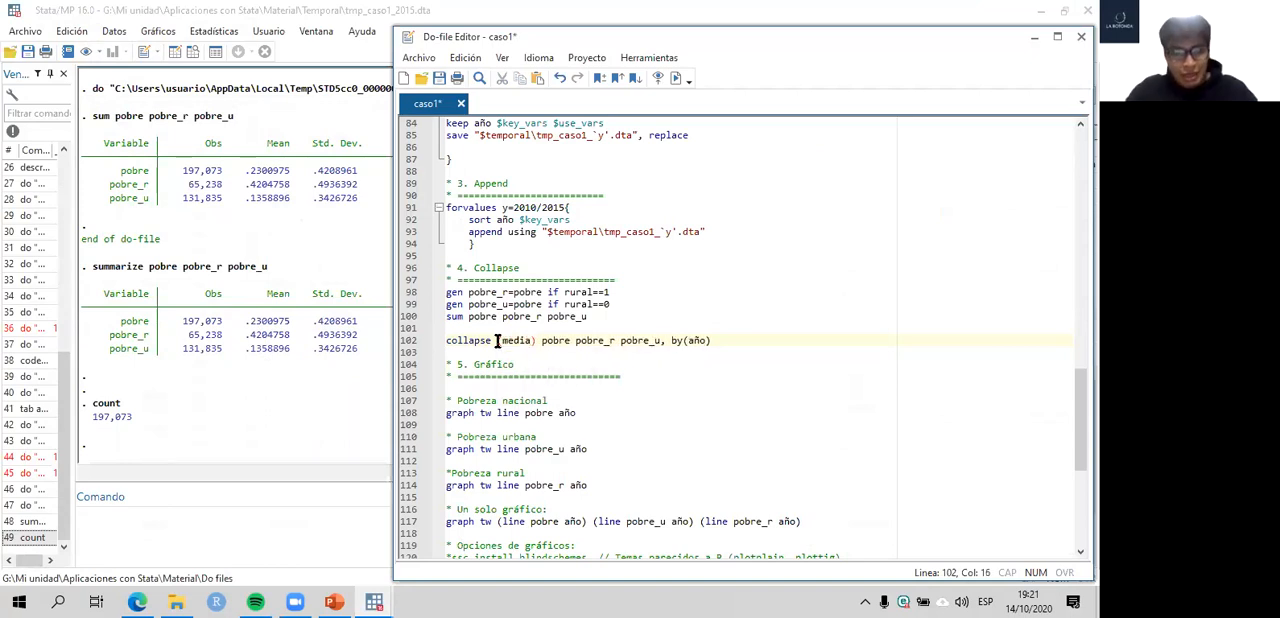
{"action": "type", "text": "n"}
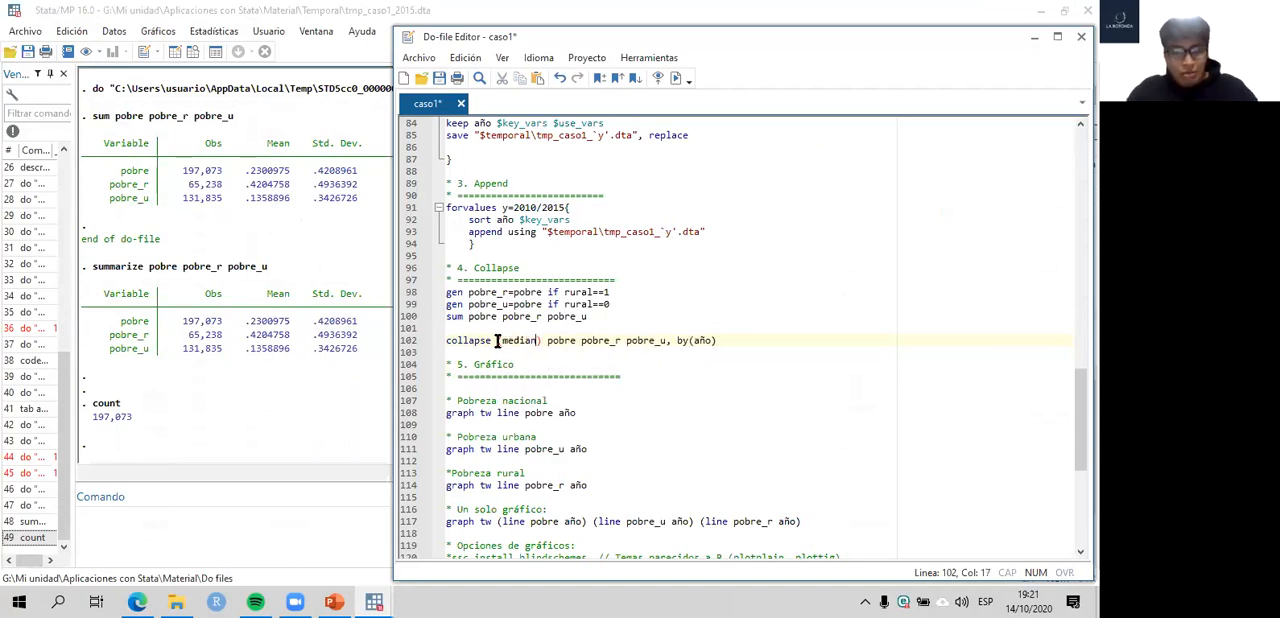
- Replace median with mean as the statistic of the collapse command
{"action": "key", "text": "BackSpace"}
{"action": "key", "text": "BackSpace"}
{"action": "key", "text": "BackSpace"}
{"action": "key", "text": "BackSpace"}
{"action": "key", "text": "BackSpace"}
{"action": "key", "text": "BackSpace"}
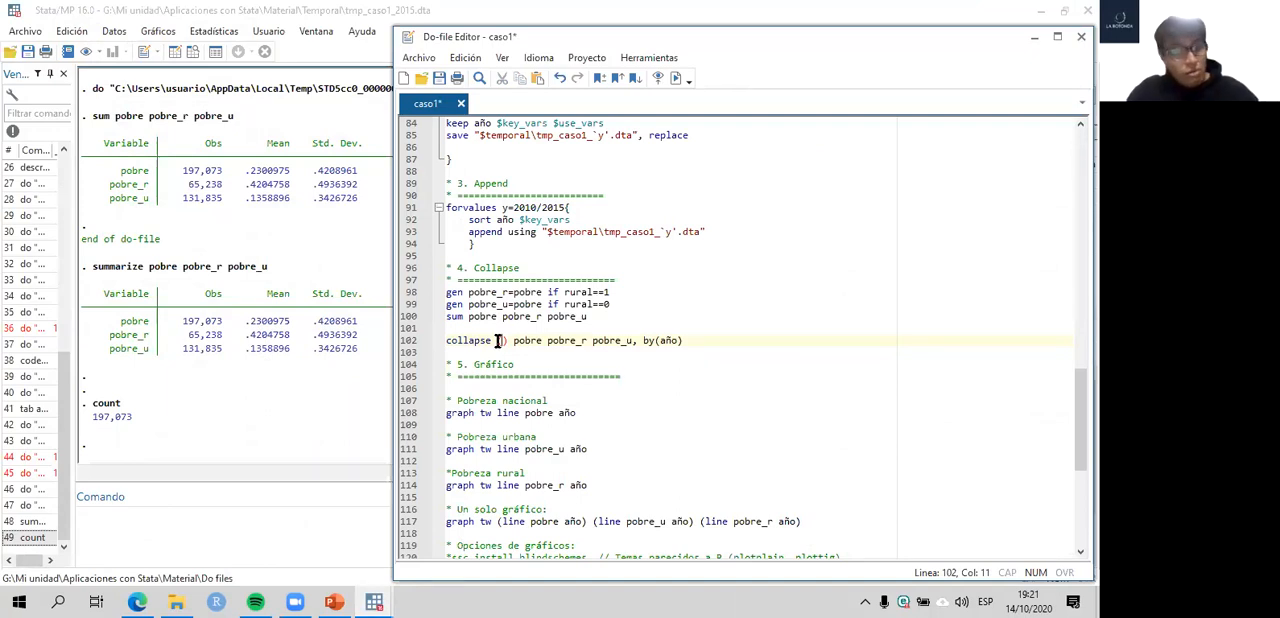
{"action": "type", "text": "mean"}
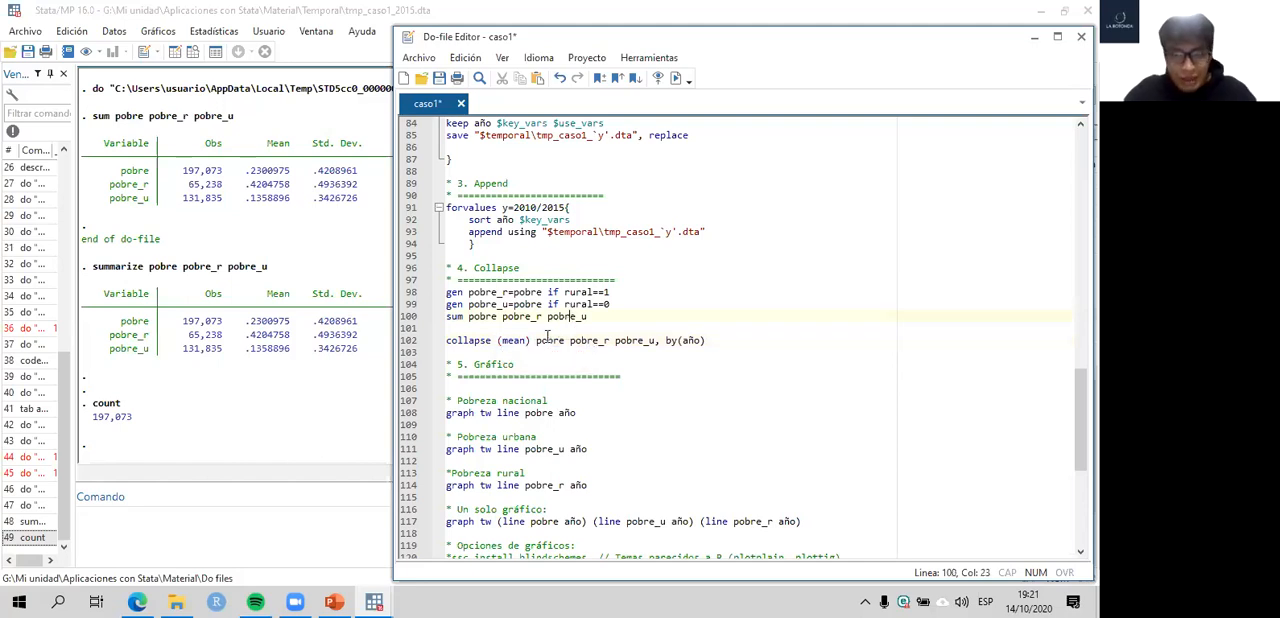
- Highlight the variable list pobre pobre_r pobre_u in line 102, re-enter the comma after it, and highlight the by(año) option
{"action": "left_click_drag", "start_coordinate": [536, 340], "coordinate": [660, 341]}
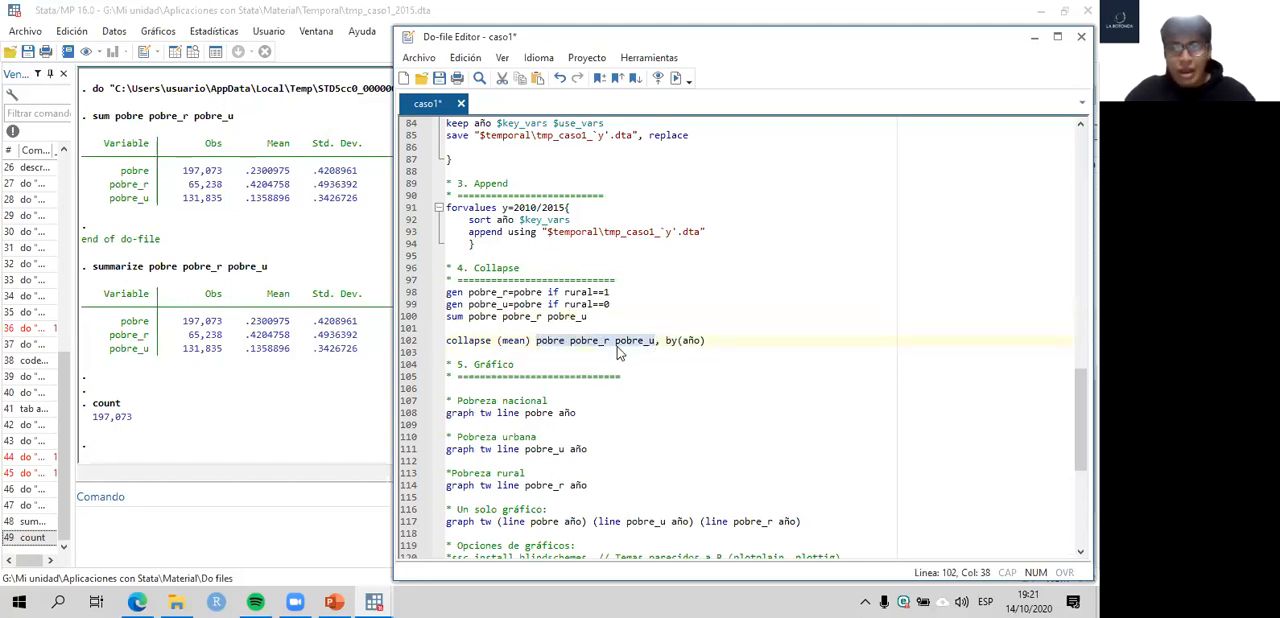
{"action": "left_click", "coordinate": [609, 346]}
{"action": "left_click", "coordinate": [661, 342]}
{"action": "key", "text": "BackSpace"}
{"action": "type", "text": ","}
{"action": "left_click_drag", "start_coordinate": [706, 342], "coordinate": [665, 342]}
- Highlight the mean values of the three poverty variables in the summarize output, and return to the do-file
{"action": "left_click", "coordinate": [208, 270]}
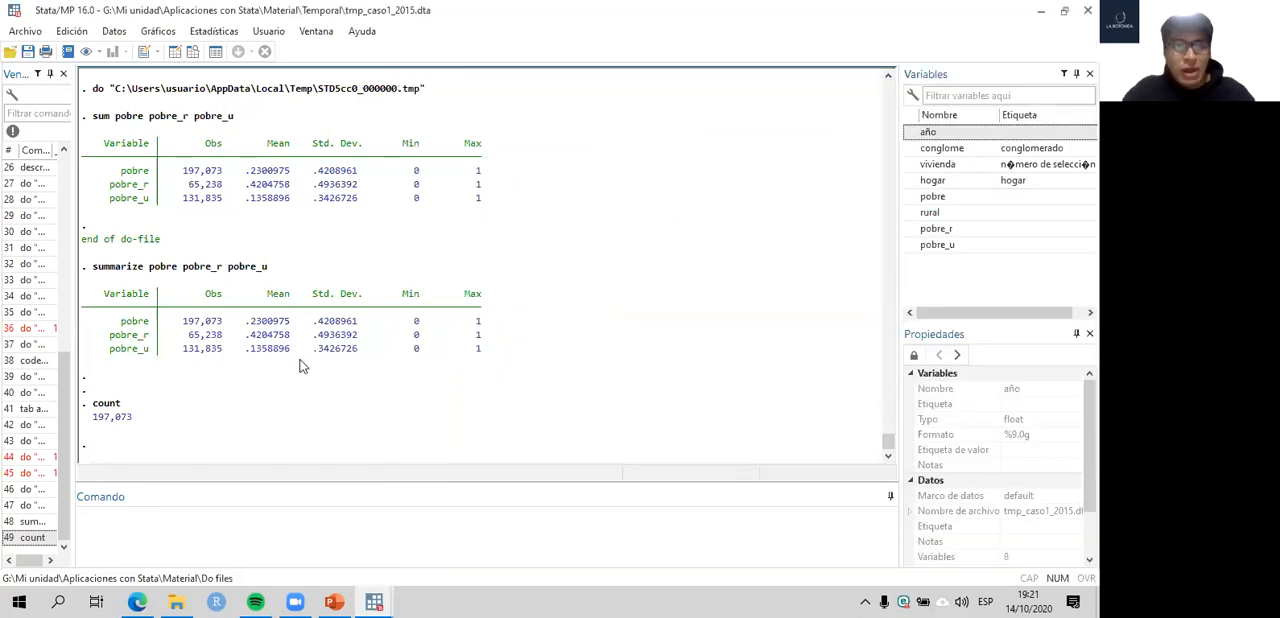
{"action": "left_click_drag", "start_coordinate": [245, 327], "coordinate": [294, 360]}
{"action": "mouse_move", "coordinate": [373, 601]}
{"action": "left_click", "coordinate": [410, 500]}
- Select the command collapse (mean) pobre pobre_r pobre_u, by(año) on line 102 and save the do-file
{"action": "left_click", "coordinate": [710, 331]}
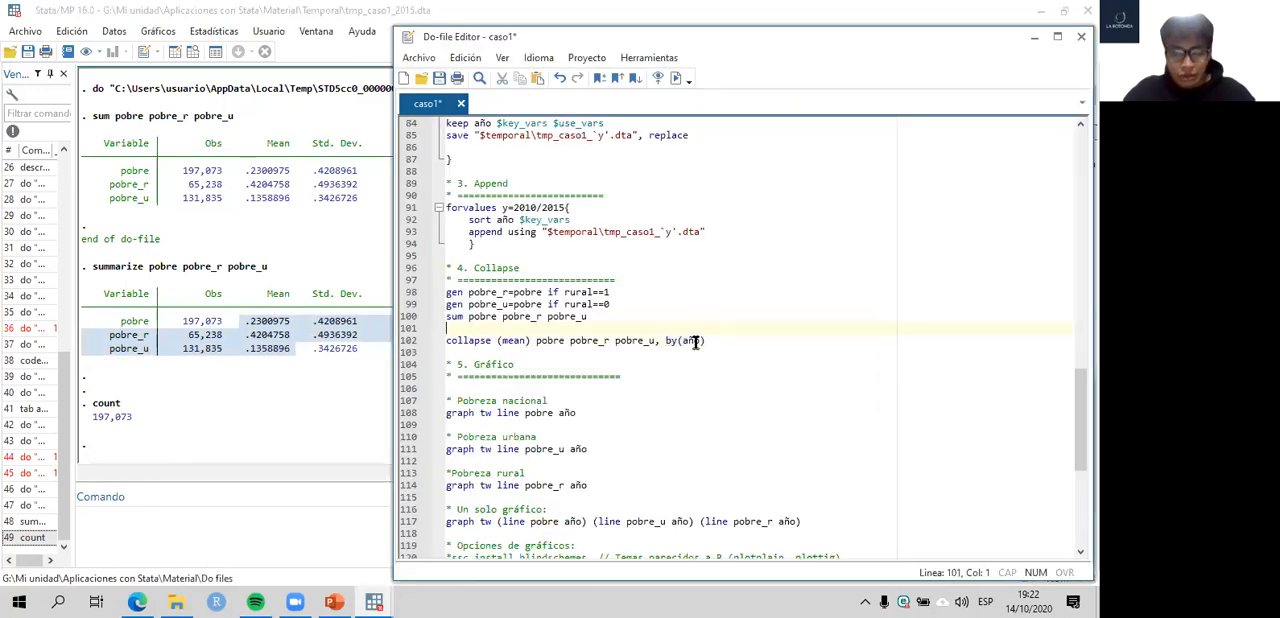
{"action": "left_click_drag", "start_coordinate": [677, 341], "coordinate": [432, 340]}
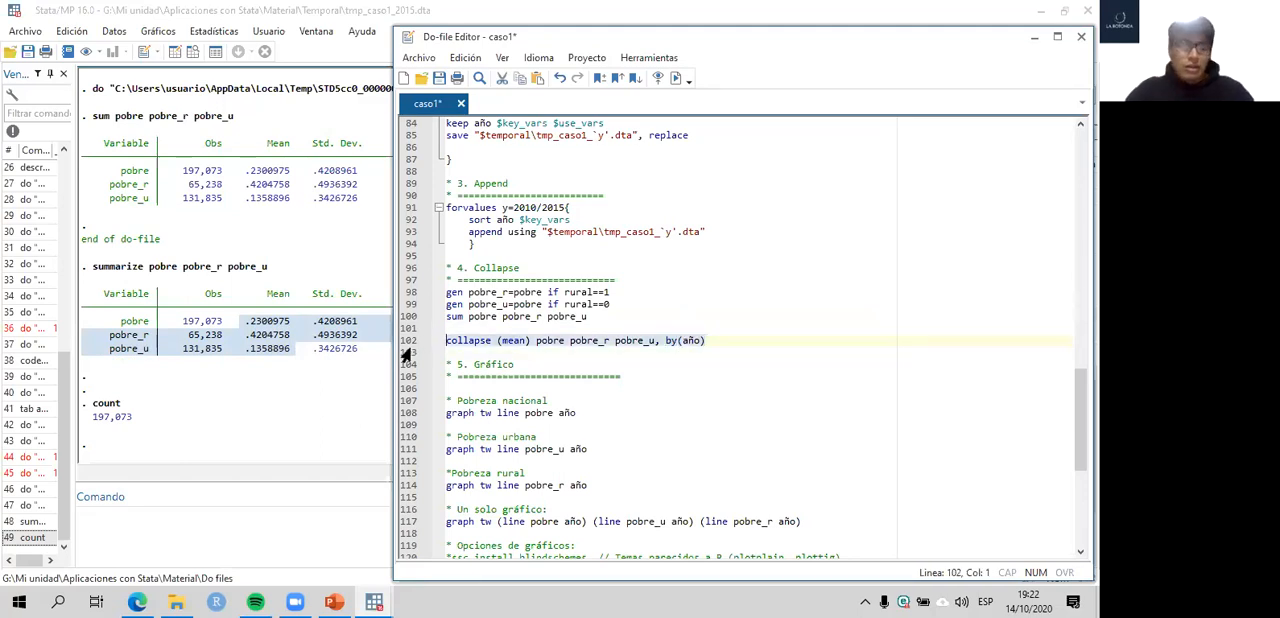
{"action": "key", "text": "ctrl+s"}
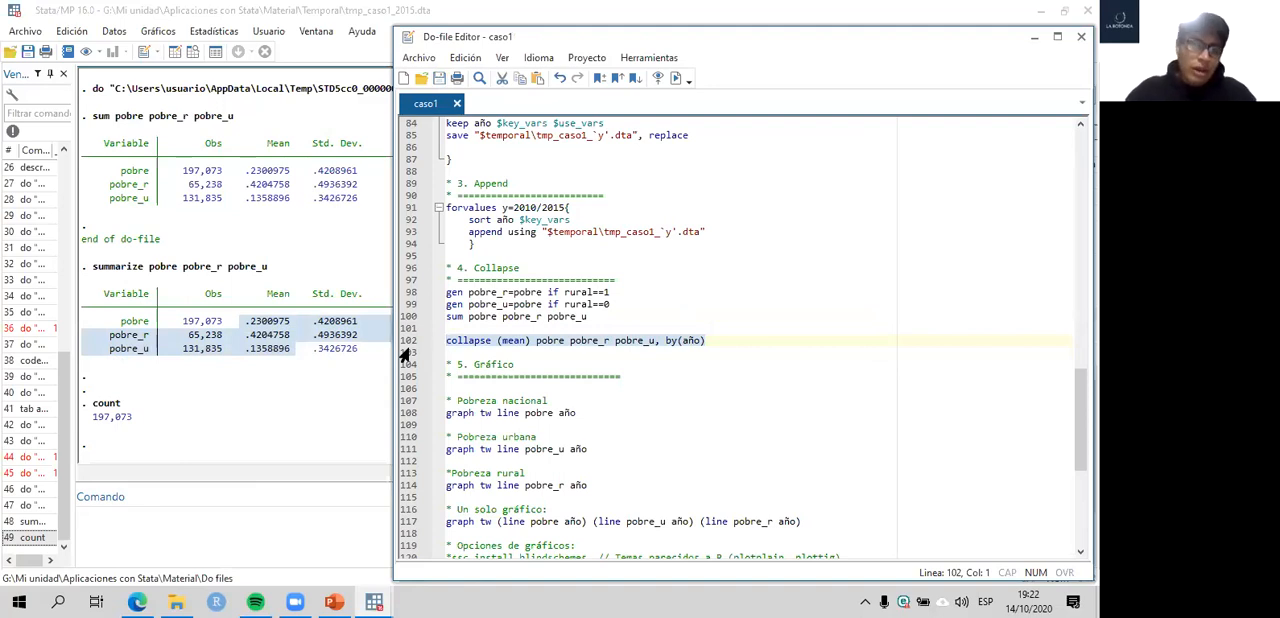
- Highlight the observation count in the results, return to the do-file, and run collapse (mean) pobre pobre_r pobre_u, by(año) from line 102
{"action": "left_click", "coordinate": [125, 425]}
{"action": "left_click_drag", "start_coordinate": [125, 425], "coordinate": [92, 425]}
{"action": "mouse_move", "coordinate": [374, 601]}
{"action": "left_click", "coordinate": [436, 500]}
{"action": "key", "text": "shift+End"}
{"action": "key", "text": "ctrl+d"}
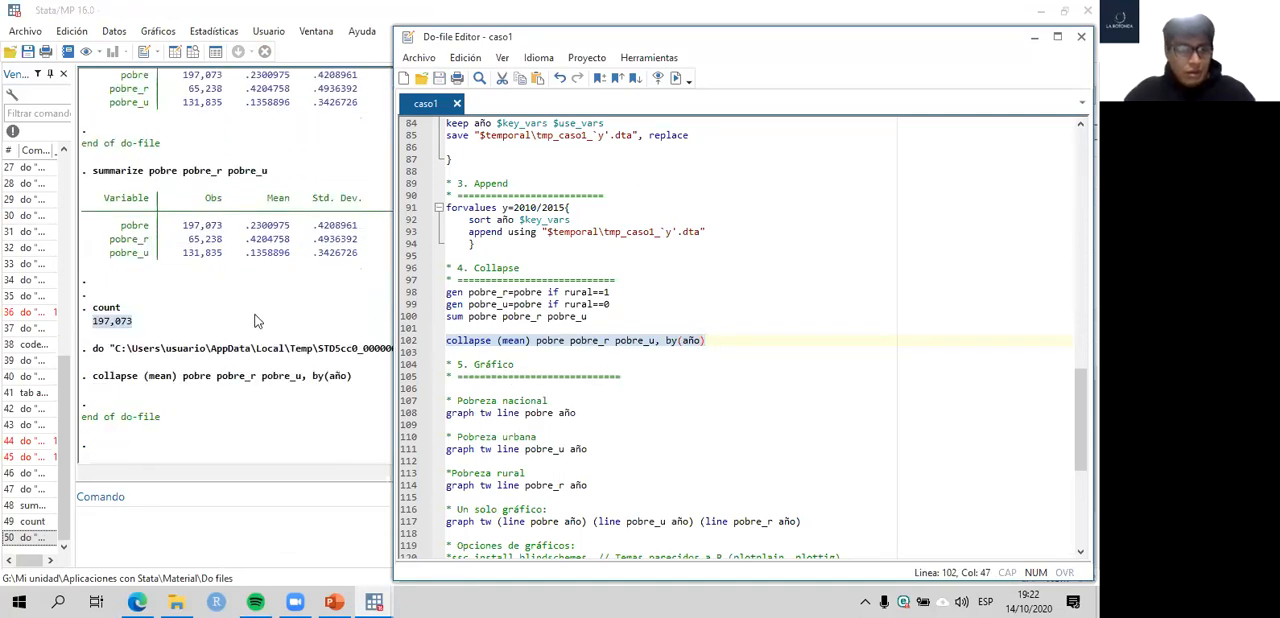
- Switch to the main Stata window and run count on the collapsed dataset
{"action": "left_click", "coordinate": [255, 320]}
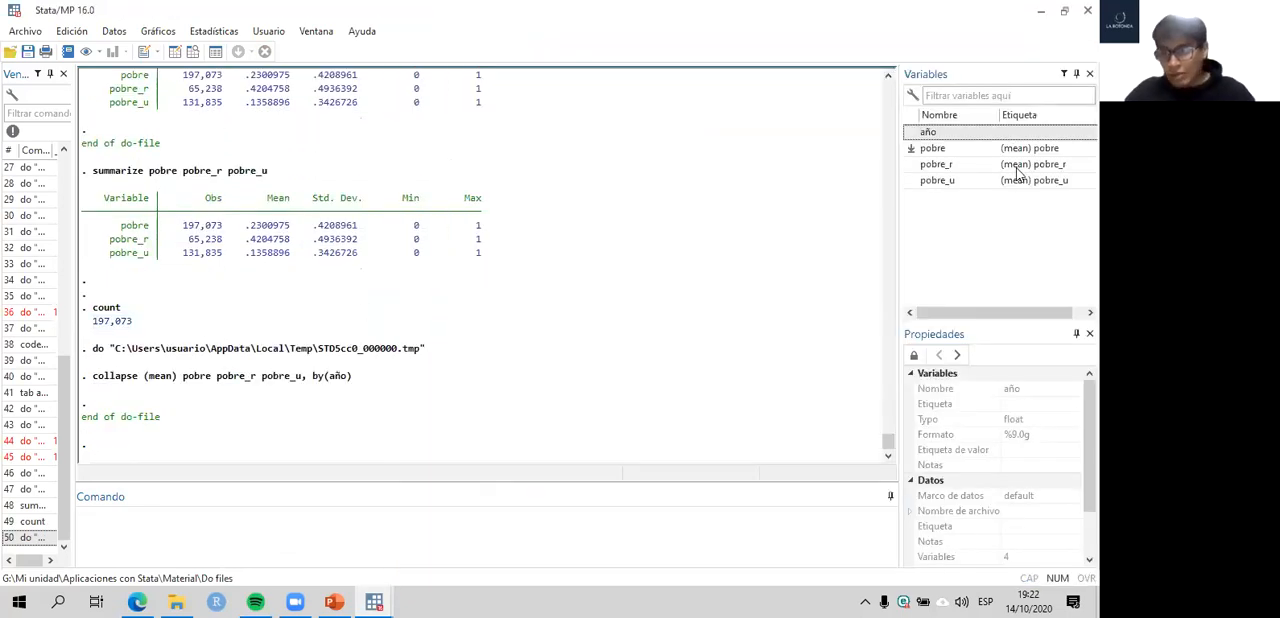
{"action": "left_click", "coordinate": [299, 540]}
{"action": "type", "text": "count"}
{"action": "key", "text": "Return"}
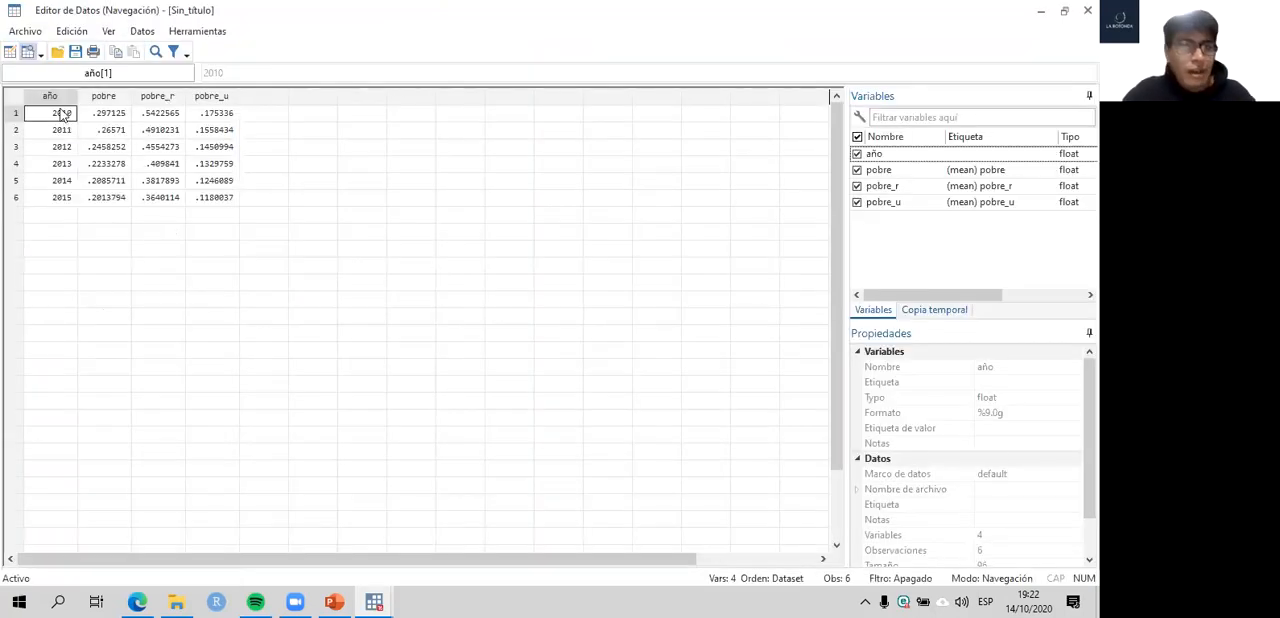
- Examine the año, pobre, pobre_r and pobre_u values for 2010–2015 in the data browser, and close it
{"action": "left_click_drag", "start_coordinate": [62, 155], "coordinate": [222, 200]}
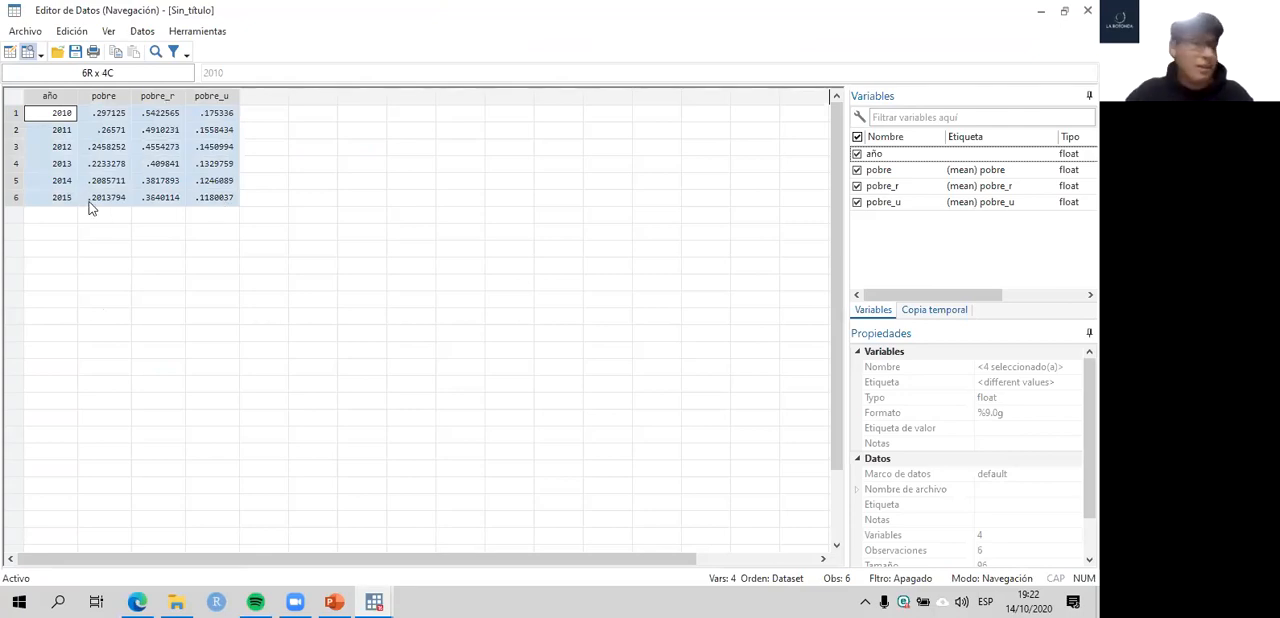
{"action": "left_click_drag", "start_coordinate": [63, 115], "coordinate": [70, 201]}
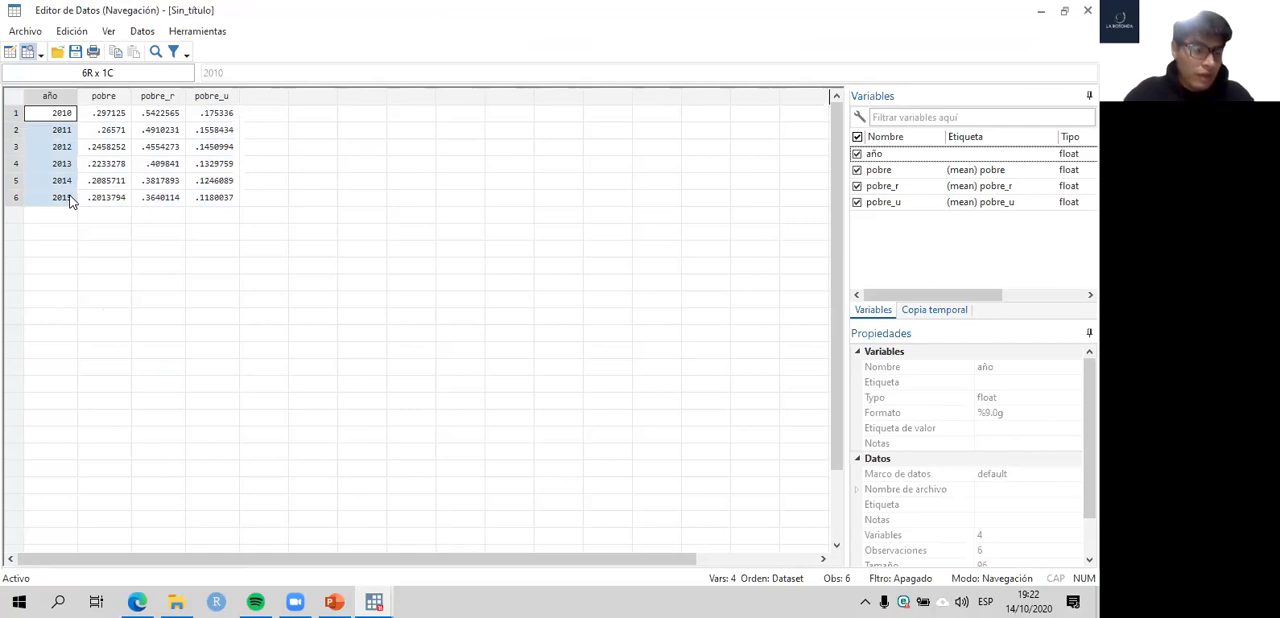
{"action": "left_click", "coordinate": [98, 117]}
{"action": "left_click", "coordinate": [40, 118]}
{"action": "key", "text": "Right"}
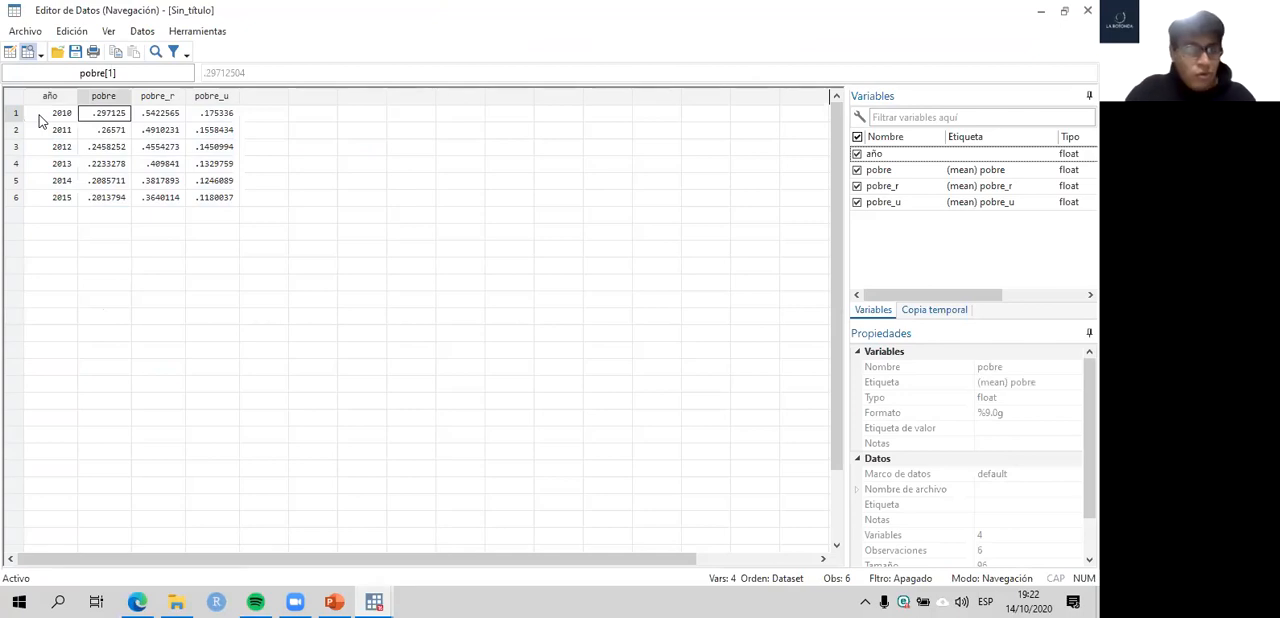
{"action": "key", "text": "Right"}
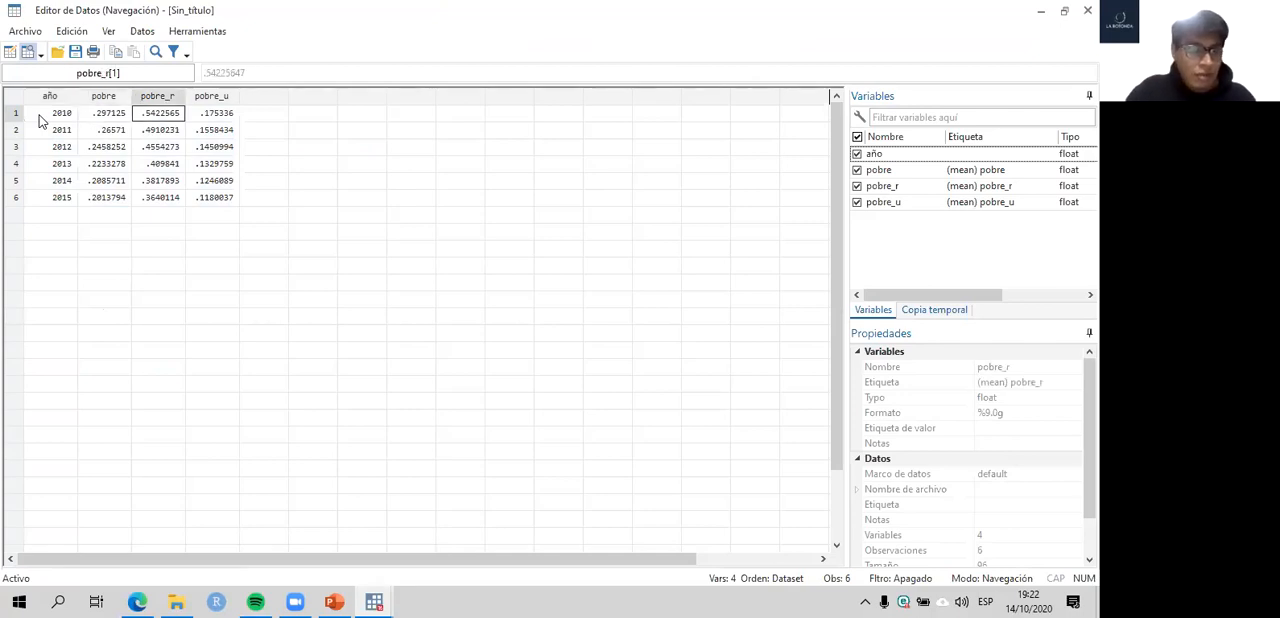
{"action": "key", "text": "Right"}
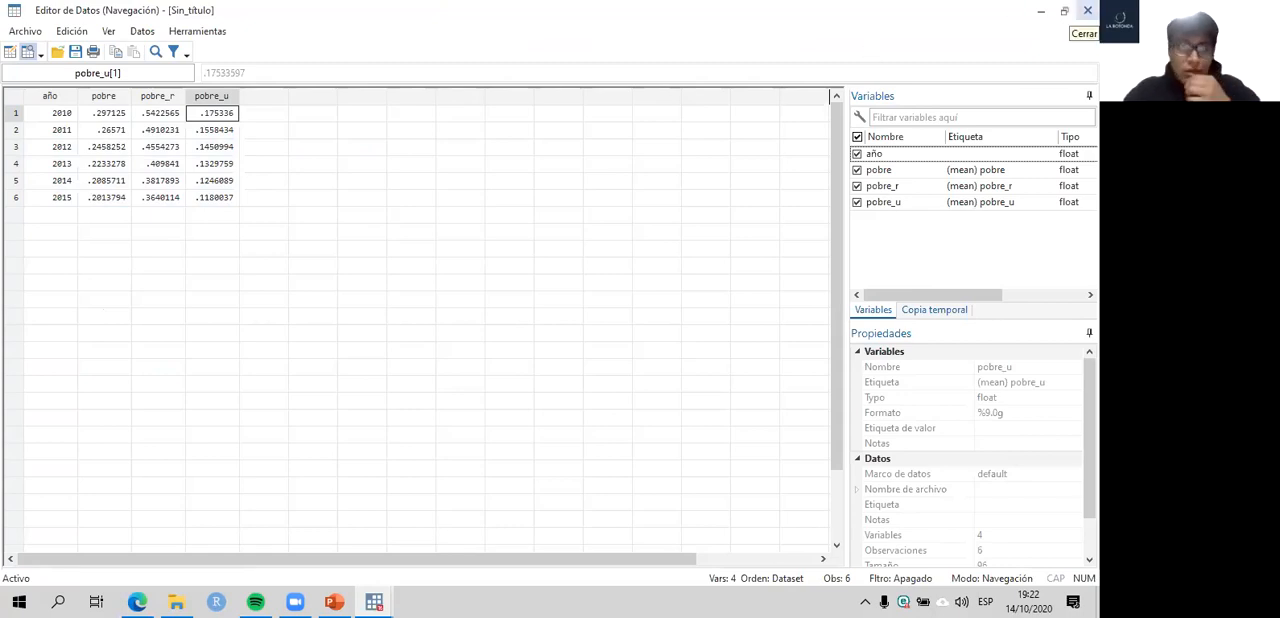
{"action": "left_click", "coordinate": [1087, 10]}
- Return to the do-file and highlight line and the variable pobre in the national poverty graph command on line 108
{"action": "mouse_move", "coordinate": [374, 600]}
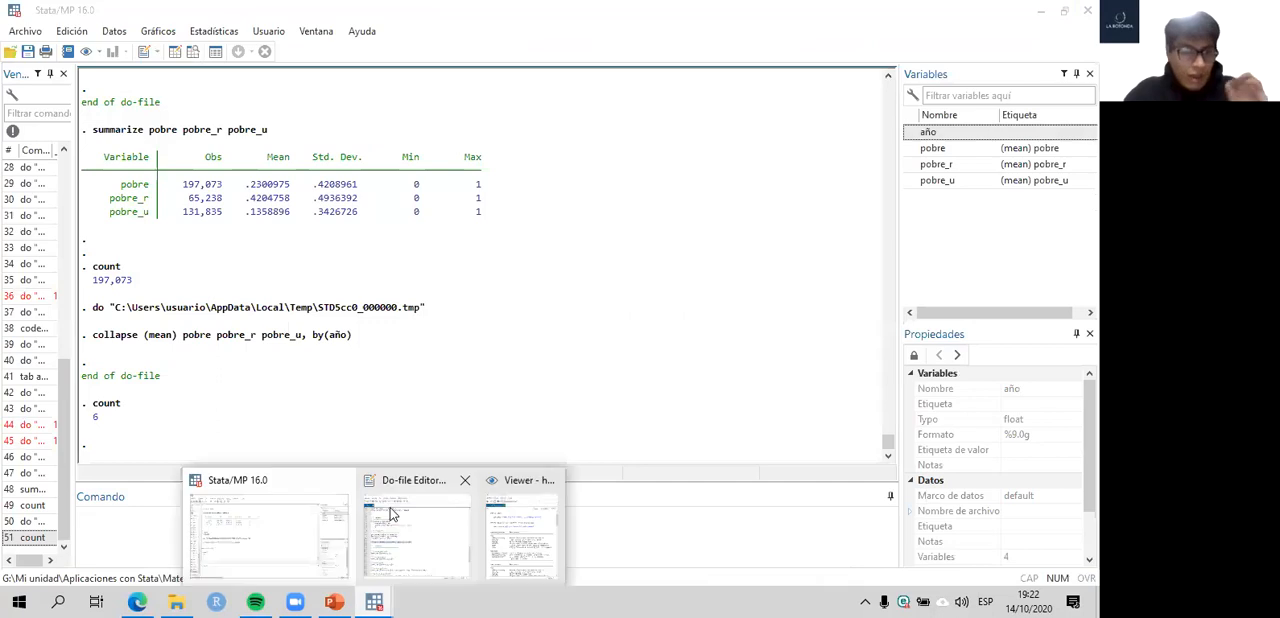
{"action": "left_click", "coordinate": [391, 514]}
{"action": "scroll", "coordinate": [544, 356], "scroll_direction": "down", "scroll_amount": 1}
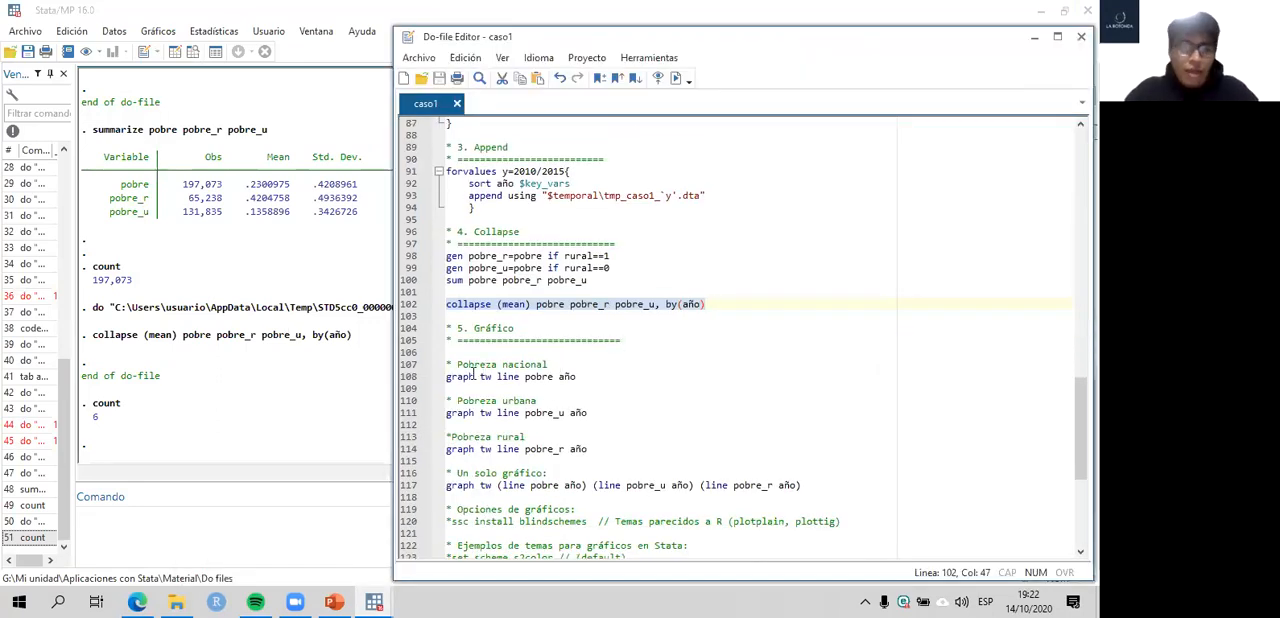
{"action": "scroll", "coordinate": [474, 376], "scroll_direction": "down", "scroll_amount": 3}
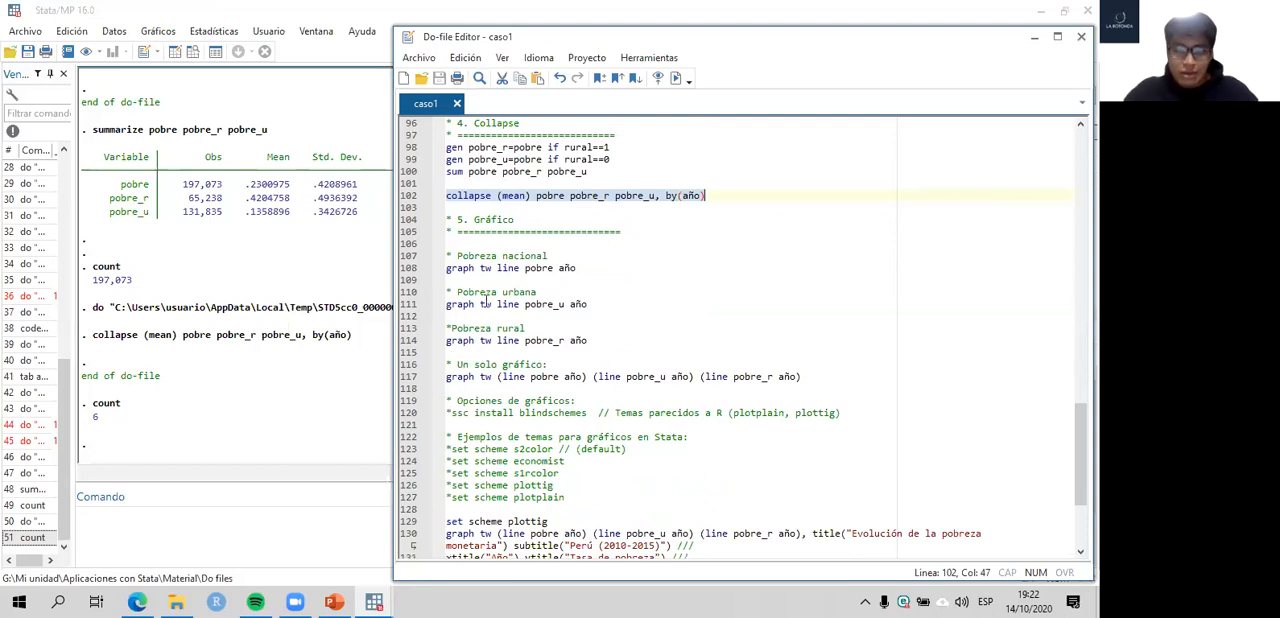
{"action": "left_click", "coordinate": [407, 270]}
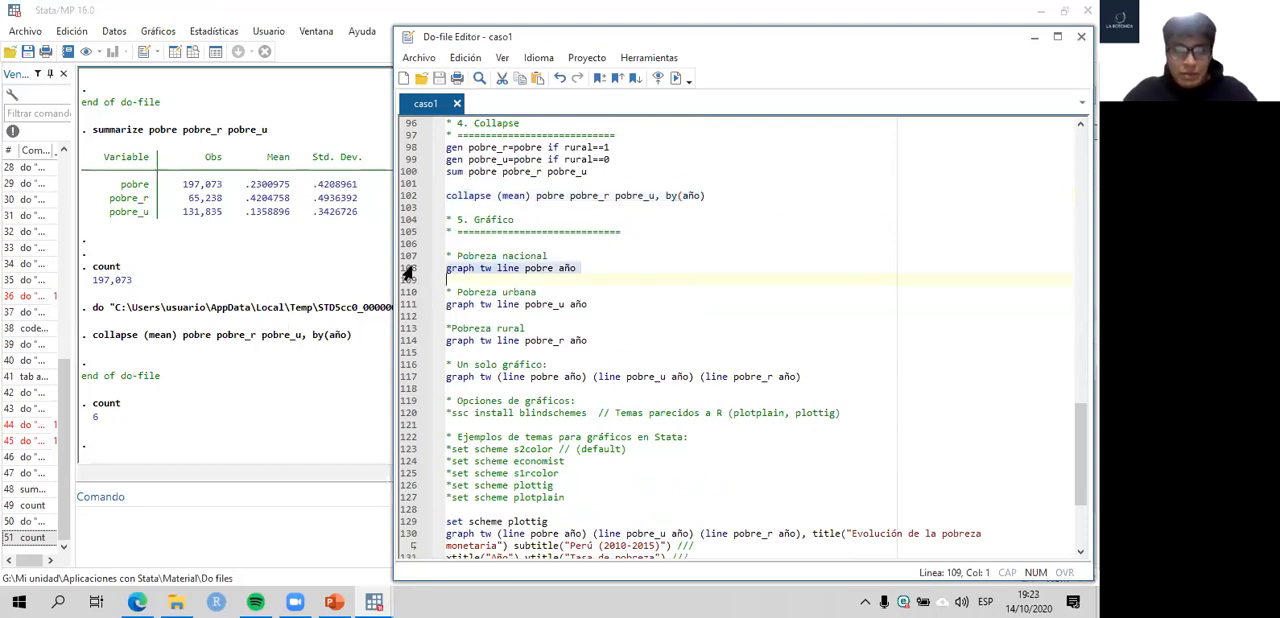
{"action": "left_click", "coordinate": [475, 267]}
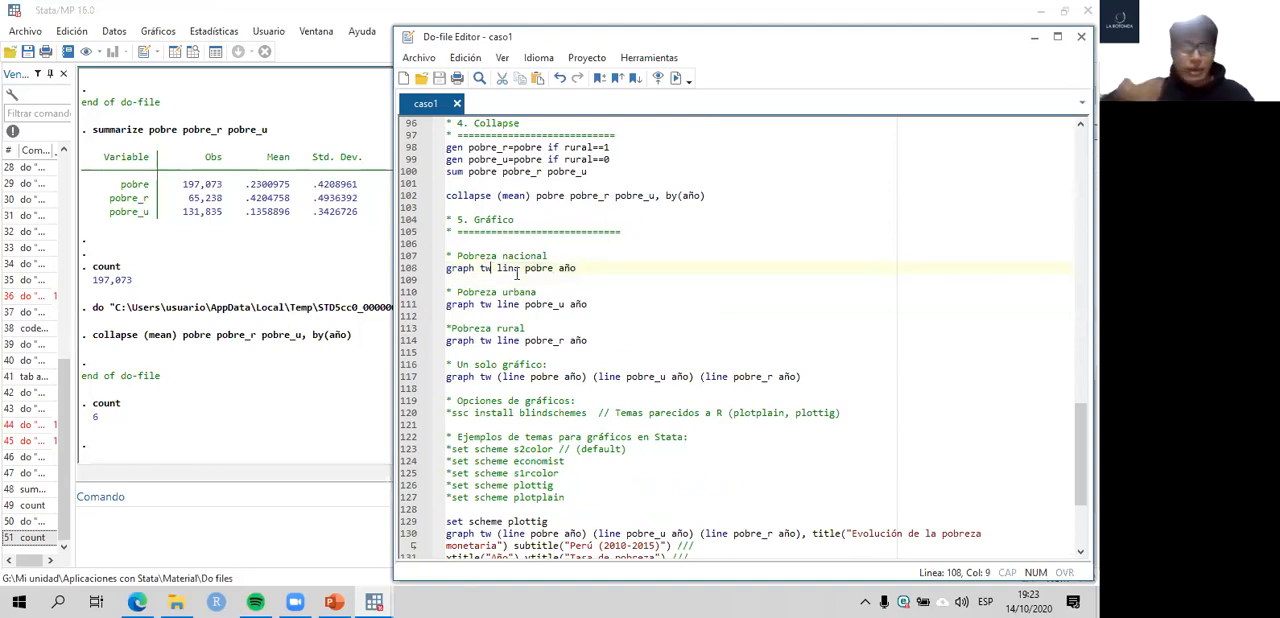
{"action": "left_click", "coordinate": [496, 268]}
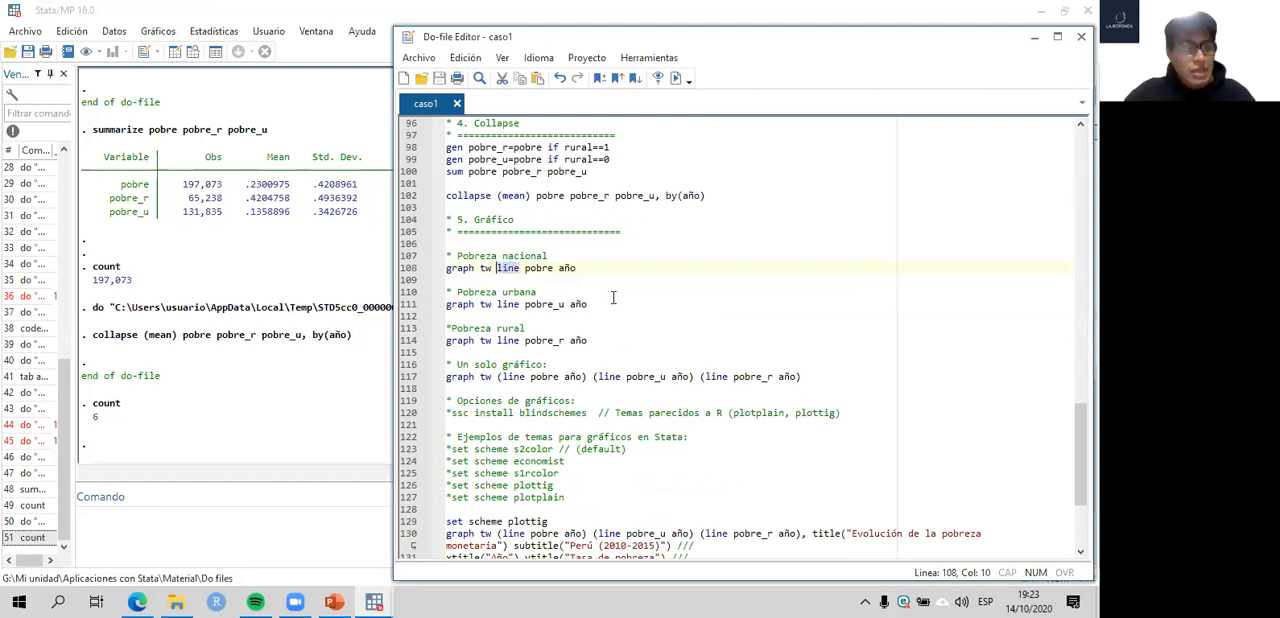
{"action": "left_click", "coordinate": [530, 269]}
{"action": "left_click", "coordinate": [523, 268]}
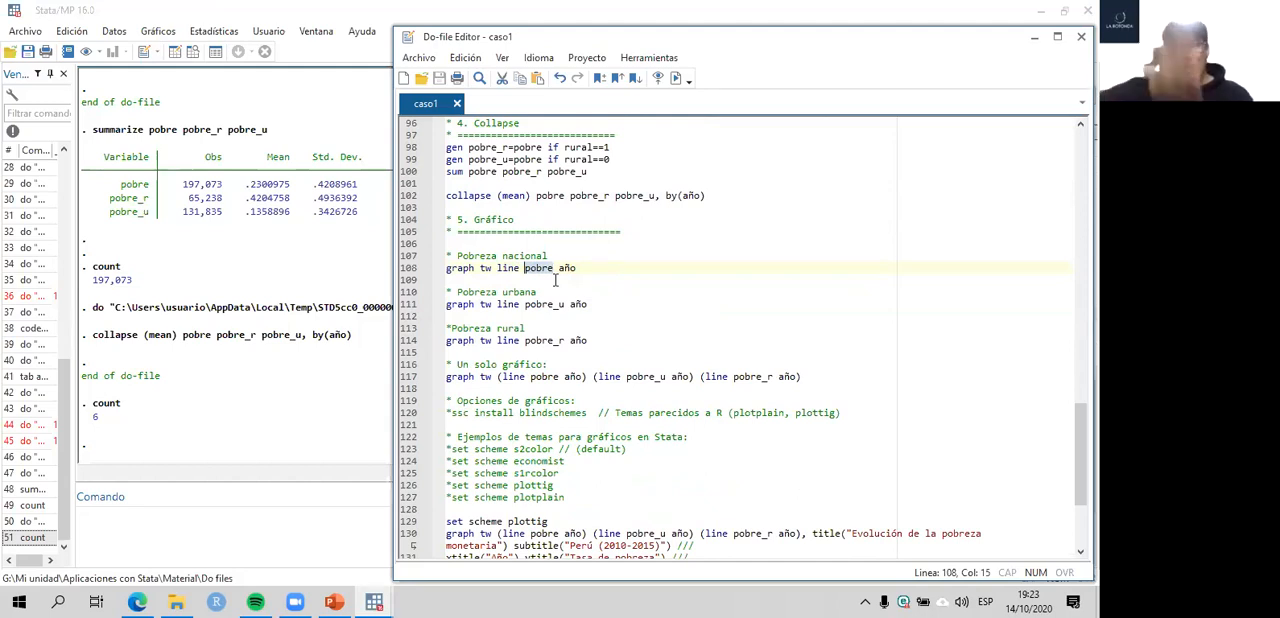
- Run graph tw line pobre año from line 108 to plot national poverty, and close the graph
{"action": "left_click", "coordinate": [398, 270]}
{"action": "key", "text": "ctrl+d"}
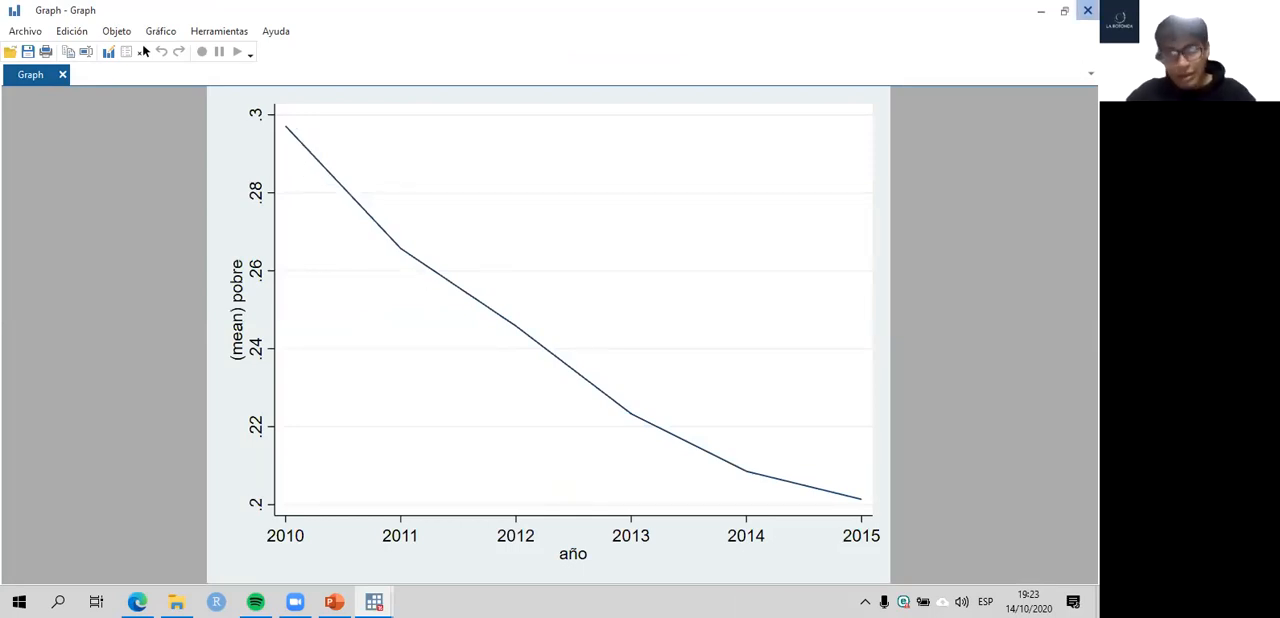
{"action": "left_click", "coordinate": [1087, 11]}
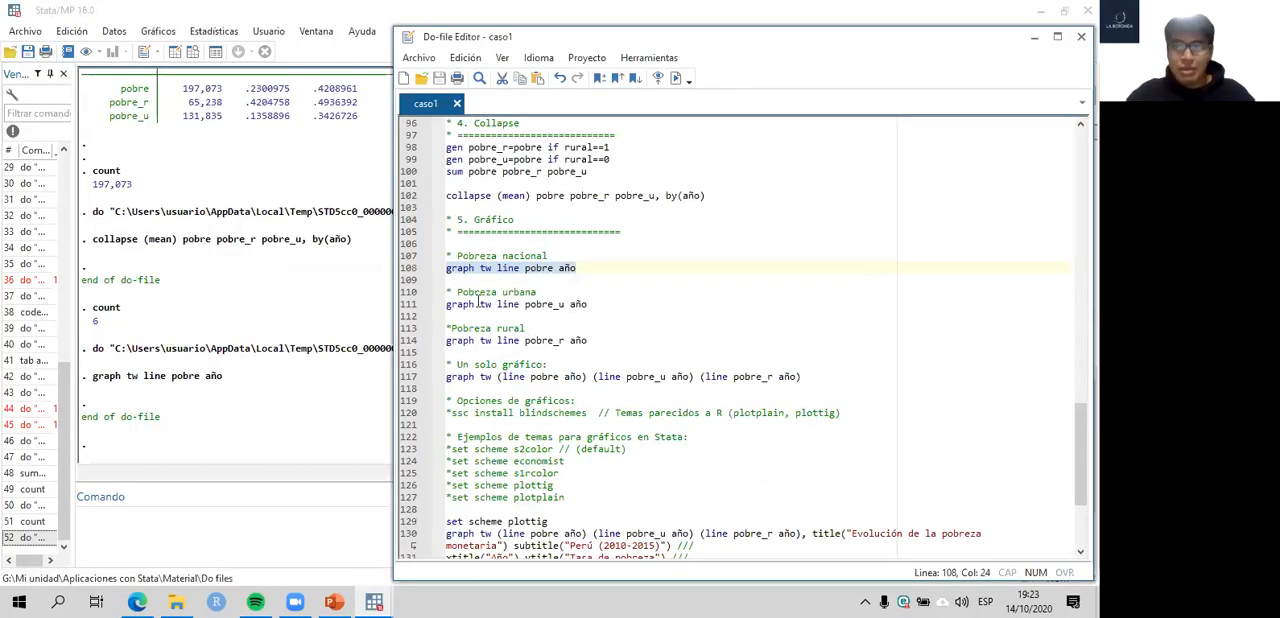
- Run graph tw line pobre_u año from line 111 to plot urban poverty, and close the graph
{"action": "left_click", "coordinate": [403, 308]}
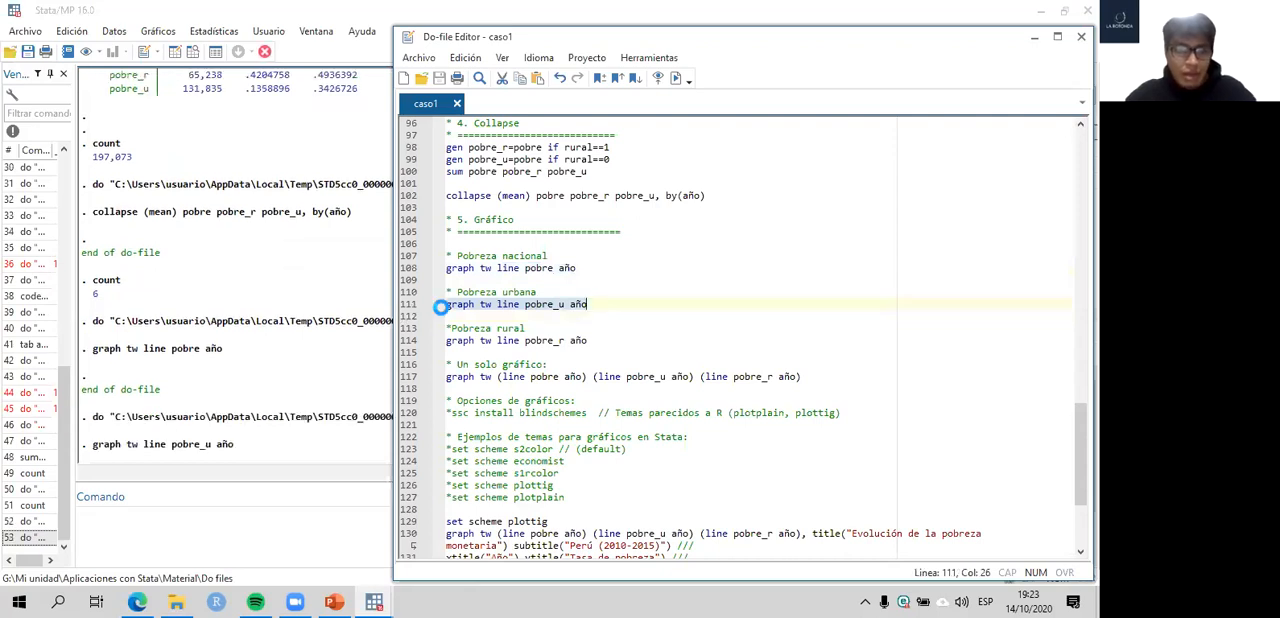
{"action": "key", "text": "ctrl+d"}
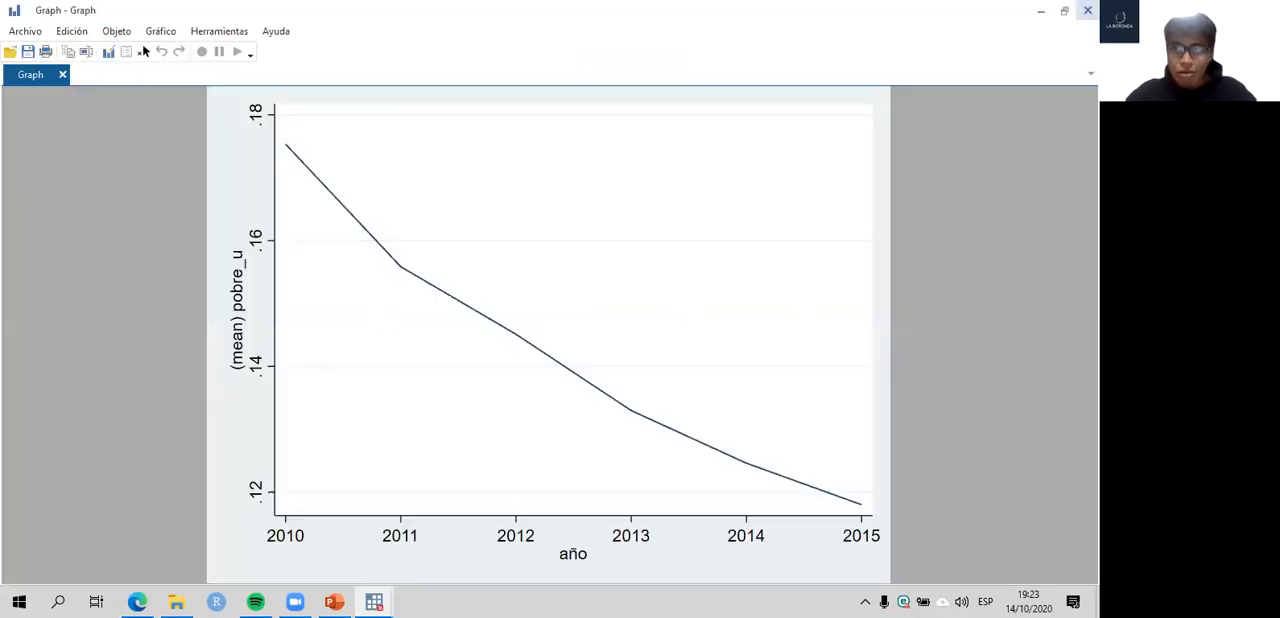
{"action": "left_click", "coordinate": [1087, 11]}
- Run graph tw line pobre_r año from line 114 to plot rural poverty, and close the graph
{"action": "left_click", "coordinate": [408, 341]}
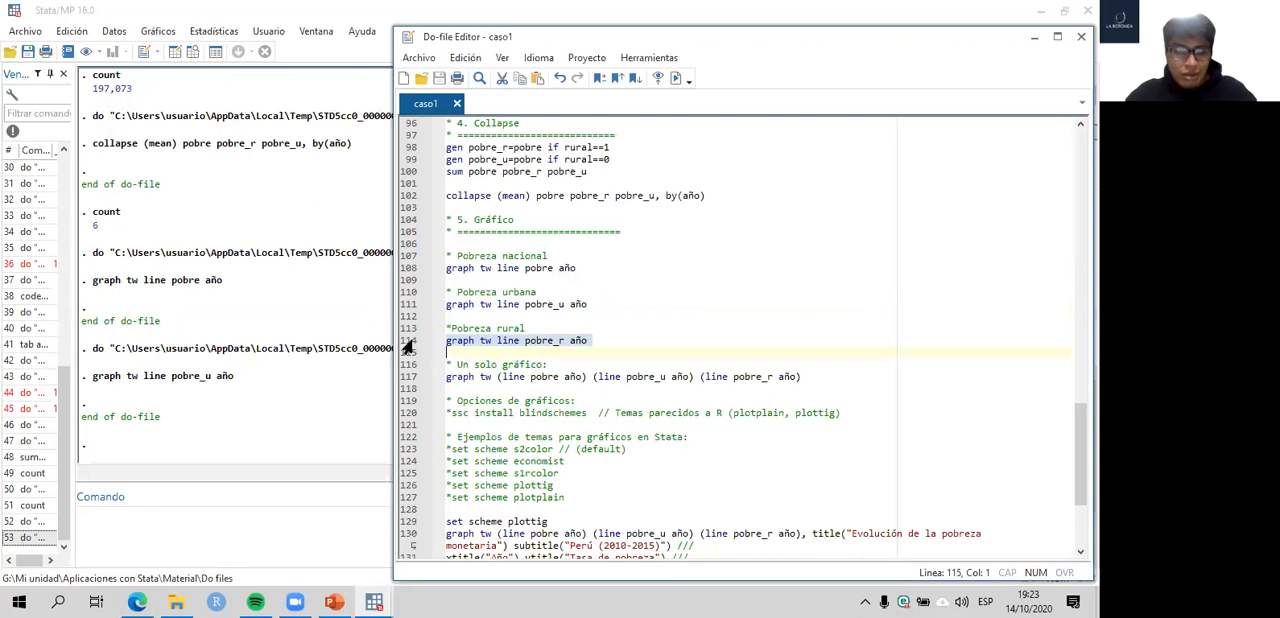
{"action": "key", "text": "ctrl+d"}
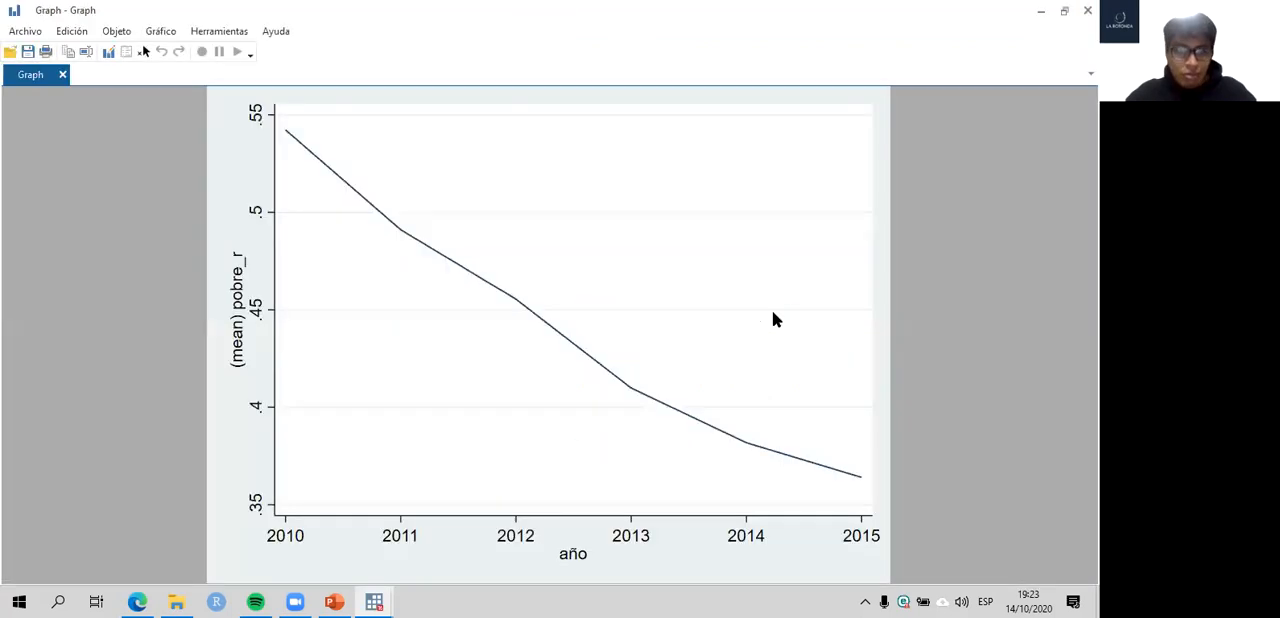
{"action": "left_click", "coordinate": [1087, 11]}
- Highlight line pobre_r año in line 114, and run line 117 to plot national, urban and rural poverty in a single graph
{"action": "scroll", "coordinate": [688, 306], "scroll_direction": "down", "scroll_amount": 2}
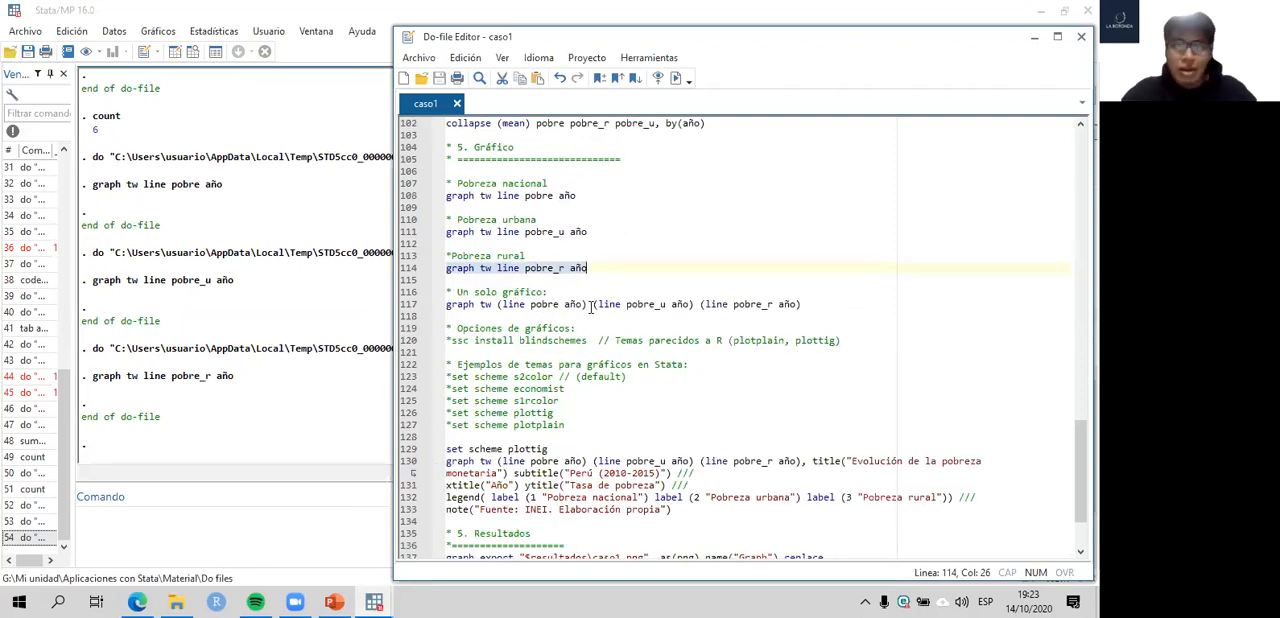
{"action": "left_click", "coordinate": [404, 306]}
{"action": "left_click_drag", "start_coordinate": [497, 268], "coordinate": [597, 273]}
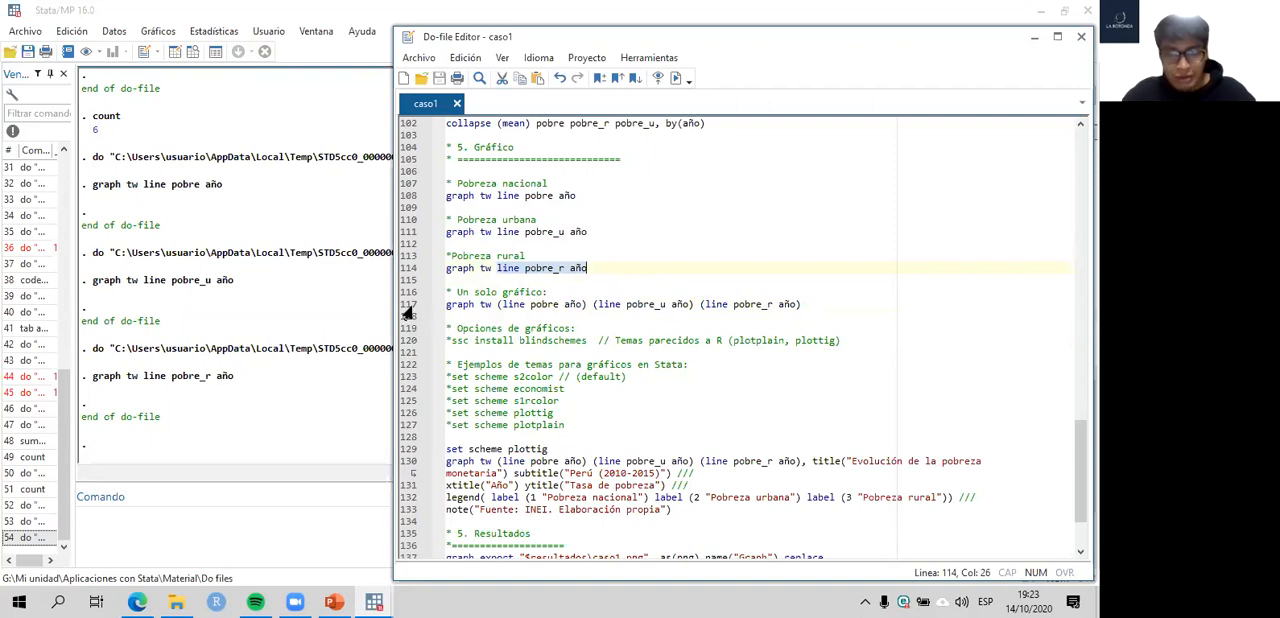
{"action": "left_click", "coordinate": [406, 306]}
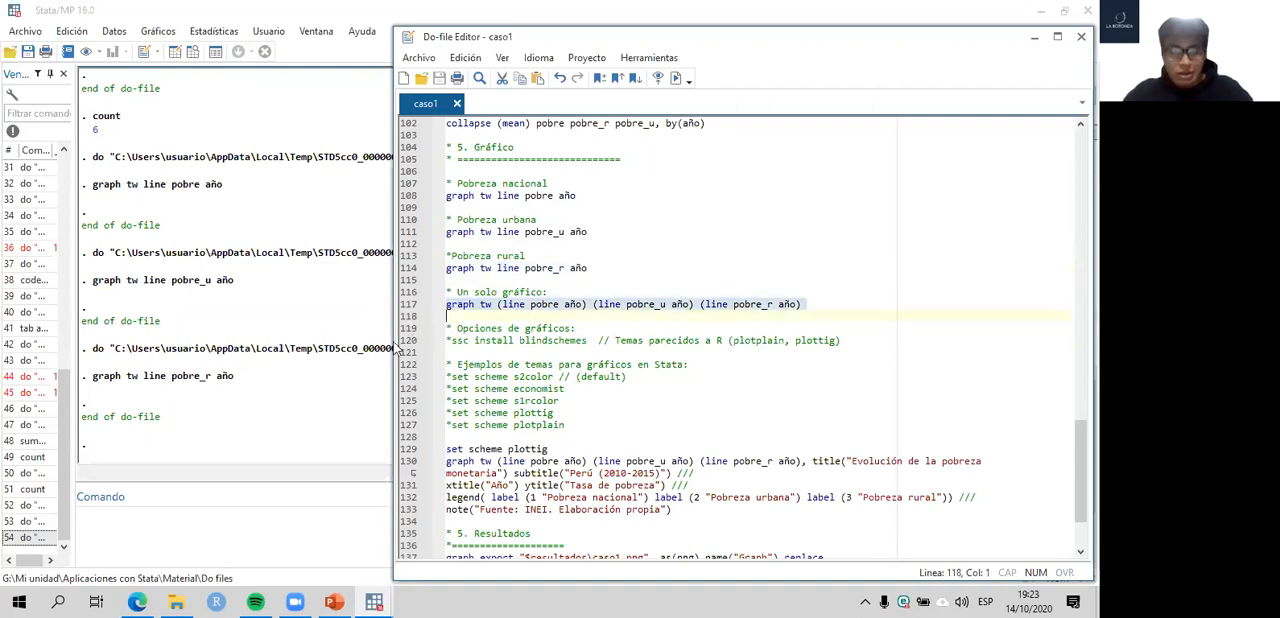
{"action": "key", "text": "ctrl+d"}
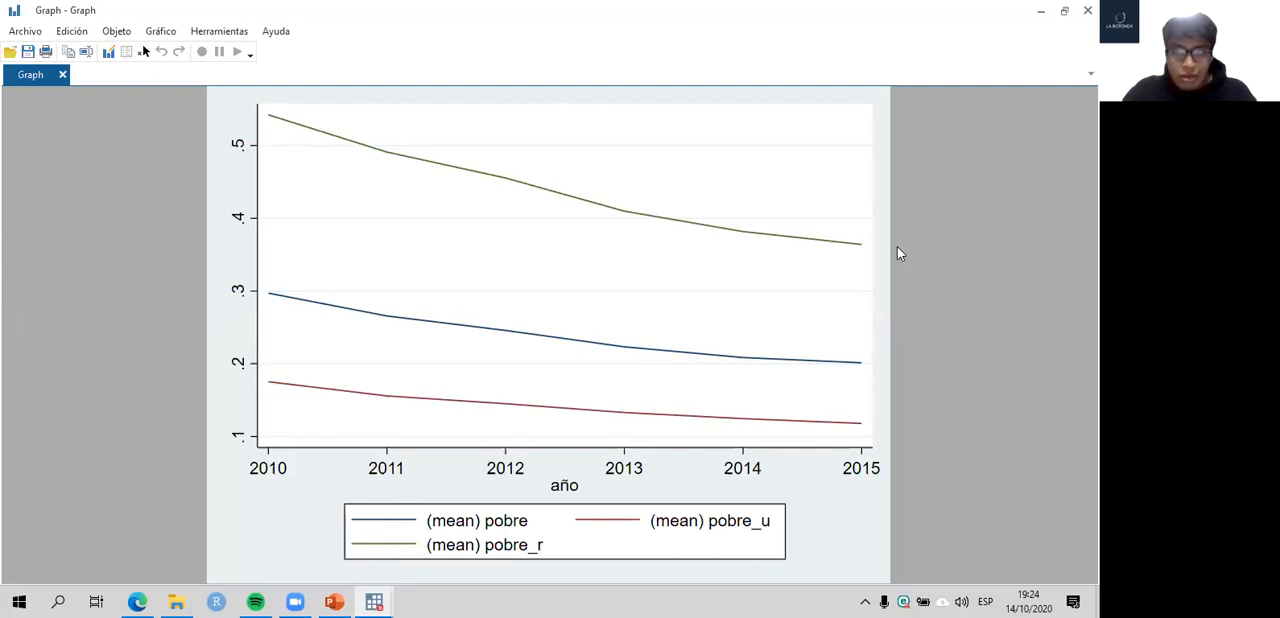
- Return to the do-file, run the combined three-line graph command on line 117 again, and close the graph
{"action": "key", "text": "alt+Tab"}
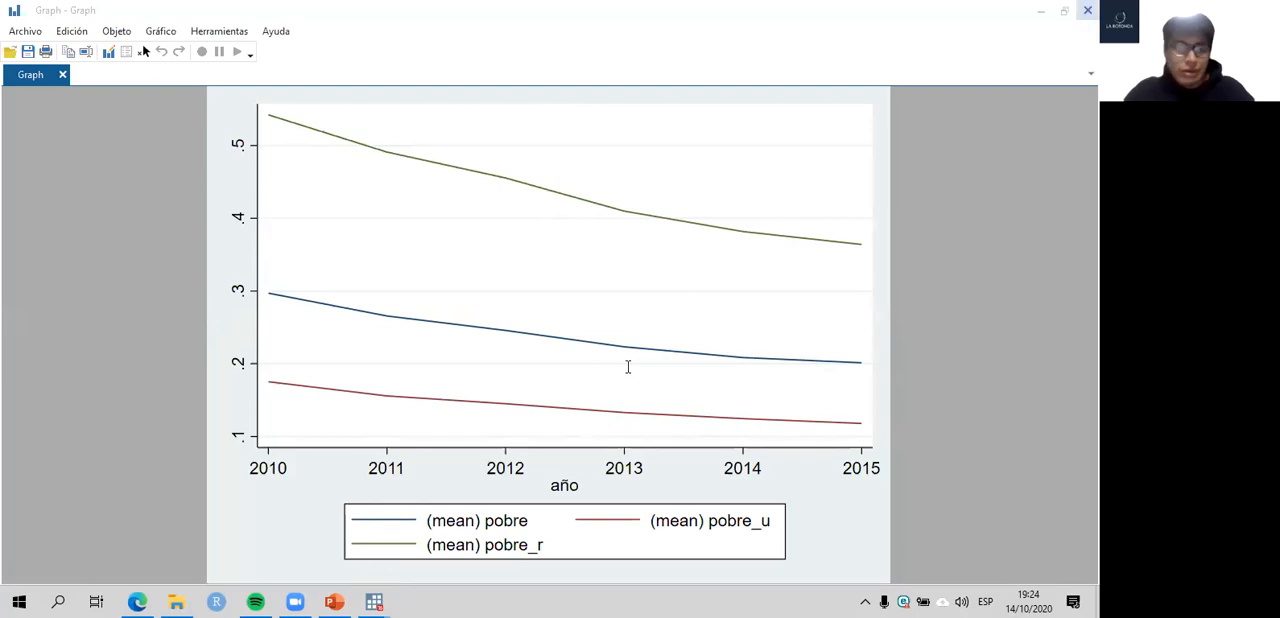
{"action": "key", "text": "alt+Tab"}
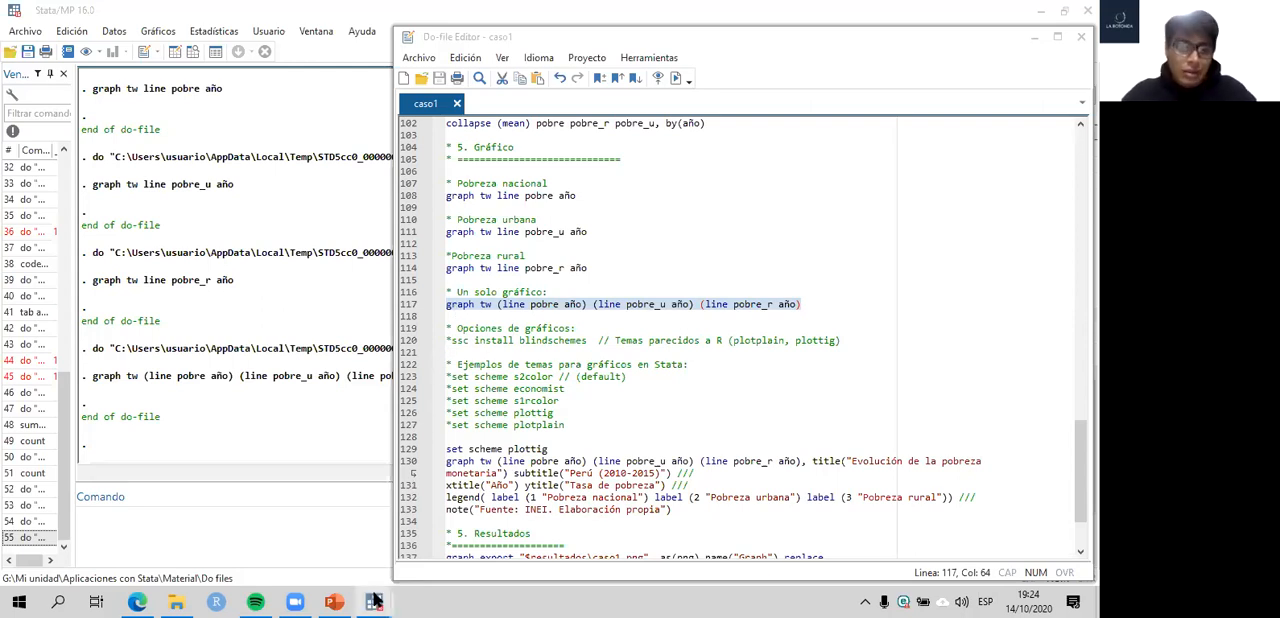
{"action": "mouse_move", "coordinate": [381, 600]}
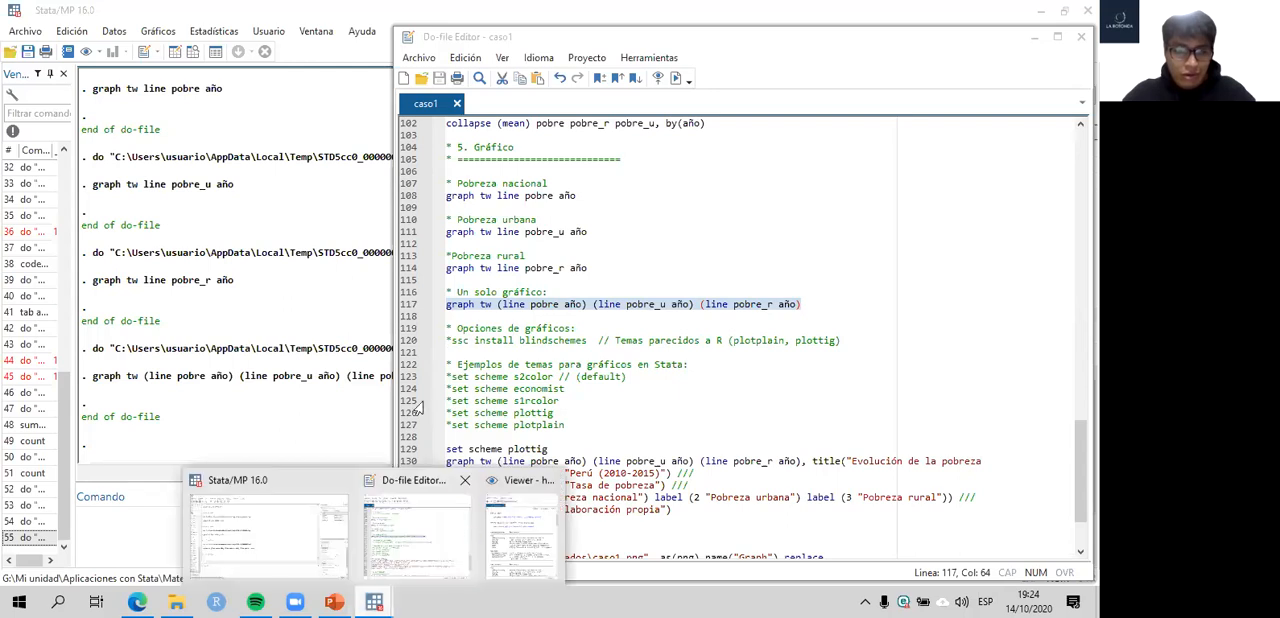
{"action": "left_click", "coordinate": [404, 305]}
{"action": "key", "text": "ctrl+d"}
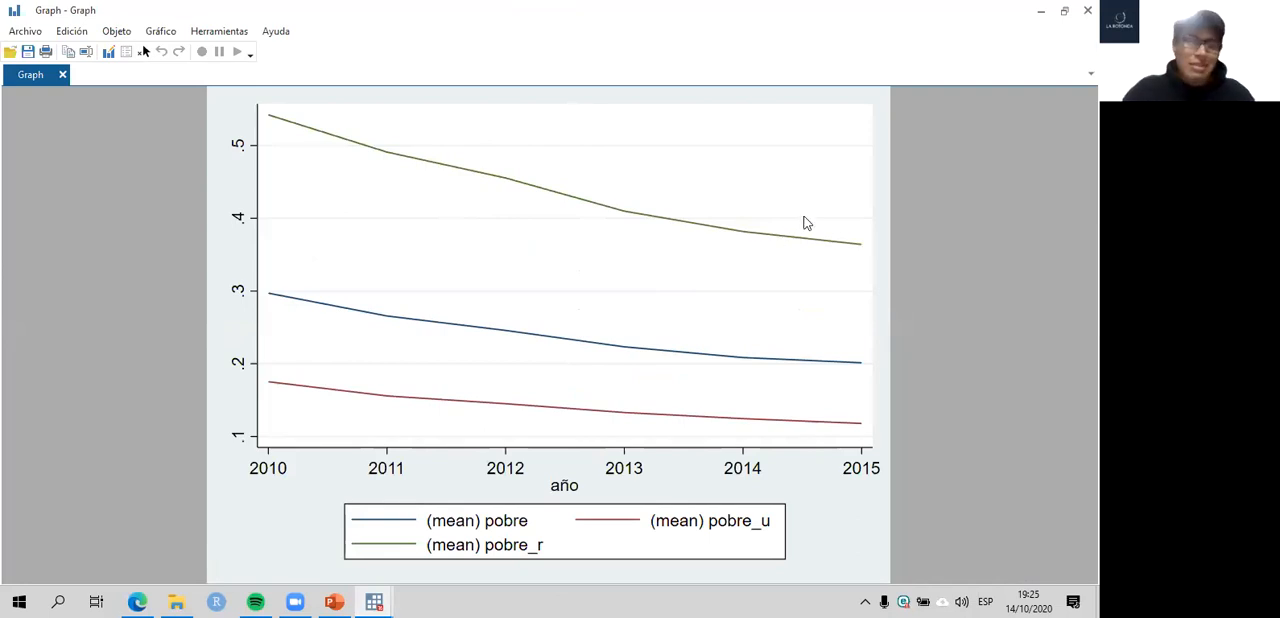
{"action": "left_click", "coordinate": [1088, 10]}
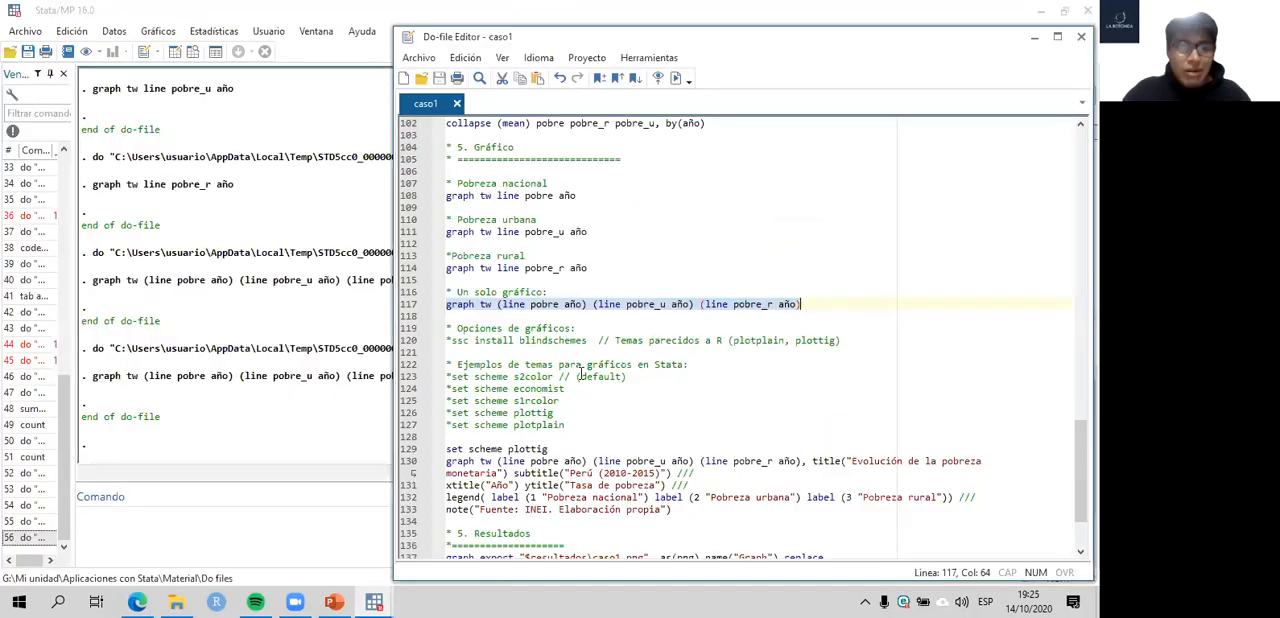
- Uncomment ssc install blindschemes on line 120, highlight the package name, and select the whole line
{"action": "left_click", "coordinate": [451, 341]}
{"action": "key", "text": "BackSpace"}
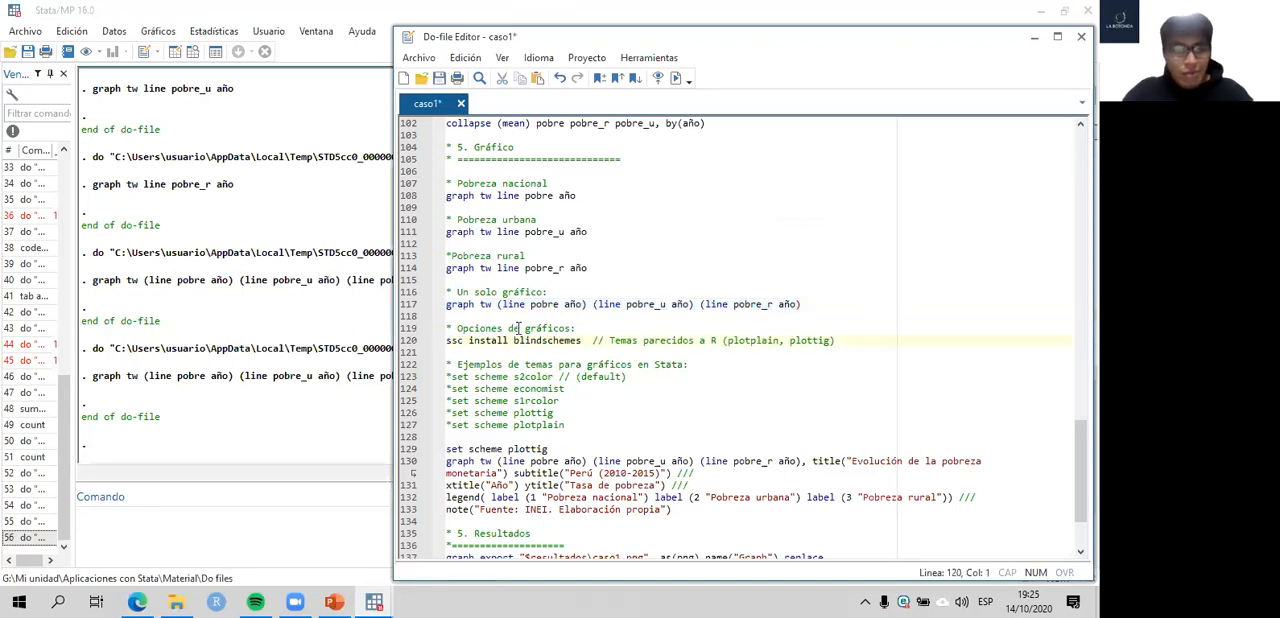
{"action": "left_click", "coordinate": [403, 343]}
{"action": "left_click", "coordinate": [464, 342]}
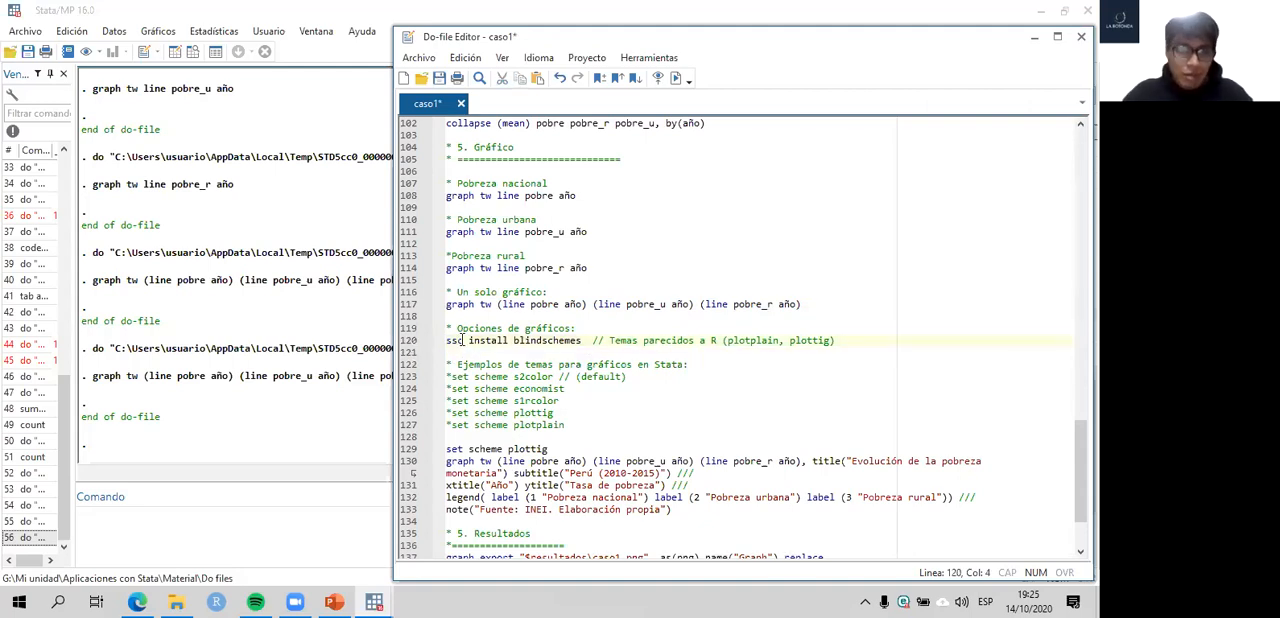
{"action": "left_click", "coordinate": [404, 342]}
{"action": "left_click", "coordinate": [502, 342]}
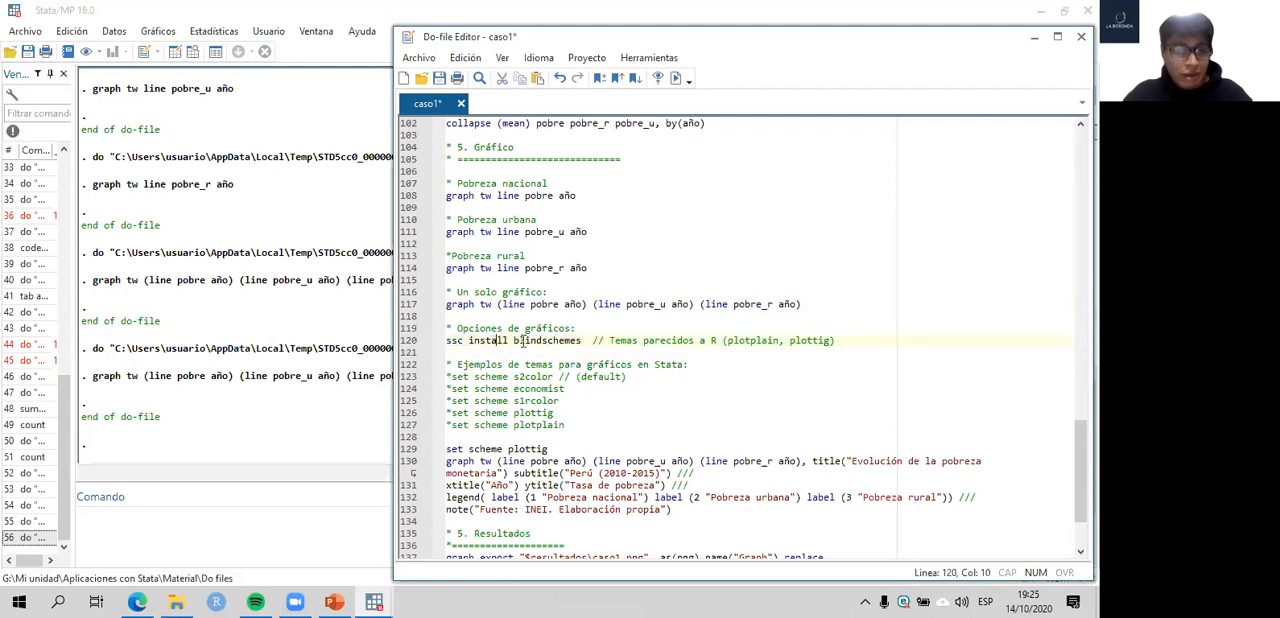
{"action": "left_click_drag", "start_coordinate": [514, 341], "coordinate": [582, 341]}
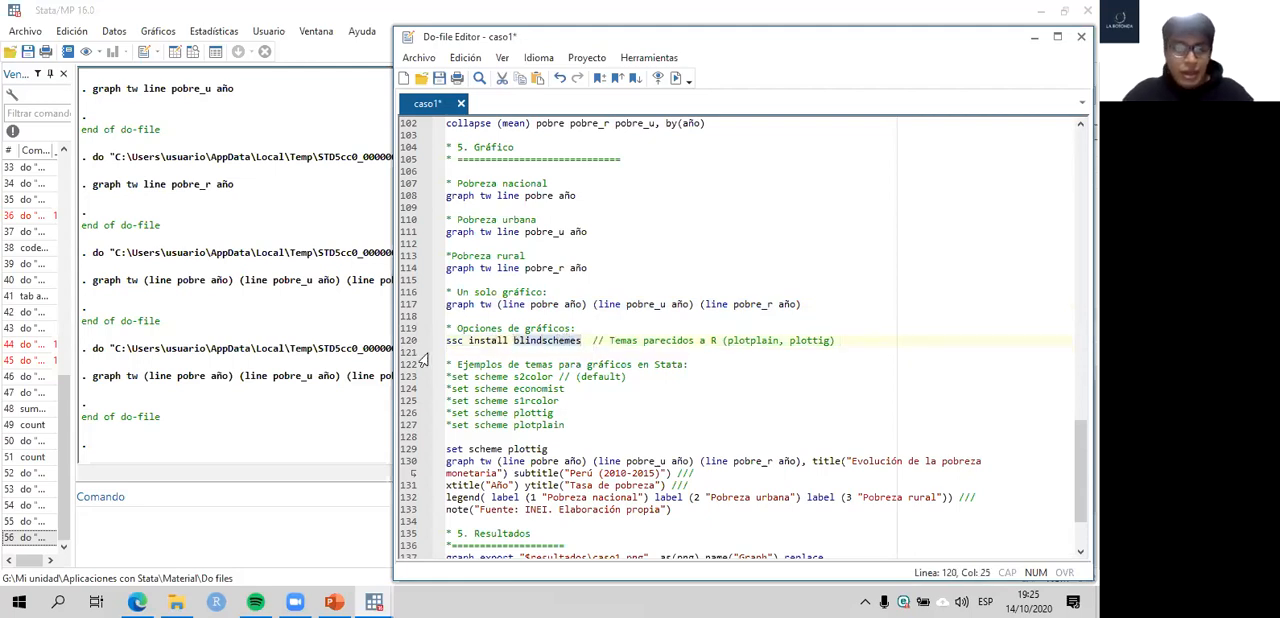
{"action": "left_click", "coordinate": [408, 342]}
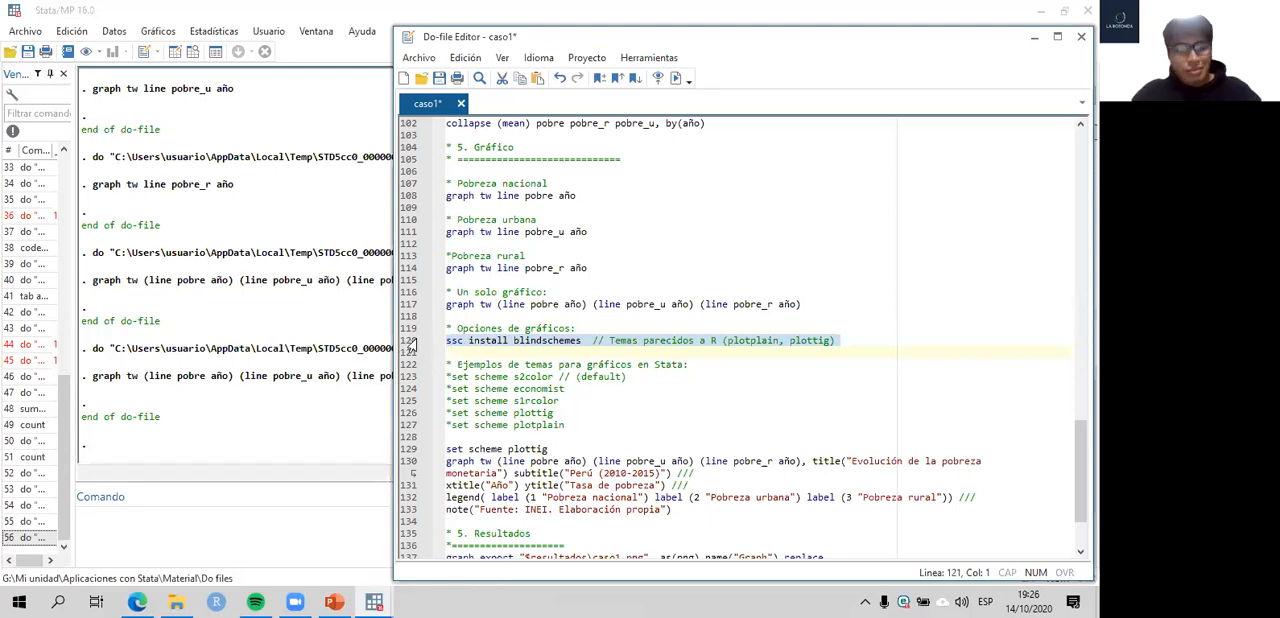
- Run ssc install blindschemes from line 120, check the installation output in the results window, and return to the do-file
{"action": "key", "text": "ctrl+d"}
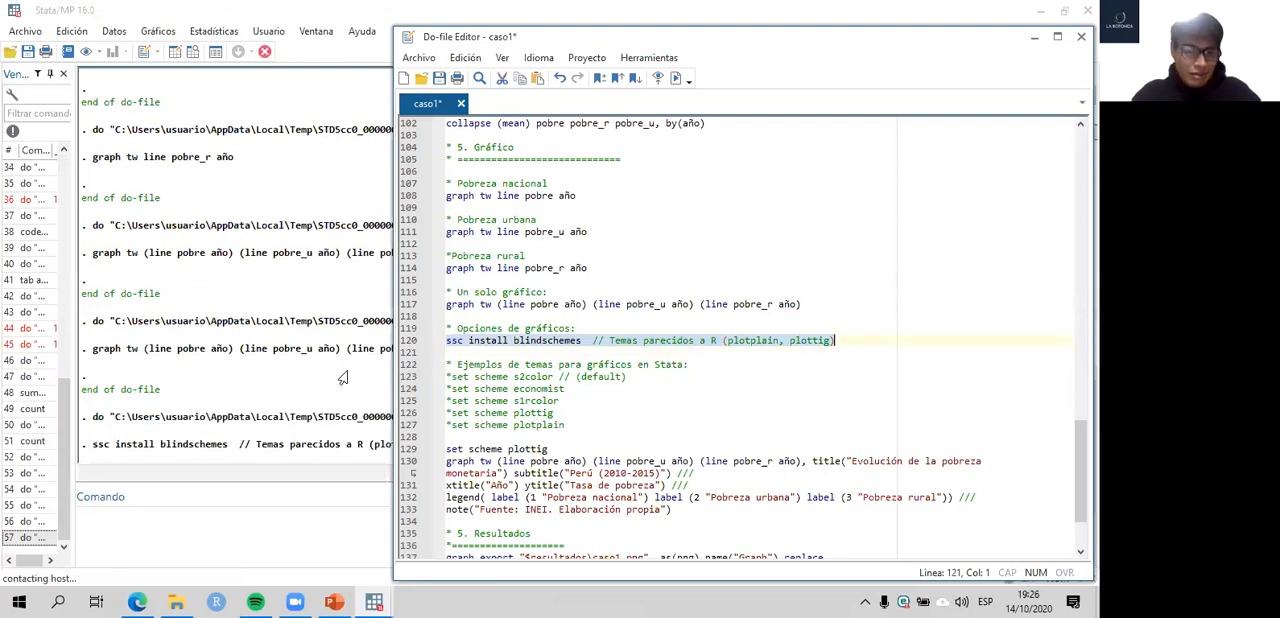
{"action": "left_click", "coordinate": [345, 377]}
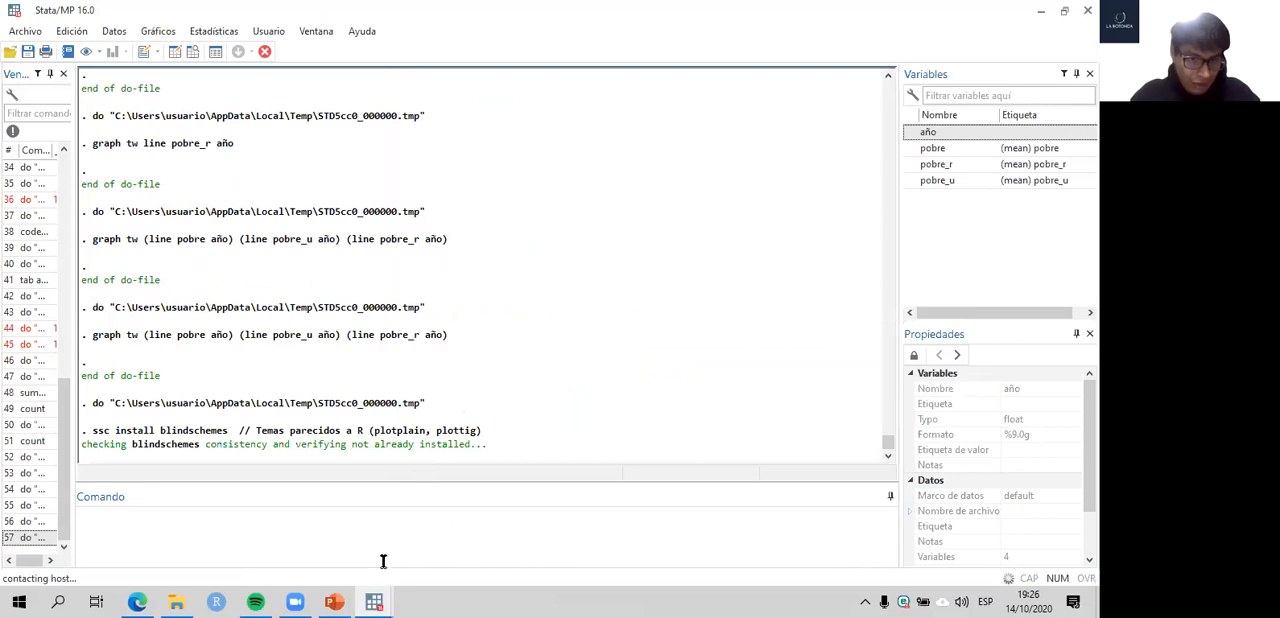
{"action": "mouse_move", "coordinate": [378, 600]}
{"action": "left_click", "coordinate": [408, 540]}
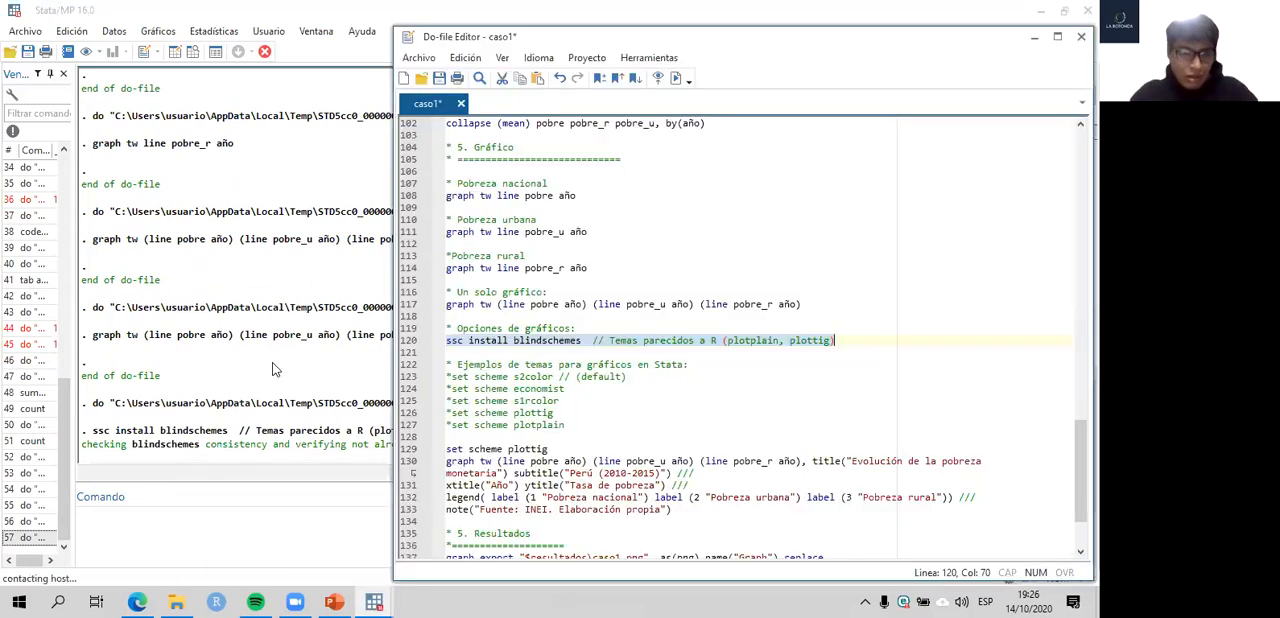
{"action": "left_click", "coordinate": [261, 338]}
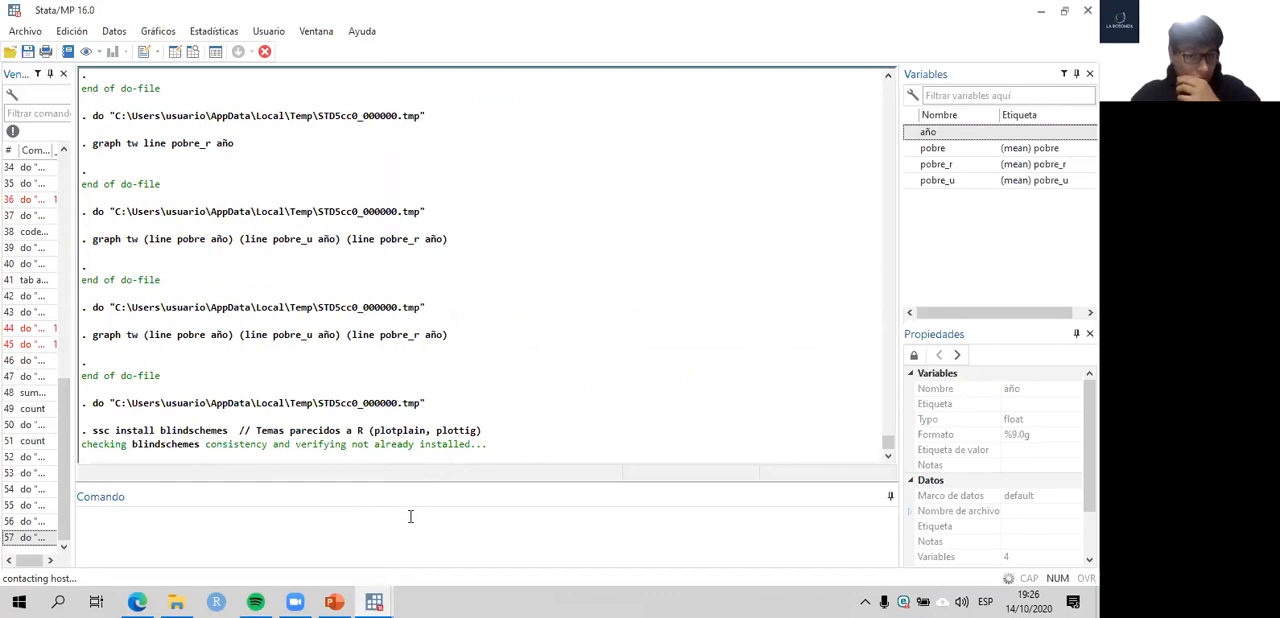
{"action": "mouse_move", "coordinate": [380, 601]}
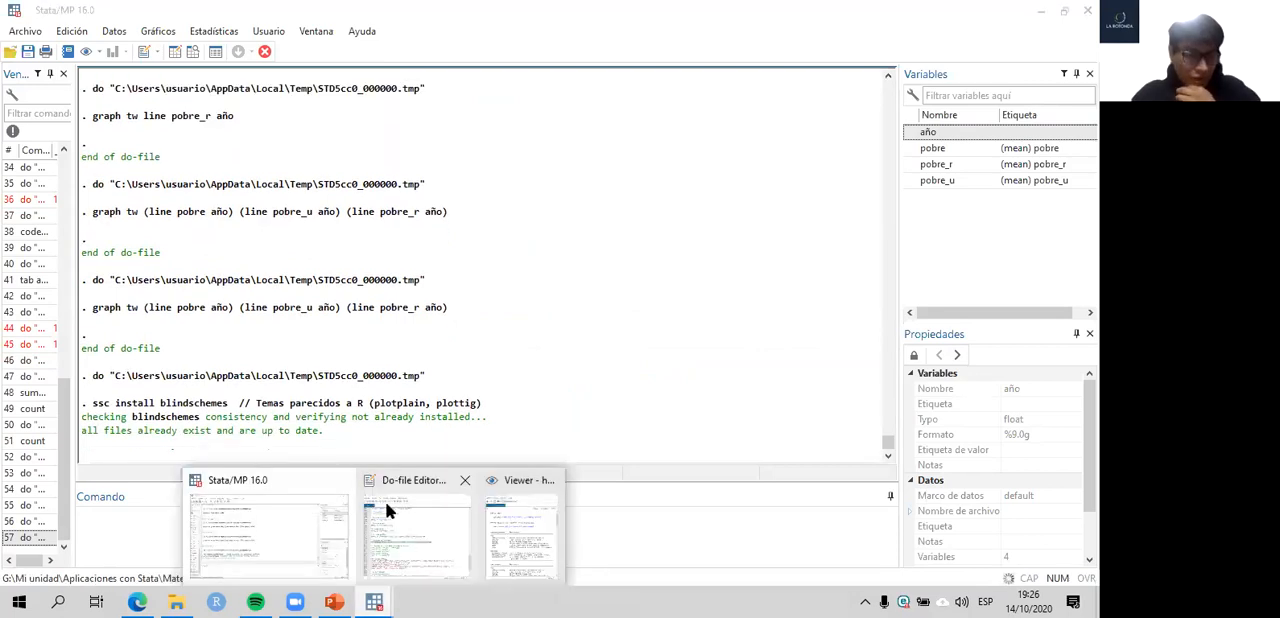
{"action": "mouse_move", "coordinate": [385, 501]}
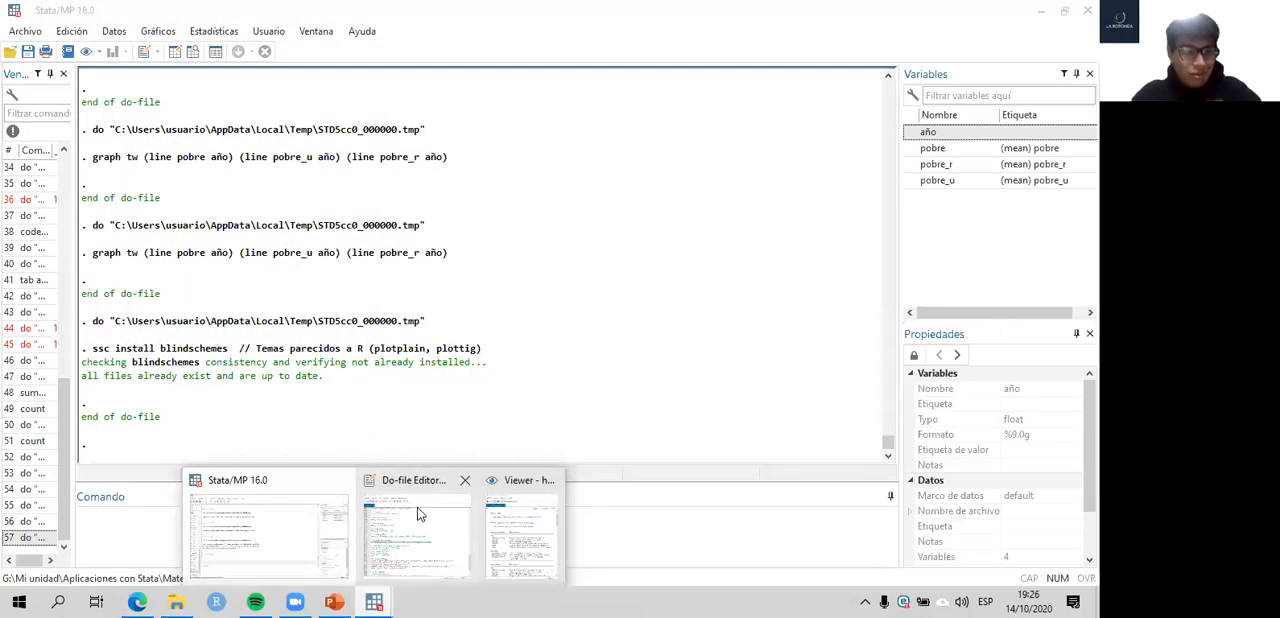
{"action": "left_click", "coordinate": [420, 515]}
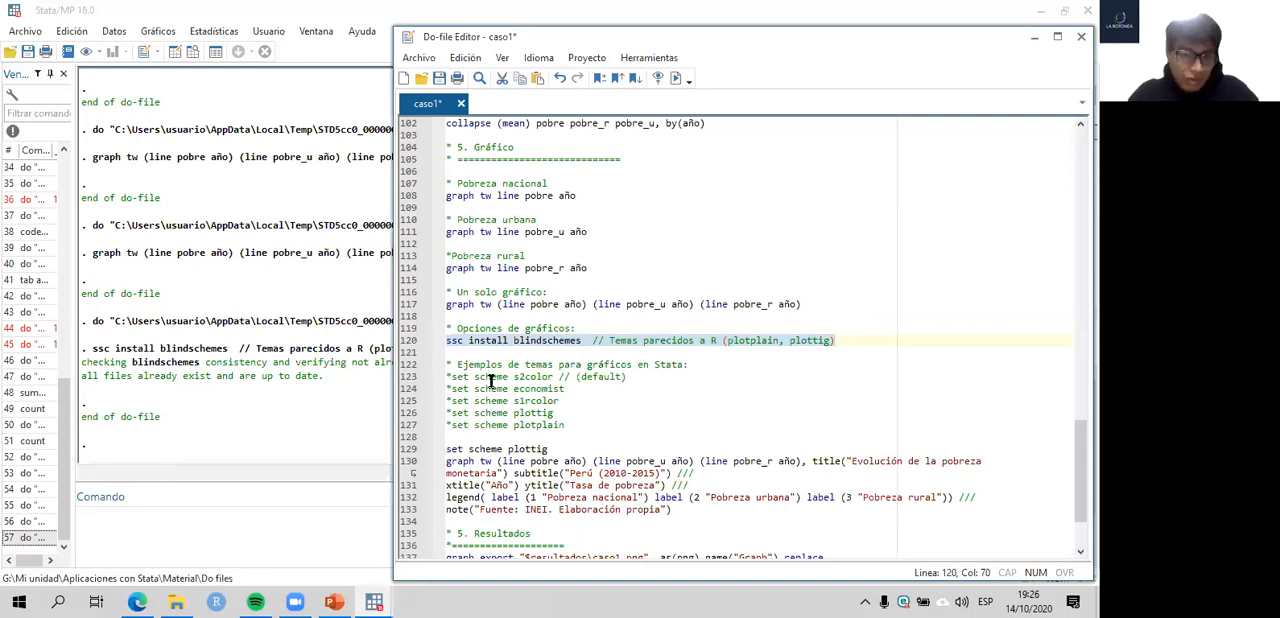
- Highlight the example scheme commands on lines 123–127, and run set scheme plottig from line 129
{"action": "scroll", "coordinate": [550, 385], "scroll_direction": "down", "scroll_amount": 1}
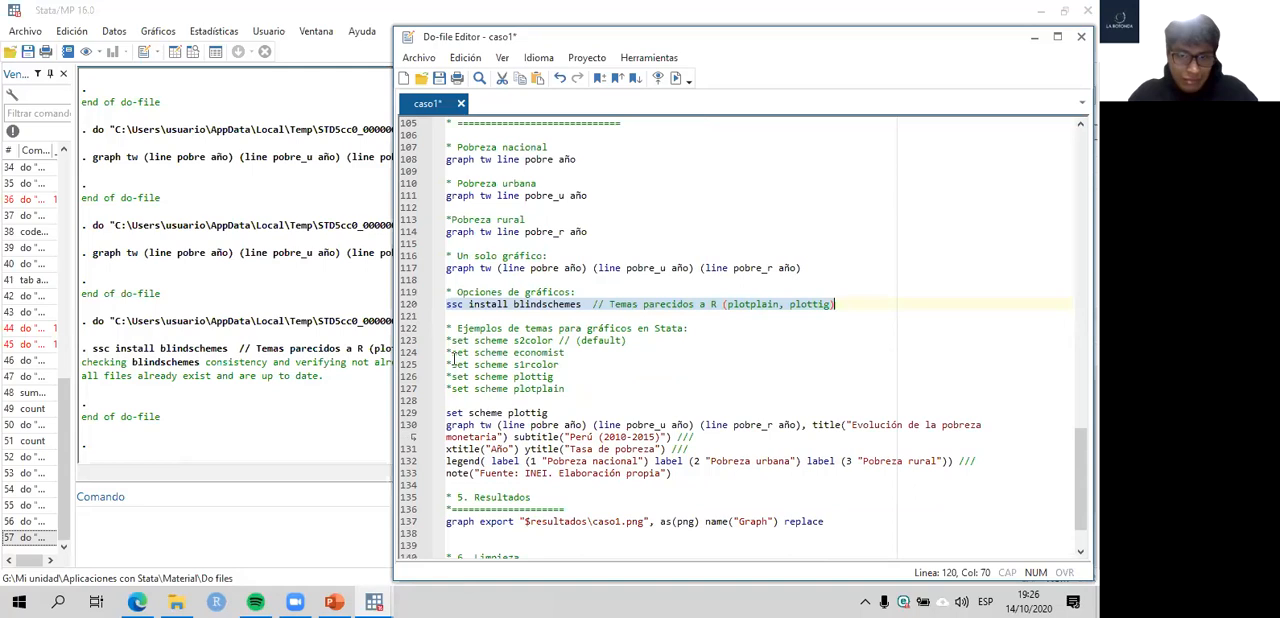
{"action": "left_click", "coordinate": [449, 352]}
{"action": "left_click_drag", "start_coordinate": [567, 352], "coordinate": [527, 354]}
{"action": "left_click_drag", "start_coordinate": [566, 389], "coordinate": [438, 338]}
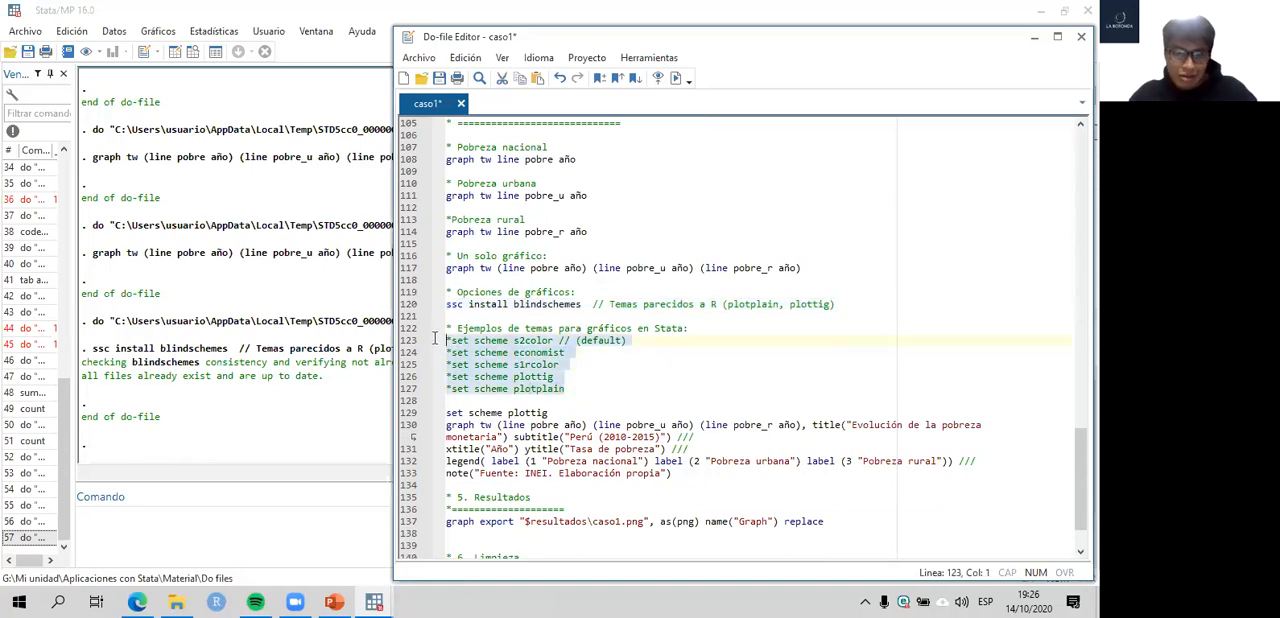
{"action": "left_click", "coordinate": [411, 413]}
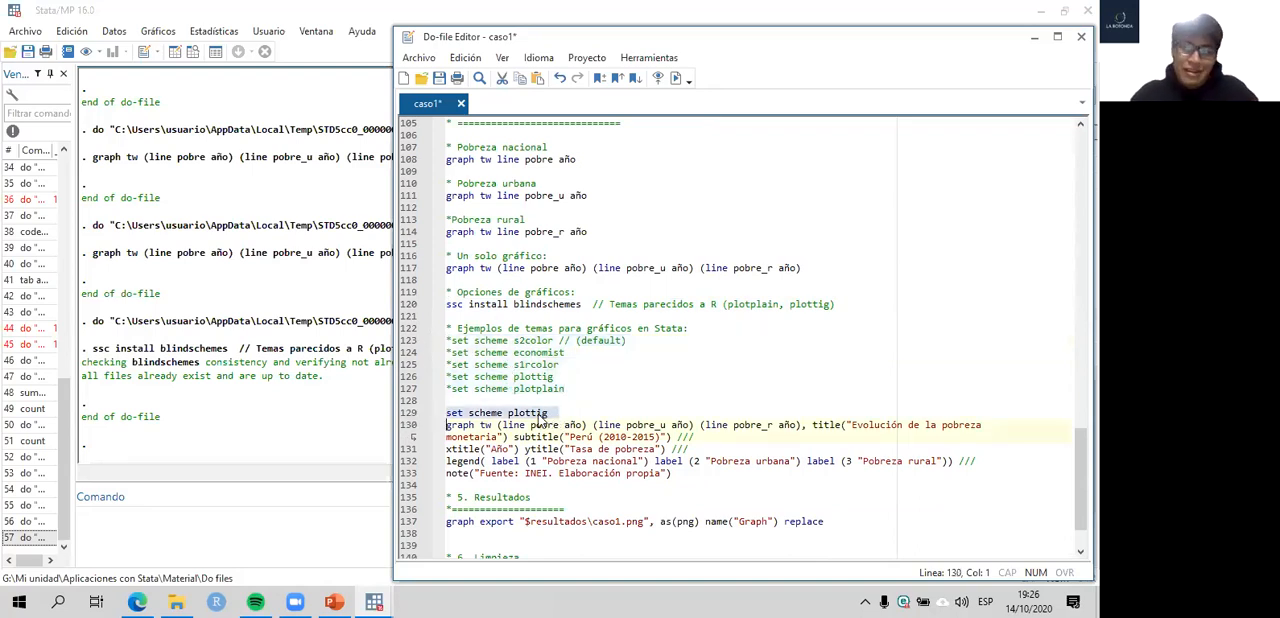
{"action": "key", "text": "ctrl+d"}
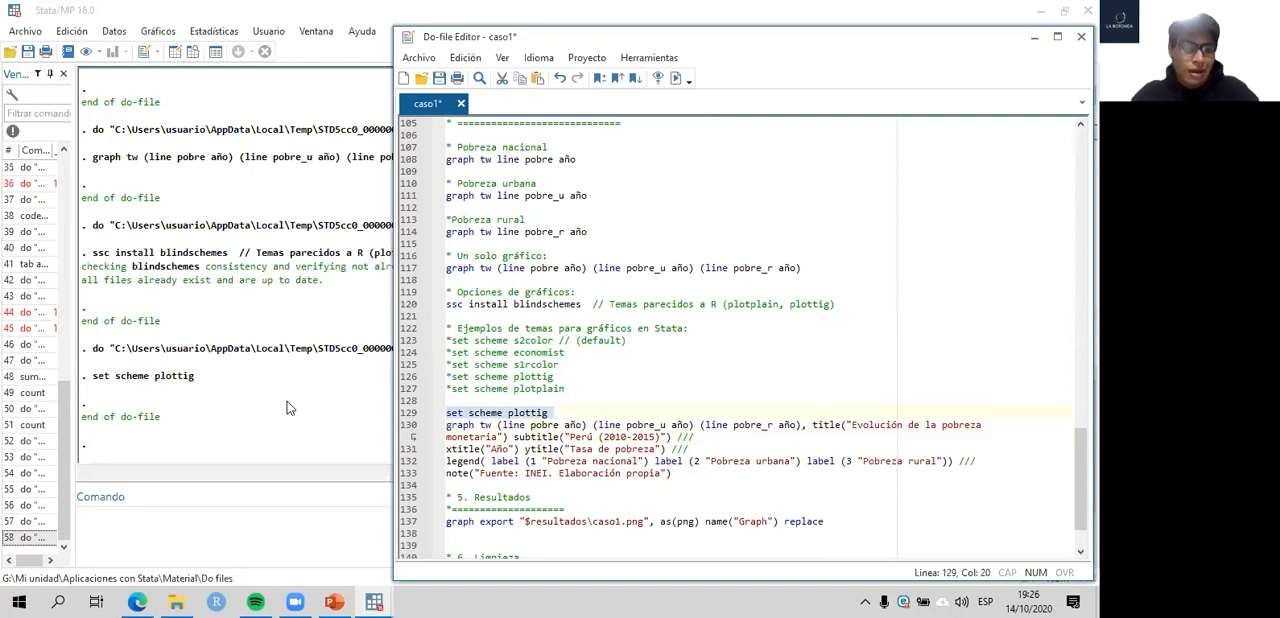
- Insert a blank line between set scheme plottig and the titled graph command, save the do-file, and shift the editor window aside
{"action": "key", "text": "End"}
{"action": "key", "text": "Return"}
{"action": "left_click", "coordinate": [408, 415]}
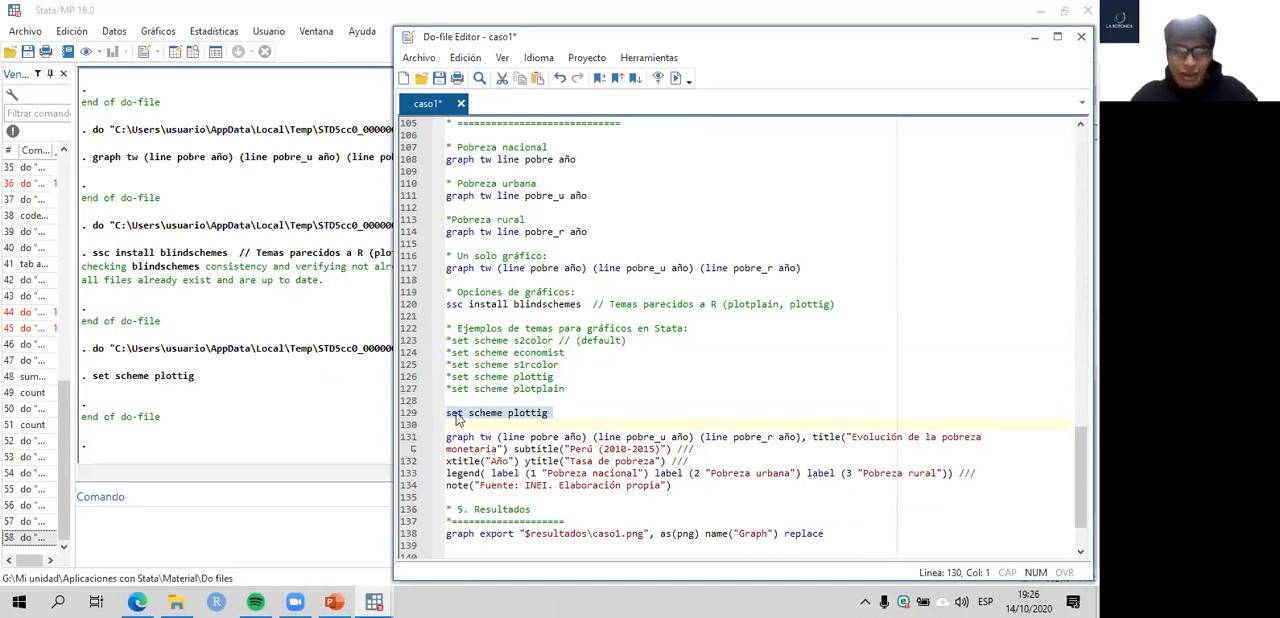
{"action": "key", "text": "ctrl+s"}
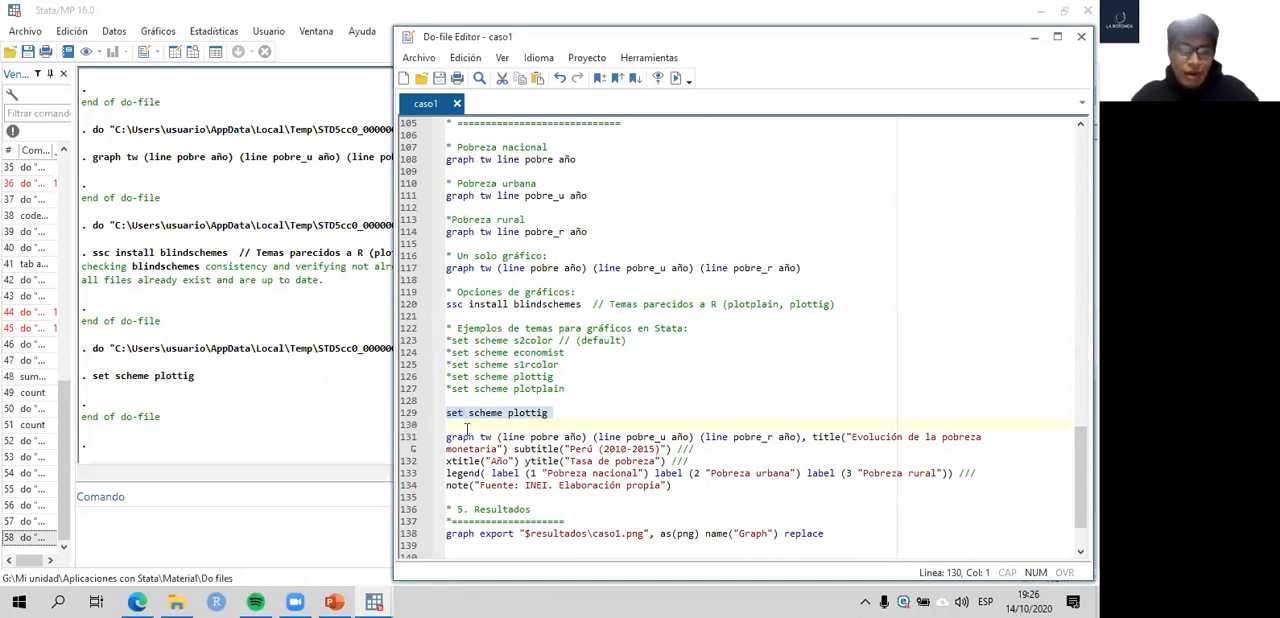
{"action": "left_click", "coordinate": [458, 425]}
{"action": "key", "text": "BackSpace"}
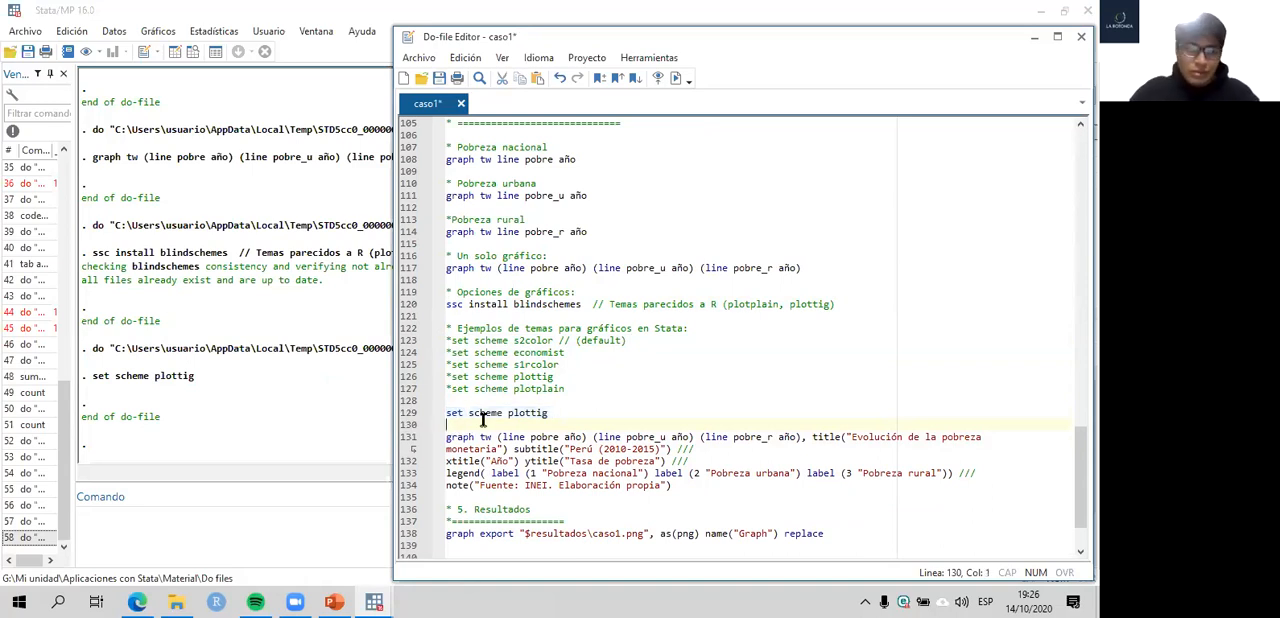
{"action": "scroll", "coordinate": [490, 410], "scroll_direction": "down", "scroll_amount": 2}
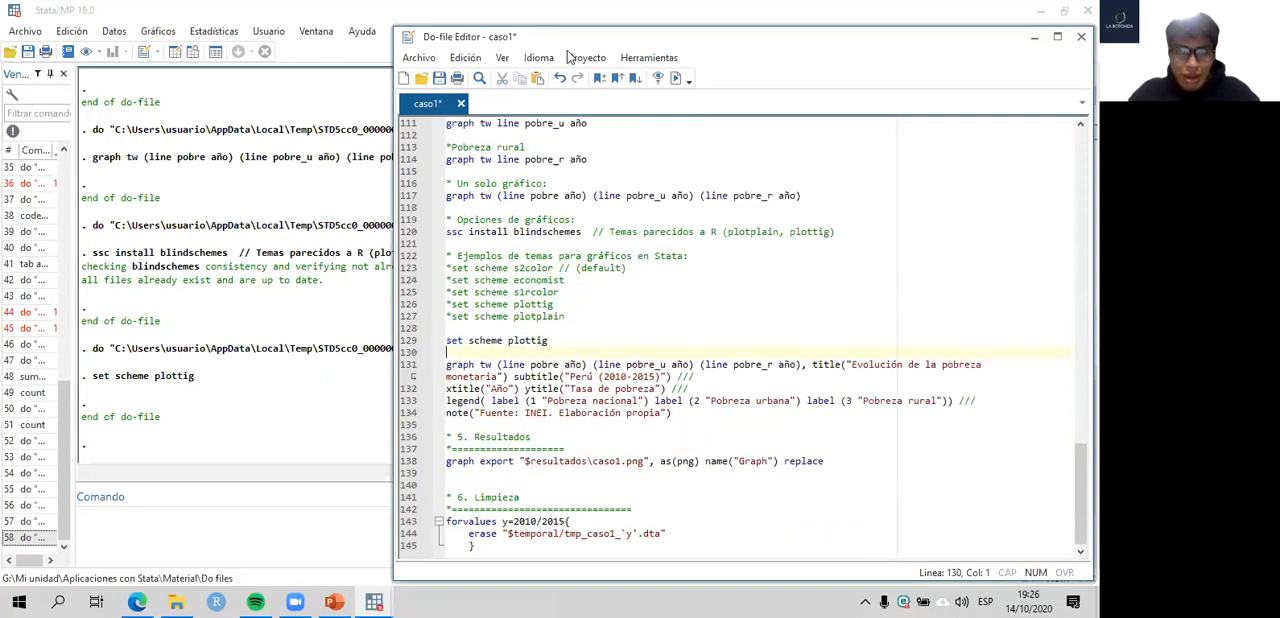
{"action": "left_click_drag", "start_coordinate": [490, 37], "coordinate": [267, 29]}
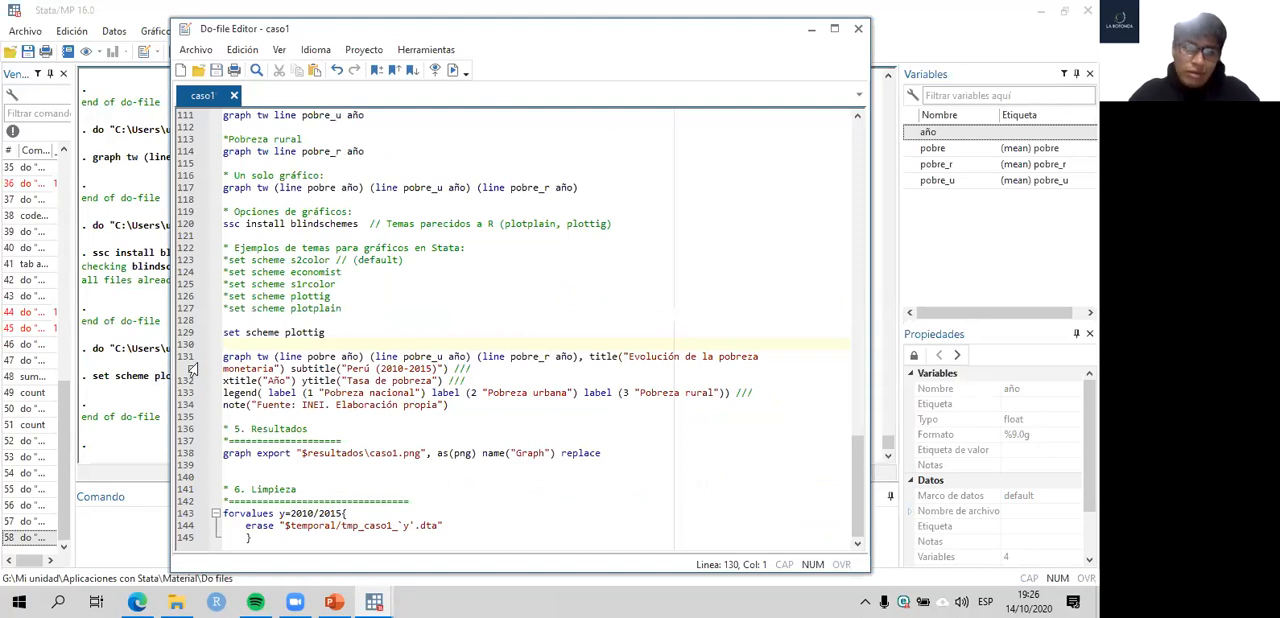
- Highlight the titled graph command, compare its line plots with line 117, and highlight its options from title through note
{"action": "left_click_drag", "start_coordinate": [186, 357], "coordinate": [186, 420]}
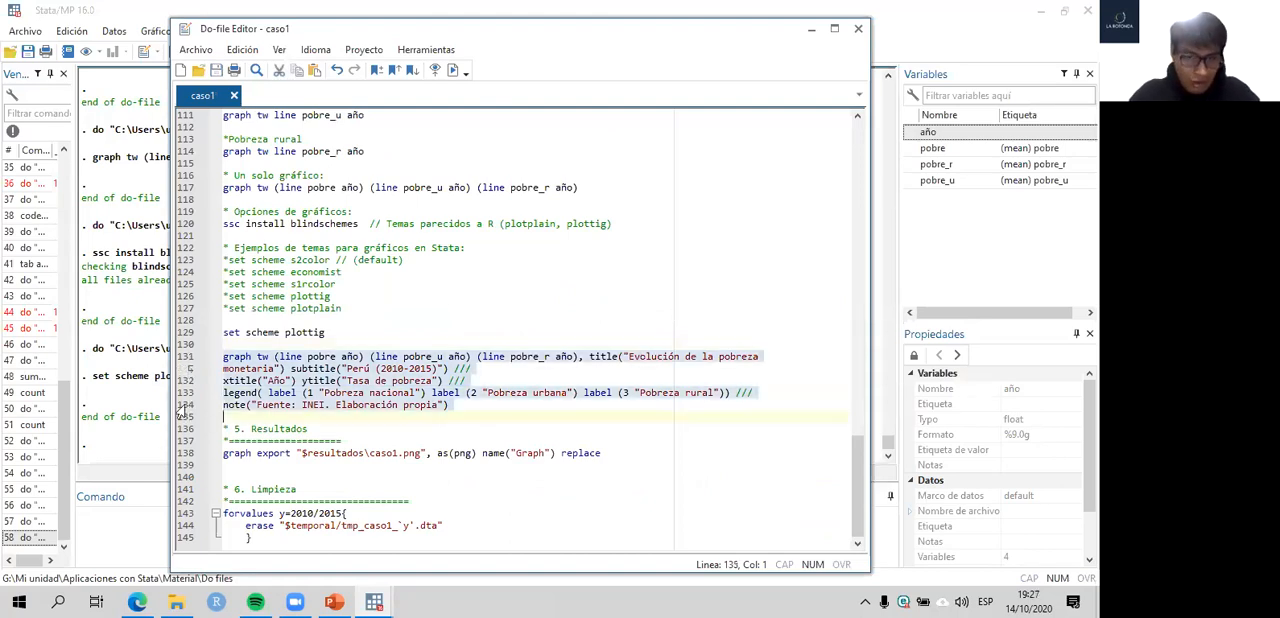
{"action": "left_click", "coordinate": [541, 368]}
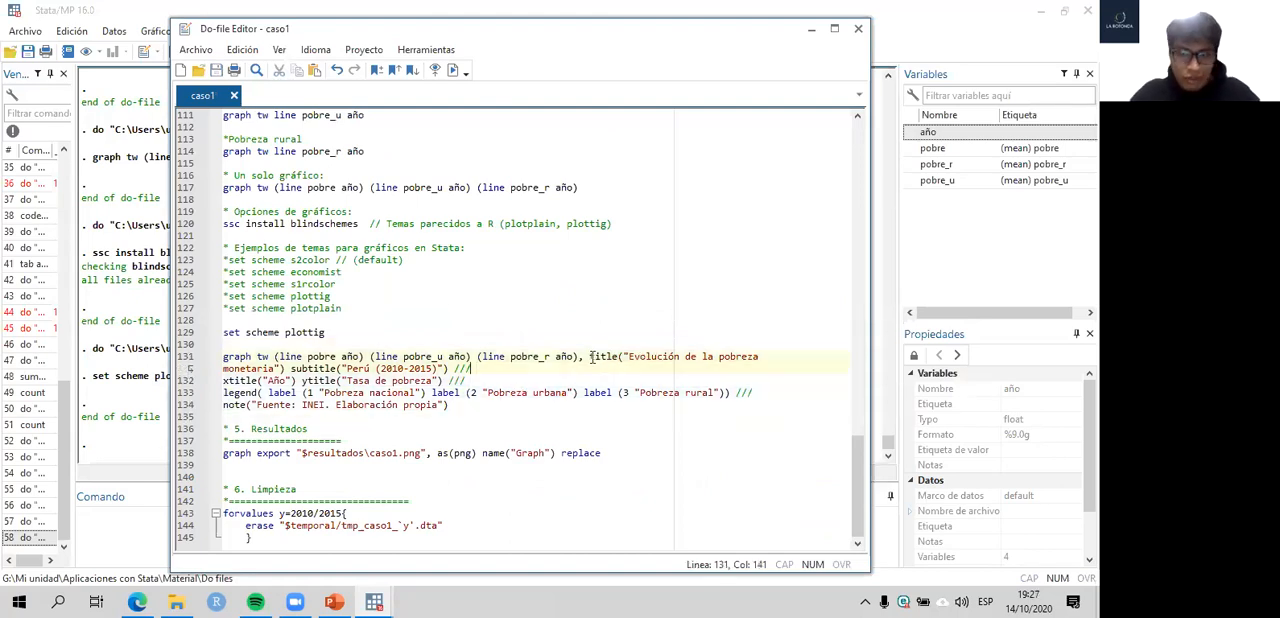
{"action": "left_click", "coordinate": [579, 358]}
{"action": "type", "text": ","}
{"action": "key", "text": "shift+Home"}
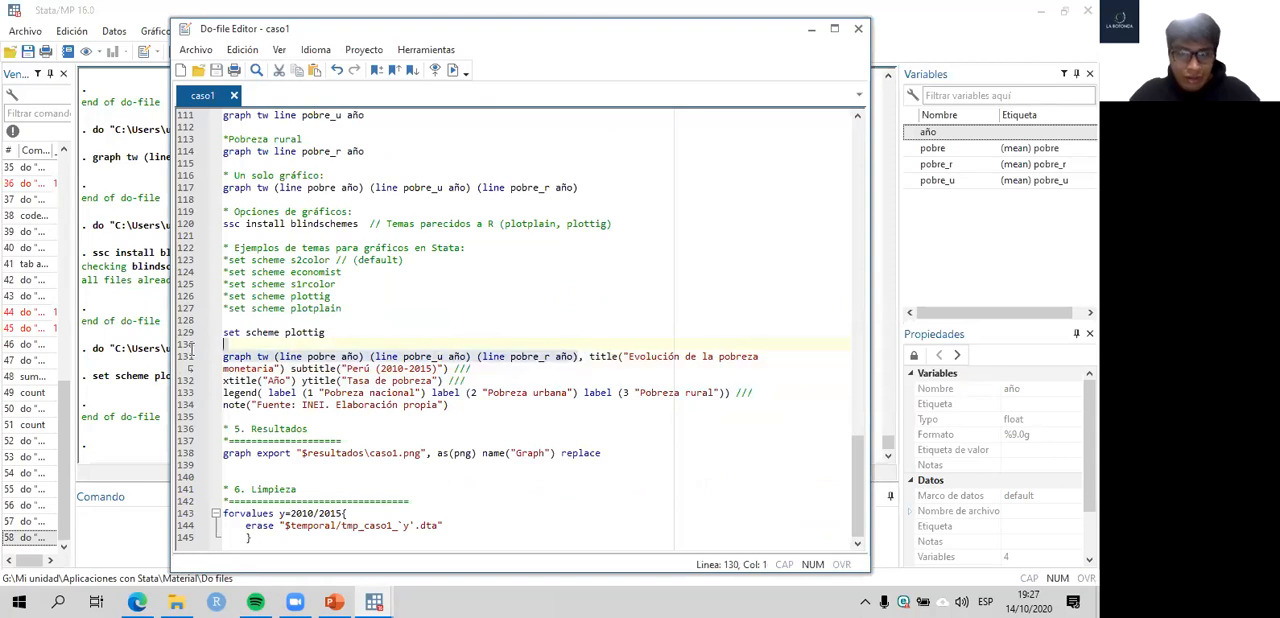
{"action": "left_click", "coordinate": [185, 189]}
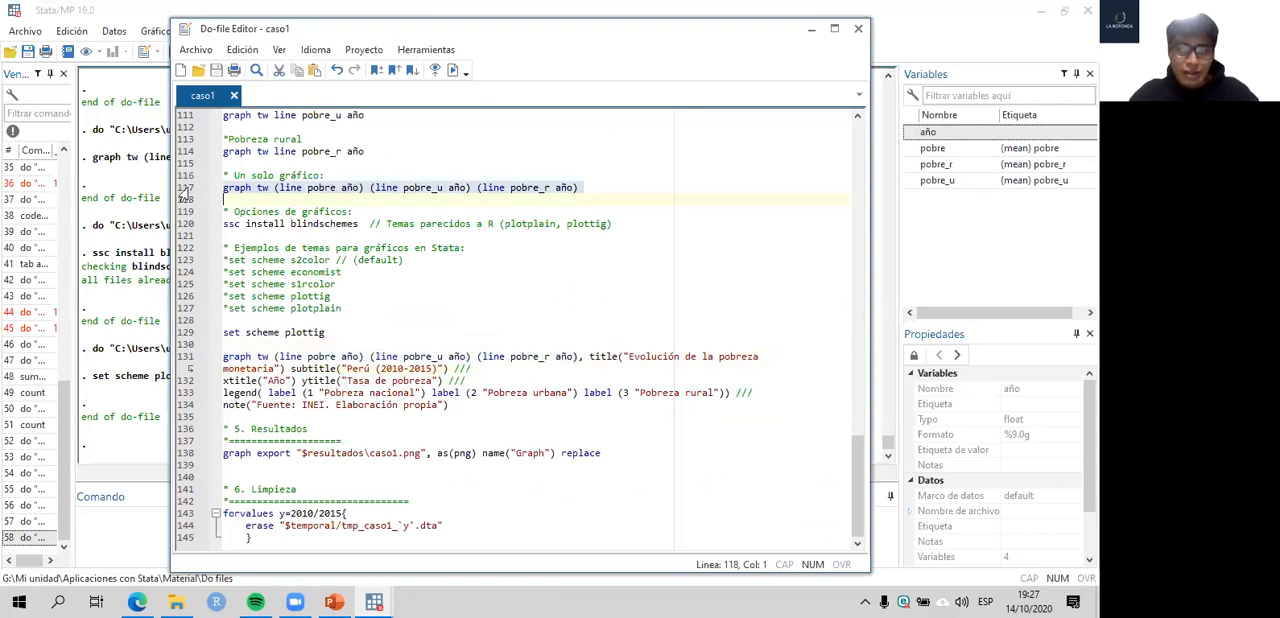
{"action": "left_click_drag", "start_coordinate": [590, 356], "coordinate": [472, 369]}
{"action": "left_click_drag", "start_coordinate": [582, 396], "coordinate": [450, 406]}
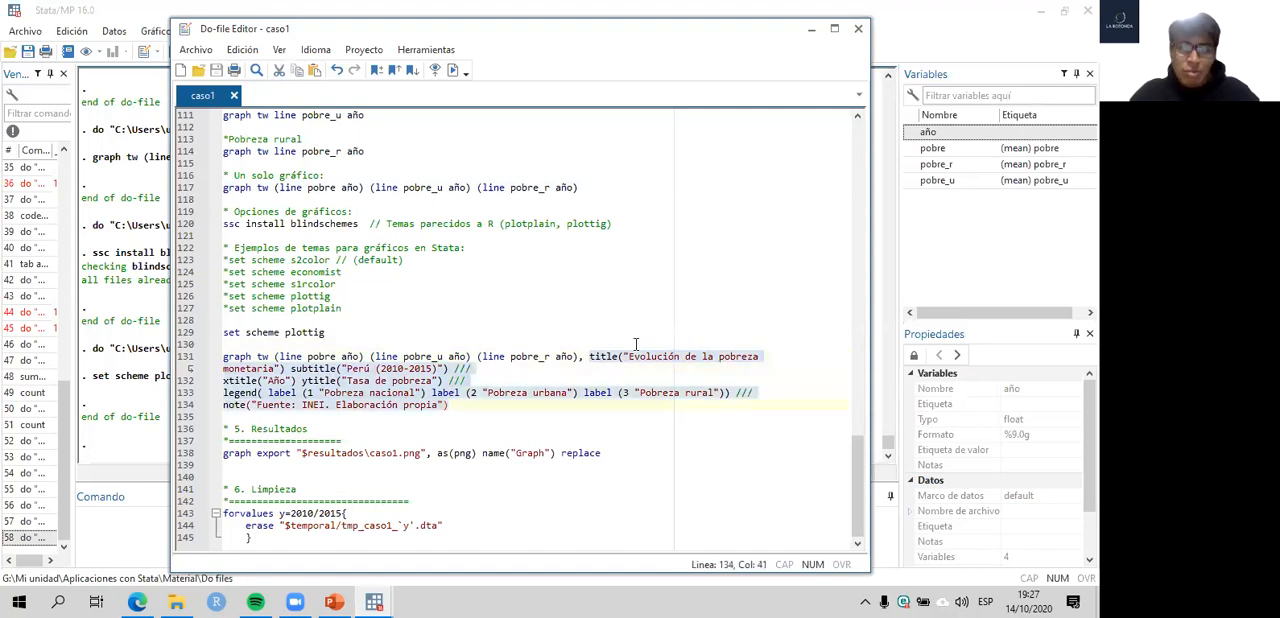
- Examine the title, subtitle and axis title options, and highlight the three legend labels on line 133
{"action": "left_click", "coordinate": [622, 357]}
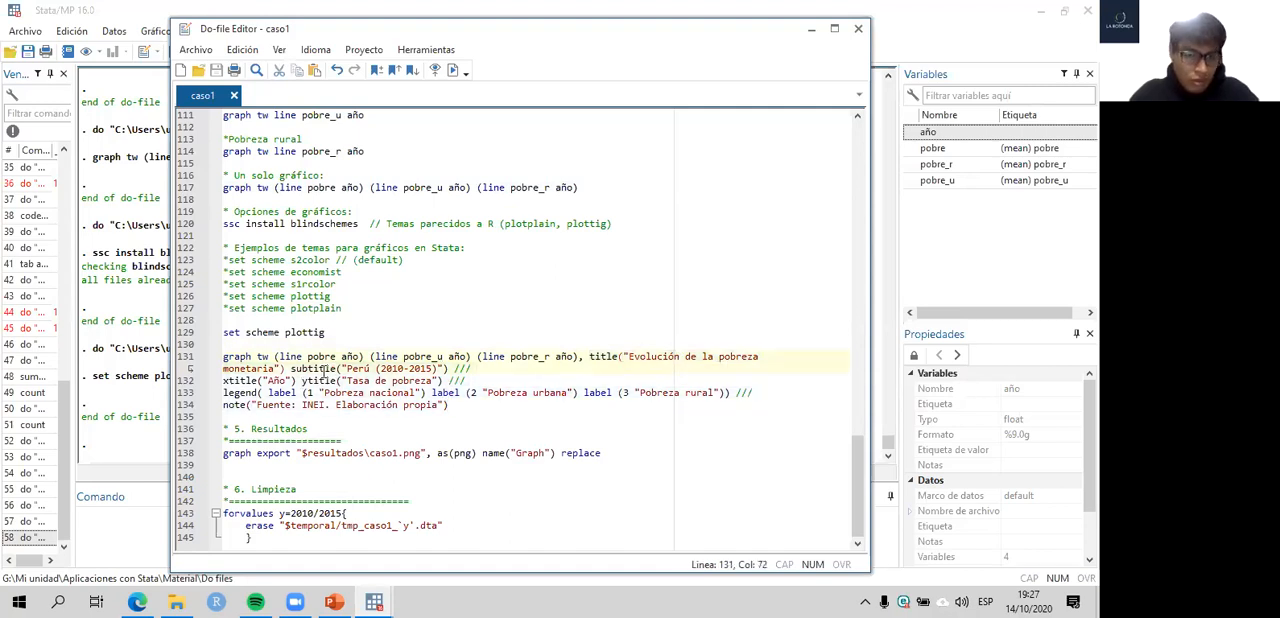
{"action": "left_click", "coordinate": [259, 381]}
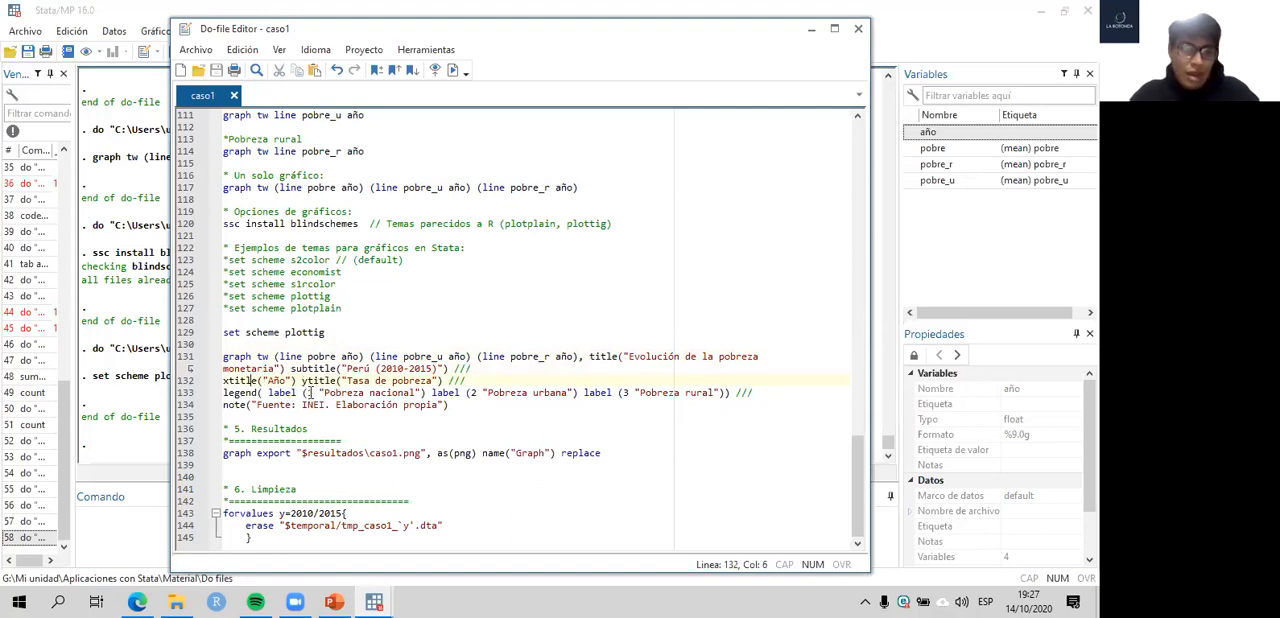
{"action": "left_click_drag", "start_coordinate": [268, 393], "coordinate": [369, 393]}
{"action": "left_click_drag", "start_coordinate": [693, 392], "coordinate": [731, 393]}
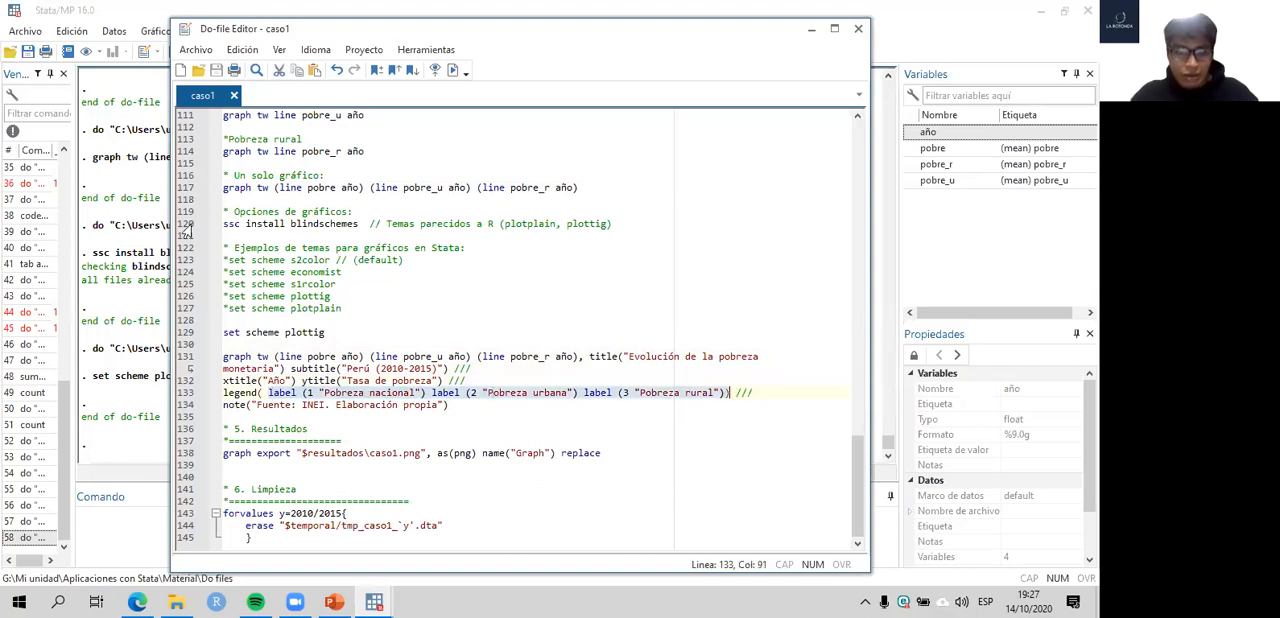
{"action": "left_click", "coordinate": [470, 418]}
- Run the three-line graph command on line 117 under the plottig scheme, view the graph, and return to the do-file
{"action": "left_click", "coordinate": [186, 190]}
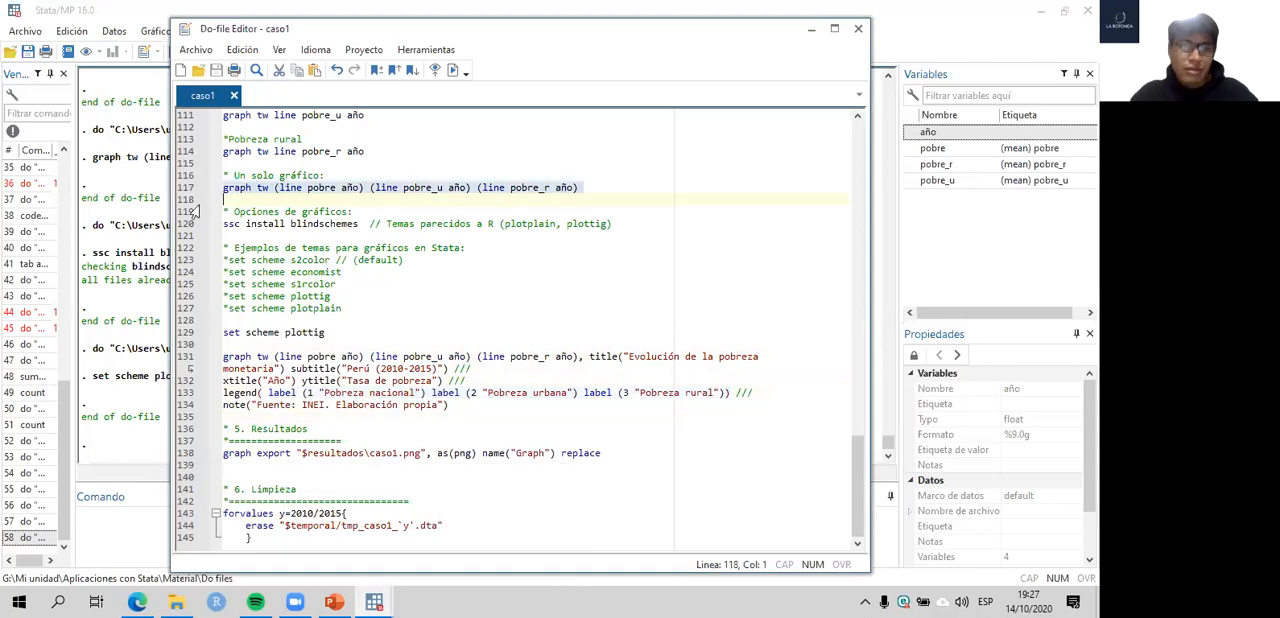
{"action": "key", "text": "ctrl+d"}
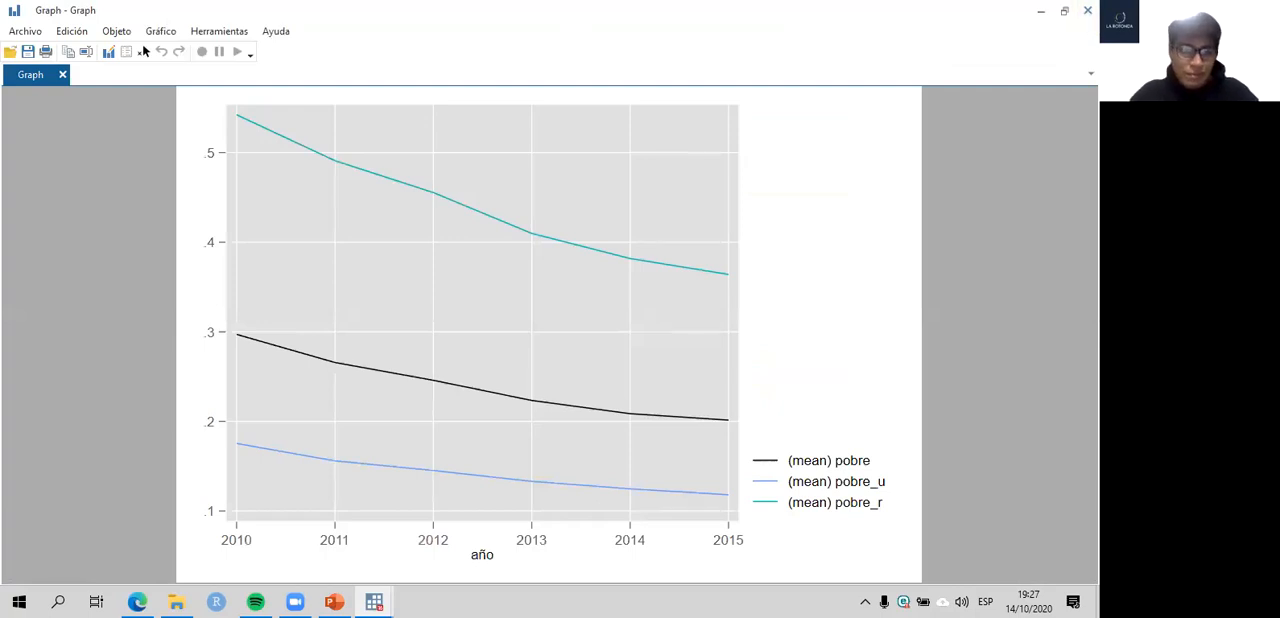
{"action": "key", "text": "alt+Tab"}
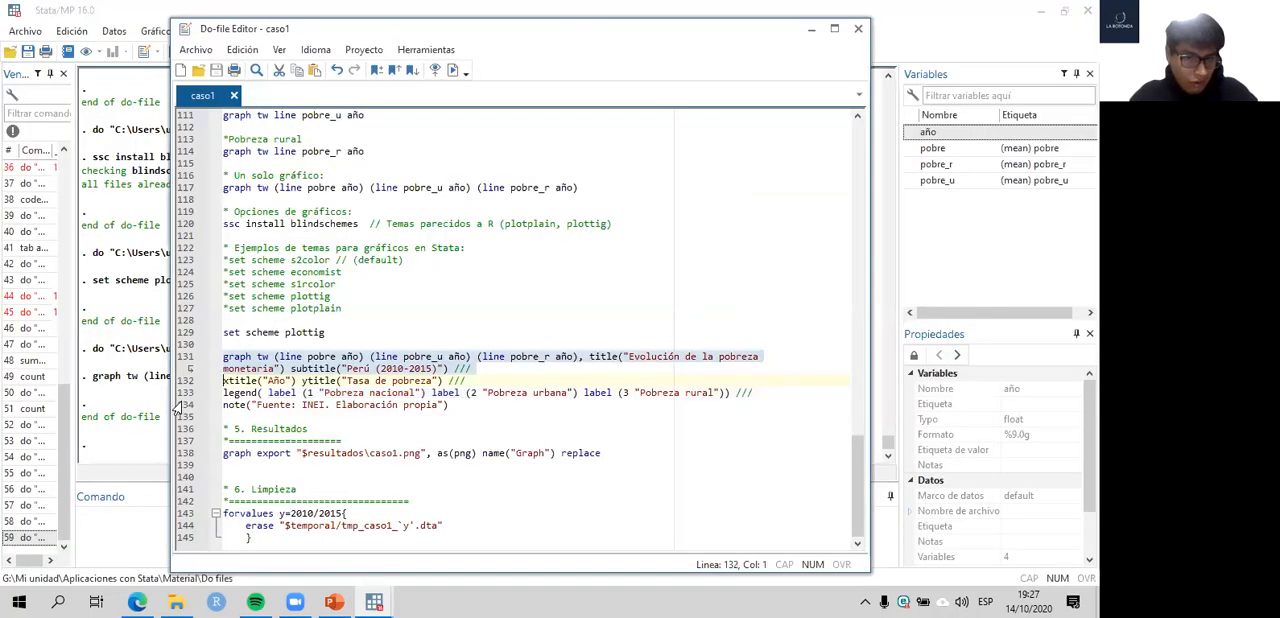
- Run lines 131–134 to graph the poverty rates with titles, legend labels and source note, check the output, and return to the do-file
{"action": "left_click_drag", "start_coordinate": [176, 410], "coordinate": [530, 405]}
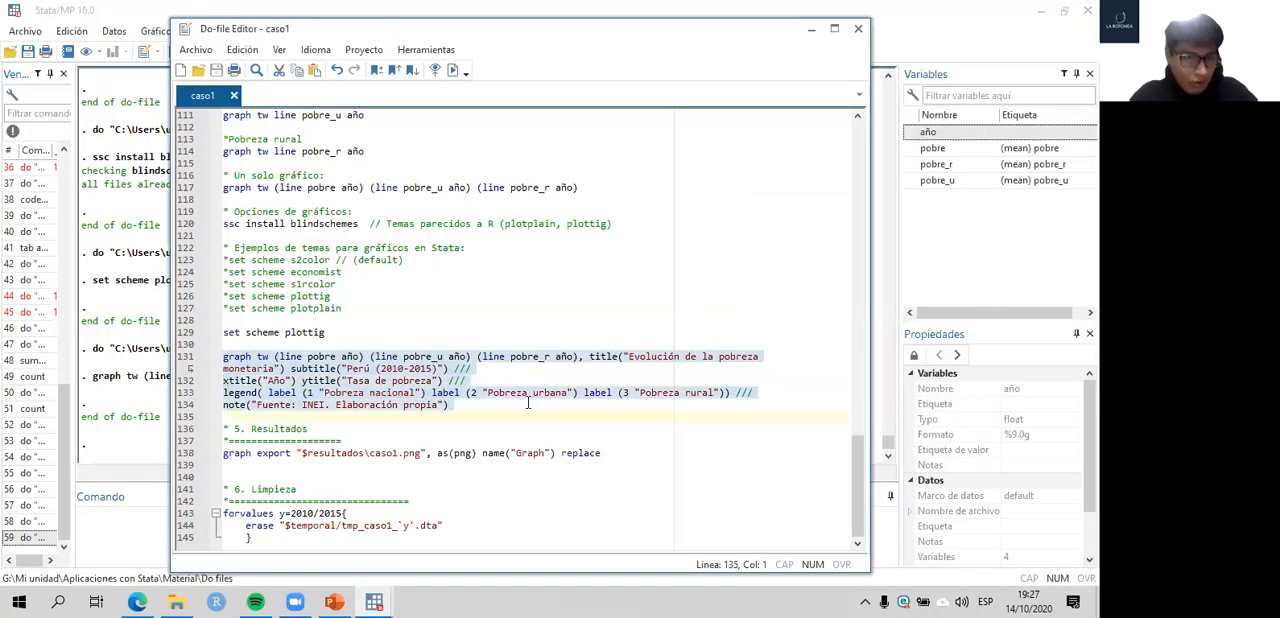
{"action": "key", "text": "Right"}
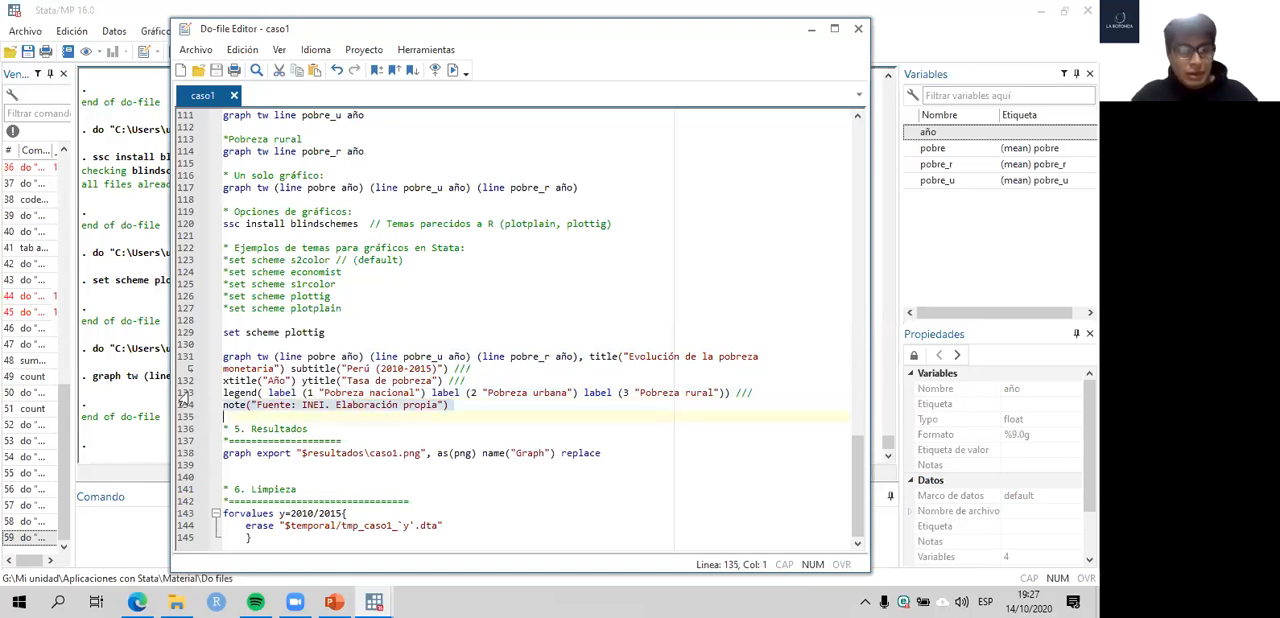
{"action": "left_click_drag", "start_coordinate": [185, 412], "coordinate": [172, 362]}
{"action": "key", "text": "ctrl+d"}
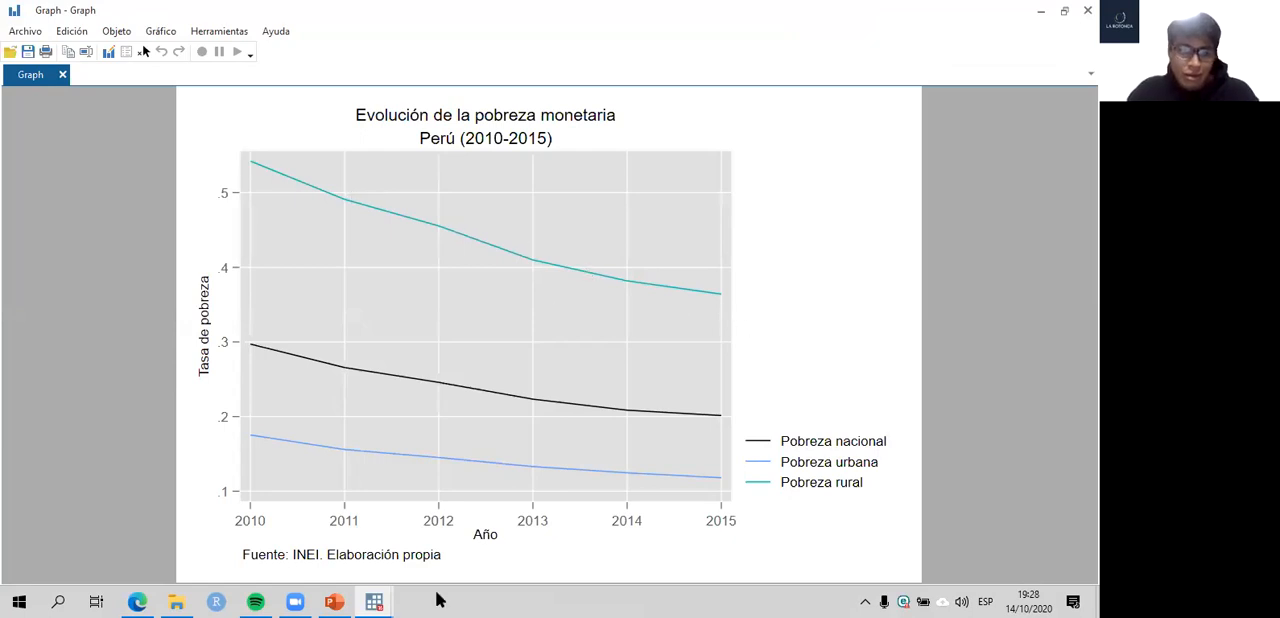
{"action": "mouse_move", "coordinate": [373, 600]}
{"action": "left_click", "coordinate": [230, 535]}
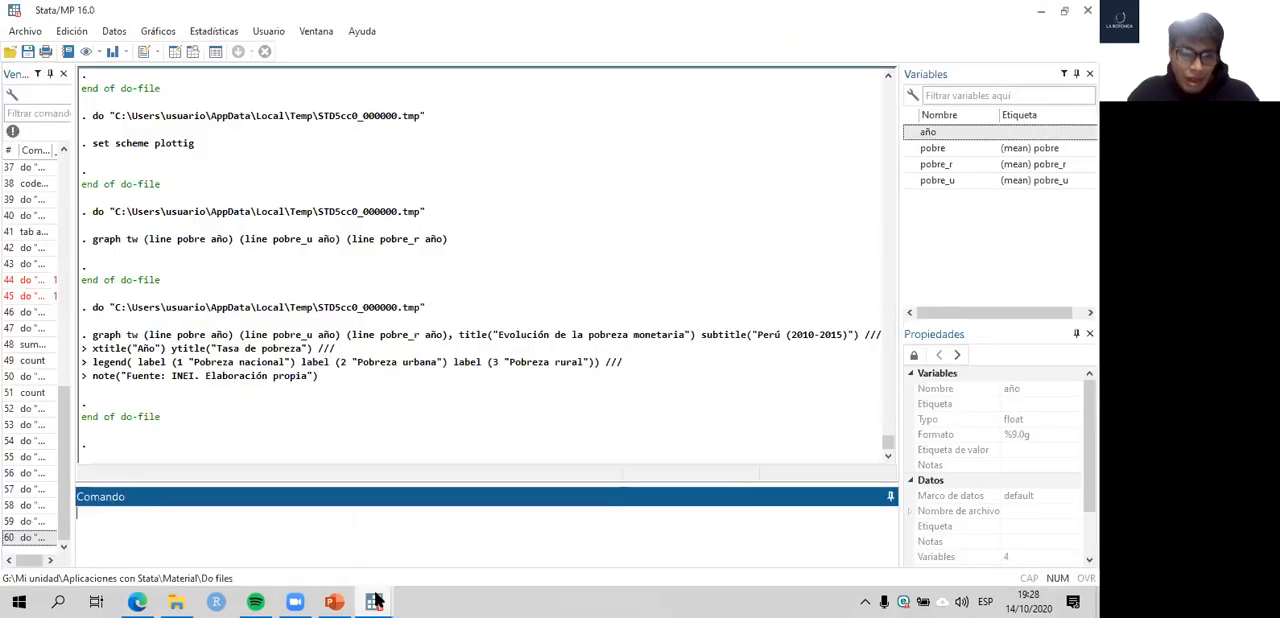
{"action": "left_click", "coordinate": [400, 540]}
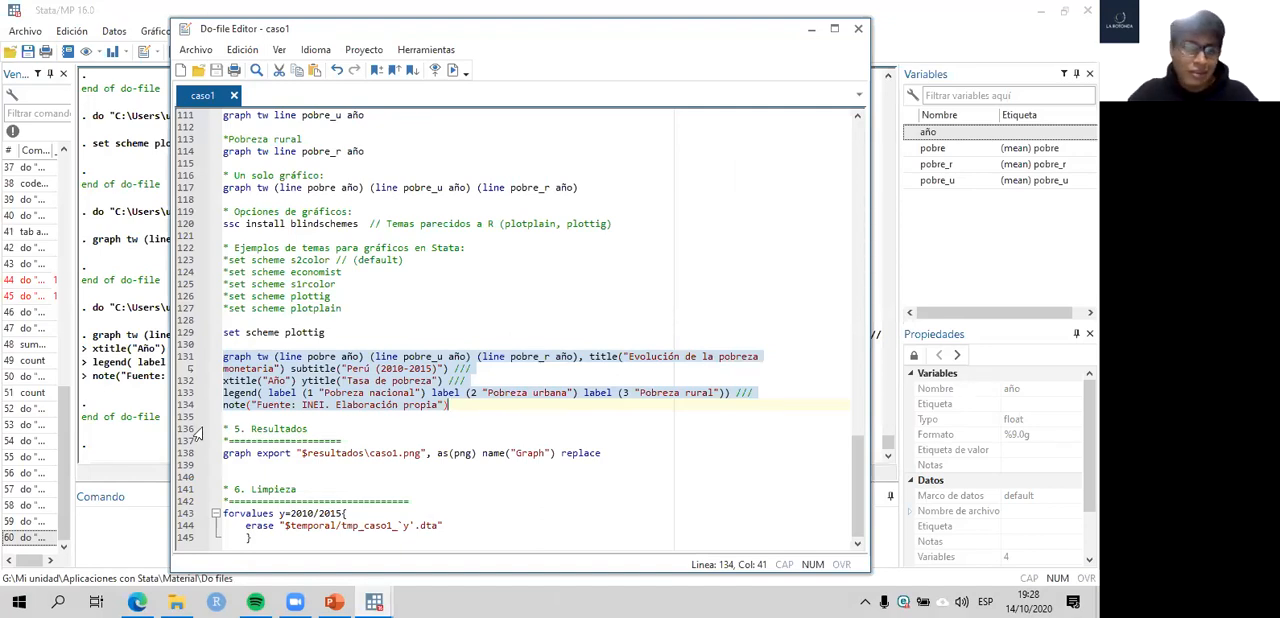
- Run line 138 to export the graph as caso1.png to the results folder, and switch to File Explorer
{"action": "left_click", "coordinate": [183, 455]}
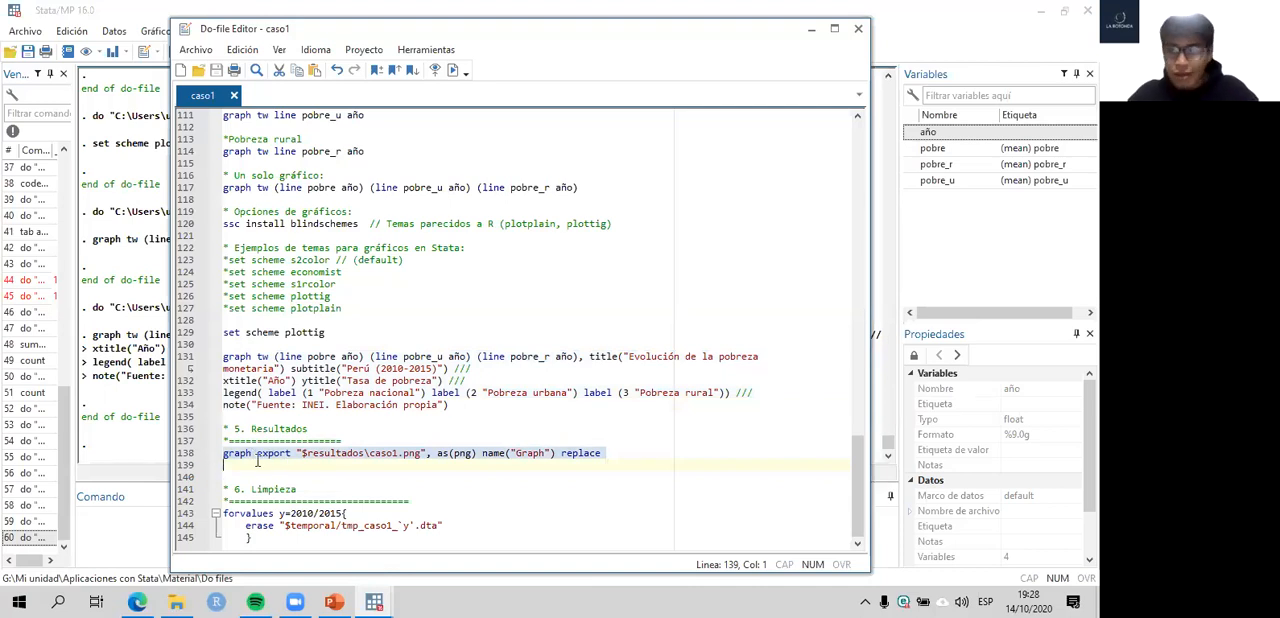
{"action": "key", "text": "ctrl+d"}
{"action": "left_click", "coordinate": [148, 402]}
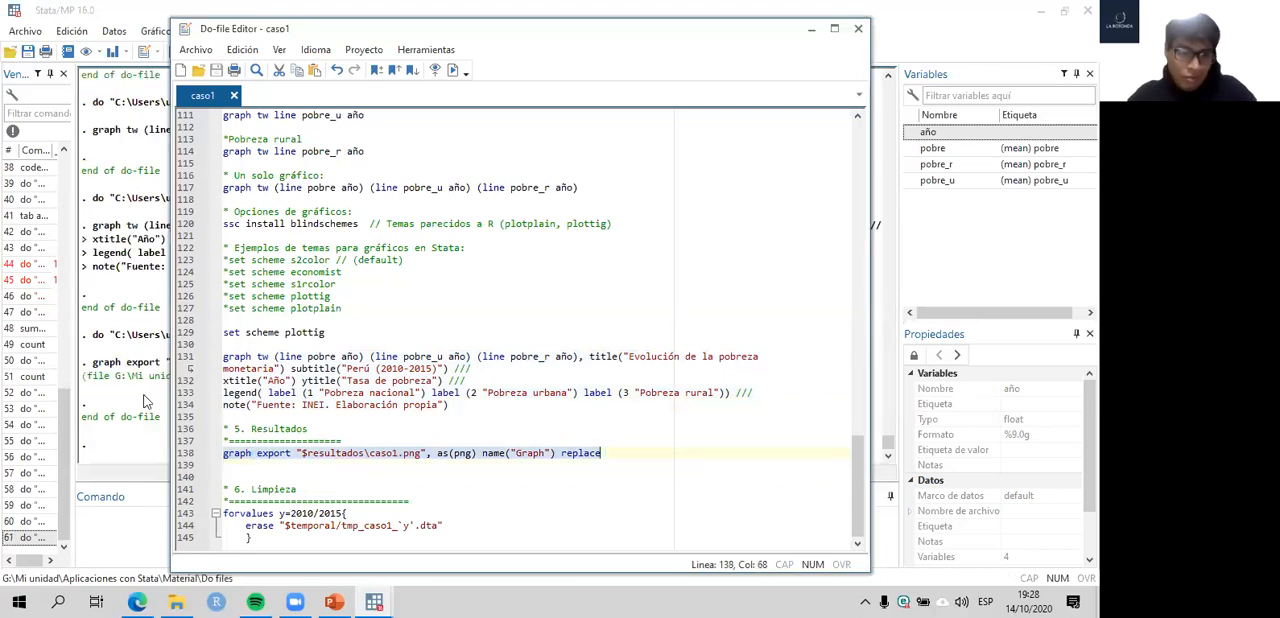
{"action": "left_click", "coordinate": [176, 601]}
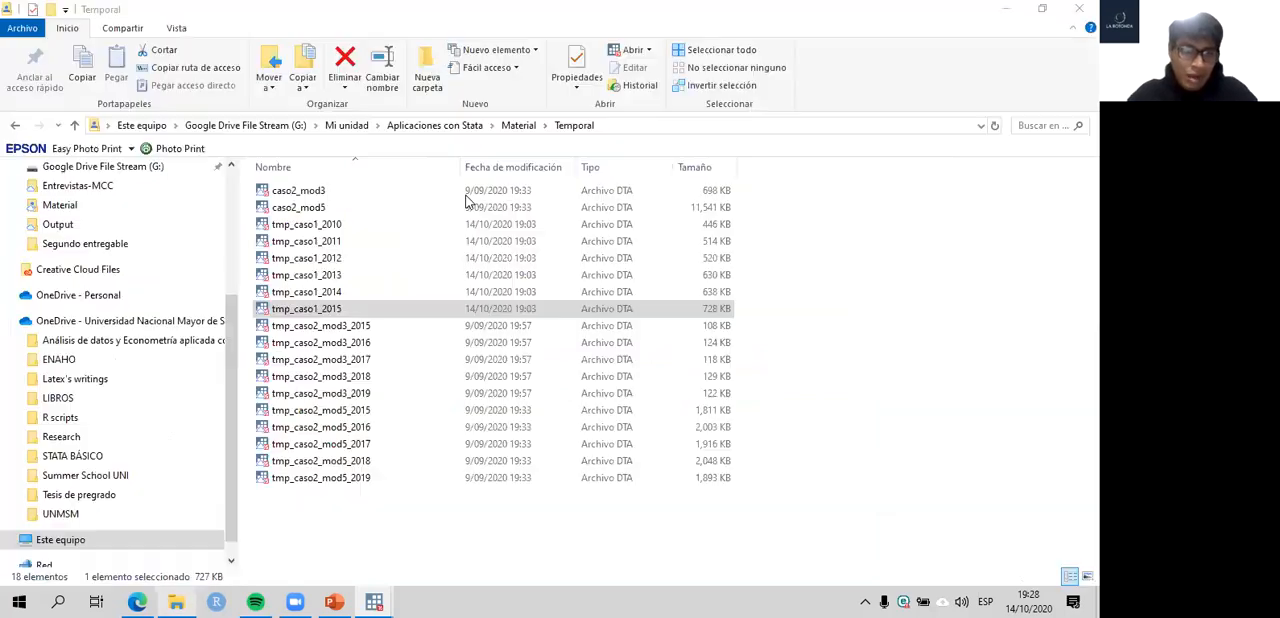
- Go to the Resultados folder inside Material and open the exported caso1 image to check the graph
{"action": "left_click", "coordinate": [518, 125]}
{"action": "double_click", "coordinate": [322, 225]}
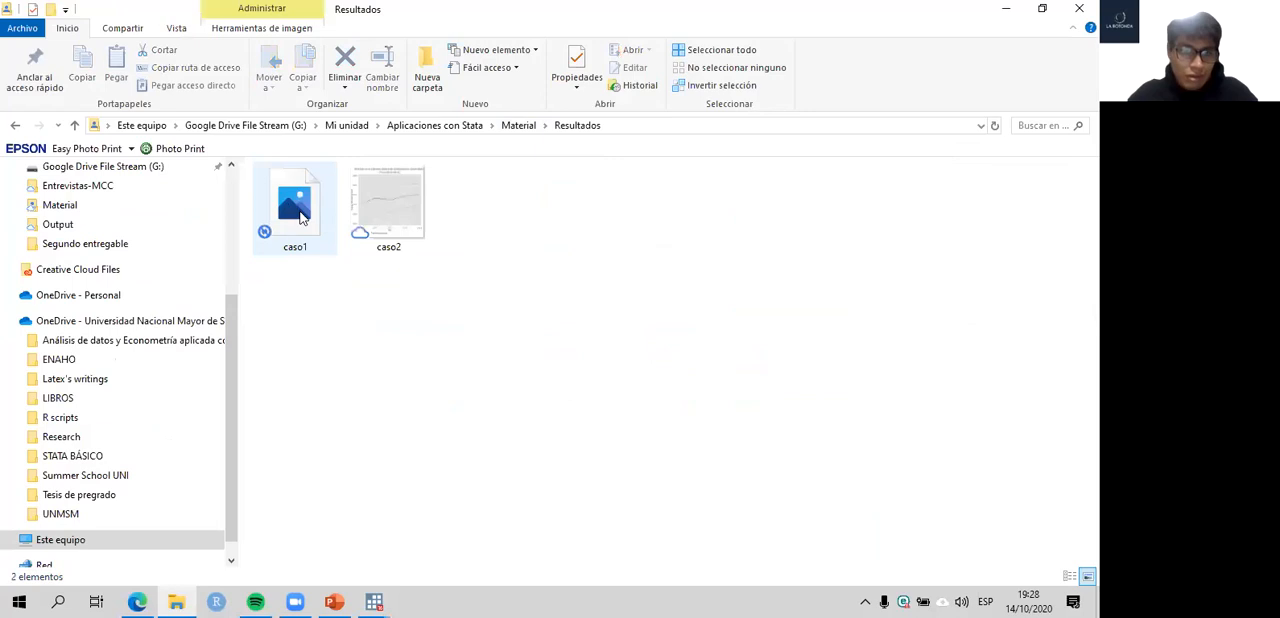
{"action": "double_click", "coordinate": [301, 217]}
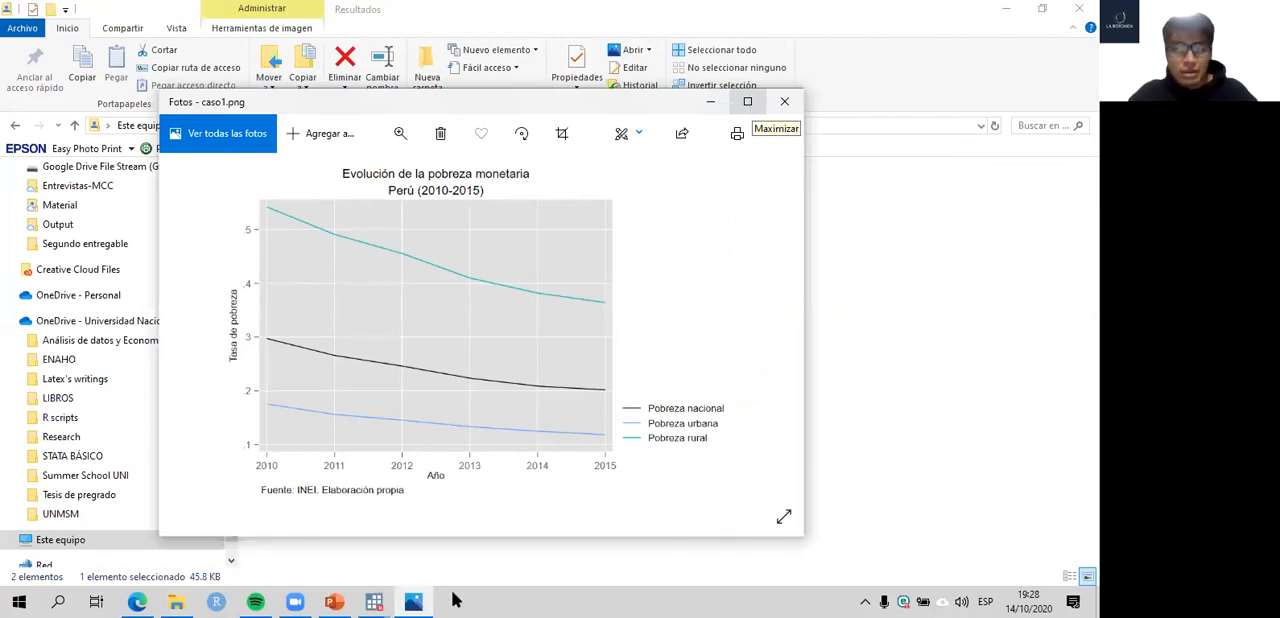
- Switch back to the caso1 do-file in Stata, deselect the export line, and minimize the editor to reveal the results window
{"action": "mouse_move", "coordinate": [401, 592]}
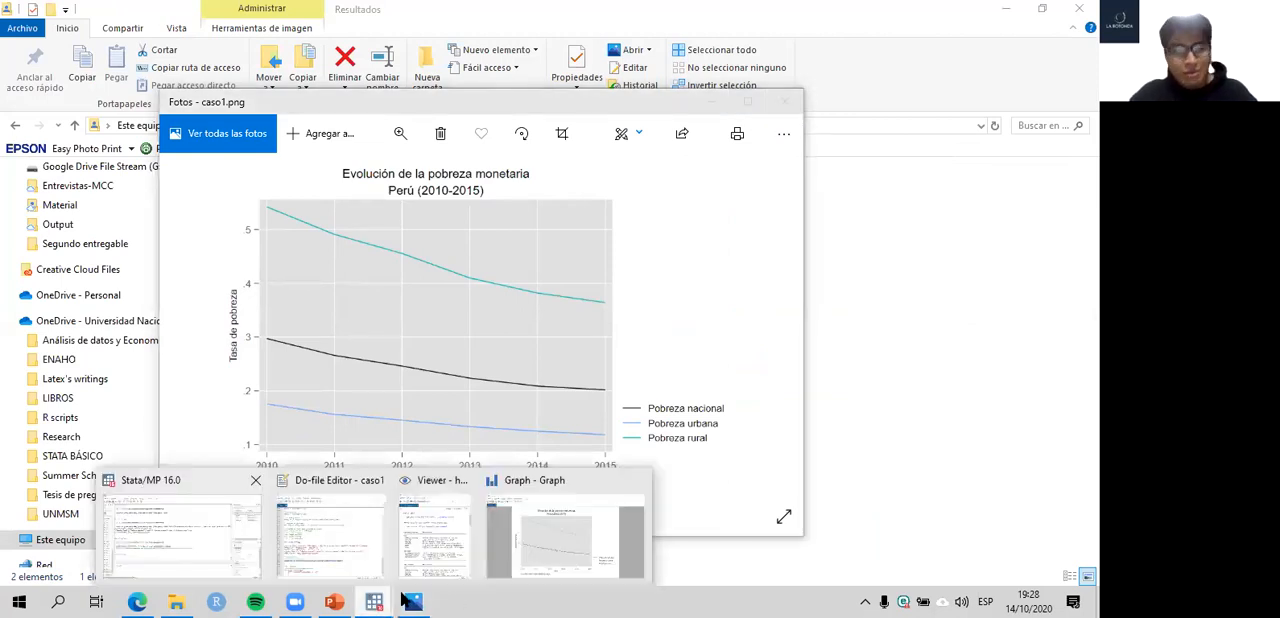
{"action": "left_click", "coordinate": [357, 513]}
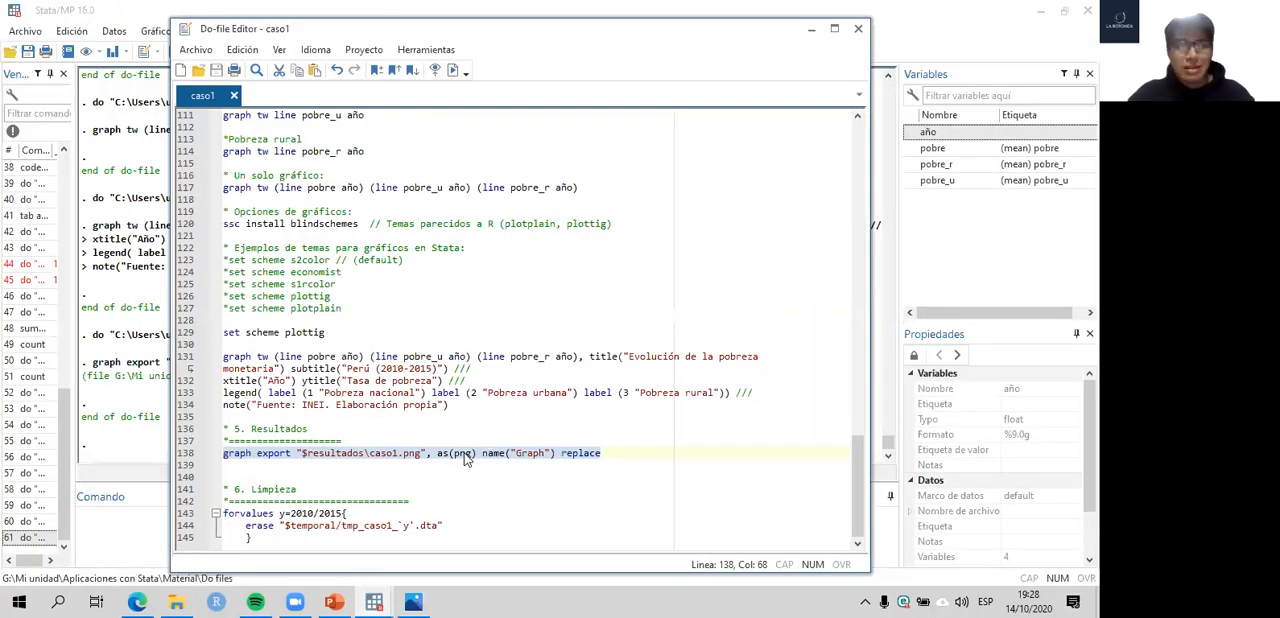
{"action": "left_click", "coordinate": [268, 477]}
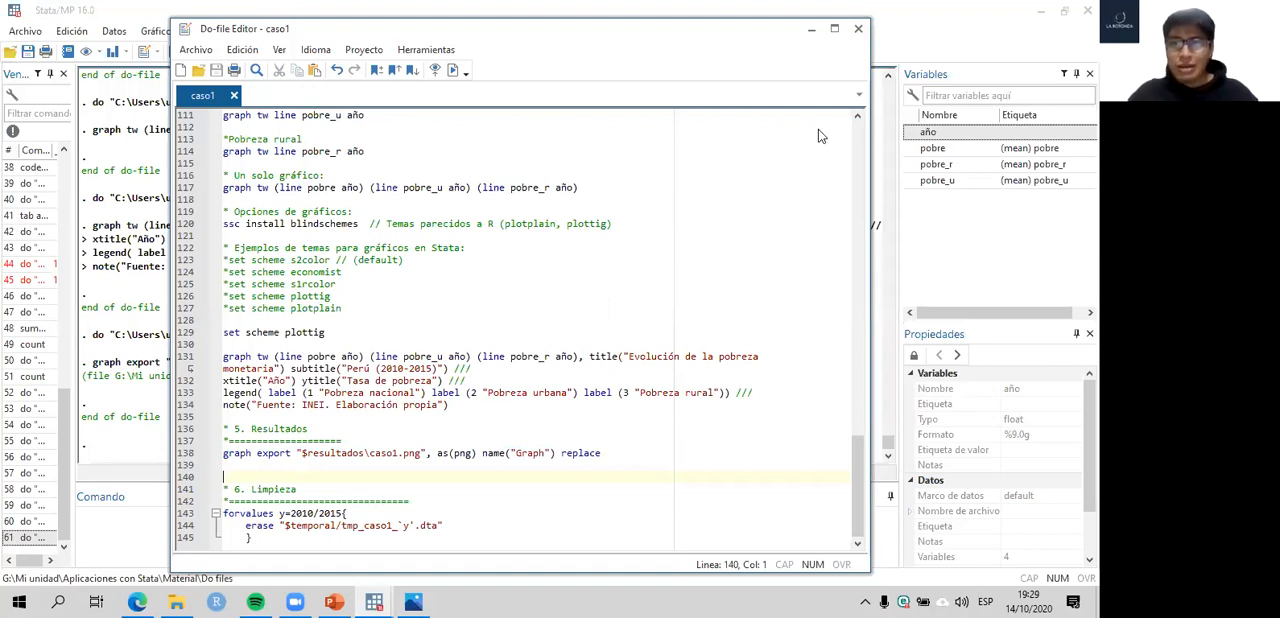
{"action": "left_click_drag", "start_coordinate": [848, 36], "coordinate": [798, 130]}
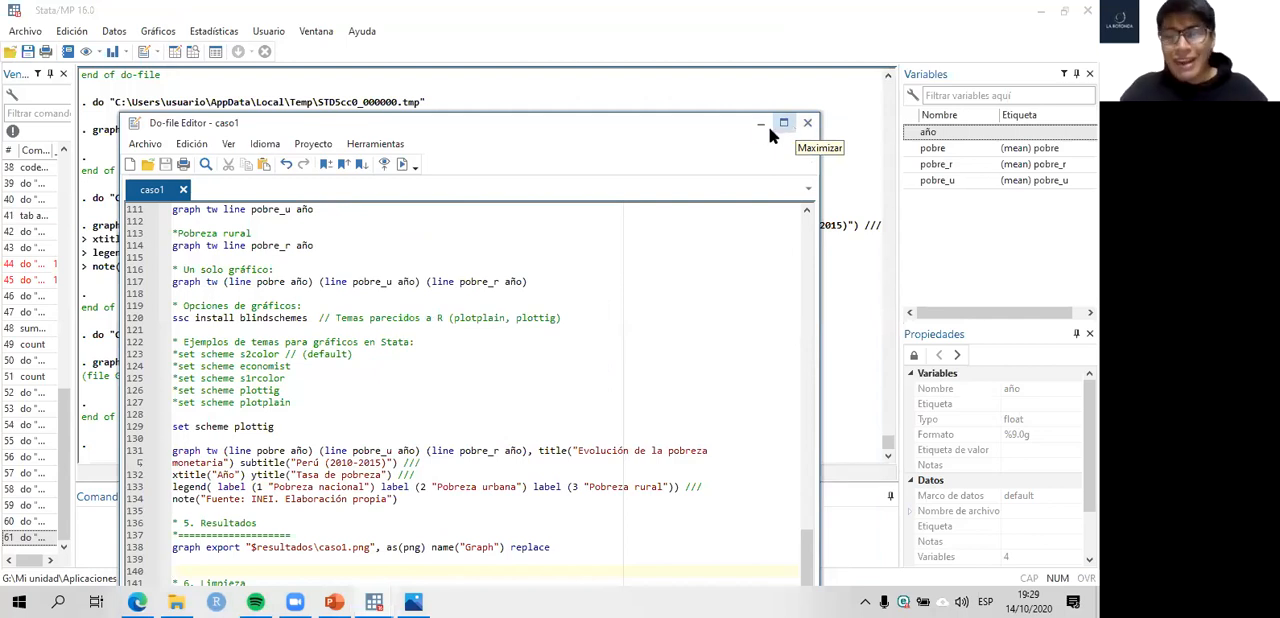
{"action": "left_click", "coordinate": [761, 123]}
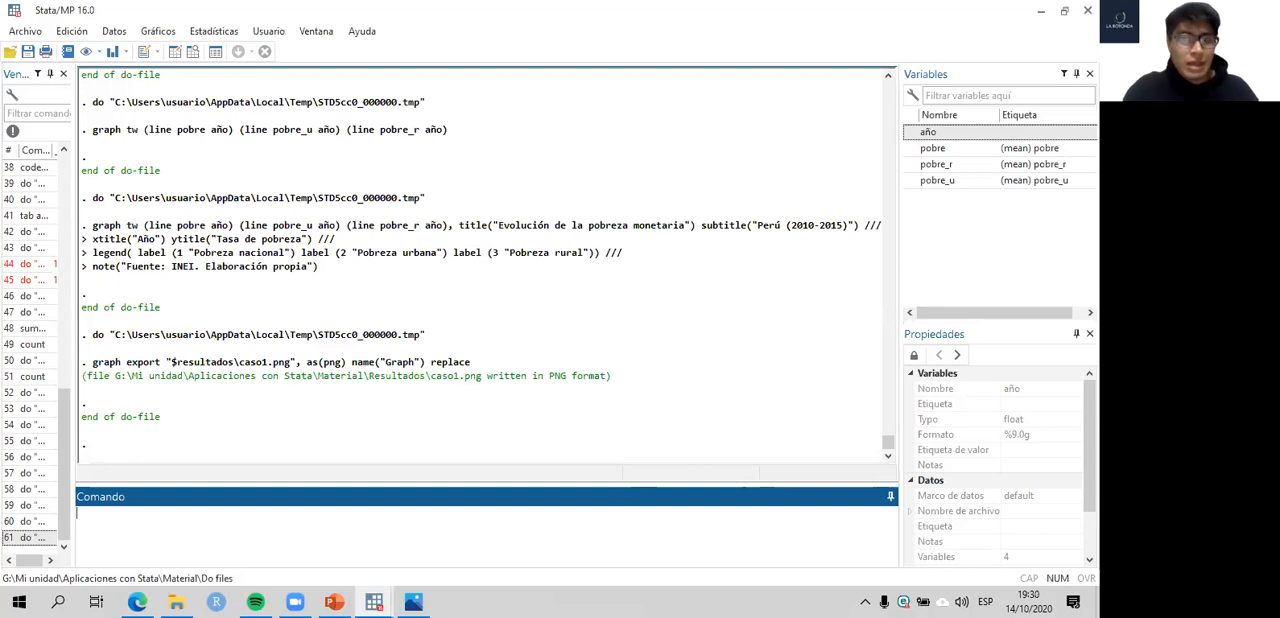
{"action": "left_click", "coordinate": [728, 312]}
{"action": "key", "text": "Caps_Lock"}
{"action": "key", "text": "Caps_Lock"}
{"action": "key", "text": "Caps_Lock"}
{"action": "key", "text": "Caps_Lock"}
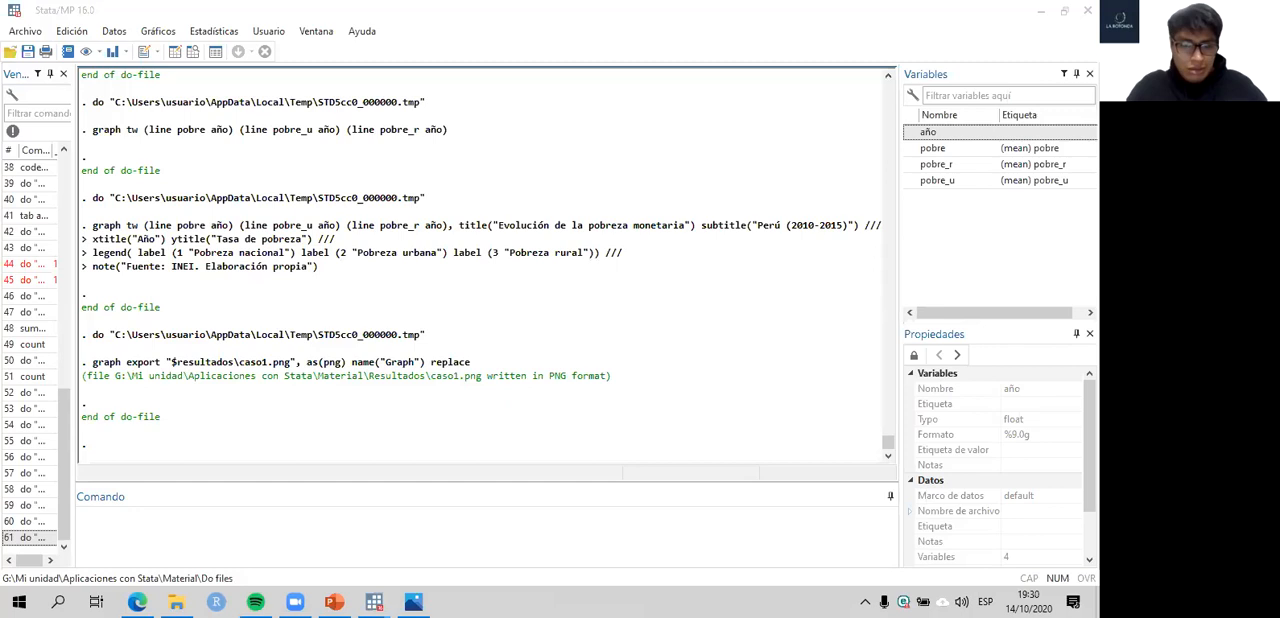
{"action": "key", "text": "Caps_Lock"}
{"action": "key", "text": "Caps_Lock"}
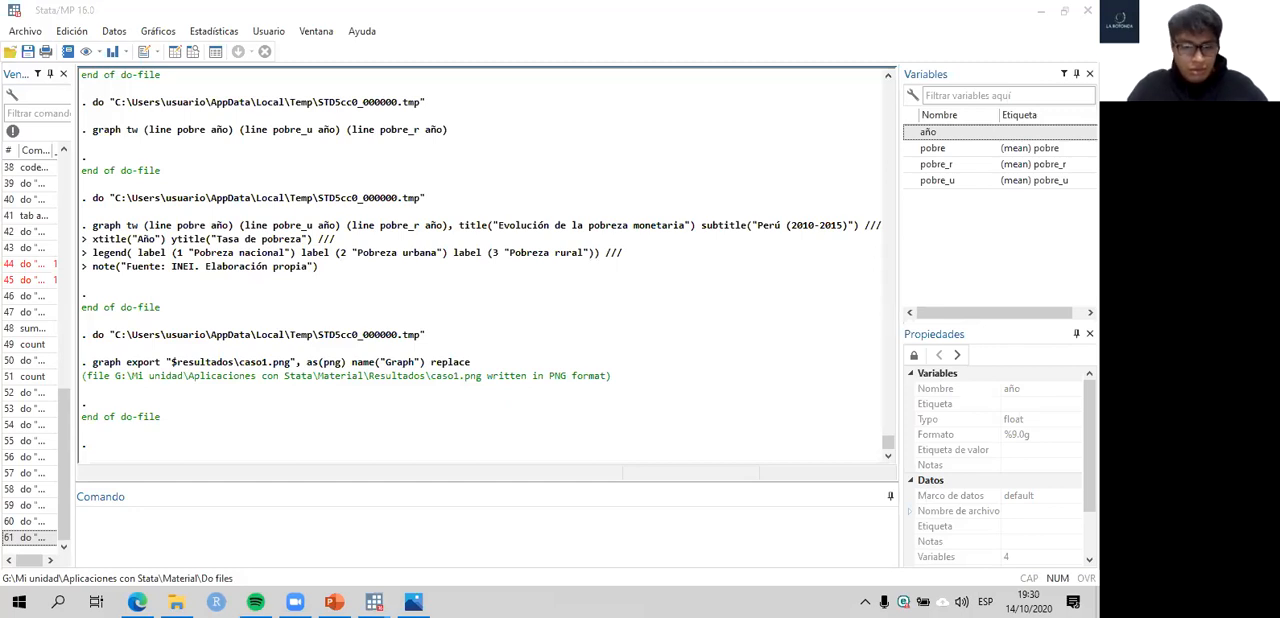
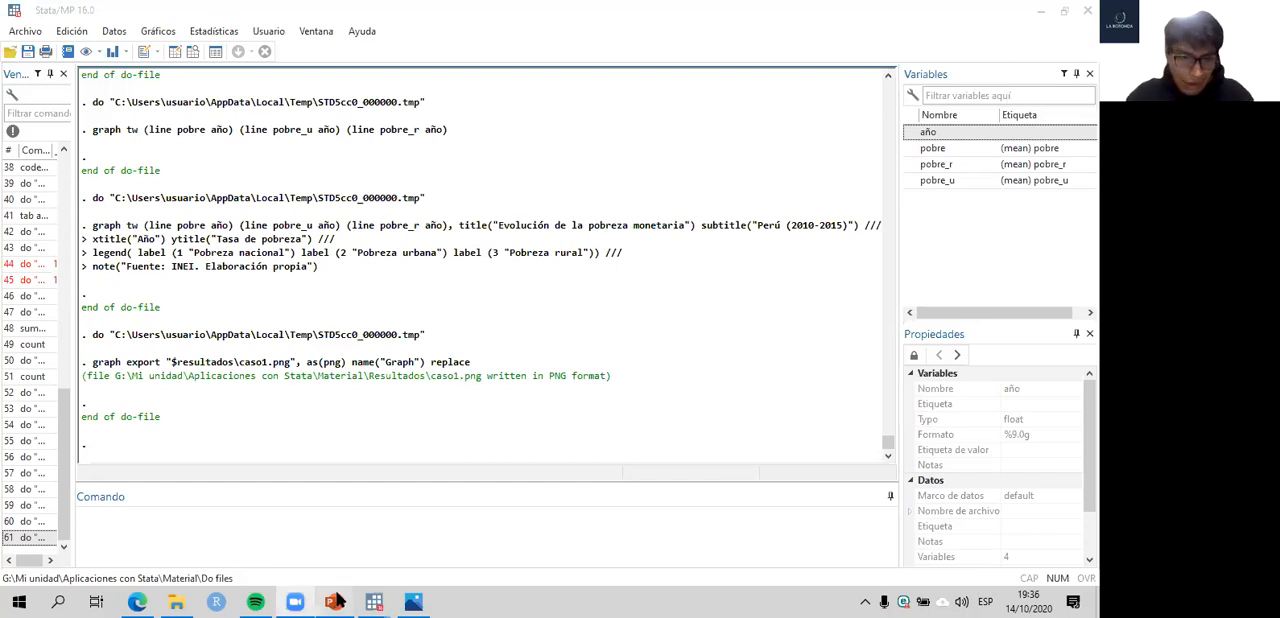
- Switch to the PowerPoint presentation on Stata applications and go to its title slide
{"action": "key", "text": "alt+Tab"}
{"action": "left_click_drag", "start_coordinate": [1093, 455], "coordinate": [1093, 172]}
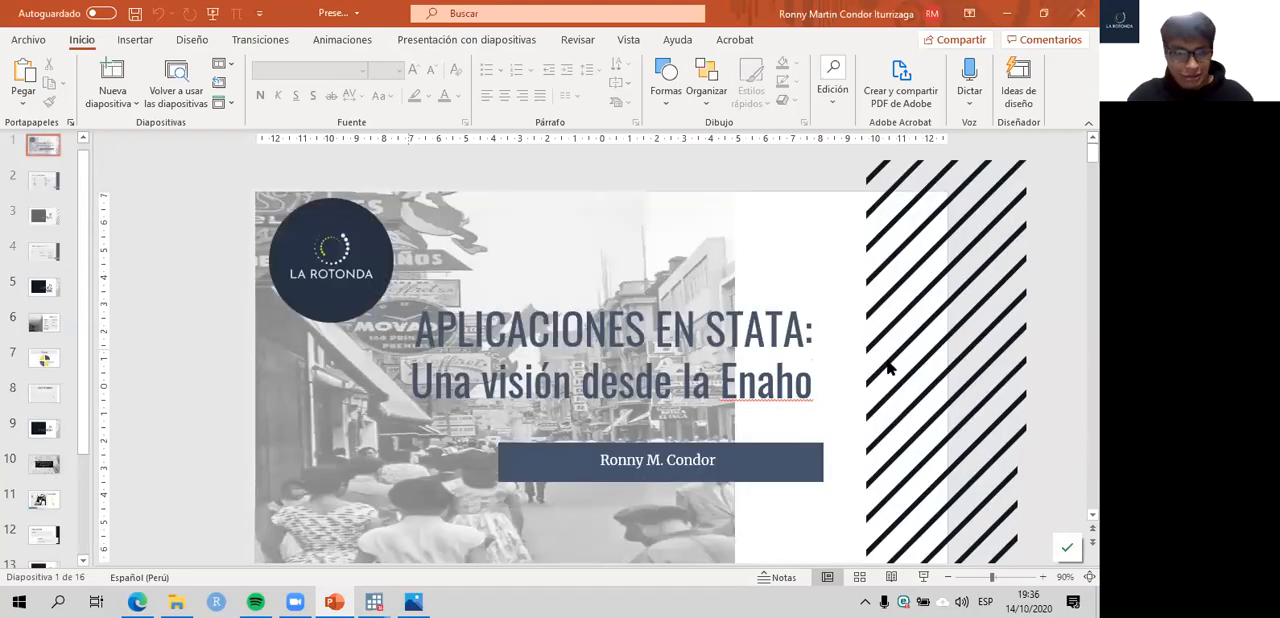